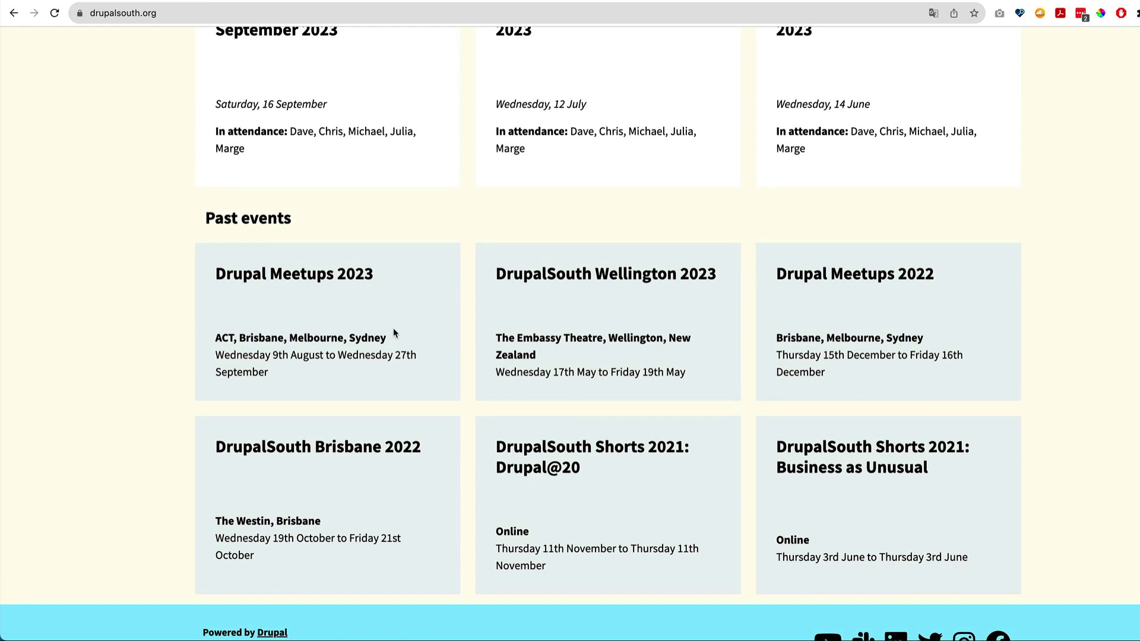
Go to the site's About page, then to the Events listing.
{"action": "scroll", "coordinate": [394, 330], "scroll_direction": "down", "scroll_amount": 3}
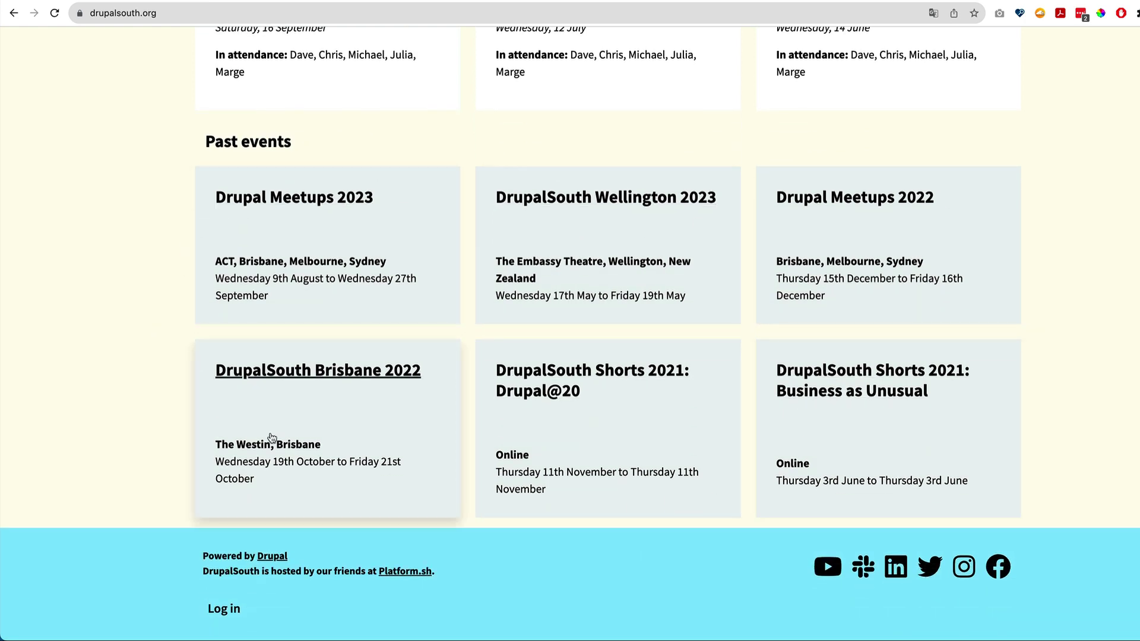
{"action": "scroll", "coordinate": [272, 437], "scroll_direction": "up", "scroll_amount": 4}
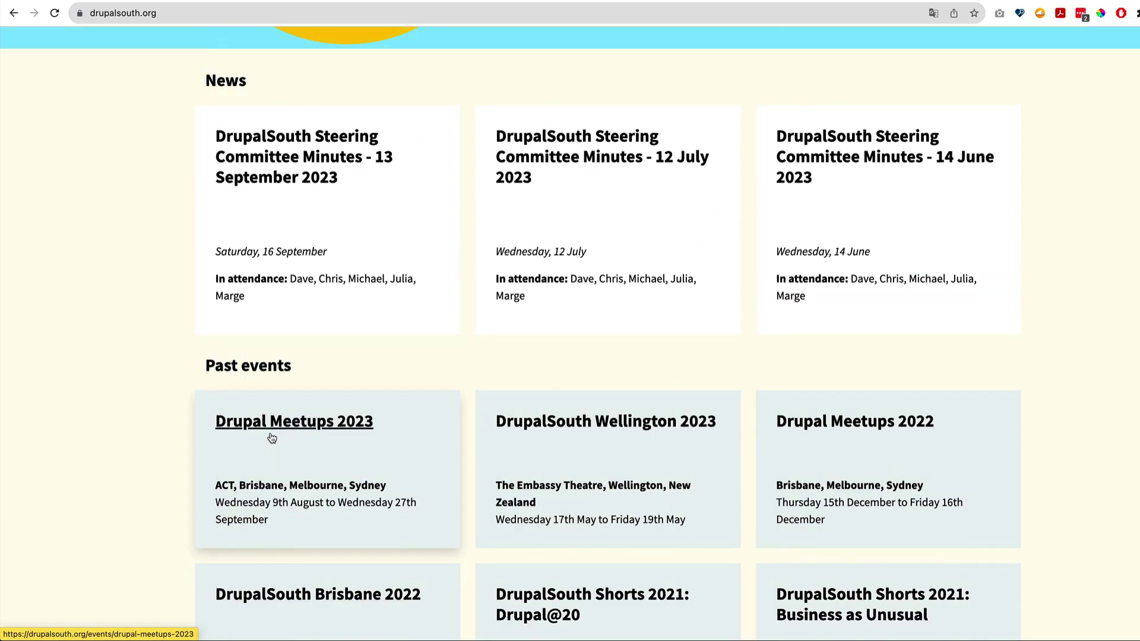
{"action": "scroll", "coordinate": [440, 323], "scroll_direction": "up", "scroll_amount": 7}
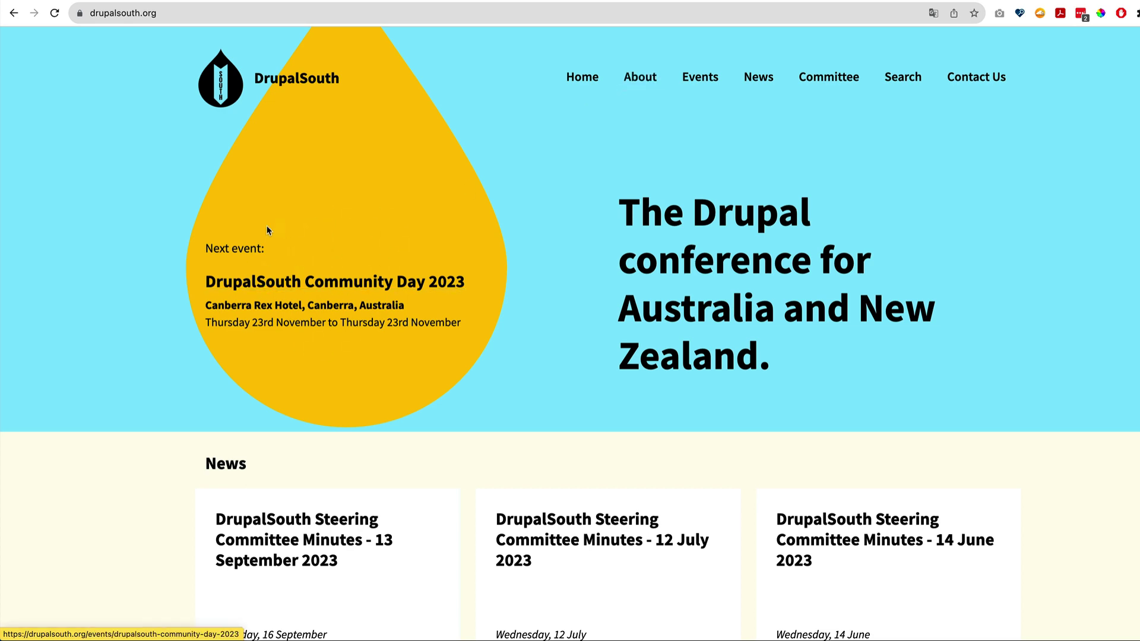
{"action": "left_click", "coordinate": [627, 80]}
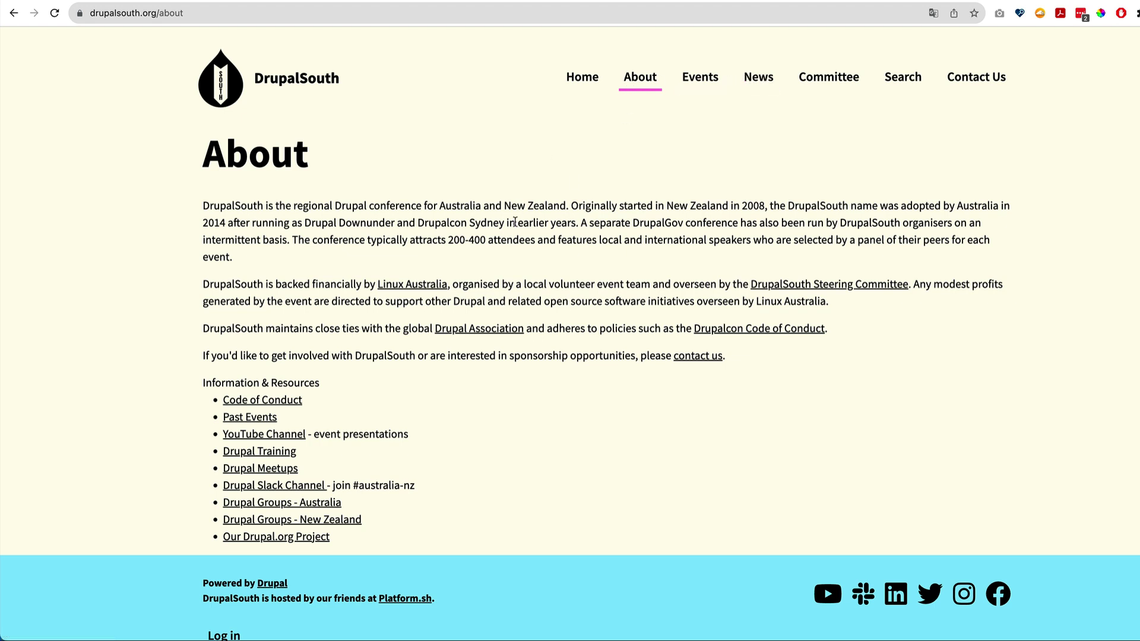
{"action": "left_click", "coordinate": [693, 83]}
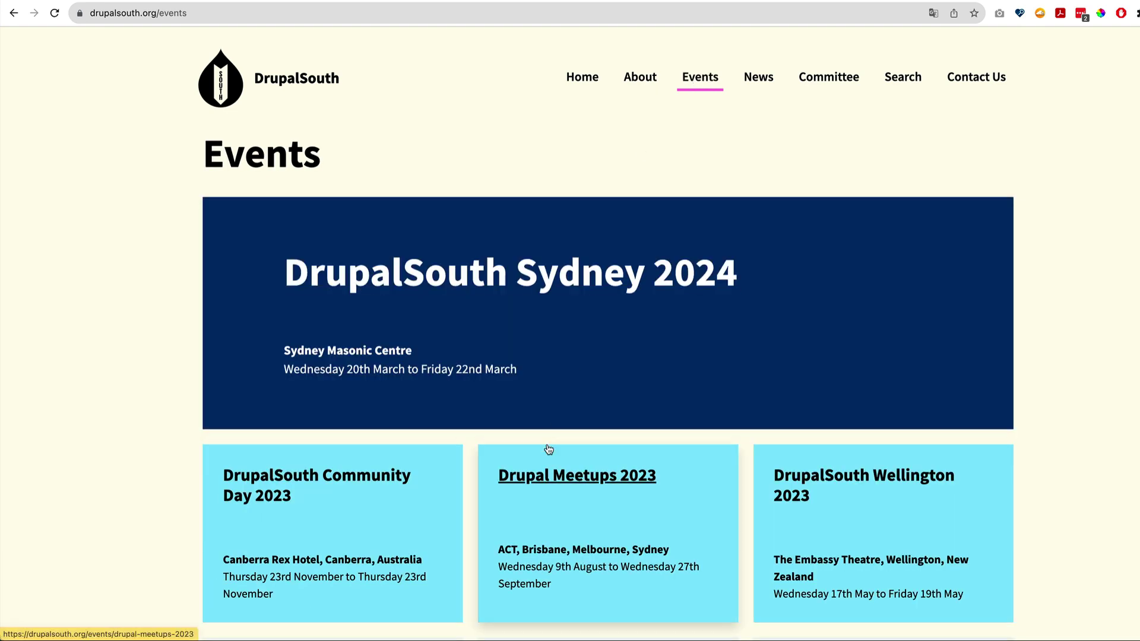
Browse the event cards and open the DrupalSouth Wellington 2023 event page.
{"action": "scroll", "coordinate": [548, 449], "scroll_direction": "down", "scroll_amount": 1}
{"action": "scroll", "coordinate": [549, 449], "scroll_direction": "up", "scroll_amount": 1}
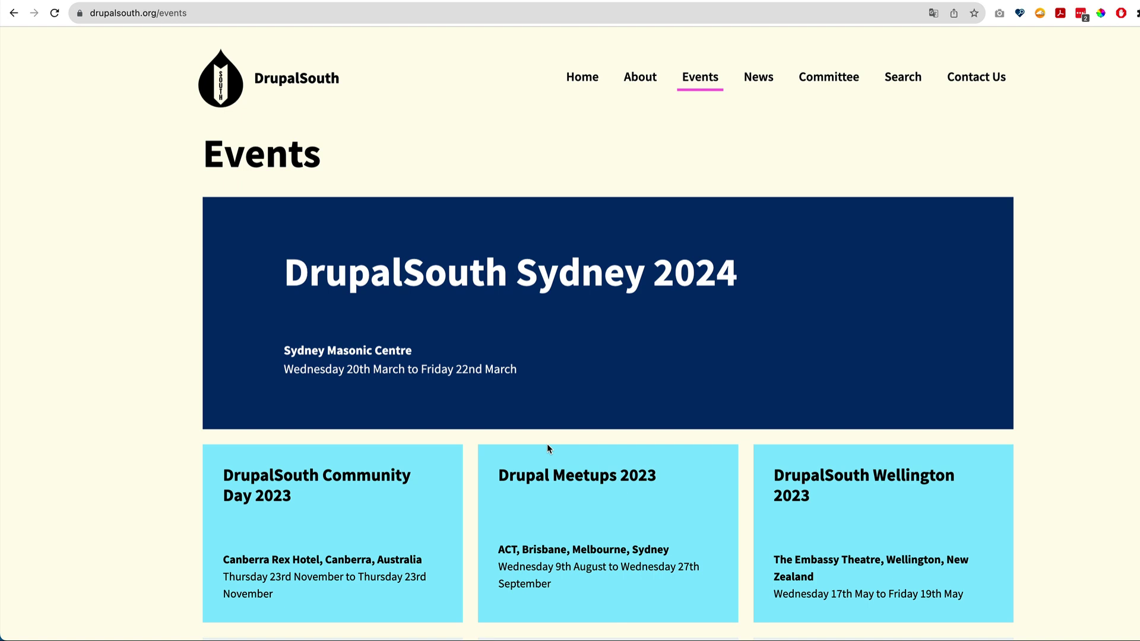
{"action": "scroll", "coordinate": [671, 404], "scroll_direction": "down", "scroll_amount": 2}
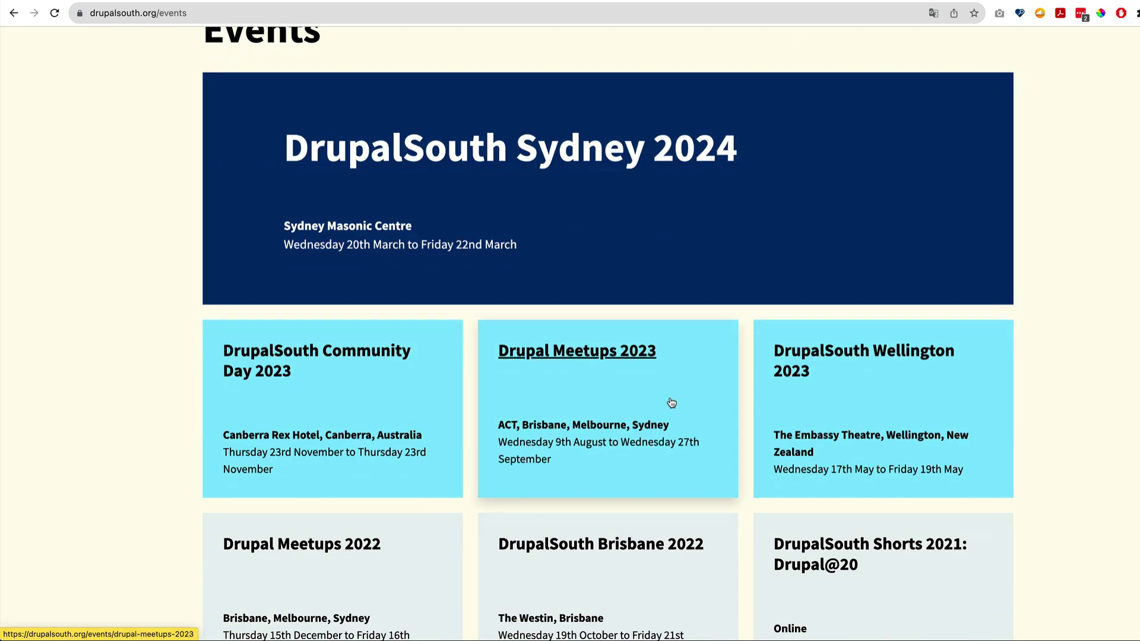
{"action": "scroll", "coordinate": [671, 403], "scroll_direction": "down", "scroll_amount": 2}
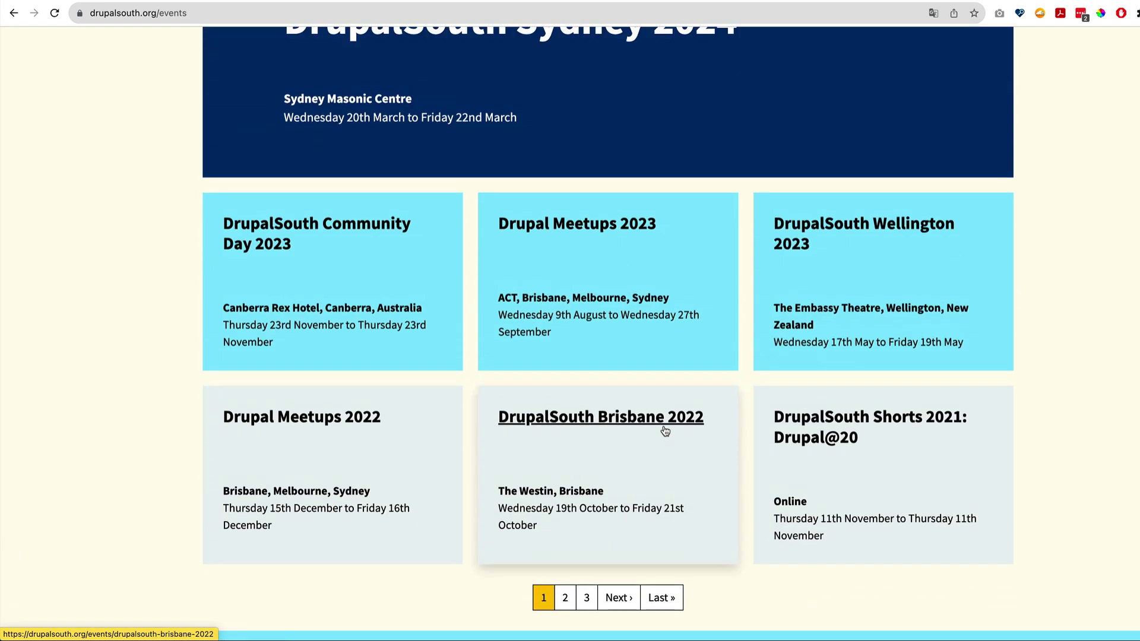
{"action": "scroll", "coordinate": [665, 431], "scroll_direction": "up", "scroll_amount": 3}
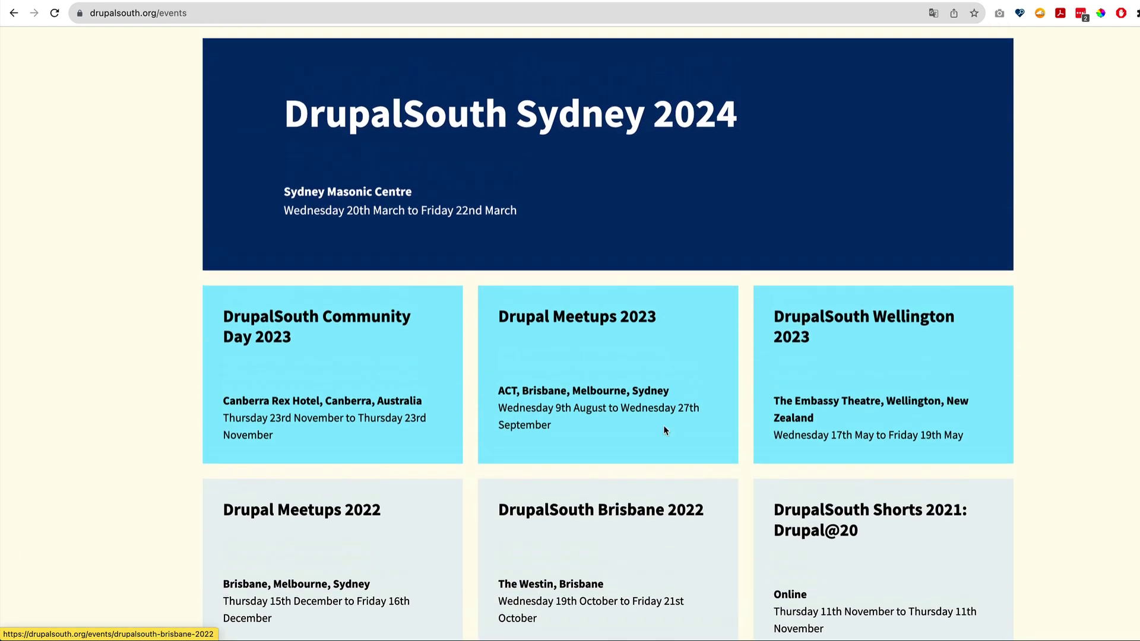
{"action": "scroll", "coordinate": [665, 431], "scroll_direction": "up", "scroll_amount": 1}
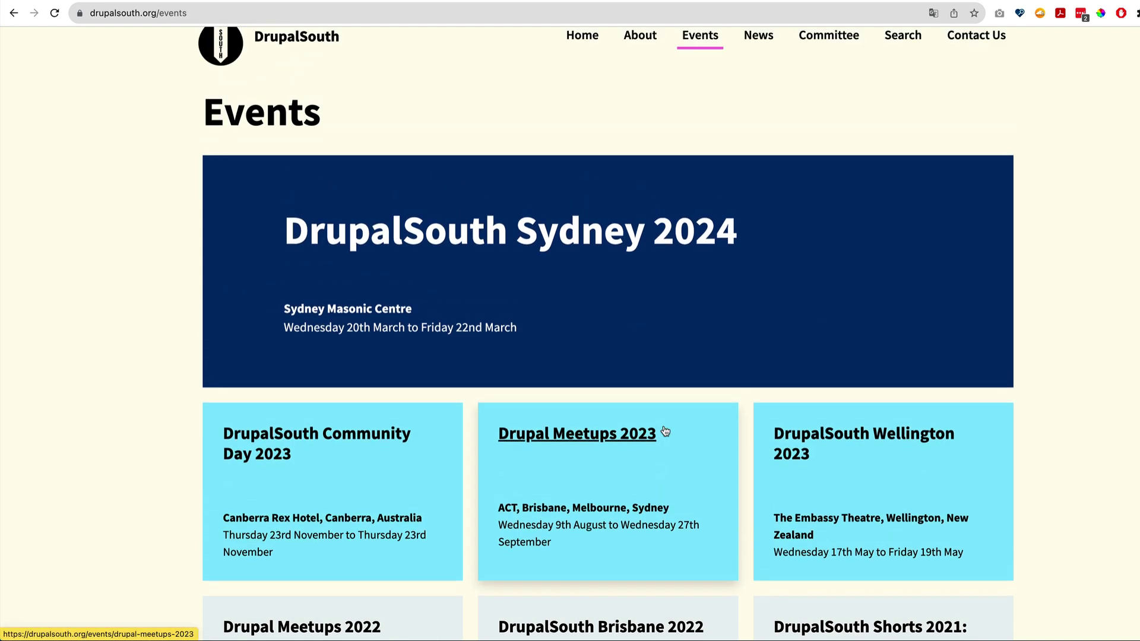
{"action": "scroll", "coordinate": [664, 431], "scroll_direction": "down", "scroll_amount": 3}
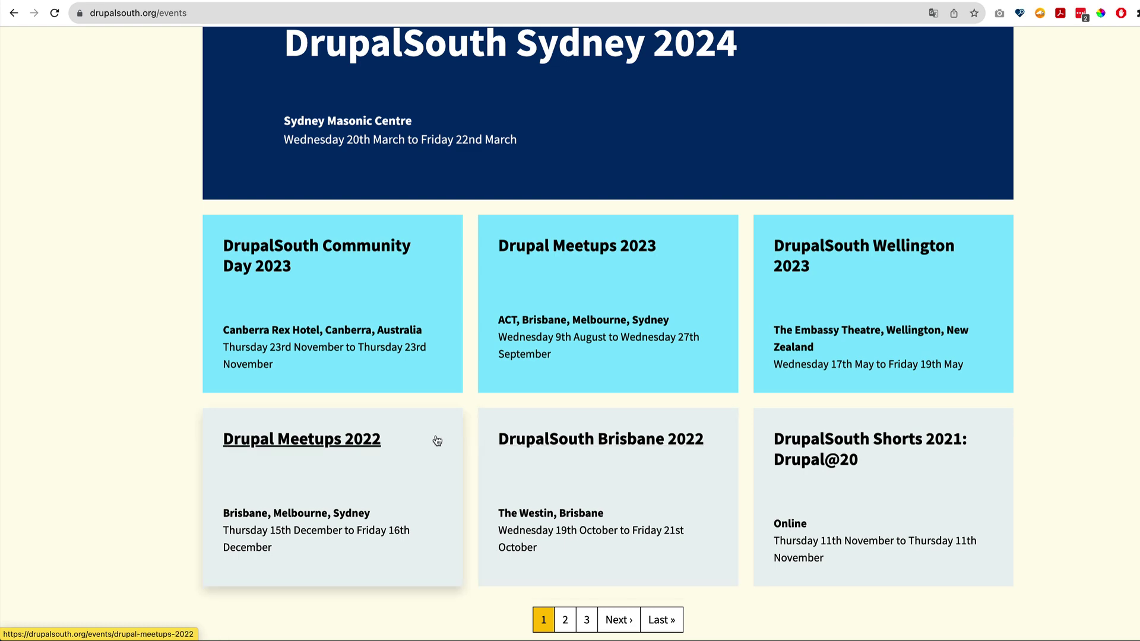
{"action": "left_click", "coordinate": [893, 245]}
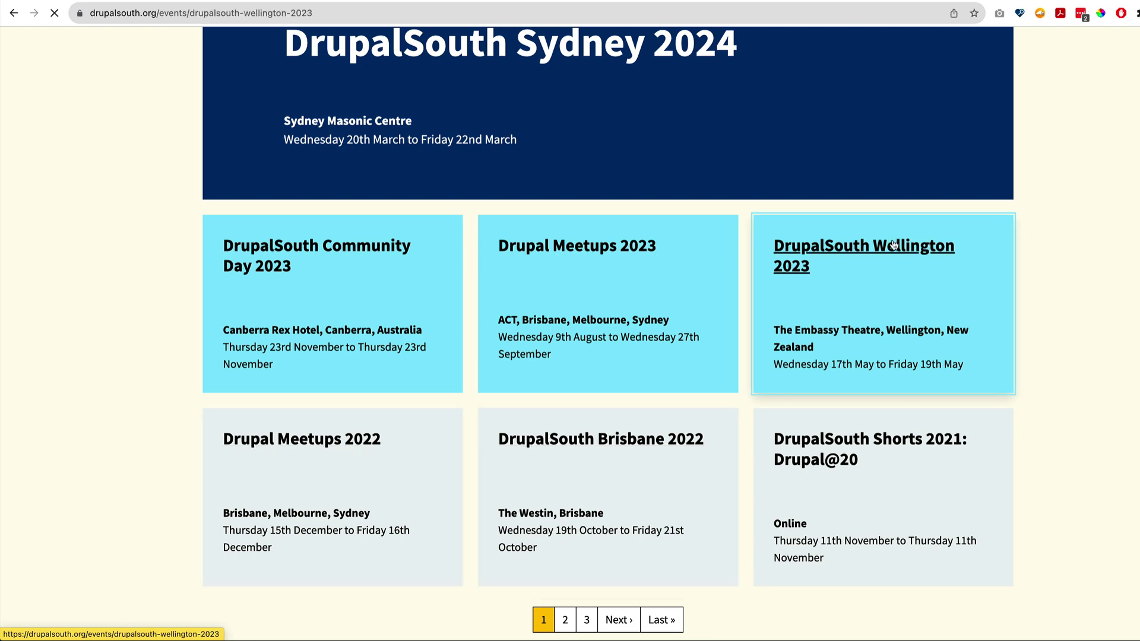
Scroll through the sponsor tiers on the Wellington 2023 event page.
{"action": "scroll", "coordinate": [579, 358], "scroll_direction": "down", "scroll_amount": 2}
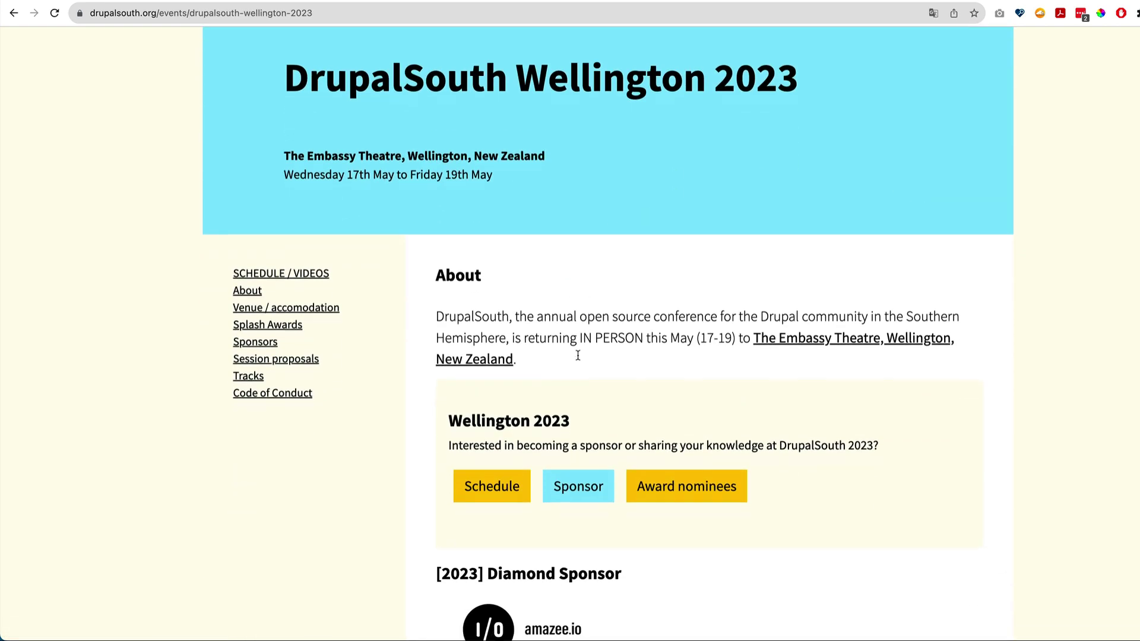
{"action": "scroll", "coordinate": [577, 355], "scroll_direction": "down", "scroll_amount": 1}
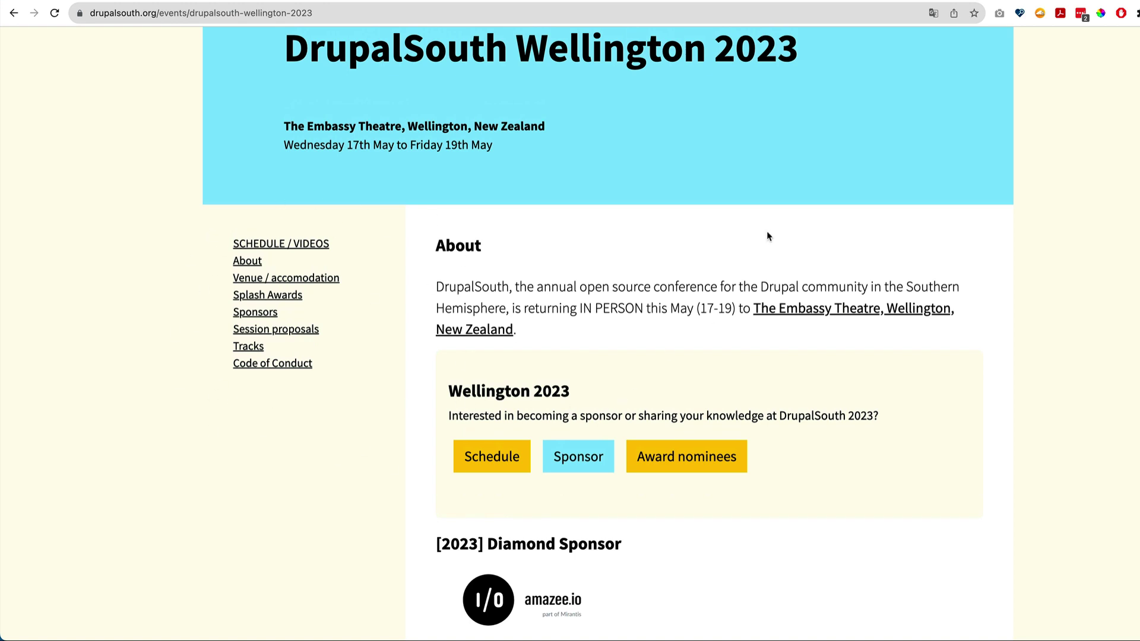
{"action": "scroll", "coordinate": [584, 564], "scroll_direction": "down", "scroll_amount": 8}
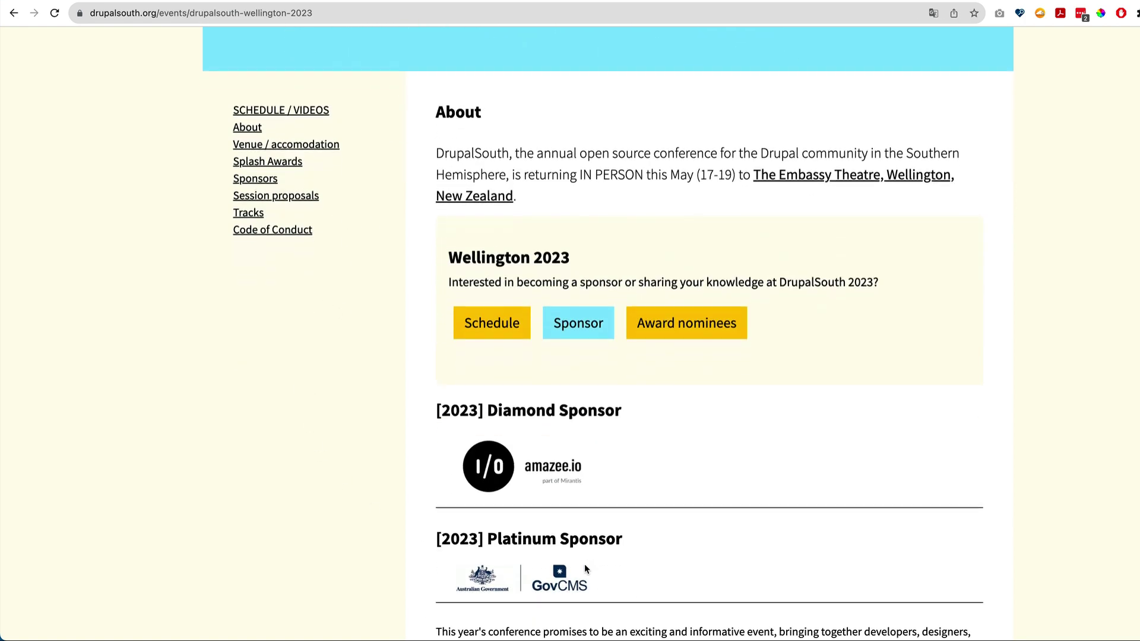
{"action": "scroll", "coordinate": [586, 570], "scroll_direction": "up", "scroll_amount": 4}
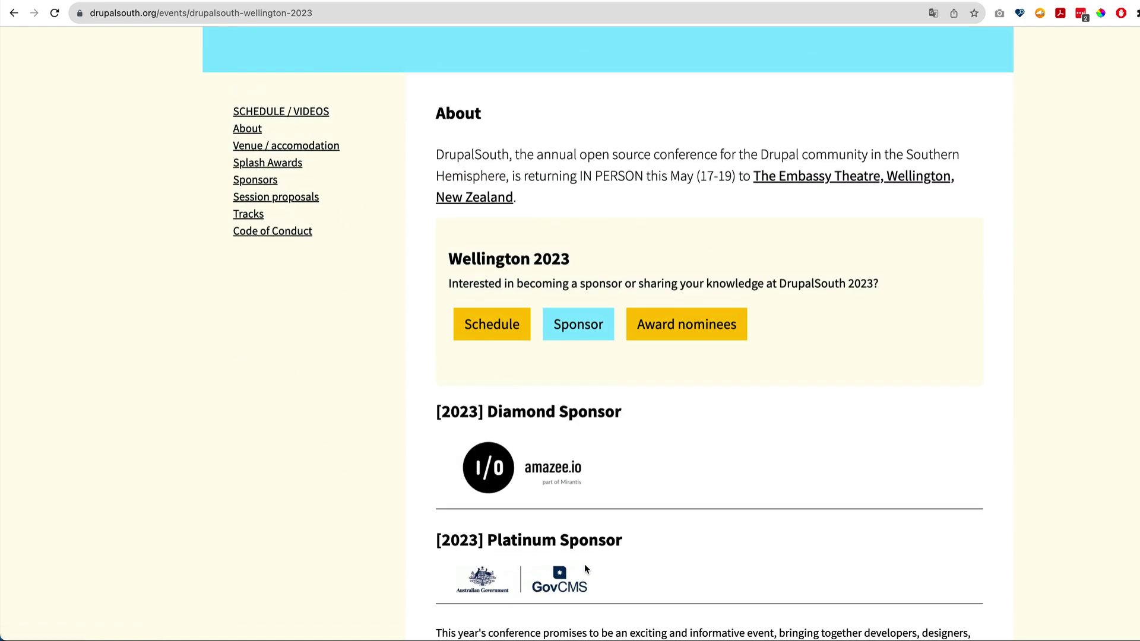
{"action": "scroll", "coordinate": [585, 568], "scroll_direction": "up", "scroll_amount": 1}
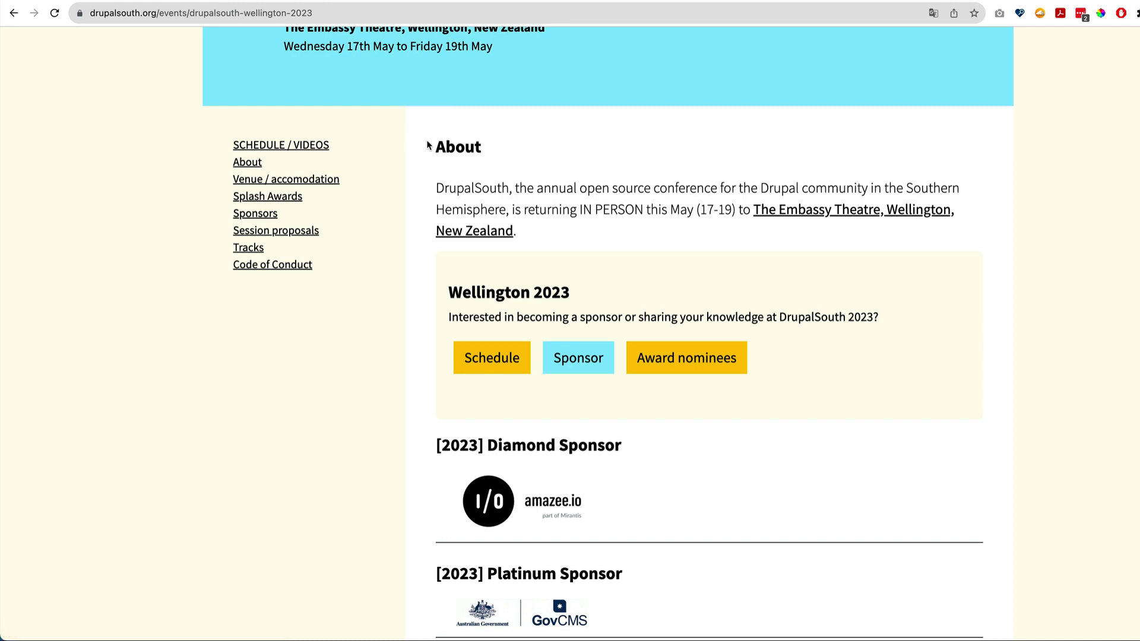
{"action": "scroll", "coordinate": [547, 410], "scroll_direction": "down", "scroll_amount": 3}
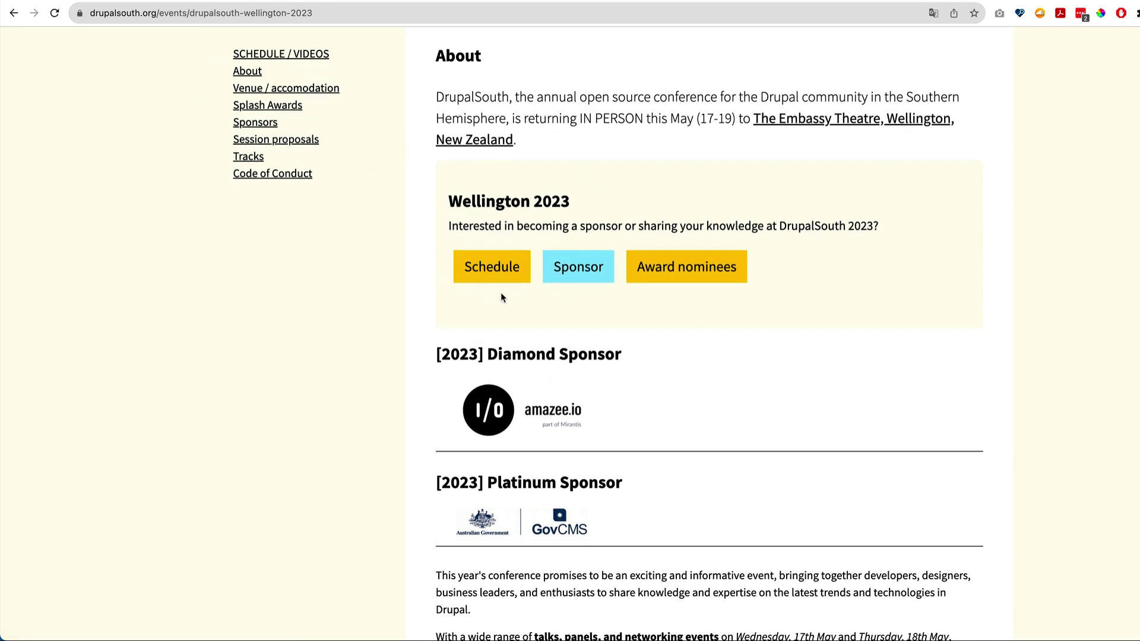
{"action": "scroll", "coordinate": [537, 412], "scroll_direction": "down", "scroll_amount": 2}
{"action": "scroll", "coordinate": [537, 412], "scroll_direction": "down", "scroll_amount": 1}
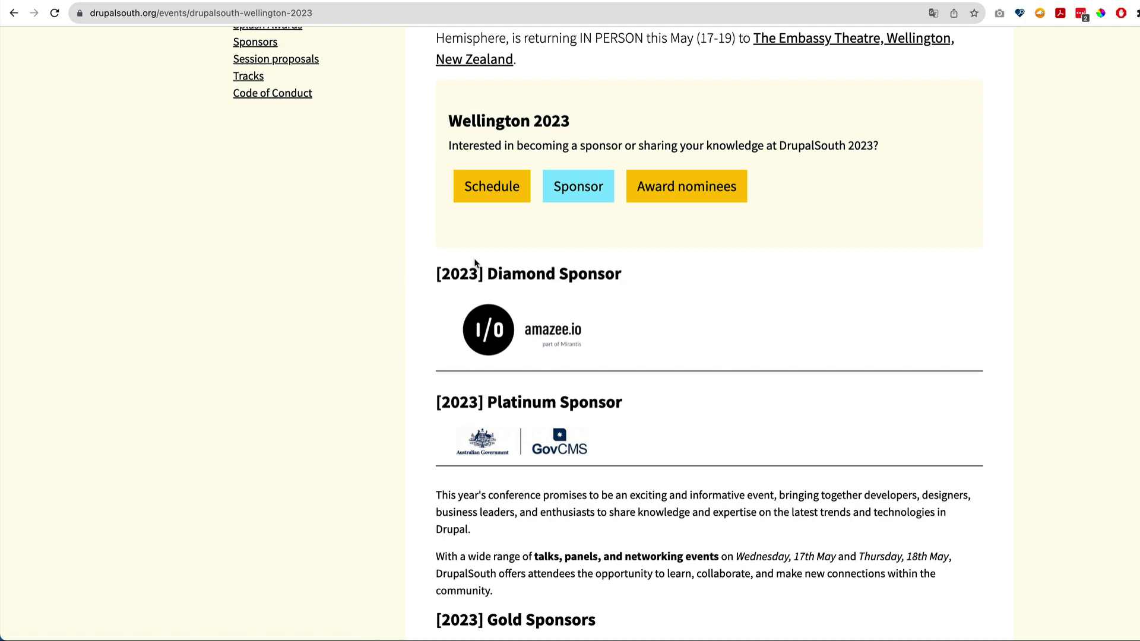
{"action": "scroll", "coordinate": [669, 323], "scroll_direction": "down", "scroll_amount": 8}
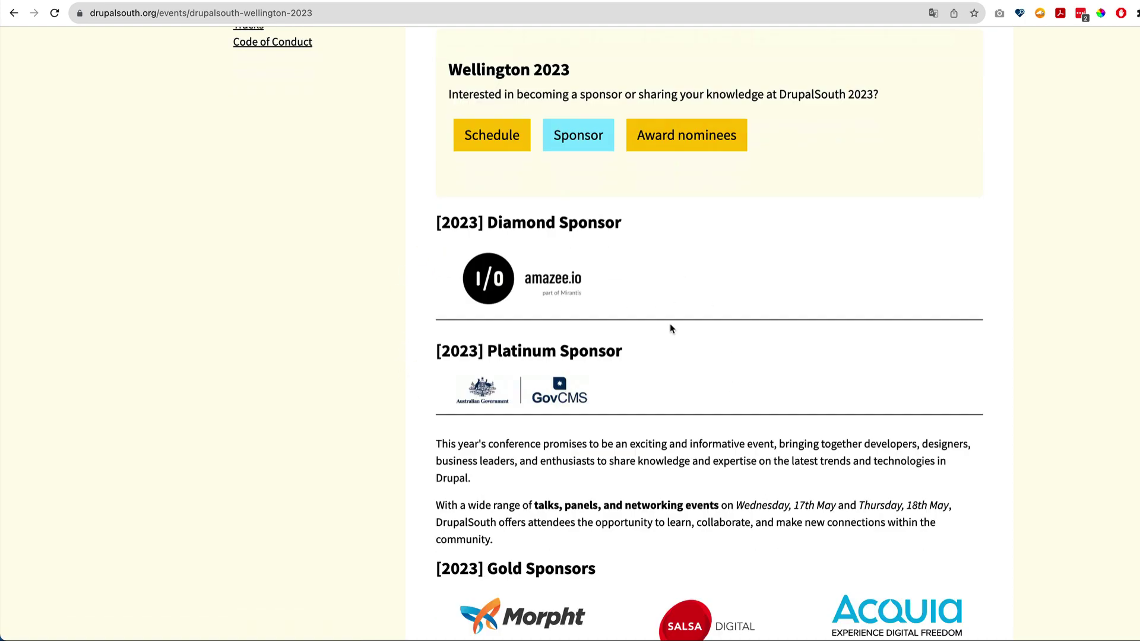
{"action": "scroll", "coordinate": [590, 389], "scroll_direction": "down", "scroll_amount": 2}
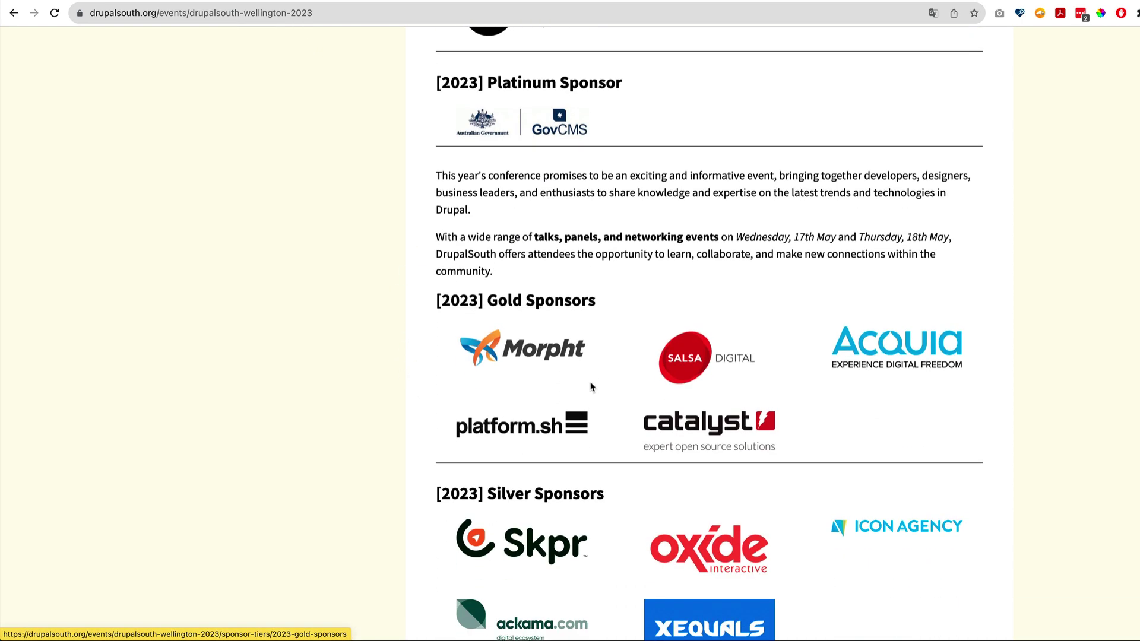
{"action": "scroll", "coordinate": [593, 377], "scroll_direction": "down", "scroll_amount": 2}
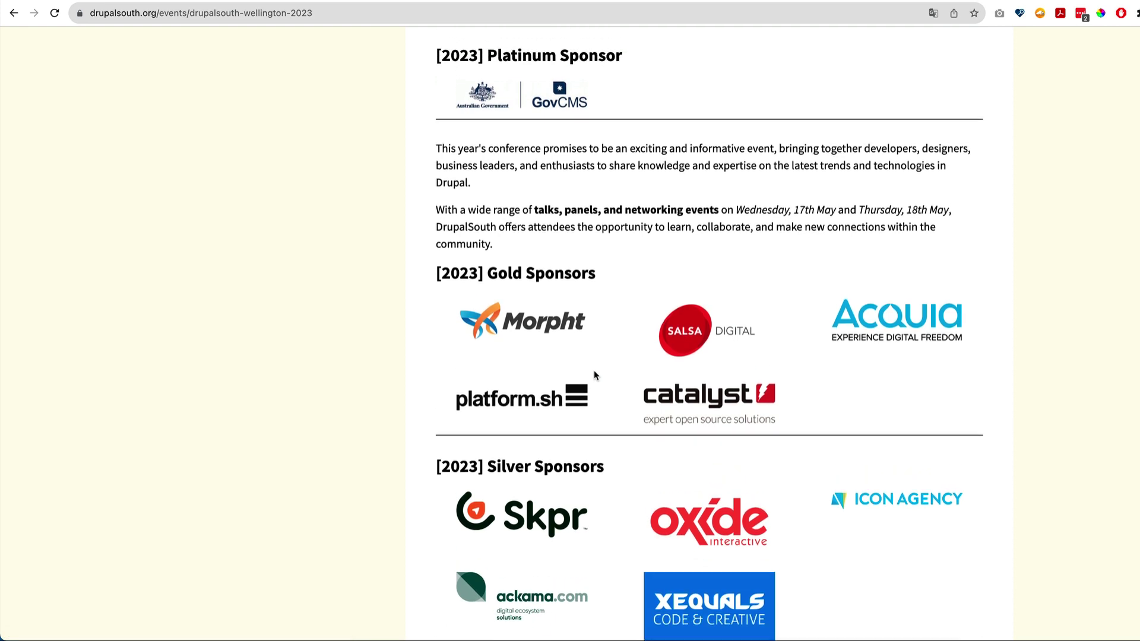
{"action": "scroll", "coordinate": [592, 376], "scroll_direction": "down", "scroll_amount": 6}
{"action": "scroll", "coordinate": [520, 514], "scroll_direction": "down", "scroll_amount": 2}
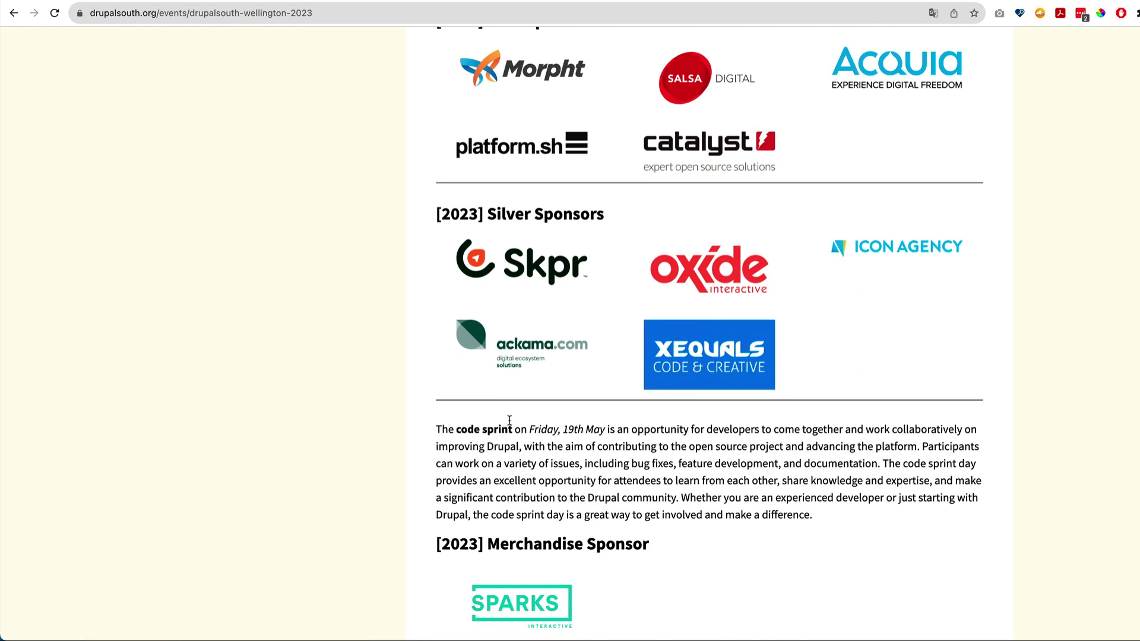
{"action": "left_click_drag", "start_coordinate": [514, 427], "coordinate": [557, 463]}
{"action": "scroll", "coordinate": [557, 466], "scroll_direction": "down", "scroll_amount": 3}
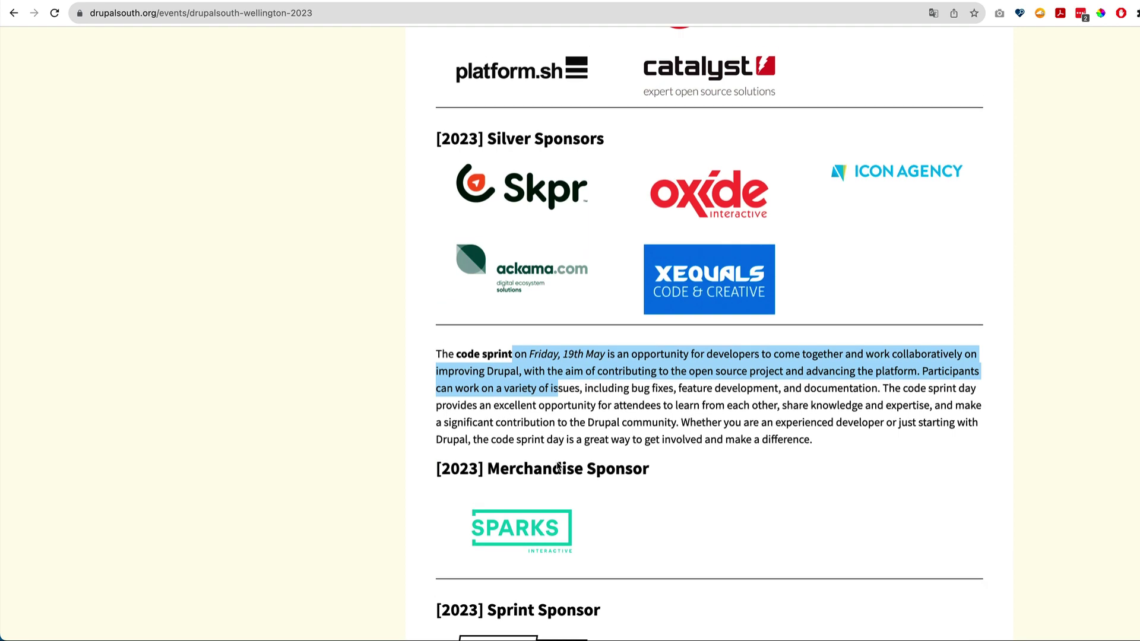
{"action": "scroll", "coordinate": [556, 466], "scroll_direction": "down", "scroll_amount": 2}
{"action": "scroll", "coordinate": [557, 466], "scroll_direction": "down", "scroll_amount": 15}
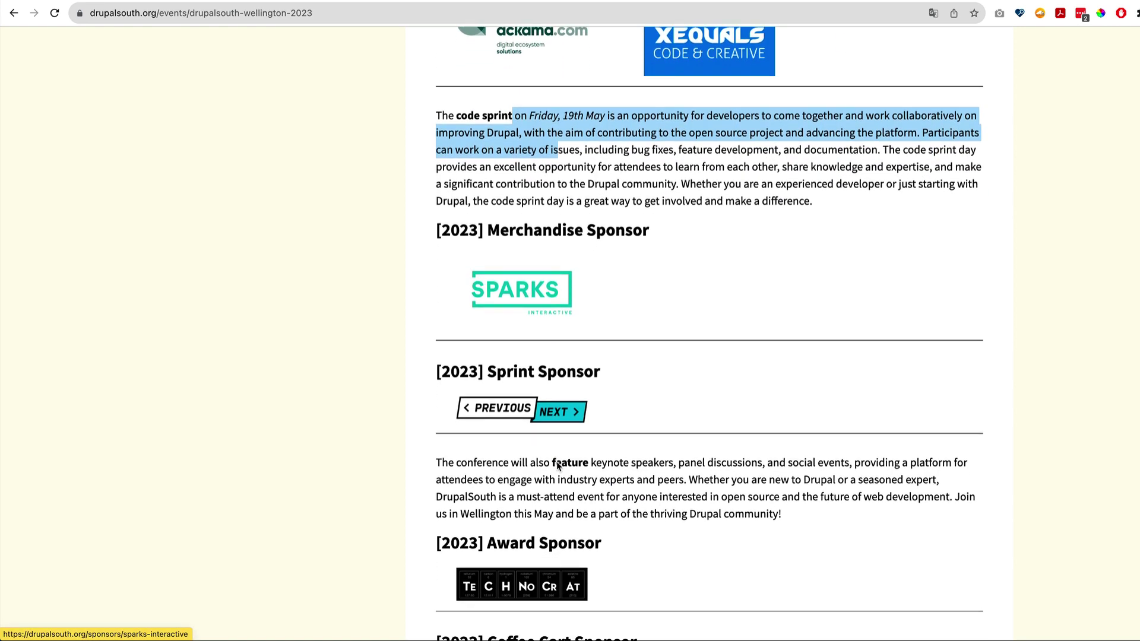
Return to the top and open the Wellington 2023 Sponsors page from the sidebar.
{"action": "scroll", "coordinate": [552, 475], "scroll_direction": "up", "scroll_amount": 8}
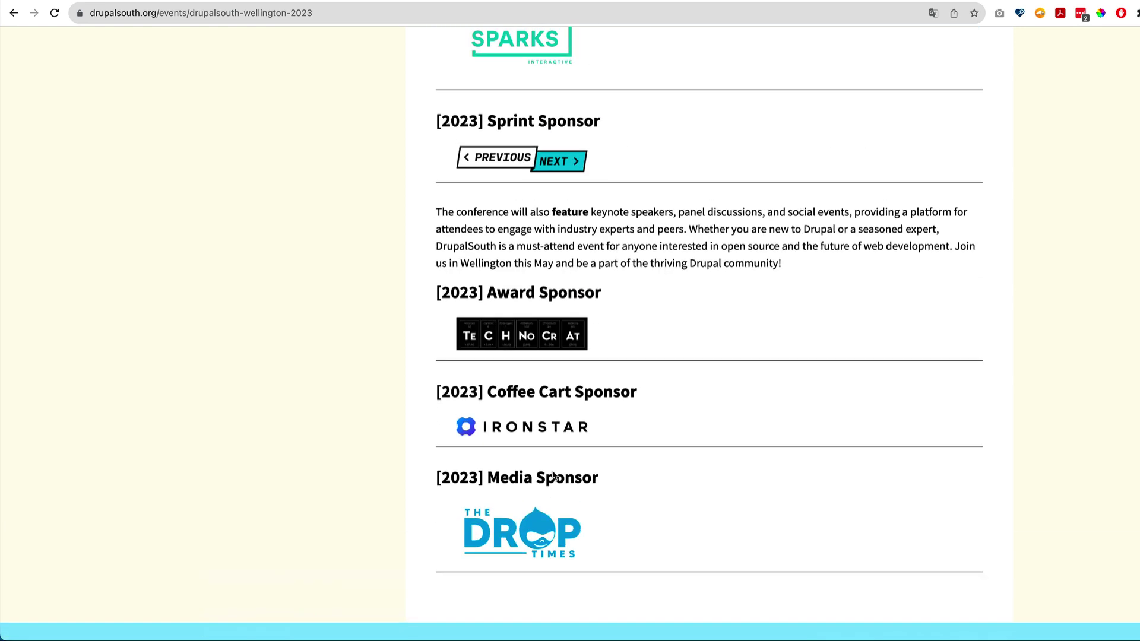
{"action": "scroll", "coordinate": [594, 482], "scroll_direction": "up", "scroll_amount": 15}
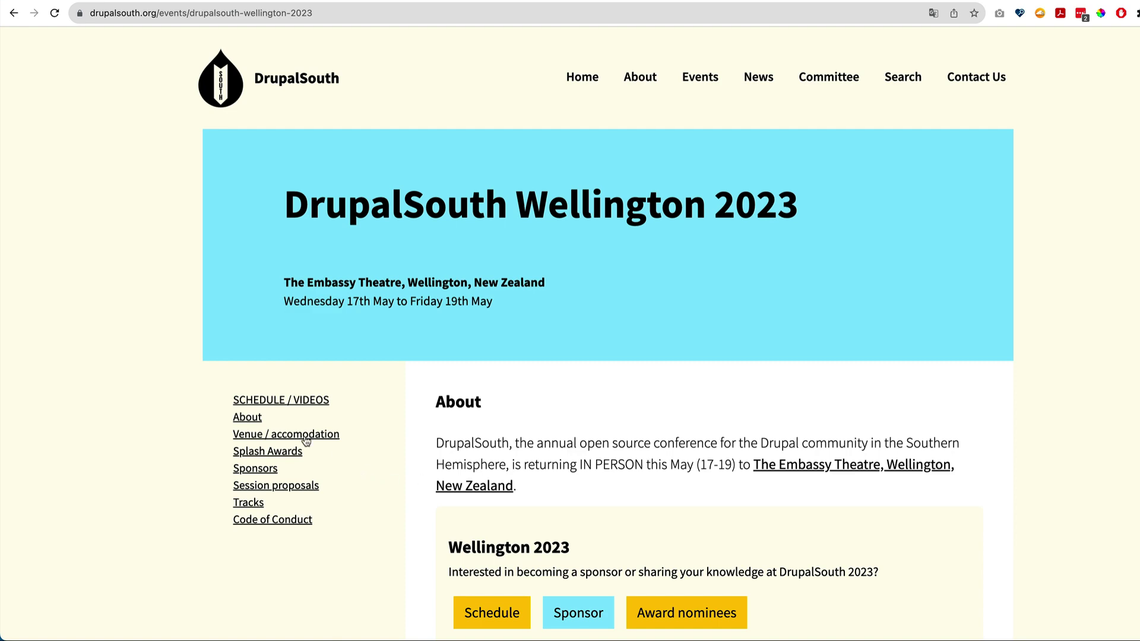
{"action": "scroll", "coordinate": [326, 442], "scroll_direction": "down", "scroll_amount": 1}
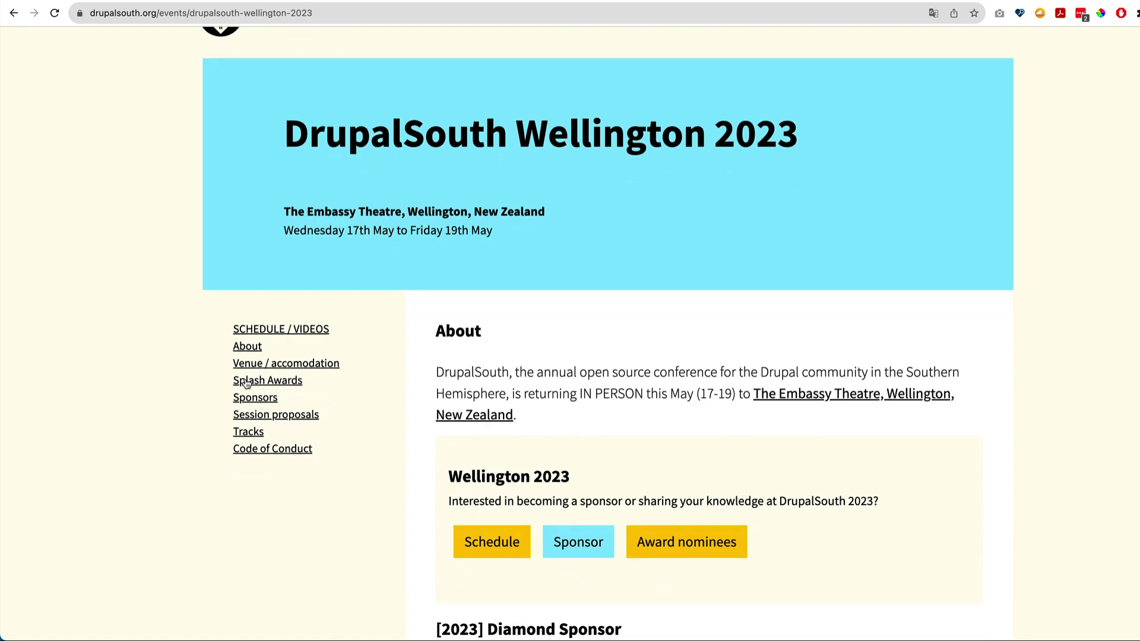
{"action": "left_click", "coordinate": [273, 400]}
Review the DrupalSouth 2023 Sponsors page, then open the Venue / accomodation page.
{"action": "scroll", "coordinate": [474, 439], "scroll_direction": "down", "scroll_amount": 15}
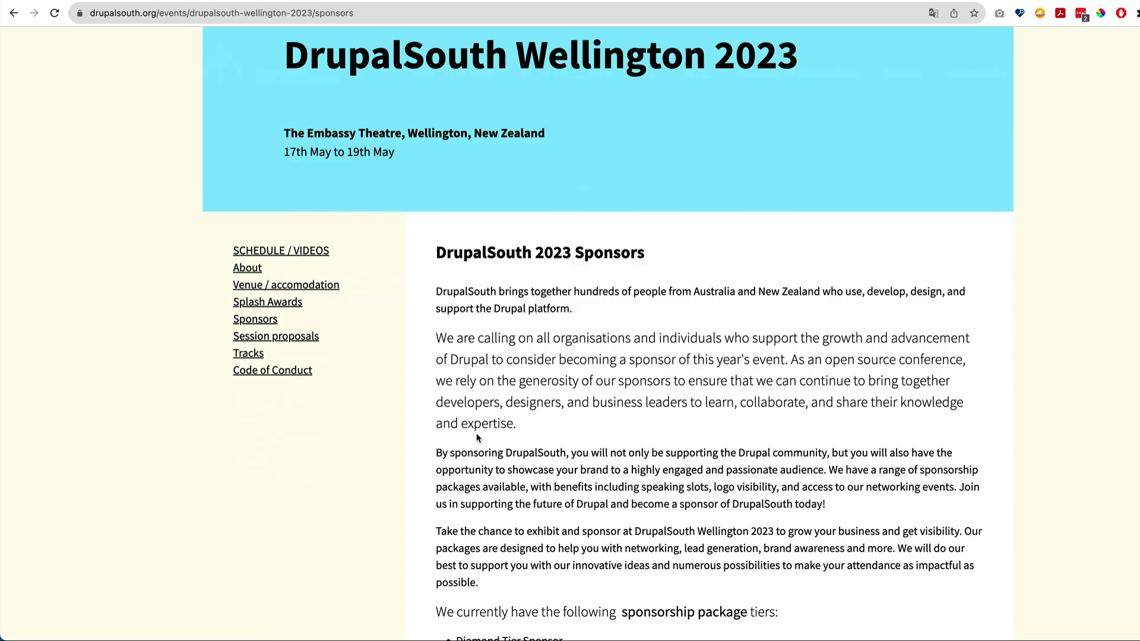
{"action": "scroll", "coordinate": [478, 439], "scroll_direction": "up", "scroll_amount": 15}
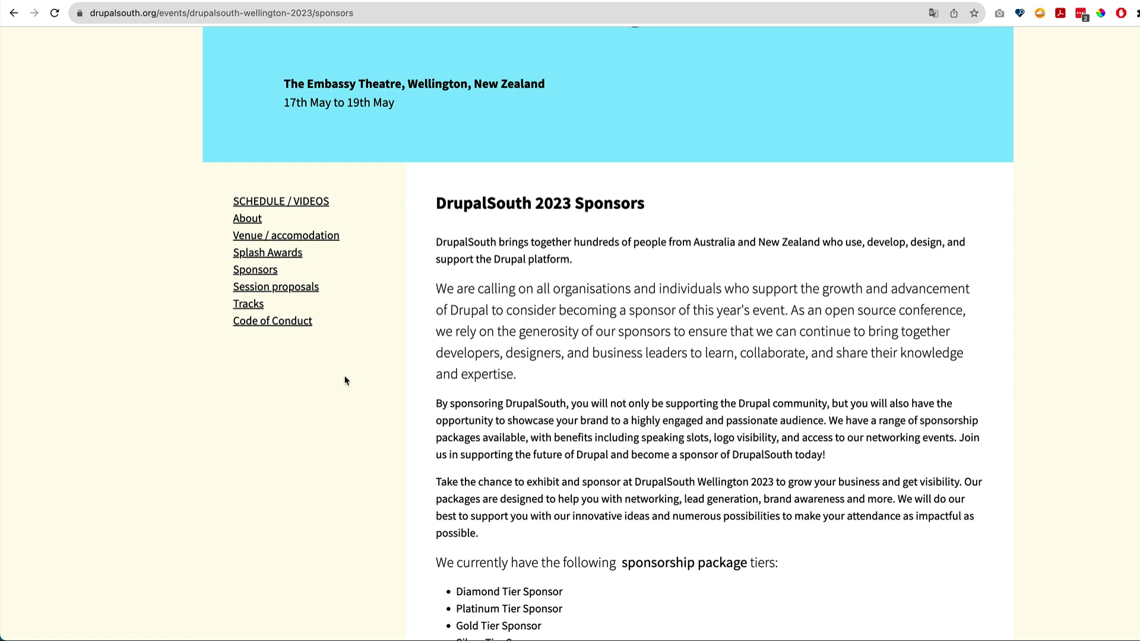
{"action": "scroll", "coordinate": [335, 293], "scroll_direction": "up", "scroll_amount": 2}
{"action": "scroll", "coordinate": [335, 296], "scroll_direction": "up", "scroll_amount": 1}
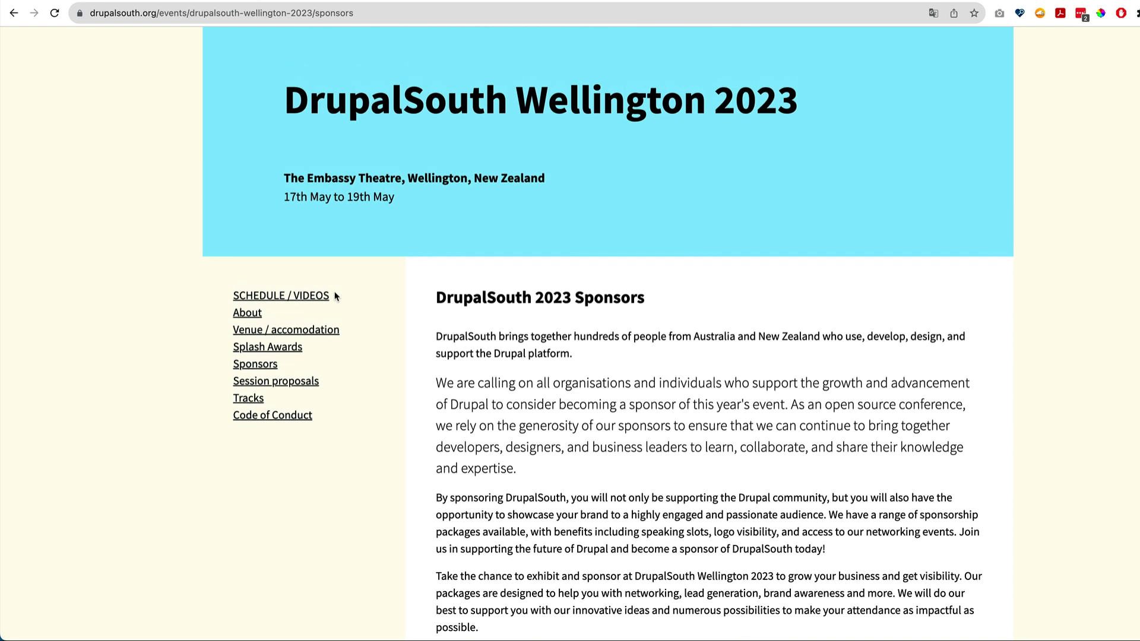
{"action": "left_click", "coordinate": [247, 334]}
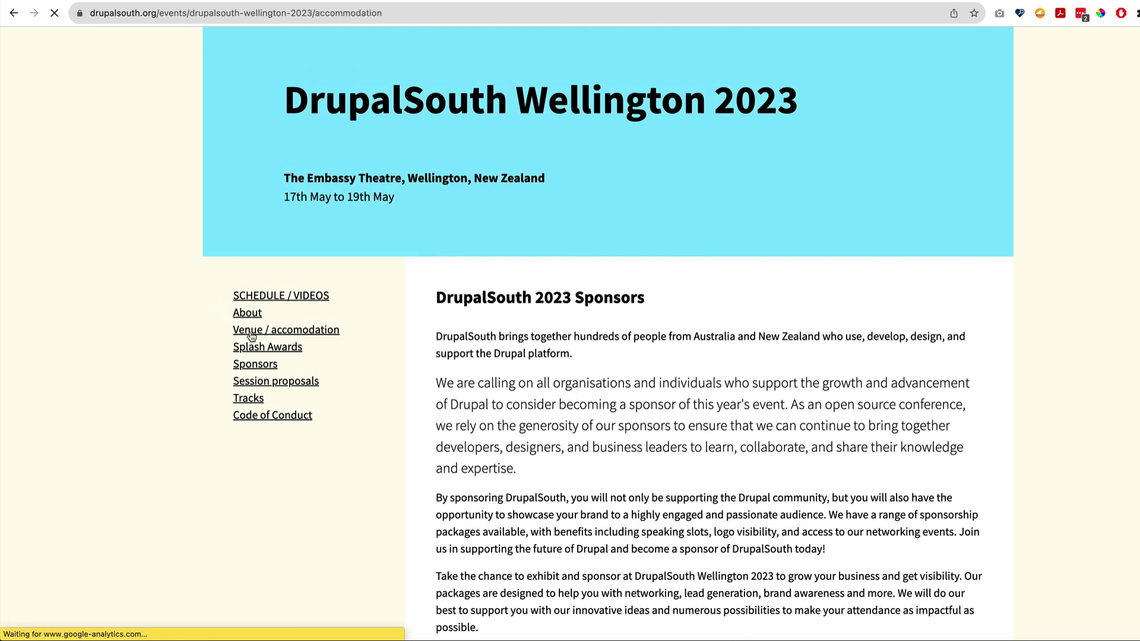
{"action": "scroll", "coordinate": [281, 387], "scroll_direction": "down", "scroll_amount": 4}
{"action": "scroll", "coordinate": [280, 387], "scroll_direction": "up", "scroll_amount": 4}
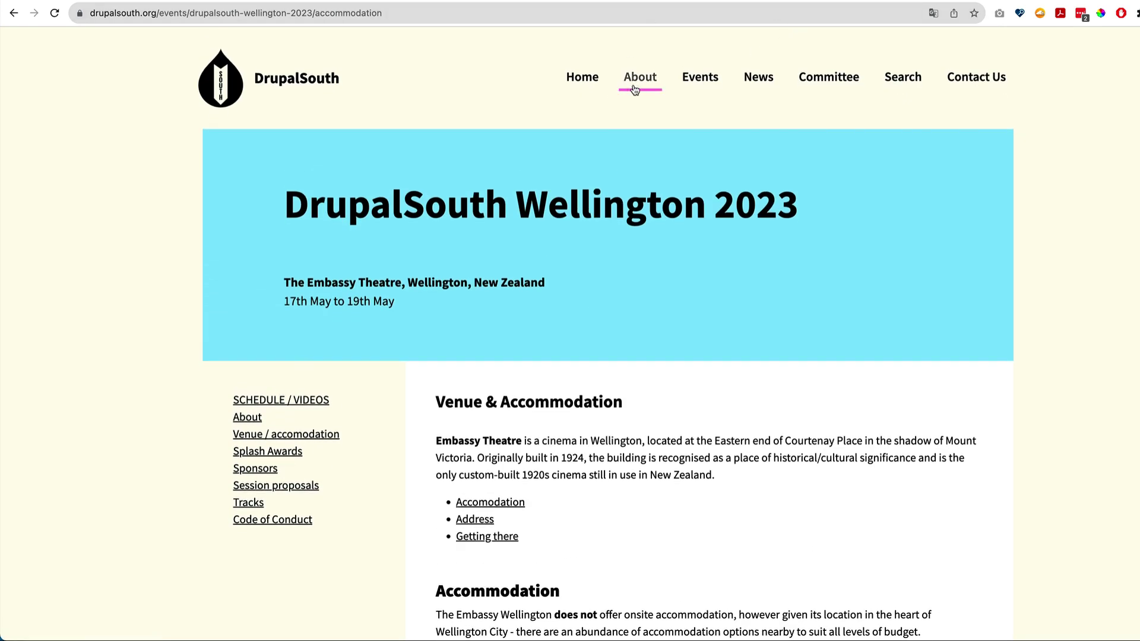
{"action": "scroll", "coordinate": [374, 379], "scroll_direction": "down", "scroll_amount": 5}
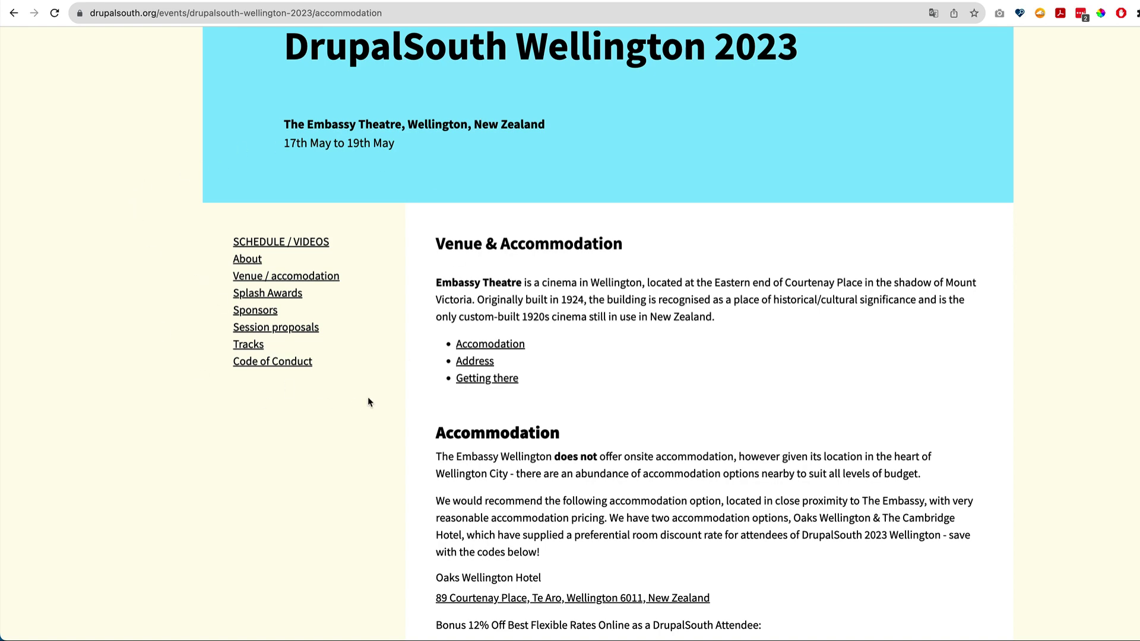
{"action": "scroll", "coordinate": [368, 397], "scroll_direction": "up", "scroll_amount": 2}
{"action": "scroll", "coordinate": [368, 402], "scroll_direction": "down", "scroll_amount": 9}
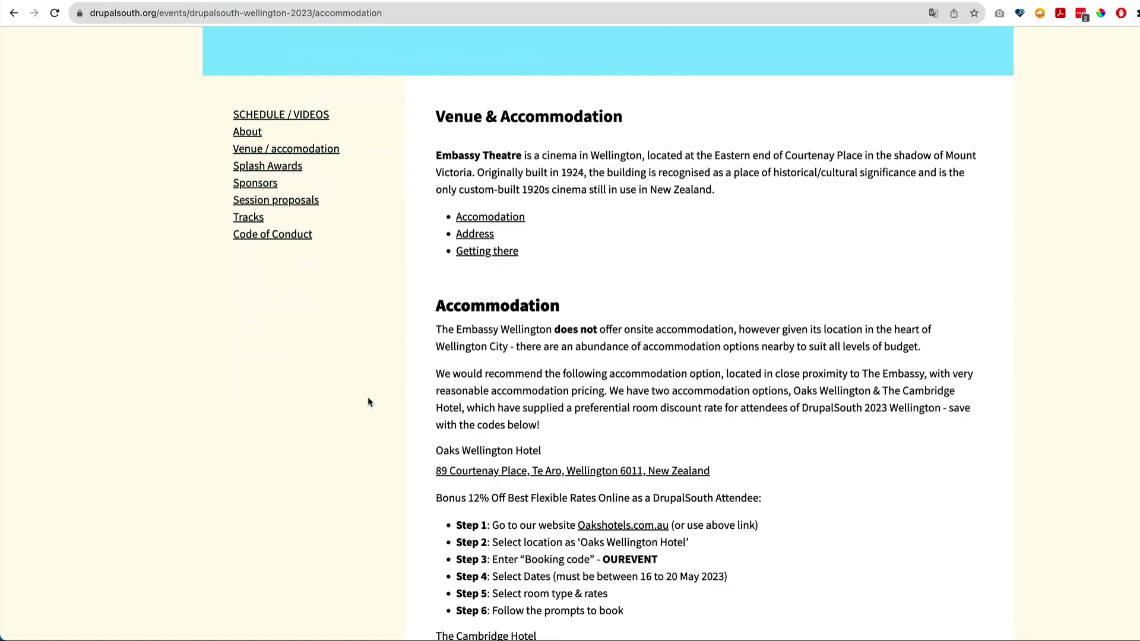
{"action": "scroll", "coordinate": [368, 401], "scroll_direction": "down", "scroll_amount": 7}
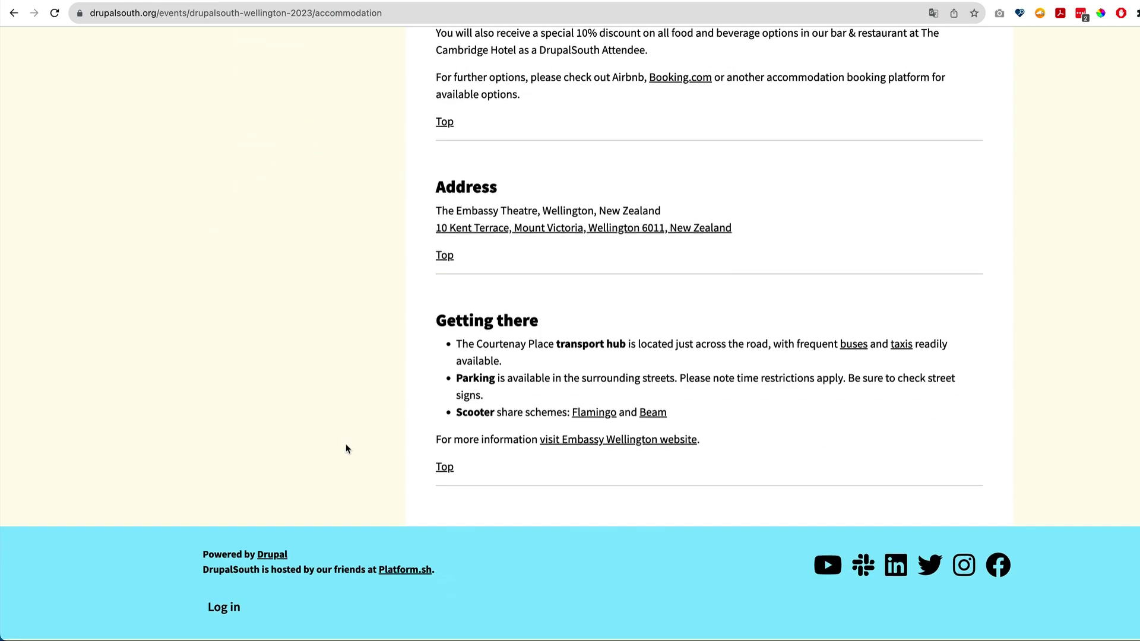
{"action": "scroll", "coordinate": [506, 321], "scroll_direction": "up", "scroll_amount": 16}
{"action": "scroll", "coordinate": [505, 322], "scroll_direction": "up", "scroll_amount": 1}
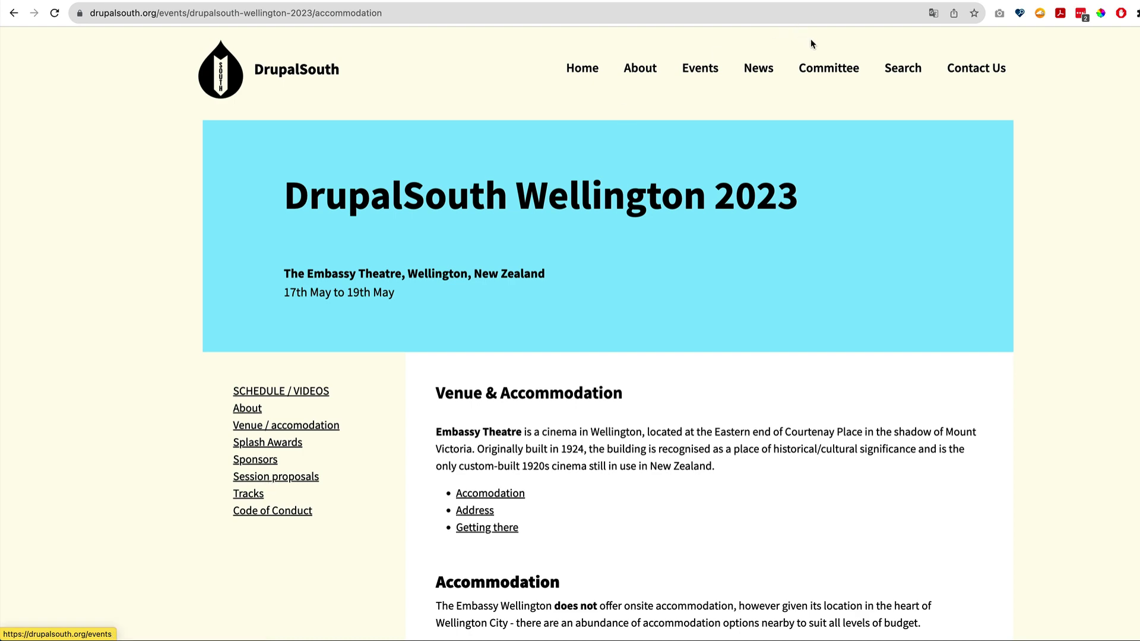
Visit the News, Committee and Contact us pages, then return to the home page.
{"action": "left_click", "coordinate": [753, 78]}
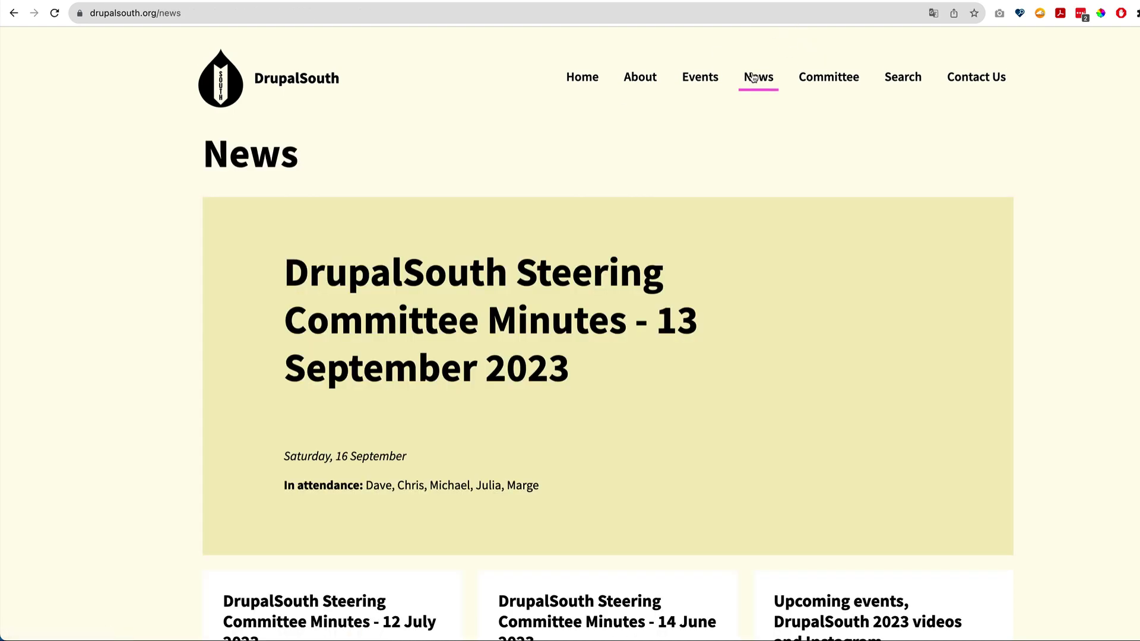
{"action": "scroll", "coordinate": [782, 292], "scroll_direction": "down", "scroll_amount": 3}
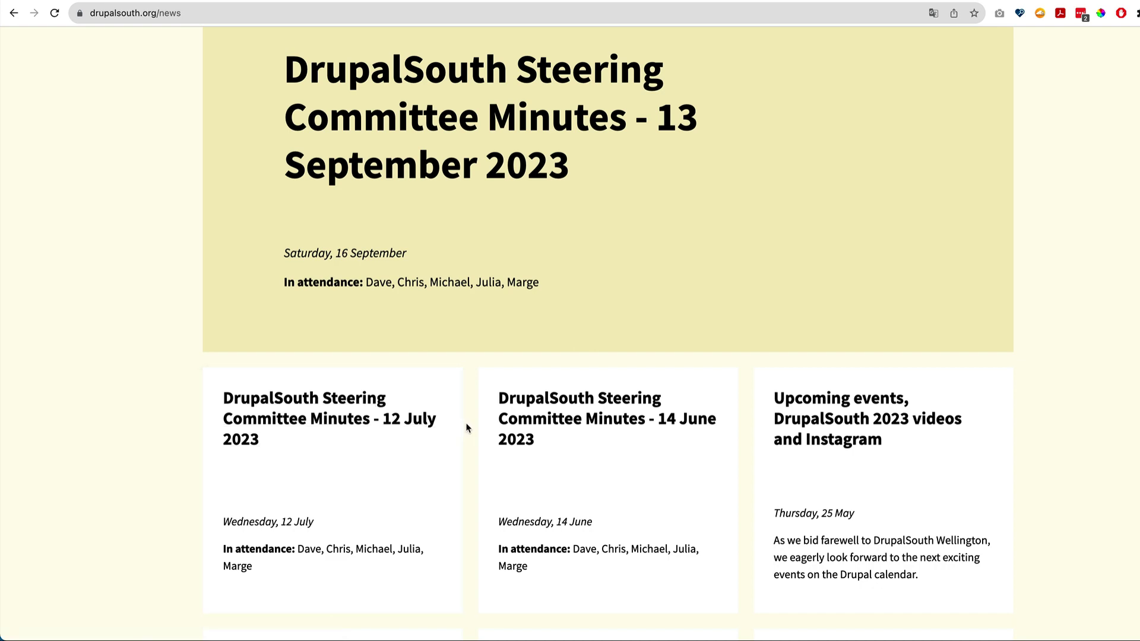
{"action": "scroll", "coordinate": [465, 429], "scroll_direction": "up", "scroll_amount": 3}
{"action": "left_click", "coordinate": [829, 78]}
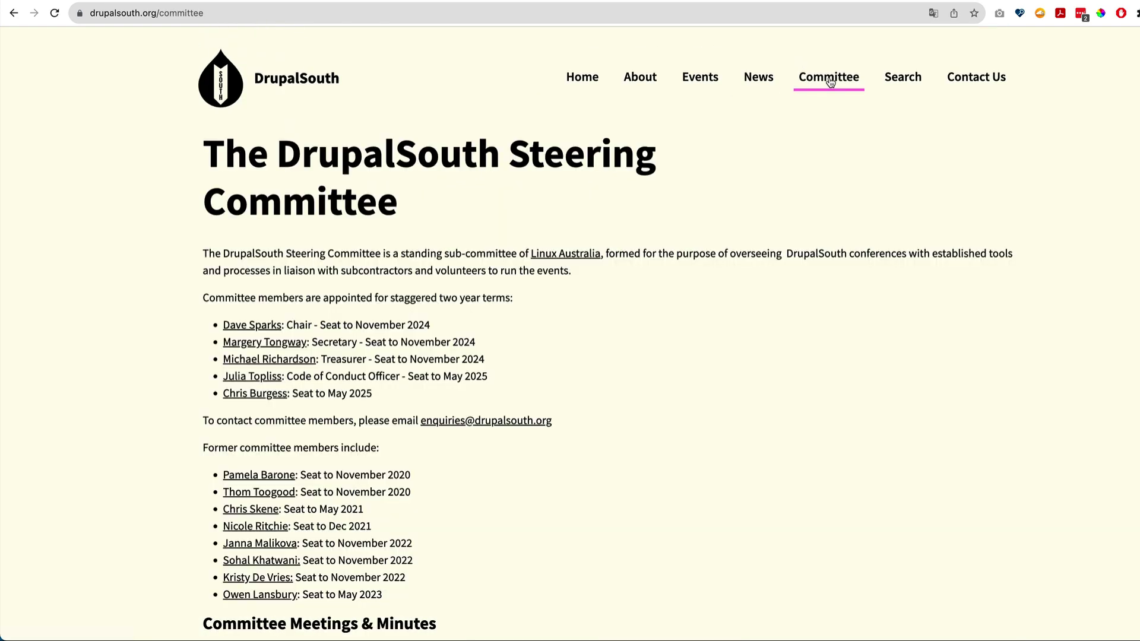
{"action": "left_click", "coordinate": [978, 80]}
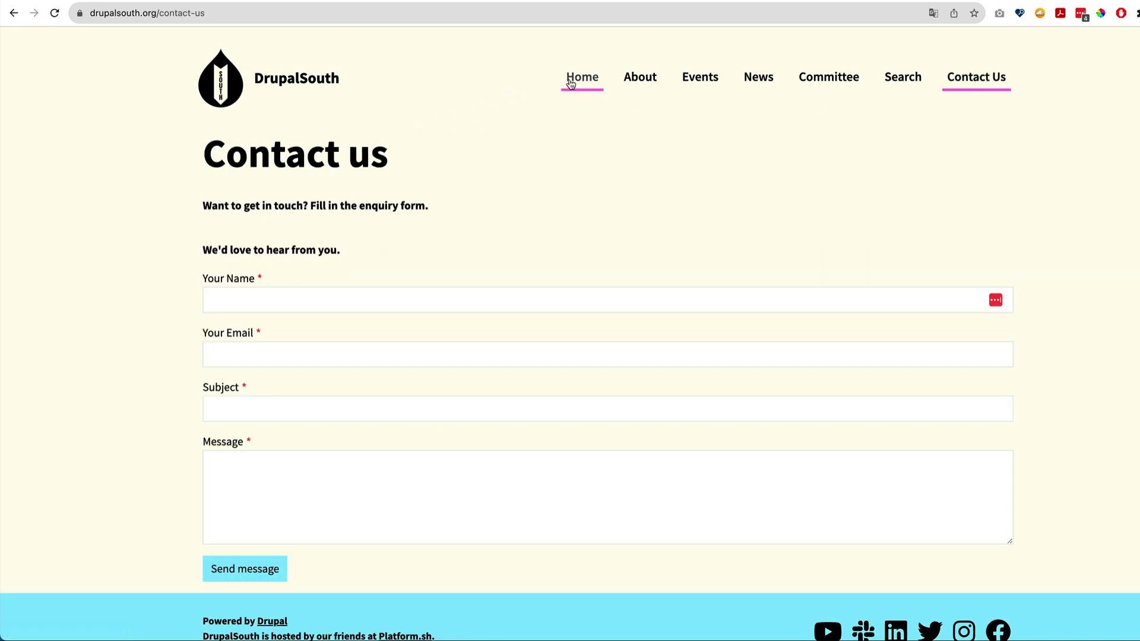
{"action": "left_click", "coordinate": [570, 82]}
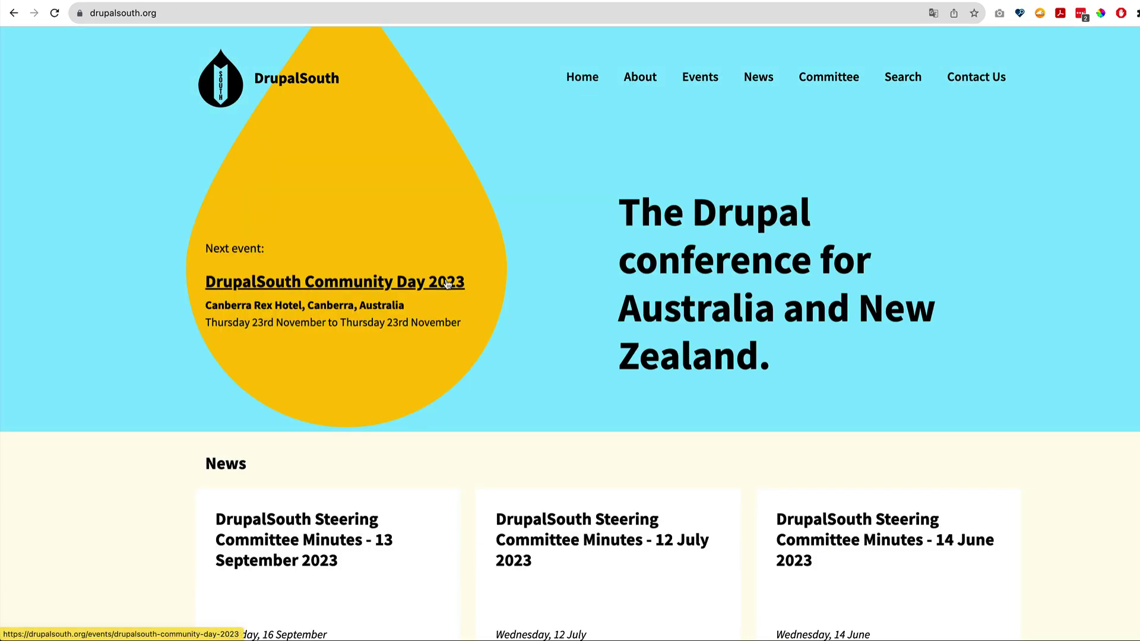
Open the Events listing and scroll through the event cards below DrupalSouth Sydney 2024.
{"action": "left_click", "coordinate": [682, 81]}
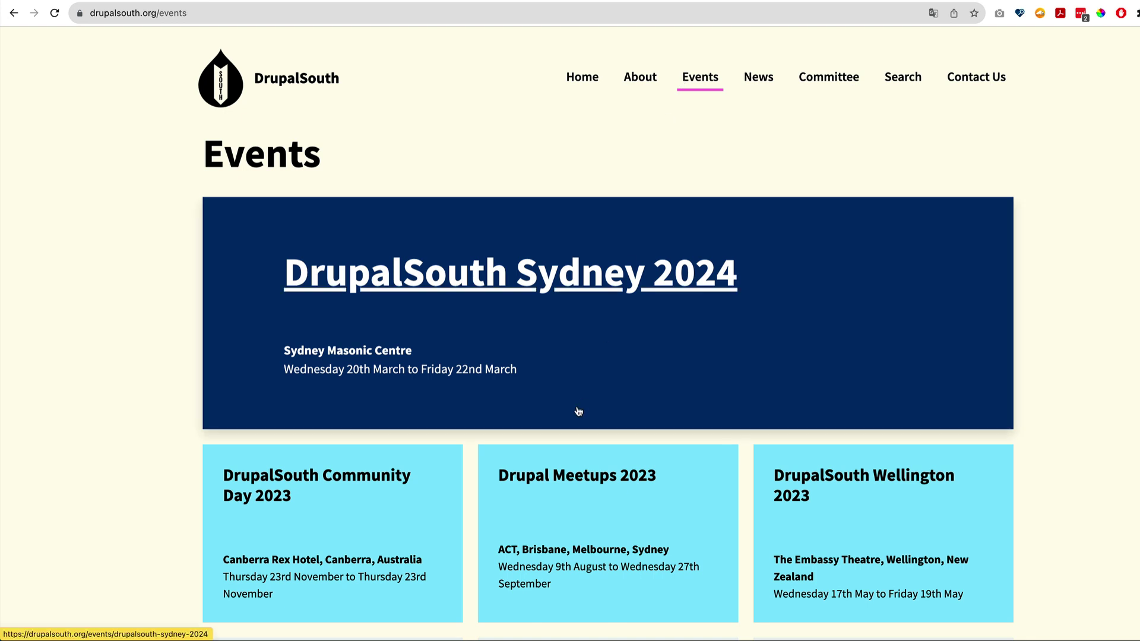
{"action": "scroll", "coordinate": [577, 410], "scroll_direction": "down", "scroll_amount": 2}
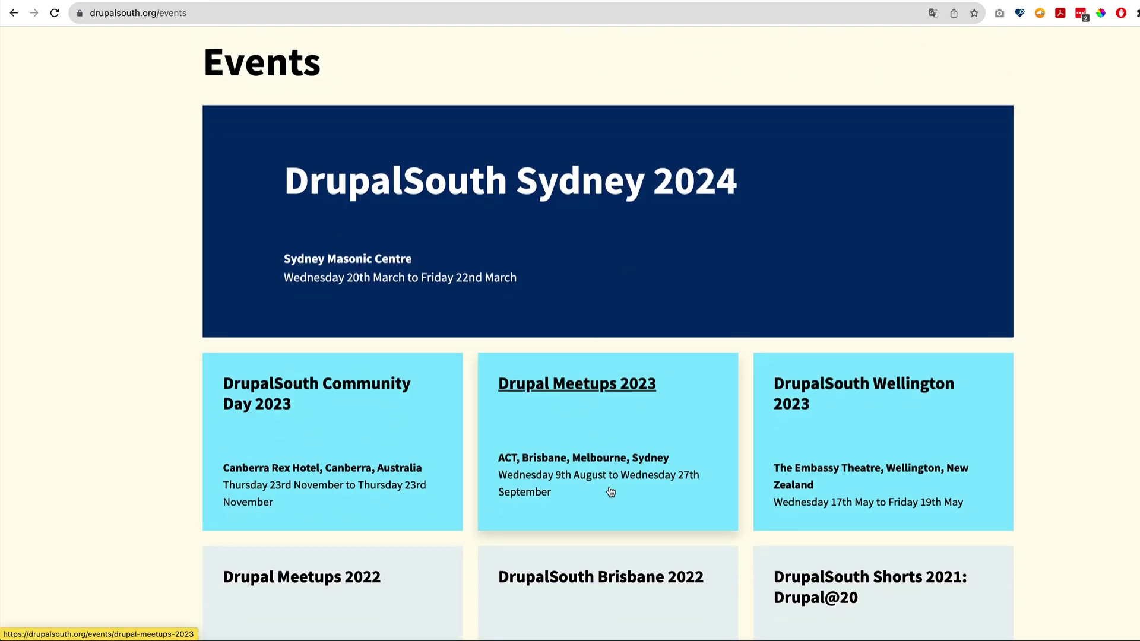
{"action": "scroll", "coordinate": [611, 490], "scroll_direction": "down", "scroll_amount": 1}
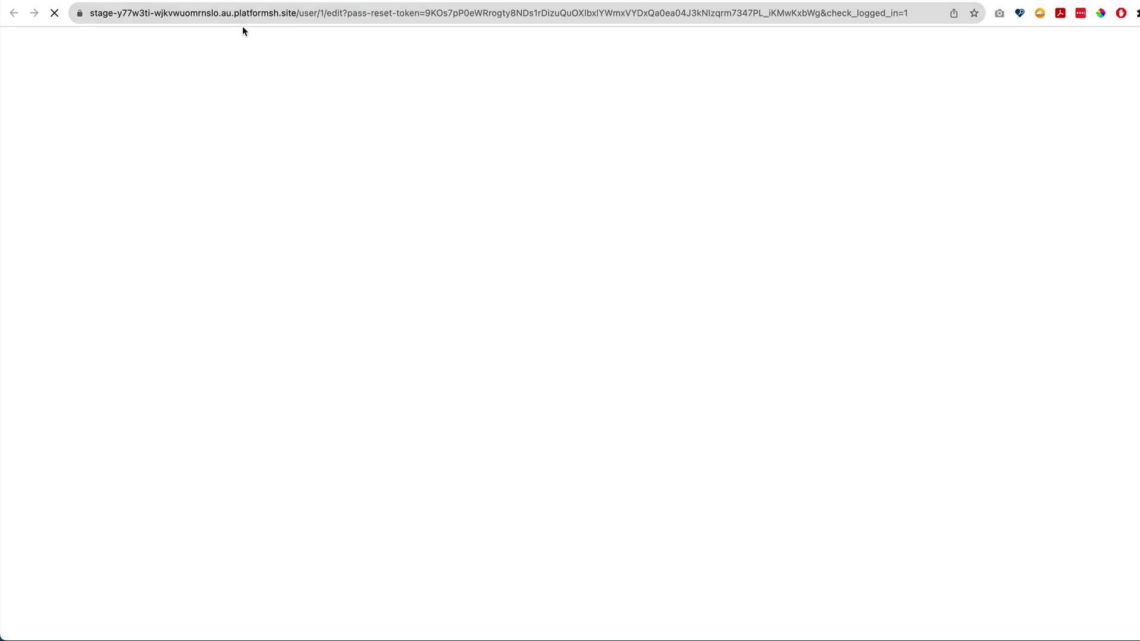
Select the staging site's base URL in the address bar, then go to the staging home page.
{"action": "right_click", "coordinate": [269, 11]}
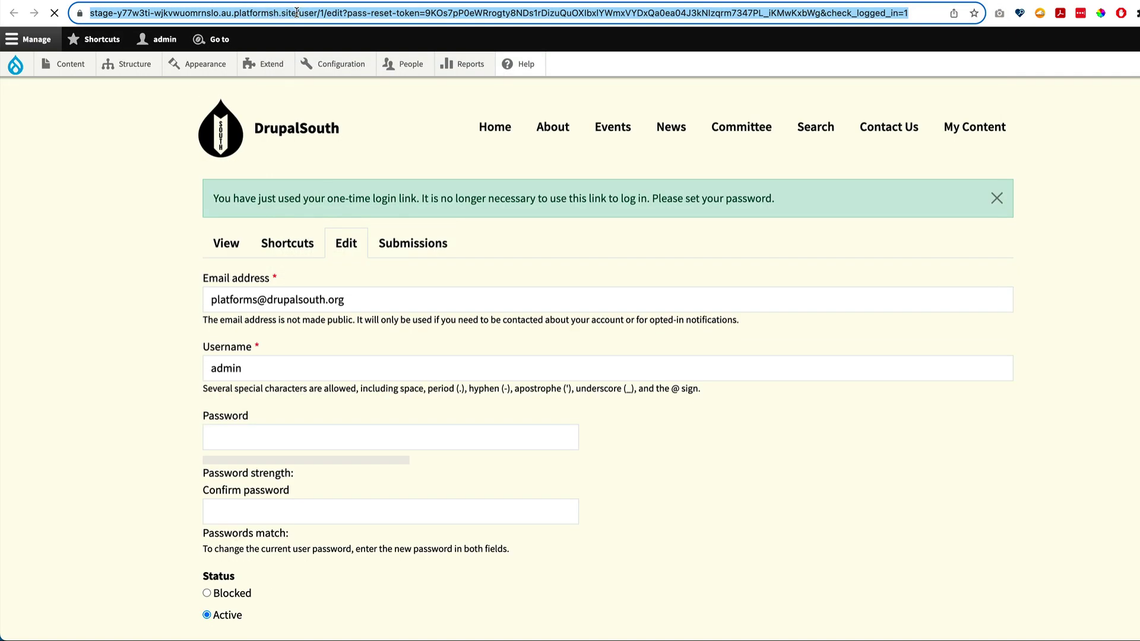
{"action": "left_click", "coordinate": [299, 13]}
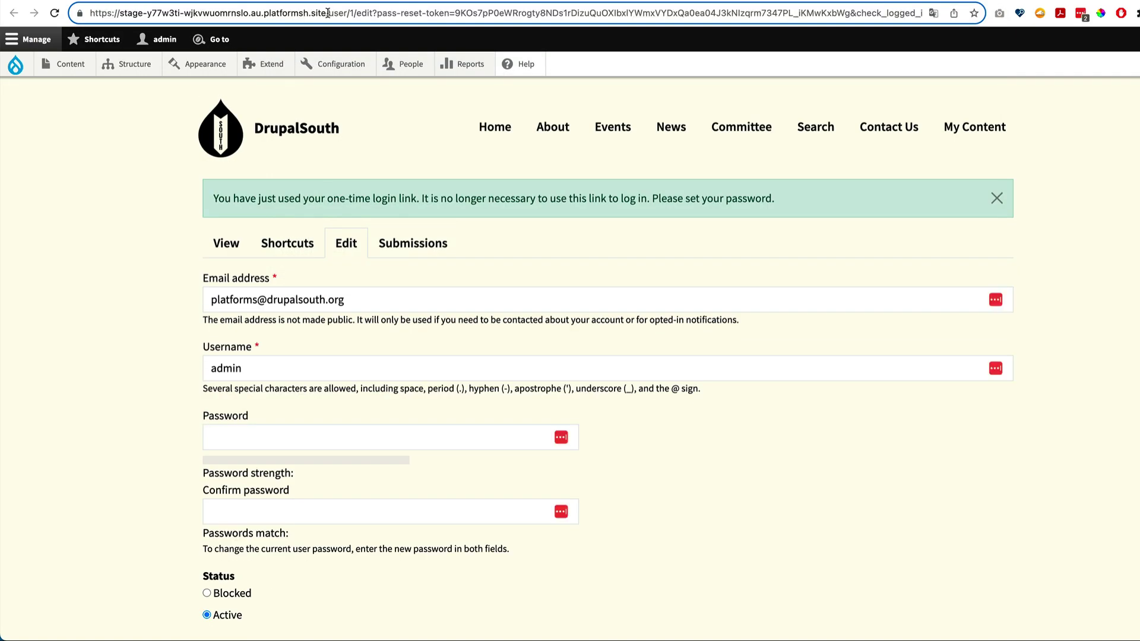
{"action": "left_click_drag", "start_coordinate": [328, 13], "coordinate": [33, 16]}
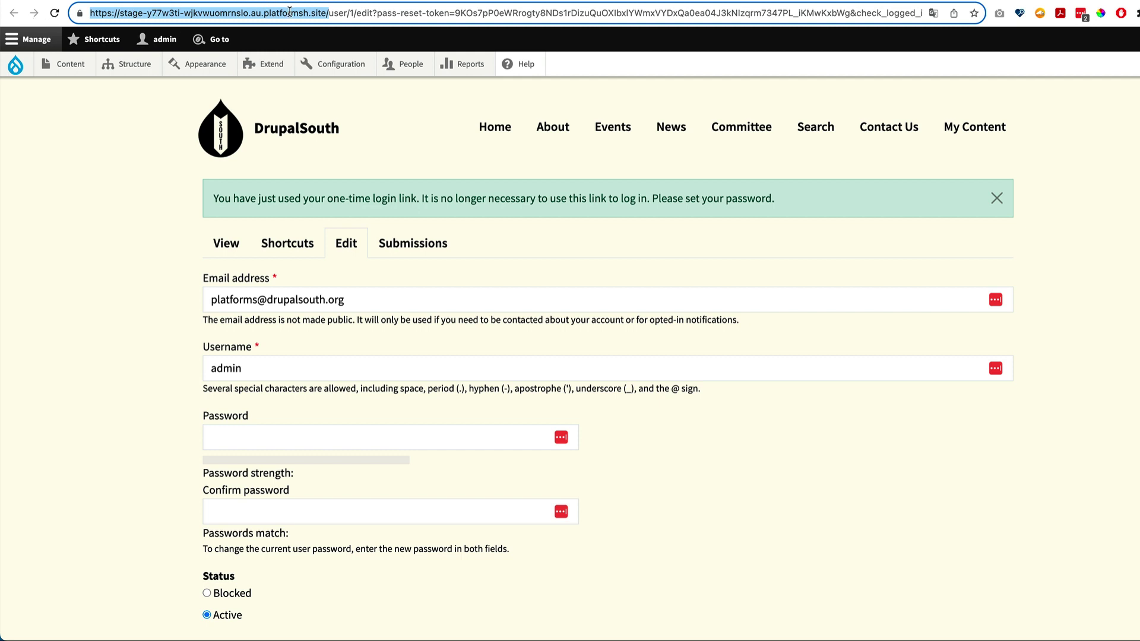
{"action": "left_click", "coordinate": [75, 303]}
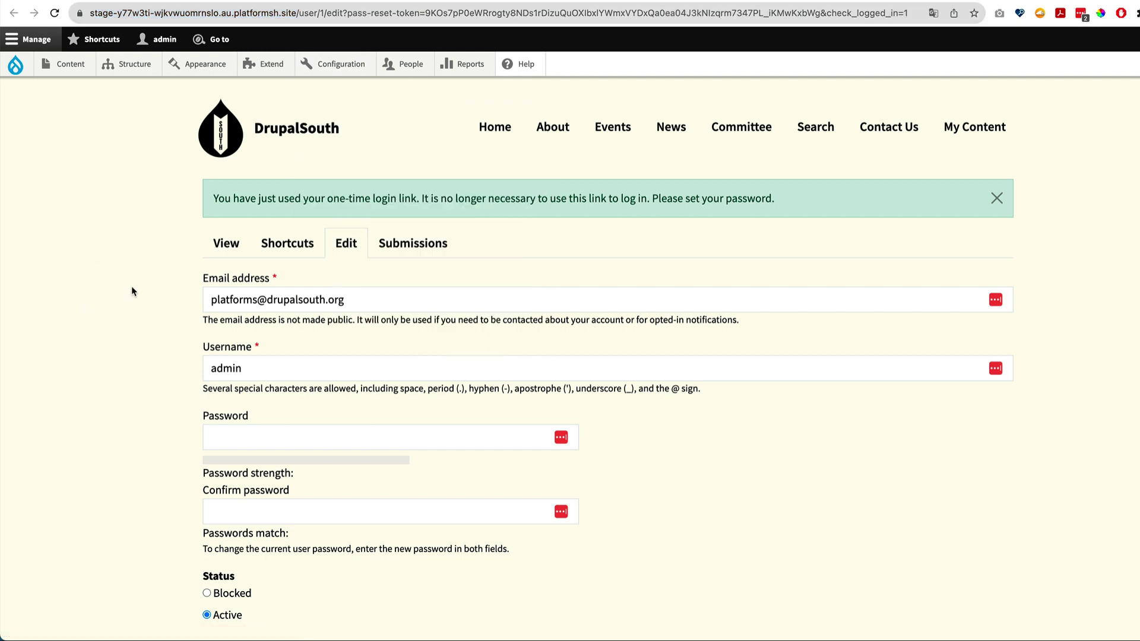
{"action": "left_click", "coordinate": [15, 67]}
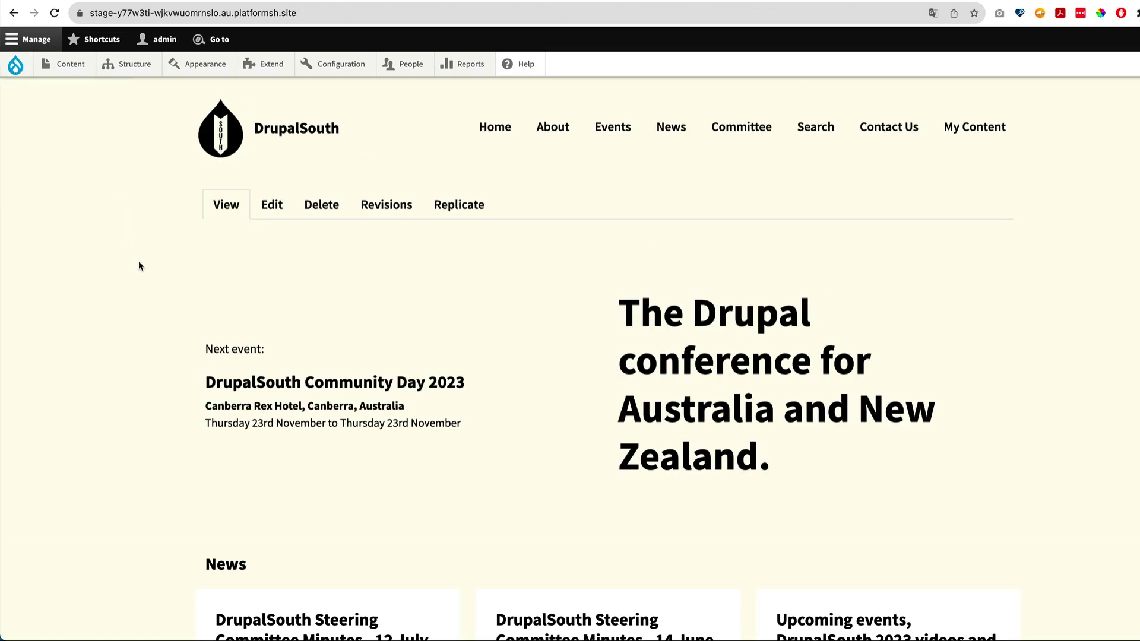
Open the staging site's News page and show the Content > Add content list.
{"action": "scroll", "coordinate": [179, 514], "scroll_direction": "down", "scroll_amount": 5}
{"action": "scroll", "coordinate": [180, 514], "scroll_direction": "up", "scroll_amount": 5}
{"action": "mouse_move", "coordinate": [335, 64]}
{"action": "mouse_move", "coordinate": [230, 125]}
{"action": "left_click", "coordinate": [679, 127]}
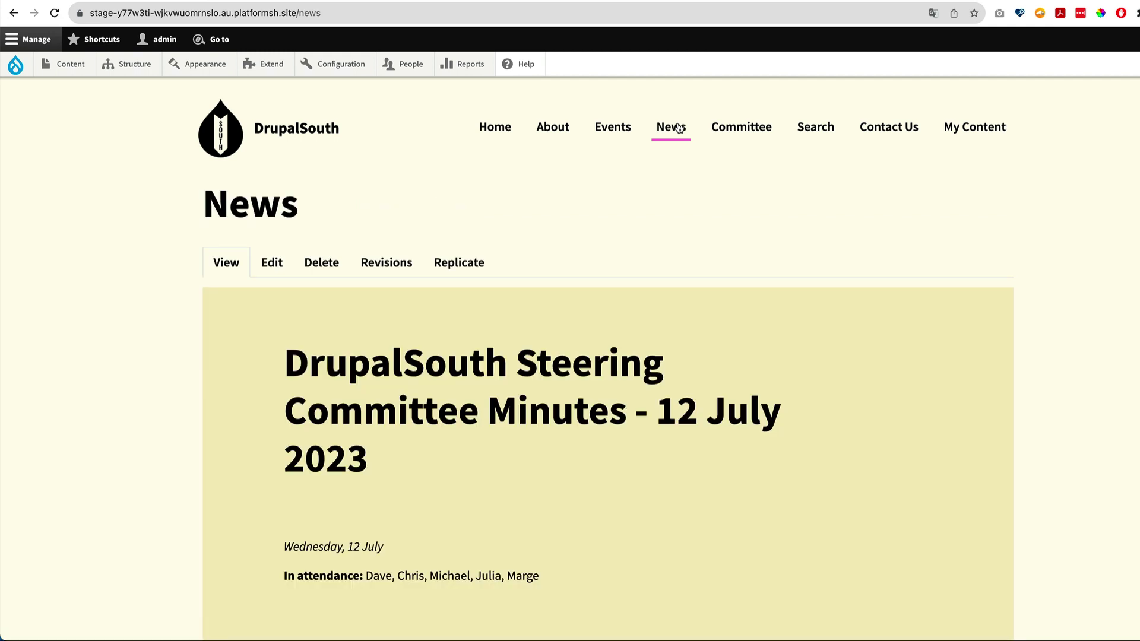
{"action": "mouse_move", "coordinate": [68, 66]}
{"action": "mouse_move", "coordinate": [71, 98]}
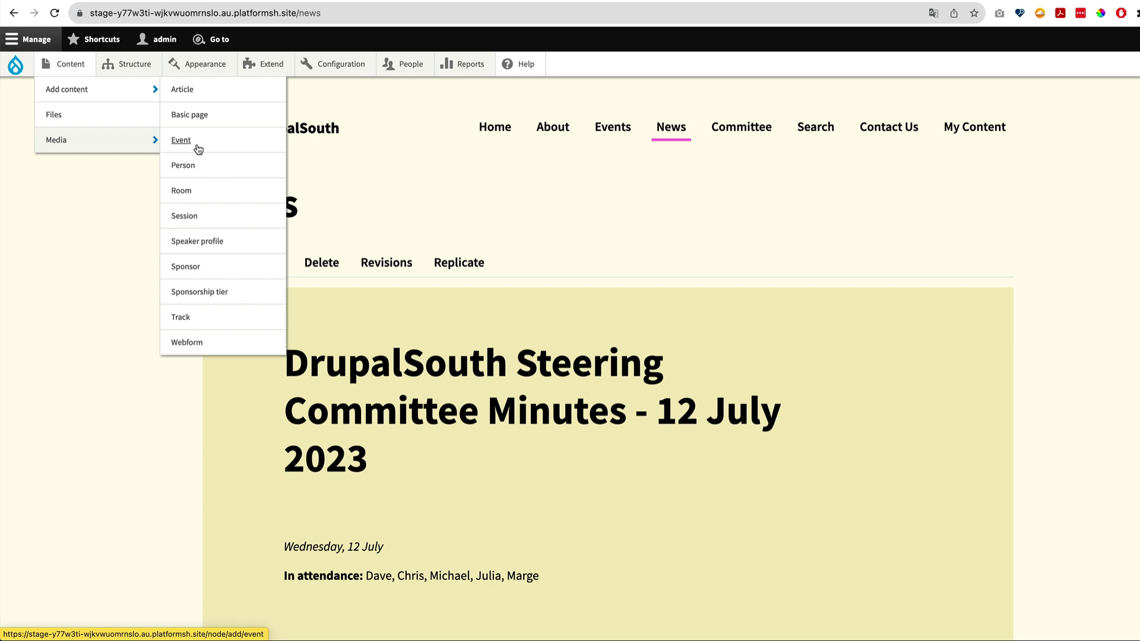
Start a new Article, checking its 22/09/2023 publish date and automatic URL alias setting.
{"action": "left_click", "coordinate": [190, 91]}
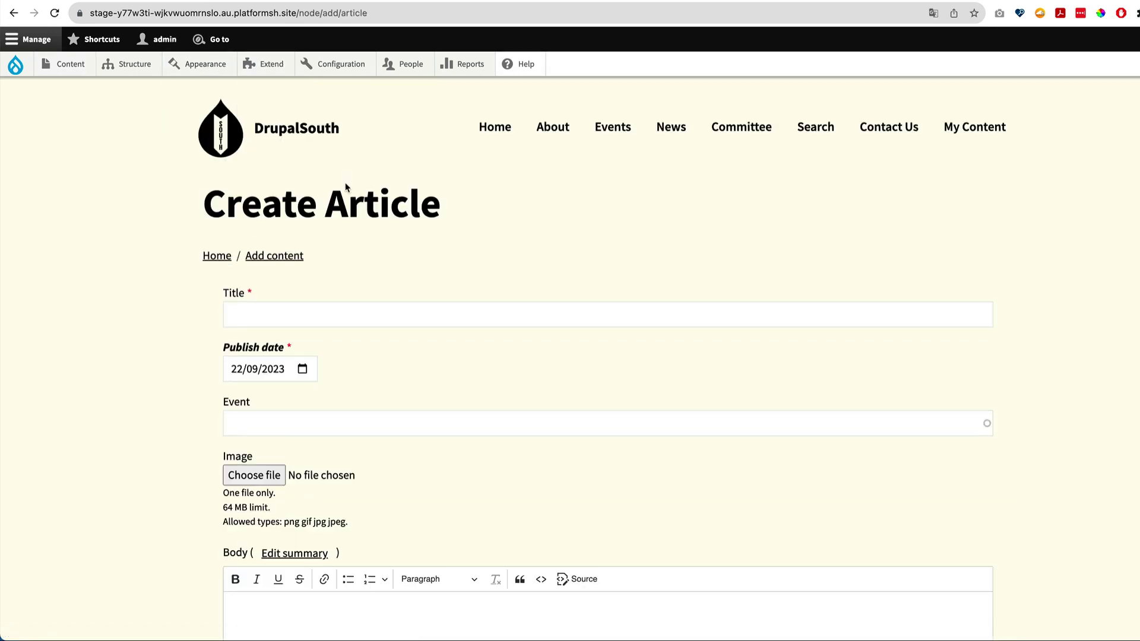
{"action": "scroll", "coordinate": [335, 201], "scroll_direction": "down", "scroll_amount": 2}
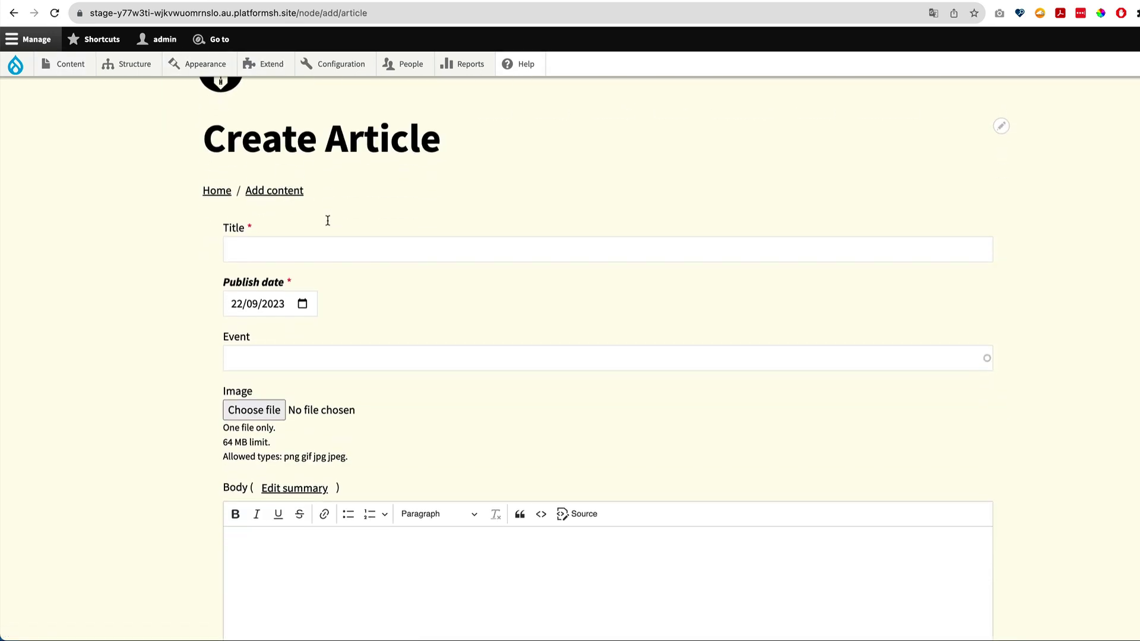
{"action": "left_click", "coordinate": [256, 305]}
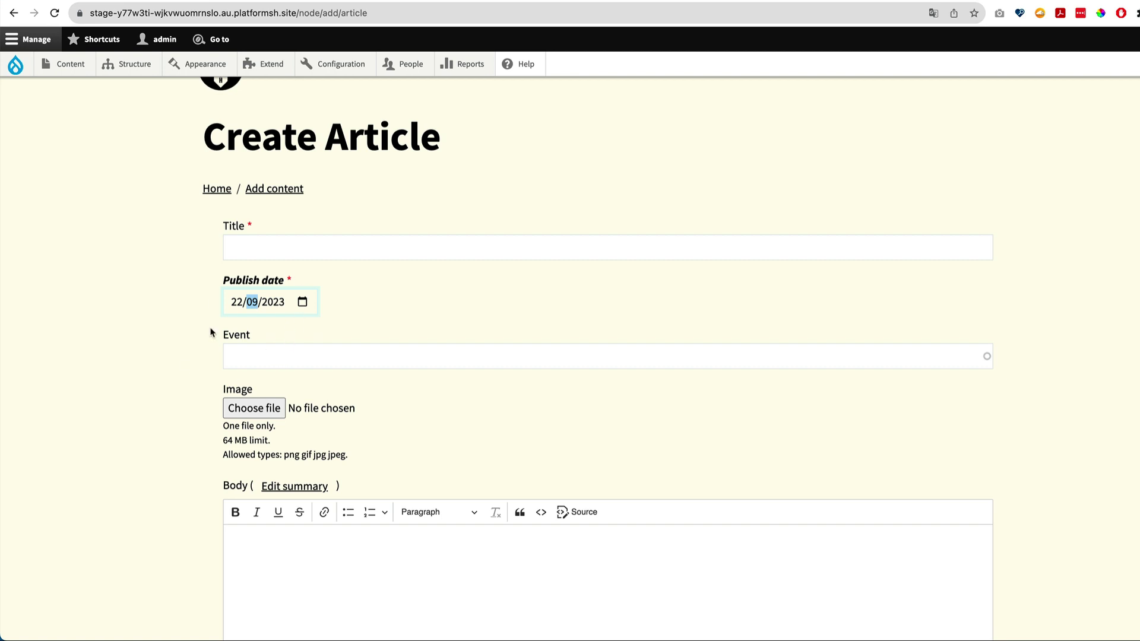
{"action": "scroll", "coordinate": [177, 408], "scroll_direction": "down", "scroll_amount": 7}
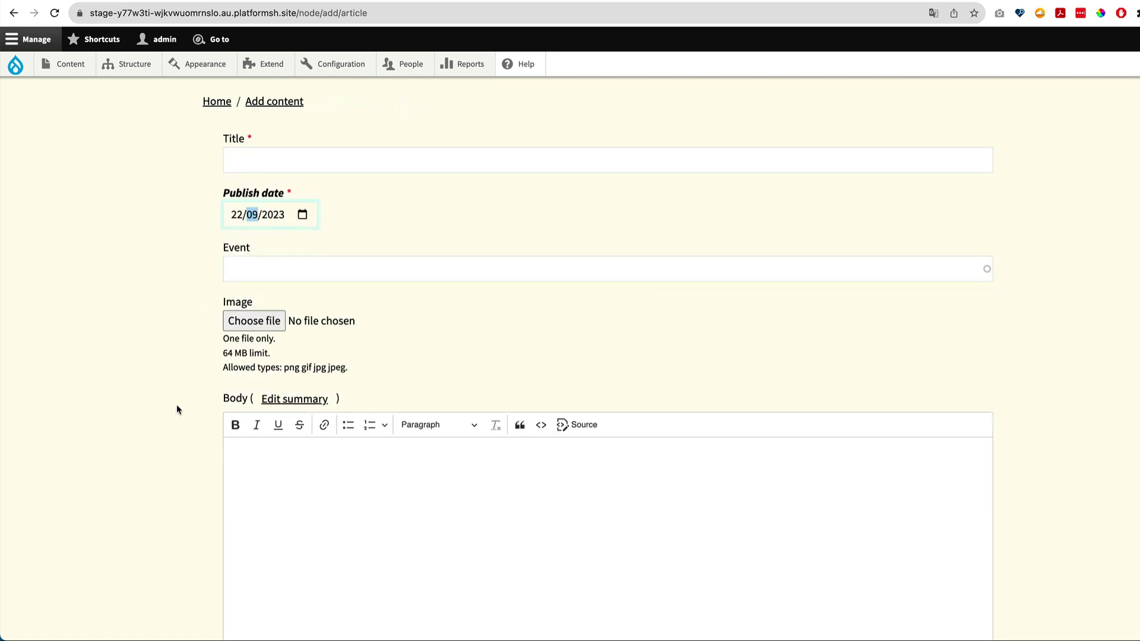
{"action": "scroll", "coordinate": [176, 406], "scroll_direction": "down", "scroll_amount": 6}
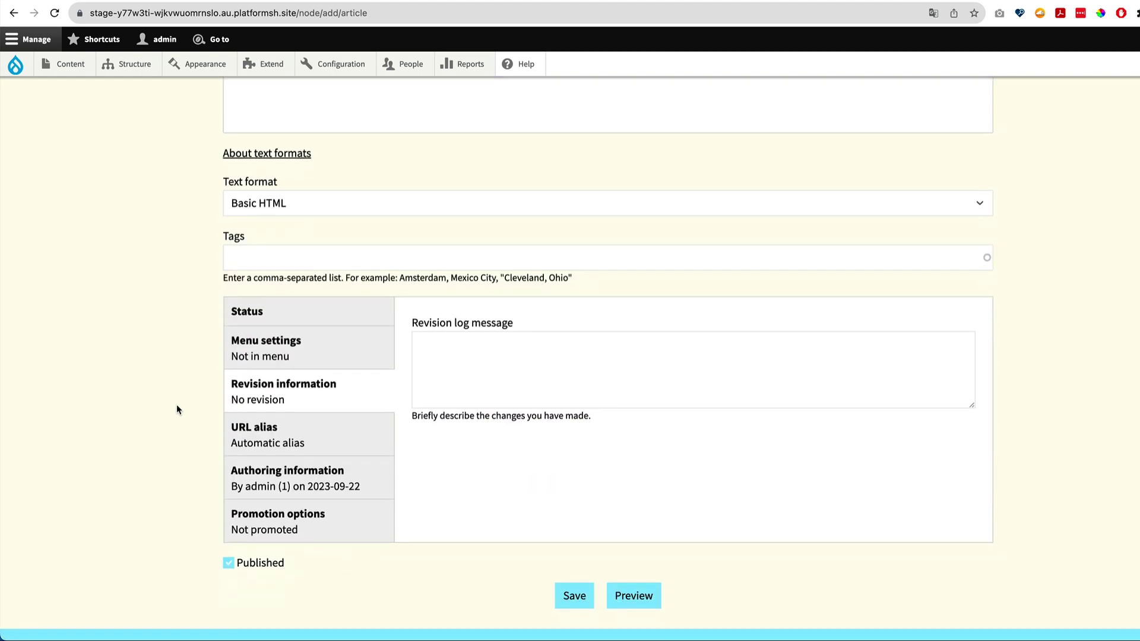
{"action": "scroll", "coordinate": [176, 407], "scroll_direction": "down", "scroll_amount": 1}
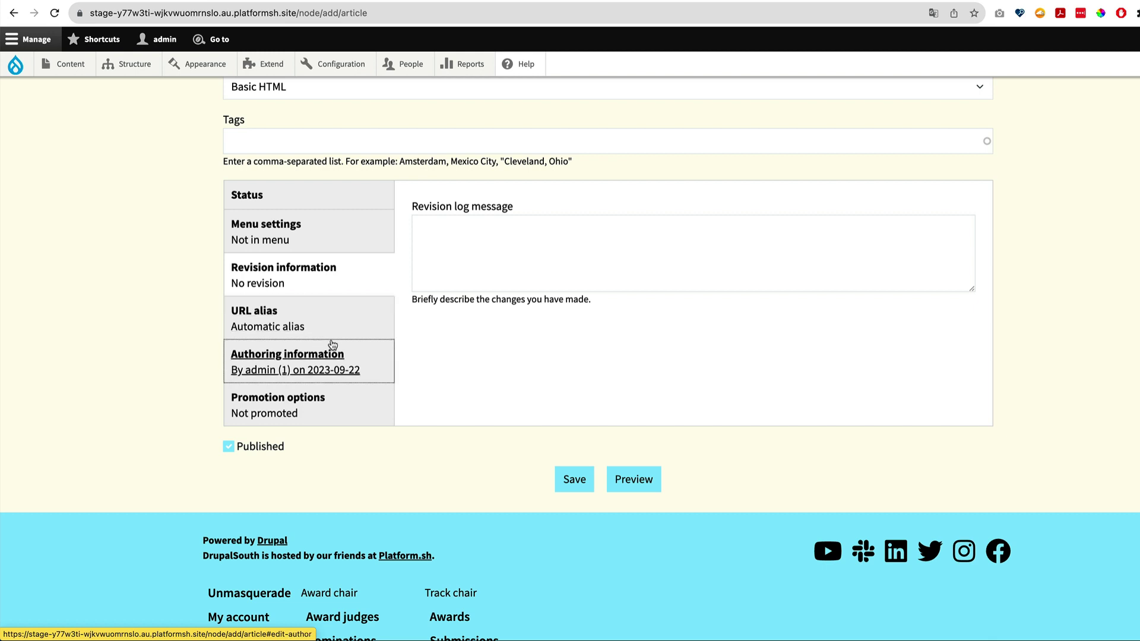
{"action": "left_click", "coordinate": [330, 316]}
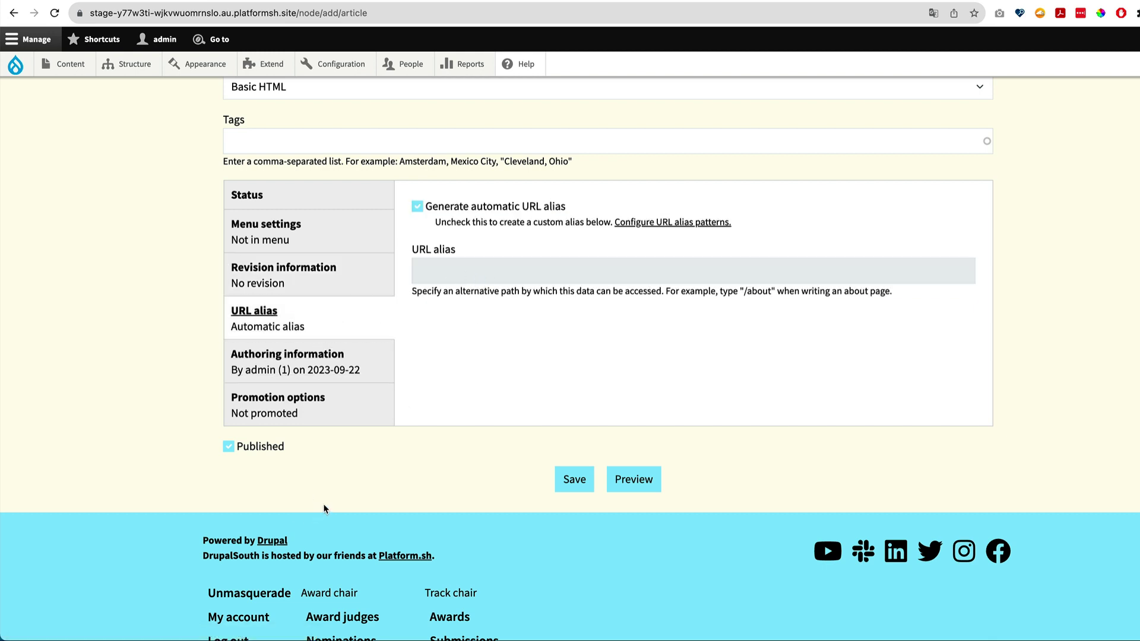
{"action": "scroll", "coordinate": [324, 508], "scroll_direction": "up", "scroll_amount": 15}
{"action": "scroll", "coordinate": [323, 475], "scroll_direction": "down", "scroll_amount": 1}
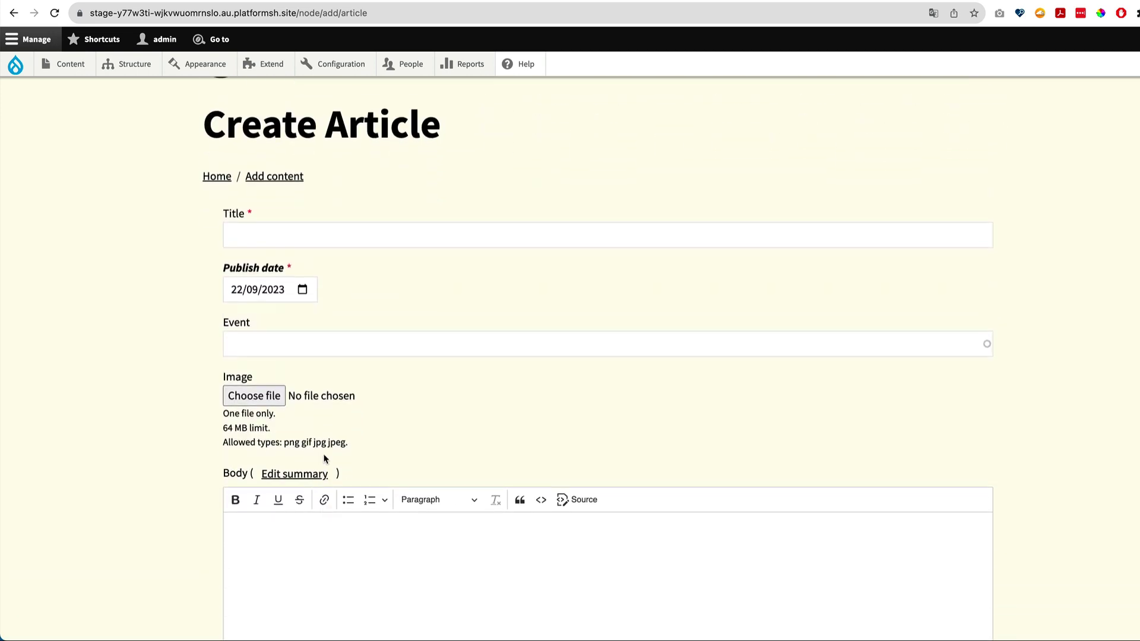
Title the article 'DrupalSouth handover', date it 21 September, and add body 'News content goes here'.
{"action": "left_click", "coordinate": [295, 228]}
{"action": "type", "text": "DrupalSouth handover"}
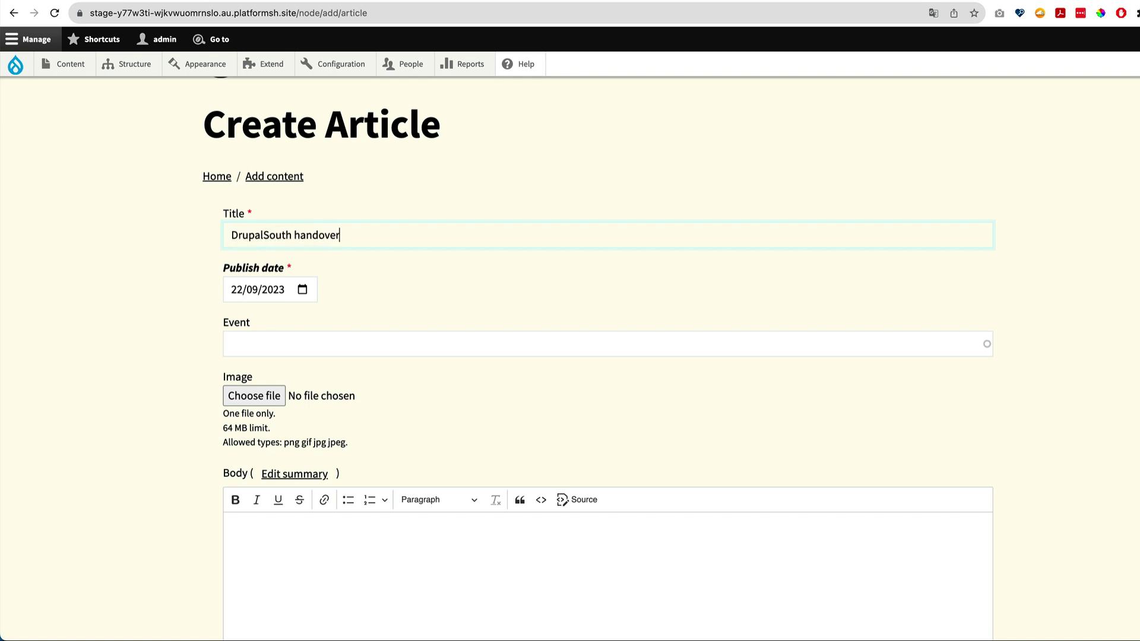
{"action": "left_click", "coordinate": [303, 291]}
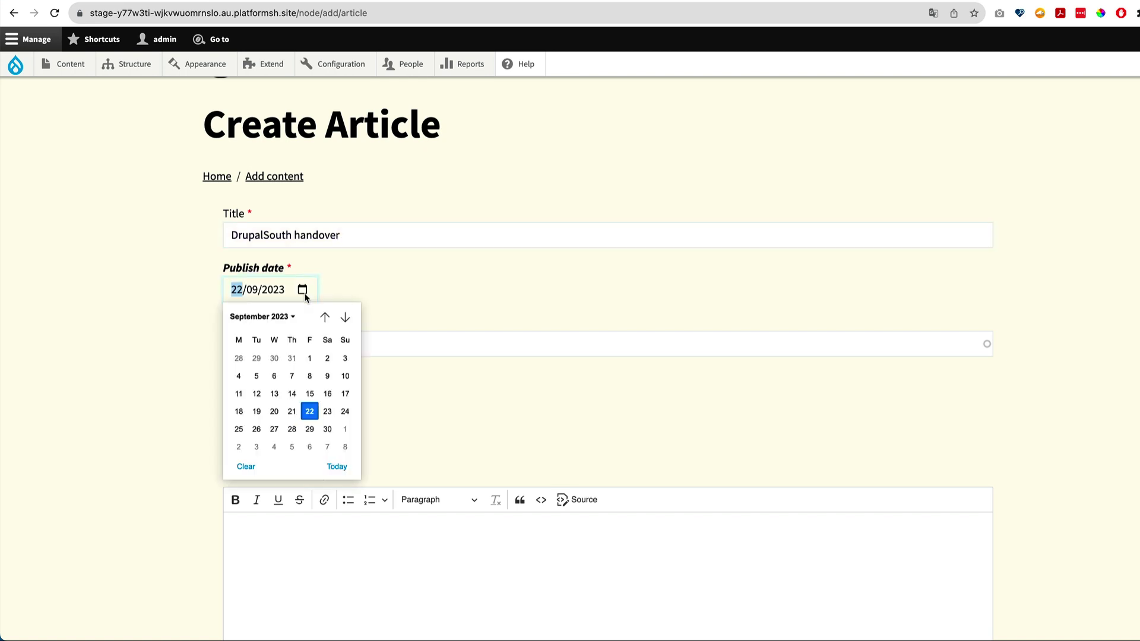
{"action": "left_click", "coordinate": [292, 411]}
{"action": "left_click", "coordinate": [326, 339]}
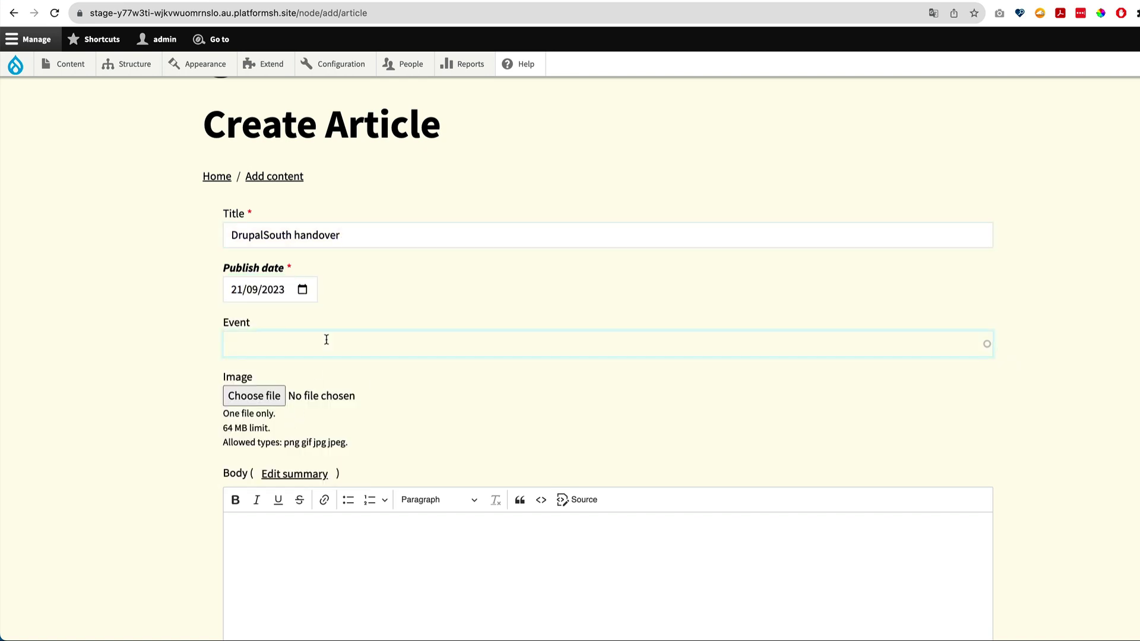
{"action": "scroll", "coordinate": [131, 394], "scroll_direction": "down", "scroll_amount": 3}
{"action": "left_click", "coordinate": [262, 415]}
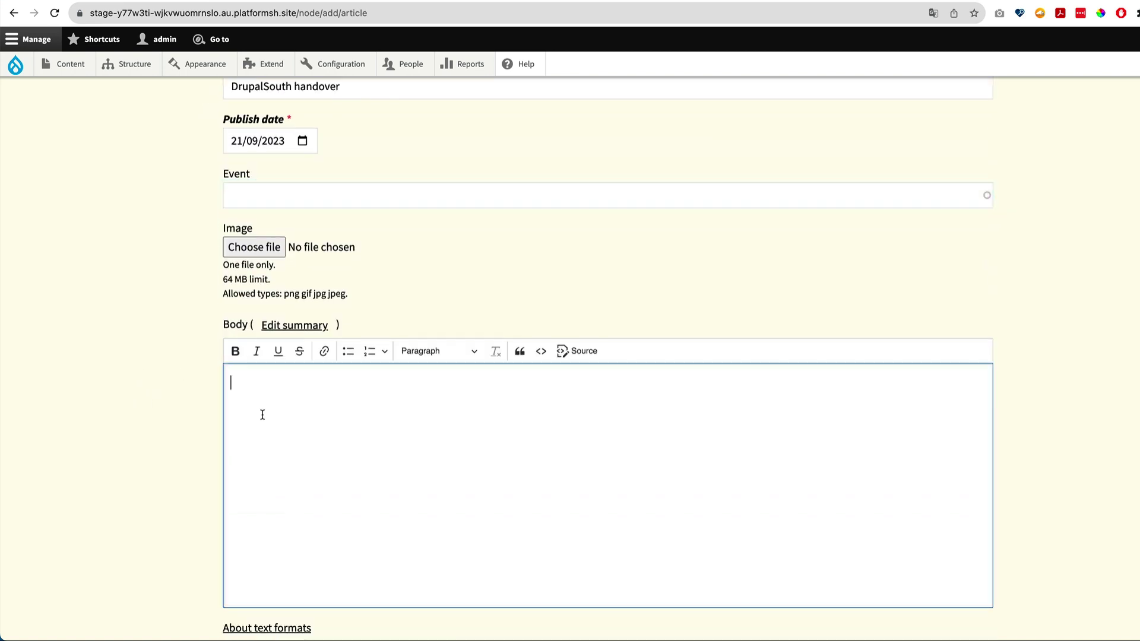
{"action": "type", "text": "News content goes here"}
Tag the article 'Testing' and save it.
{"action": "scroll", "coordinate": [285, 432], "scroll_direction": "down", "scroll_amount": 6}
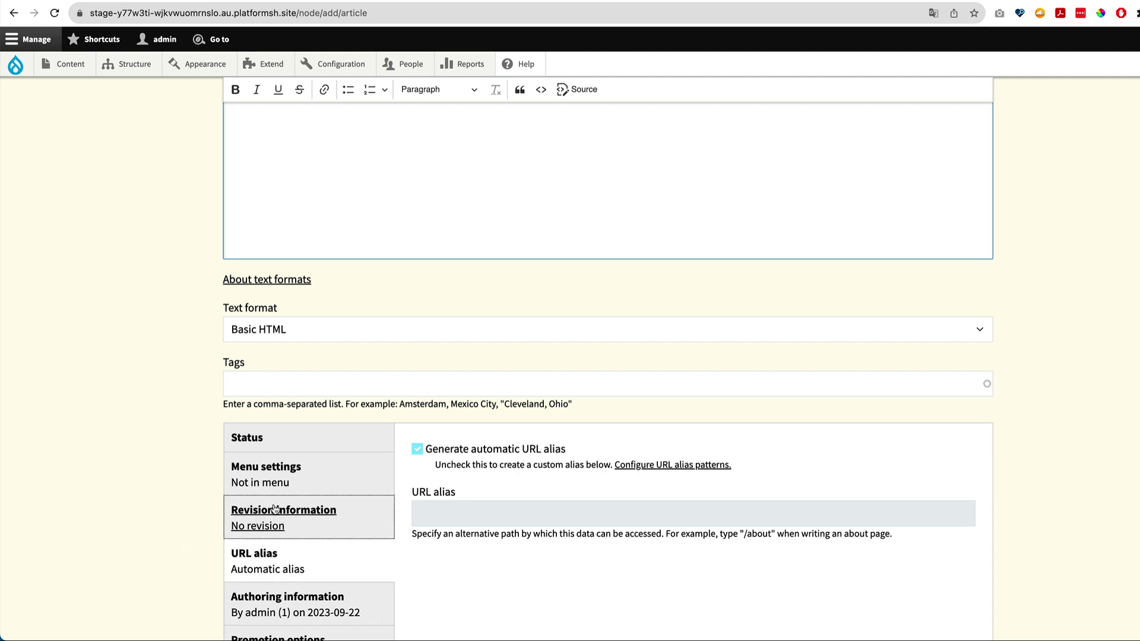
{"action": "left_click", "coordinate": [267, 376]}
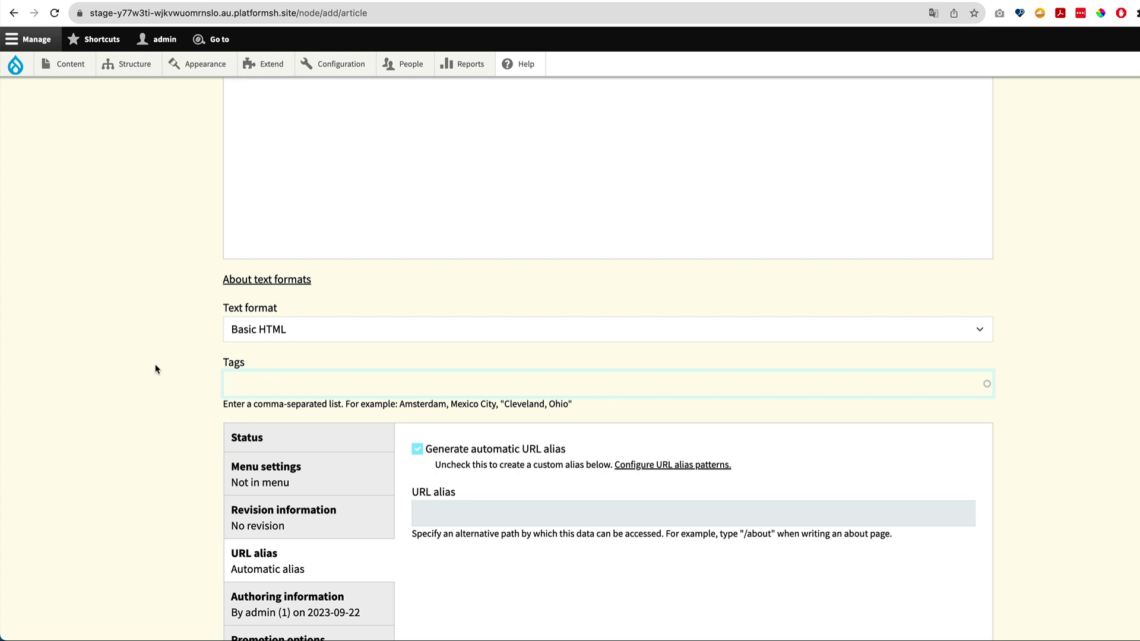
{"action": "scroll", "coordinate": [155, 365], "scroll_direction": "down", "scroll_amount": 1}
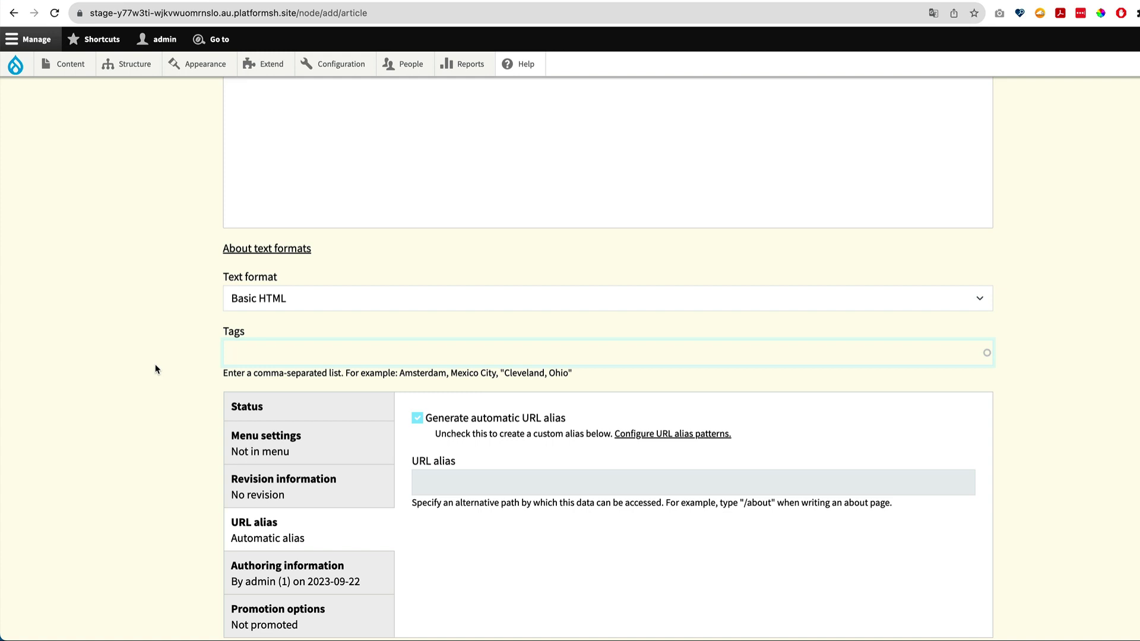
{"action": "type", "text": "Testing"}
{"action": "scroll", "coordinate": [102, 436], "scroll_direction": "down", "scroll_amount": 4}
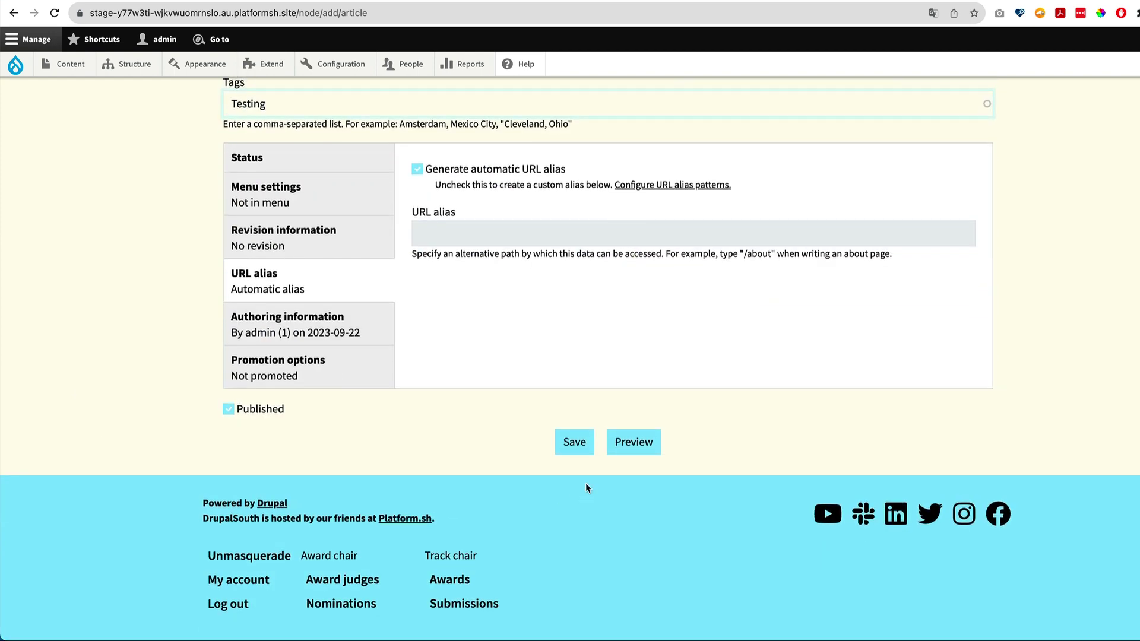
{"action": "left_click", "coordinate": [565, 442]}
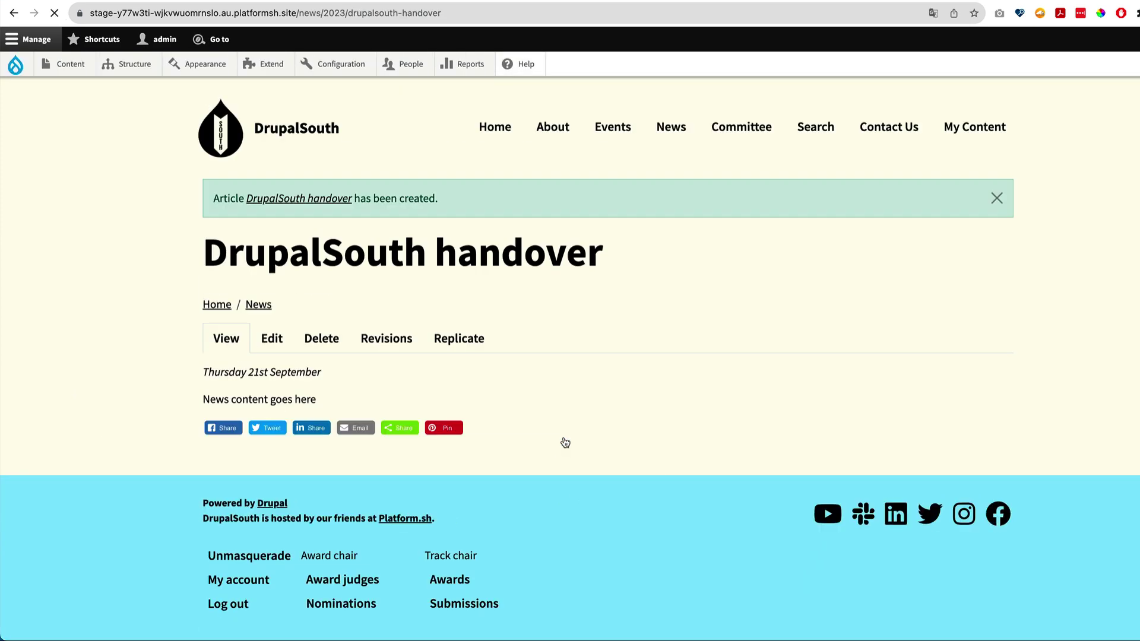
Check the News listing for the new DrupalSouth handover article.
{"action": "left_click", "coordinate": [675, 131]}
{"action": "scroll", "coordinate": [618, 361], "scroll_direction": "down", "scroll_amount": 4}
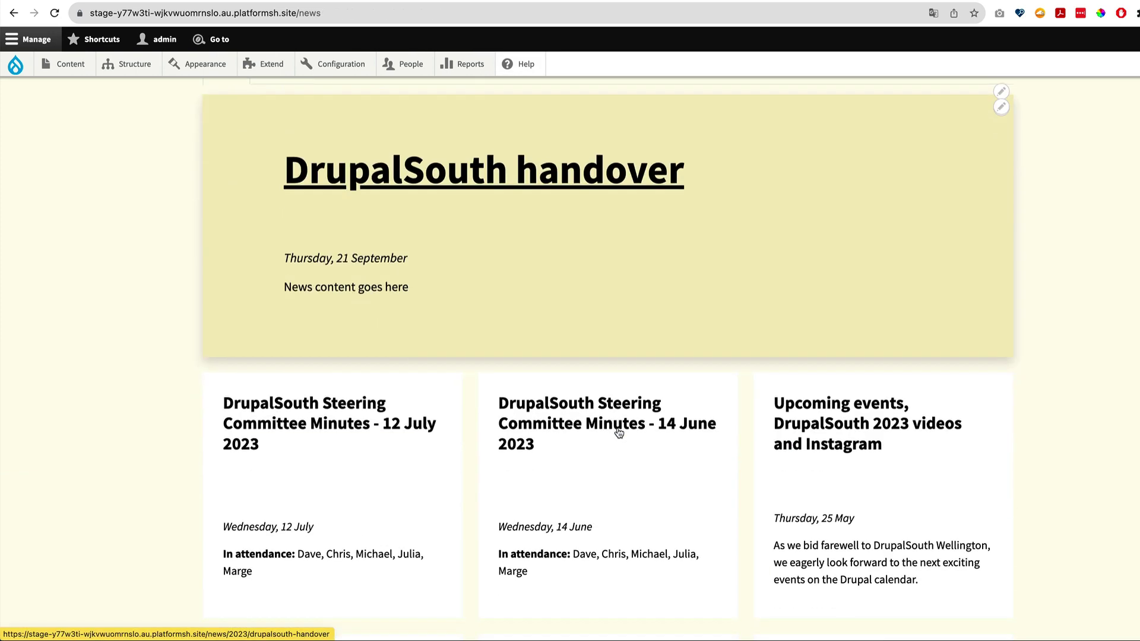
{"action": "scroll", "coordinate": [619, 433], "scroll_direction": "up", "scroll_amount": 3}
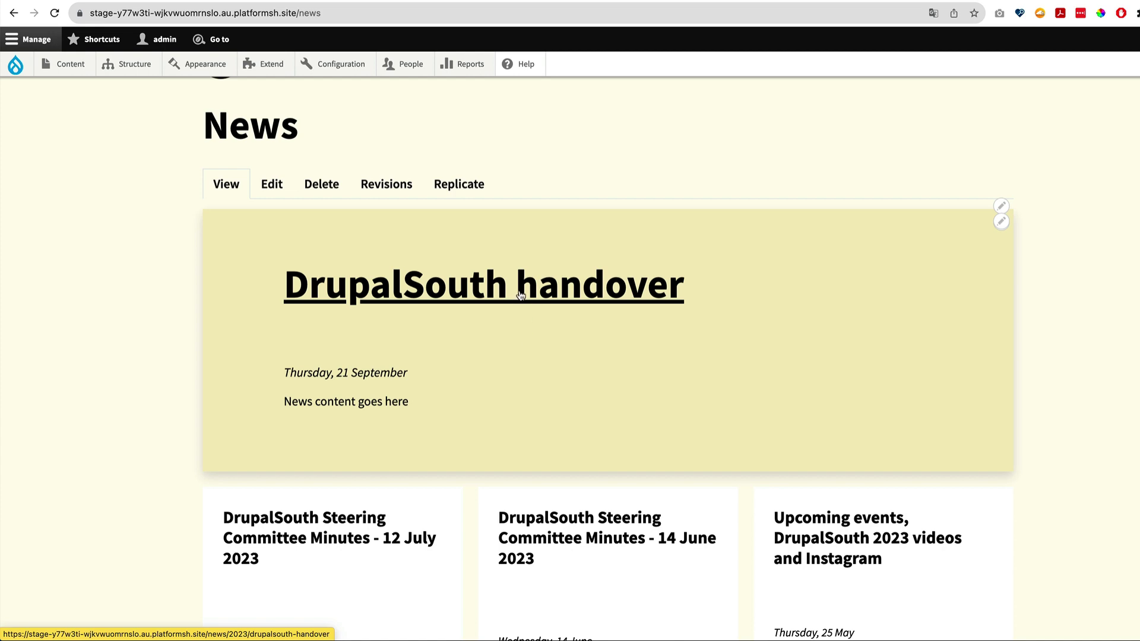
{"action": "scroll", "coordinate": [520, 295], "scroll_direction": "down", "scroll_amount": 5}
{"action": "scroll", "coordinate": [521, 308], "scroll_direction": "up", "scroll_amount": 6}
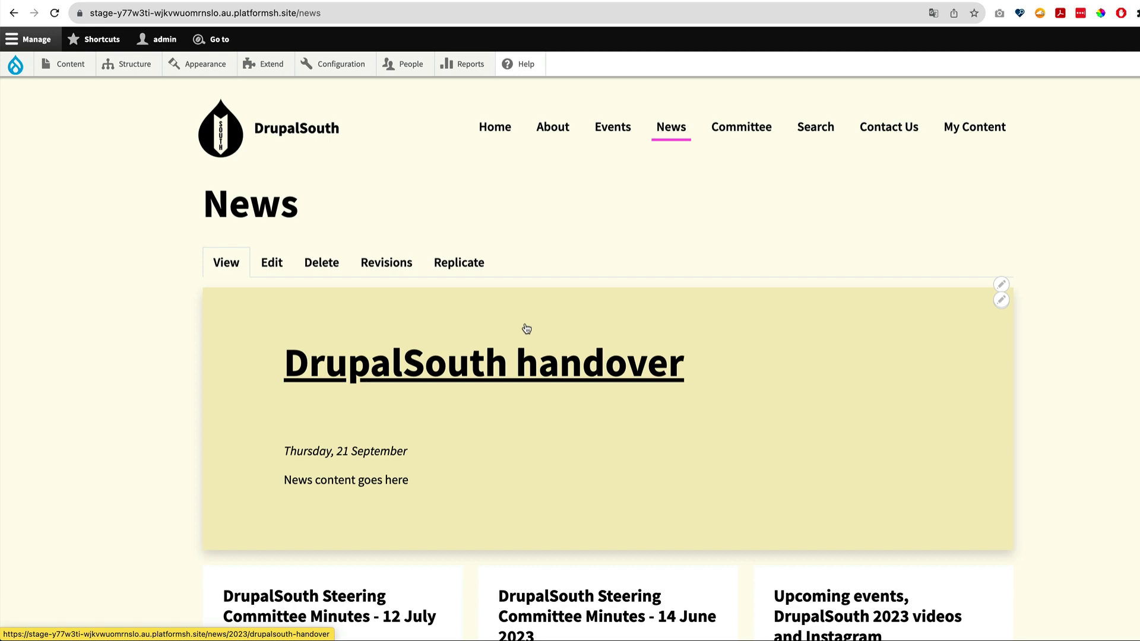
Browse the Events listing, then return to the staging home page.
{"action": "left_click", "coordinate": [616, 132]}
{"action": "scroll", "coordinate": [607, 360], "scroll_direction": "down", "scroll_amount": 2}
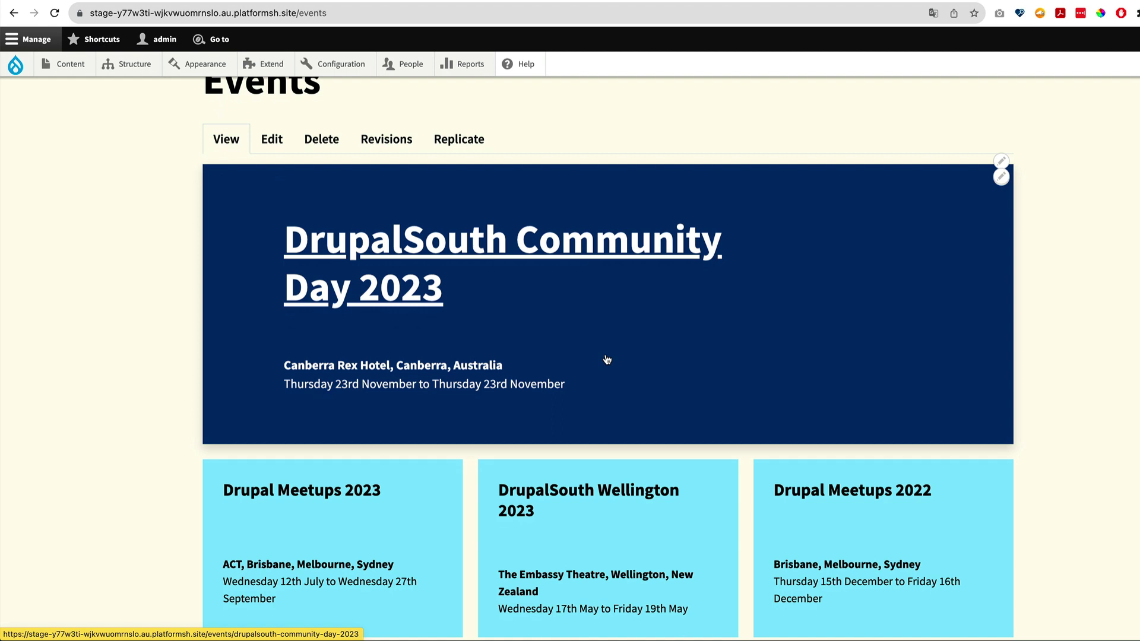
{"action": "scroll", "coordinate": [380, 525], "scroll_direction": "down", "scroll_amount": 1}
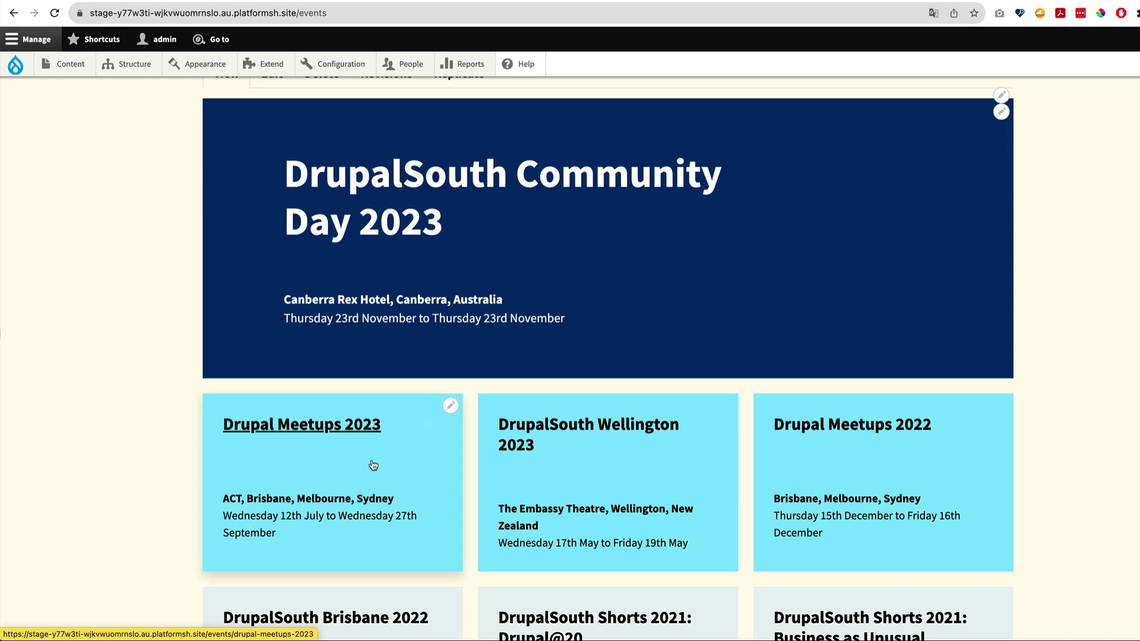
{"action": "scroll", "coordinate": [371, 465], "scroll_direction": "up", "scroll_amount": 1}
{"action": "scroll", "coordinate": [373, 464], "scroll_direction": "up", "scroll_amount": 2}
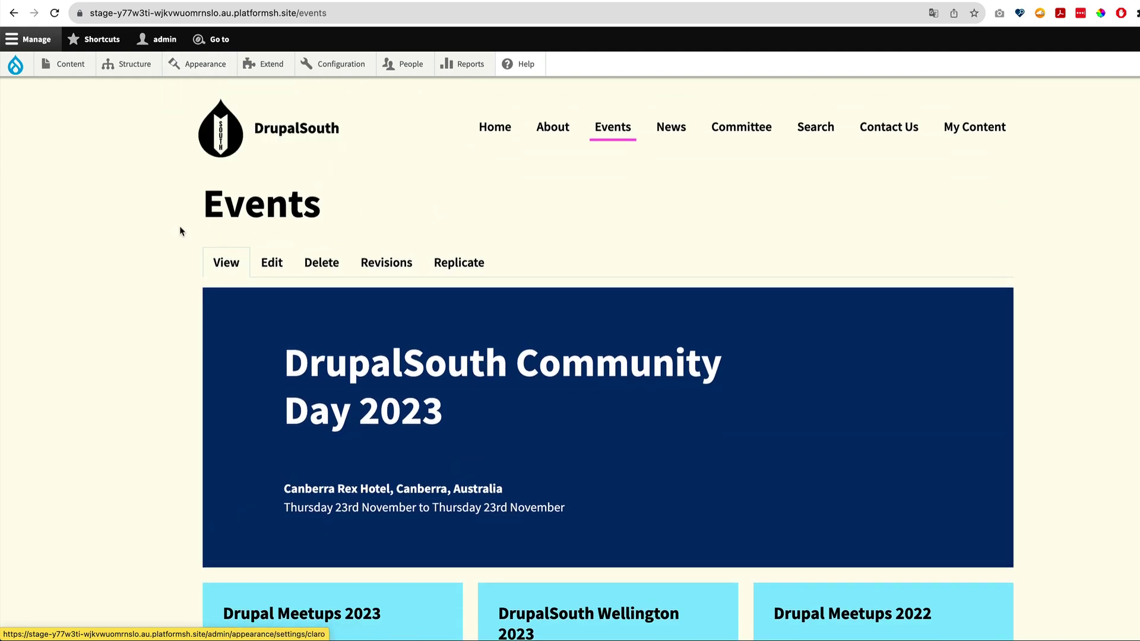
{"action": "left_click", "coordinate": [243, 138]}
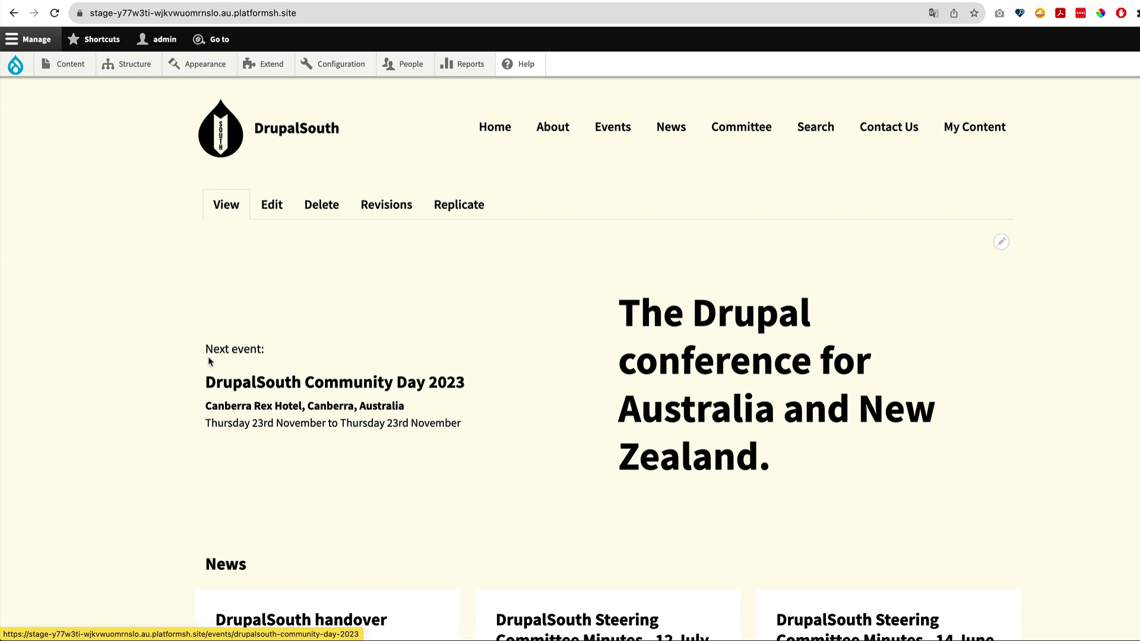
Untick Promoted to front page on the DrupalSouth Community Day 2023 event and save it.
{"action": "left_click", "coordinate": [251, 380]}
{"action": "left_click", "coordinate": [271, 205]}
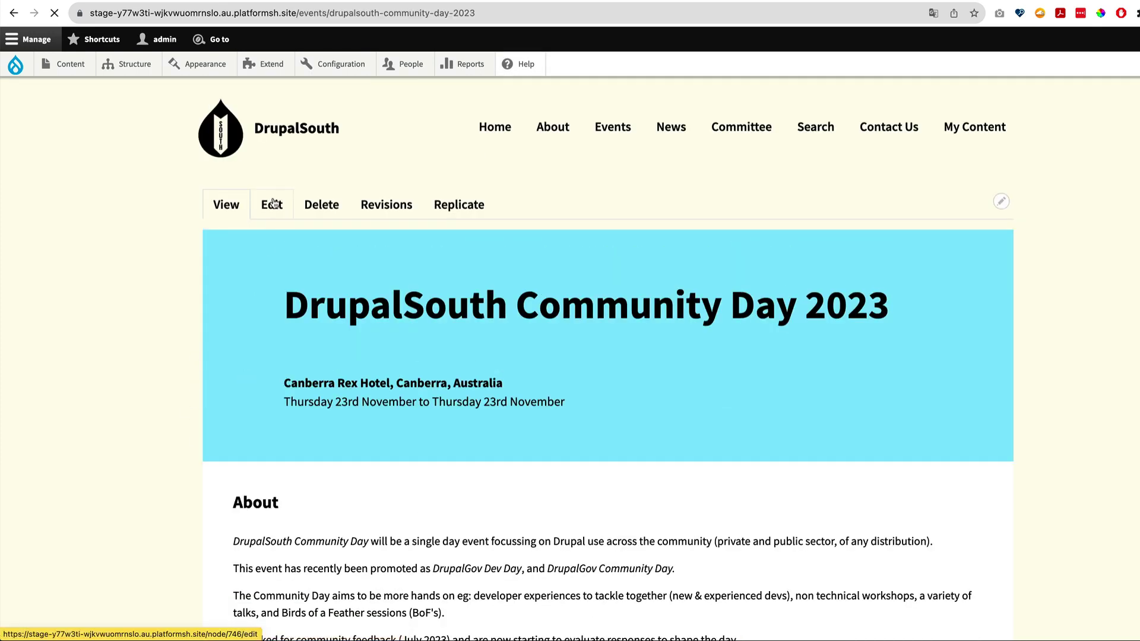
{"action": "scroll", "coordinate": [241, 471], "scroll_direction": "down", "scroll_amount": 15}
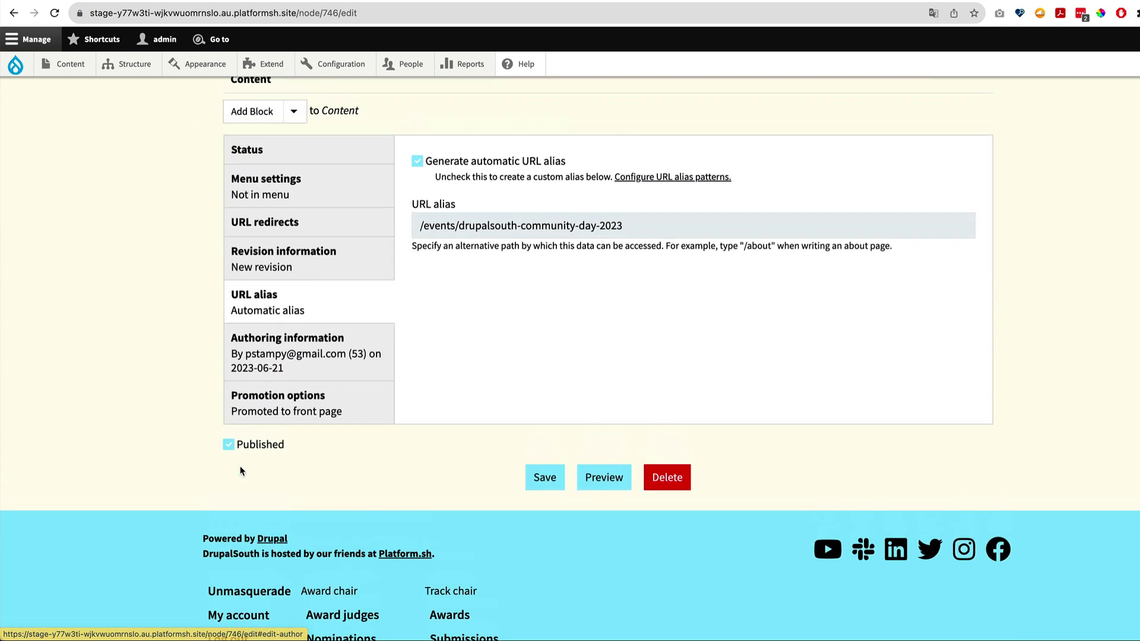
{"action": "left_click", "coordinate": [269, 435]}
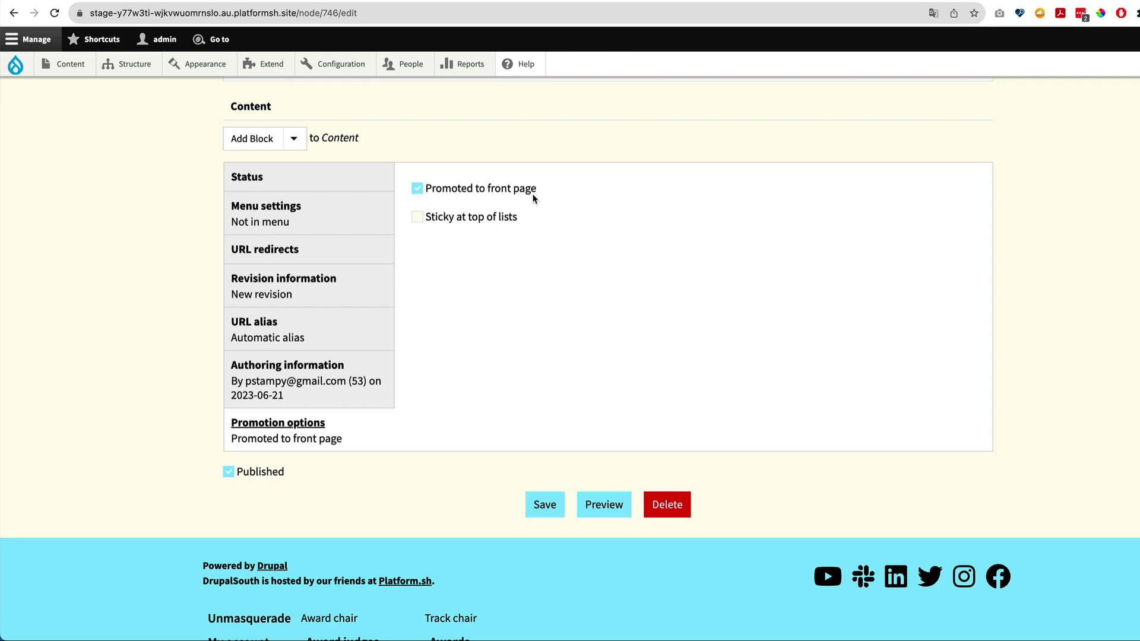
{"action": "left_click", "coordinate": [499, 193]}
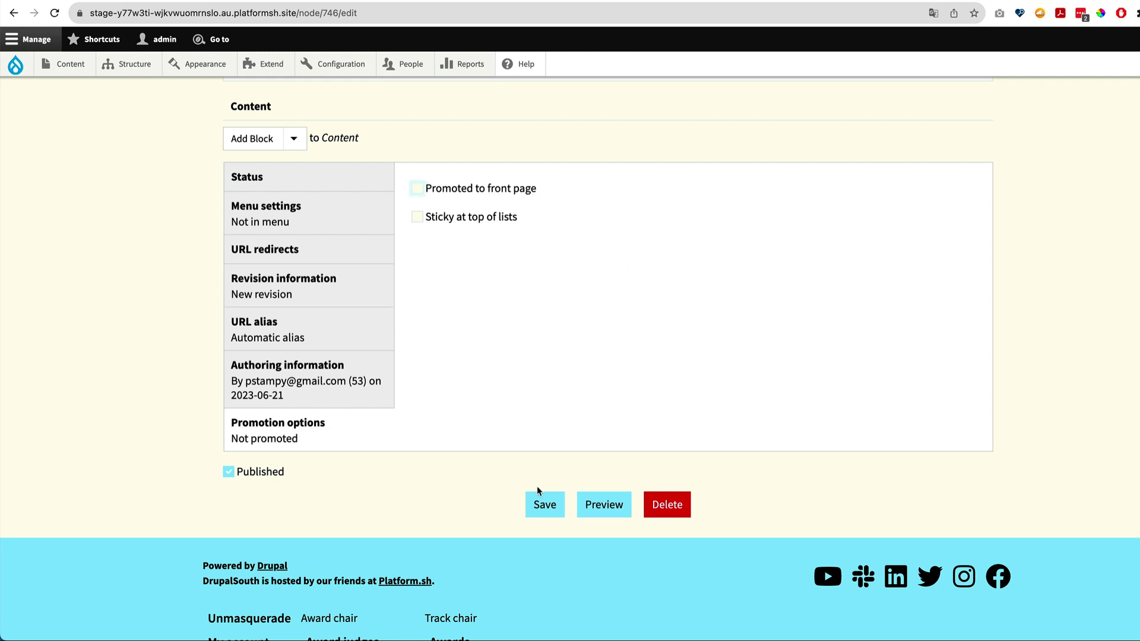
{"action": "left_click", "coordinate": [545, 506]}
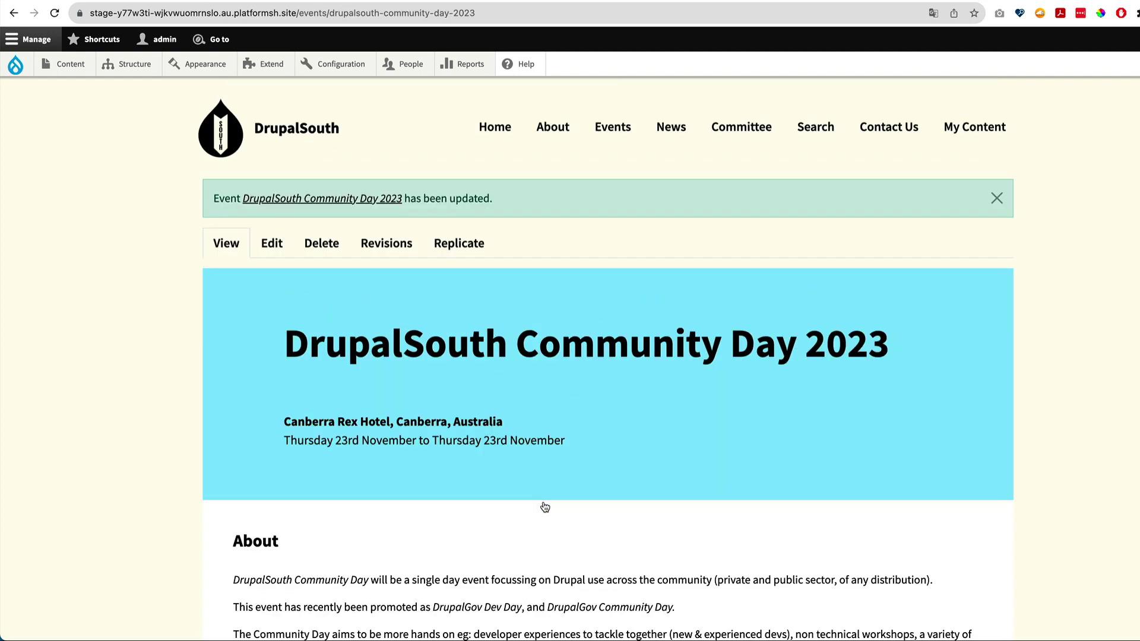
Confirm the home page shows no next event, then browse down to the Events listing's cards.
{"action": "left_click", "coordinate": [497, 134]}
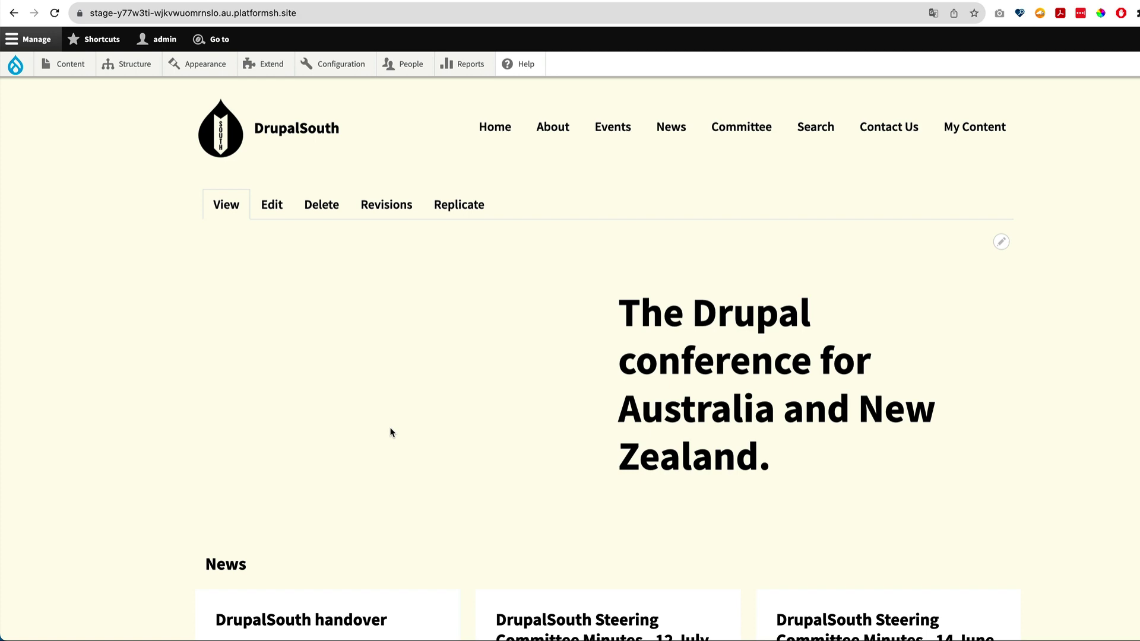
{"action": "left_click", "coordinate": [612, 127]}
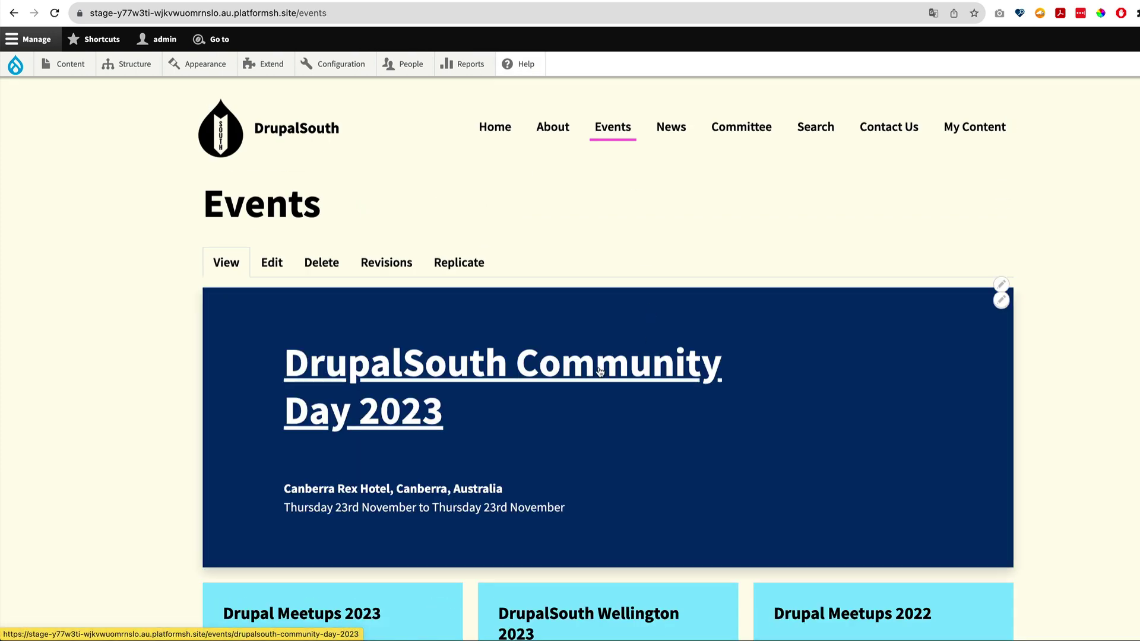
{"action": "scroll", "coordinate": [599, 371], "scroll_direction": "down", "scroll_amount": 5}
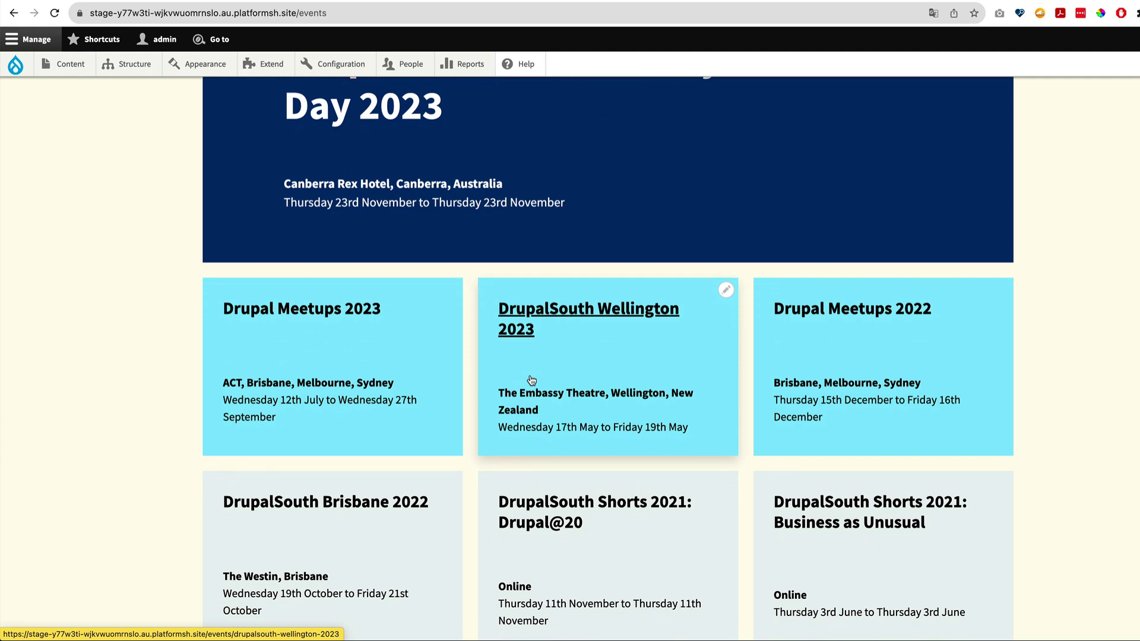
Edit DrupalSouth Wellington 2023 to tick Promoted to front page and save it.
{"action": "left_click", "coordinate": [571, 311]}
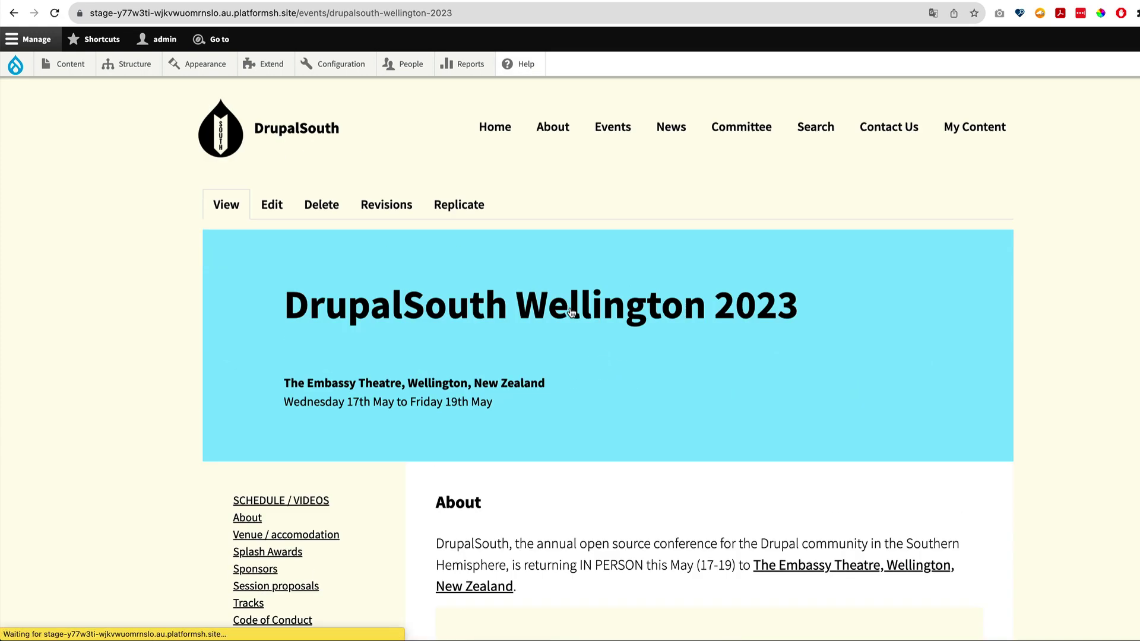
{"action": "scroll", "coordinate": [553, 468], "scroll_direction": "down", "scroll_amount": 5}
{"action": "scroll", "coordinate": [553, 473], "scroll_direction": "up", "scroll_amount": 5}
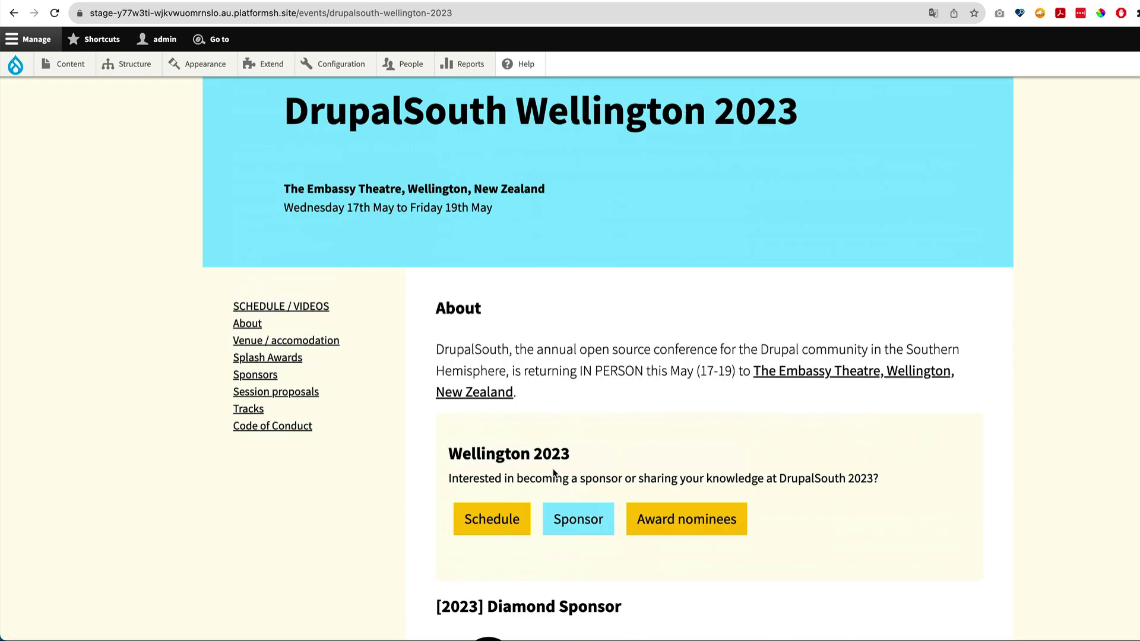
{"action": "left_click", "coordinate": [267, 205]}
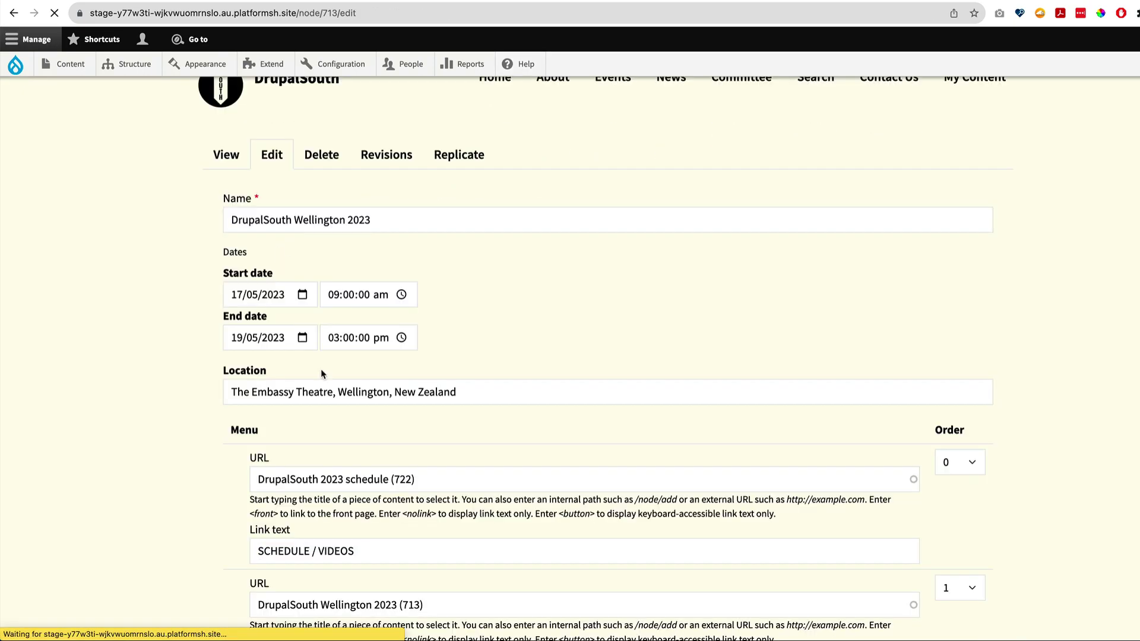
{"action": "scroll", "coordinate": [323, 391], "scroll_direction": "down", "scroll_amount": 15}
{"action": "scroll", "coordinate": [334, 413], "scroll_direction": "down", "scroll_amount": 20}
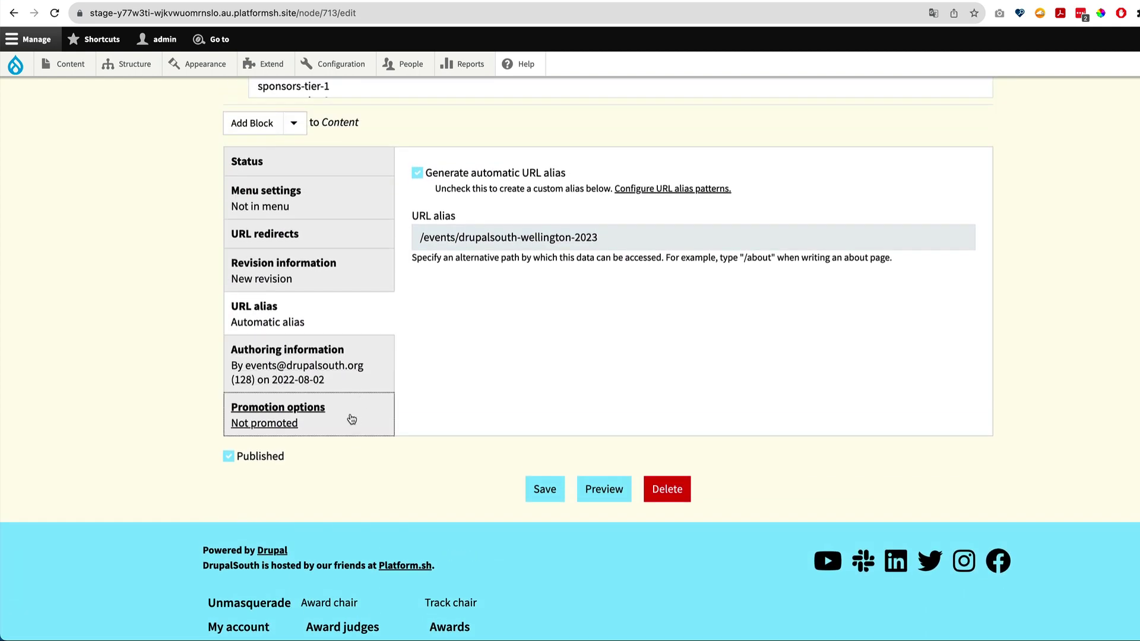
{"action": "left_click", "coordinate": [350, 416]}
{"action": "left_click", "coordinate": [464, 172]}
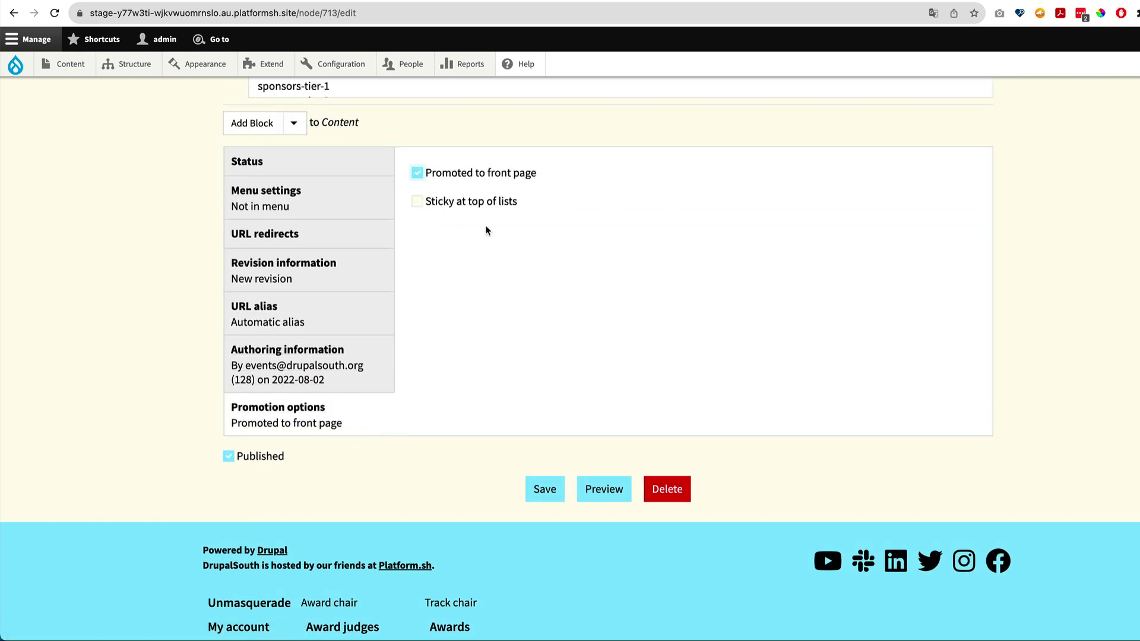
{"action": "left_click", "coordinate": [548, 495]}
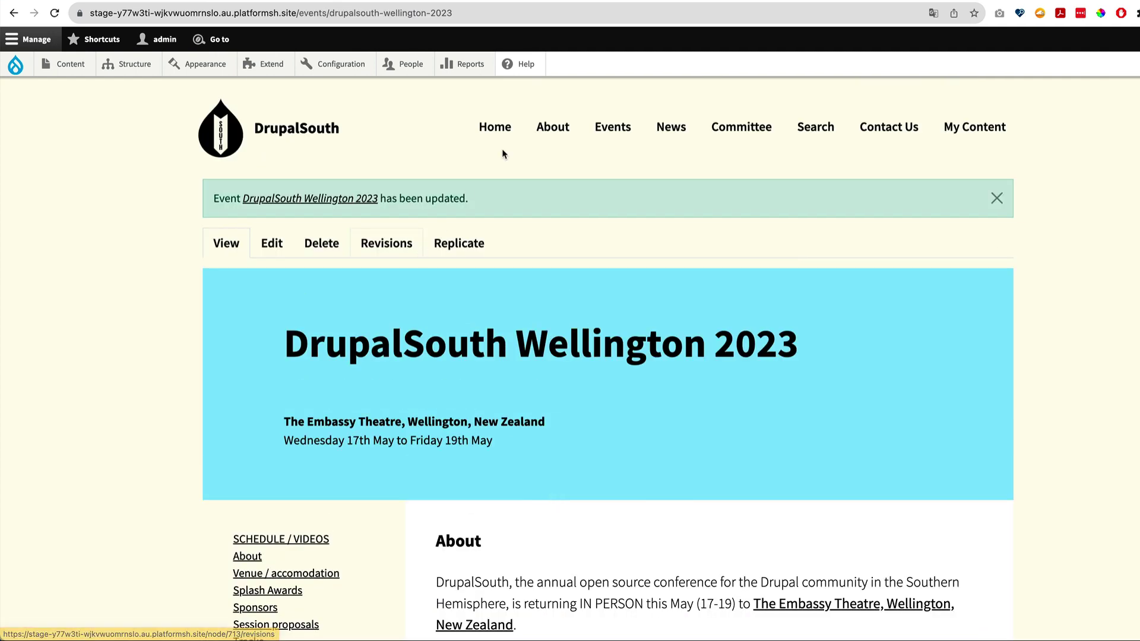
Review the home page's Past events cards, then open the Drupal Meetups 2023 event.
{"action": "left_click", "coordinate": [501, 127]}
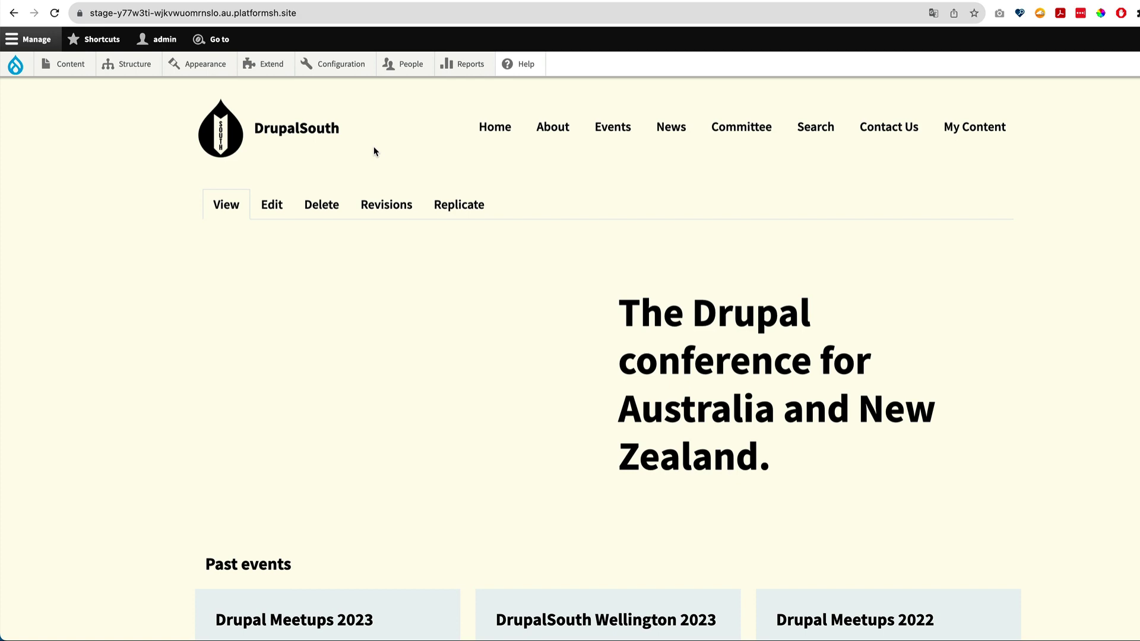
{"action": "scroll", "coordinate": [450, 264], "scroll_direction": "down", "scroll_amount": 5}
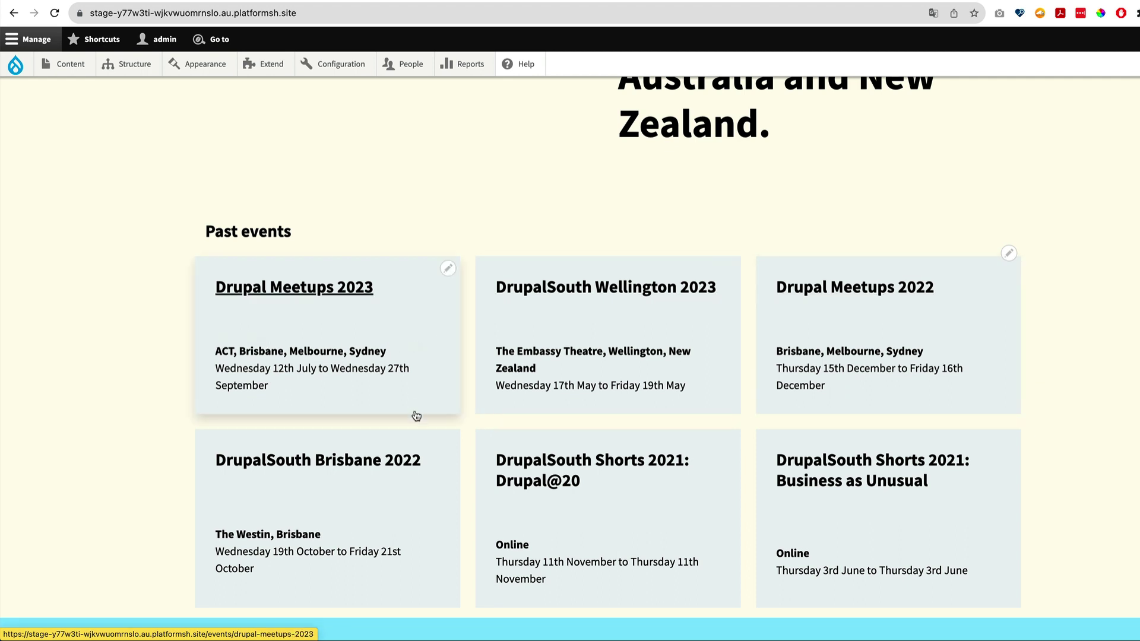
{"action": "scroll", "coordinate": [416, 415], "scroll_direction": "up", "scroll_amount": 2}
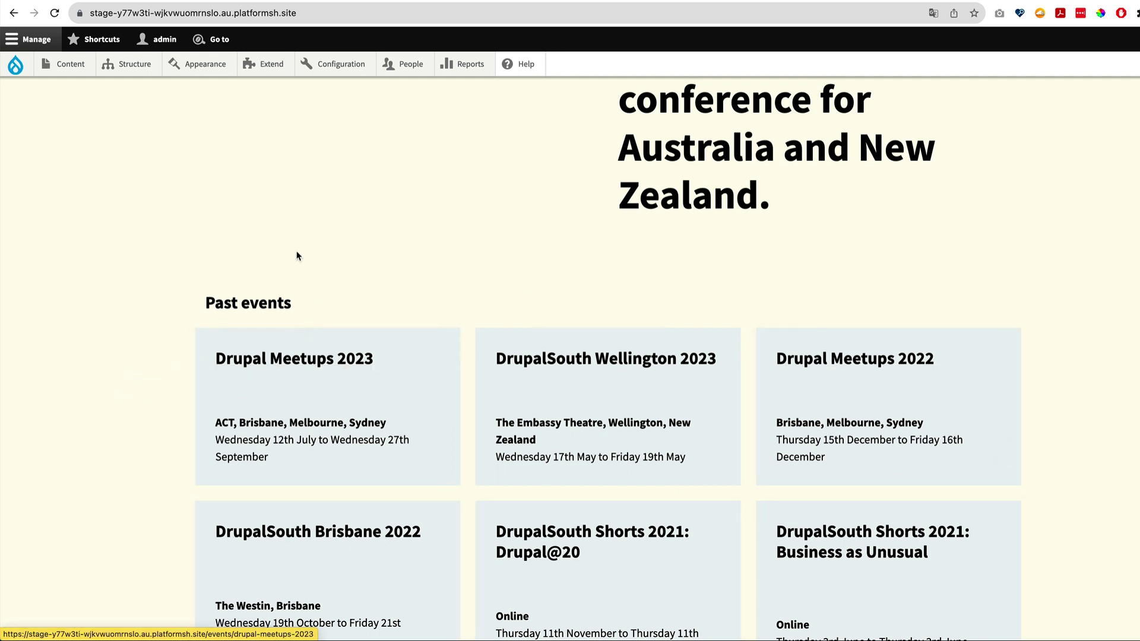
{"action": "scroll", "coordinate": [291, 297], "scroll_direction": "up", "scroll_amount": 2}
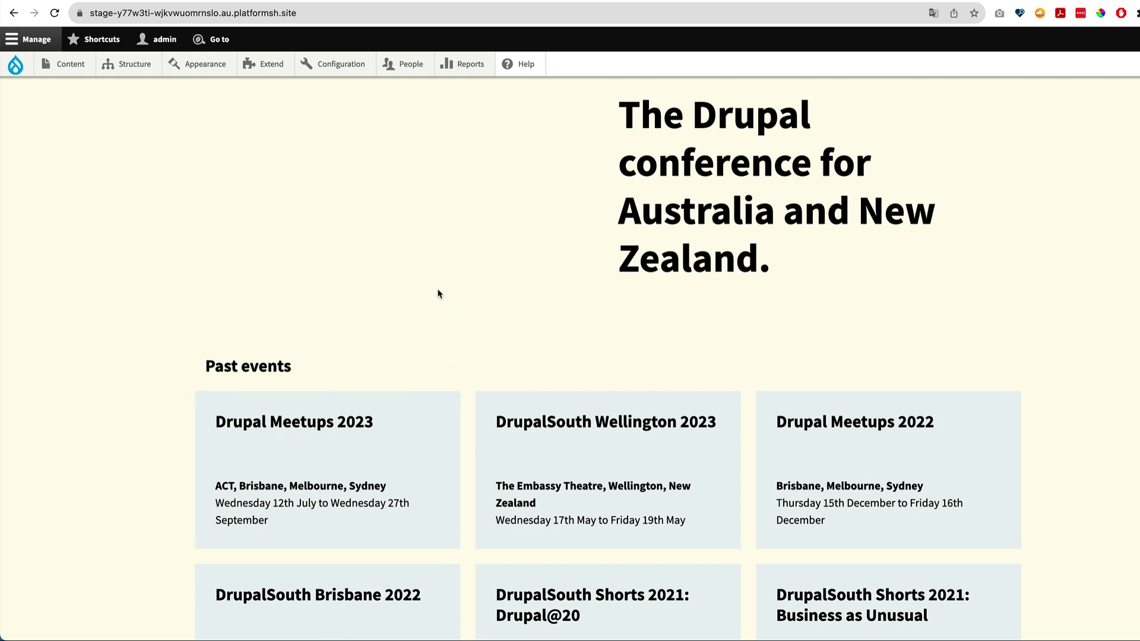
{"action": "scroll", "coordinate": [432, 296], "scroll_direction": "up", "scroll_amount": 1}
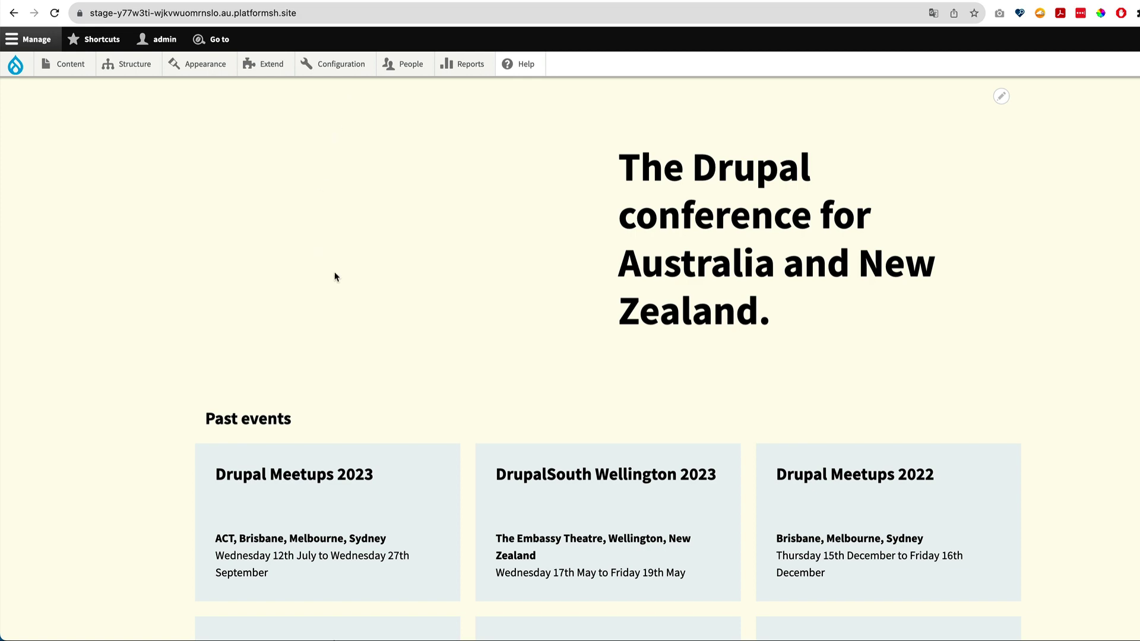
{"action": "scroll", "coordinate": [330, 307], "scroll_direction": "down", "scroll_amount": 3}
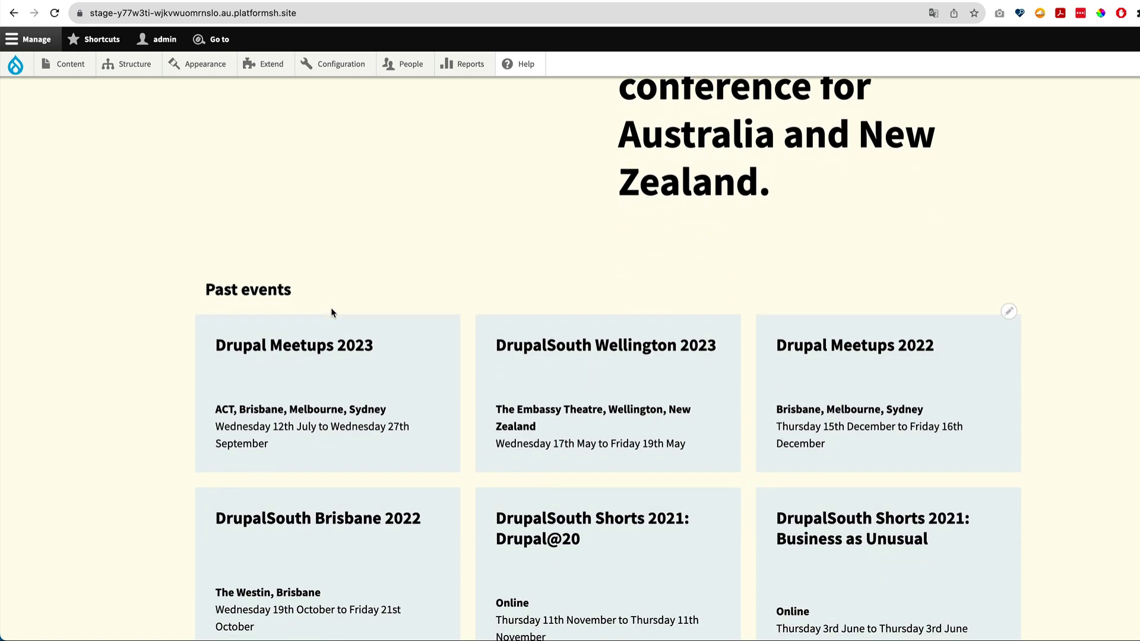
{"action": "left_click", "coordinate": [306, 357]}
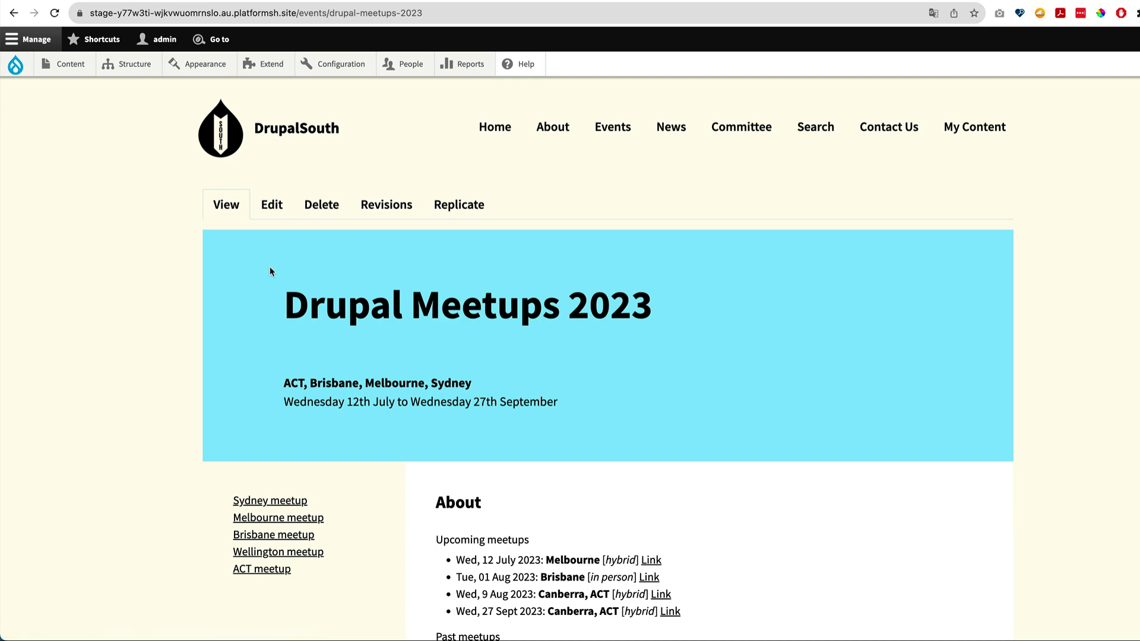
Set Drupal Meetups 2023's start date to 01/10/2023 and end date to 30/10/2023.
{"action": "left_click", "coordinate": [272, 206]}
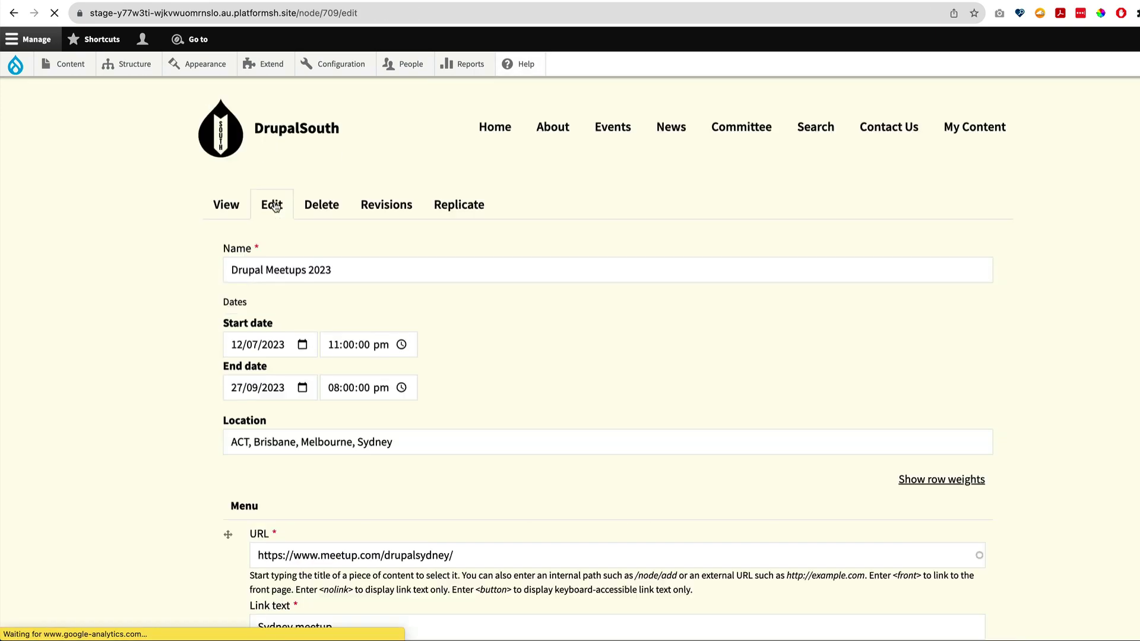
{"action": "scroll", "coordinate": [425, 309], "scroll_direction": "down", "scroll_amount": 15}
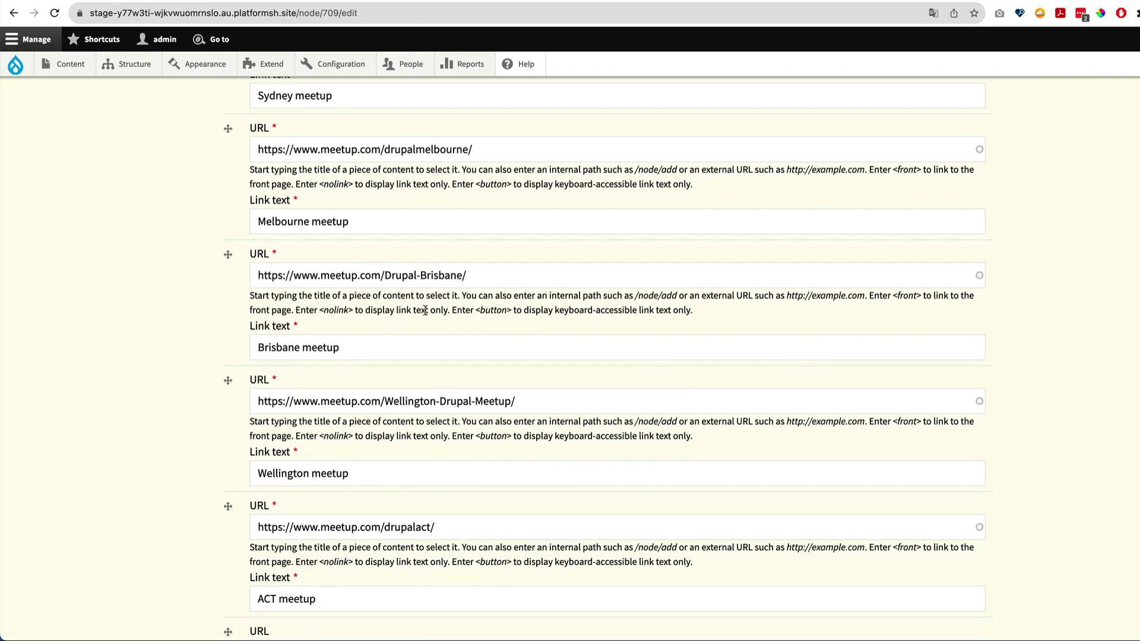
{"action": "scroll", "coordinate": [425, 309], "scroll_direction": "up", "scroll_amount": 1}
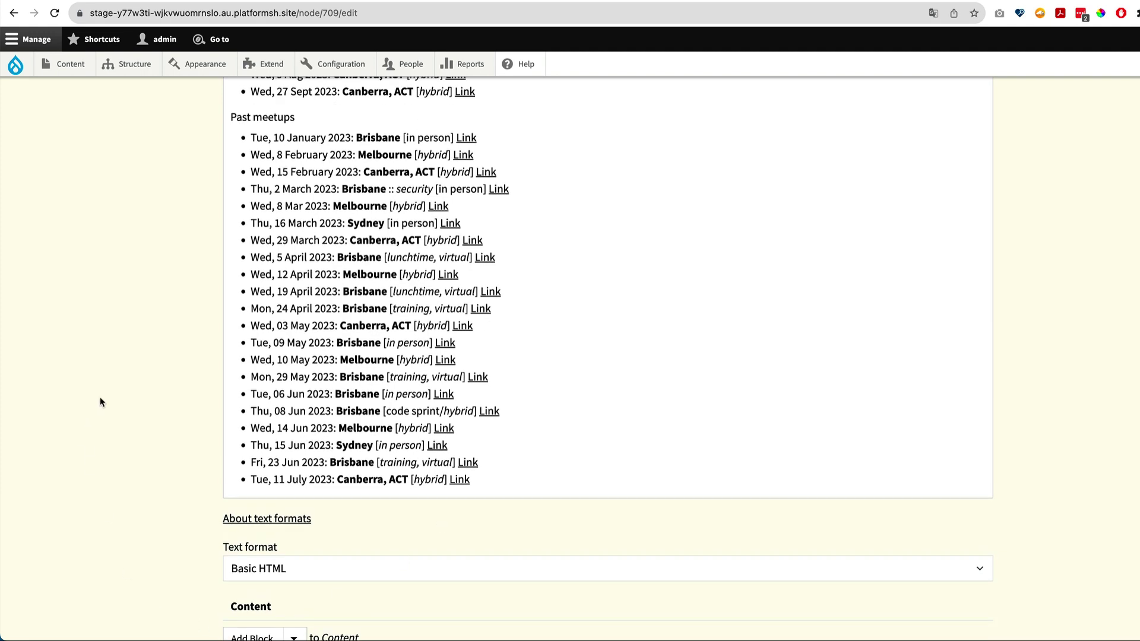
{"action": "scroll", "coordinate": [100, 402], "scroll_direction": "up", "scroll_amount": 15}
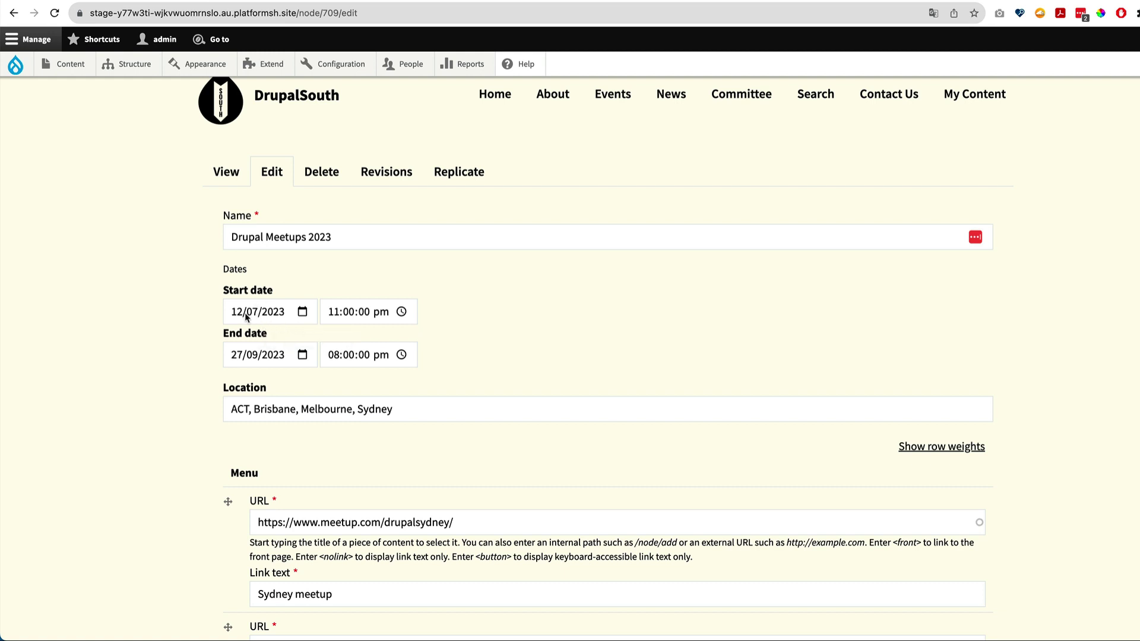
{"action": "left_click", "coordinate": [302, 311]}
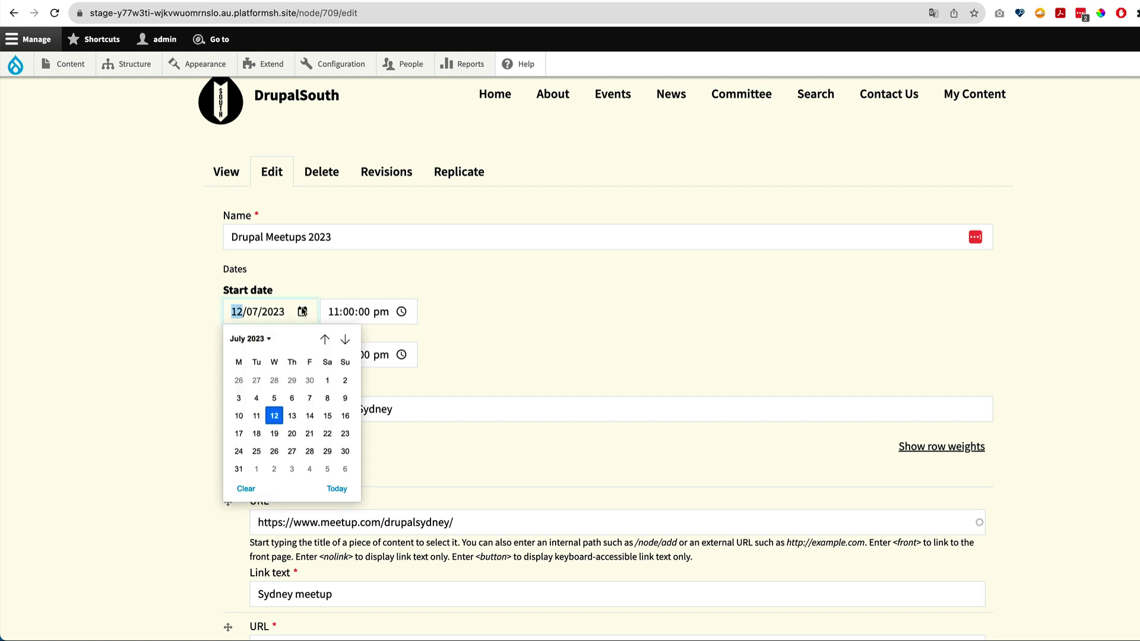
{"action": "left_click", "coordinate": [345, 340]}
{"action": "left_click", "coordinate": [344, 340]}
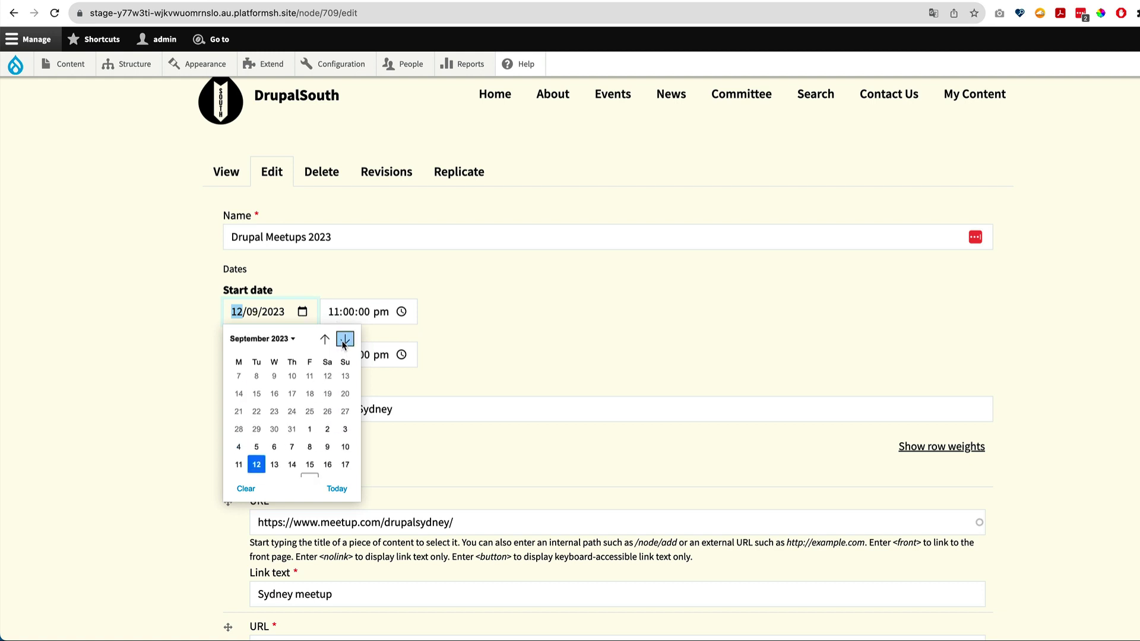
{"action": "left_click", "coordinate": [344, 339]}
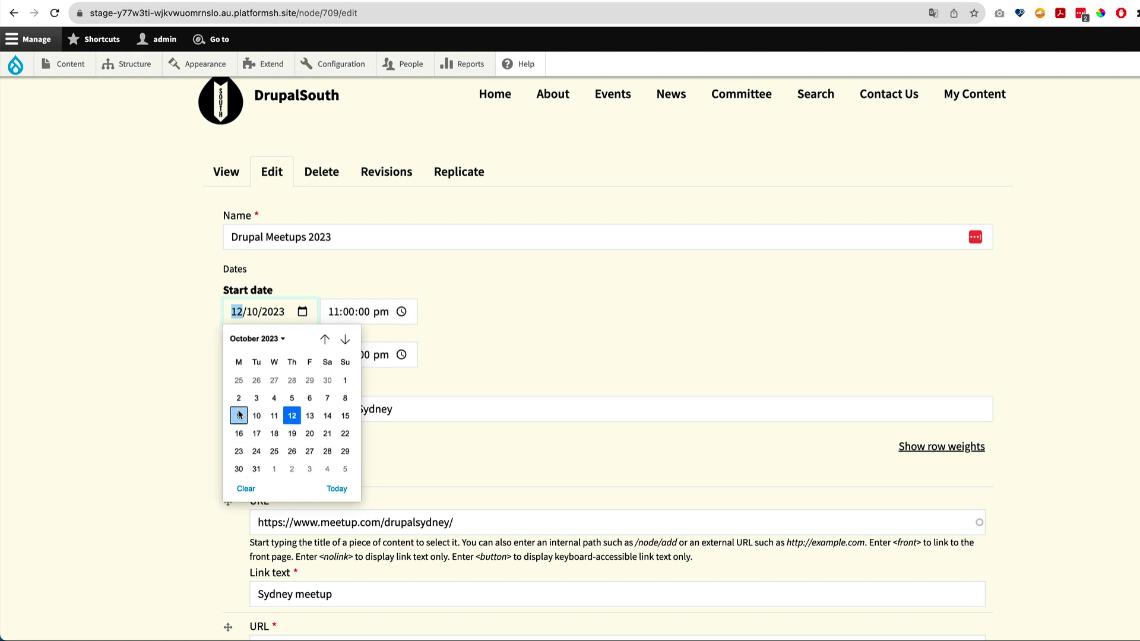
{"action": "left_click", "coordinate": [345, 379]}
{"action": "left_click", "coordinate": [252, 354]}
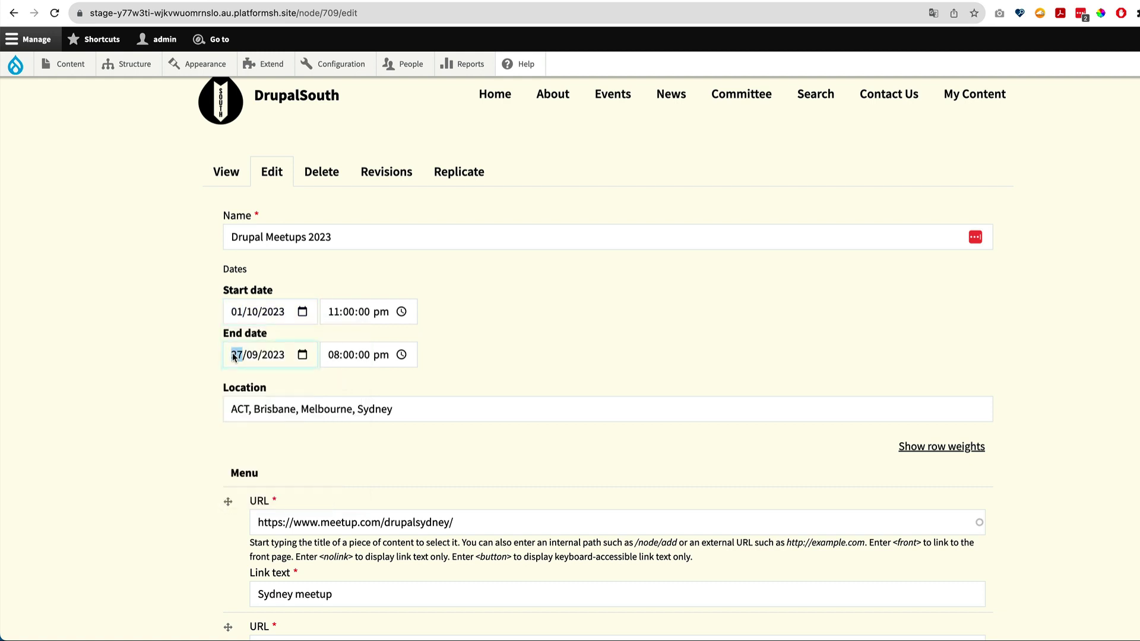
{"action": "left_click", "coordinate": [302, 355]}
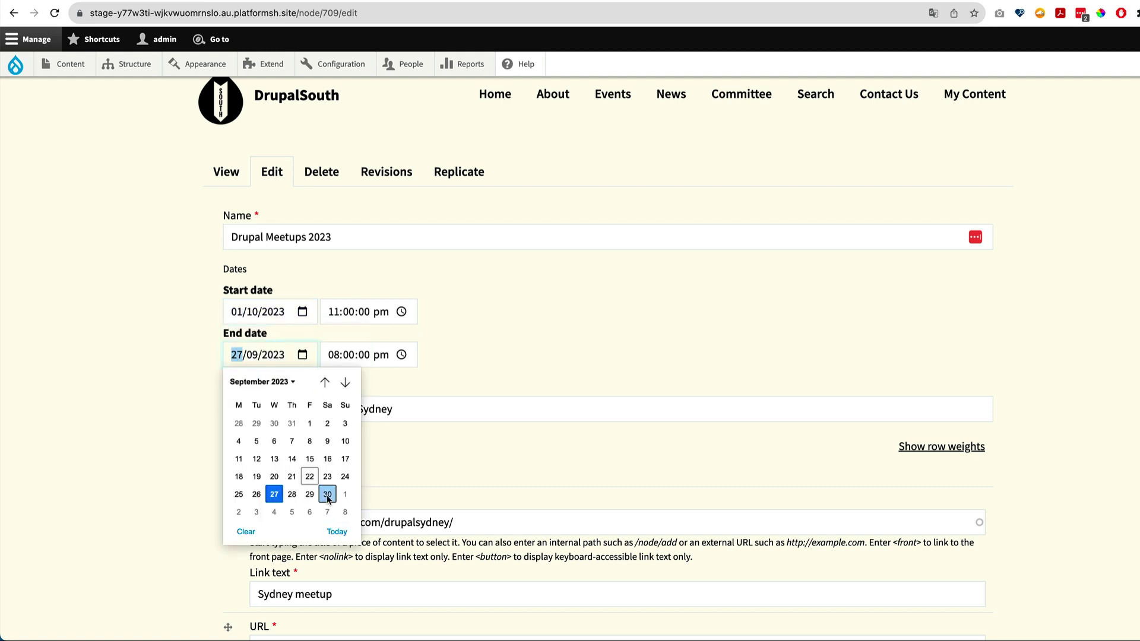
{"action": "left_click", "coordinate": [345, 382]}
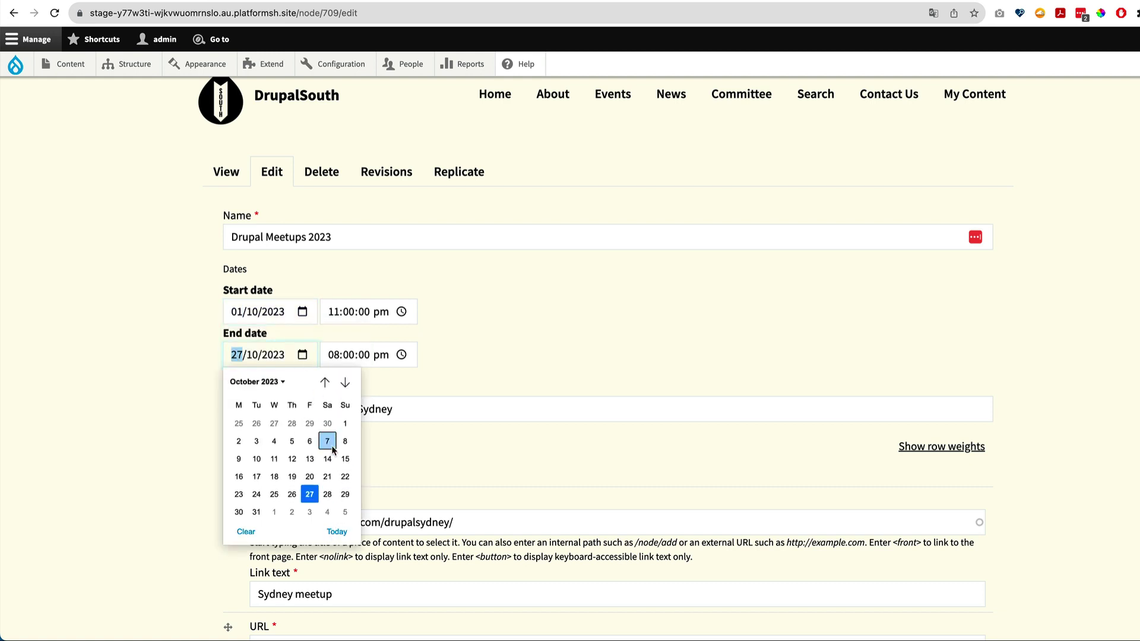
{"action": "left_click", "coordinate": [238, 511]}
Tick Promoted to front page for the meetup event and save it.
{"action": "scroll", "coordinate": [443, 402], "scroll_direction": "down", "scroll_amount": 15}
{"action": "scroll", "coordinate": [442, 402], "scroll_direction": "down", "scroll_amount": 10}
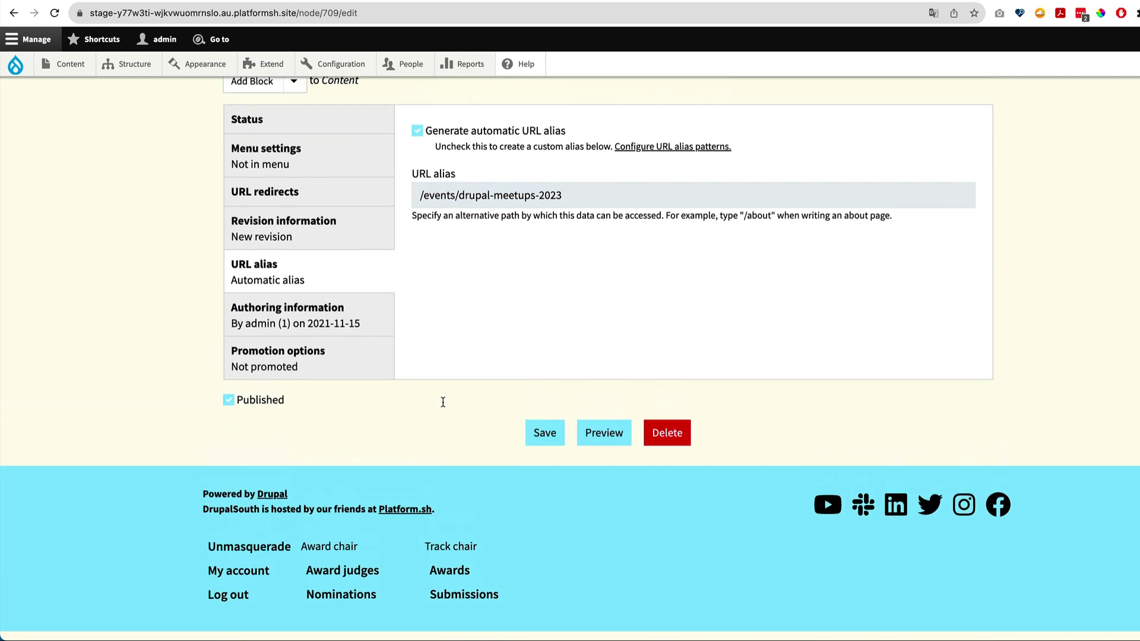
{"action": "left_click", "coordinate": [321, 364]}
{"action": "left_click", "coordinate": [485, 142]}
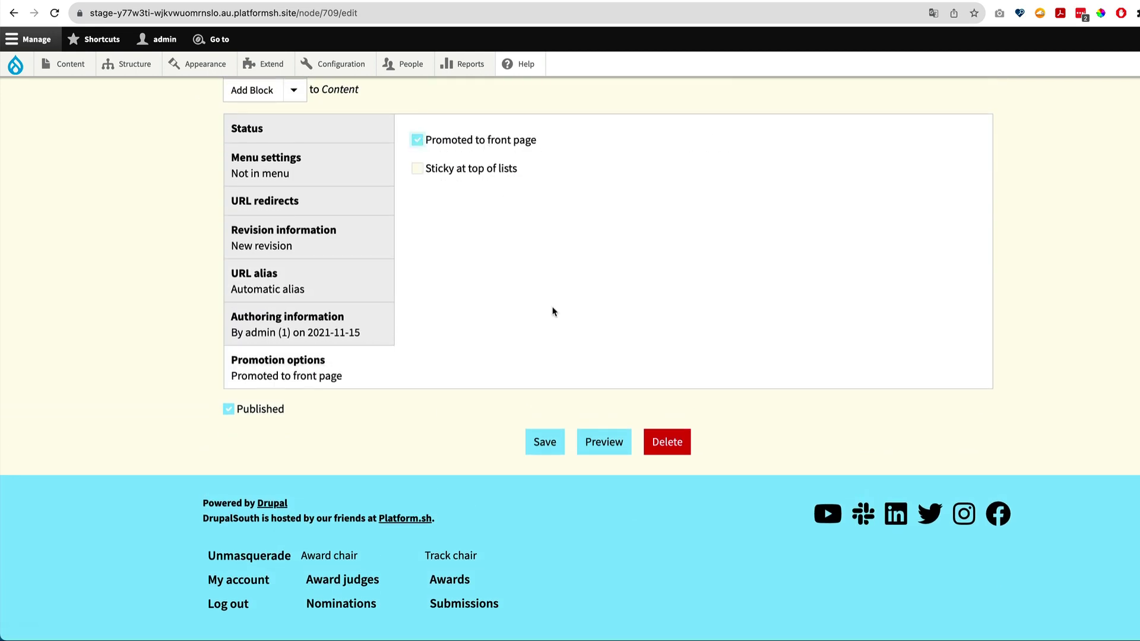
{"action": "left_click", "coordinate": [535, 450]}
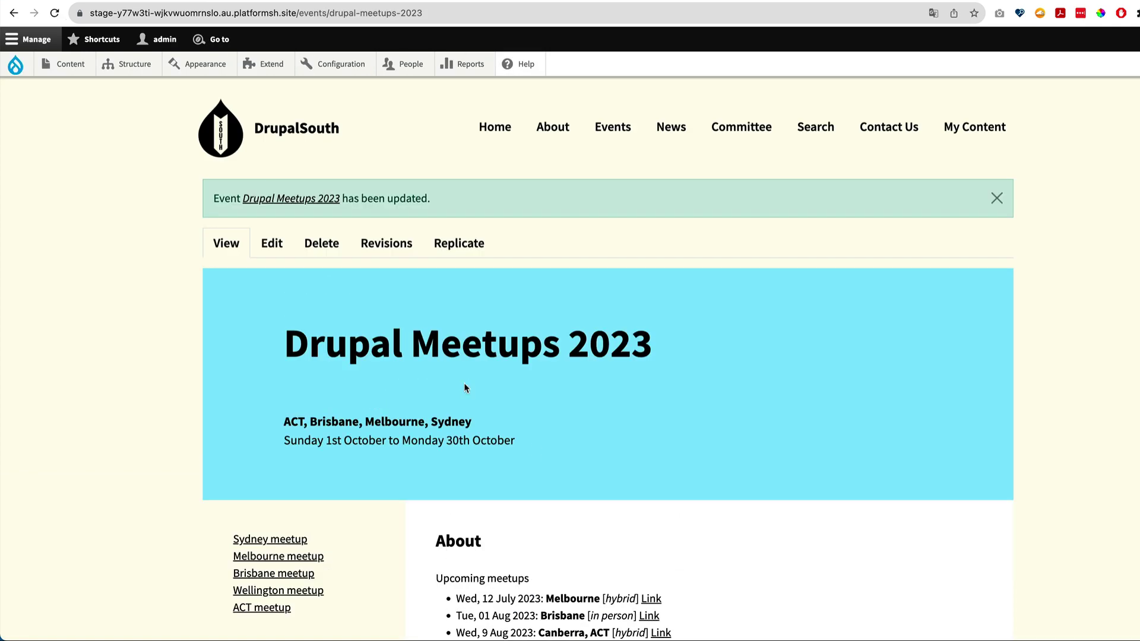
Scroll the home page to confirm Drupal Meetups 2023 shows as next event, 1st–30th October.
{"action": "left_click", "coordinate": [486, 132]}
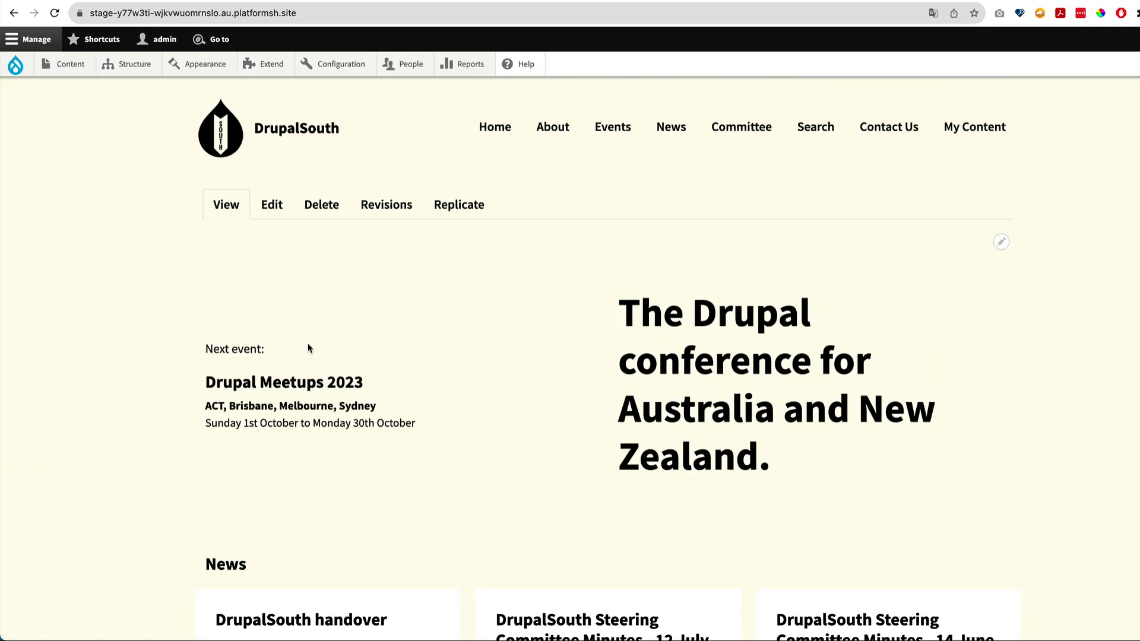
{"action": "scroll", "coordinate": [184, 422], "scroll_direction": "down", "scroll_amount": 2}
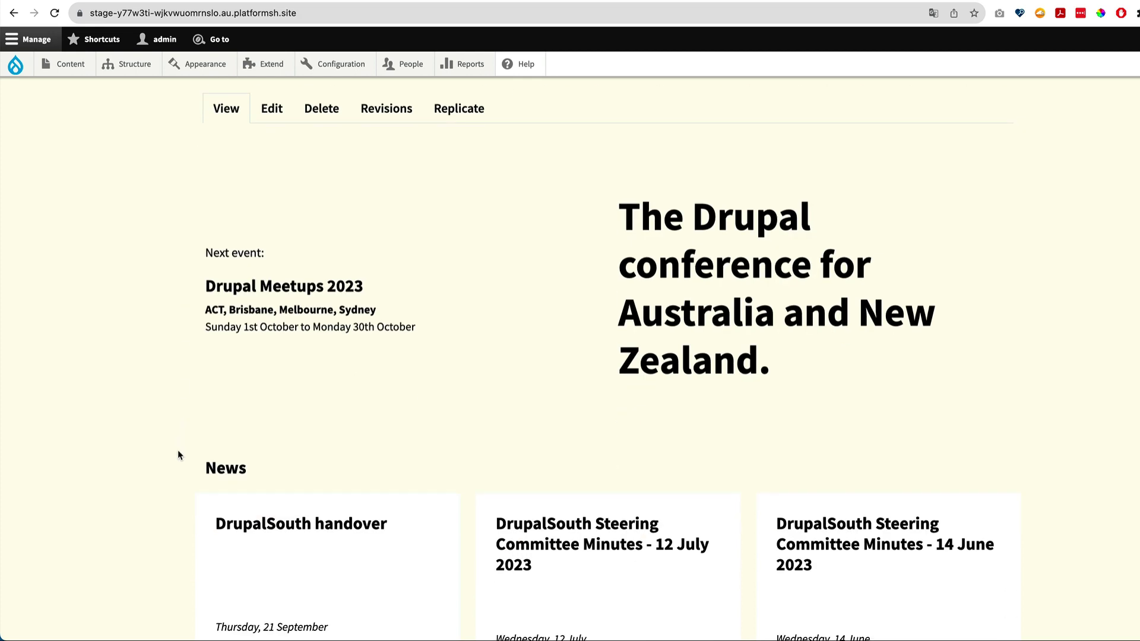
{"action": "scroll", "coordinate": [234, 538], "scroll_direction": "down", "scroll_amount": 3}
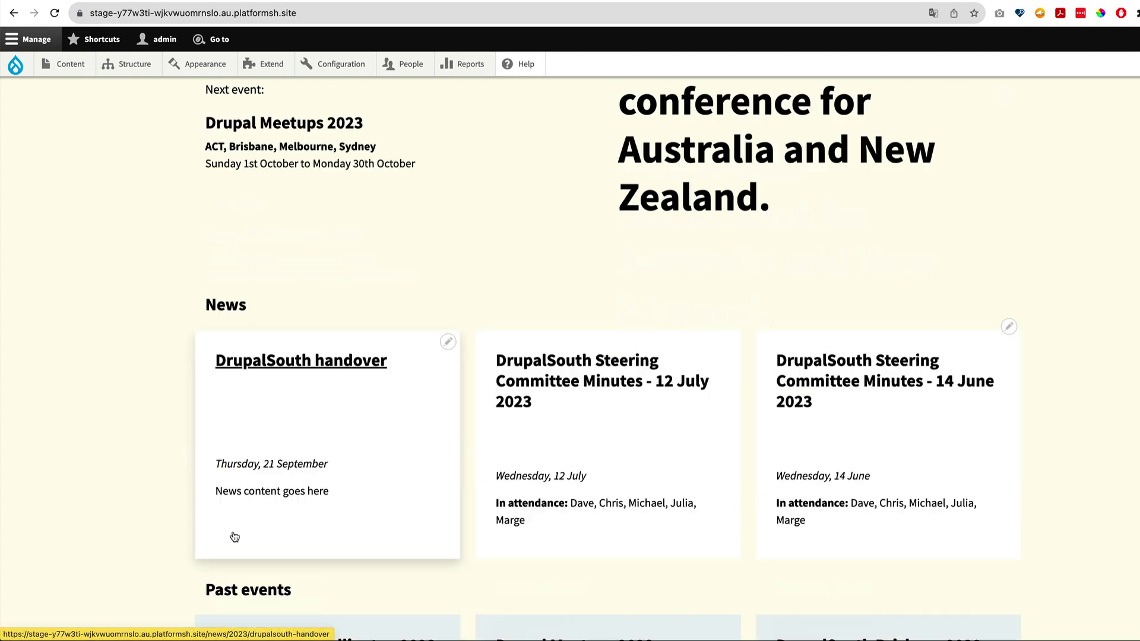
{"action": "scroll", "coordinate": [235, 537], "scroll_direction": "down", "scroll_amount": 3}
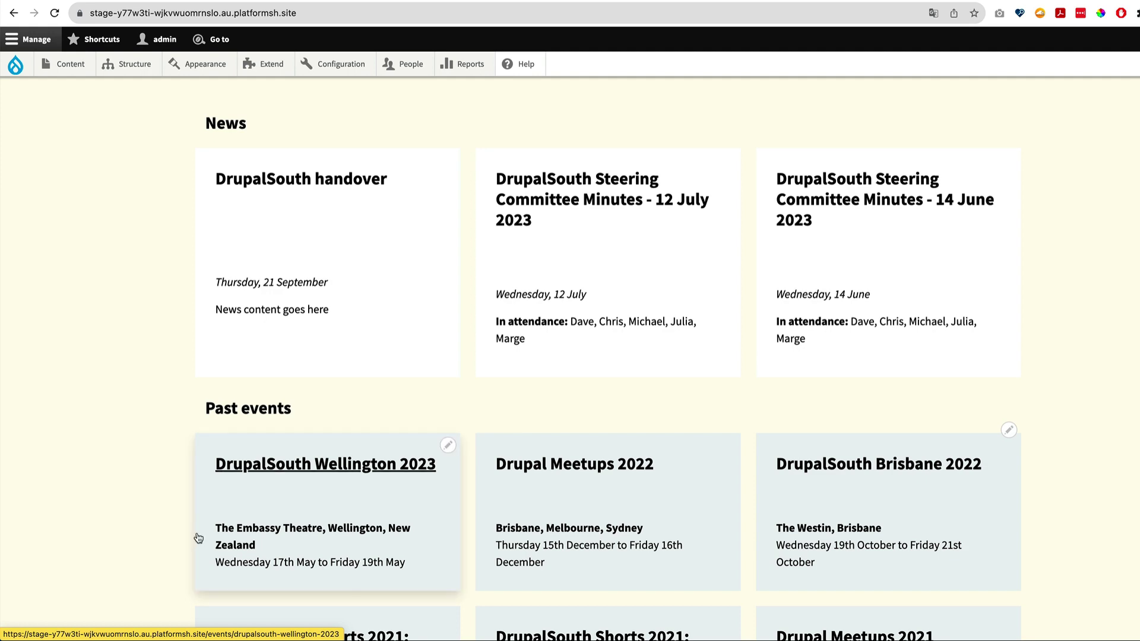
{"action": "scroll", "coordinate": [520, 490], "scroll_direction": "up", "scroll_amount": 3}
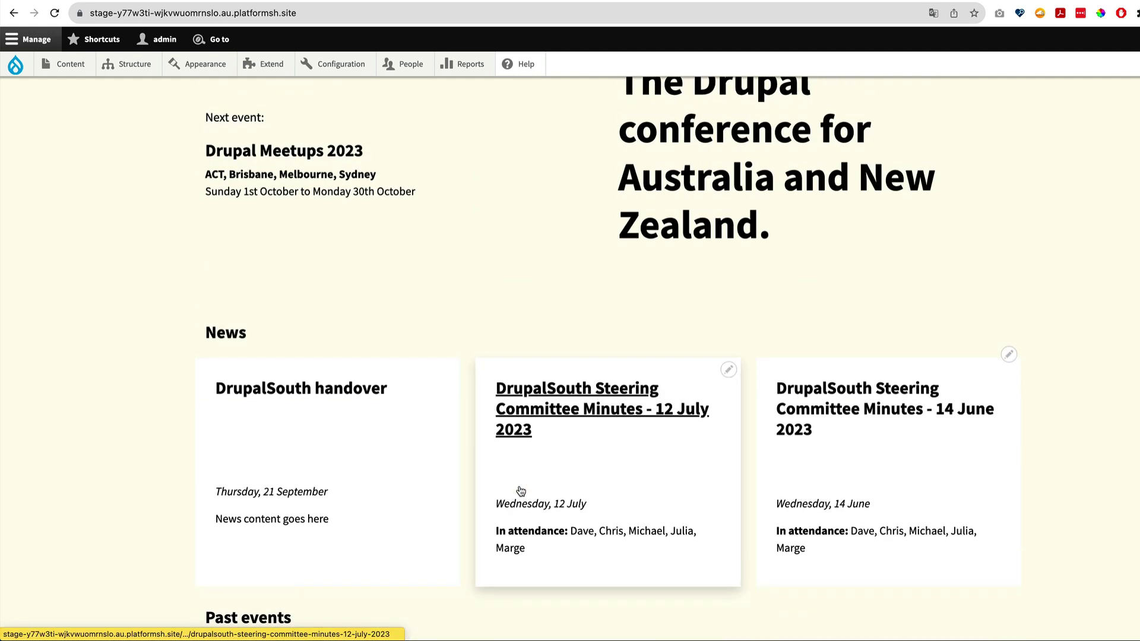
{"action": "scroll", "coordinate": [521, 491], "scroll_direction": "up", "scroll_amount": 4}
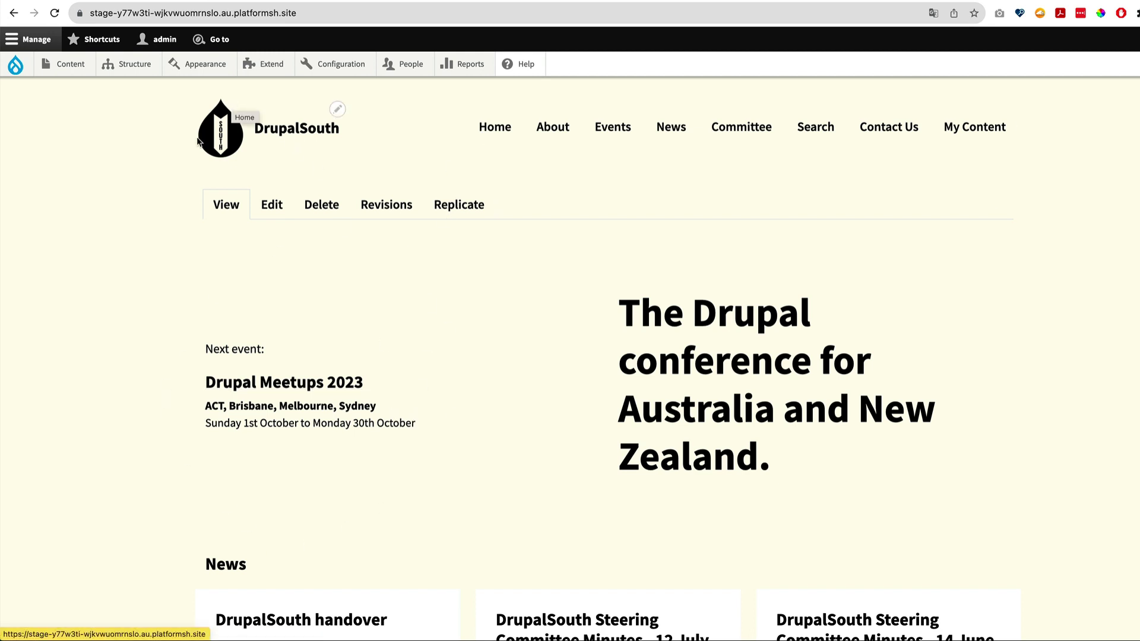
{"action": "scroll", "coordinate": [244, 464], "scroll_direction": "down", "scroll_amount": 4}
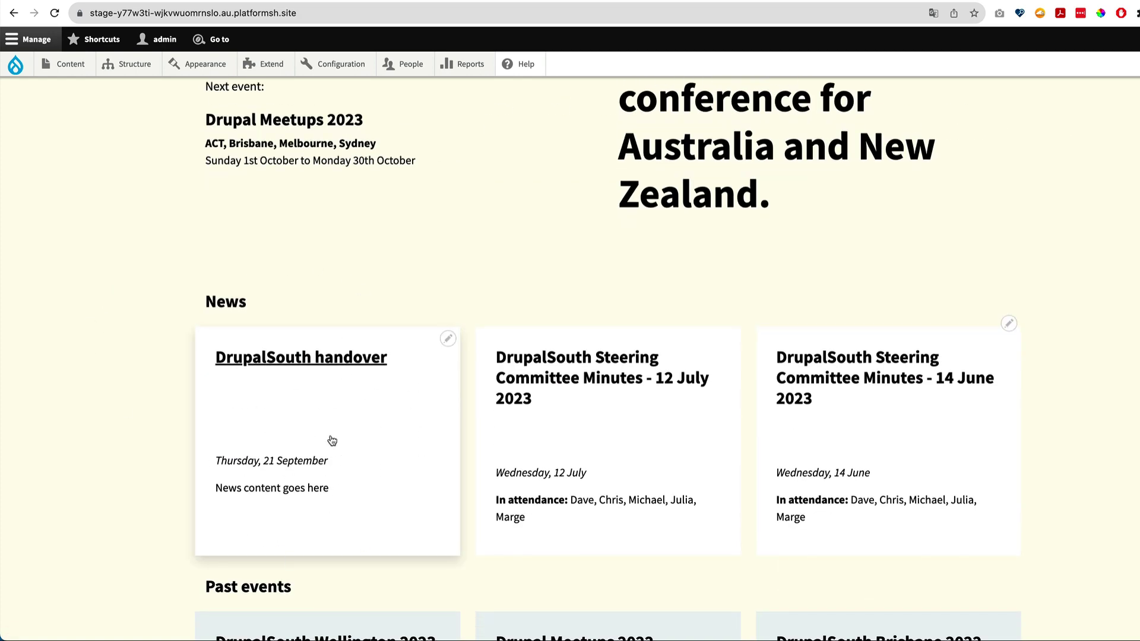
{"action": "scroll", "coordinate": [277, 487], "scroll_direction": "up", "scroll_amount": 1}
{"action": "scroll", "coordinate": [278, 488], "scroll_direction": "up", "scroll_amount": 1}
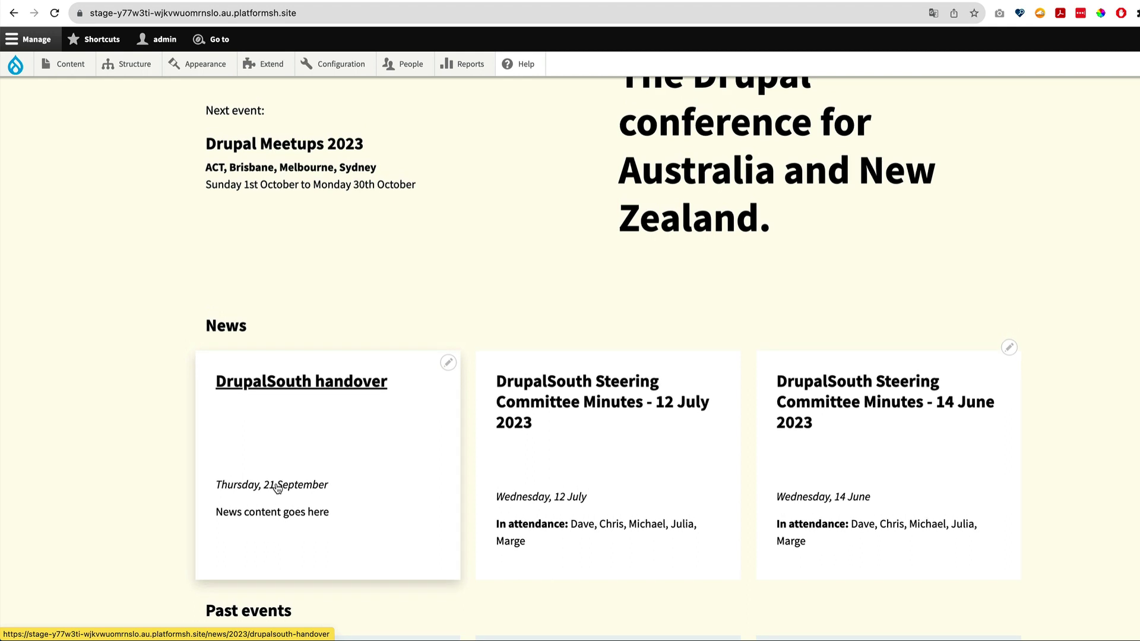
{"action": "scroll", "coordinate": [277, 488], "scroll_direction": "up", "scroll_amount": 1}
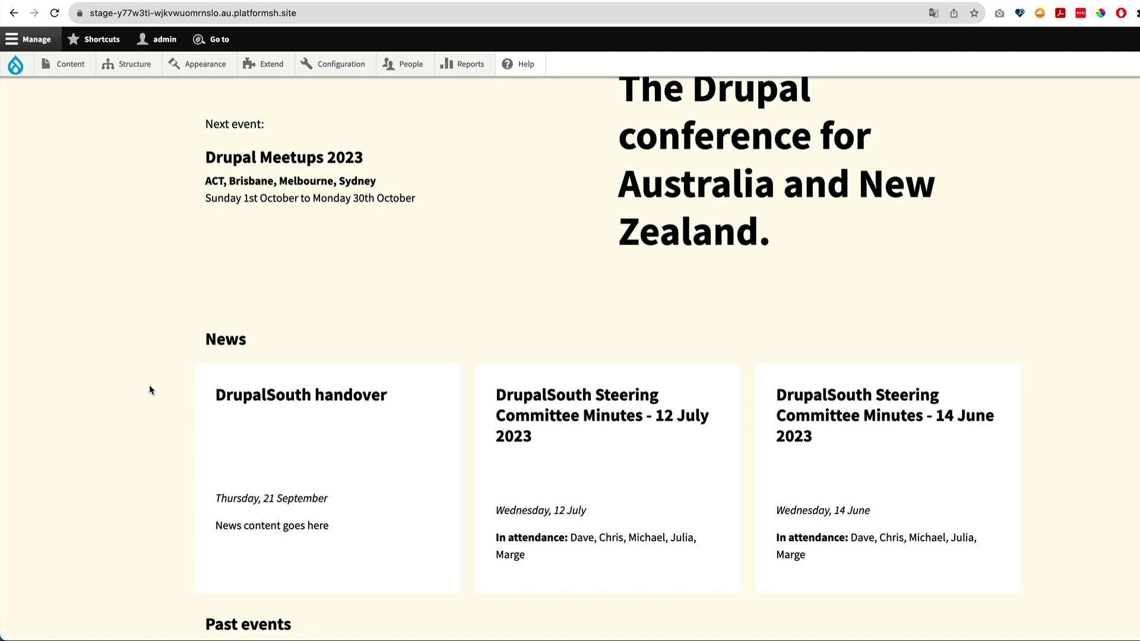
{"action": "scroll", "coordinate": [256, 408], "scroll_direction": "up", "scroll_amount": 4}
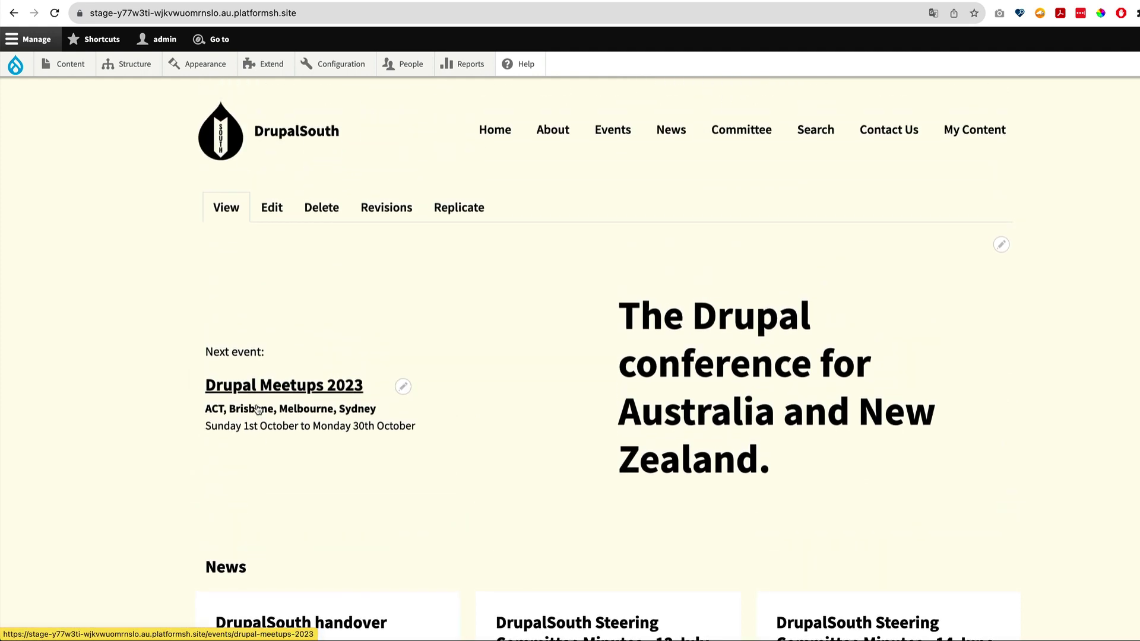
{"action": "scroll", "coordinate": [255, 408], "scroll_direction": "down", "scroll_amount": 4}
{"action": "scroll", "coordinate": [256, 409], "scroll_direction": "up", "scroll_amount": 4}
{"action": "scroll", "coordinate": [257, 409], "scroll_direction": "down", "scroll_amount": 1}
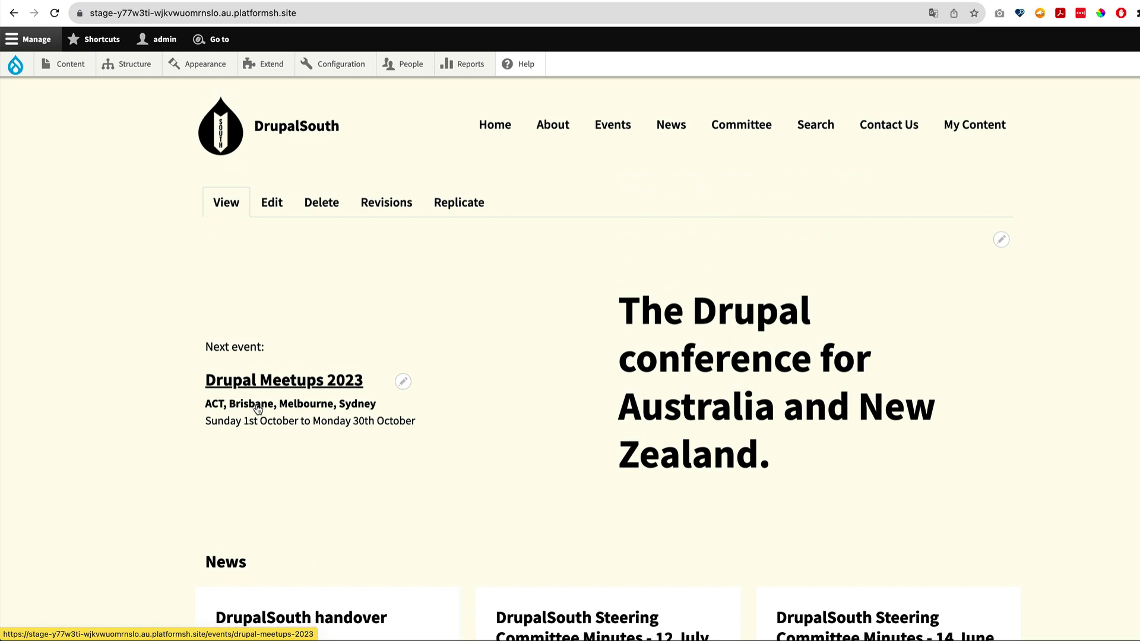
{"action": "scroll", "coordinate": [255, 425], "scroll_direction": "down", "scroll_amount": 4}
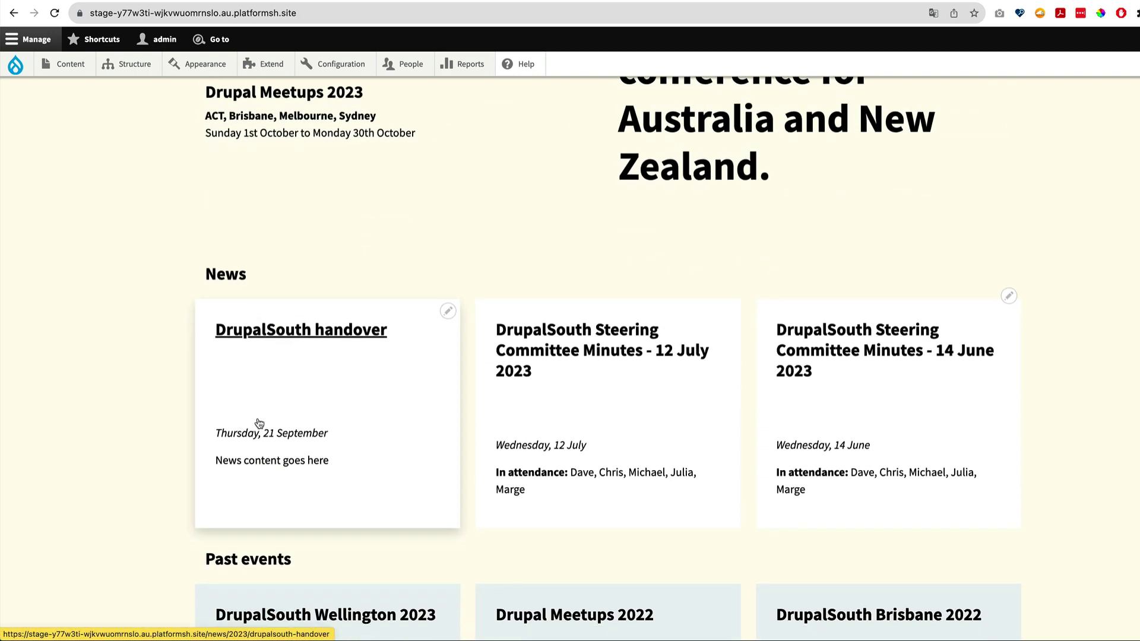
{"action": "scroll", "coordinate": [256, 422], "scroll_direction": "up", "scroll_amount": 3}
{"action": "key", "text": "ctrl+Tab"}
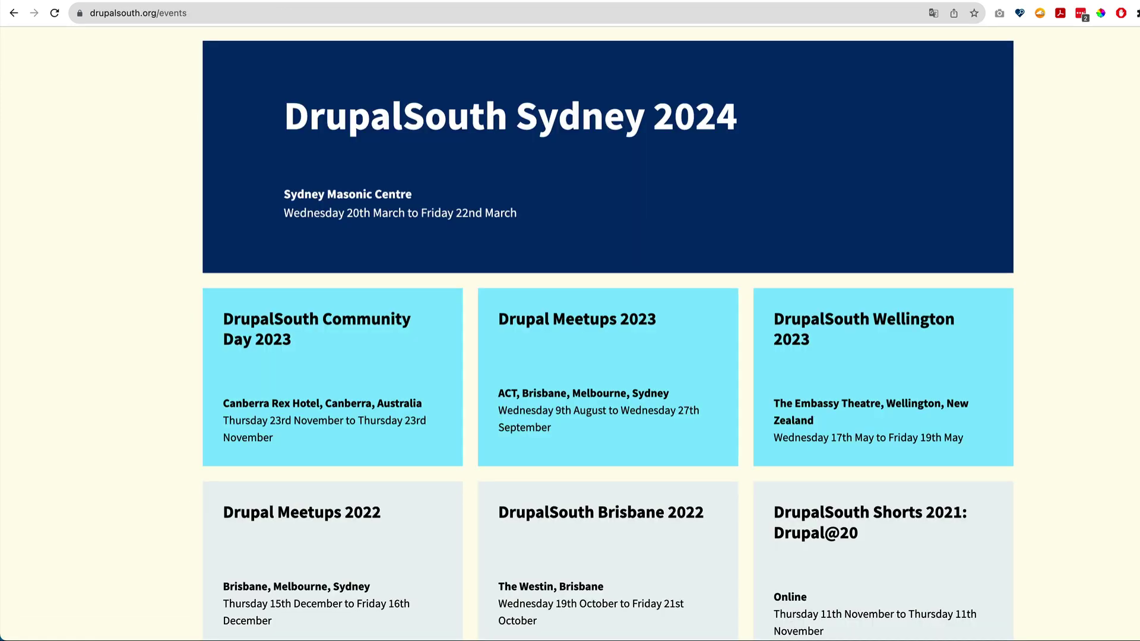
{"action": "scroll", "coordinate": [190, 303], "scroll_direction": "up", "scroll_amount": 3}
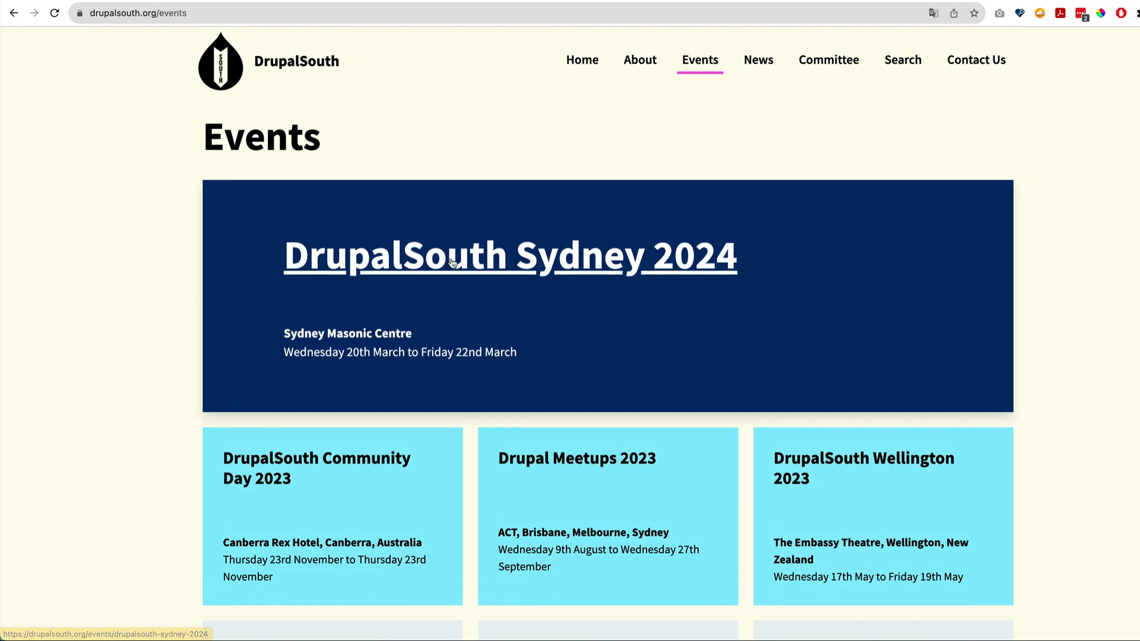
{"action": "key", "text": "ctrl+Tab"}
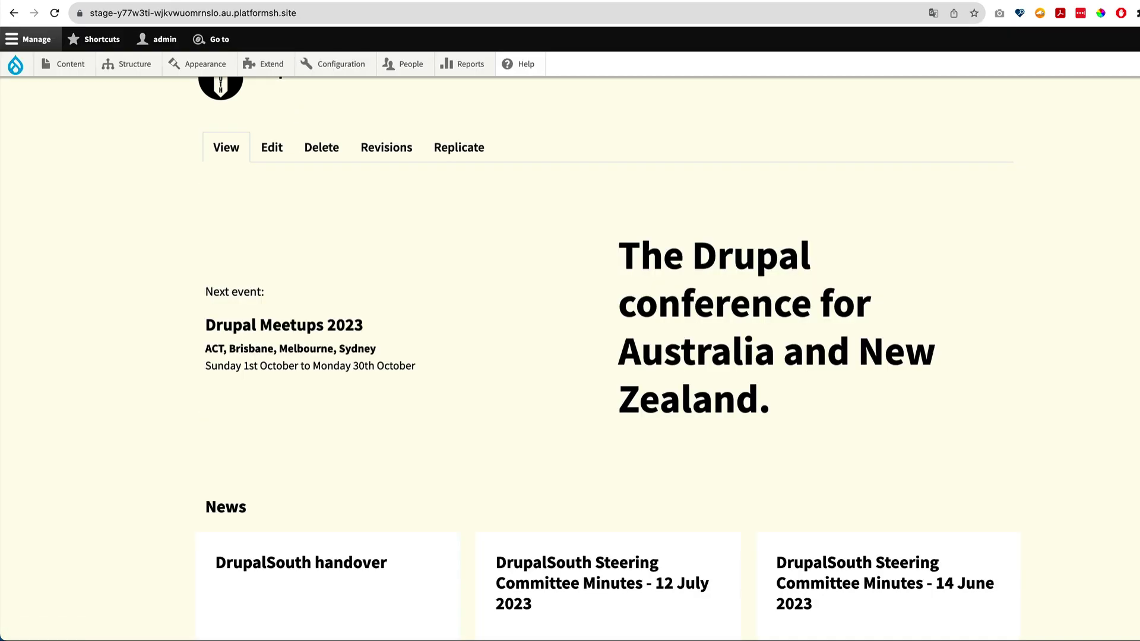
{"action": "scroll", "coordinate": [151, 171], "scroll_direction": "up", "scroll_amount": 2}
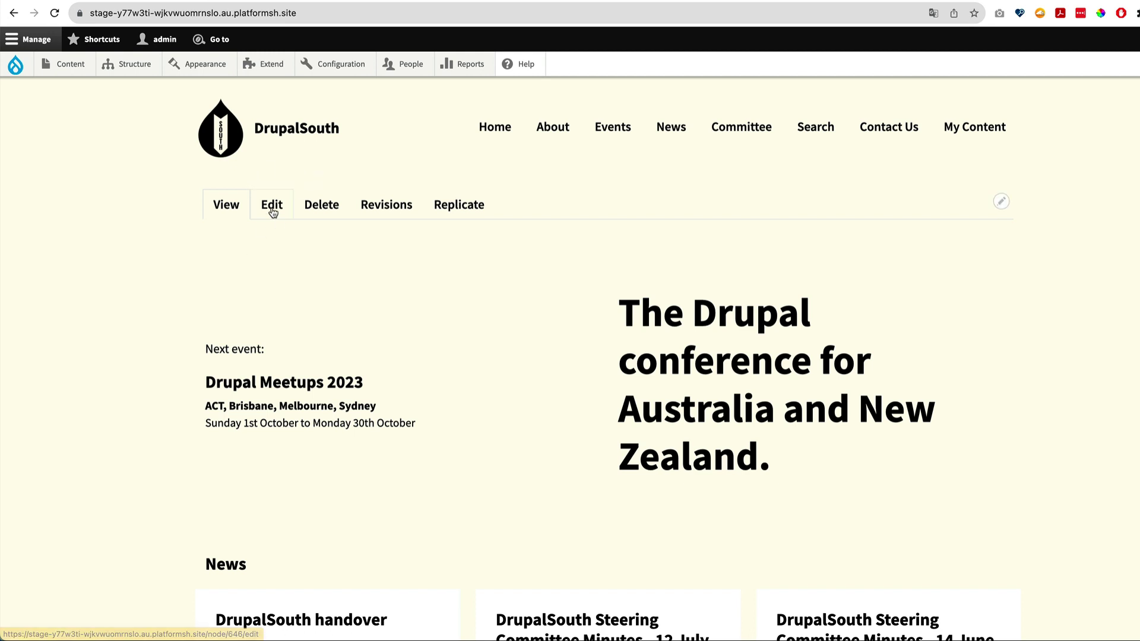
{"action": "left_click", "coordinate": [606, 132]}
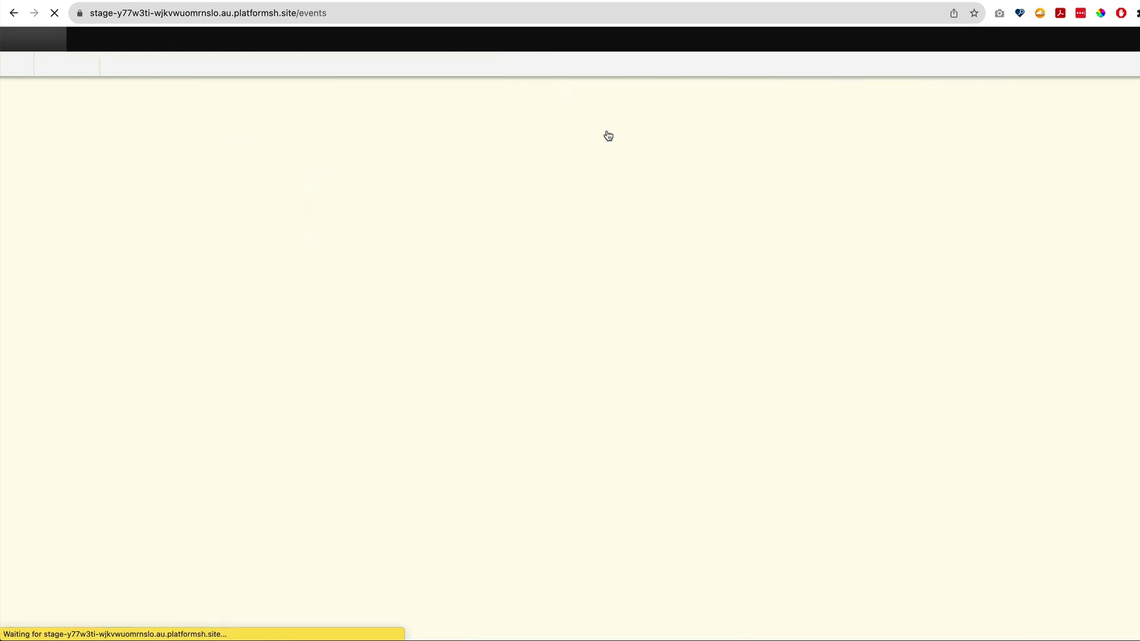
{"action": "scroll", "coordinate": [525, 502], "scroll_direction": "down", "scroll_amount": 4}
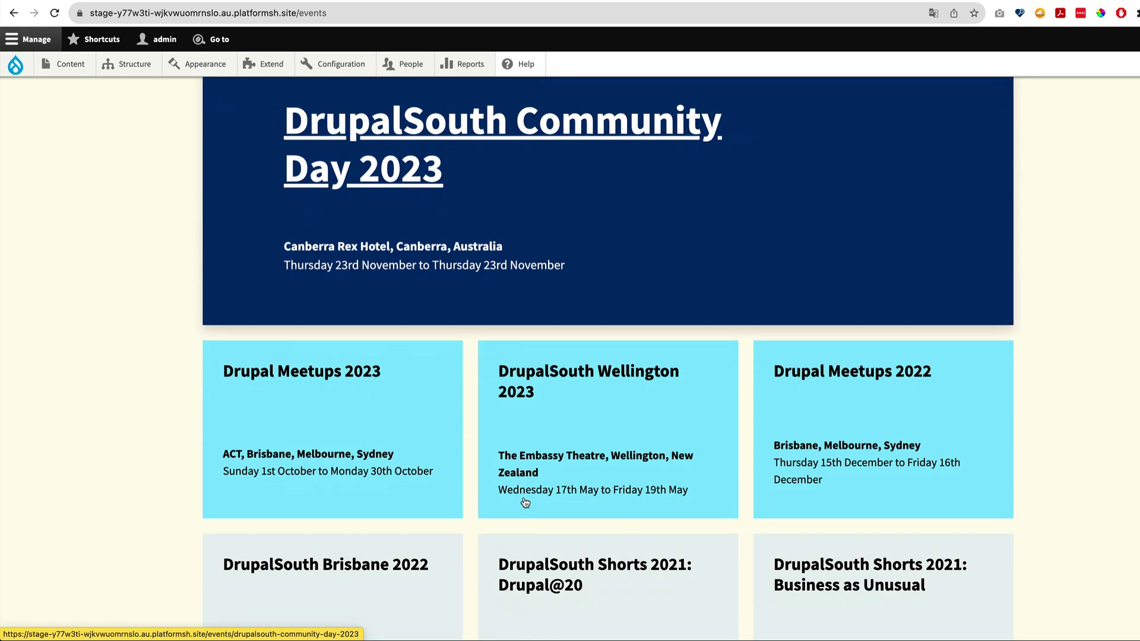
{"action": "left_click", "coordinate": [549, 378]}
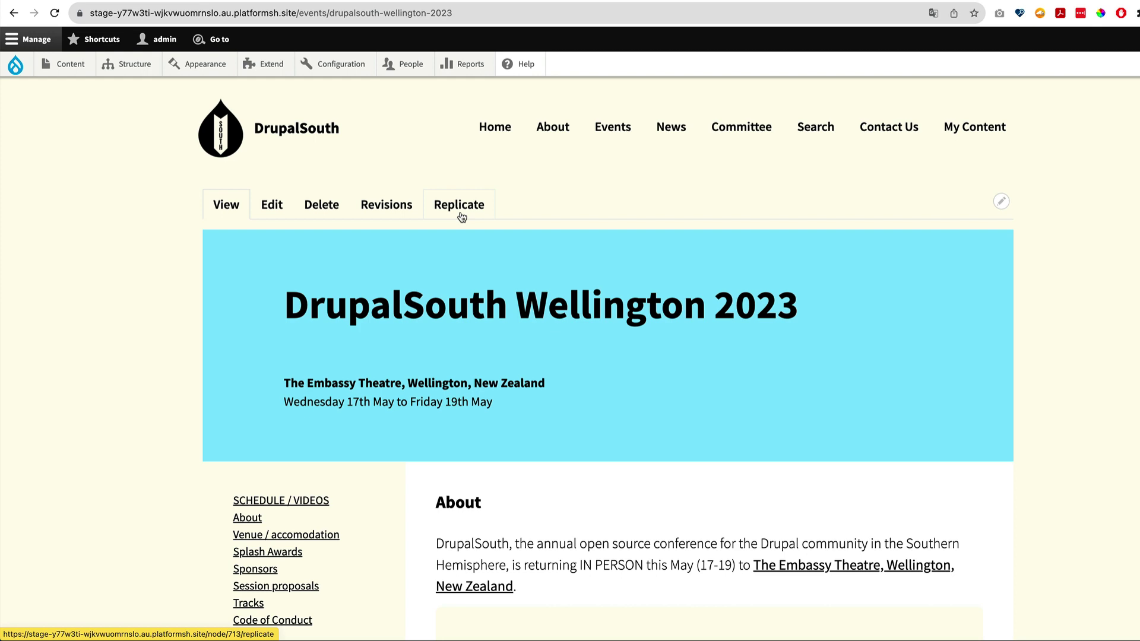
{"action": "scroll", "coordinate": [439, 344], "scroll_direction": "down", "scroll_amount": 4}
{"action": "scroll", "coordinate": [435, 371], "scroll_direction": "up", "scroll_amount": 2}
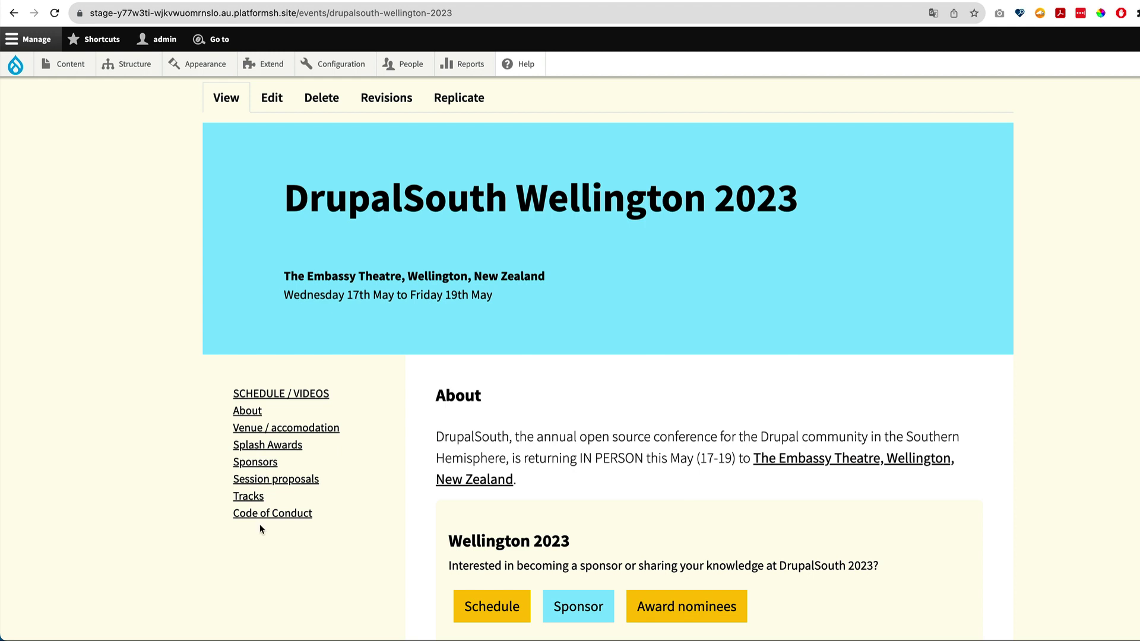
{"action": "scroll", "coordinate": [376, 500], "scroll_direction": "up", "scroll_amount": 2}
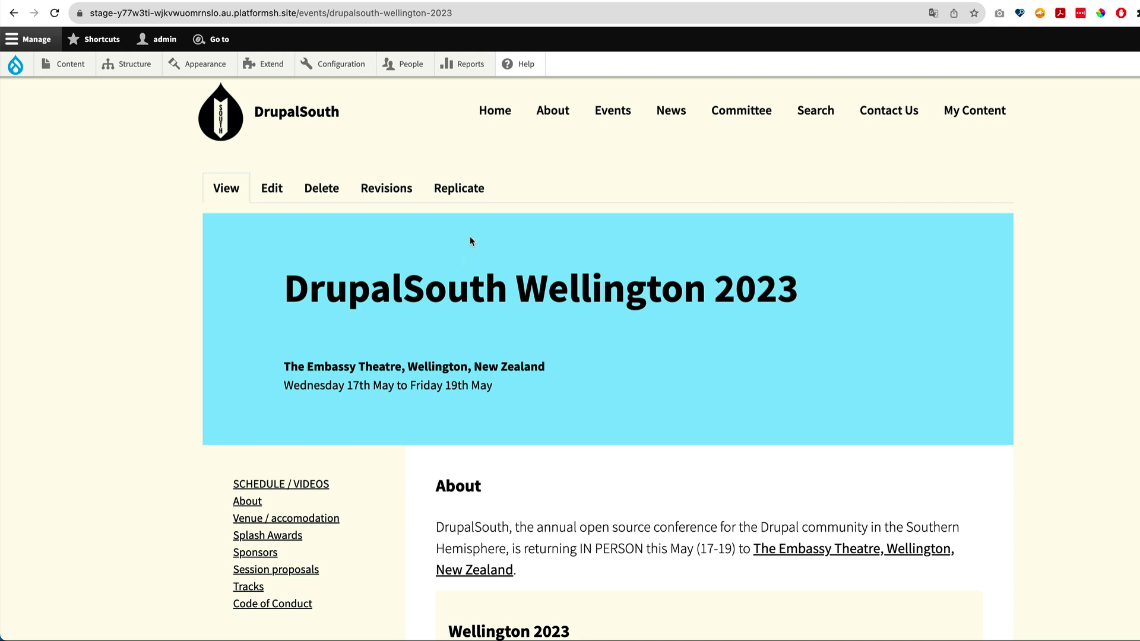
Replicate the Wellington 2023 event with the label 'DrupalSouth Sydney 2024' copied from the live site.
{"action": "left_click", "coordinate": [453, 189]}
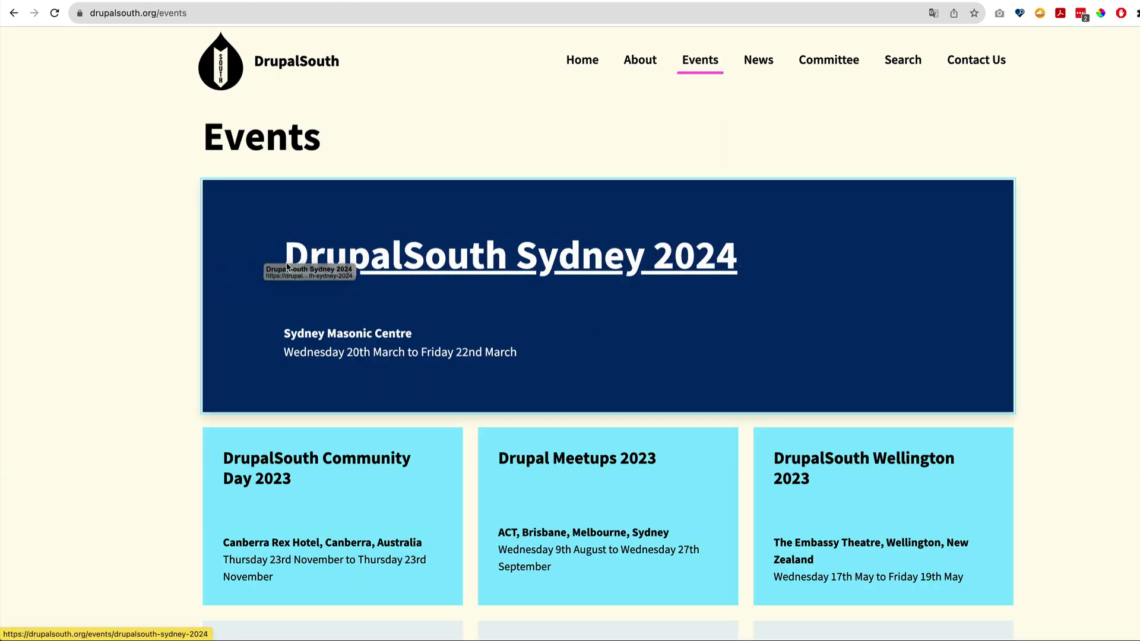
{"action": "left_click", "coordinate": [521, 260]}
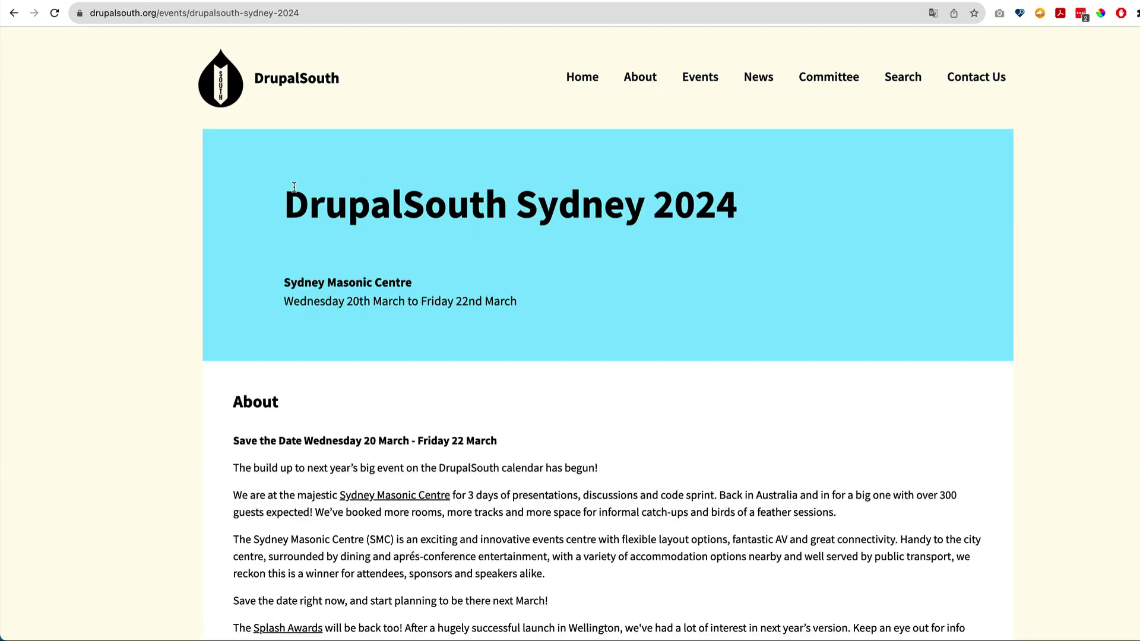
{"action": "left_click_drag", "start_coordinate": [284, 200], "coordinate": [790, 205]}
{"action": "key", "text": "super+c"}
{"action": "key", "text": "ctrl+Tab"}
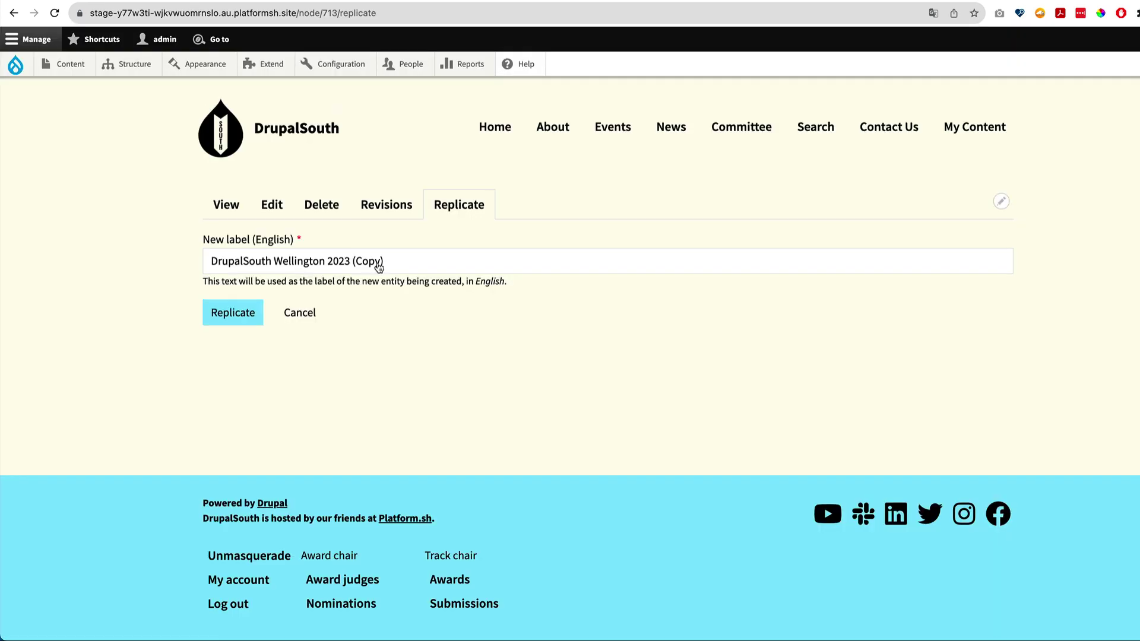
{"action": "triple_click", "coordinate": [357, 264]}
{"action": "key", "text": "super+v"}
{"action": "left_click", "coordinate": [251, 321]}
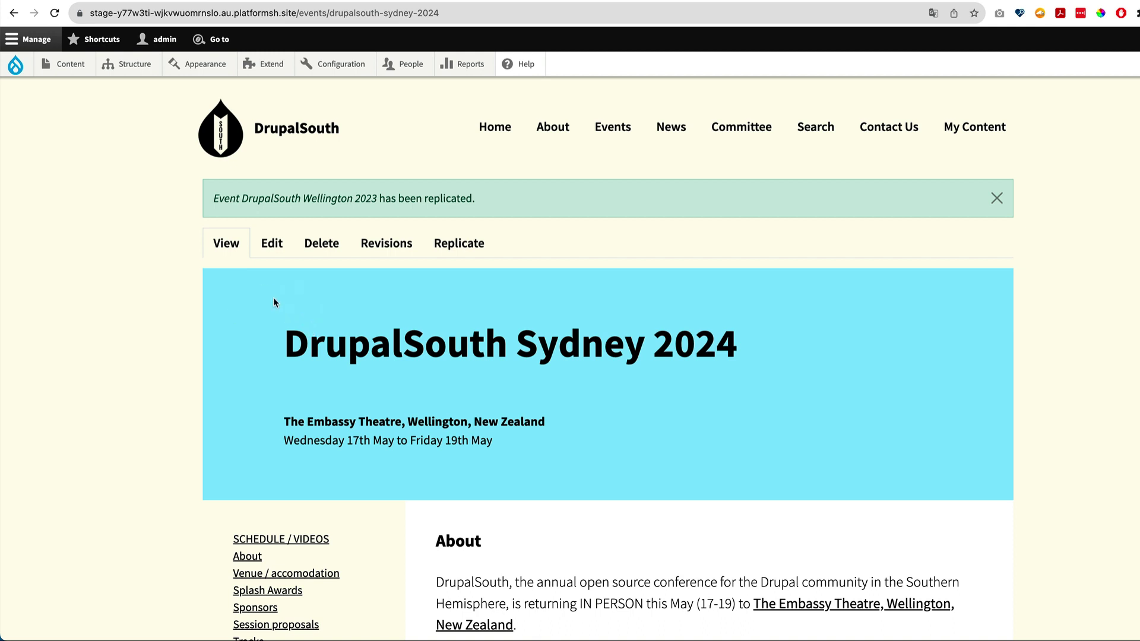
Set the Sydney 2024 event's start date to 20/03/2024 with the date picker.
{"action": "left_click", "coordinate": [276, 246]}
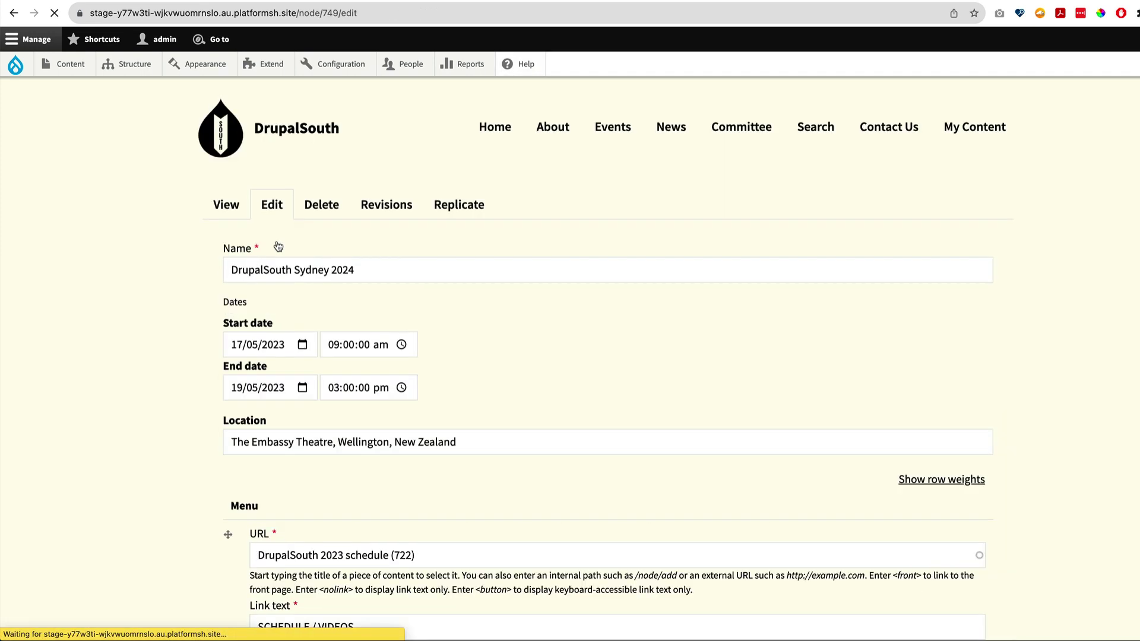
{"action": "scroll", "coordinate": [181, 400], "scroll_direction": "down", "scroll_amount": 2}
{"action": "left_click", "coordinate": [302, 262]}
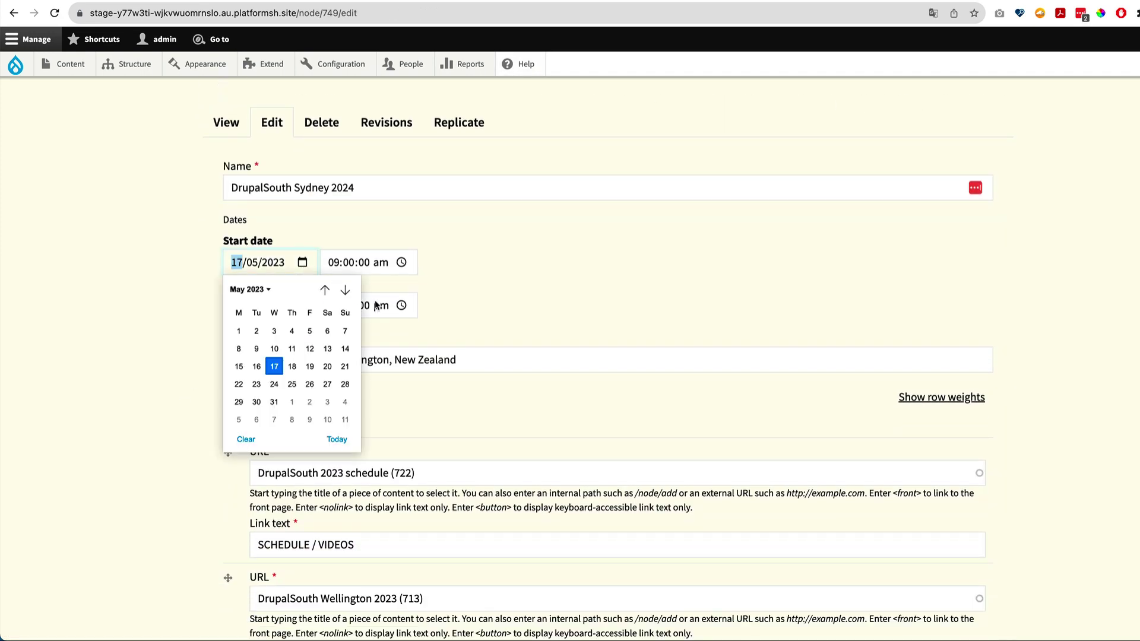
{"action": "left_click", "coordinate": [346, 290]}
{"action": "left_click", "coordinate": [346, 290]}
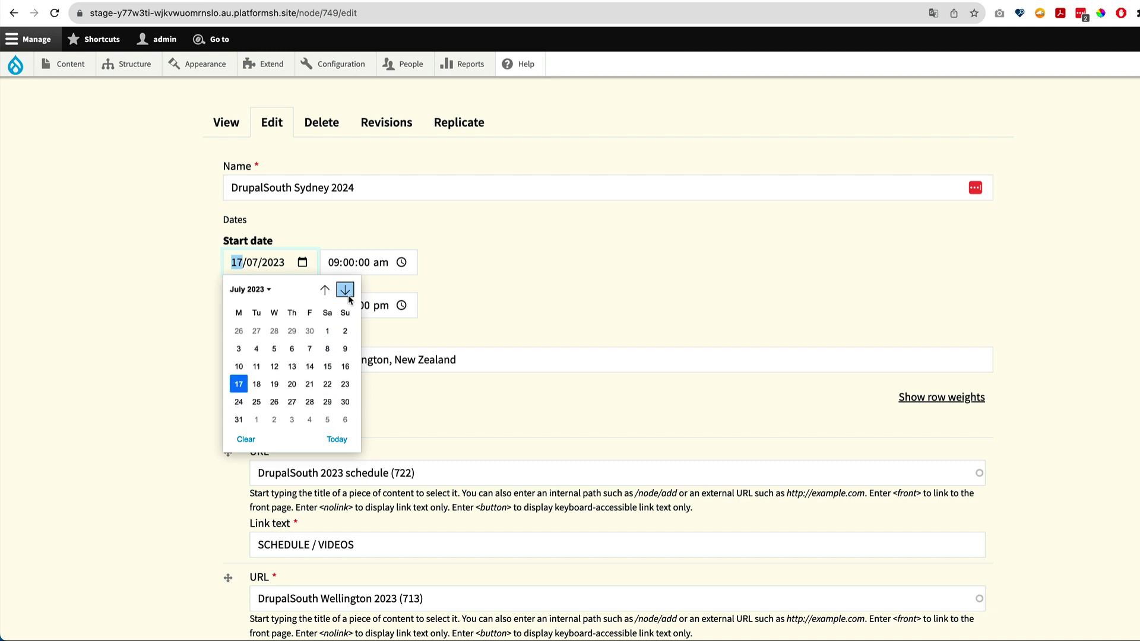
{"action": "left_click", "coordinate": [347, 292]}
{"action": "left_click", "coordinate": [347, 292]}
{"action": "left_click", "coordinate": [346, 292]}
{"action": "left_click", "coordinate": [347, 292]}
{"action": "left_click", "coordinate": [346, 292]}
{"action": "left_click", "coordinate": [347, 292]}
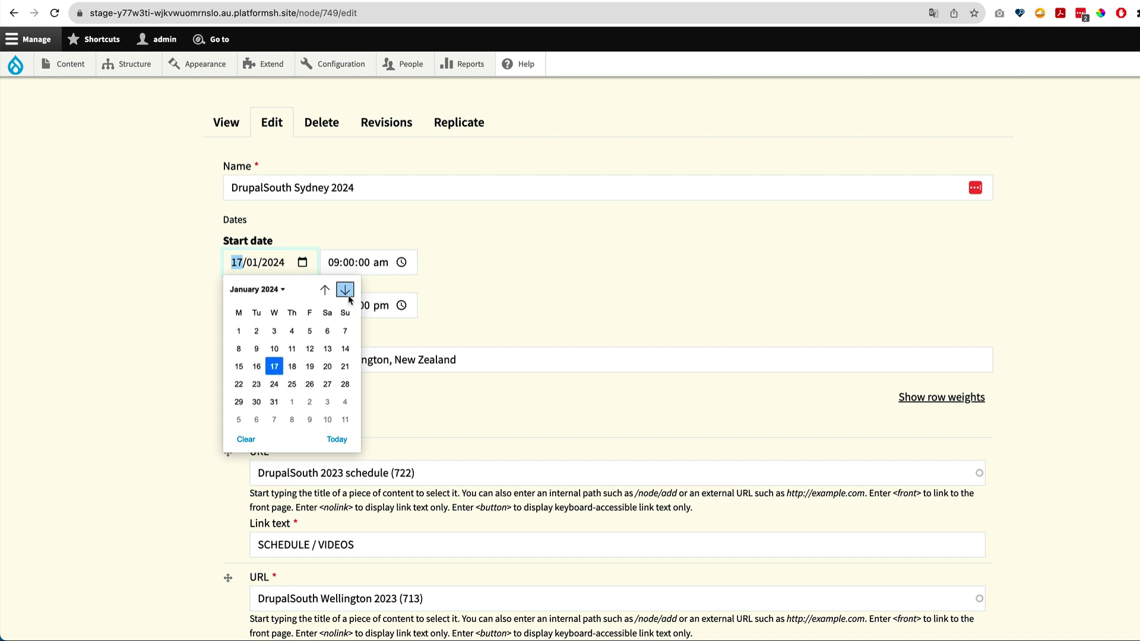
{"action": "left_click", "coordinate": [347, 291]}
{"action": "left_click", "coordinate": [347, 291]}
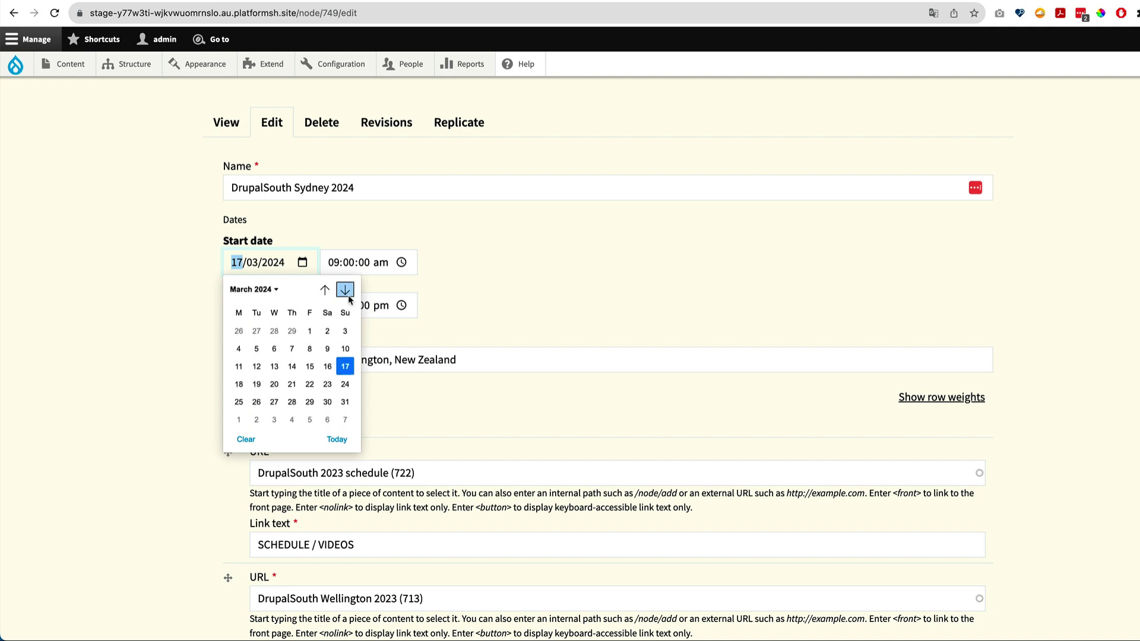
{"action": "left_click", "coordinate": [275, 386]}
Set the end date to 23/03/2024 with the date picker.
{"action": "left_click", "coordinate": [303, 306]}
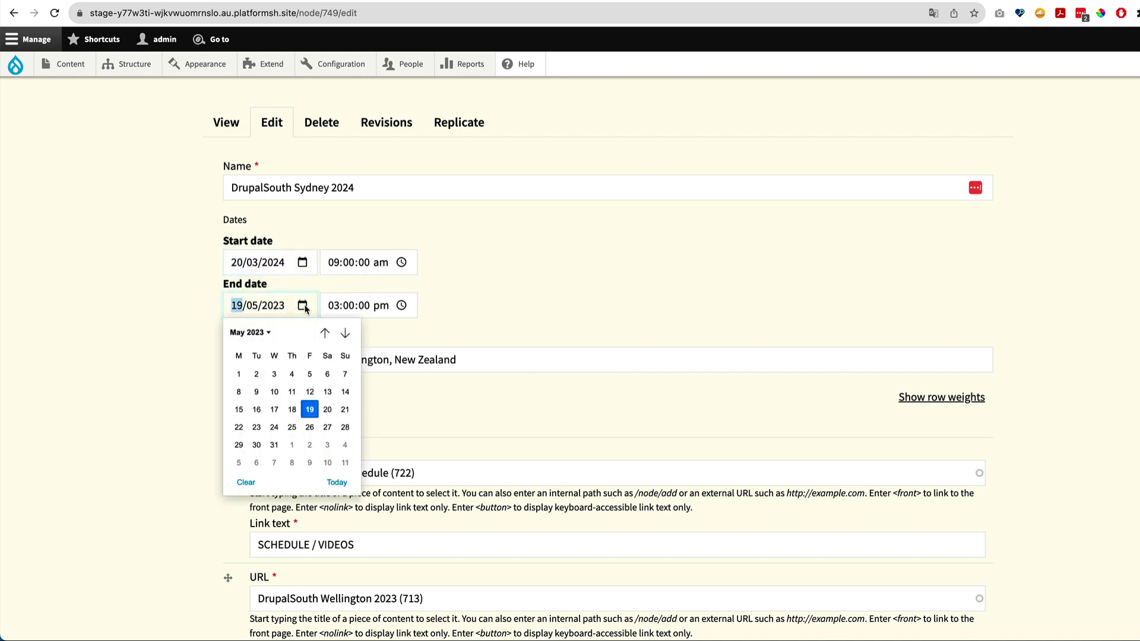
{"action": "left_click", "coordinate": [346, 334]}
{"action": "left_click", "coordinate": [346, 334]}
{"action": "left_click", "coordinate": [346, 334]}
{"action": "left_click", "coordinate": [346, 334]}
{"action": "left_click", "coordinate": [346, 334]}
{"action": "left_click", "coordinate": [346, 334]}
{"action": "left_click", "coordinate": [346, 334]}
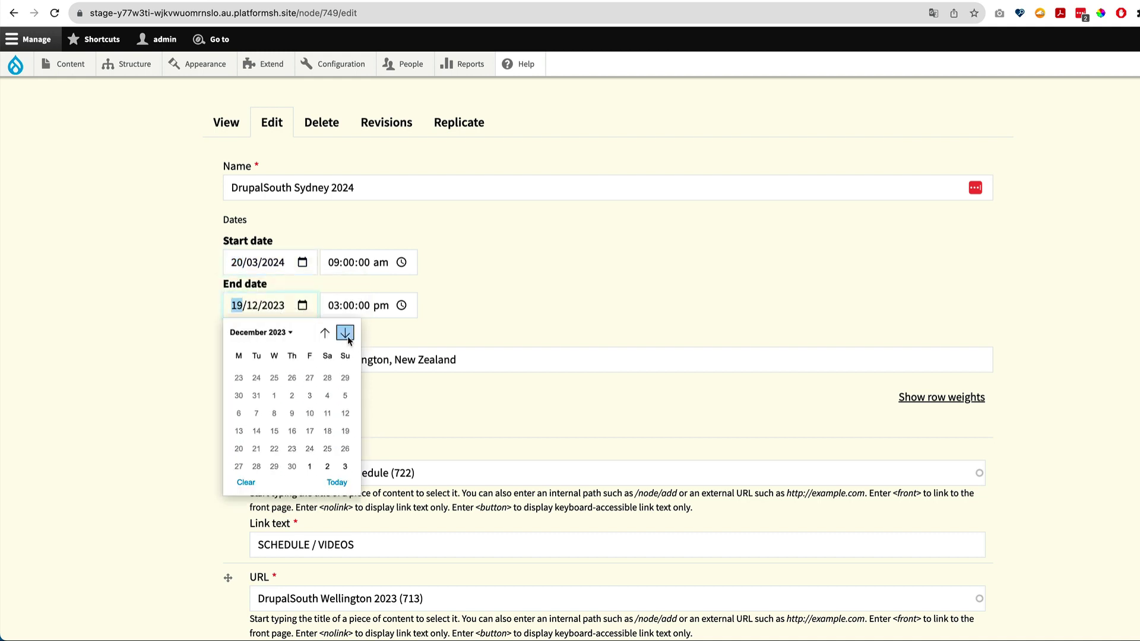
{"action": "left_click", "coordinate": [346, 334]}
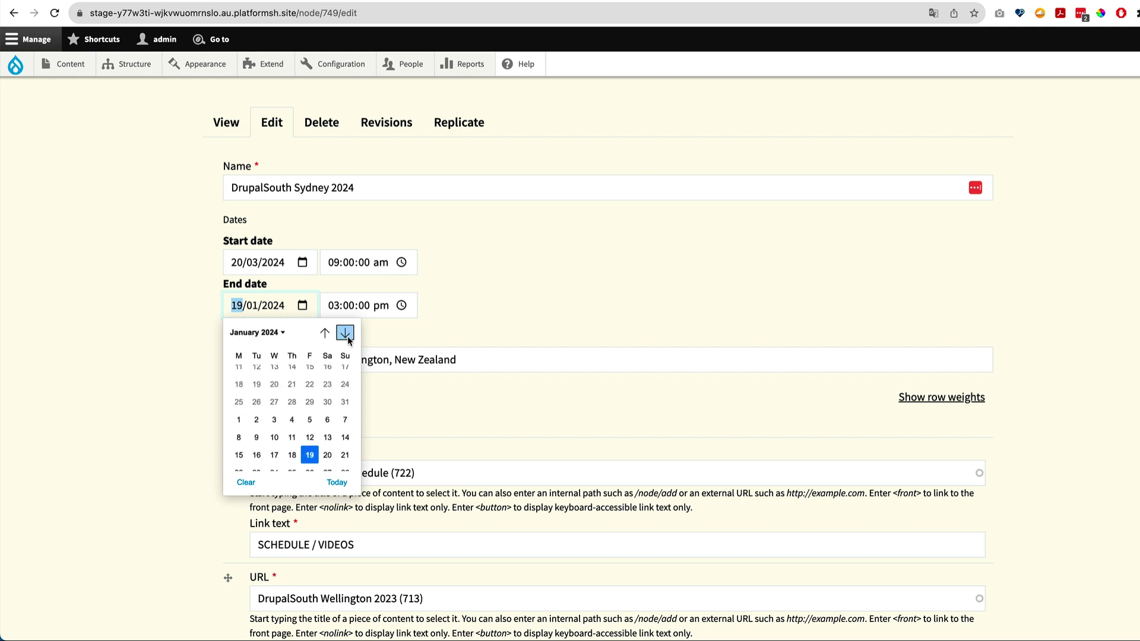
{"action": "left_click", "coordinate": [346, 334]}
{"action": "left_click", "coordinate": [346, 334]}
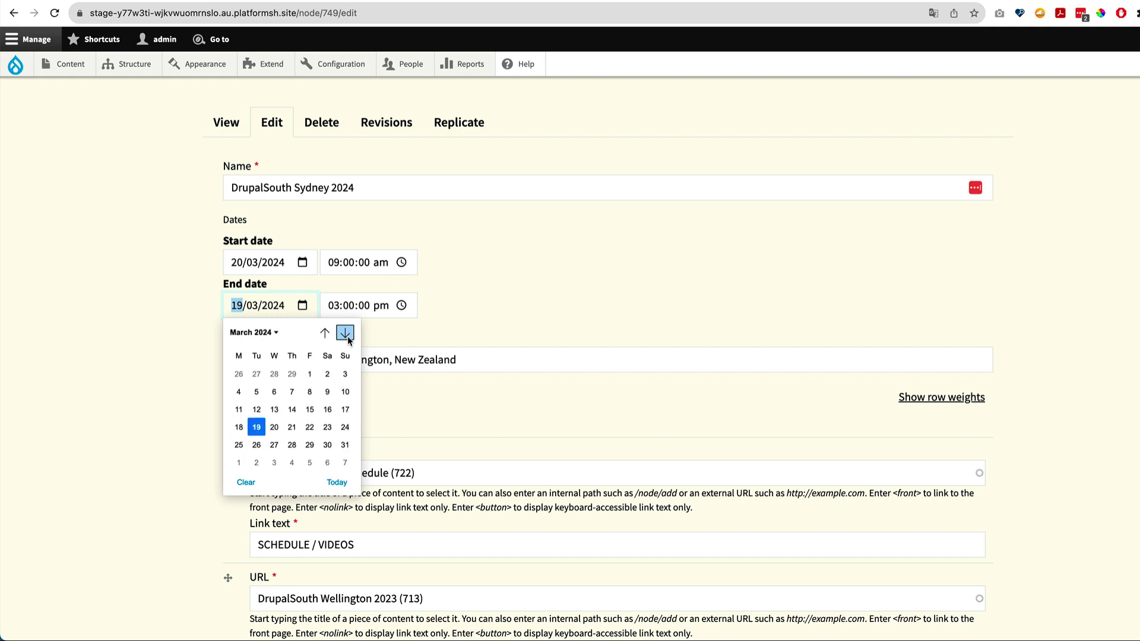
{"action": "left_click", "coordinate": [327, 427]}
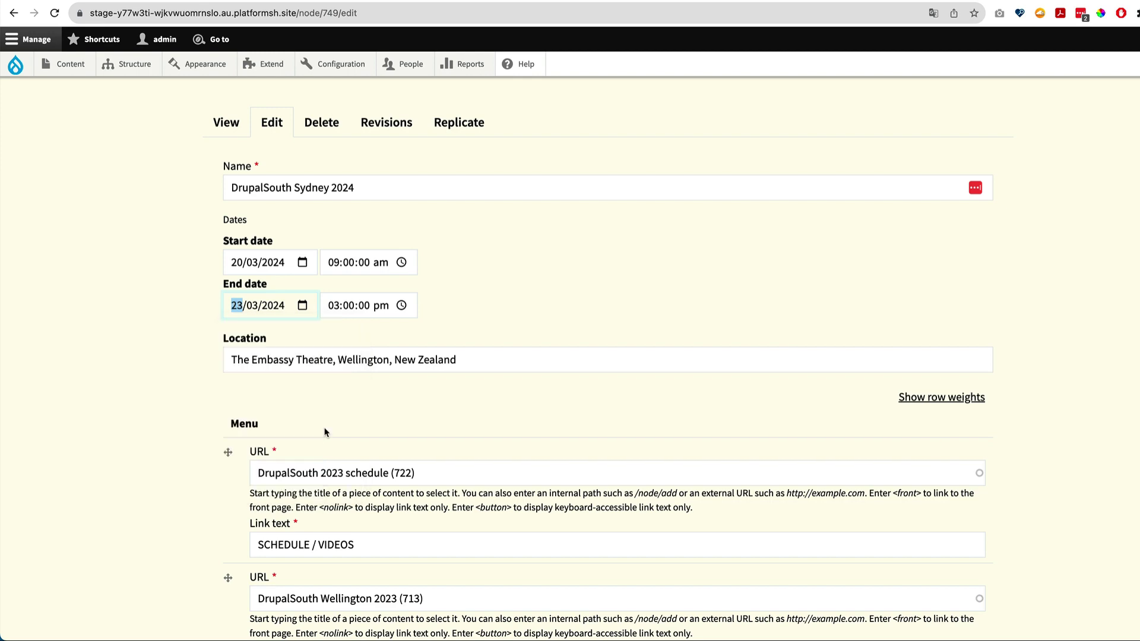
{"action": "left_click", "coordinate": [383, 358]}
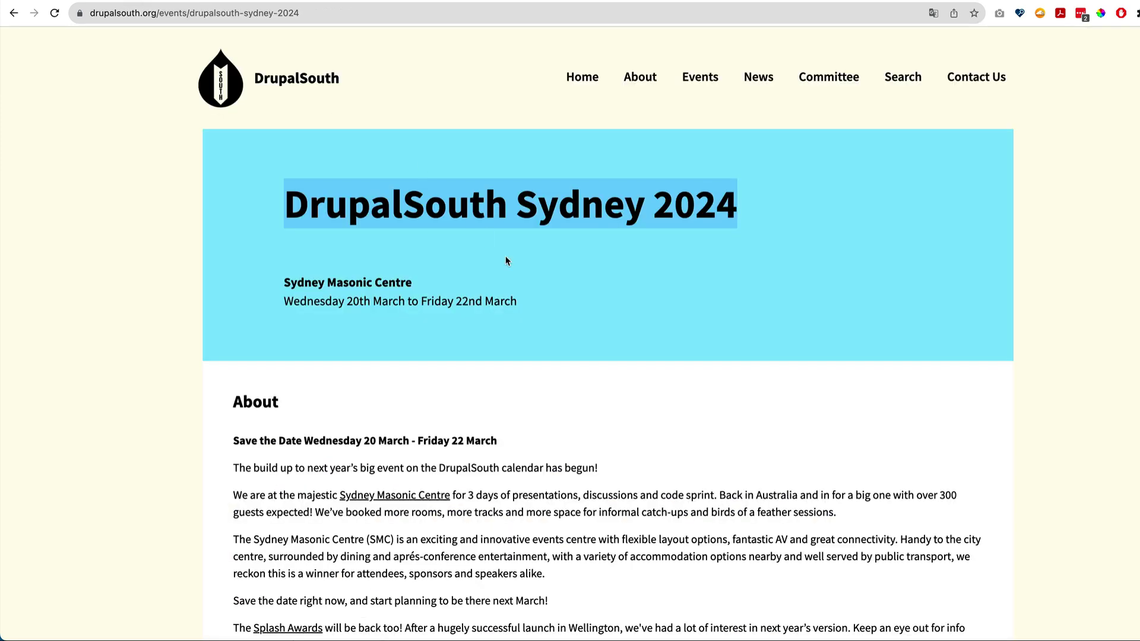
Replace the Location with 'Sydney Masonic Centre' copied from the live page.
{"action": "left_click", "coordinate": [431, 298]}
{"action": "left_click_drag", "start_coordinate": [412, 283], "coordinate": [285, 284]}
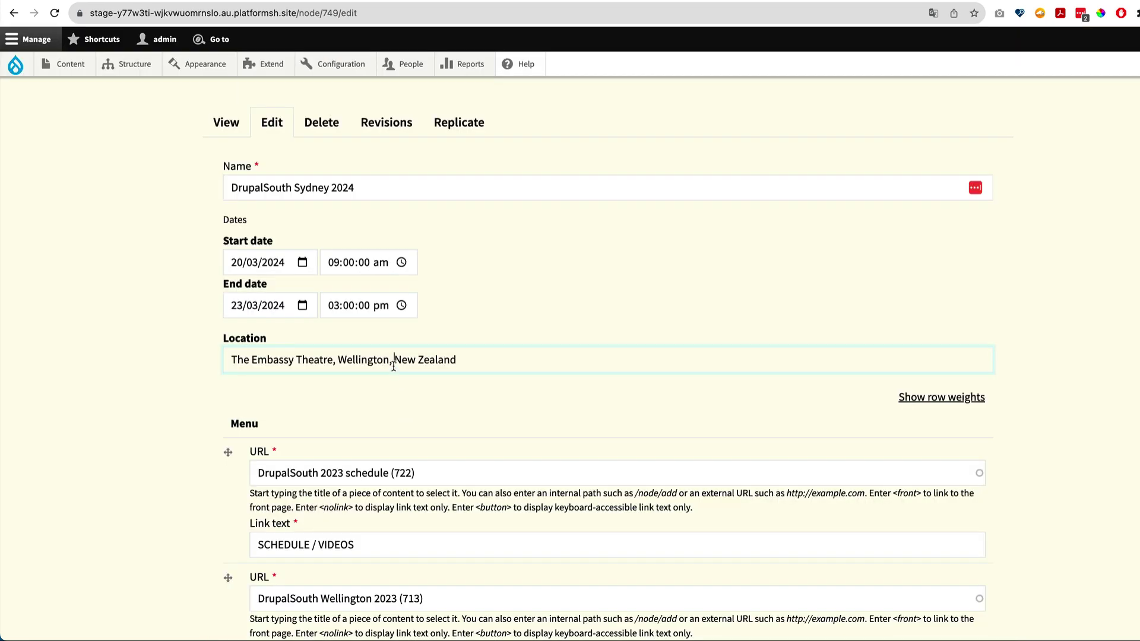
{"action": "key", "text": "super+a"}
{"action": "key", "text": "super+v"}
{"action": "scroll", "coordinate": [182, 406], "scroll_direction": "down", "scroll_amount": 3}
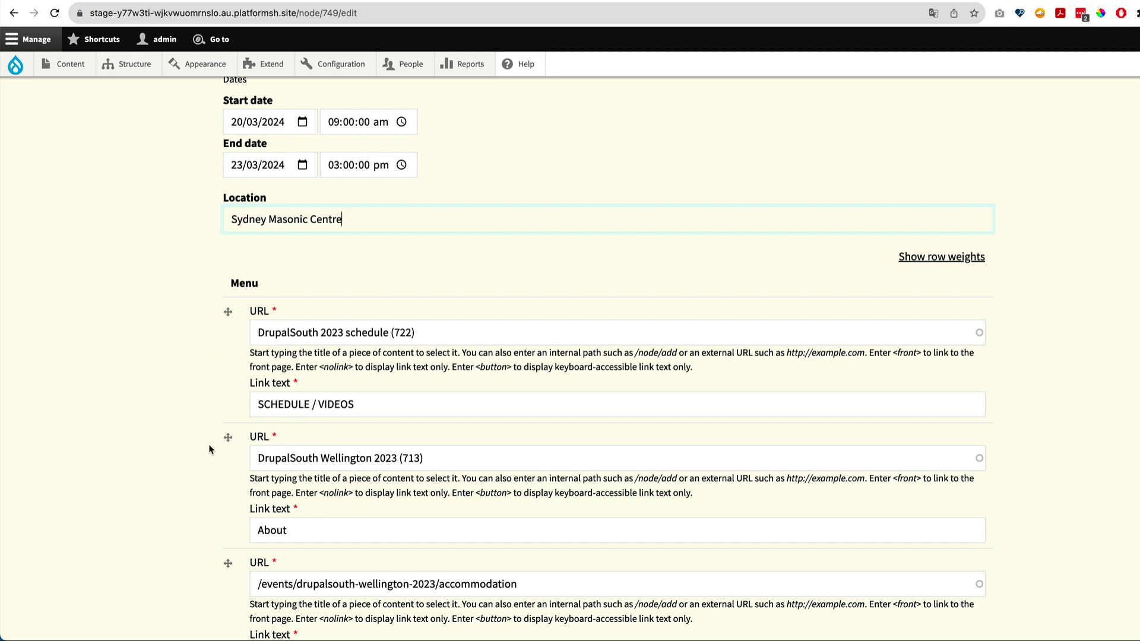
{"action": "scroll", "coordinate": [159, 410], "scroll_direction": "down", "scroll_amount": 3}
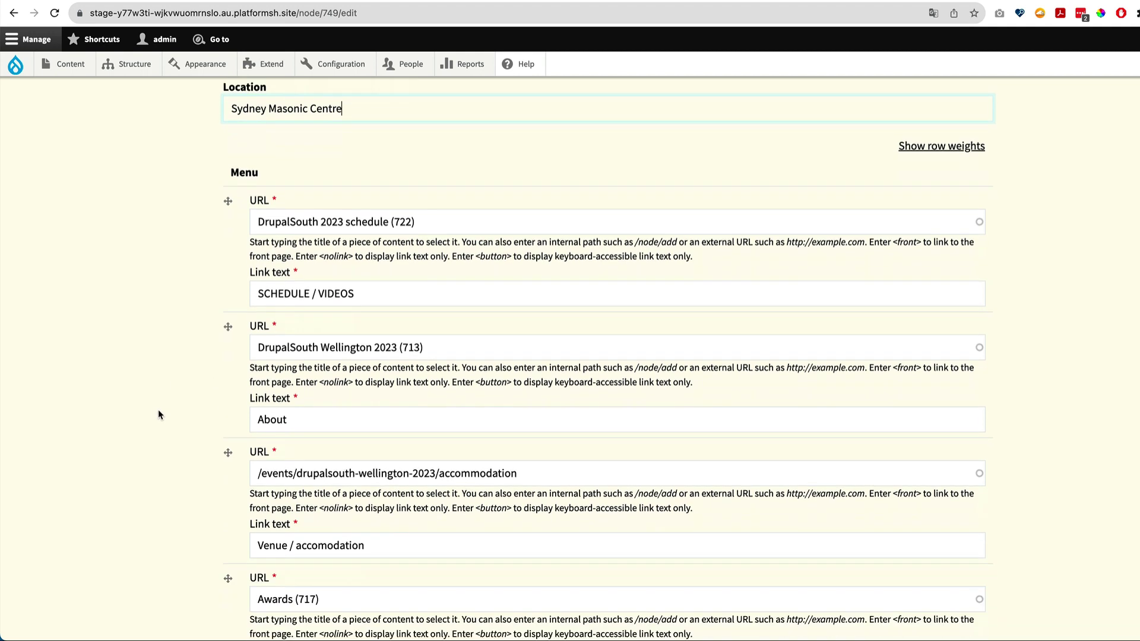
{"action": "scroll", "coordinate": [158, 411], "scroll_direction": "down", "scroll_amount": 15}
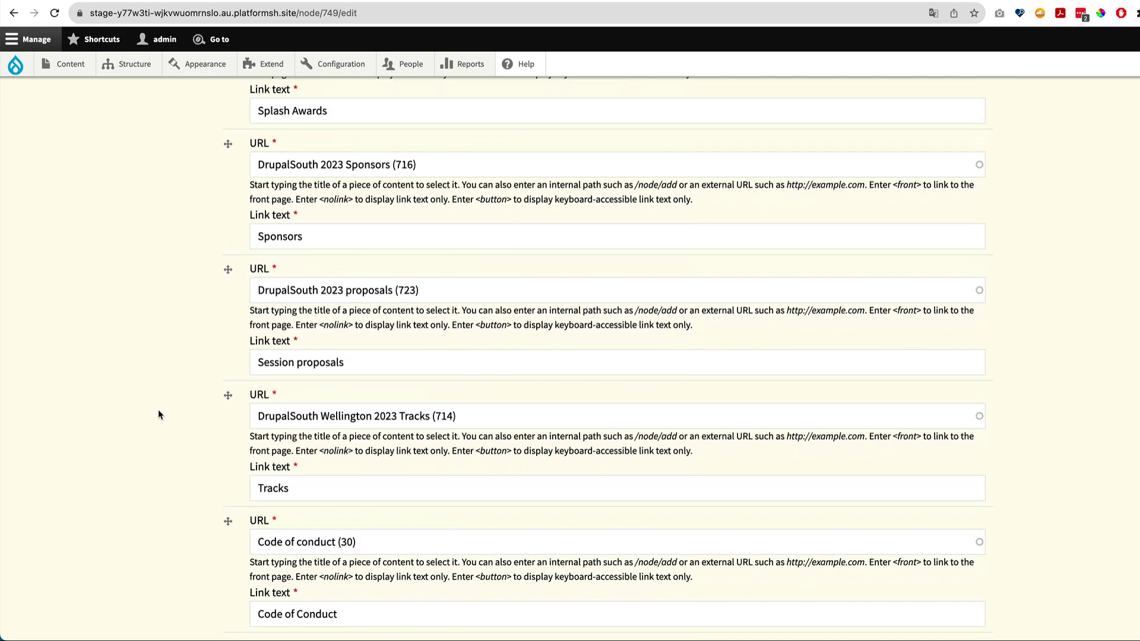
{"action": "scroll", "coordinate": [158, 408], "scroll_direction": "down", "scroll_amount": 6}
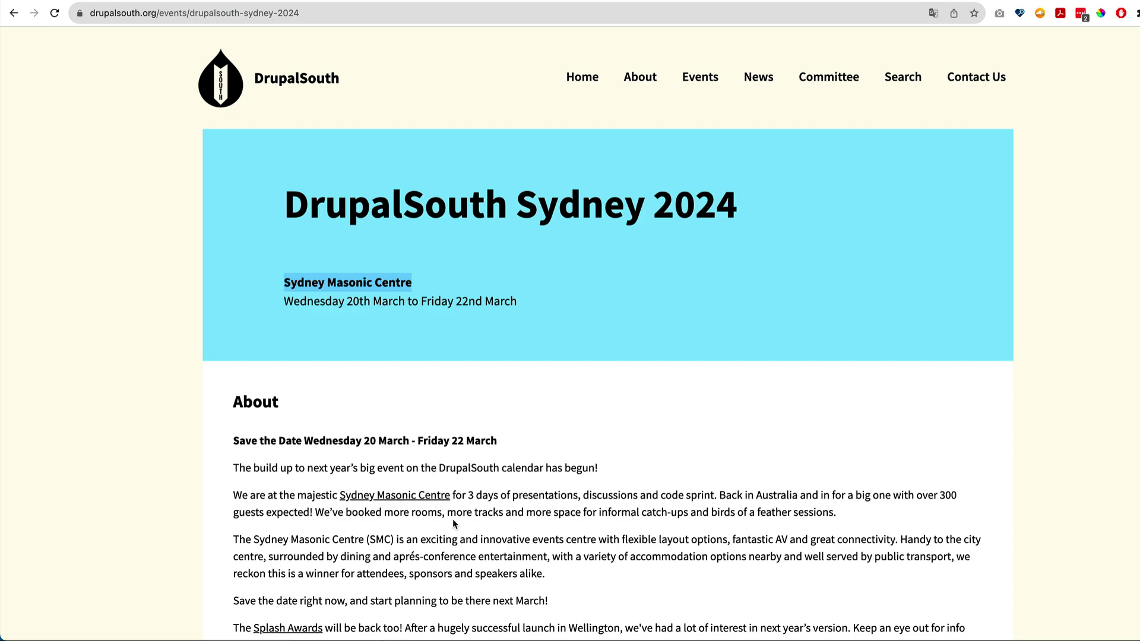
{"action": "scroll", "coordinate": [453, 519], "scroll_direction": "down", "scroll_amount": 10}
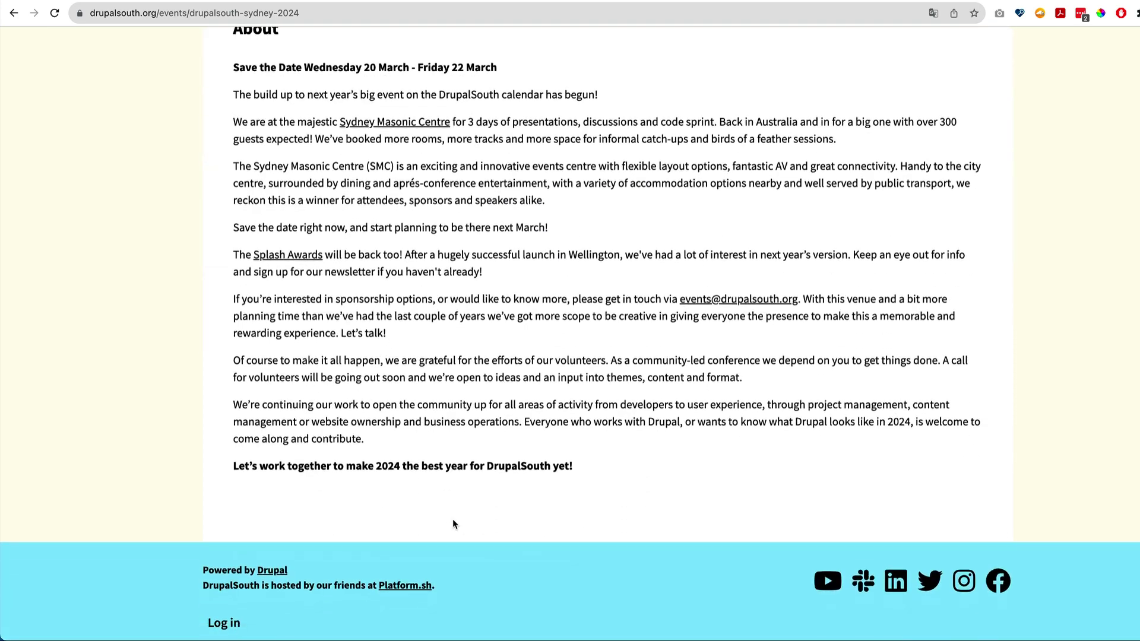
{"action": "scroll", "coordinate": [453, 519], "scroll_direction": "up", "scroll_amount": 10}
Recheck the live DrupalSouth Sydney 2024 event page, then close its tab.
{"action": "left_click", "coordinate": [14, 13]}
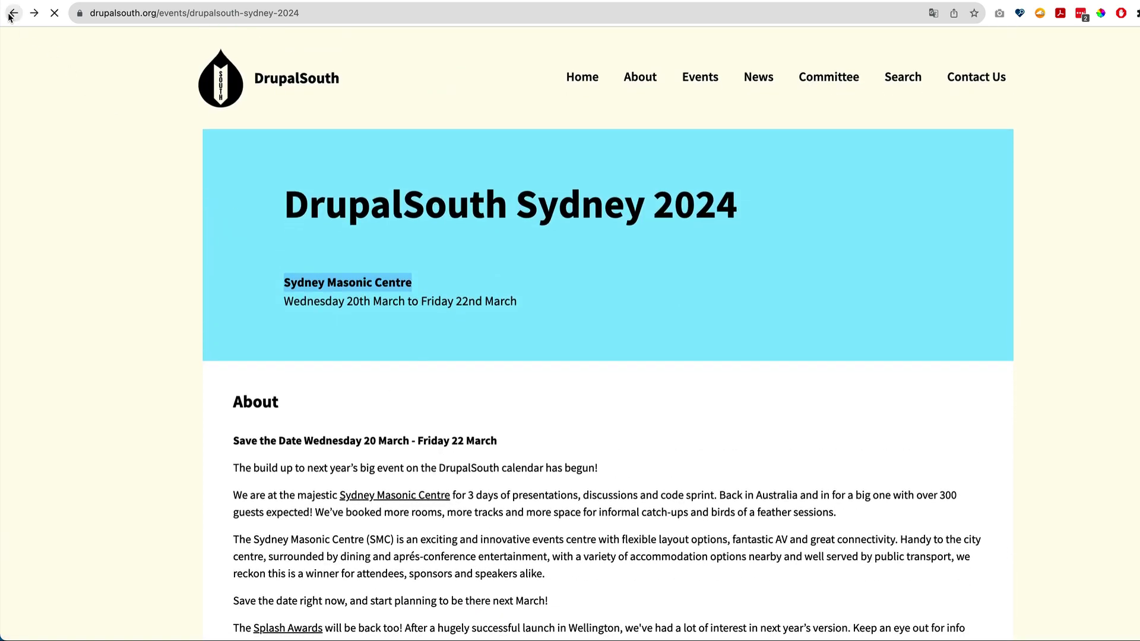
{"action": "left_click", "coordinate": [442, 251]}
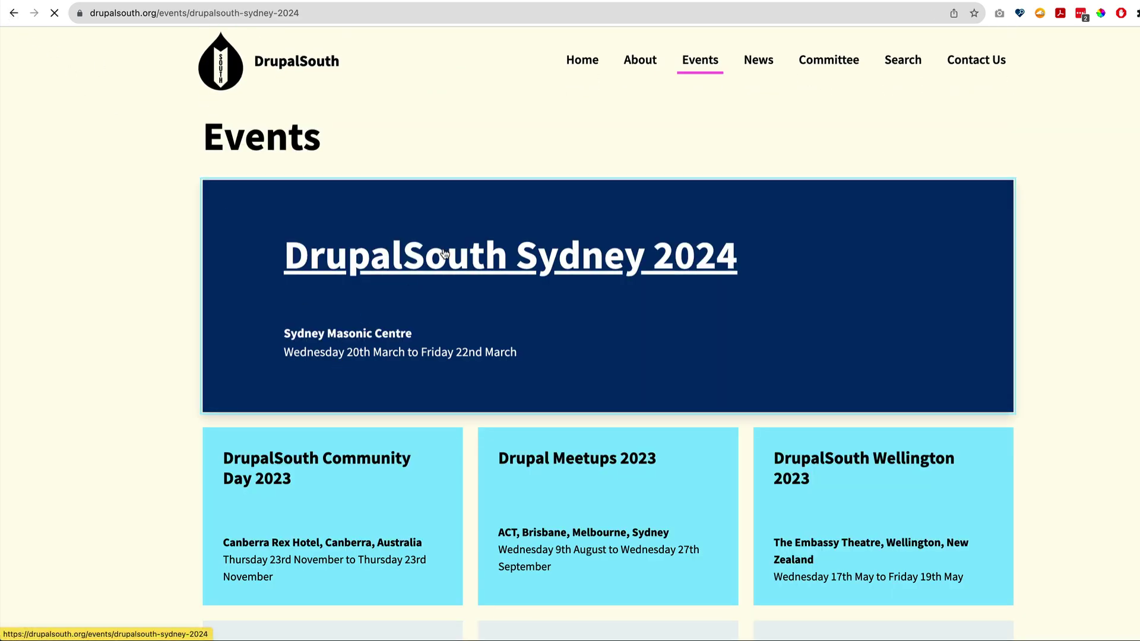
{"action": "scroll", "coordinate": [446, 378], "scroll_direction": "down", "scroll_amount": 3}
{"action": "scroll", "coordinate": [446, 378], "scroll_direction": "down", "scroll_amount": 4}
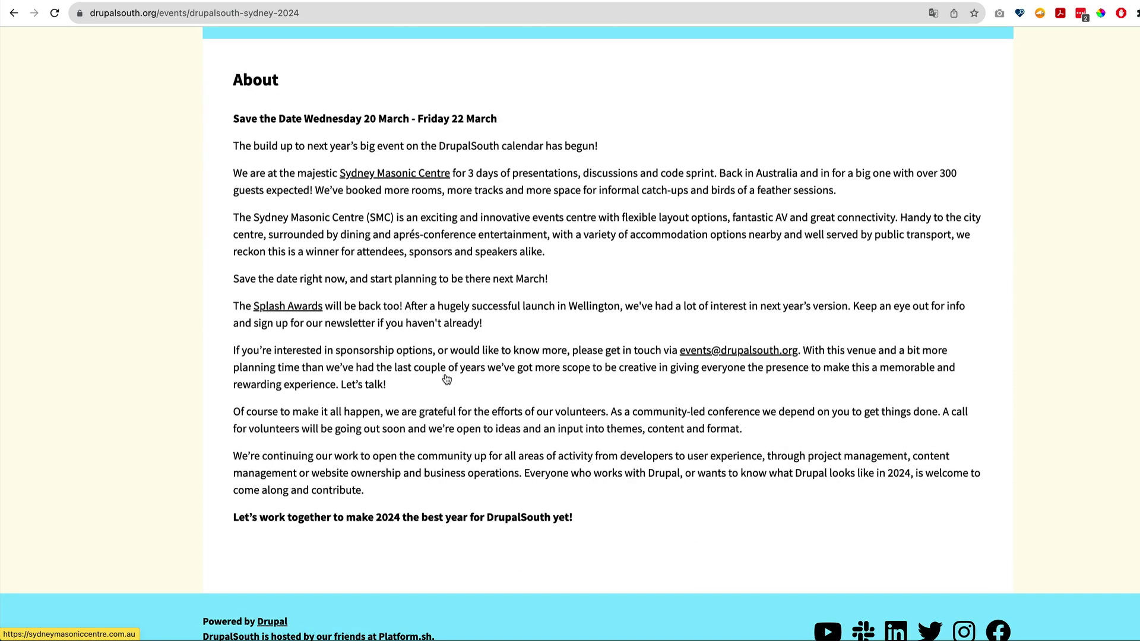
{"action": "scroll", "coordinate": [446, 378], "scroll_direction": "up", "scroll_amount": 5}
{"action": "right_click", "coordinate": [271, 1]}
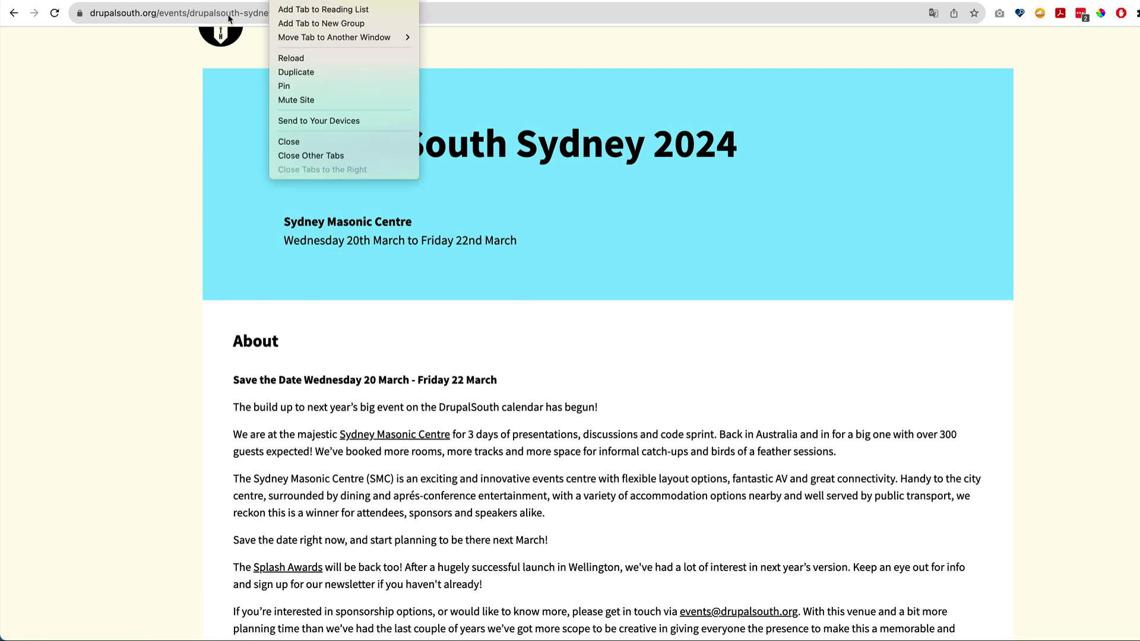
{"action": "left_click", "coordinate": [289, 141]}
{"action": "scroll", "coordinate": [352, 345], "scroll_direction": "down", "scroll_amount": 3}
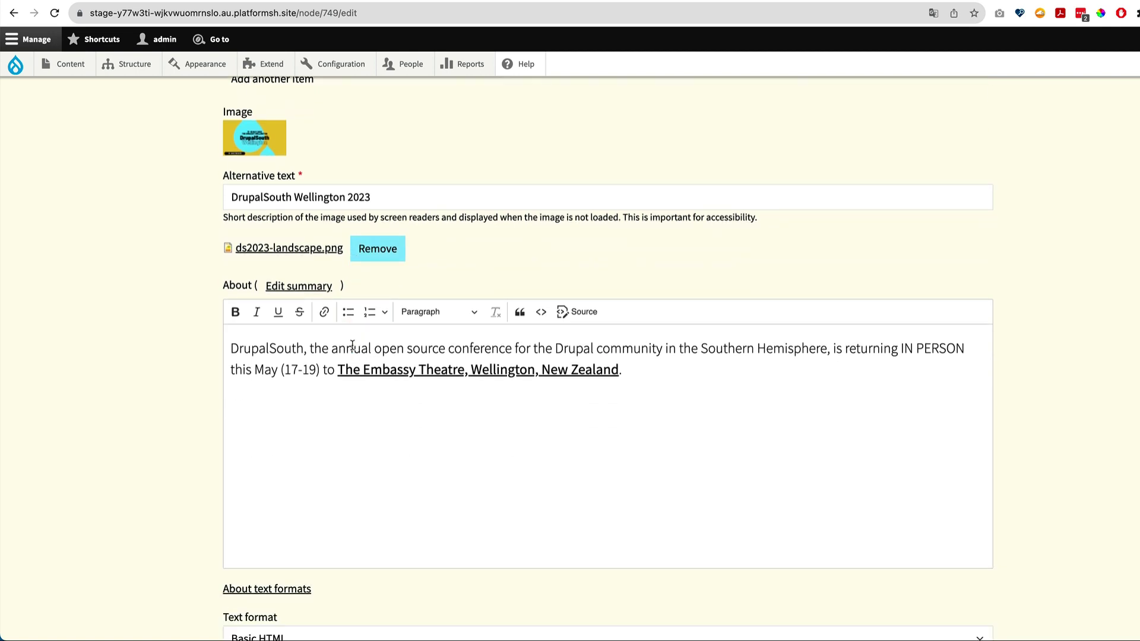
{"action": "scroll", "coordinate": [352, 347], "scroll_direction": "down", "scroll_amount": 1}
{"action": "scroll", "coordinate": [352, 346], "scroll_direction": "up", "scroll_amount": 1}
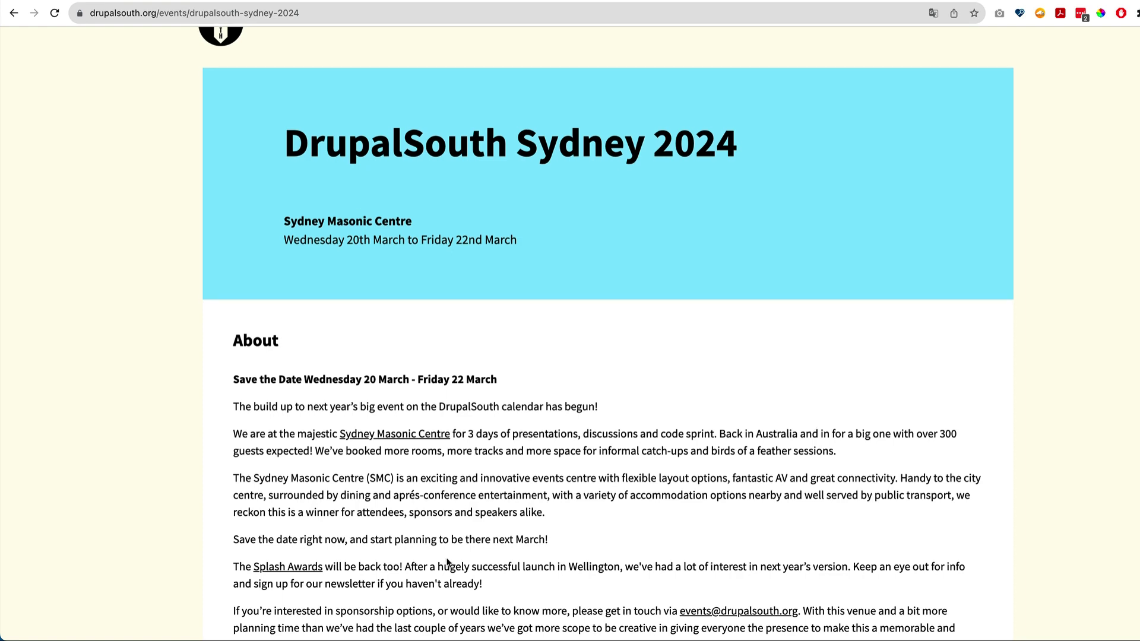
Copy the Save the Date announcement from the live page and paste it over the About text.
{"action": "scroll", "coordinate": [463, 553], "scroll_direction": "down", "scroll_amount": 5}
{"action": "right_click", "coordinate": [586, 499]}
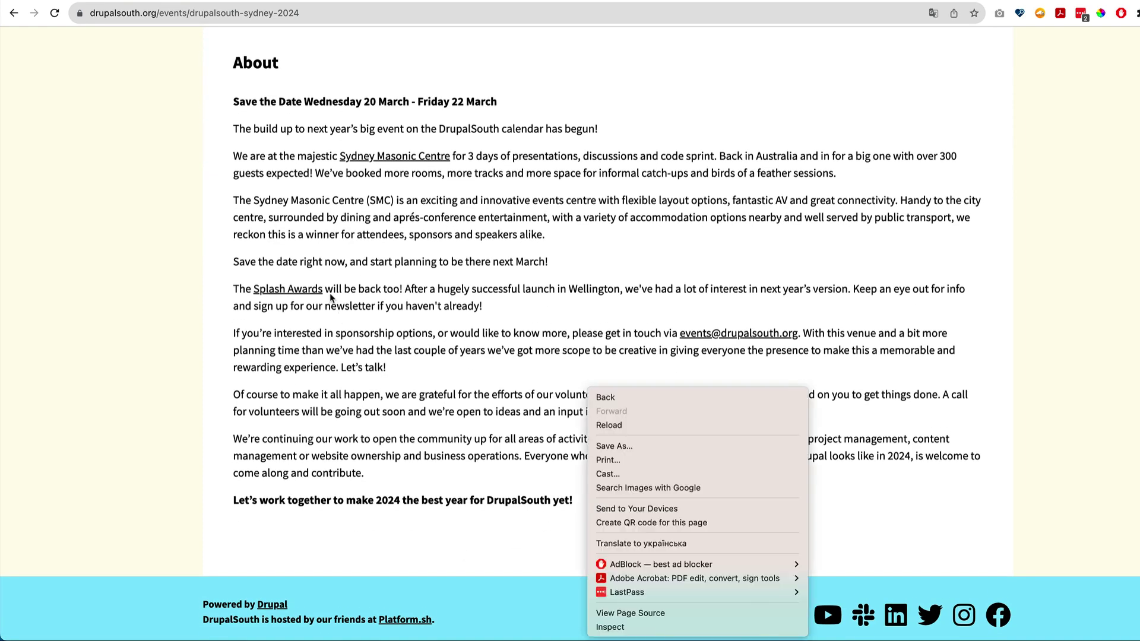
{"action": "left_click", "coordinate": [276, 239]}
{"action": "left_click_drag", "start_coordinate": [234, 102], "coordinate": [596, 500]}
{"action": "key", "text": "ctrl+c"}
{"action": "scroll", "coordinate": [597, 501], "scroll_direction": "up", "scroll_amount": 2}
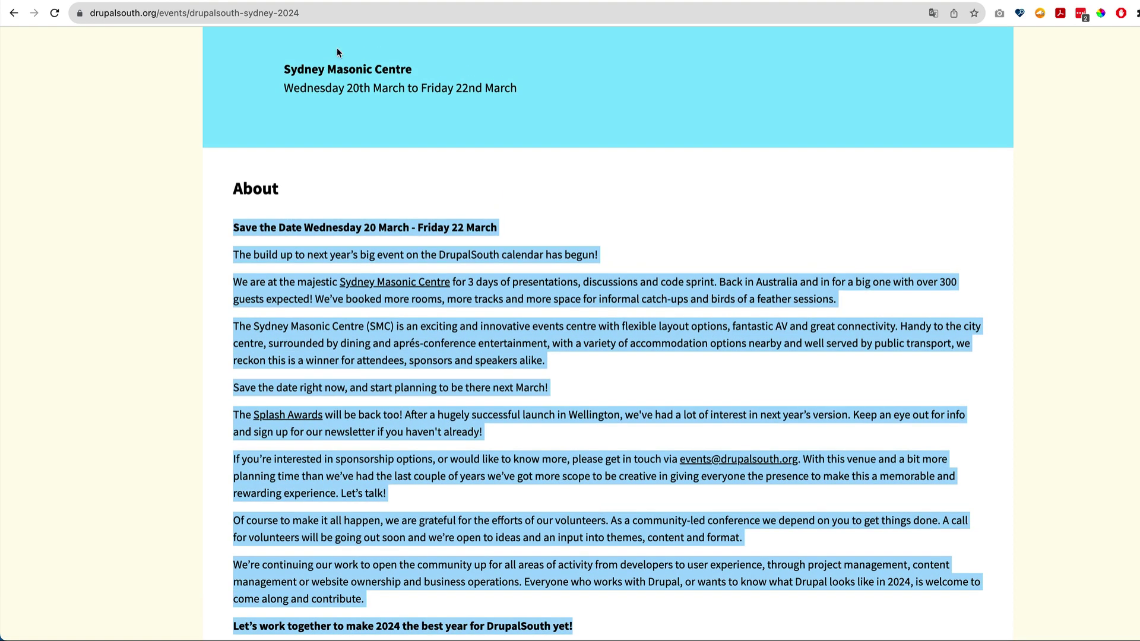
{"action": "key", "text": "ctrl+Tab"}
{"action": "key", "text": "ctrl+a"}
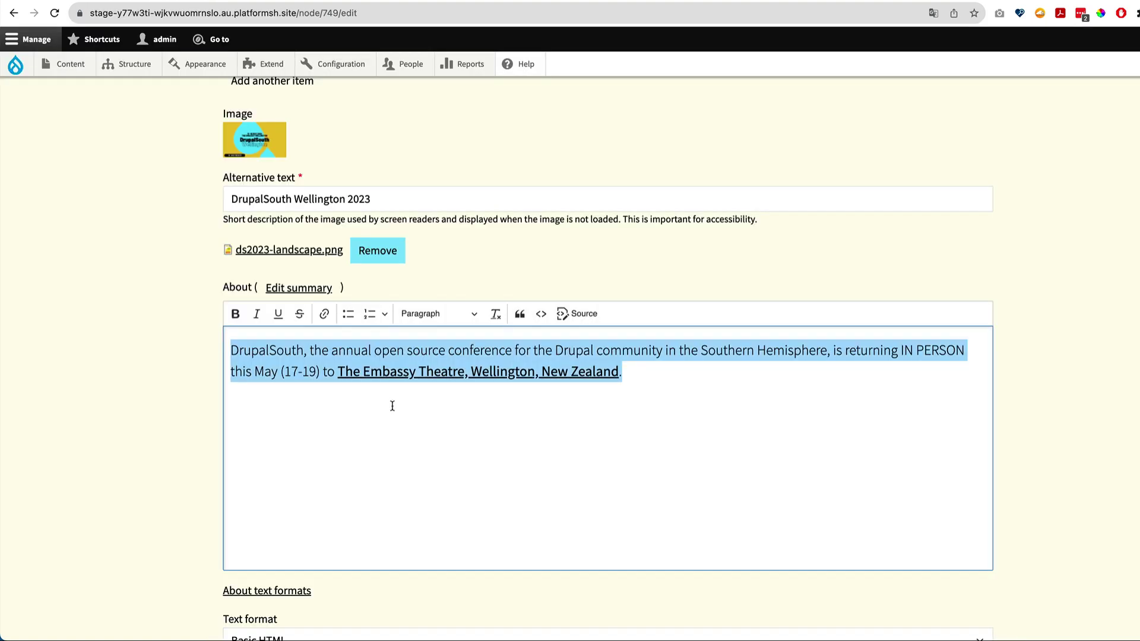
{"action": "key", "text": "ctrl+v"}
Remove the stray backslash from the first line and add an 'Abo' Heading 3 line above it.
{"action": "left_click", "coordinate": [301, 250]}
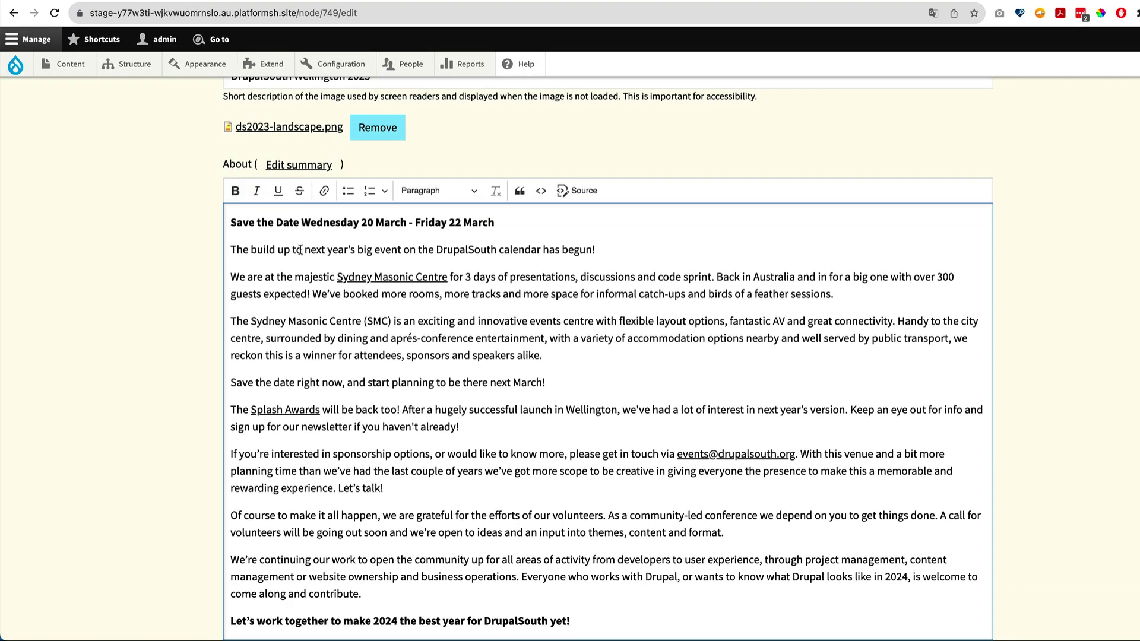
{"action": "left_click", "coordinate": [232, 222]}
{"action": "key", "text": "BackSpace"}
{"action": "key", "text": "Return"}
{"action": "key", "text": "Up"}
{"action": "type", "text": "About"}
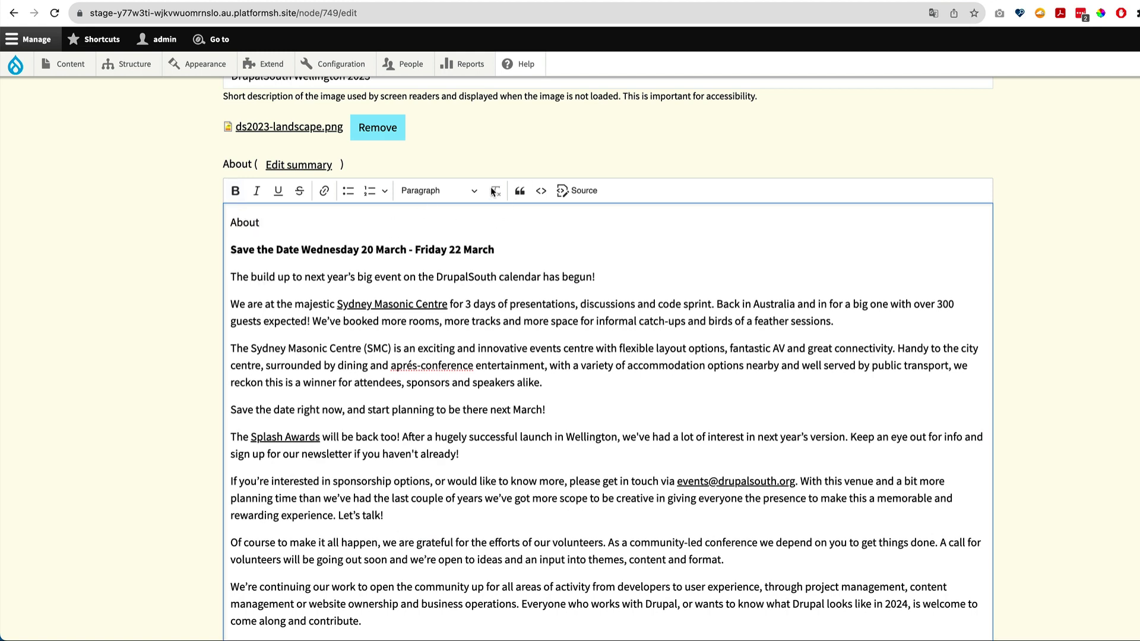
{"action": "left_click", "coordinate": [475, 190]}
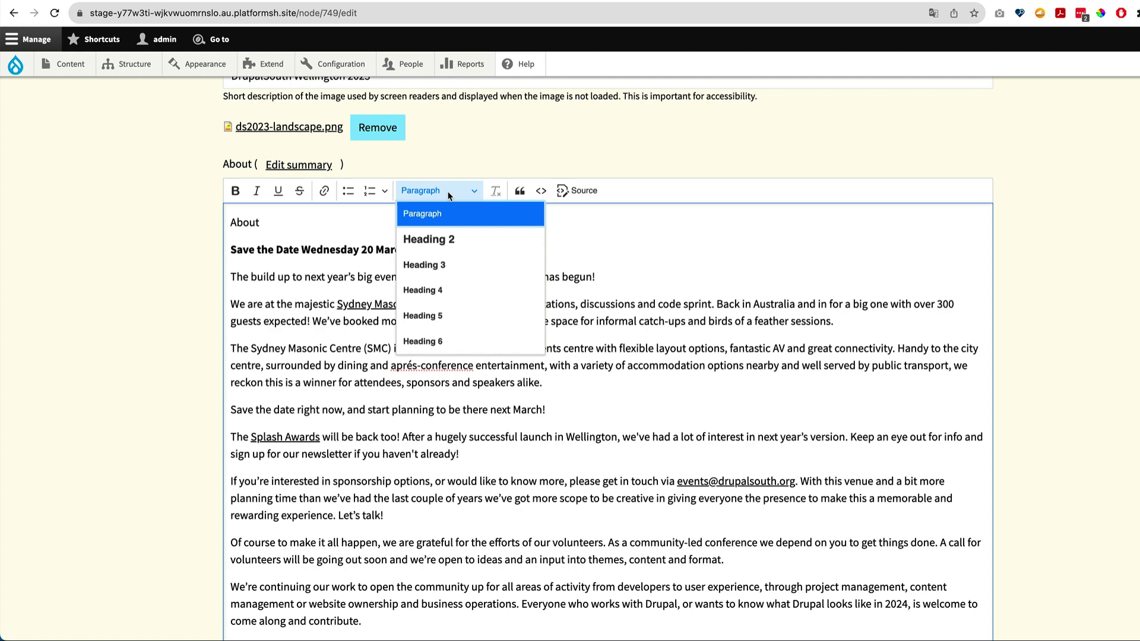
{"action": "left_click", "coordinate": [441, 262]}
Delete that heading line again so the date line leads the text.
{"action": "scroll", "coordinate": [436, 351], "scroll_direction": "down", "scroll_amount": 8}
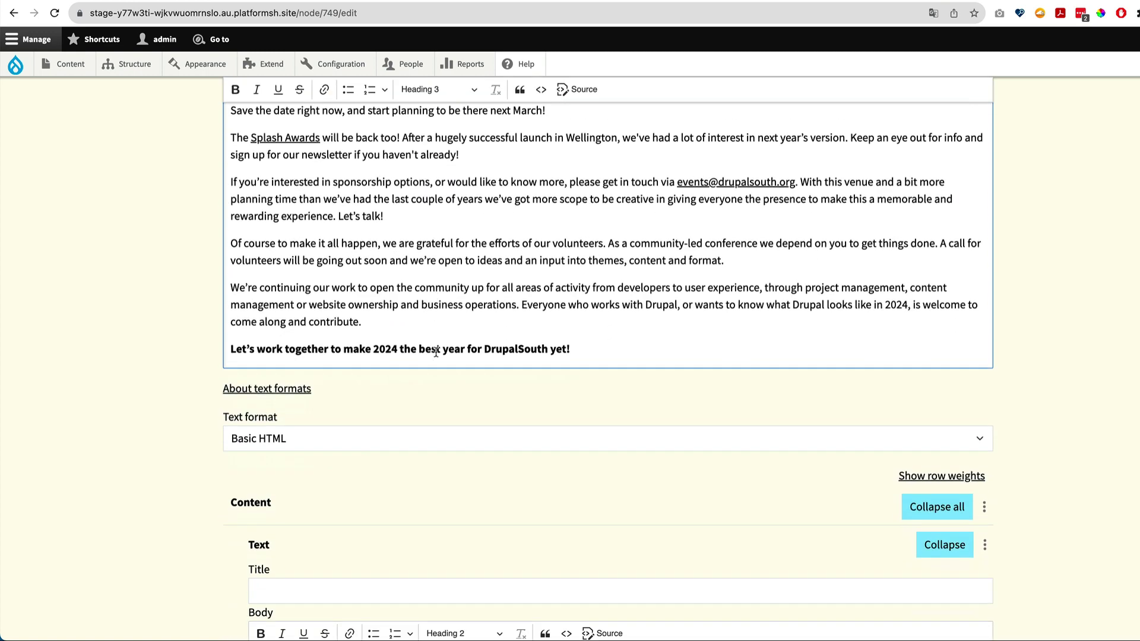
{"action": "scroll", "coordinate": [436, 351], "scroll_direction": "down", "scroll_amount": 5}
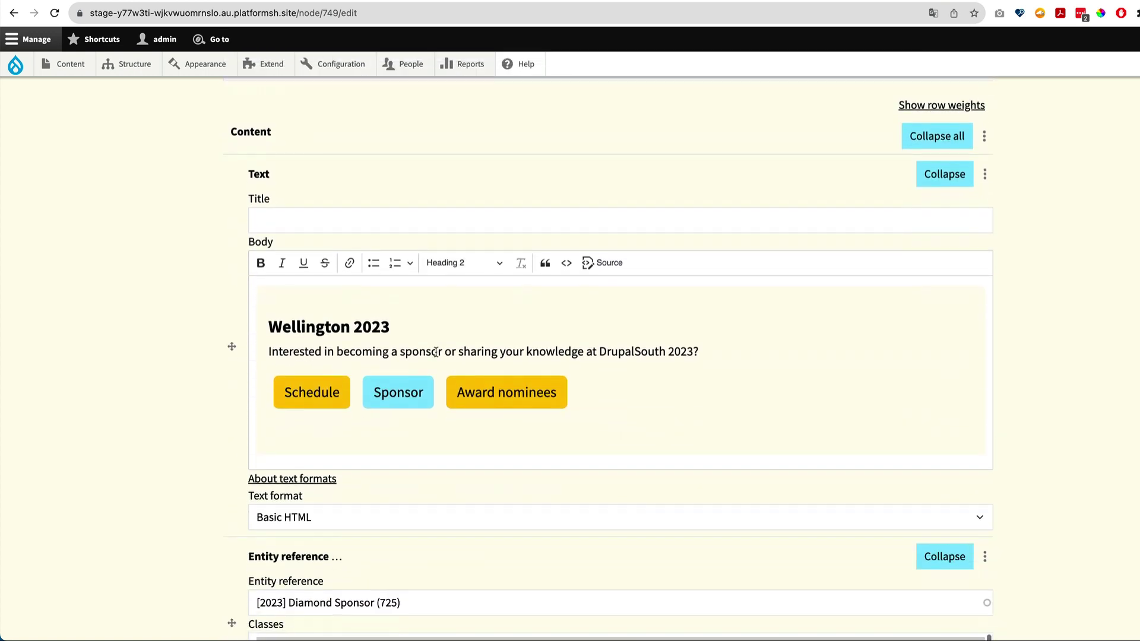
{"action": "scroll", "coordinate": [435, 352], "scroll_direction": "down", "scroll_amount": 3}
{"action": "scroll", "coordinate": [436, 352], "scroll_direction": "up", "scroll_amount": 15}
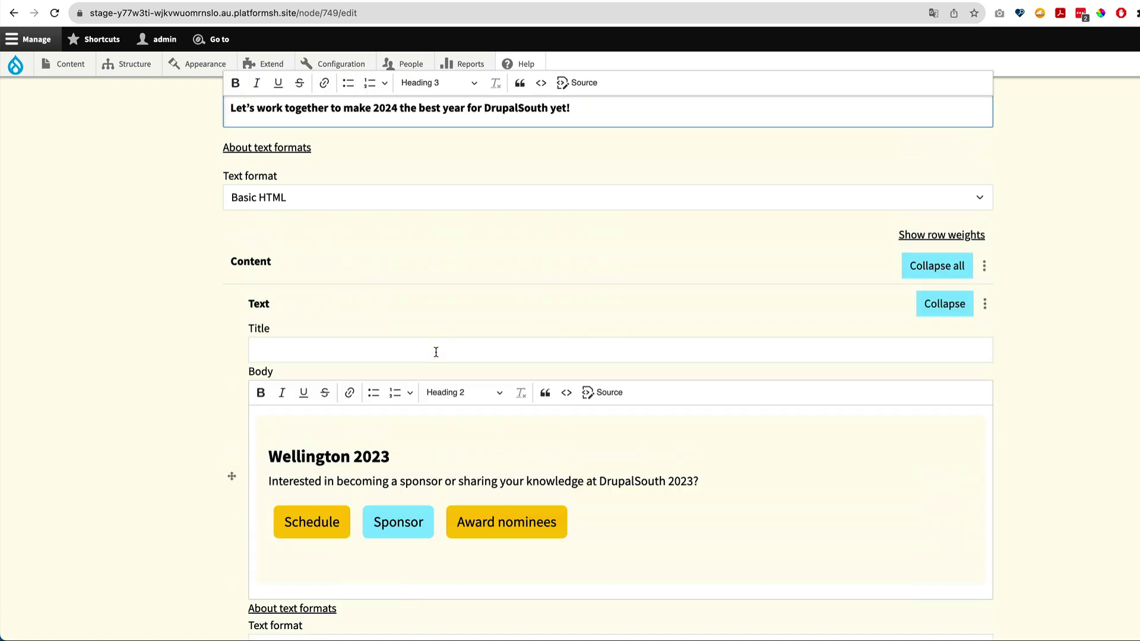
{"action": "scroll", "coordinate": [436, 352], "scroll_direction": "up", "scroll_amount": 1}
{"action": "scroll", "coordinate": [409, 255], "scroll_direction": "down", "scroll_amount": 1}
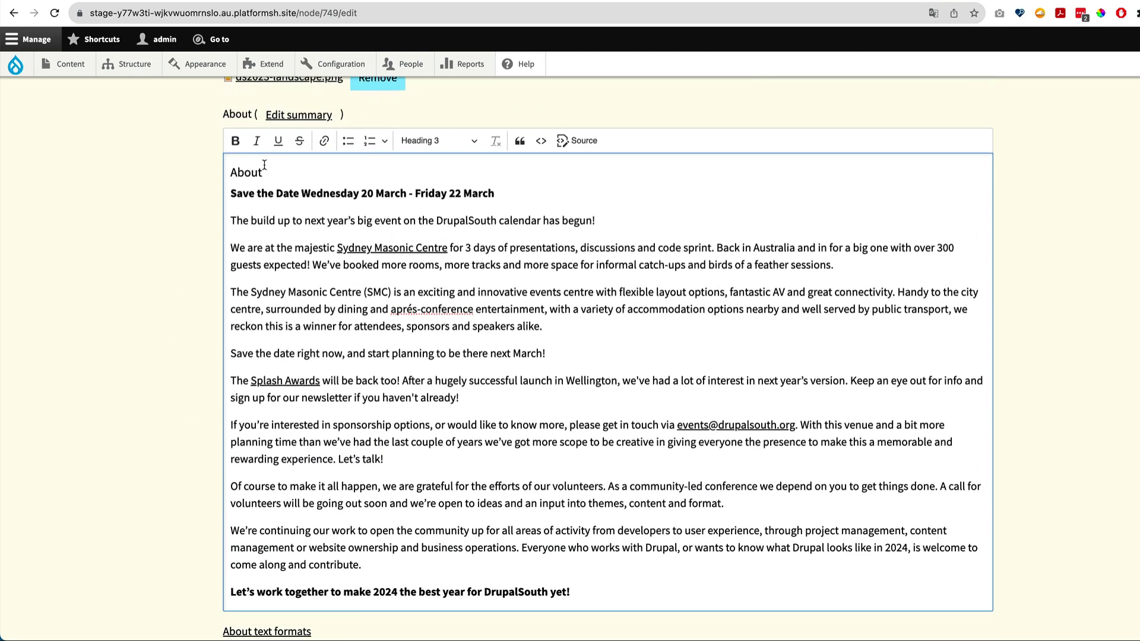
{"action": "left_click_drag", "start_coordinate": [265, 167], "coordinate": [187, 170]}
{"action": "key", "text": "BackSpace"}
{"action": "key", "text": "BackSpace"}
{"action": "key", "text": "Delete"}
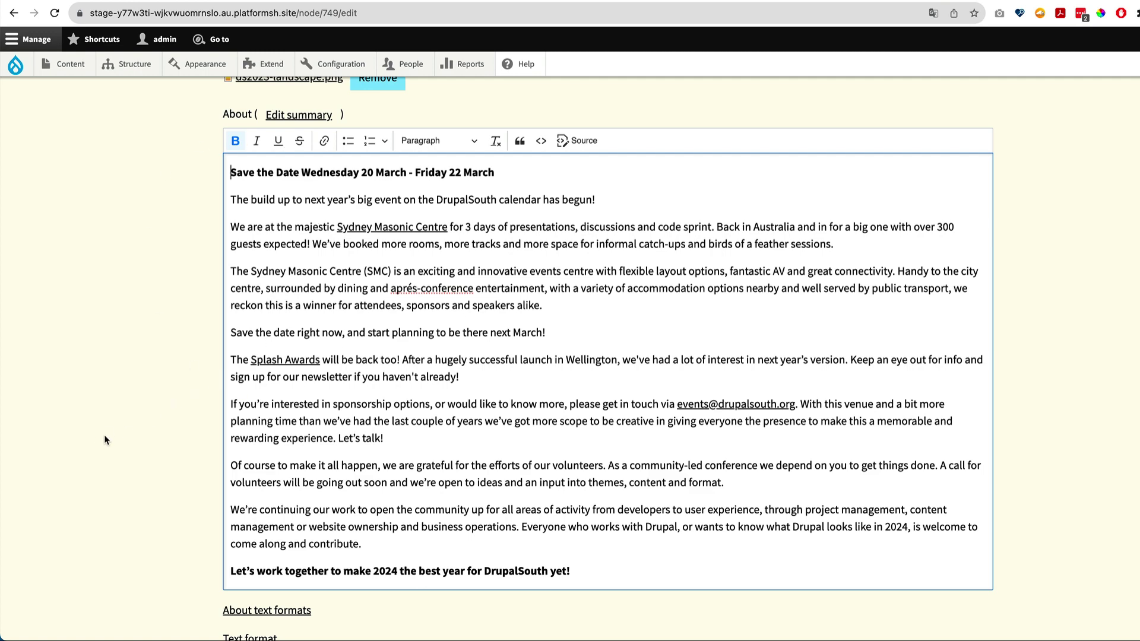
Cut the paragraphs from The Splash Awards onward, ending at the 'next March' paragraph.
{"action": "scroll", "coordinate": [104, 434], "scroll_direction": "down", "scroll_amount": 8}
{"action": "scroll", "coordinate": [105, 434], "scroll_direction": "down", "scroll_amount": 2}
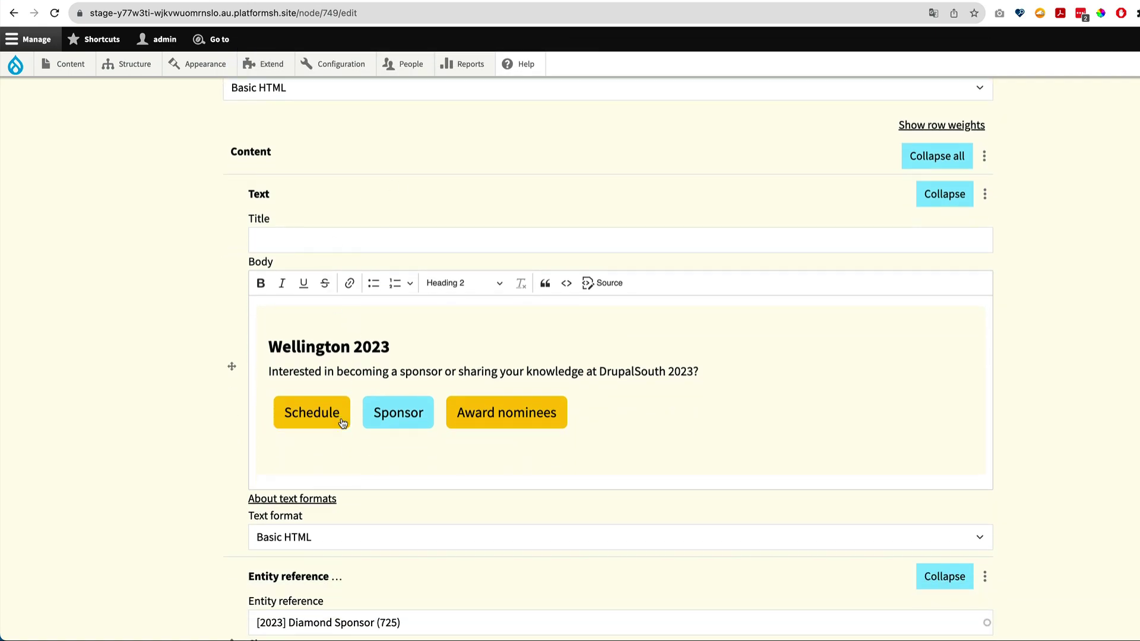
{"action": "scroll", "coordinate": [212, 415], "scroll_direction": "up", "scroll_amount": 14}
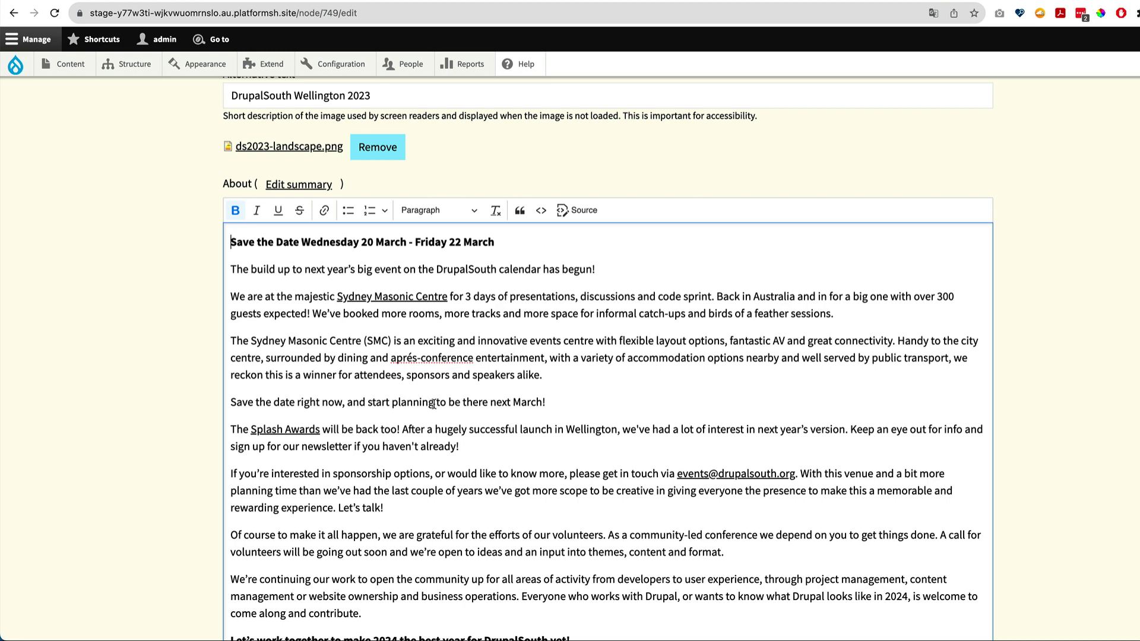
{"action": "scroll", "coordinate": [412, 375], "scroll_direction": "down", "scroll_amount": 3}
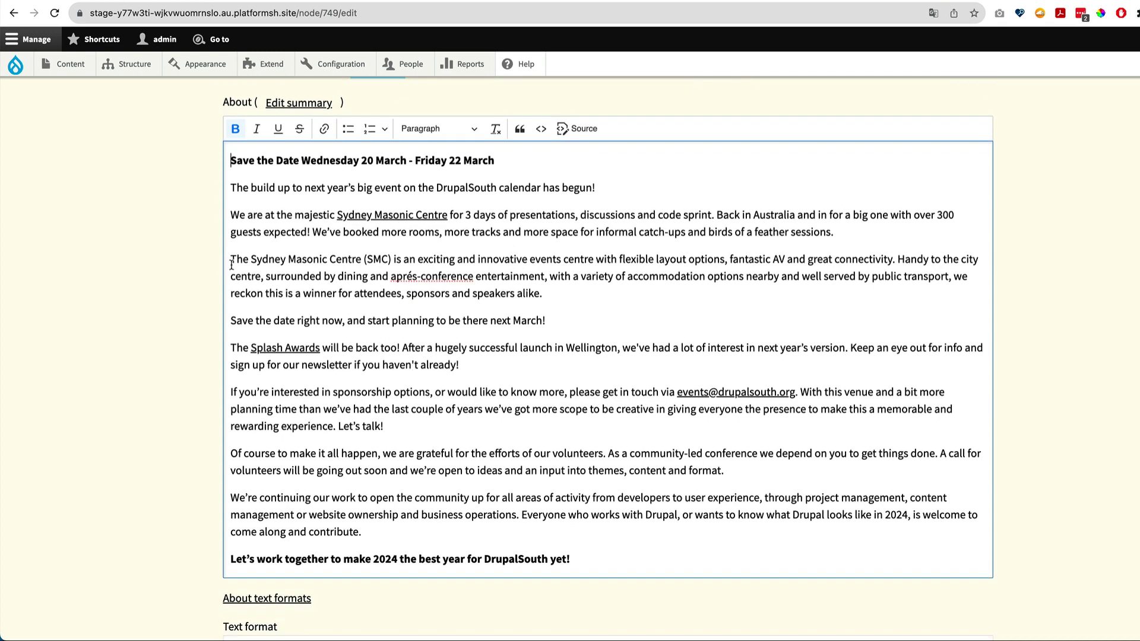
{"action": "left_click_drag", "start_coordinate": [228, 347], "coordinate": [645, 561]}
{"action": "key", "text": "super+c"}
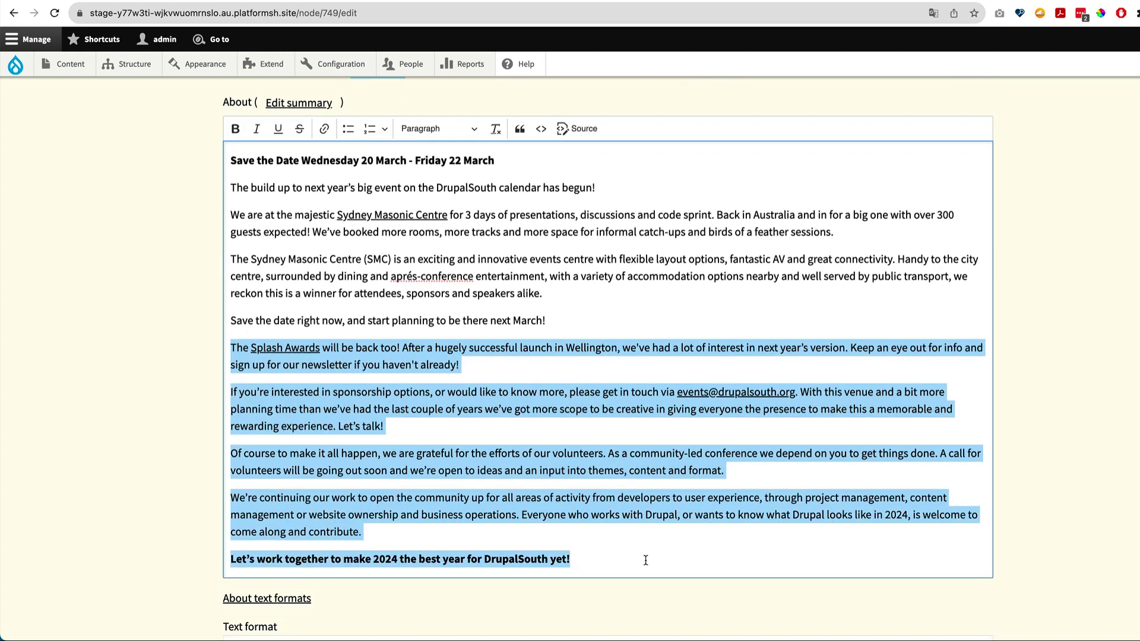
{"action": "key", "text": "BackSpace"}
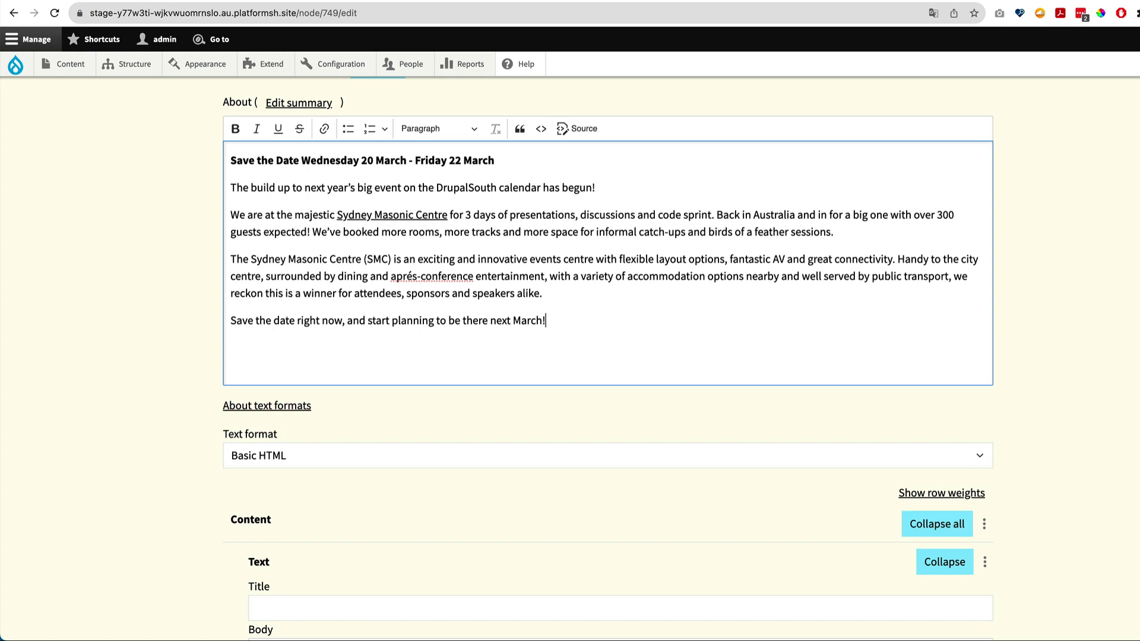
{"action": "scroll", "coordinate": [705, 486], "scroll_direction": "down", "scroll_amount": 6}
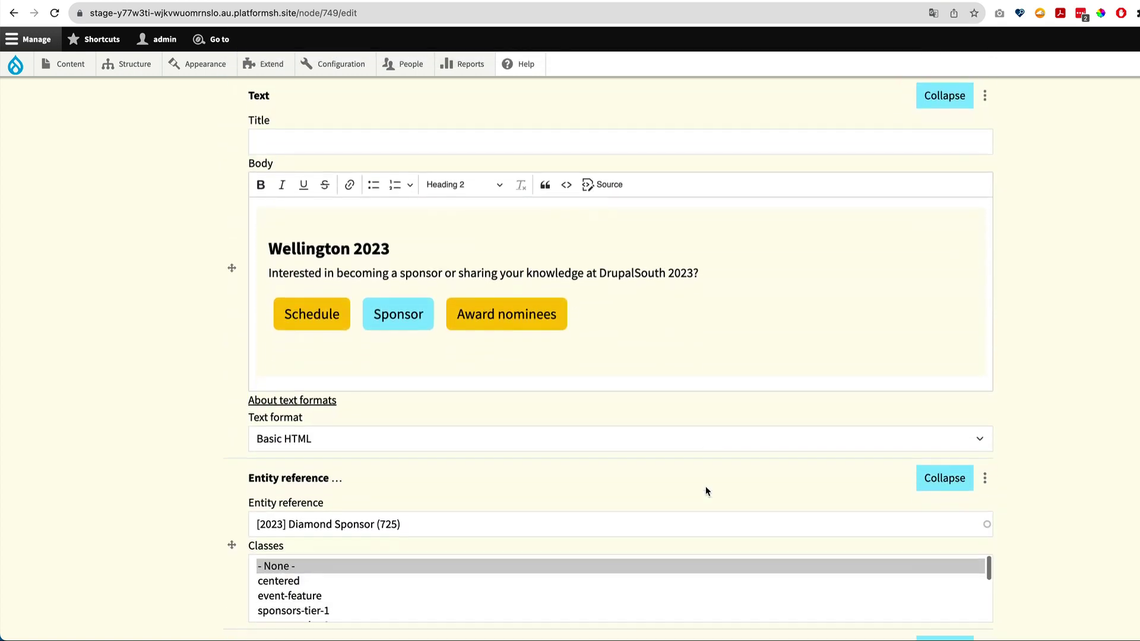
{"action": "scroll", "coordinate": [705, 491], "scroll_direction": "up", "scroll_amount": 3}
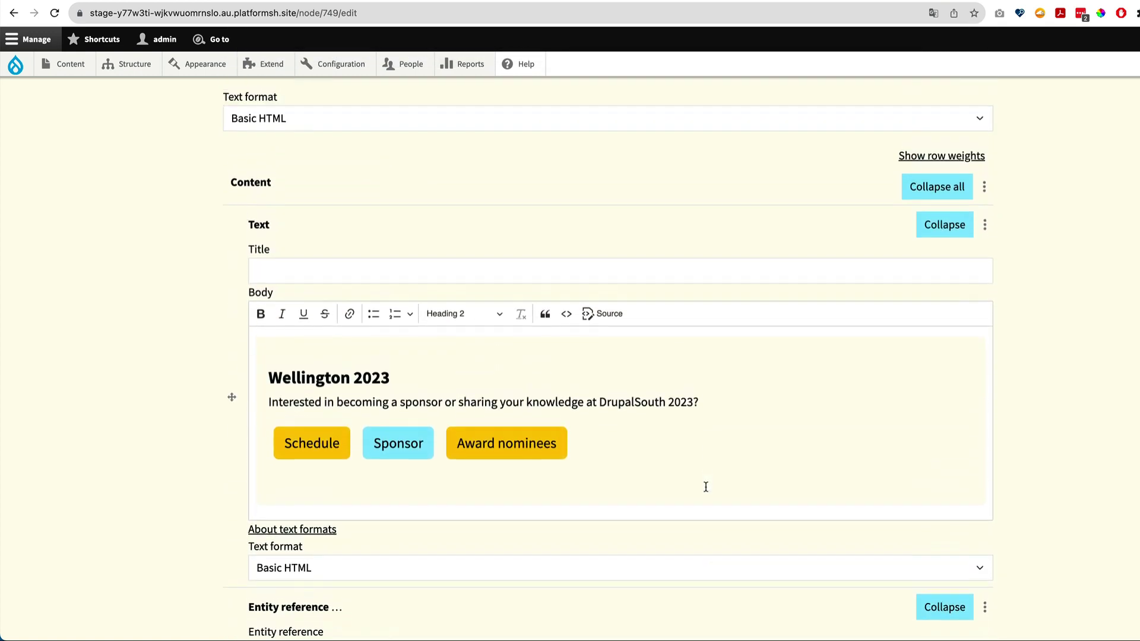
Duplicate the Wellington 2023 Text paragraph in Content.
{"action": "left_click", "coordinate": [984, 231]}
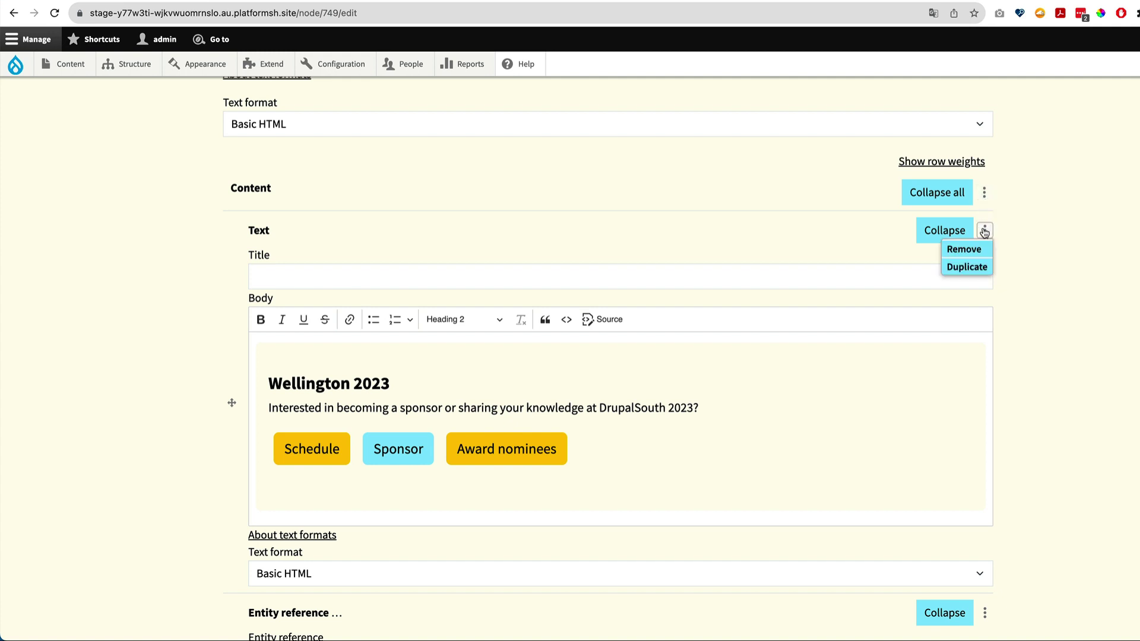
{"action": "left_click", "coordinate": [968, 269]}
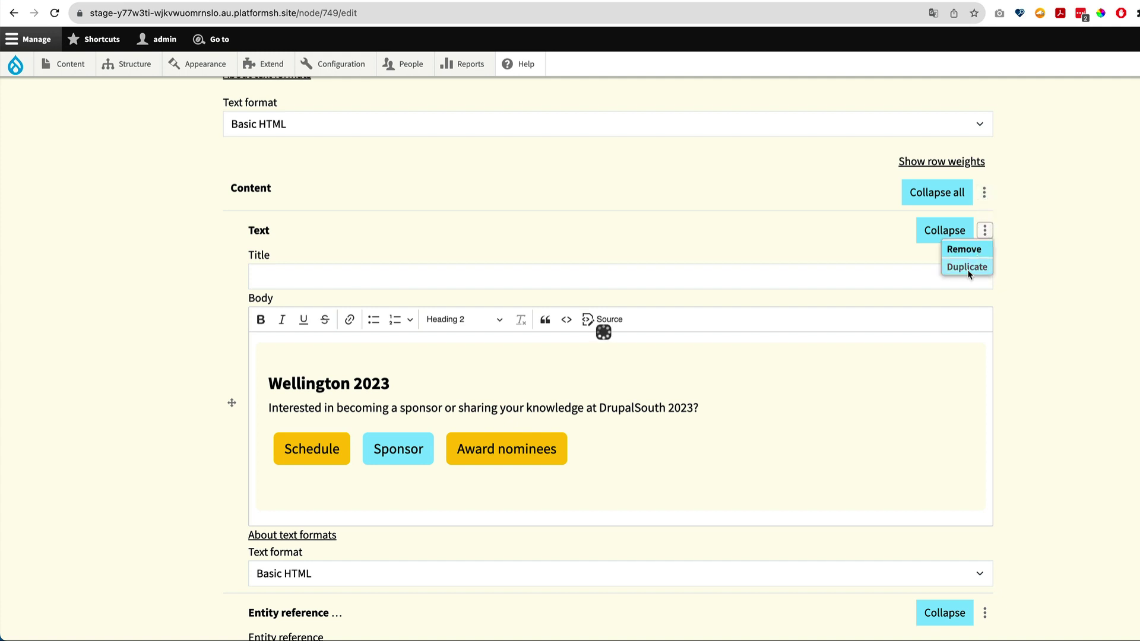
{"action": "scroll", "coordinate": [871, 429], "scroll_direction": "down", "scroll_amount": 5}
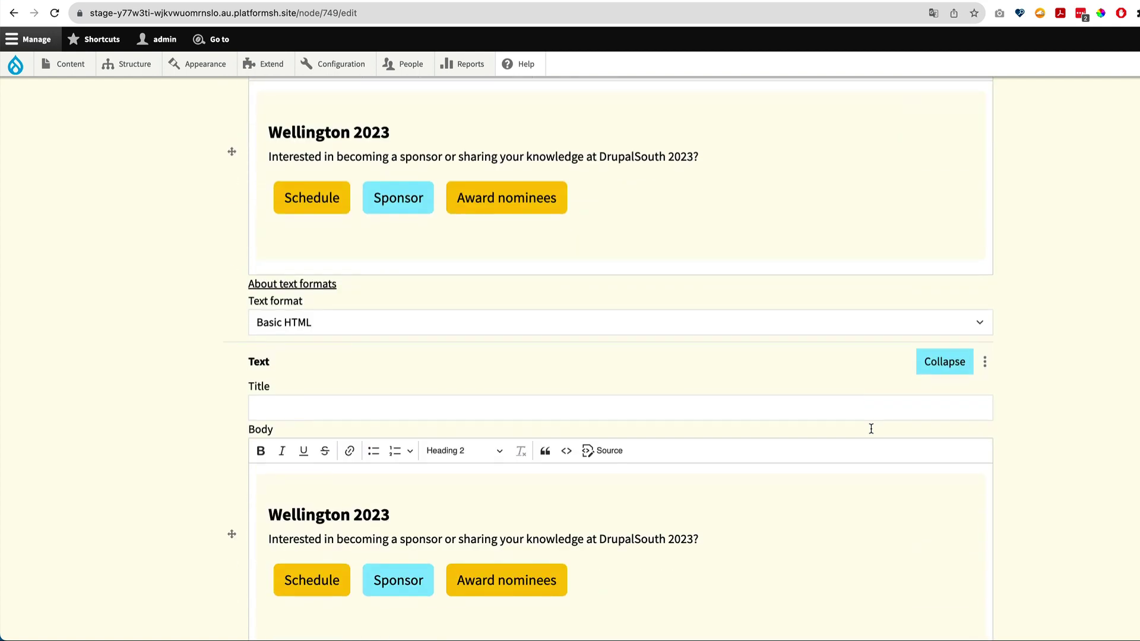
{"action": "scroll", "coordinate": [683, 287], "scroll_direction": "up", "scroll_amount": 4}
Clear the first copy's HTML and paste in the Splash Awards through 'best year for DrupalSouth yet!' paragraphs.
{"action": "left_click", "coordinate": [605, 254]}
{"action": "key", "text": "super+a"}
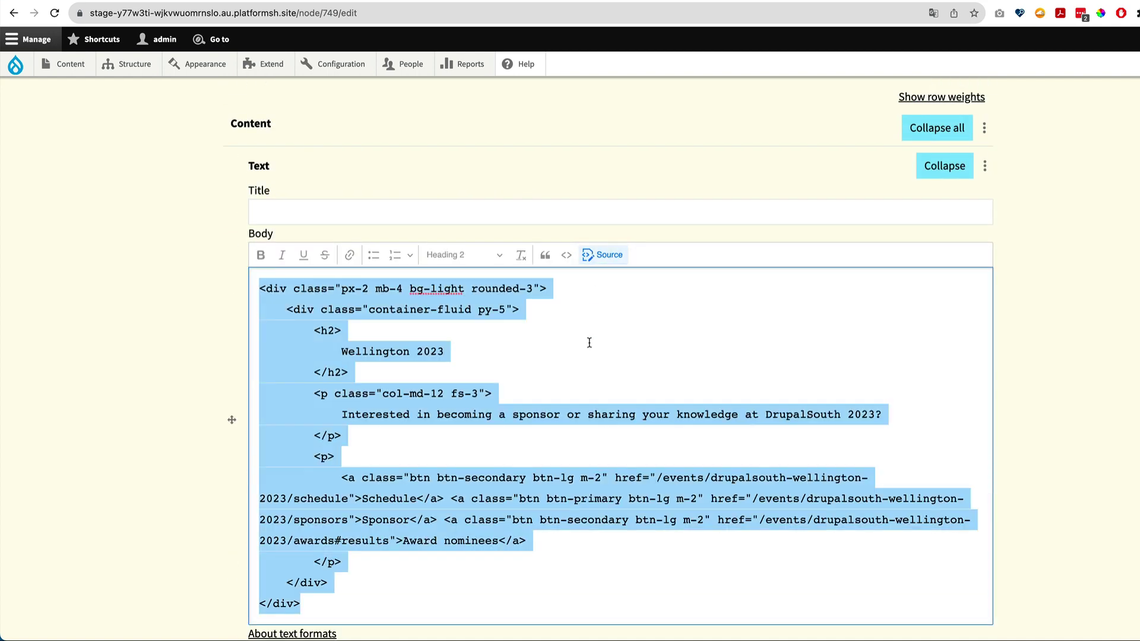
{"action": "key", "text": "BackSpace"}
{"action": "left_click", "coordinate": [599, 256]}
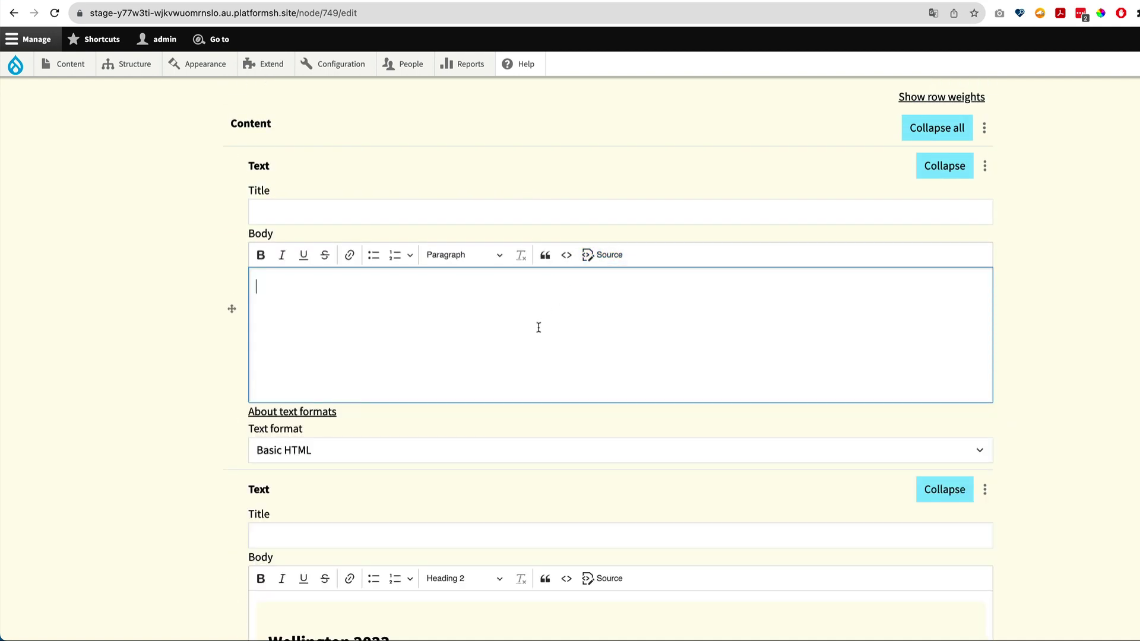
{"action": "key", "text": "super+v"}
{"action": "scroll", "coordinate": [145, 250], "scroll_direction": "up", "scroll_amount": 10}
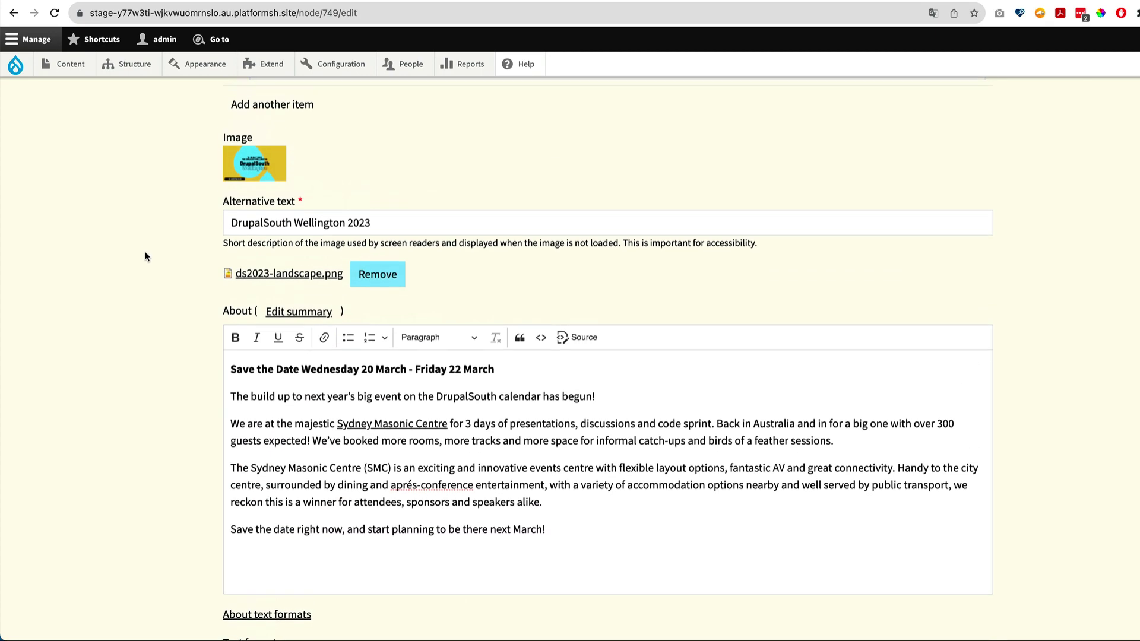
{"action": "scroll", "coordinate": [196, 454], "scroll_direction": "down", "scroll_amount": 8}
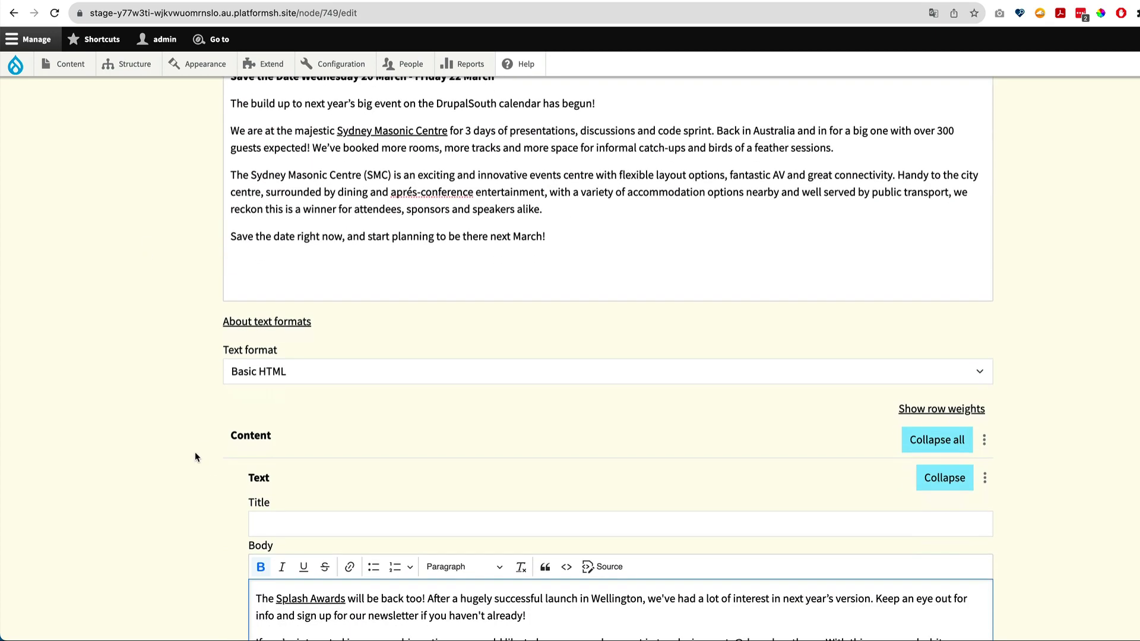
{"action": "scroll", "coordinate": [318, 516], "scroll_direction": "down", "scroll_amount": 2}
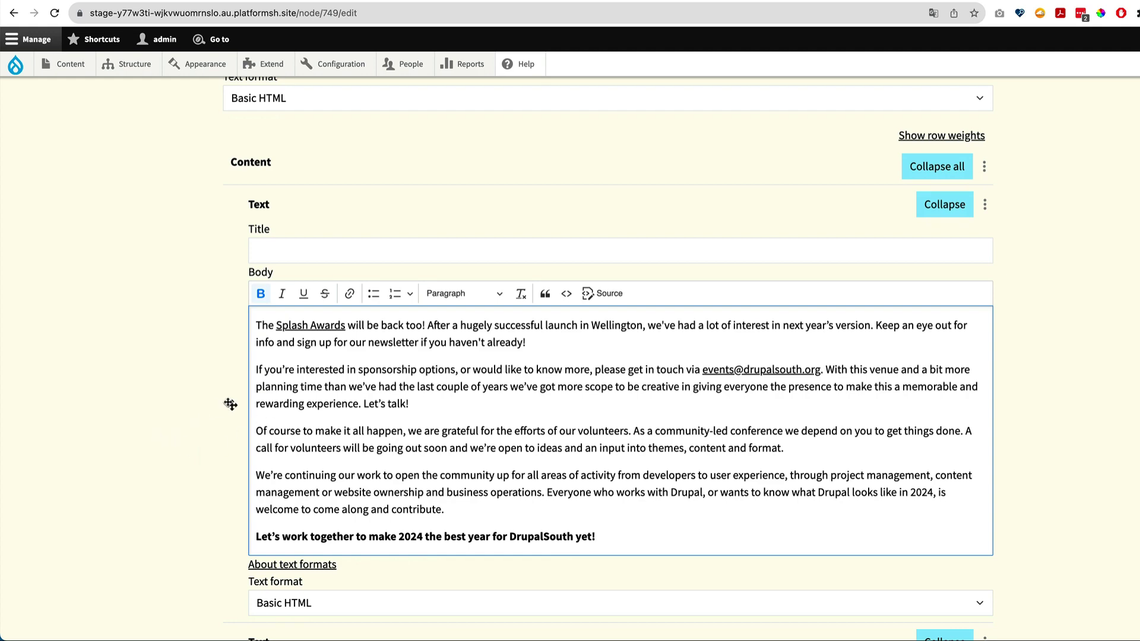
{"action": "scroll", "coordinate": [224, 469], "scroll_direction": "down", "scroll_amount": 2}
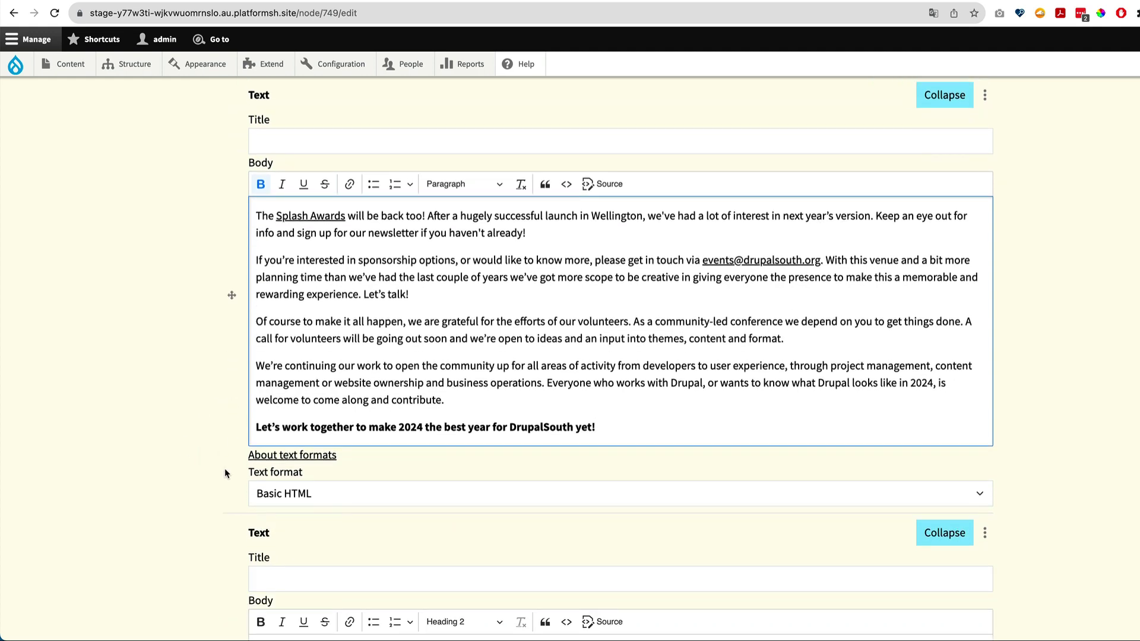
{"action": "scroll", "coordinate": [225, 468], "scroll_direction": "down", "scroll_amount": 7}
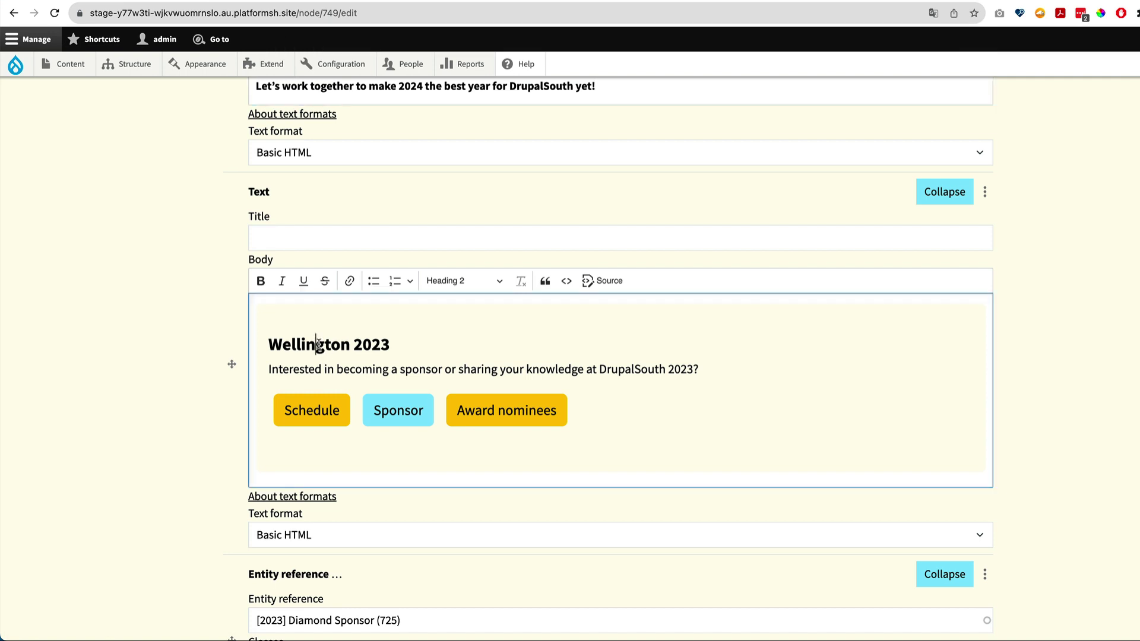
Change the duplicated block's heading from Wellington 2023 to Sydney 2024.
{"action": "double_click", "coordinate": [319, 344]}
{"action": "type", "text": "Sydney"}
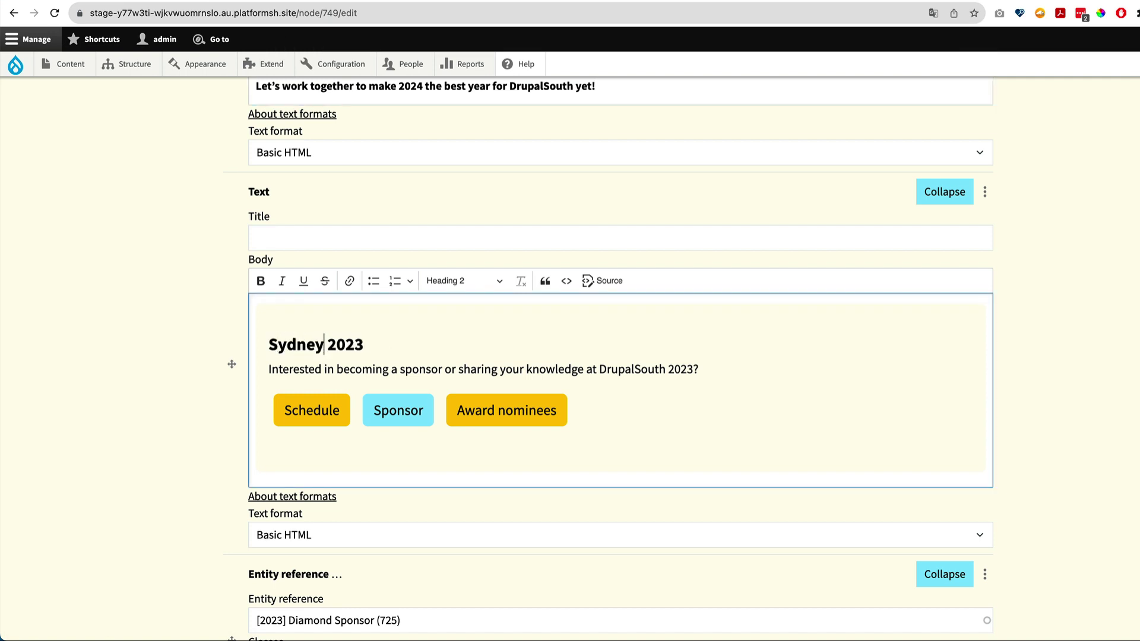
{"action": "left_click", "coordinate": [365, 349]}
{"action": "key", "text": "BackSpace"}
{"action": "type", "text": "4"}
Inspect the block's HTML source, checking the col-md-12 fs-3 and outer block classes.
{"action": "left_click", "coordinate": [620, 283]}
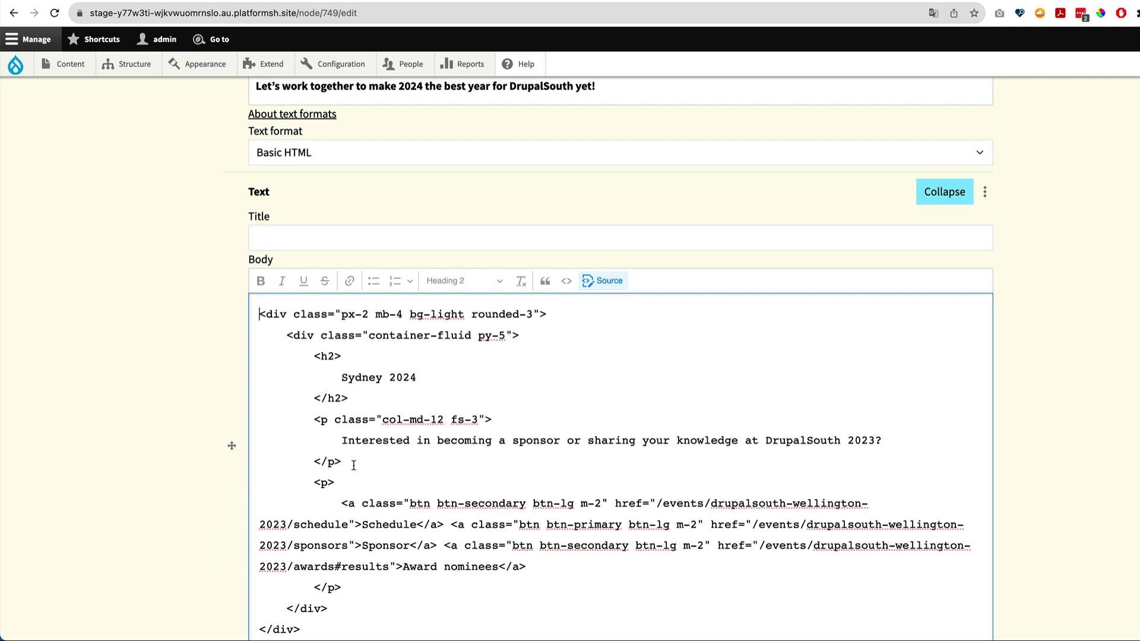
{"action": "left_click_drag", "start_coordinate": [381, 420], "coordinate": [476, 412]}
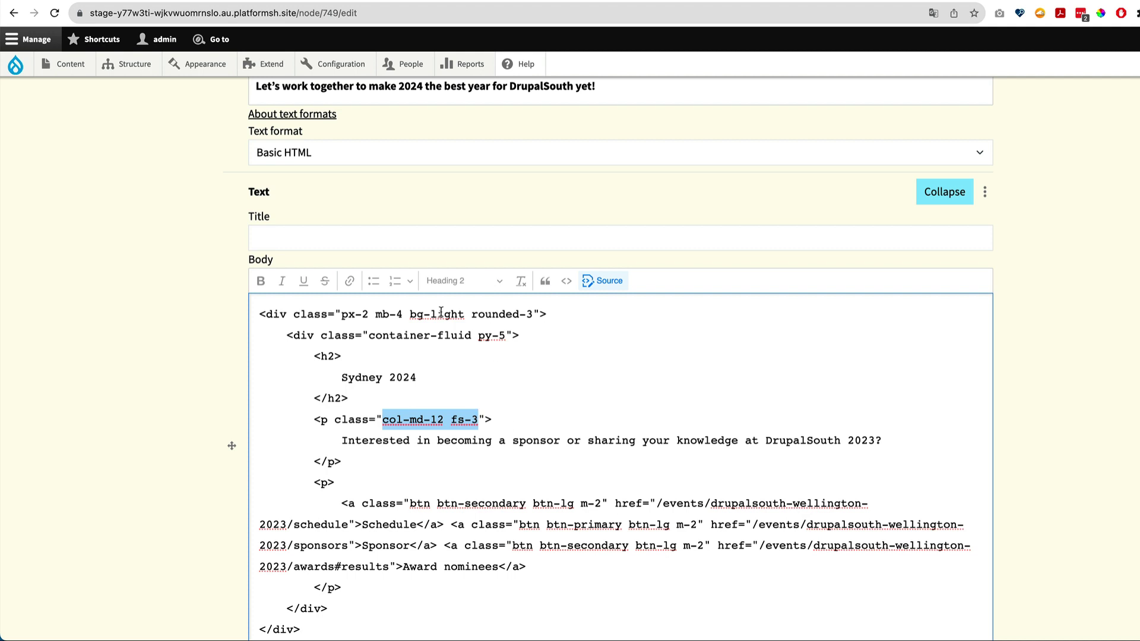
{"action": "left_click_drag", "start_coordinate": [537, 313], "coordinate": [341, 313]}
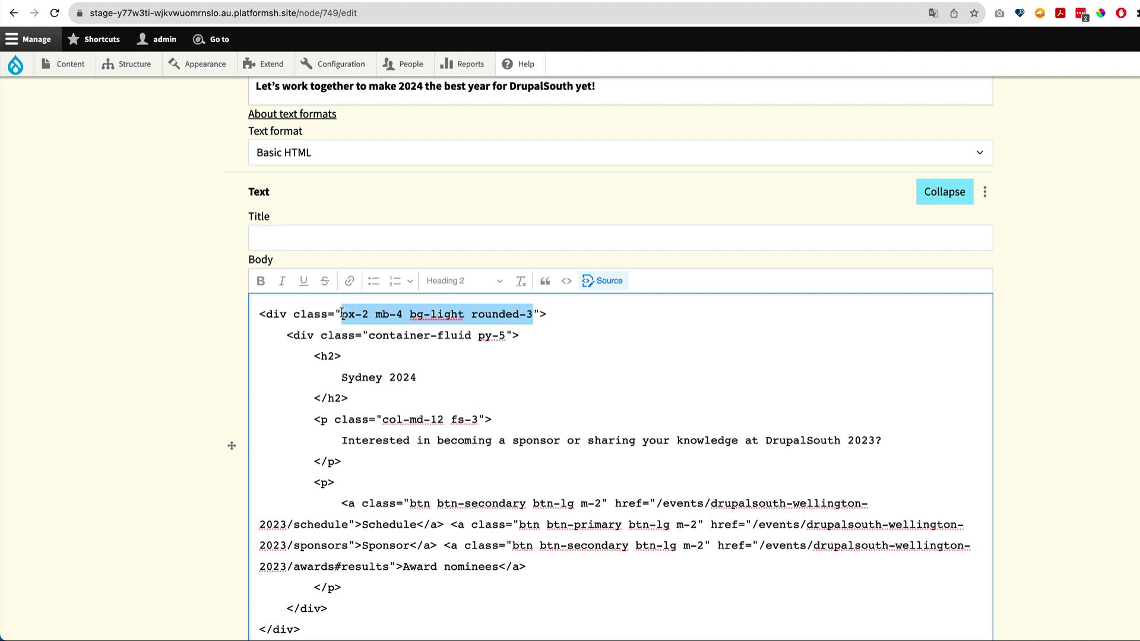
{"action": "left_click", "coordinate": [601, 283]}
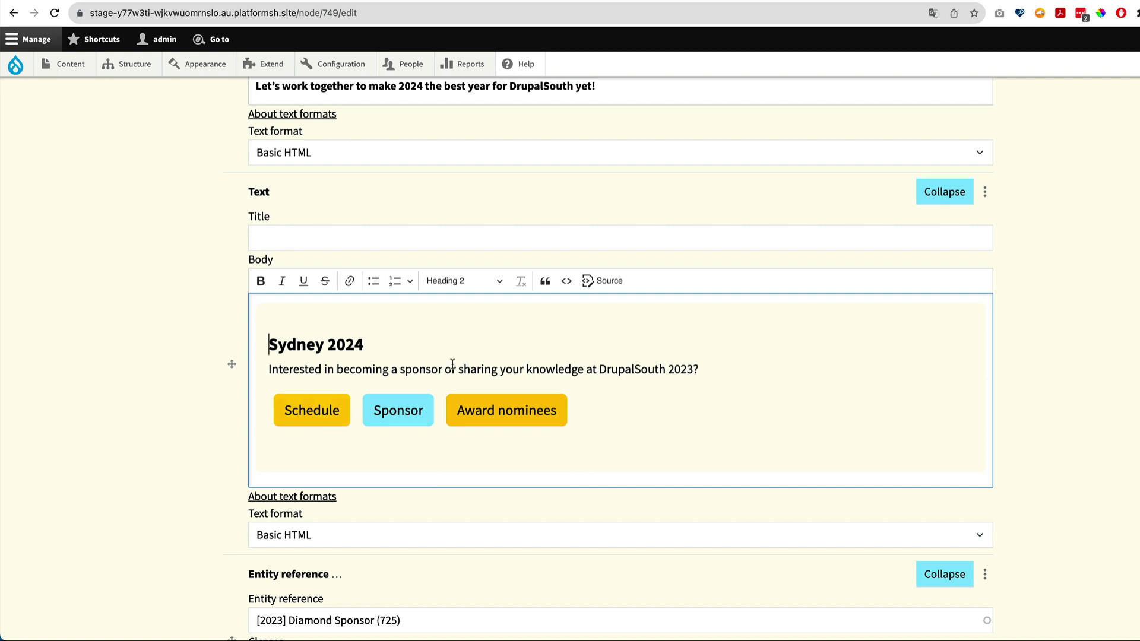
Check the btn- style classes on the Schedule, Sponsor and Award nominees links, then return to the preview.
{"action": "left_click", "coordinate": [605, 283]}
{"action": "scroll", "coordinate": [538, 467], "scroll_direction": "down", "scroll_amount": 3}
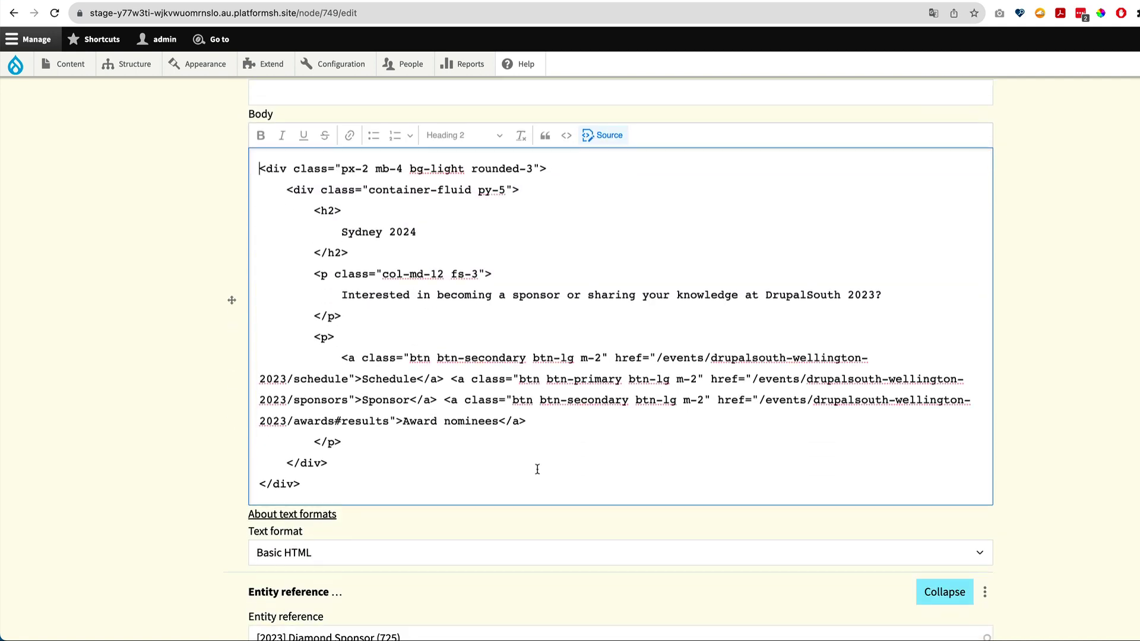
{"action": "double_click", "coordinate": [500, 358]}
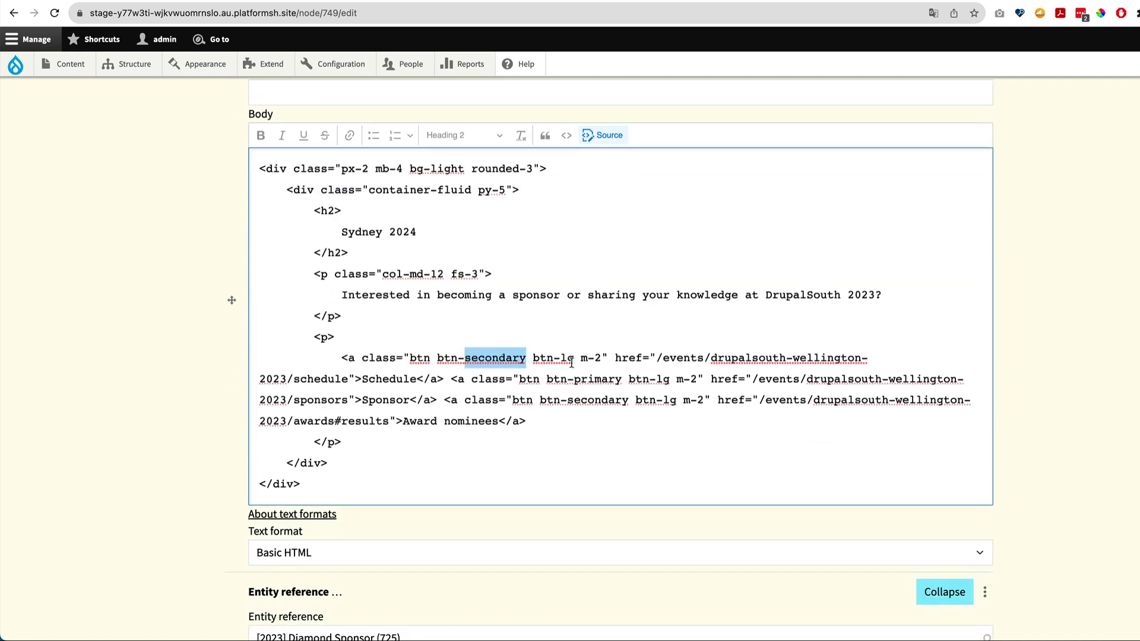
{"action": "double_click", "coordinate": [598, 379]}
{"action": "double_click", "coordinate": [597, 399]}
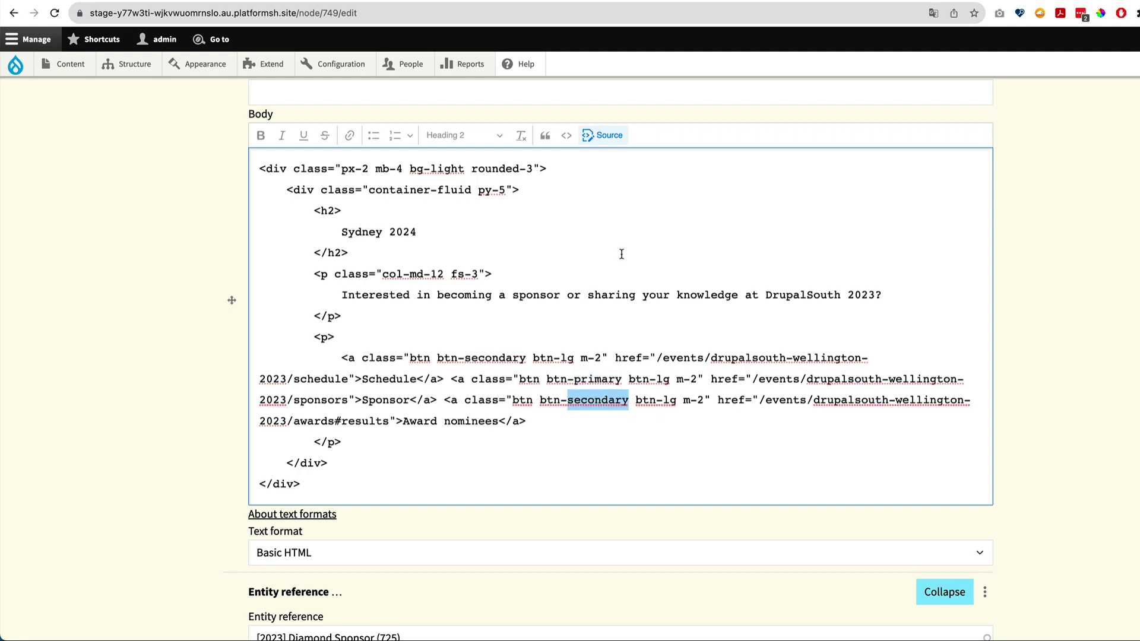
{"action": "left_click", "coordinate": [610, 135]}
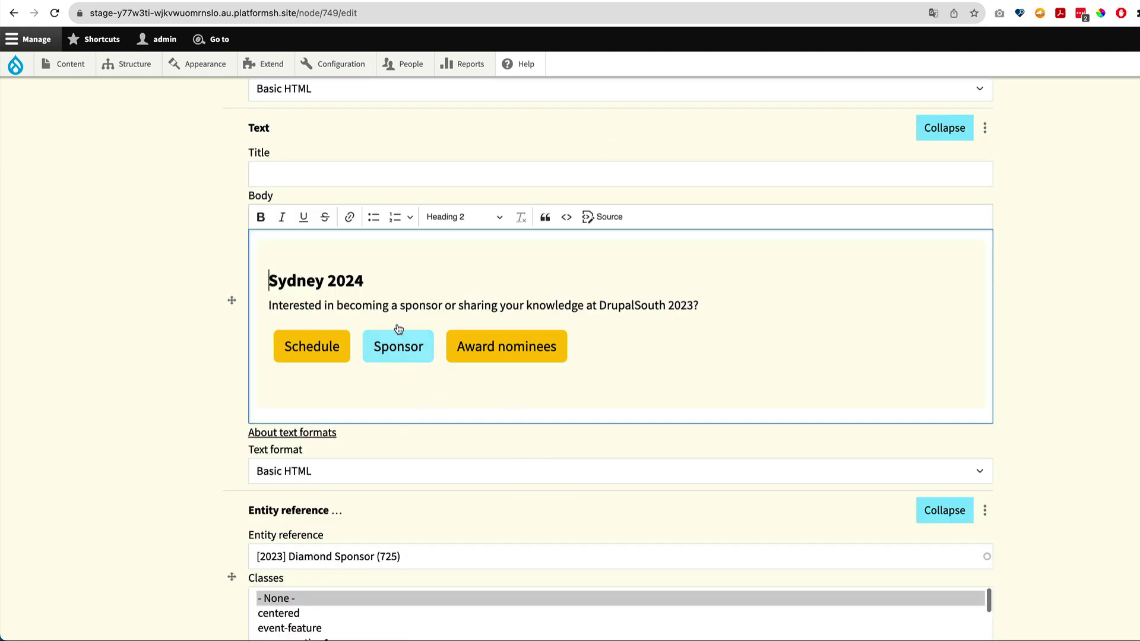
{"action": "key", "text": "ctrl+t"}
Search 'bootstrap5 buttons' and open the Buttons · Bootstrap v5.2 documentation.
{"action": "type", "text": "b"}
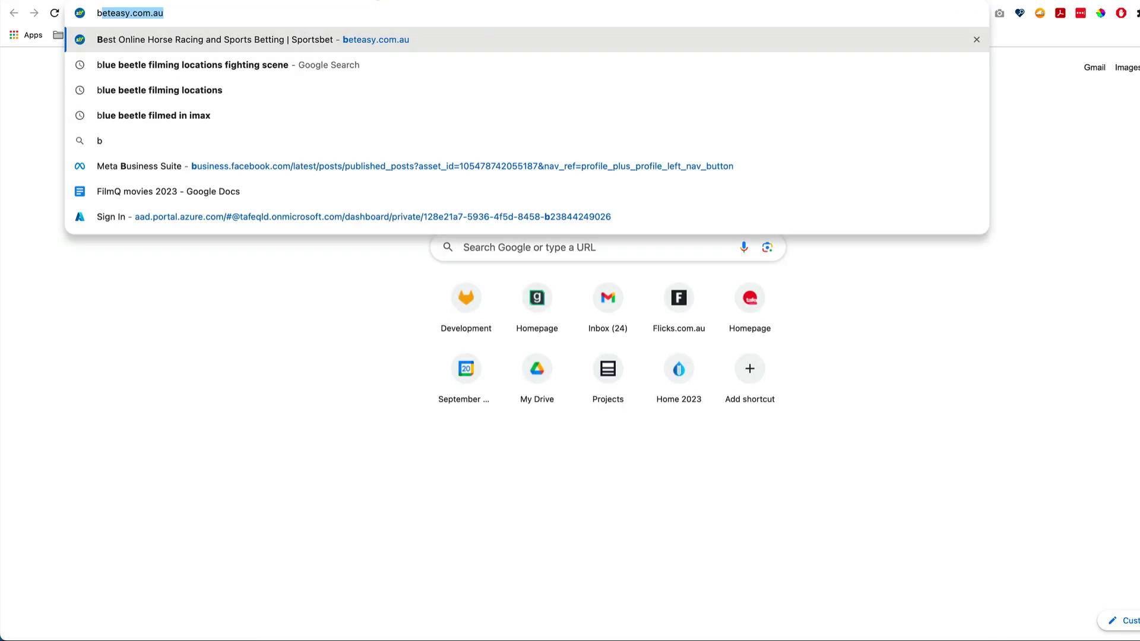
{"action": "type", "text": "ootstrap5"}
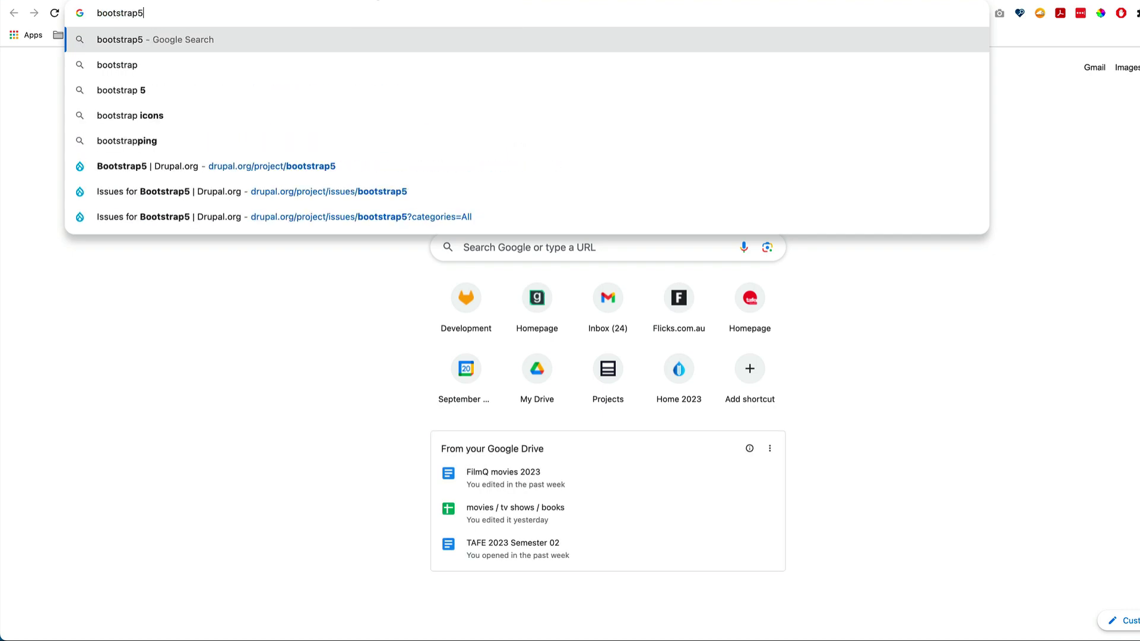
{"action": "type", "text": " buttons"}
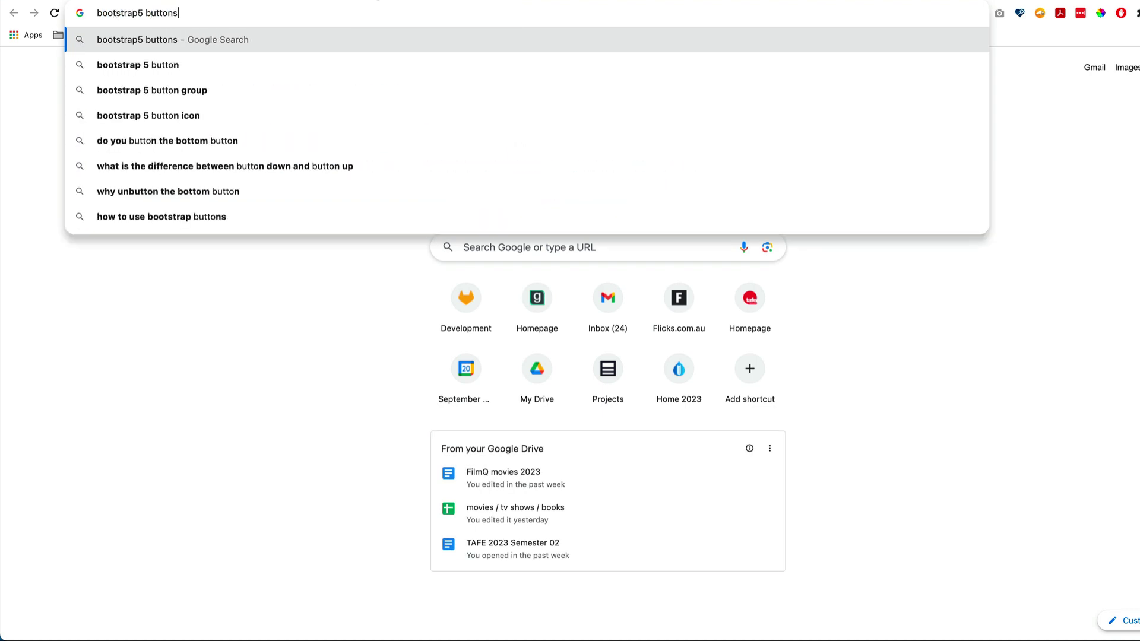
{"action": "key", "text": "Return"}
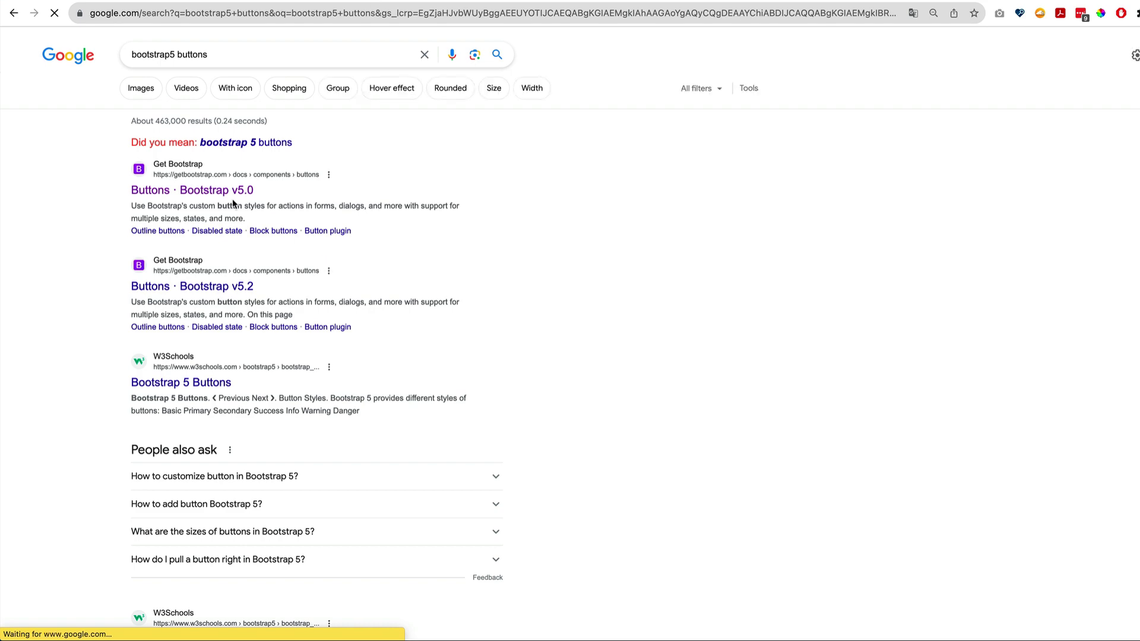
{"action": "left_click", "coordinate": [177, 286]}
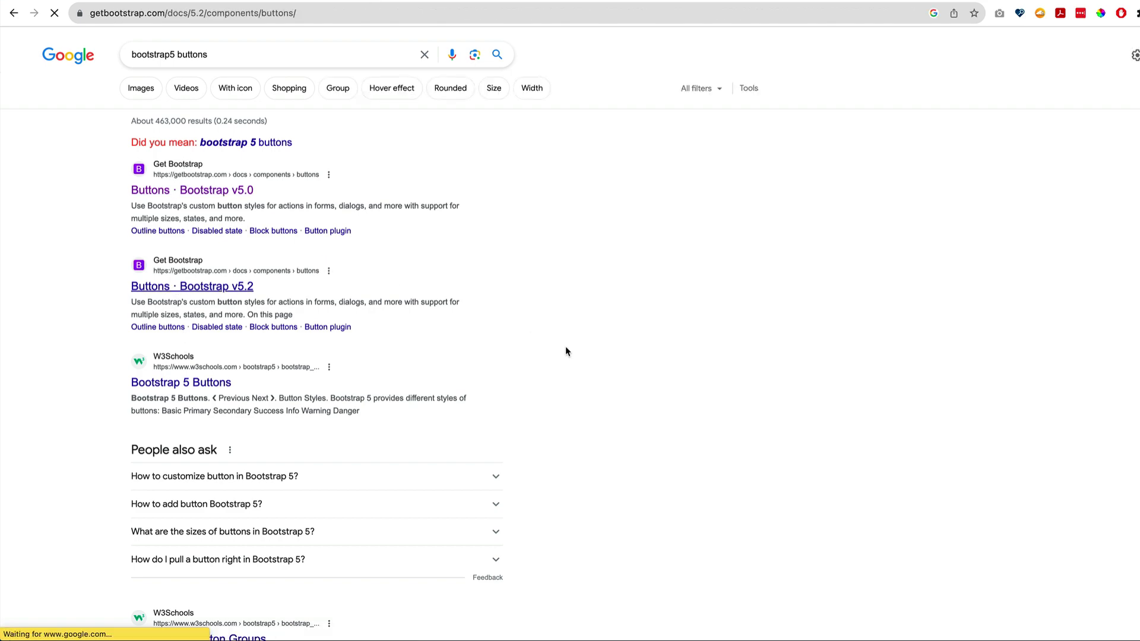
Review the btn-danger, btn-warning and btn-info class names in the button examples.
{"action": "scroll", "coordinate": [596, 366], "scroll_direction": "down", "scroll_amount": 3}
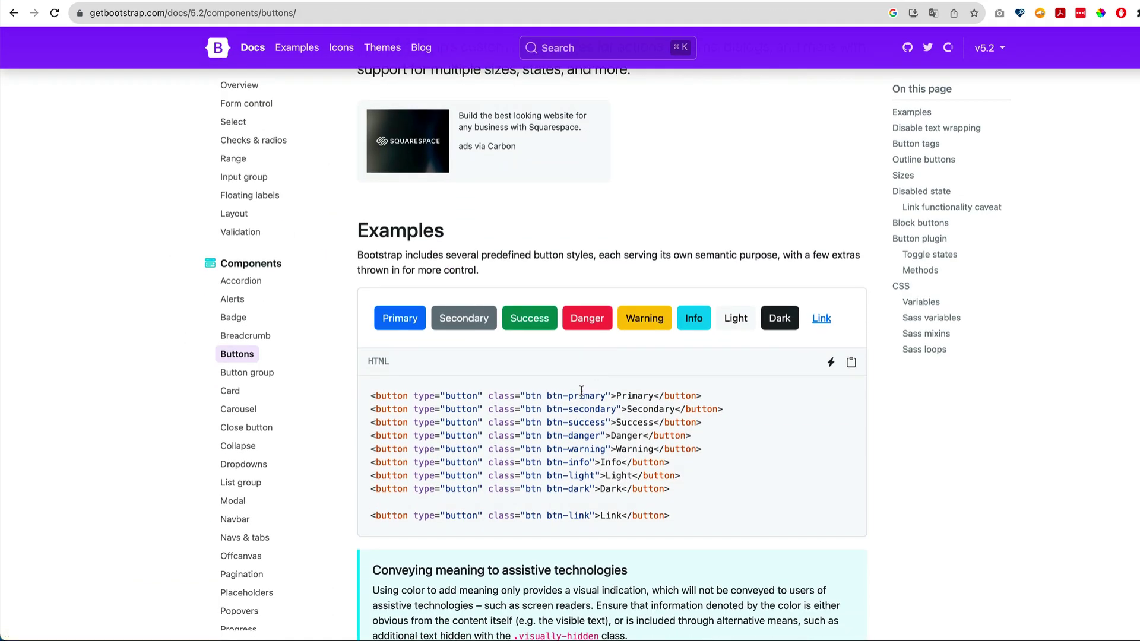
{"action": "double_click", "coordinate": [581, 437]}
{"action": "scroll", "coordinate": [619, 509], "scroll_direction": "down", "scroll_amount": 1}
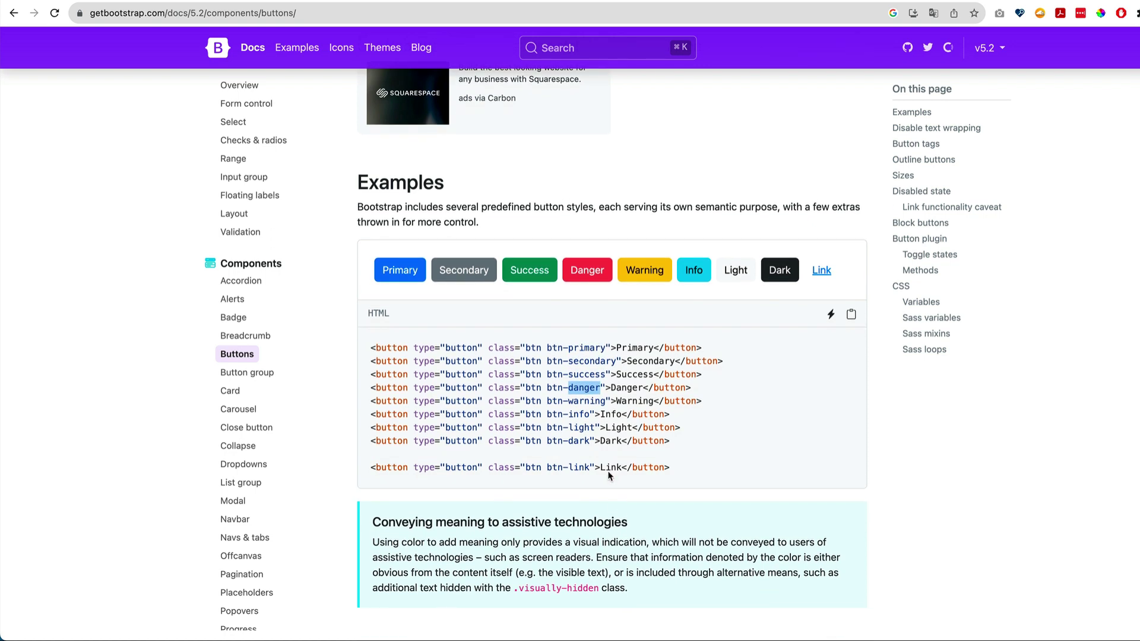
{"action": "double_click", "coordinate": [583, 397]}
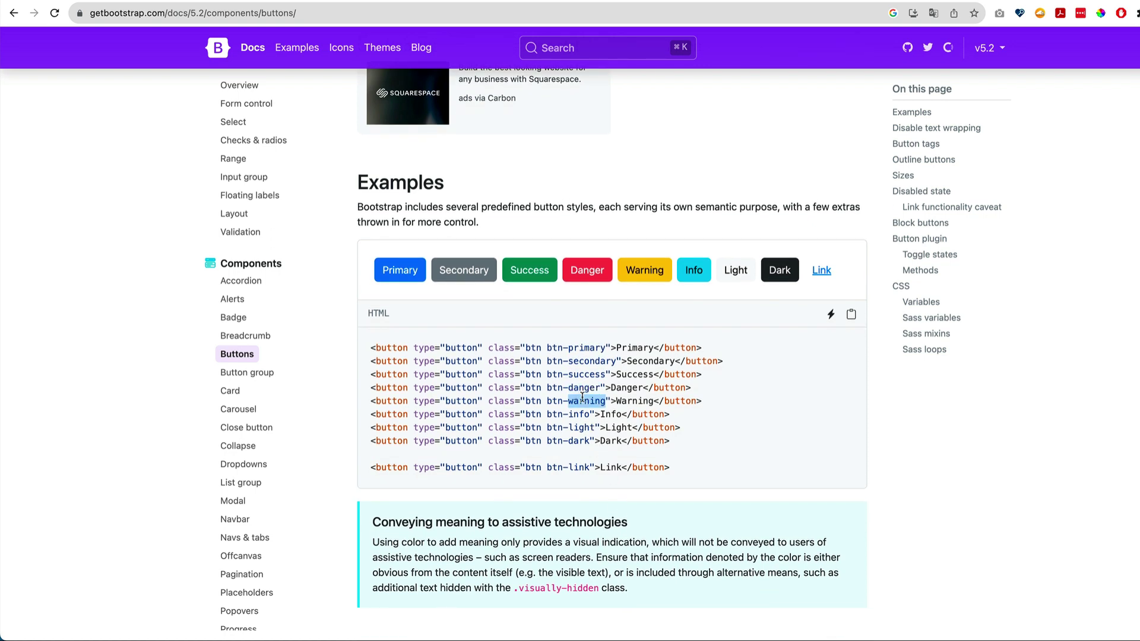
{"action": "scroll", "coordinate": [582, 397], "scroll_direction": "up", "scroll_amount": 1}
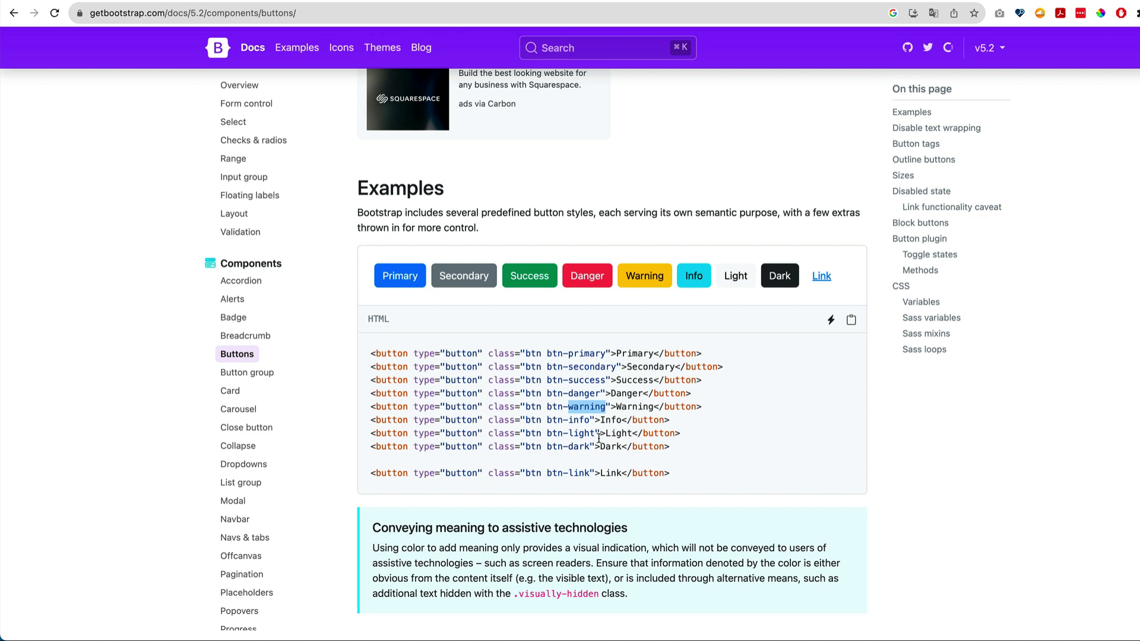
{"action": "double_click", "coordinate": [579, 419]}
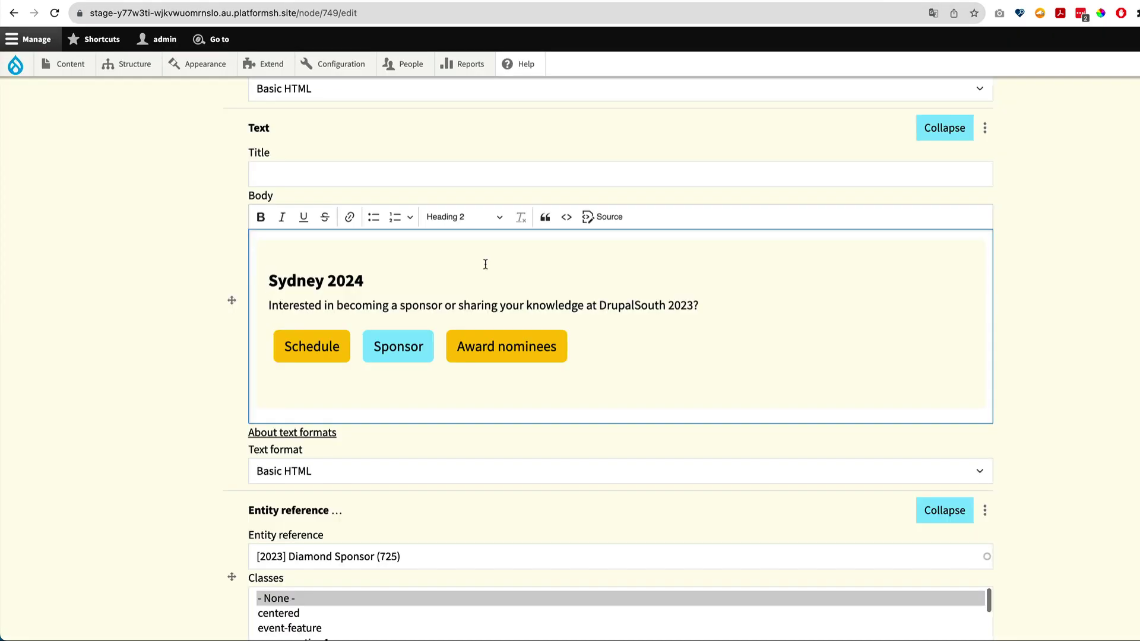
Change the Award nominees and Schedule links' btn-secondary class to btn-info and preview the result.
{"action": "left_click", "coordinate": [606, 218]}
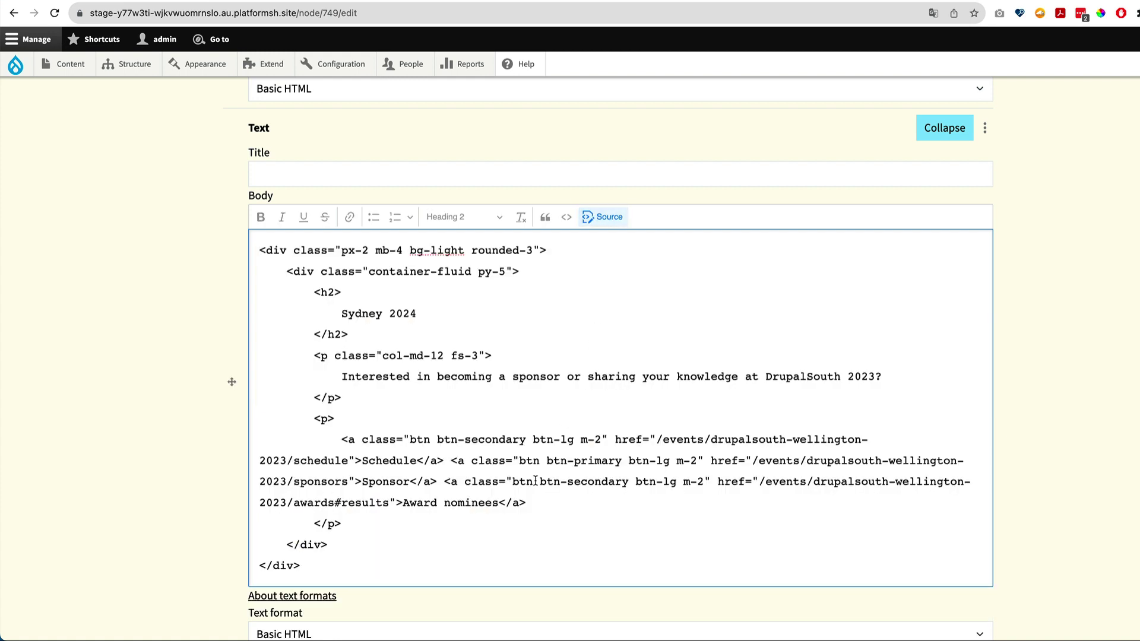
{"action": "double_click", "coordinate": [595, 483]}
{"action": "type", "text": "btn-info"}
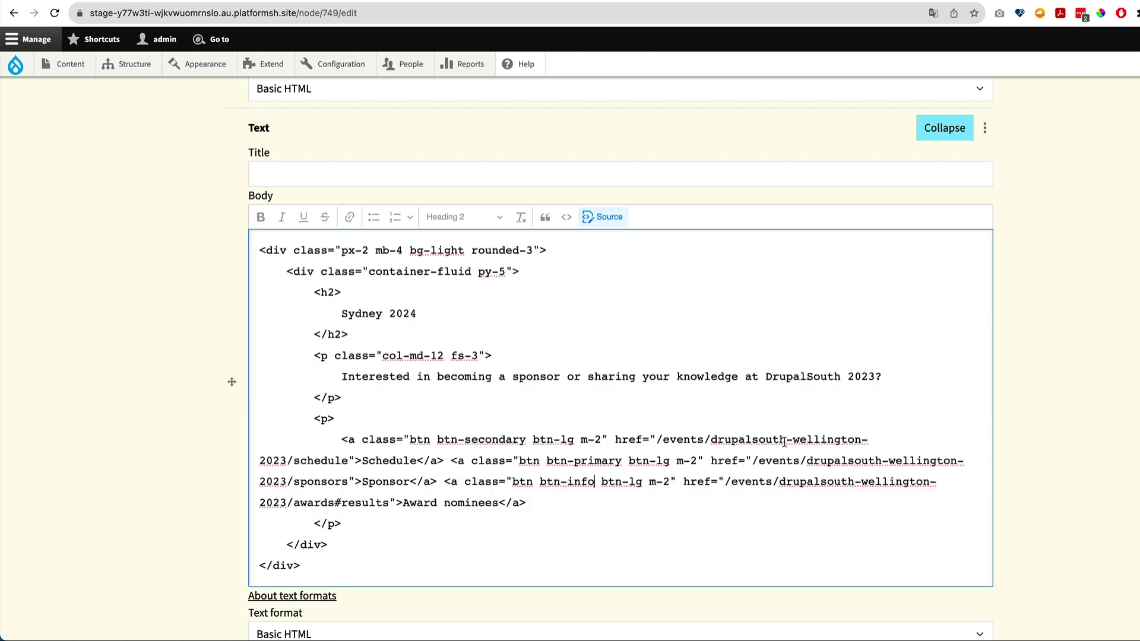
{"action": "double_click", "coordinate": [502, 442]}
{"action": "type", "text": "btn-info"}
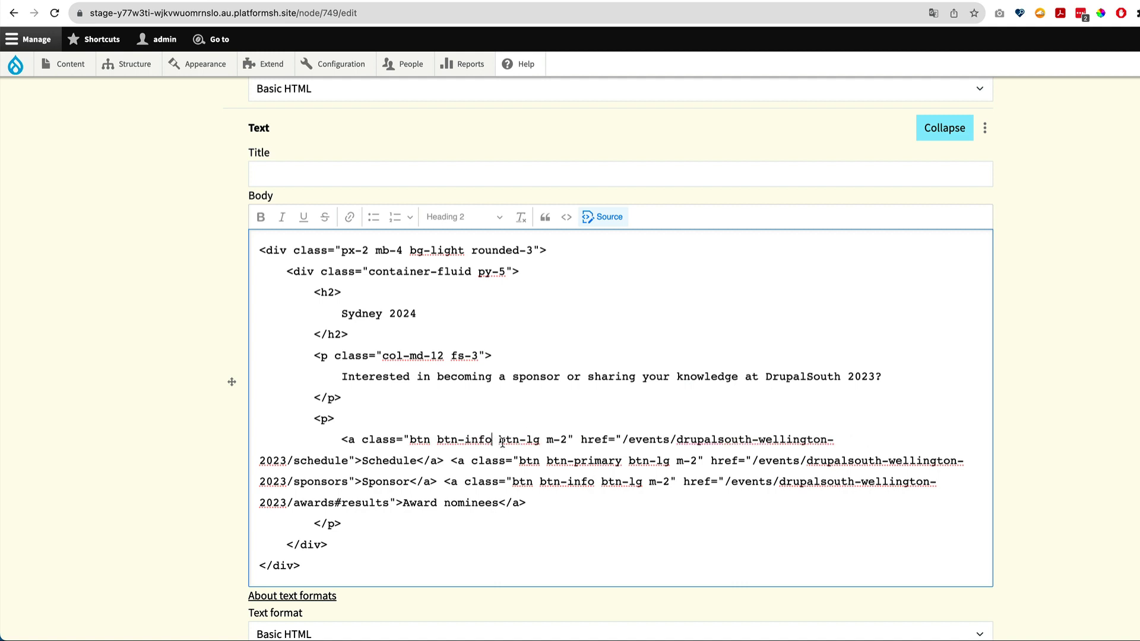
{"action": "left_click", "coordinate": [594, 218]}
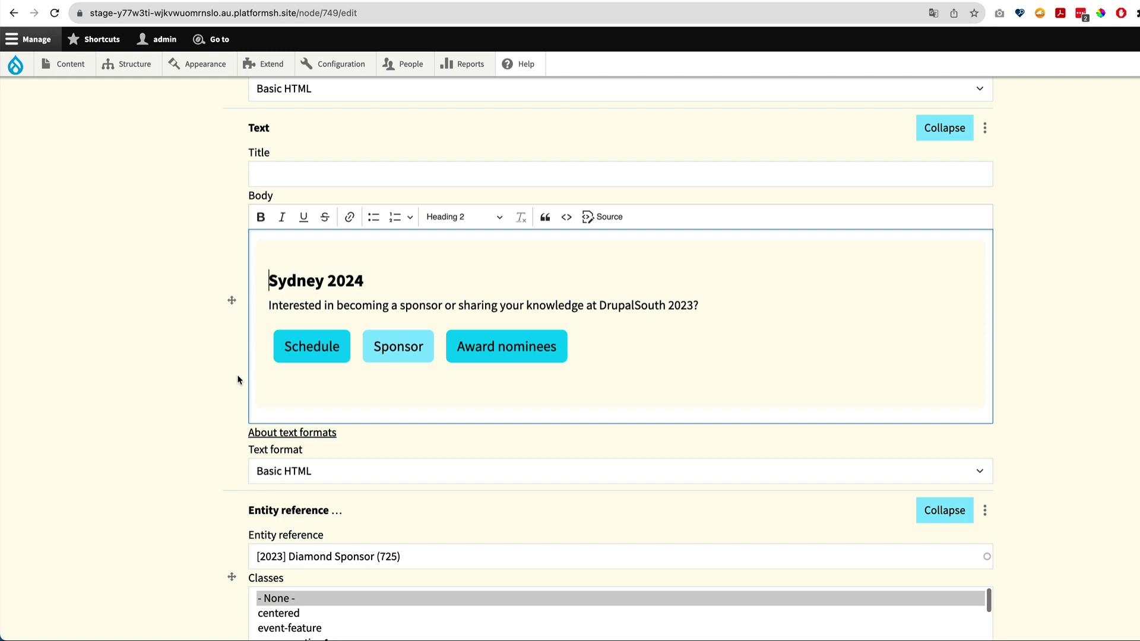
Compare against the Bootstrap buttons documentation, then return to the Sydney 2024 edit page.
{"action": "left_click", "coordinate": [271, 247]}
{"action": "key", "text": "ctrl+Tab"}
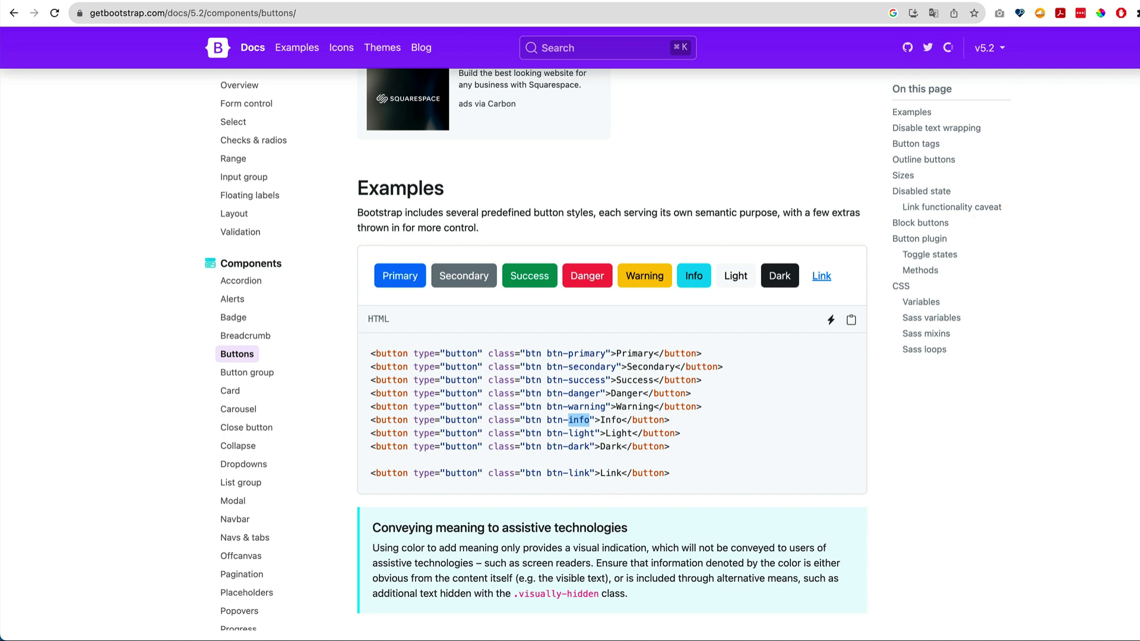
{"action": "key", "text": "ctrl+shift+Tab"}
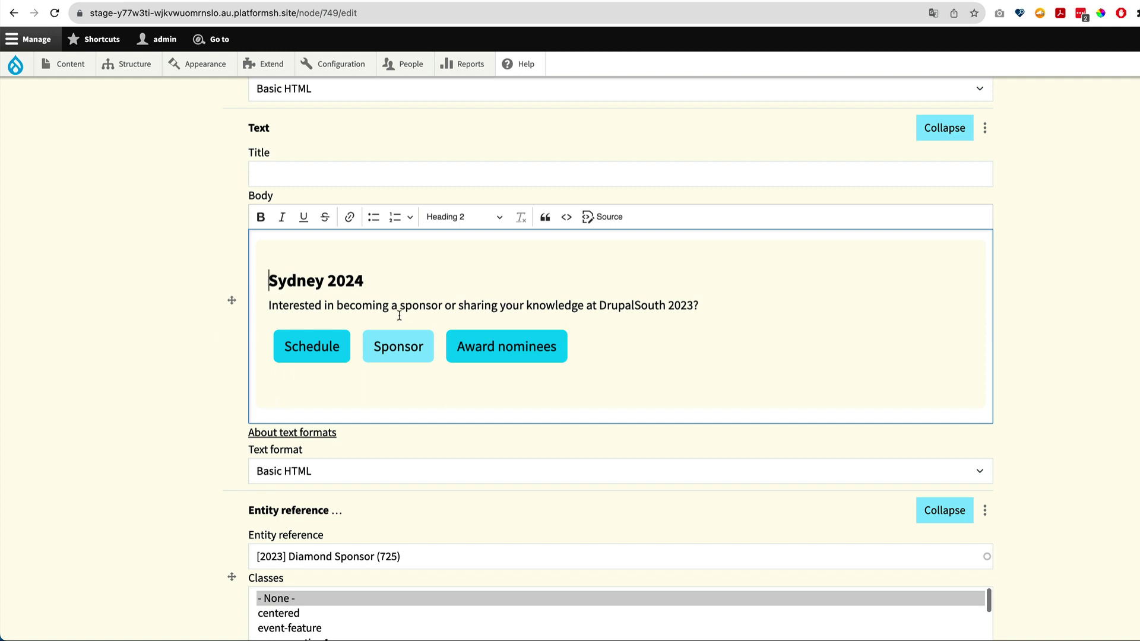
Confirm Promoted to front page under Promotion options and save the Sydney 2024 event.
{"action": "scroll", "coordinate": [250, 433], "scroll_direction": "down", "scroll_amount": 5}
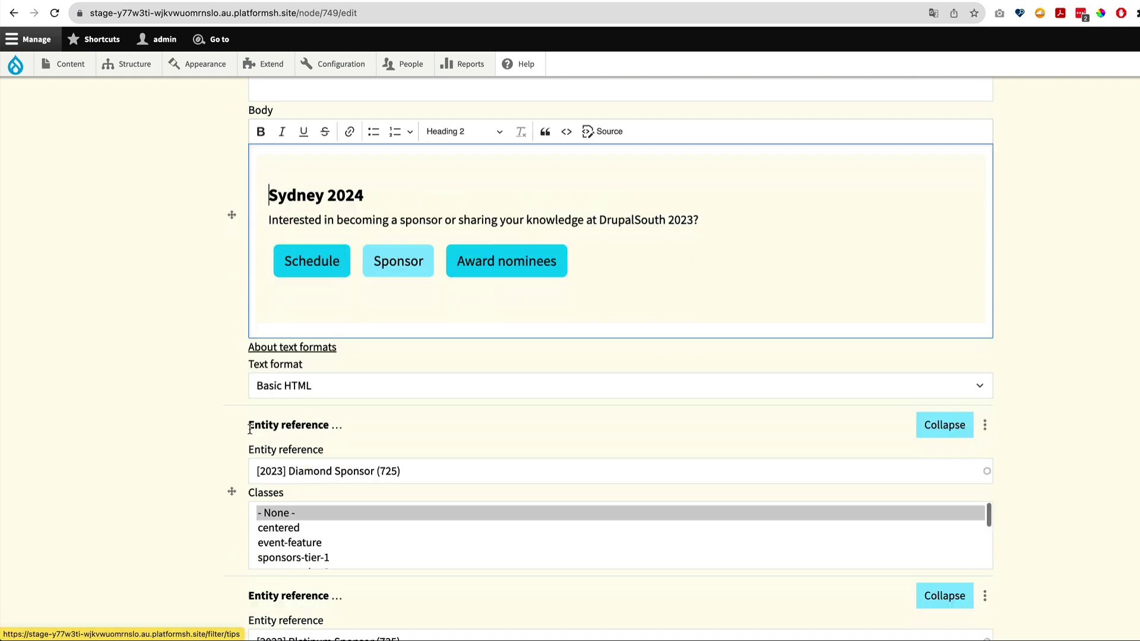
{"action": "scroll", "coordinate": [250, 434], "scroll_direction": "down", "scroll_amount": 5}
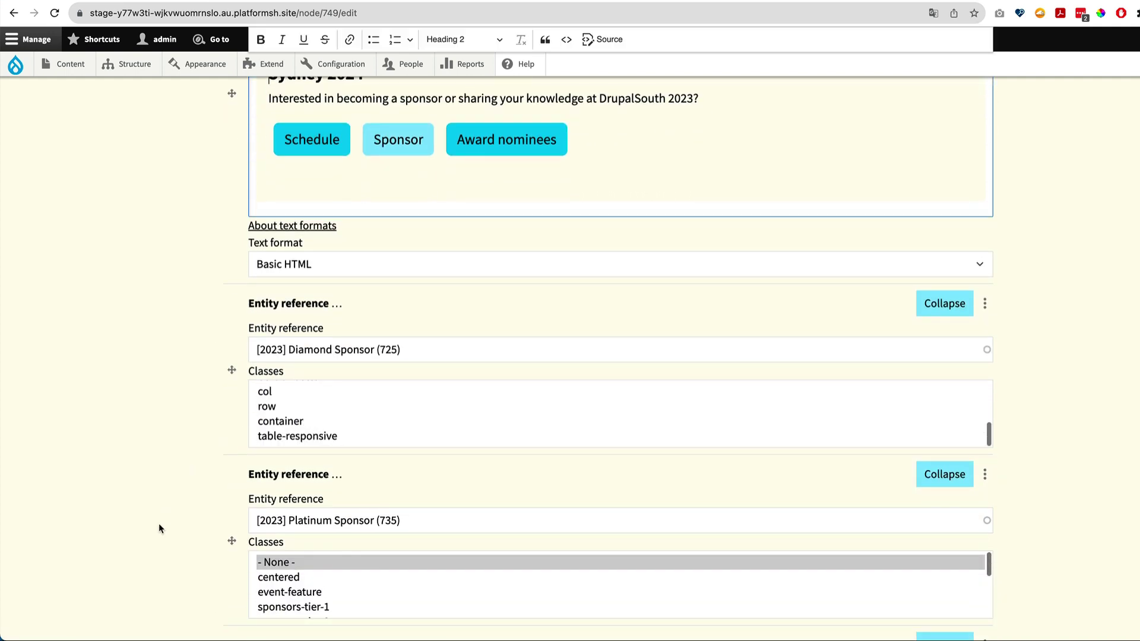
{"action": "scroll", "coordinate": [159, 527], "scroll_direction": "down", "scroll_amount": 15}
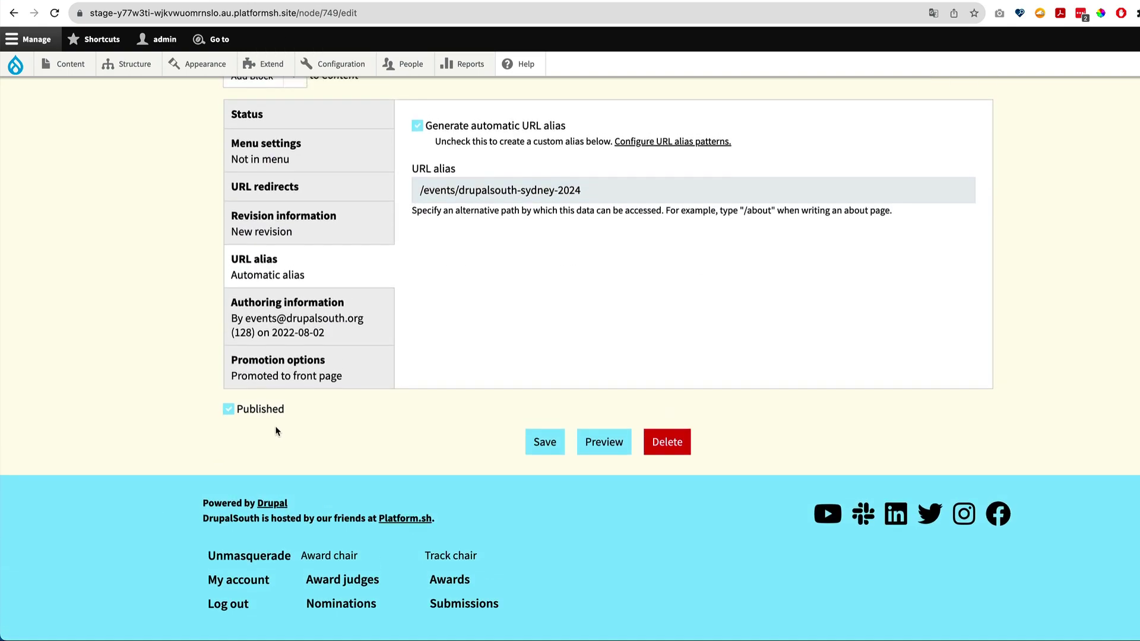
{"action": "left_click", "coordinate": [279, 371]}
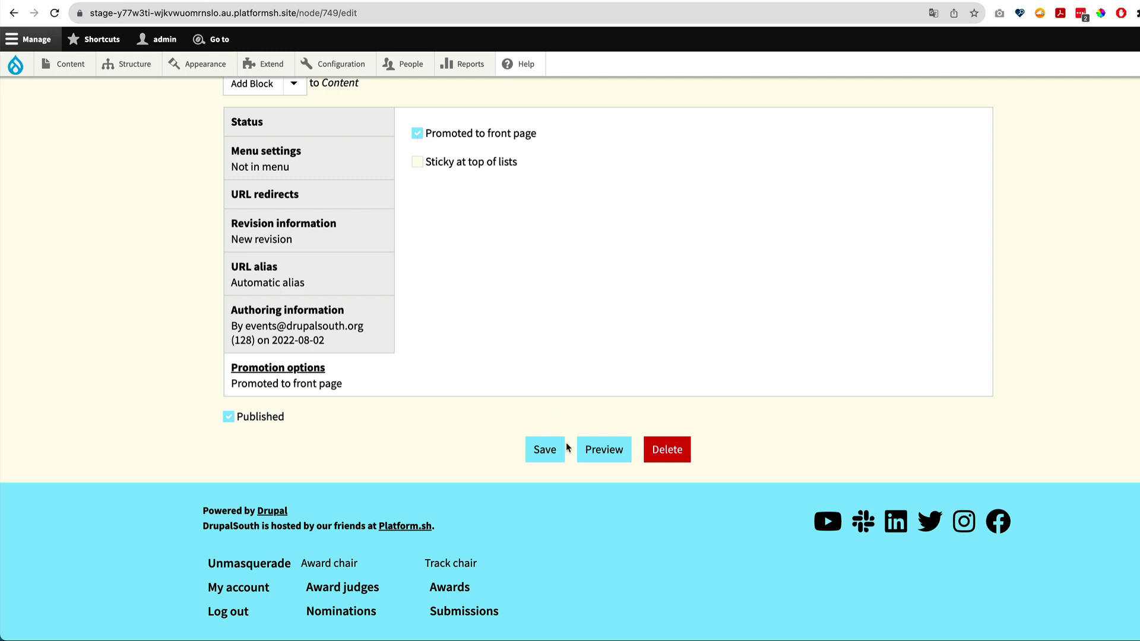
{"action": "left_click", "coordinate": [546, 451]}
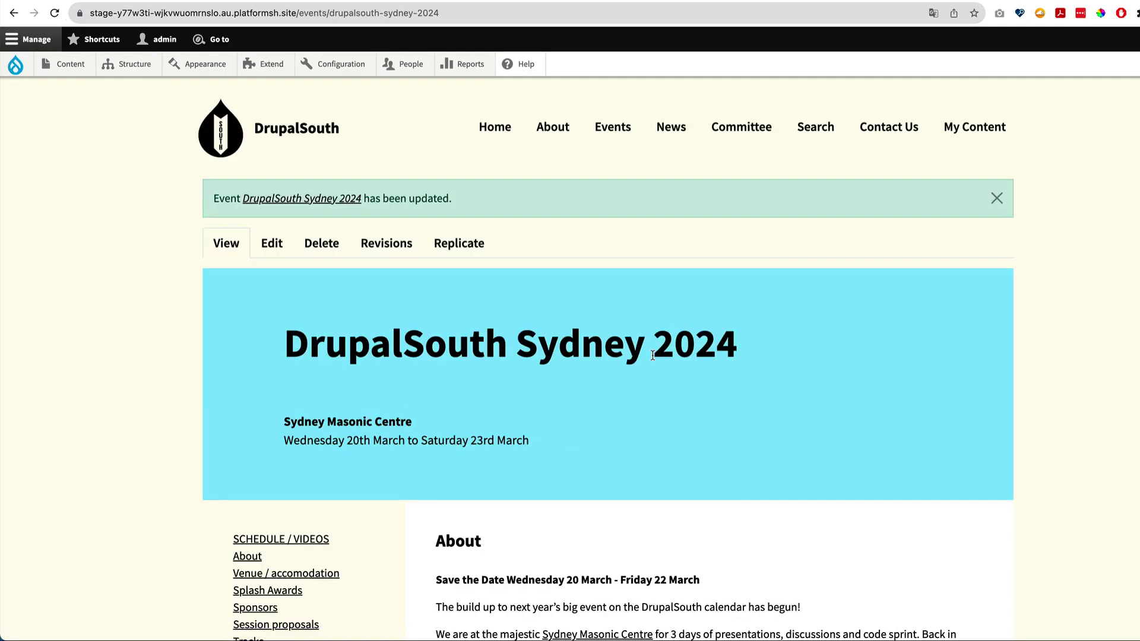
Check the Events listing for the saved Sydney 2024 event.
{"action": "left_click", "coordinate": [614, 129]}
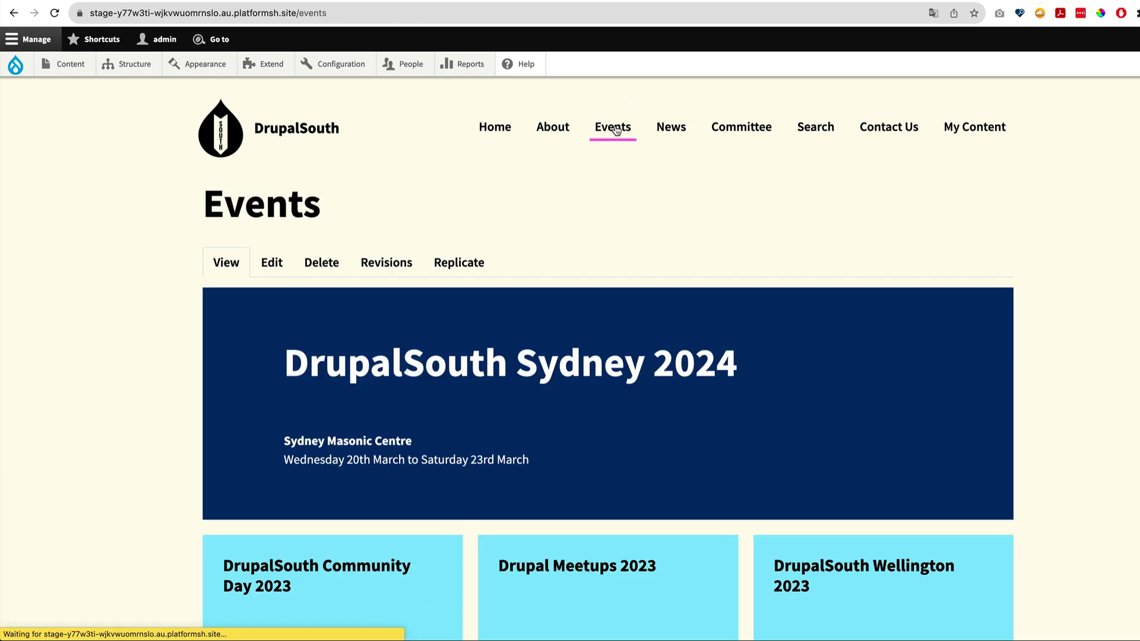
{"action": "scroll", "coordinate": [593, 356], "scroll_direction": "down", "scroll_amount": 2}
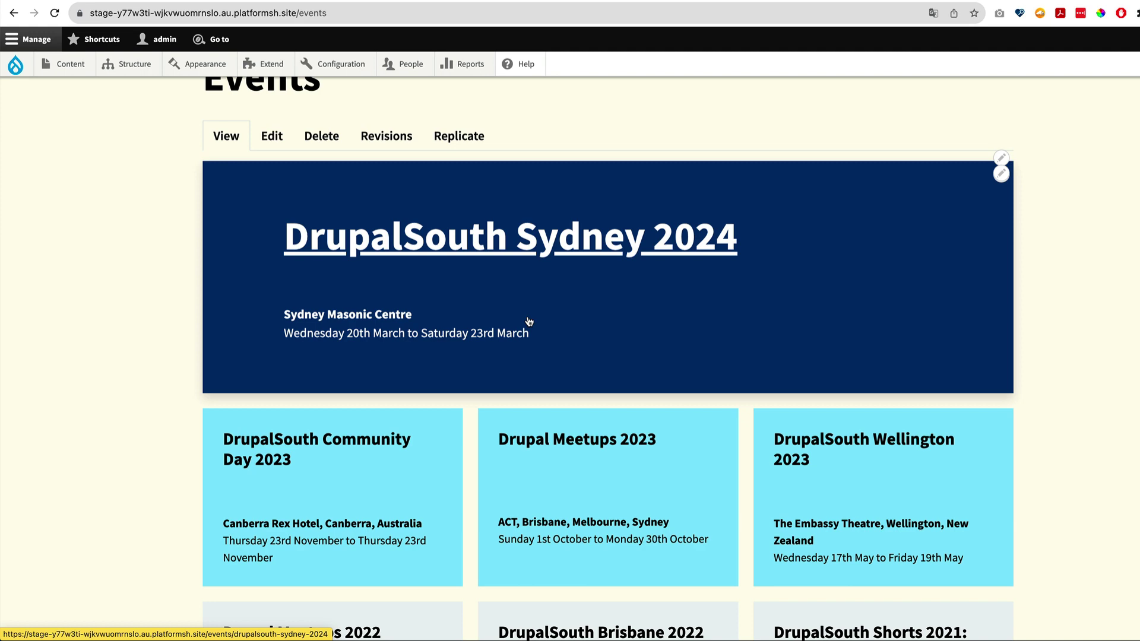
{"action": "scroll", "coordinate": [512, 243], "scroll_direction": "up", "scroll_amount": 2}
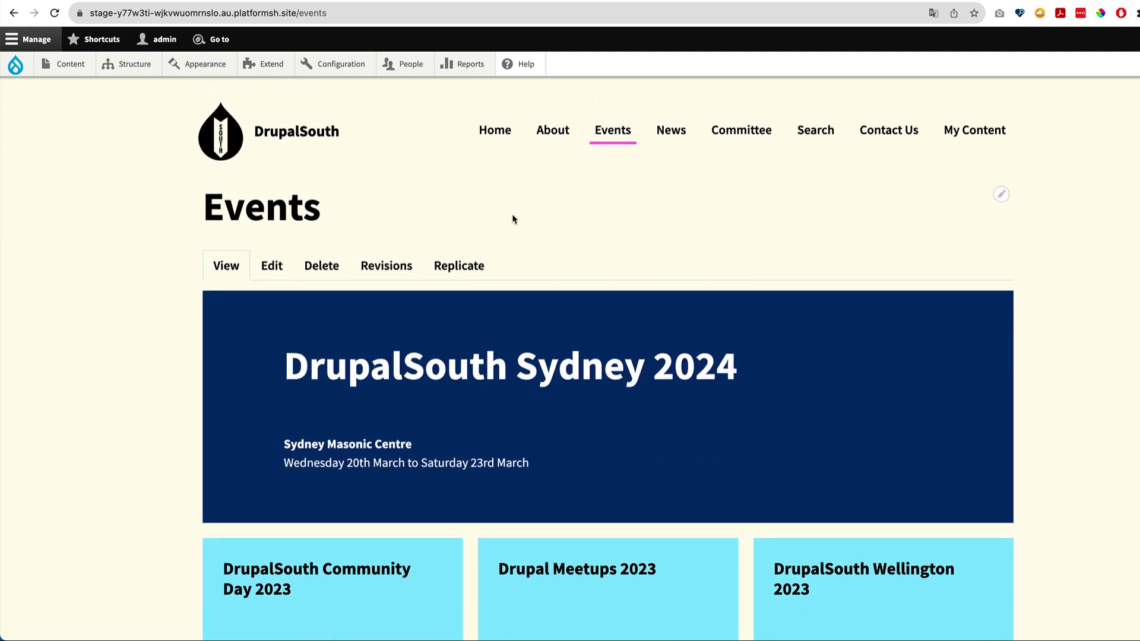
Open the Drupal Meetups 2023 event from the home page's Next event entry.
{"action": "left_click", "coordinate": [486, 130]}
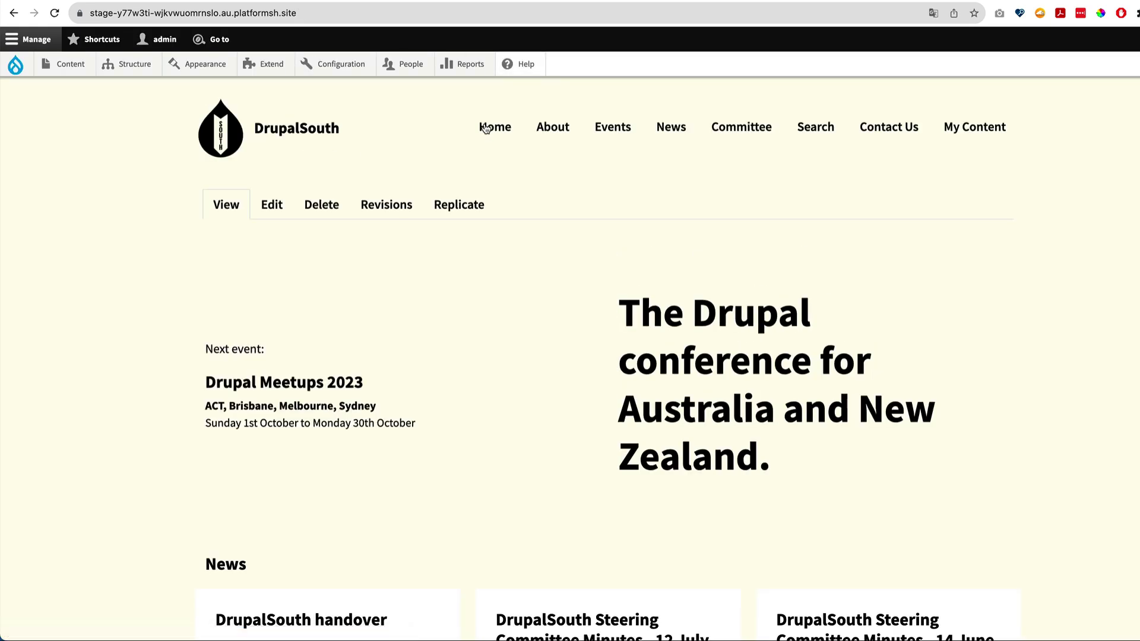
{"action": "scroll", "coordinate": [295, 466], "scroll_direction": "down", "scroll_amount": 6}
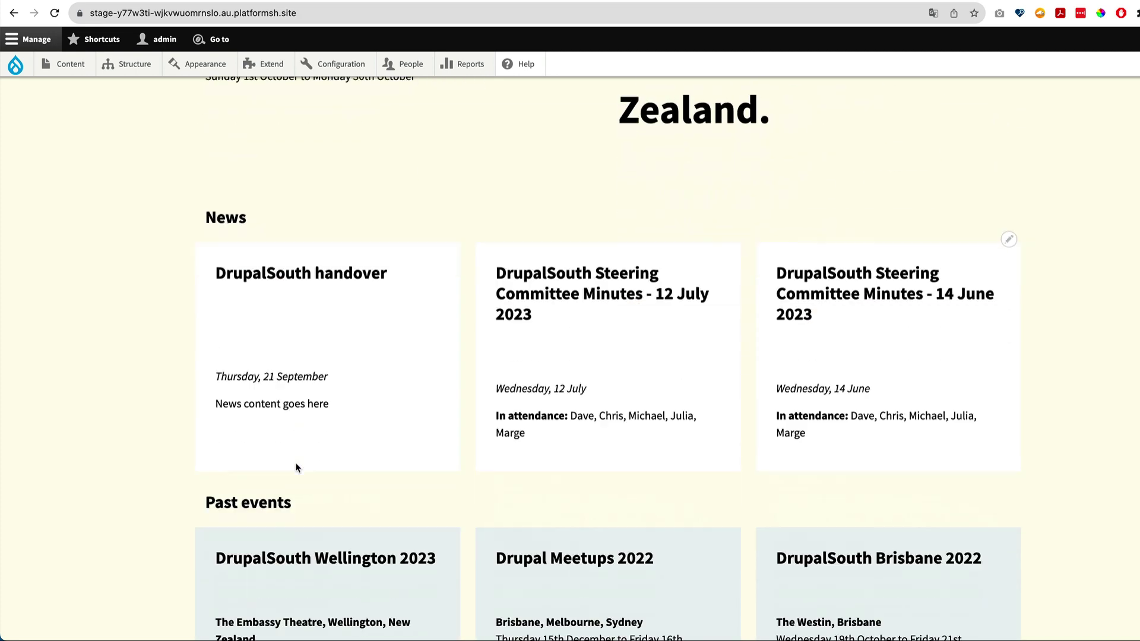
{"action": "scroll", "coordinate": [295, 467], "scroll_direction": "down", "scroll_amount": 1}
{"action": "scroll", "coordinate": [334, 475], "scroll_direction": "up", "scroll_amount": 5}
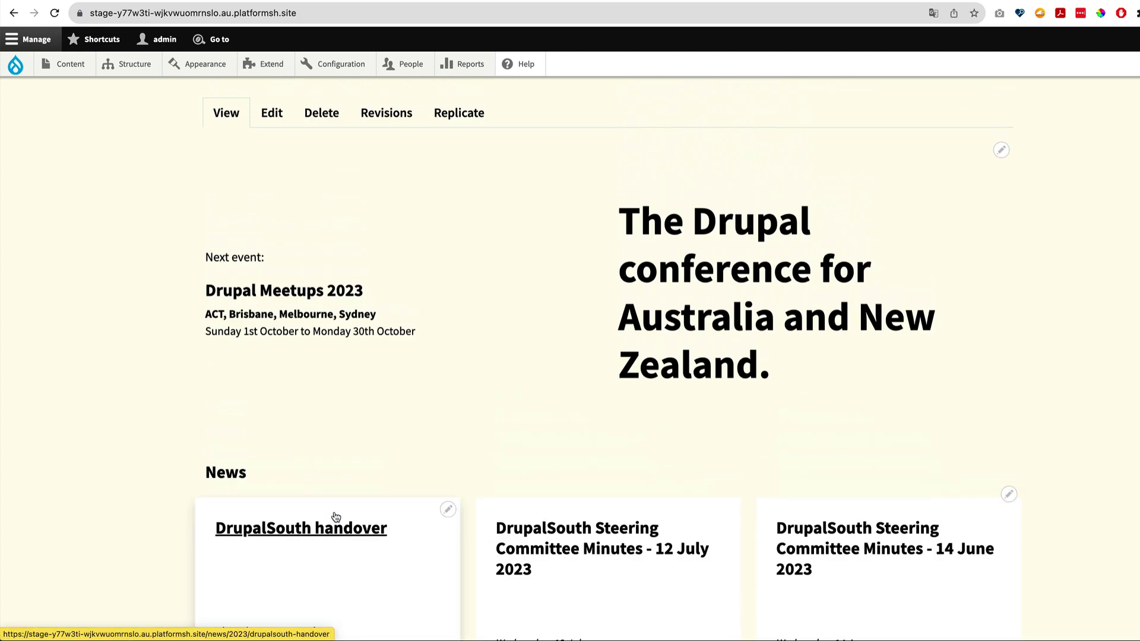
{"action": "scroll", "coordinate": [336, 517], "scroll_direction": "up", "scroll_amount": 1}
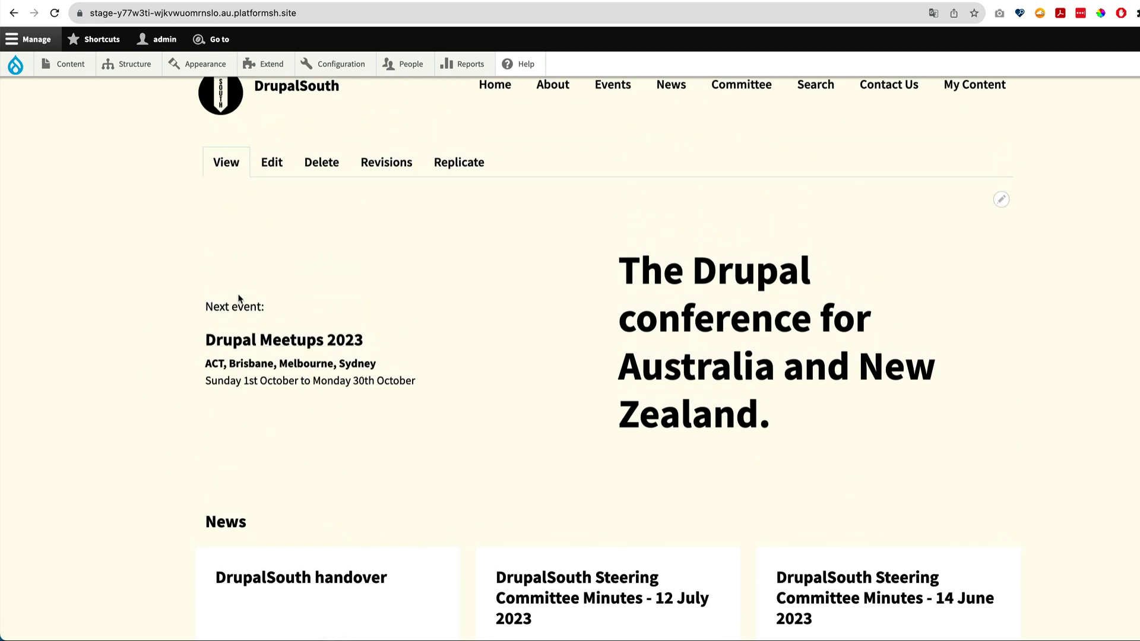
{"action": "left_click", "coordinate": [272, 341]}
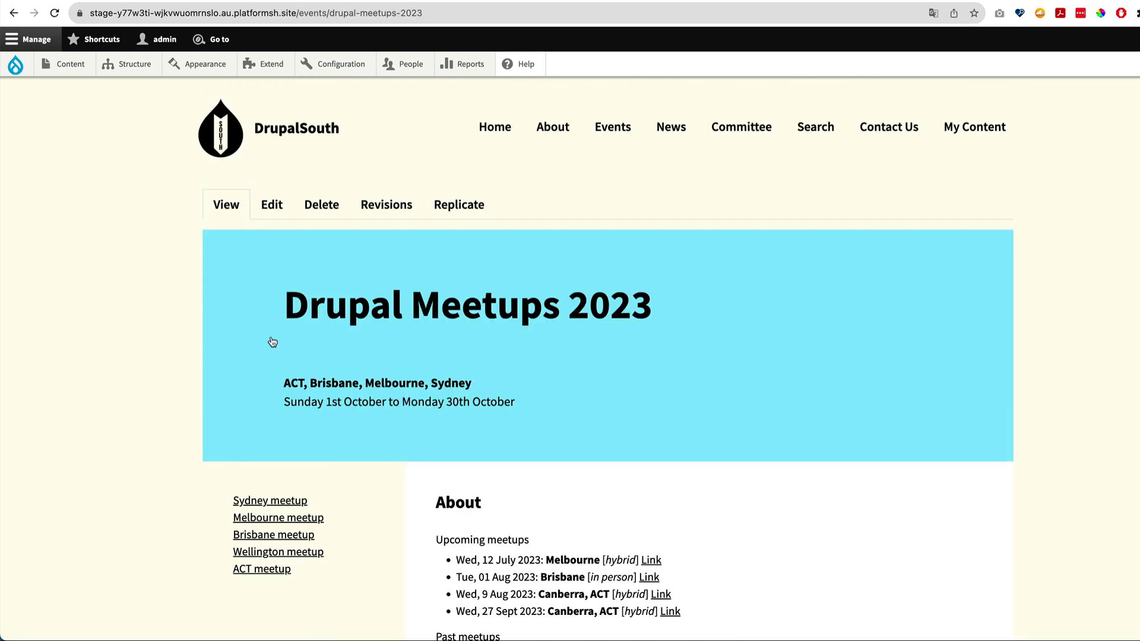
Edit Drupal Meetups 2023, keep it Published, untick Promoted to front page and save.
{"action": "left_click", "coordinate": [272, 208]}
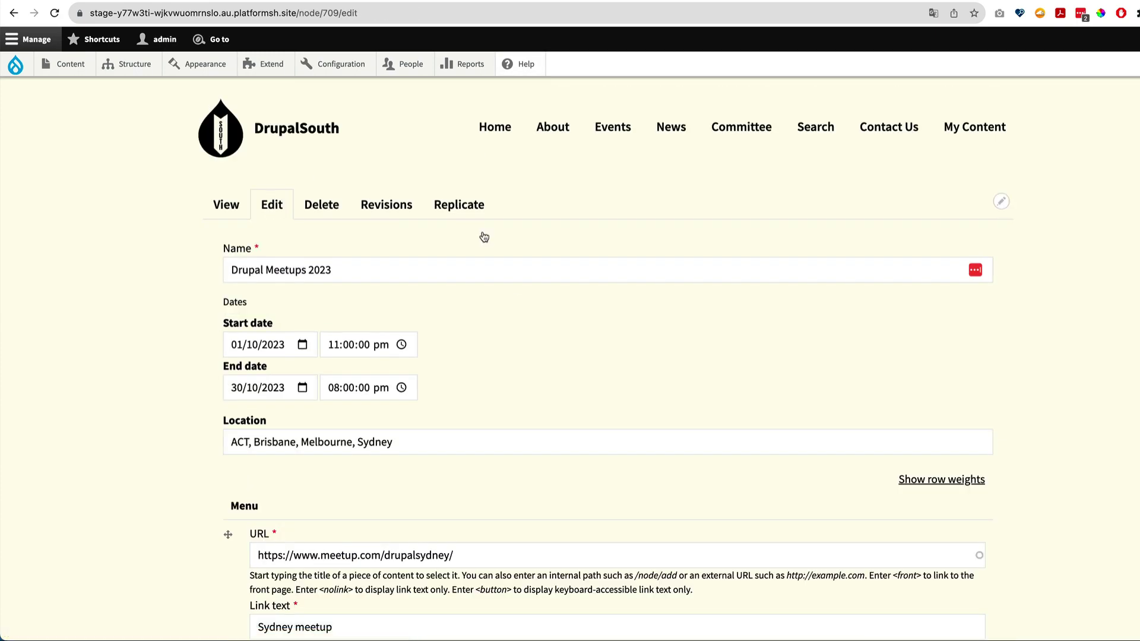
{"action": "scroll", "coordinate": [423, 404], "scroll_direction": "down", "scroll_amount": 10}
{"action": "scroll", "coordinate": [423, 404], "scroll_direction": "down", "scroll_amount": 15}
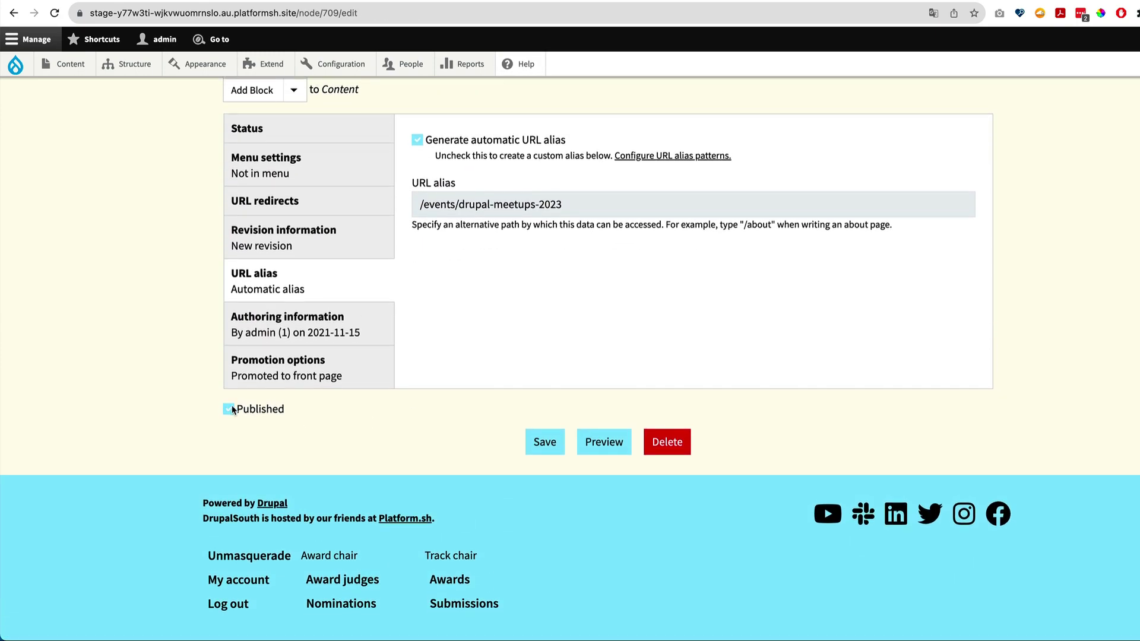
{"action": "left_click", "coordinate": [233, 407]}
{"action": "left_click", "coordinate": [228, 408]}
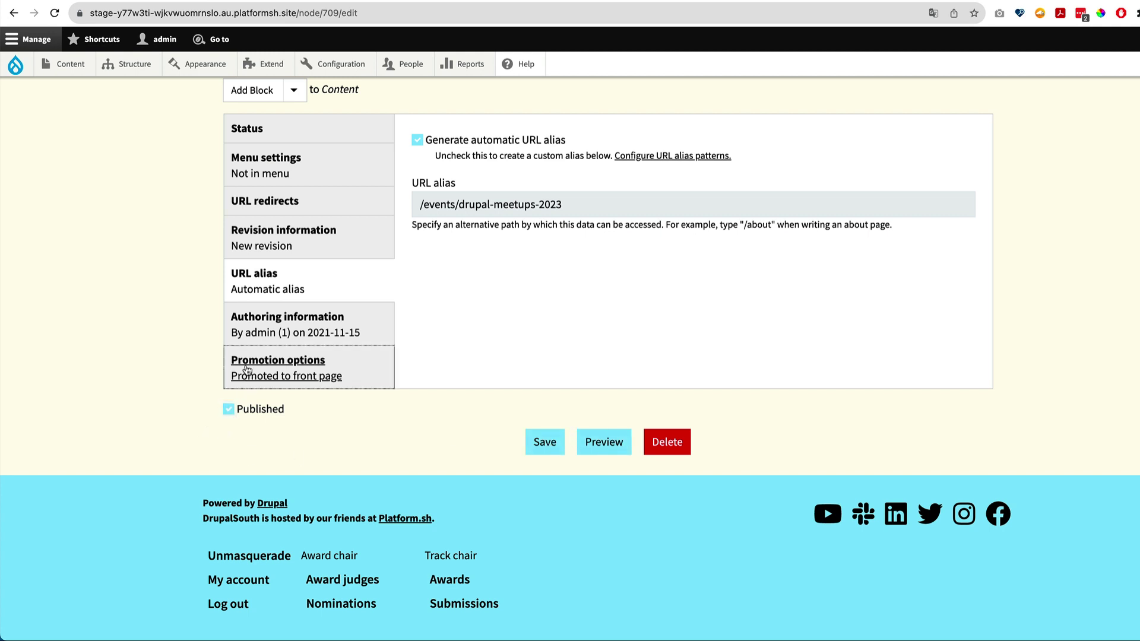
{"action": "left_click", "coordinate": [278, 362]}
{"action": "left_click", "coordinate": [417, 139]}
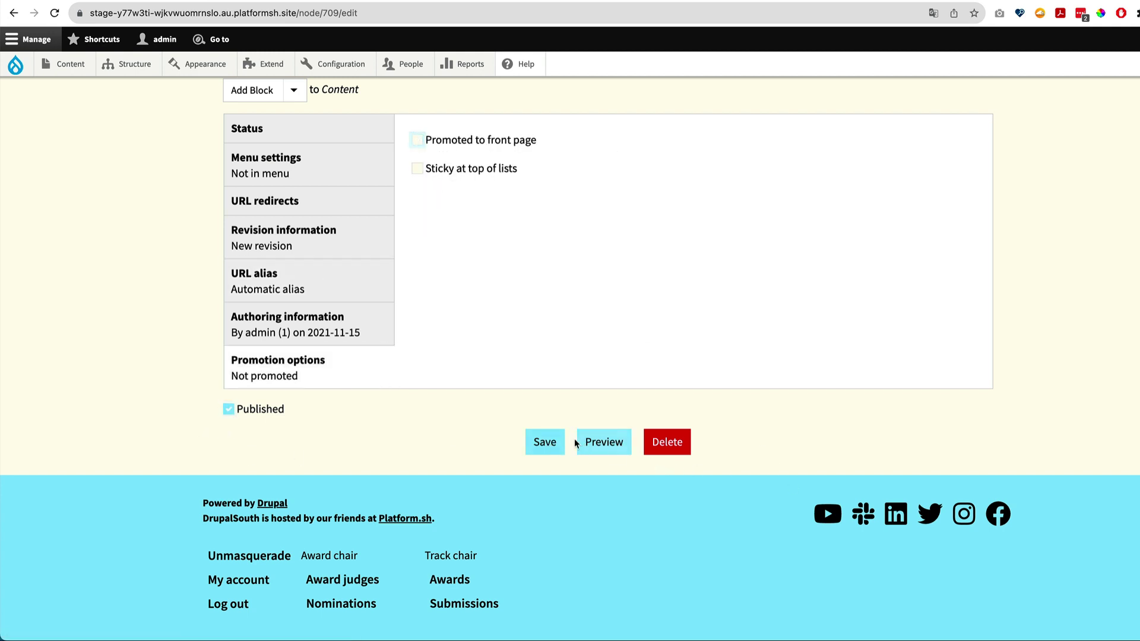
{"action": "left_click", "coordinate": [549, 442]}
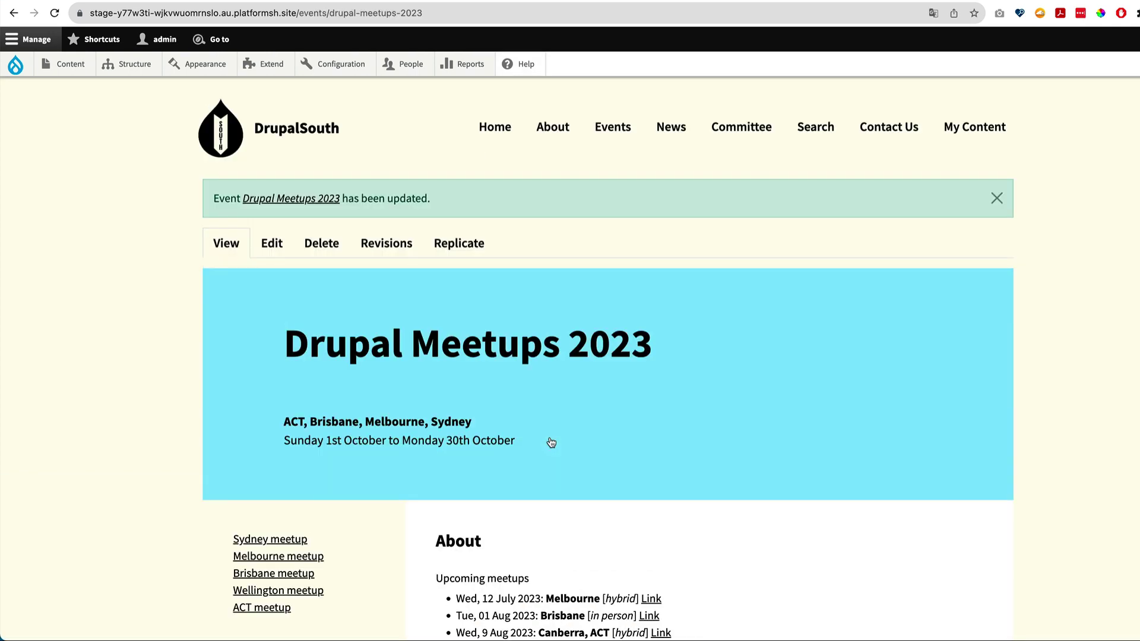
Check that the home page's Next event block now shows DrupalSouth Sydney 2024.
{"action": "left_click", "coordinate": [495, 127]}
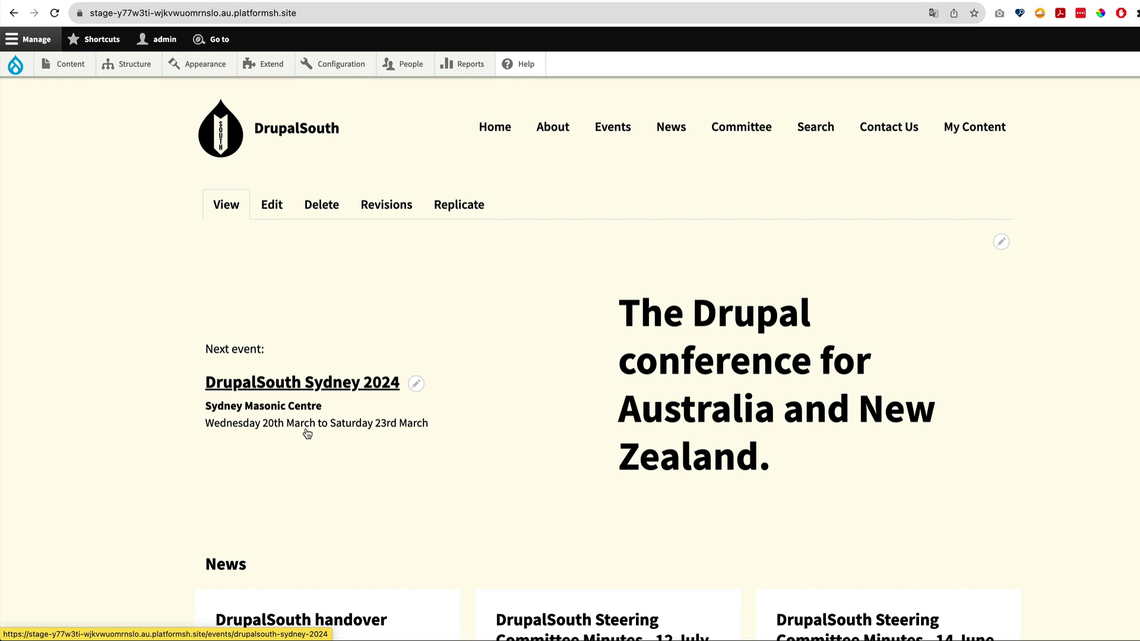
{"action": "scroll", "coordinate": [450, 423], "scroll_direction": "down", "scroll_amount": 6}
{"action": "scroll", "coordinate": [451, 424], "scroll_direction": "up", "scroll_amount": 2}
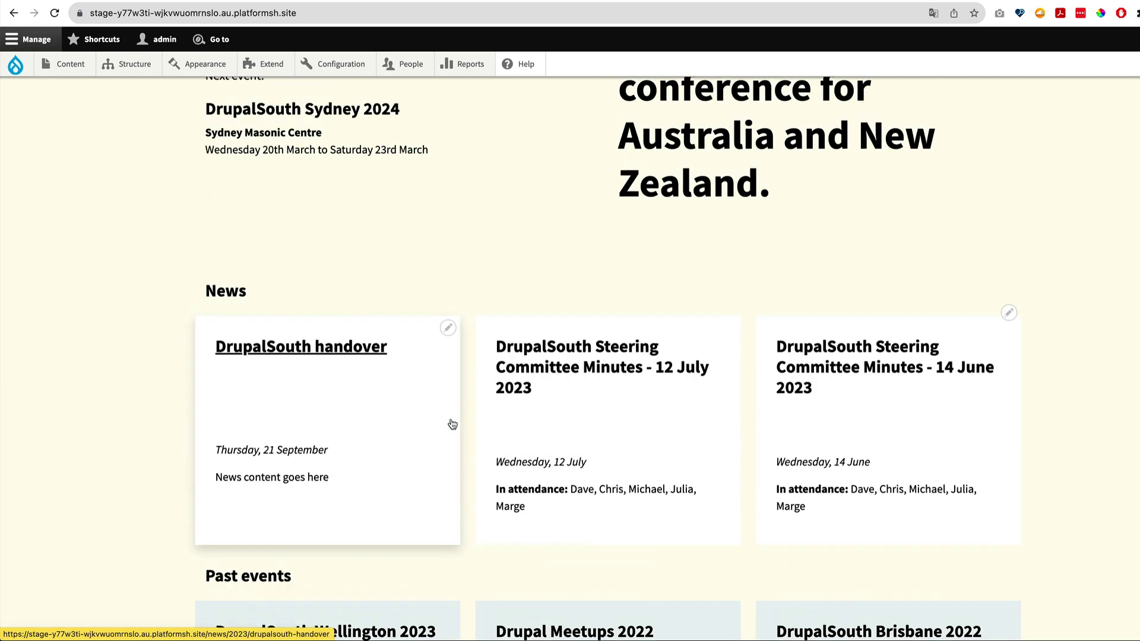
{"action": "scroll", "coordinate": [451, 424], "scroll_direction": "down", "scroll_amount": 2}
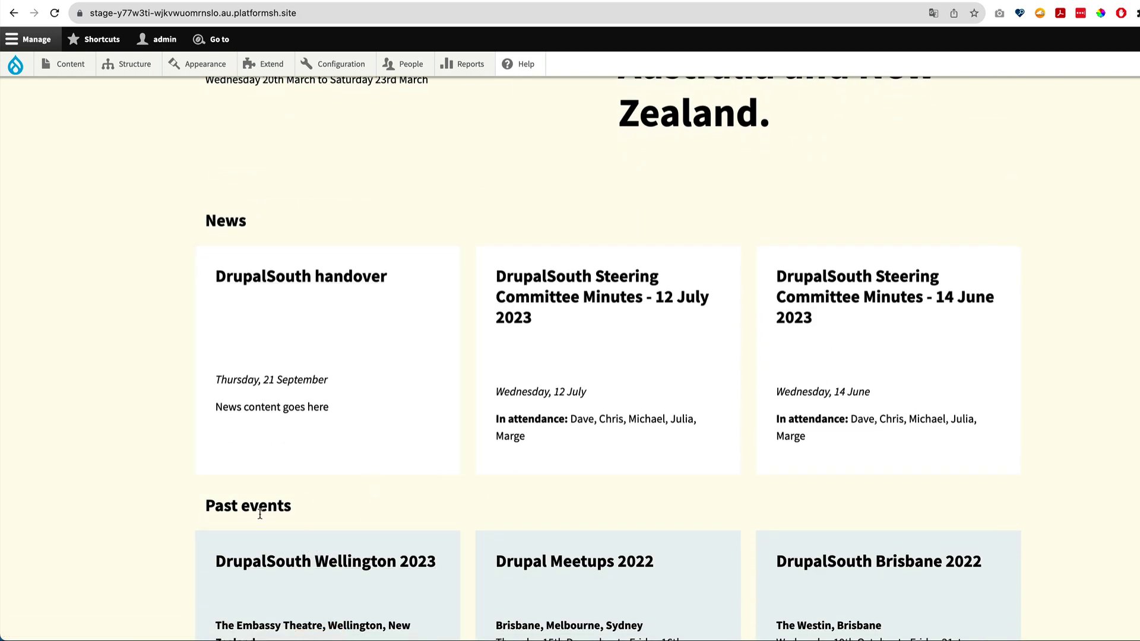
{"action": "scroll", "coordinate": [332, 548], "scroll_direction": "up", "scroll_amount": 5}
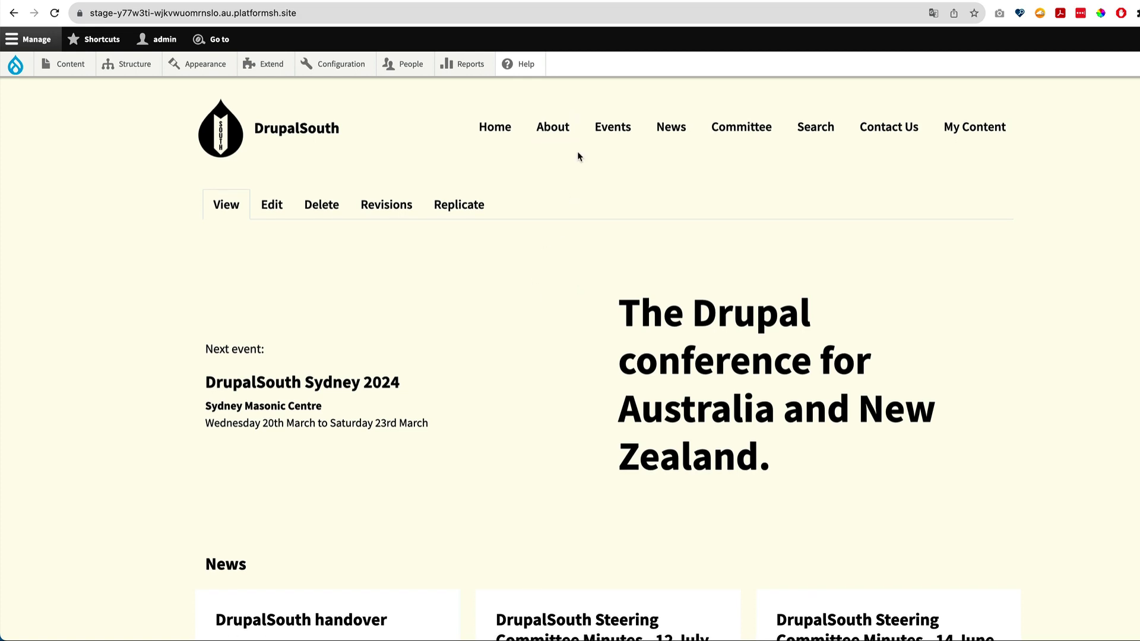
From the Events listing, open the DrupalSouth Sydney 2024 event's edit form.
{"action": "left_click", "coordinate": [614, 133]}
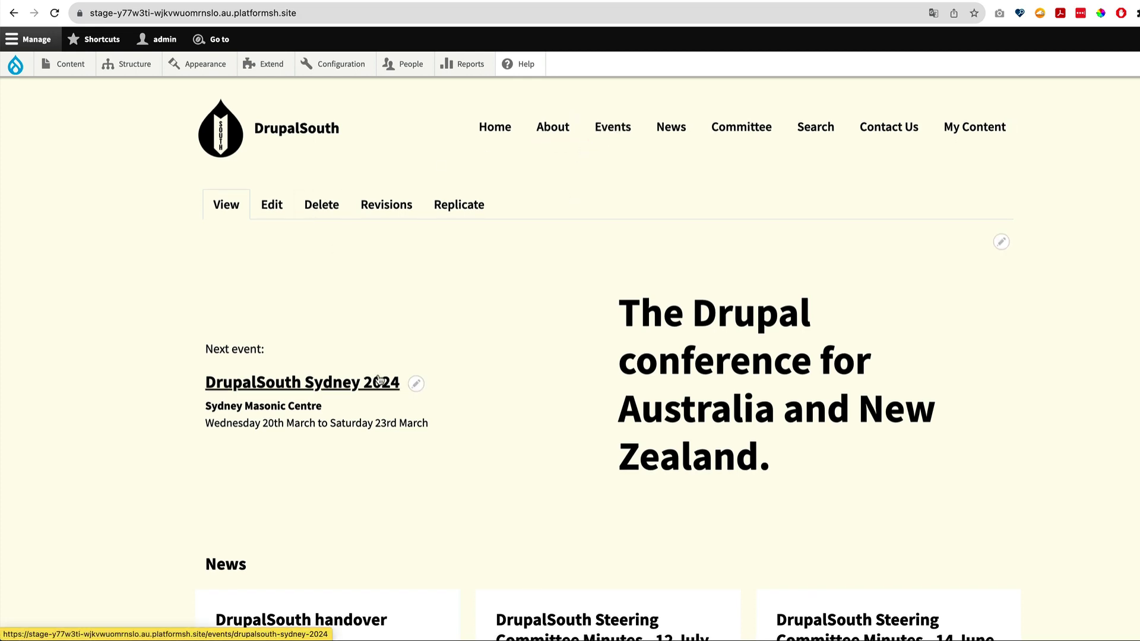
{"action": "scroll", "coordinate": [376, 378], "scroll_direction": "down", "scroll_amount": 2}
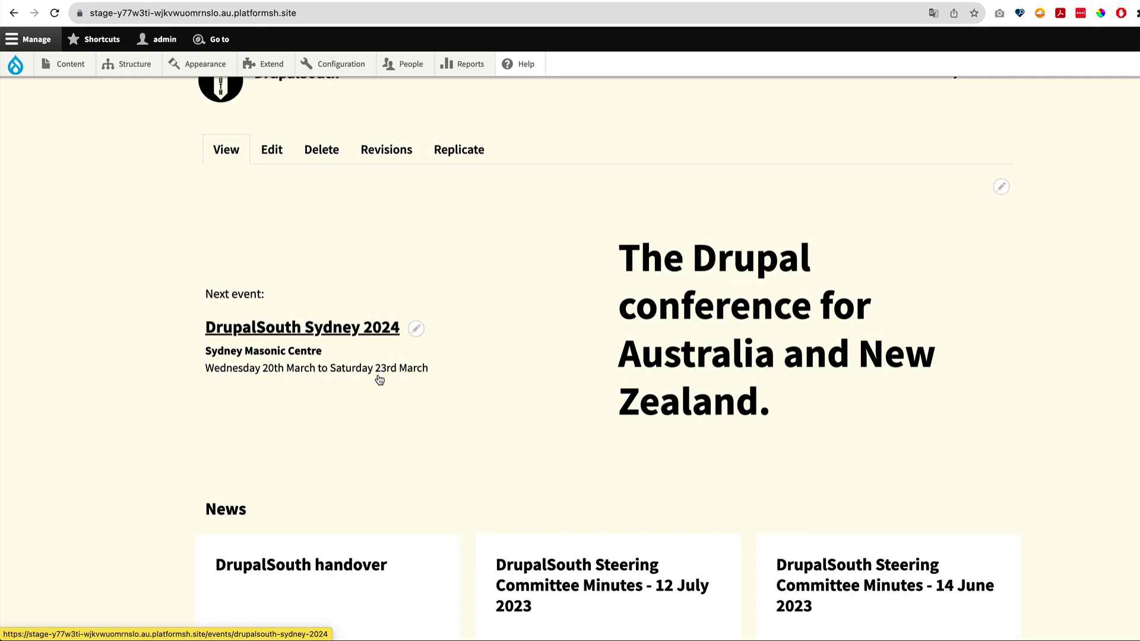
{"action": "left_click", "coordinate": [337, 325]}
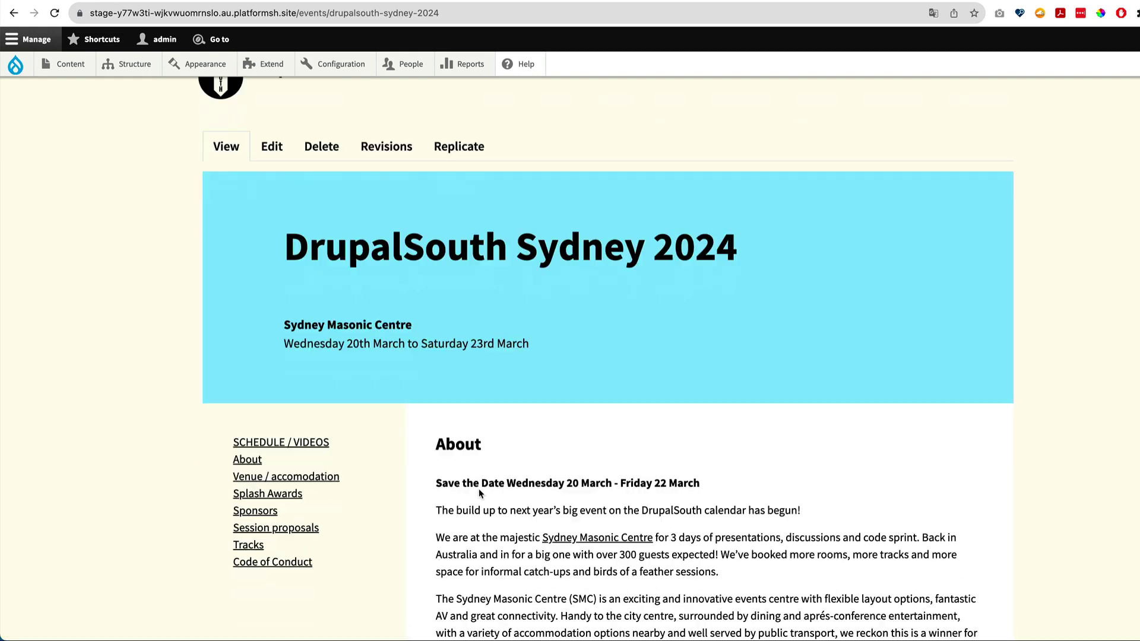
{"action": "scroll", "coordinate": [480, 493], "scroll_direction": "down", "scroll_amount": 5}
{"action": "scroll", "coordinate": [311, 429], "scroll_direction": "up", "scroll_amount": 3}
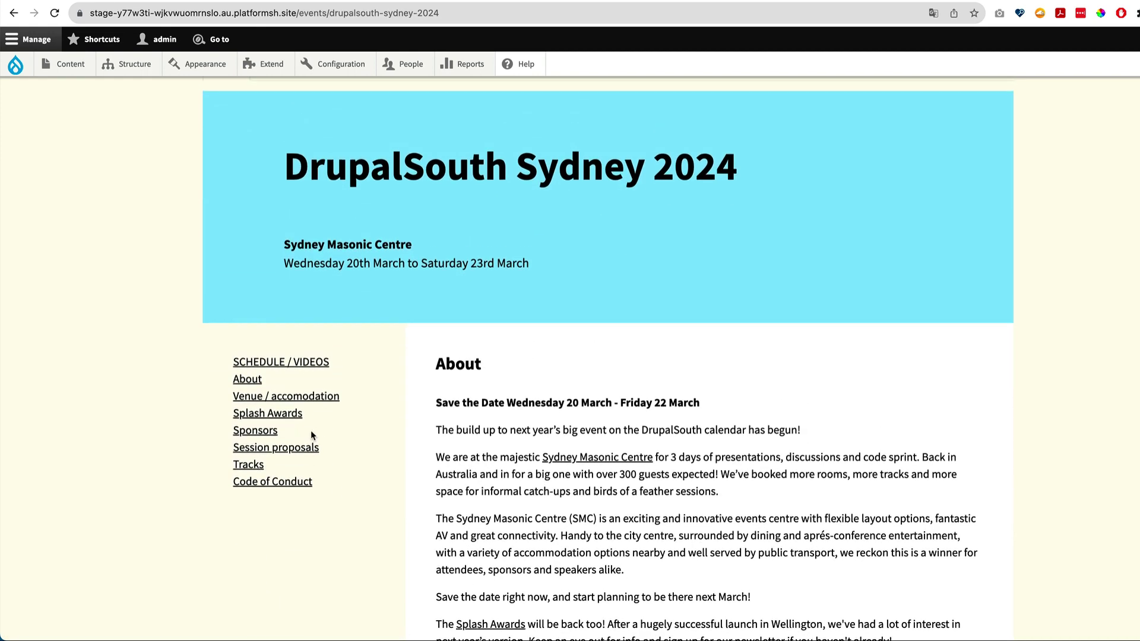
{"action": "left_click", "coordinate": [272, 102]}
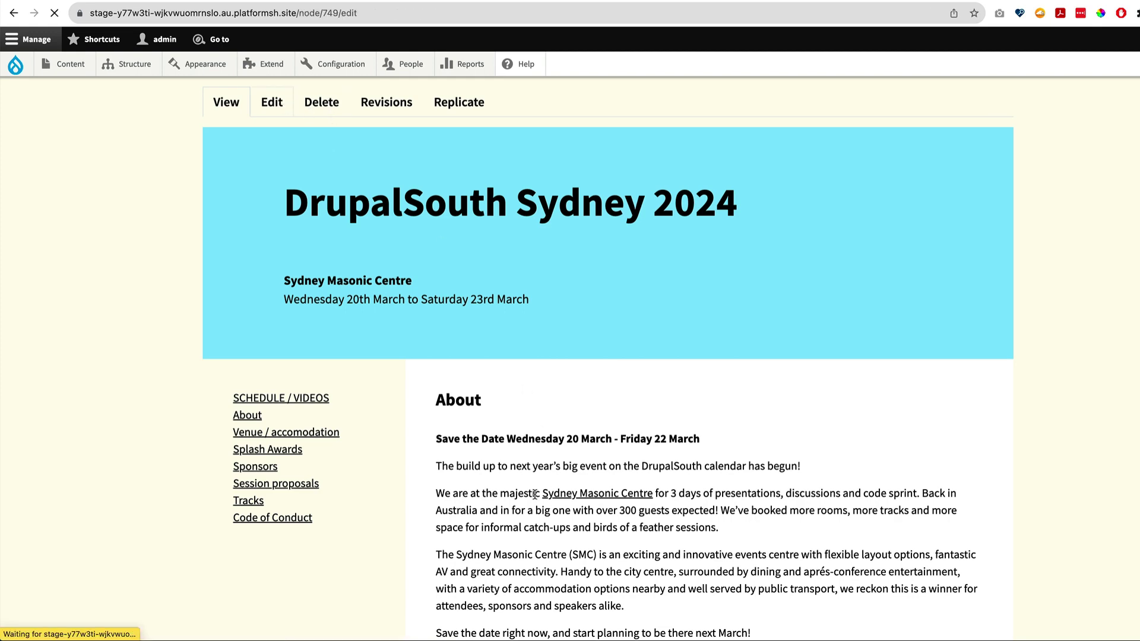
{"action": "scroll", "coordinate": [534, 499], "scroll_direction": "down", "scroll_amount": 5}
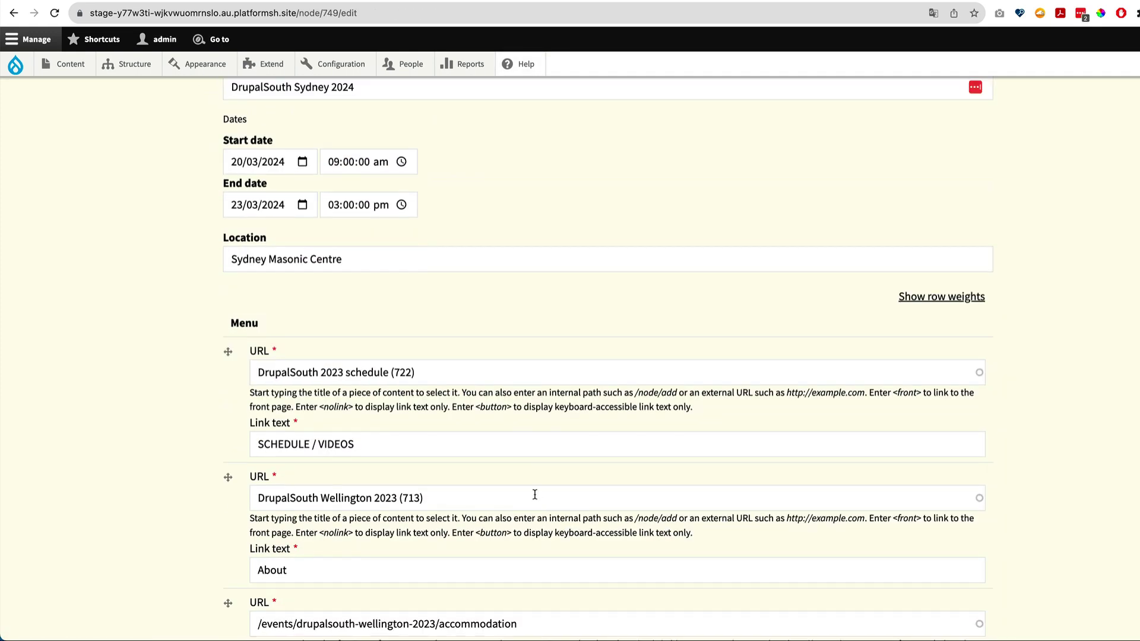
{"action": "scroll", "coordinate": [297, 378], "scroll_direction": "down", "scroll_amount": 1}
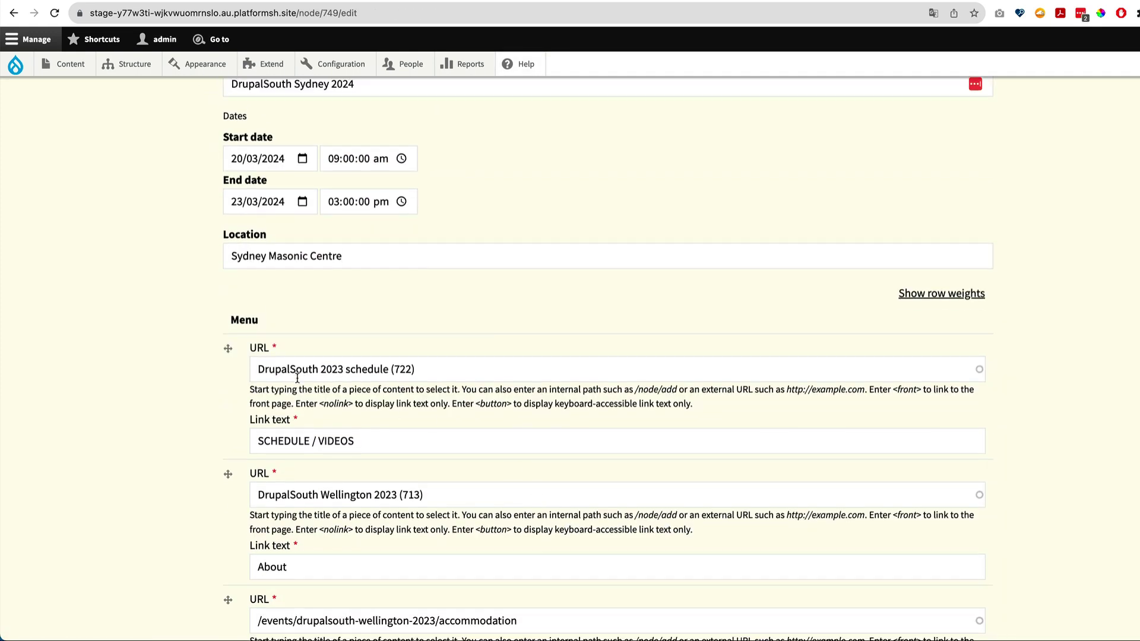
{"action": "scroll", "coordinate": [298, 378], "scroll_direction": "down", "scroll_amount": 1}
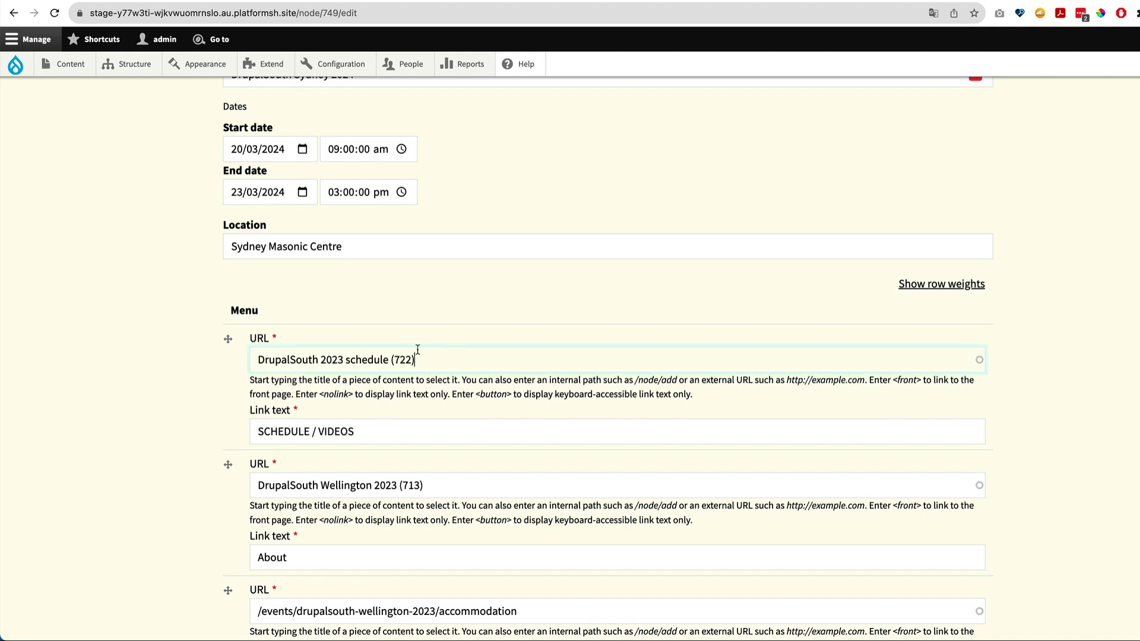
{"action": "left_click_drag", "start_coordinate": [418, 350], "coordinate": [273, 348]}
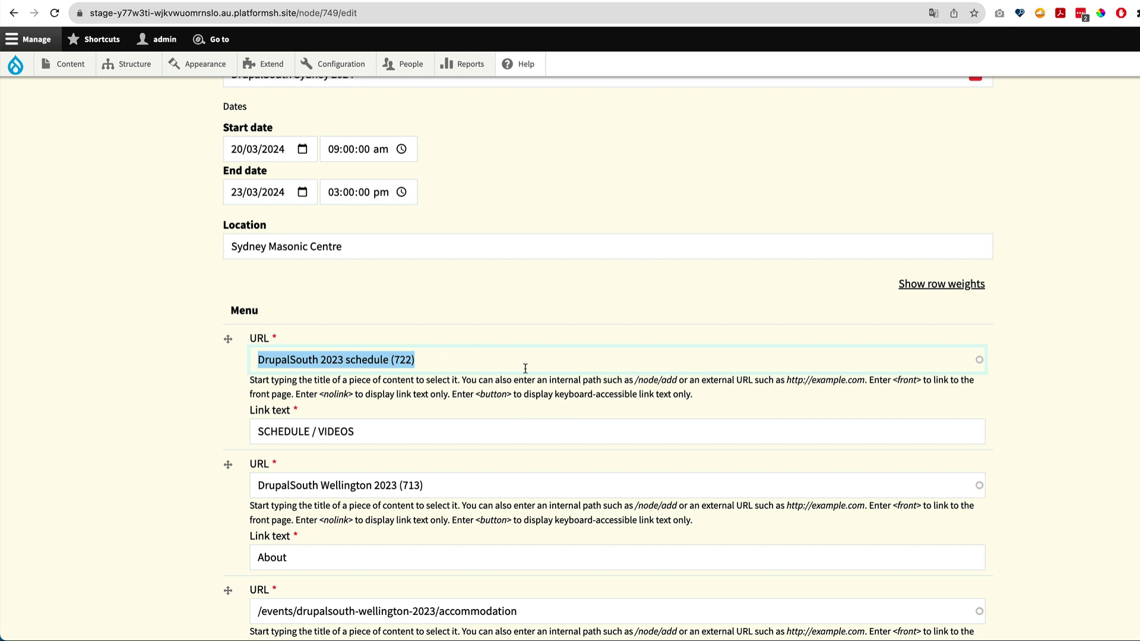
{"action": "left_click", "coordinate": [633, 383]}
{"action": "left_click_drag", "start_coordinate": [634, 383], "coordinate": [678, 383]}
{"action": "scroll", "coordinate": [396, 430], "scroll_direction": "down", "scroll_amount": 2}
{"action": "scroll", "coordinate": [396, 430], "scroll_direction": "down", "scroll_amount": 1}
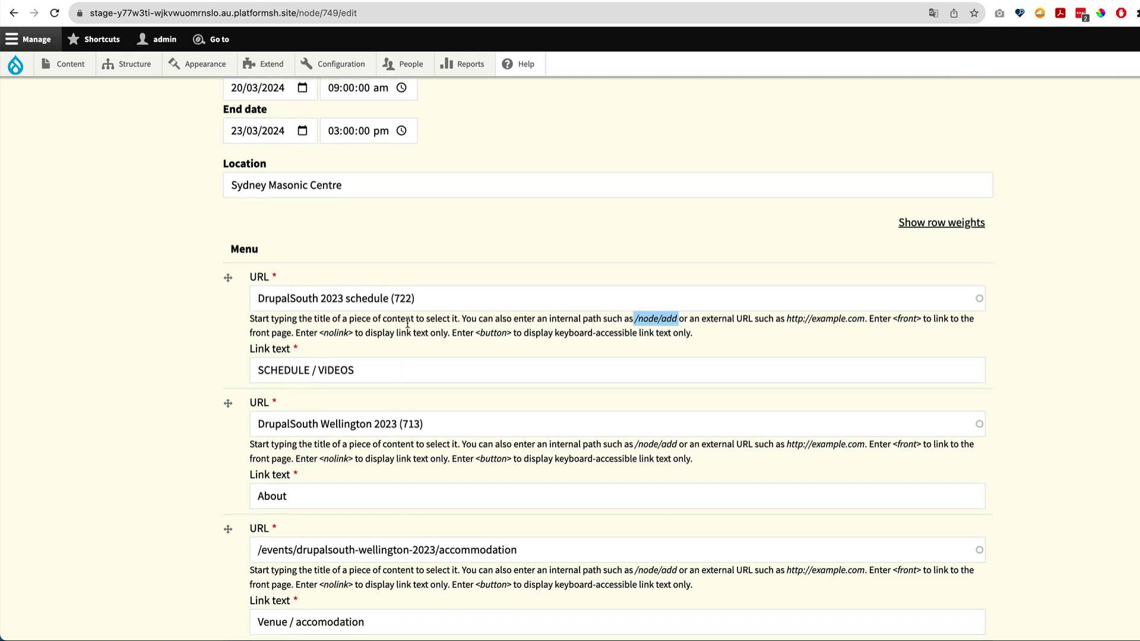
{"action": "left_click", "coordinate": [420, 297]}
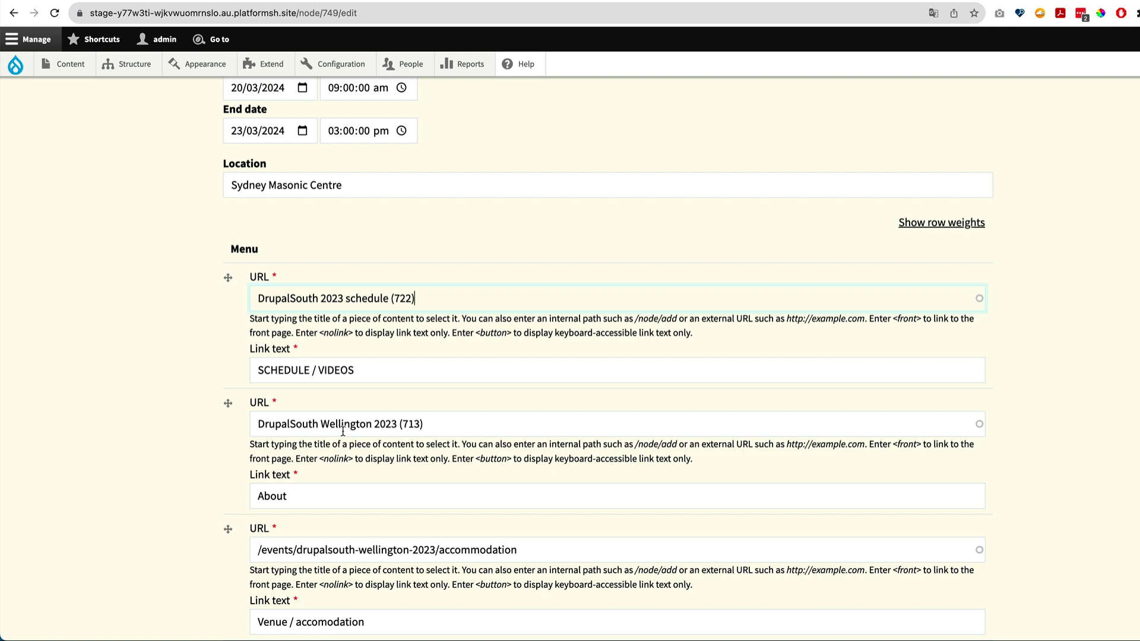
{"action": "scroll", "coordinate": [346, 439], "scroll_direction": "down", "scroll_amount": 1}
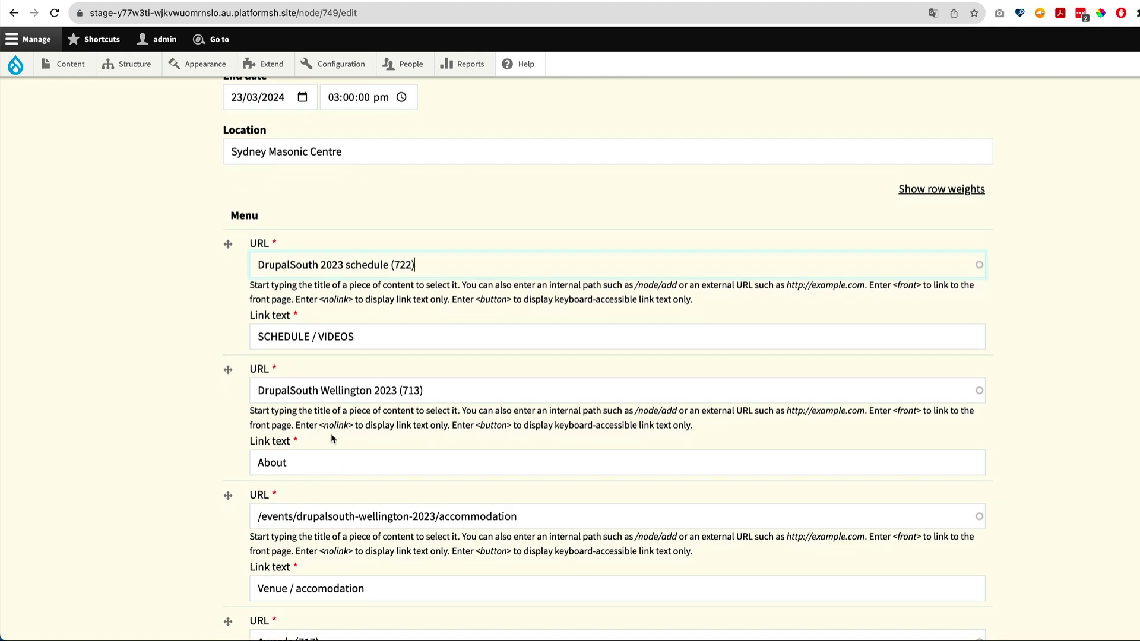
{"action": "double_click", "coordinate": [383, 392]}
{"action": "scroll", "coordinate": [392, 415], "scroll_direction": "down", "scroll_amount": 3}
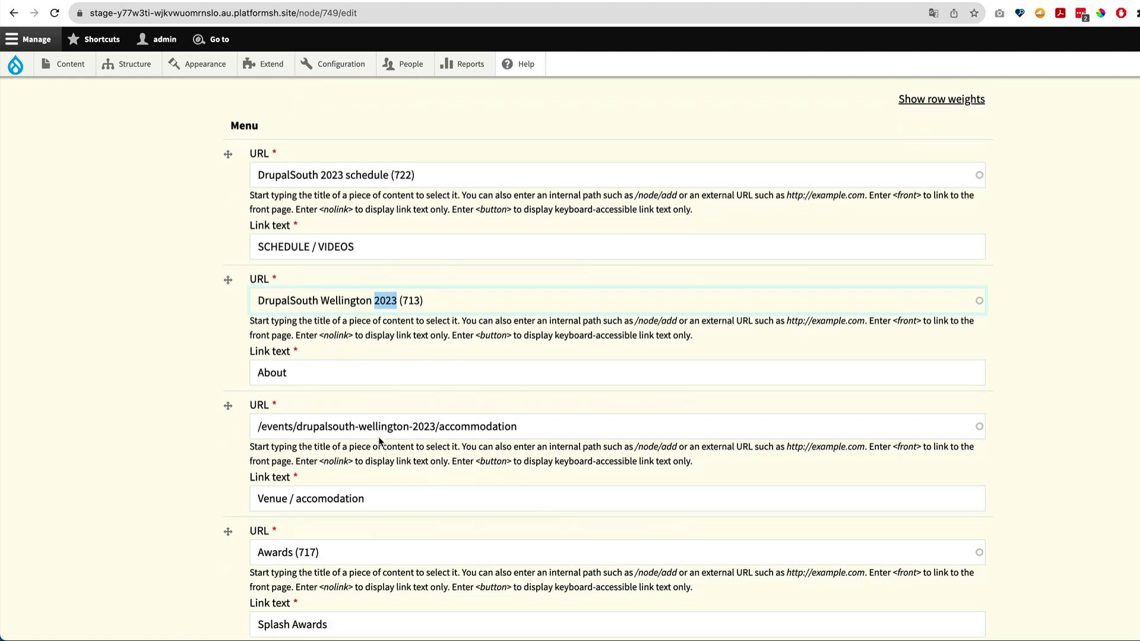
{"action": "scroll", "coordinate": [379, 438], "scroll_direction": "down", "scroll_amount": 4}
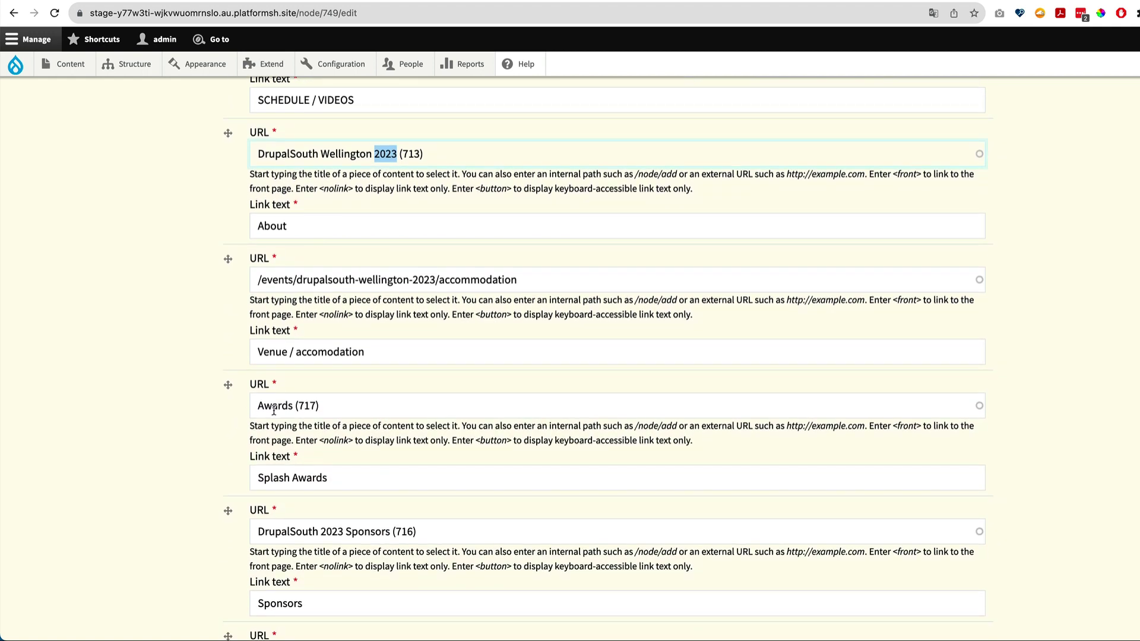
{"action": "left_click", "coordinate": [274, 410]}
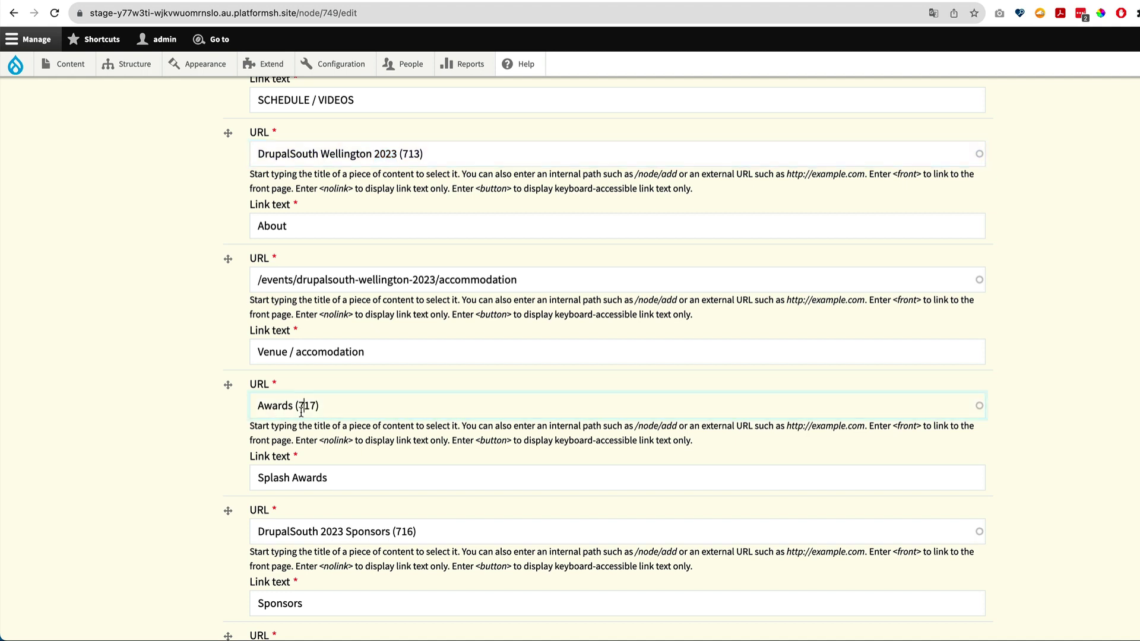
{"action": "key", "text": "super+a"}
{"action": "type", "text": "Awards"}
{"action": "left_click", "coordinate": [183, 470]}
{"action": "left_click", "coordinate": [336, 414]}
{"action": "key", "text": "super+a"}
{"action": "type", "text": "Track"}
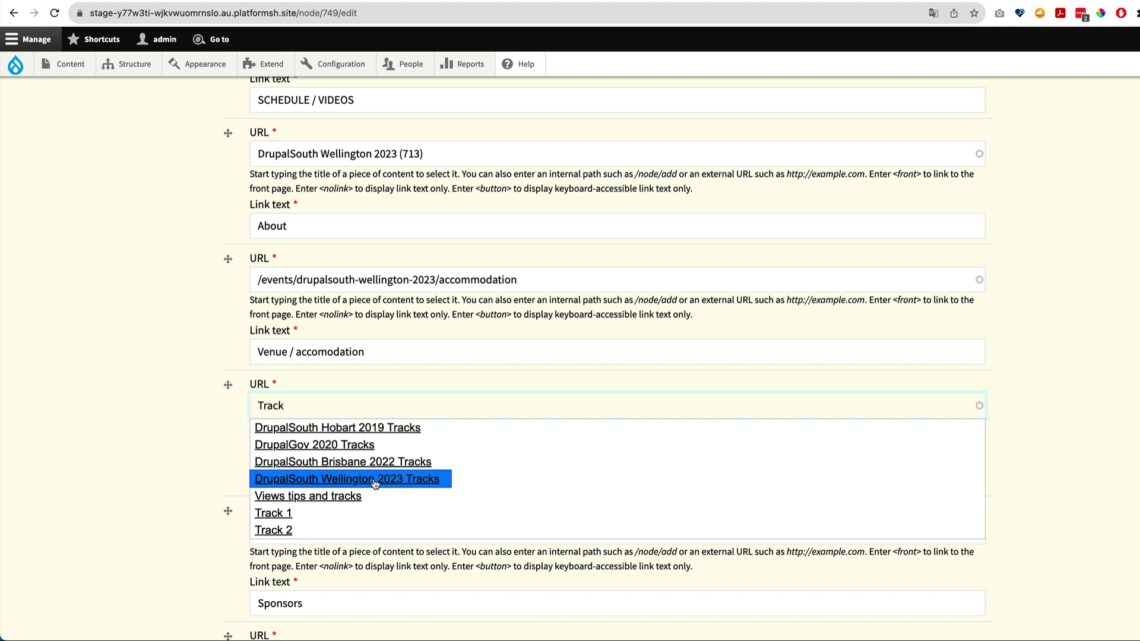
{"action": "left_click", "coordinate": [145, 441]}
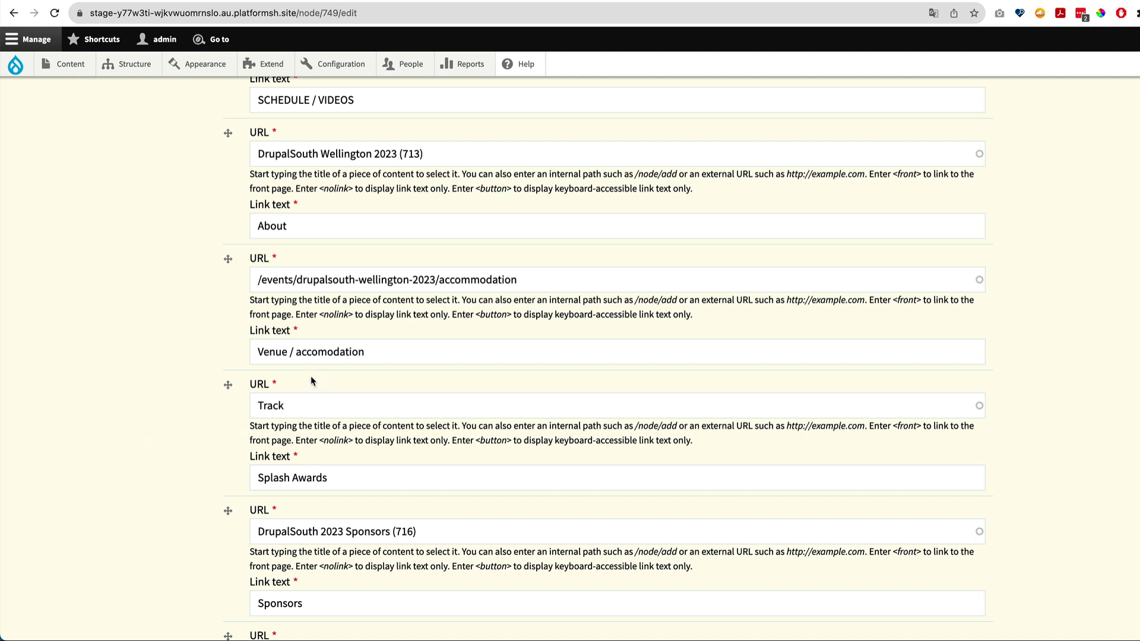
{"action": "left_click", "coordinate": [300, 397]}
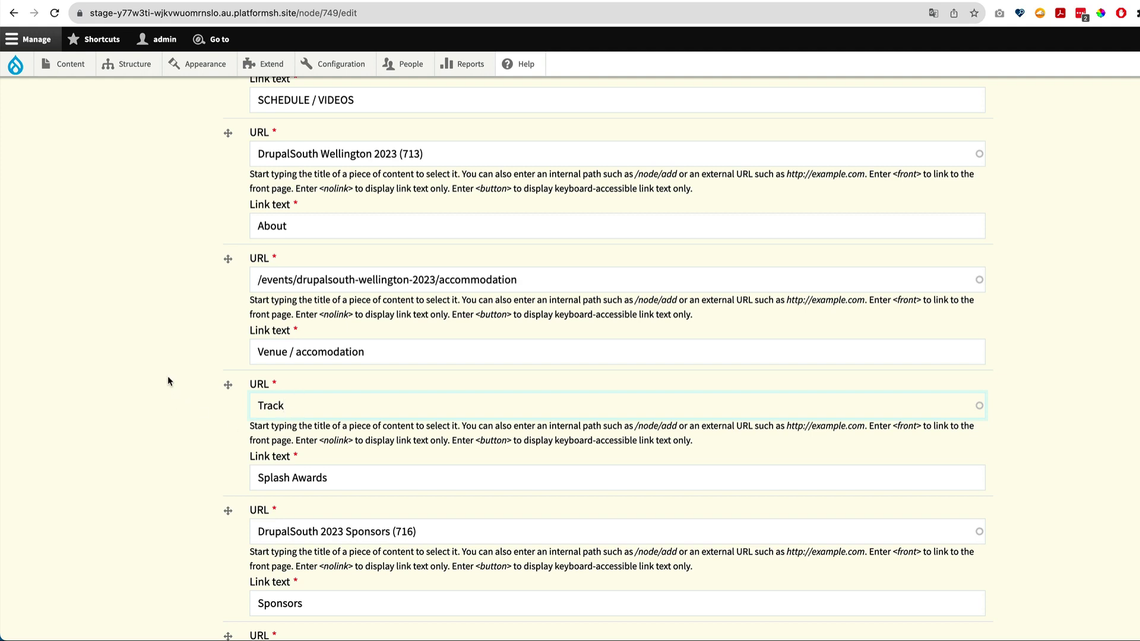
{"action": "left_click", "coordinate": [13, 14]}
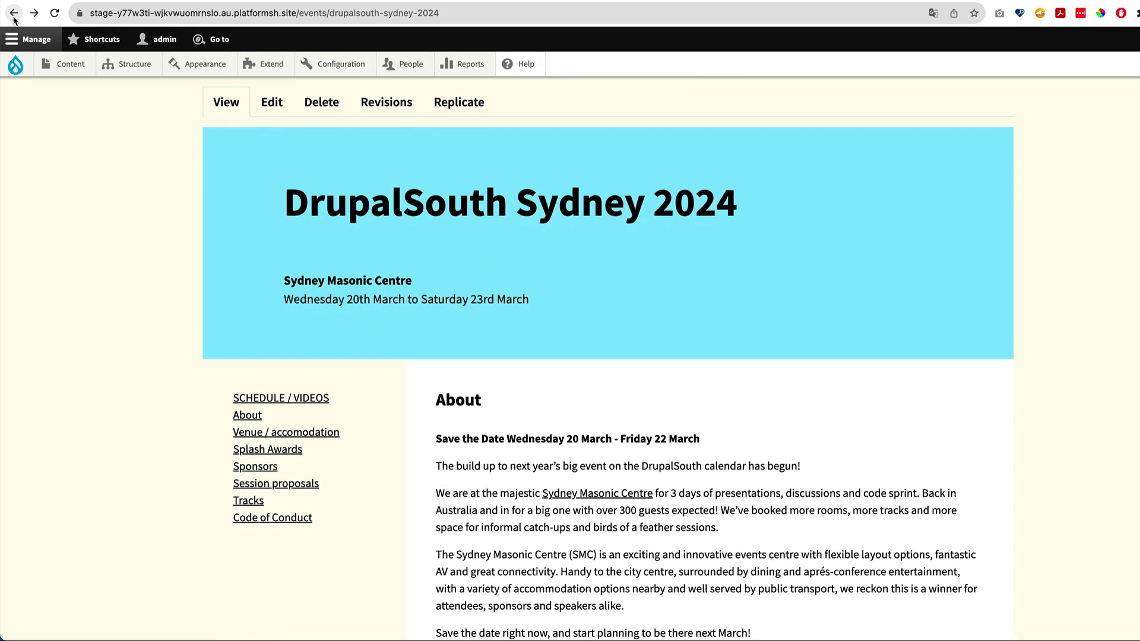
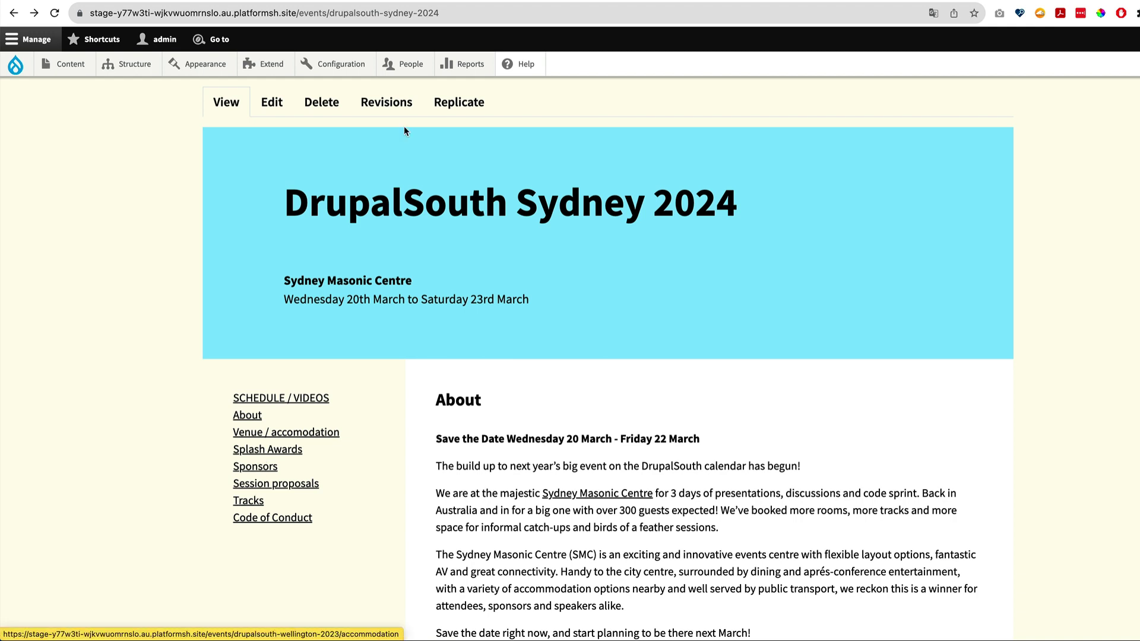
Step back and forward between the Wellington 2023 event page and Replicate form, ending on its Tracks page.
{"action": "key", "text": "super+bracketleft"}
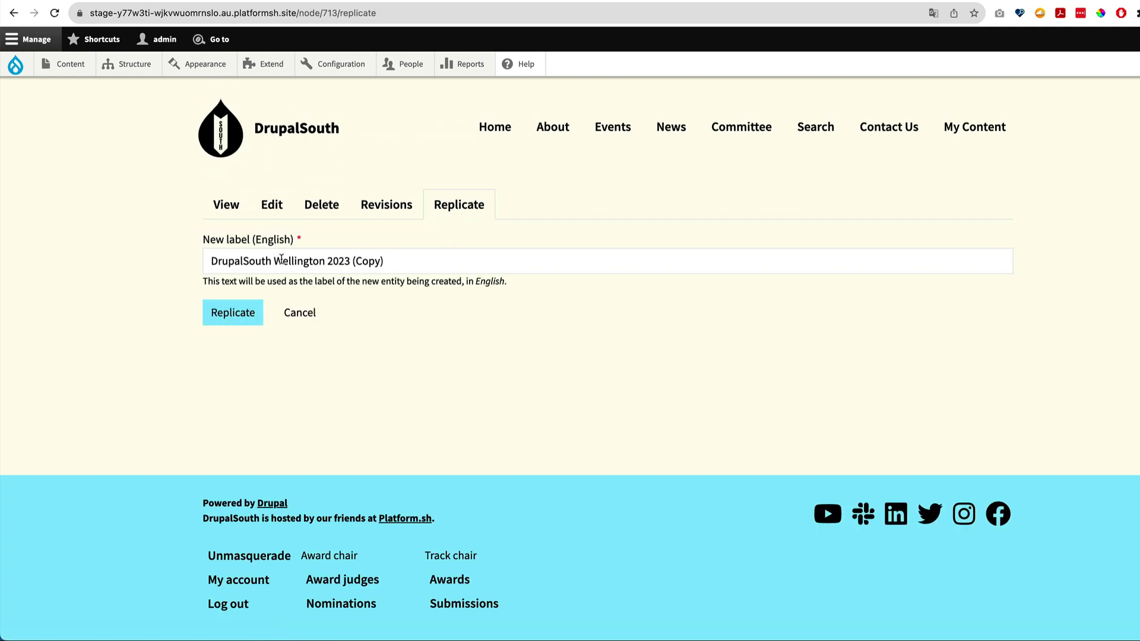
{"action": "left_click", "coordinate": [13, 12]}
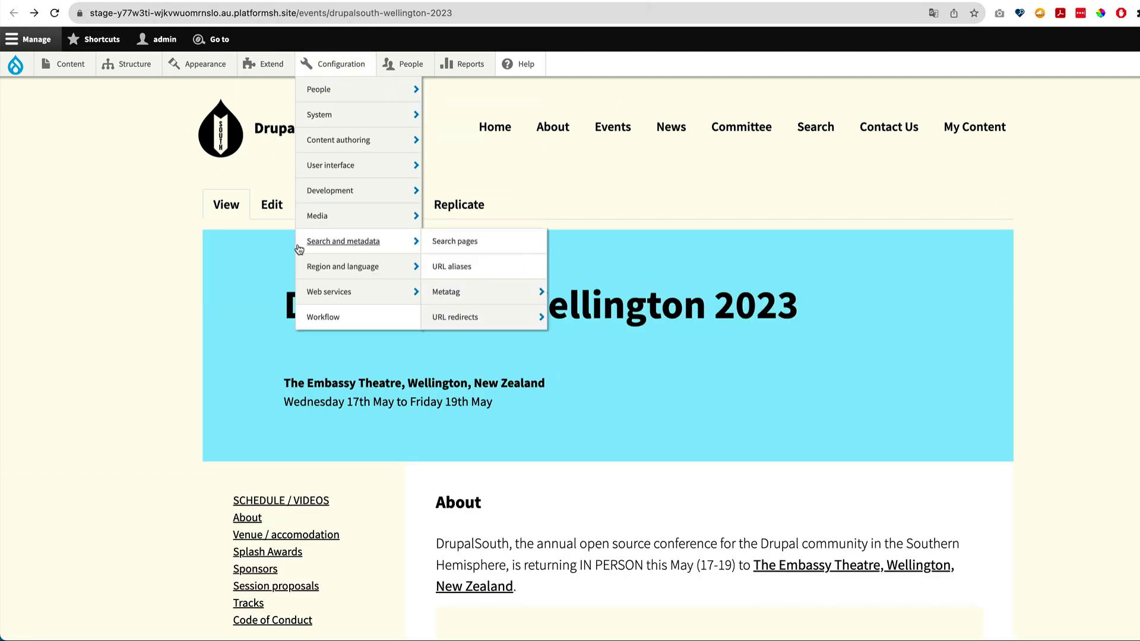
{"action": "scroll", "coordinate": [498, 442], "scroll_direction": "down", "scroll_amount": 9}
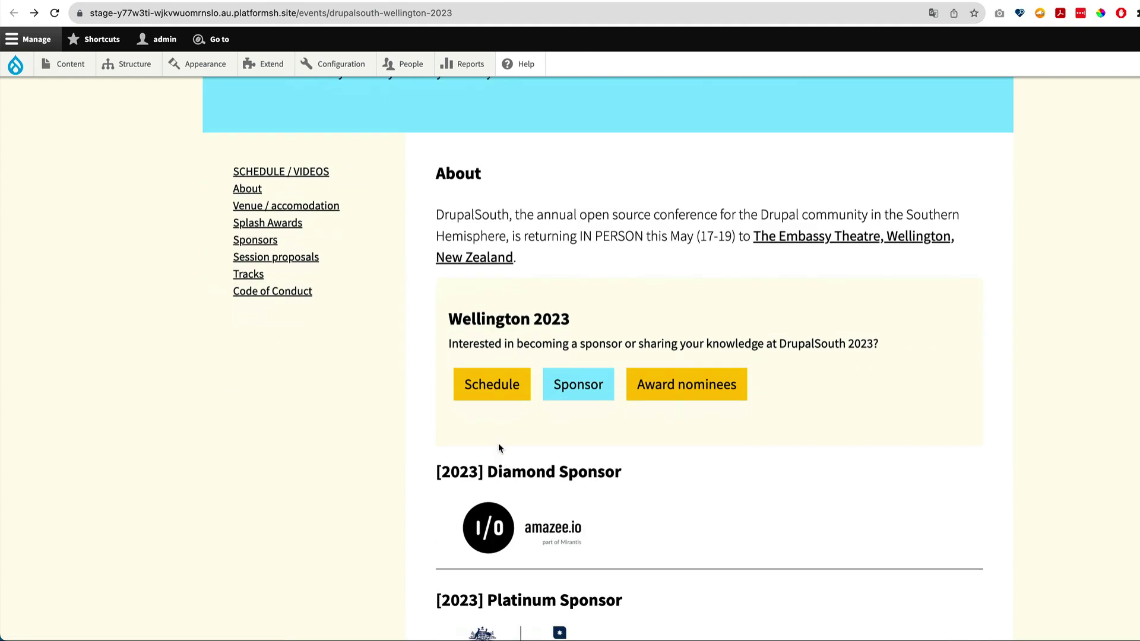
{"action": "scroll", "coordinate": [498, 442], "scroll_direction": "up", "scroll_amount": 10}
{"action": "key", "text": "super+bracketright"}
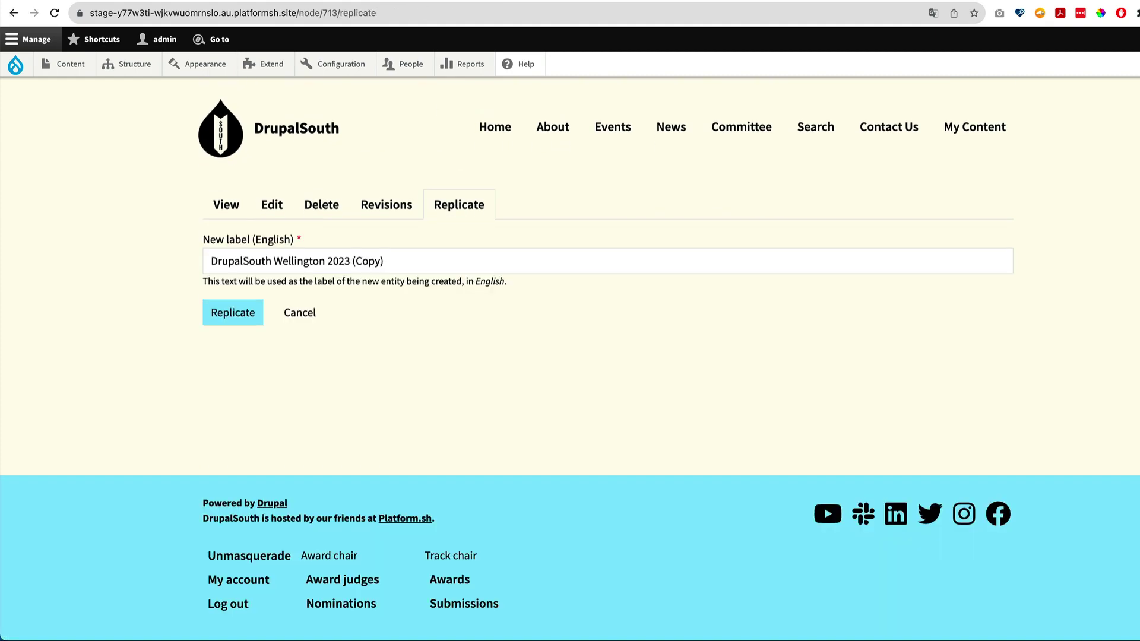
{"action": "key", "text": "super+bracketleft"}
{"action": "key", "text": "super+bracketleft"}
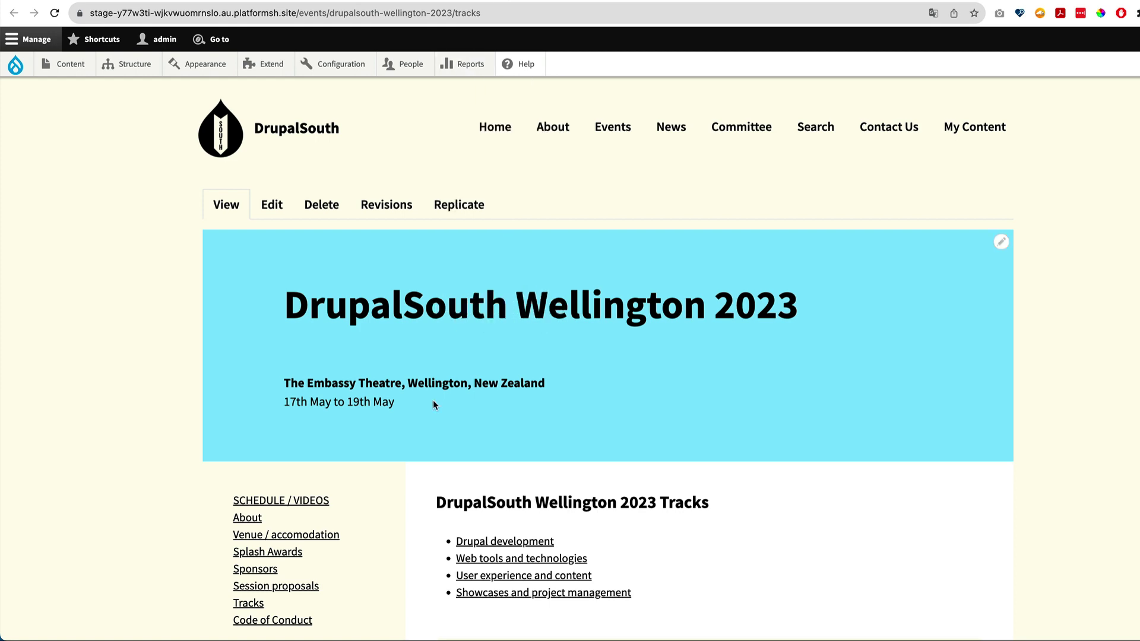
{"action": "scroll", "coordinate": [433, 401], "scroll_direction": "down", "scroll_amount": 2}
{"action": "scroll", "coordinate": [432, 400], "scroll_direction": "down", "scroll_amount": 3}
{"action": "scroll", "coordinate": [433, 400], "scroll_direction": "up", "scroll_amount": 4}
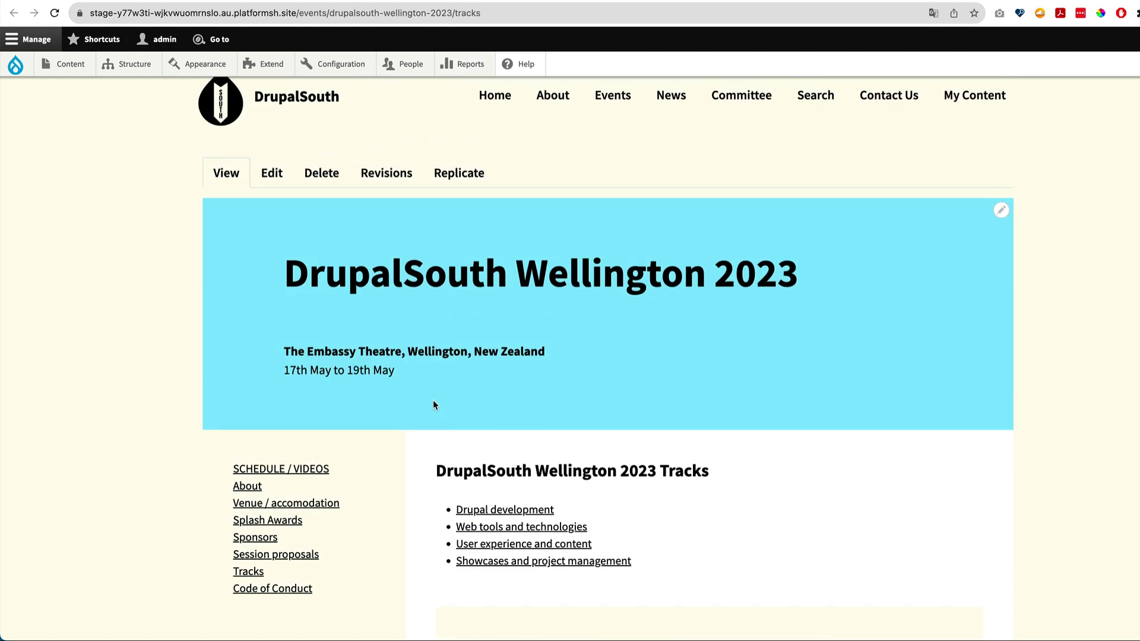
{"action": "right_click", "coordinate": [298, 13]}
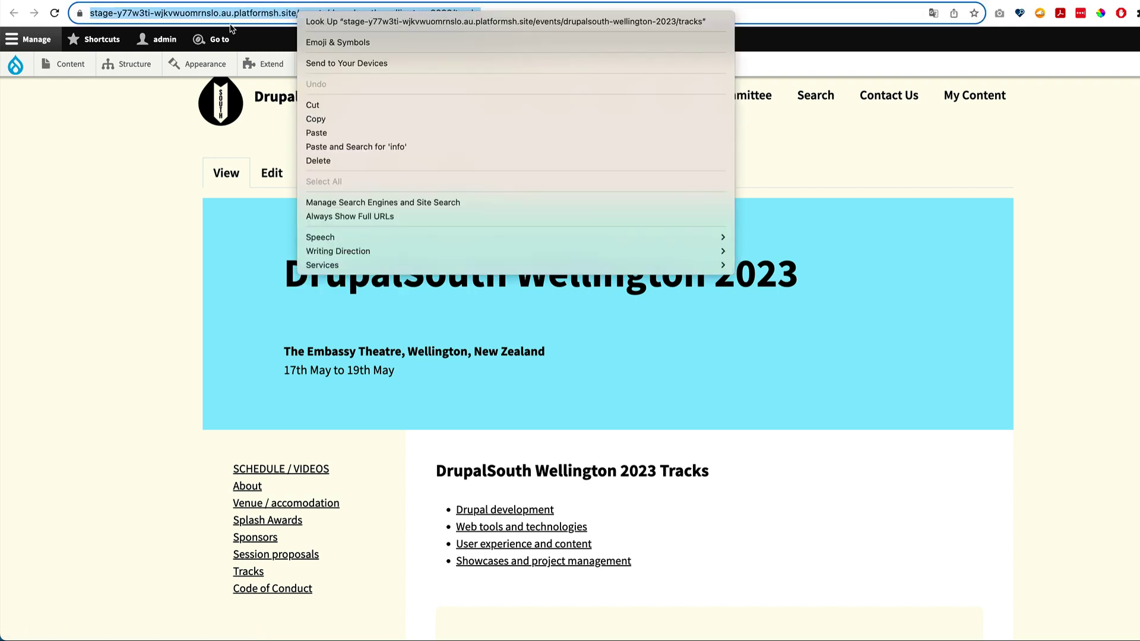
{"action": "key", "text": "Escape"}
{"action": "left_click", "coordinate": [265, 12]}
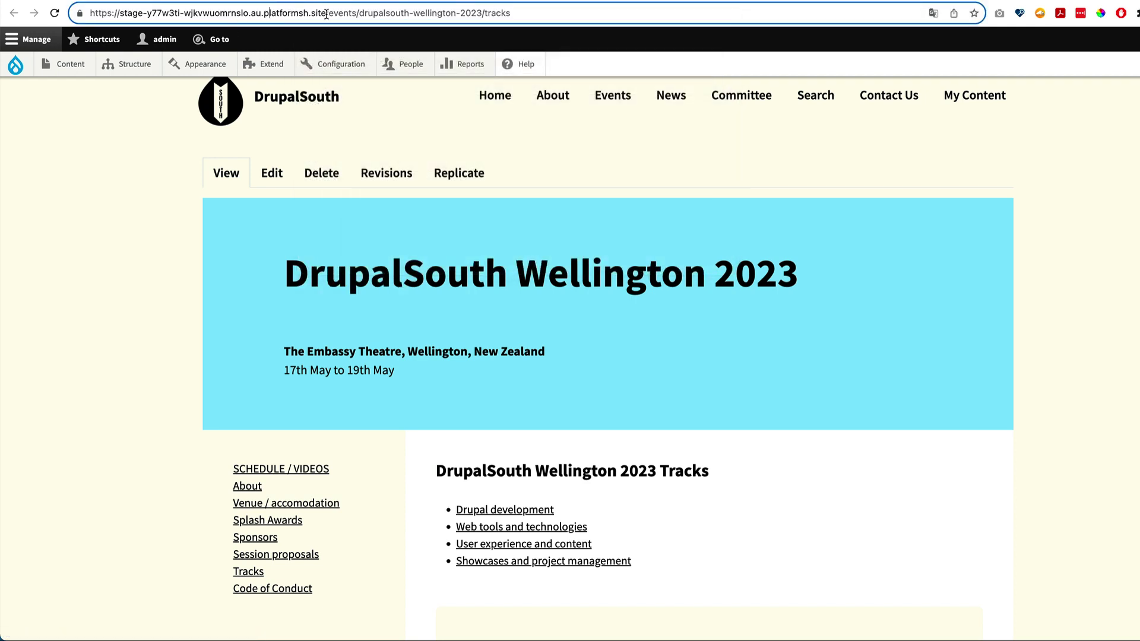
{"action": "left_click_drag", "start_coordinate": [326, 14], "coordinate": [524, 10]}
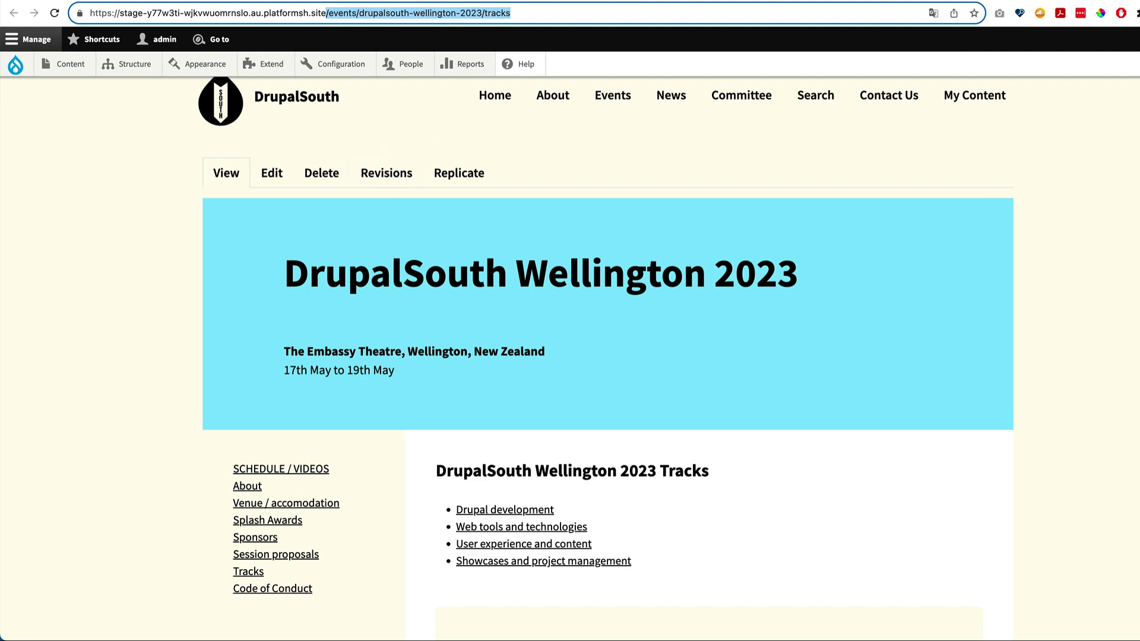
{"action": "key", "text": "super+bracketleft"}
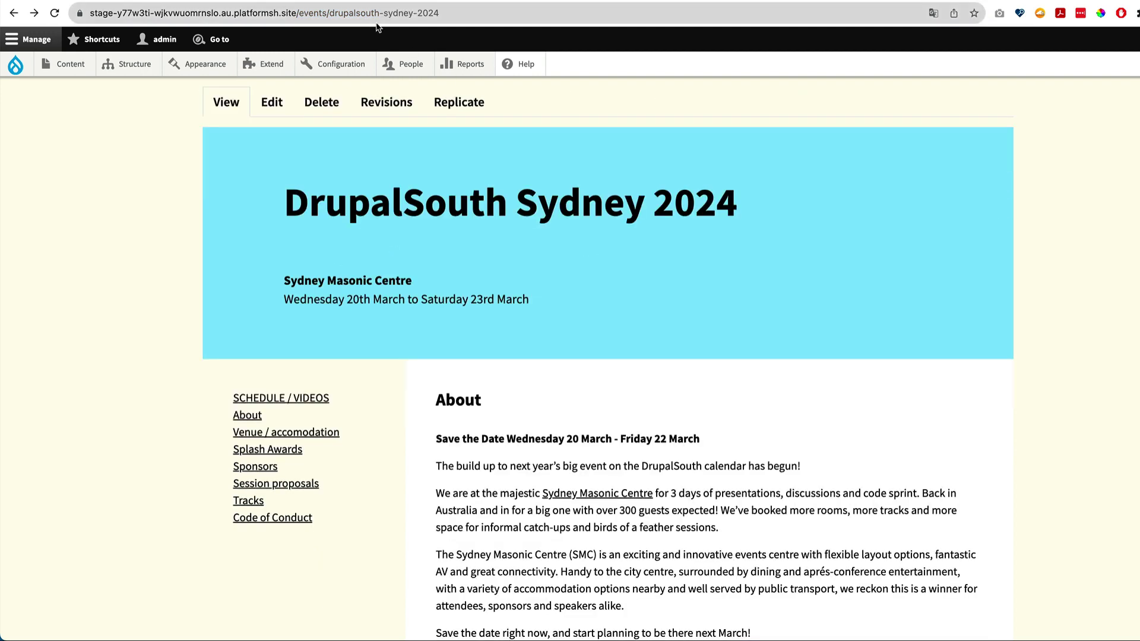
{"action": "left_click", "coordinate": [359, 4]}
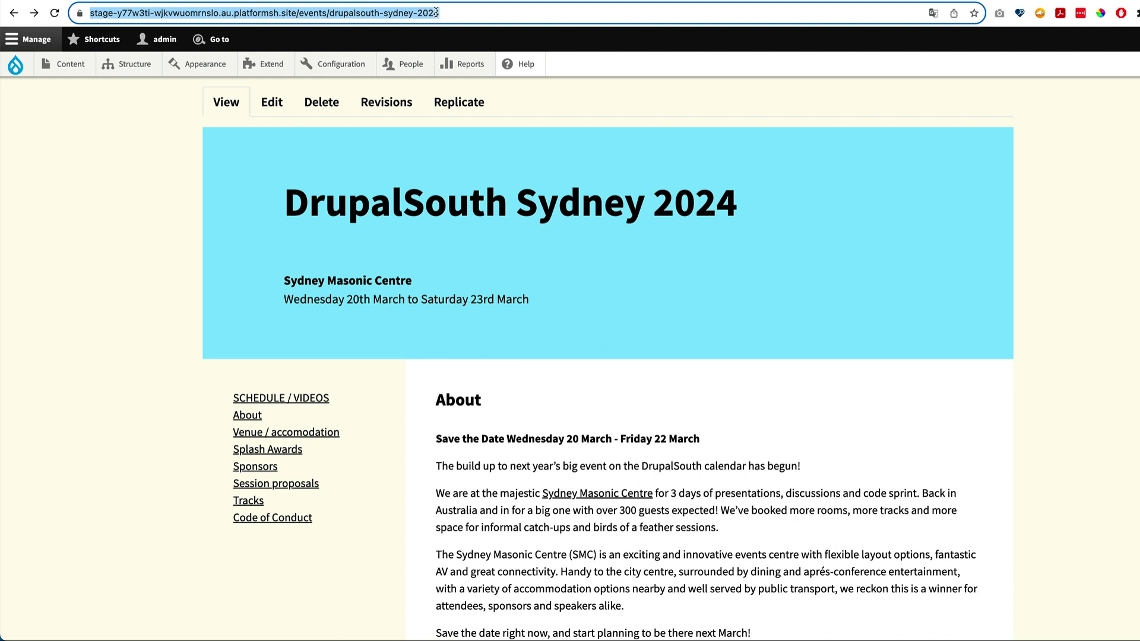
{"action": "key", "text": "super+bracketright"}
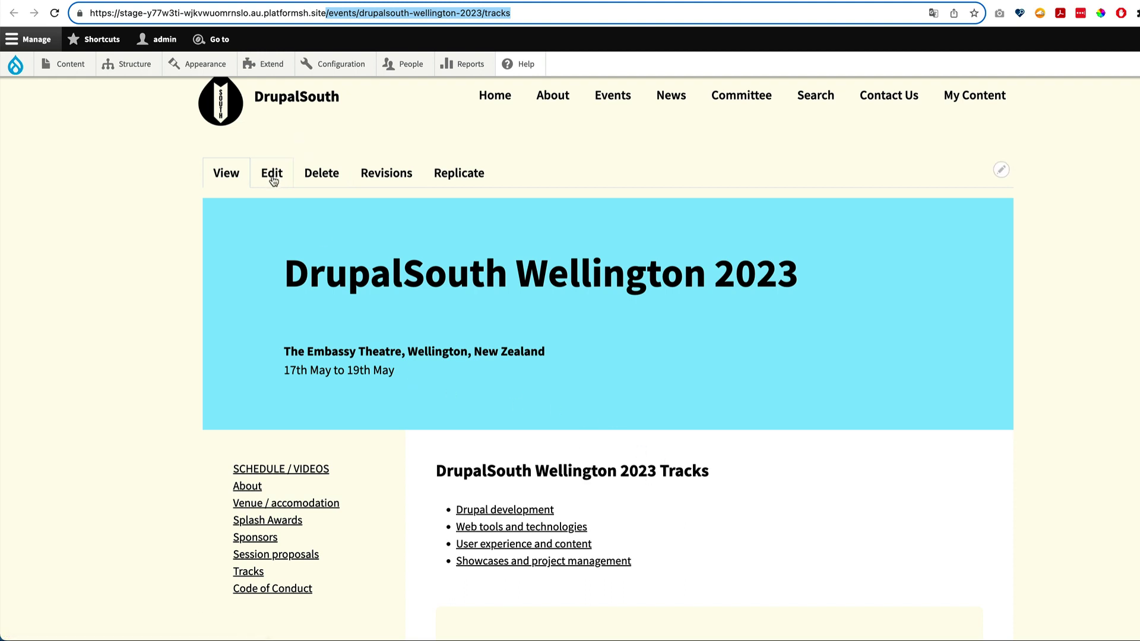
Replicate the Tracks page with the label 'DrupalSouth Sydney 2024 Tracks', dropping '(Copy)'.
{"action": "left_click", "coordinate": [459, 173]}
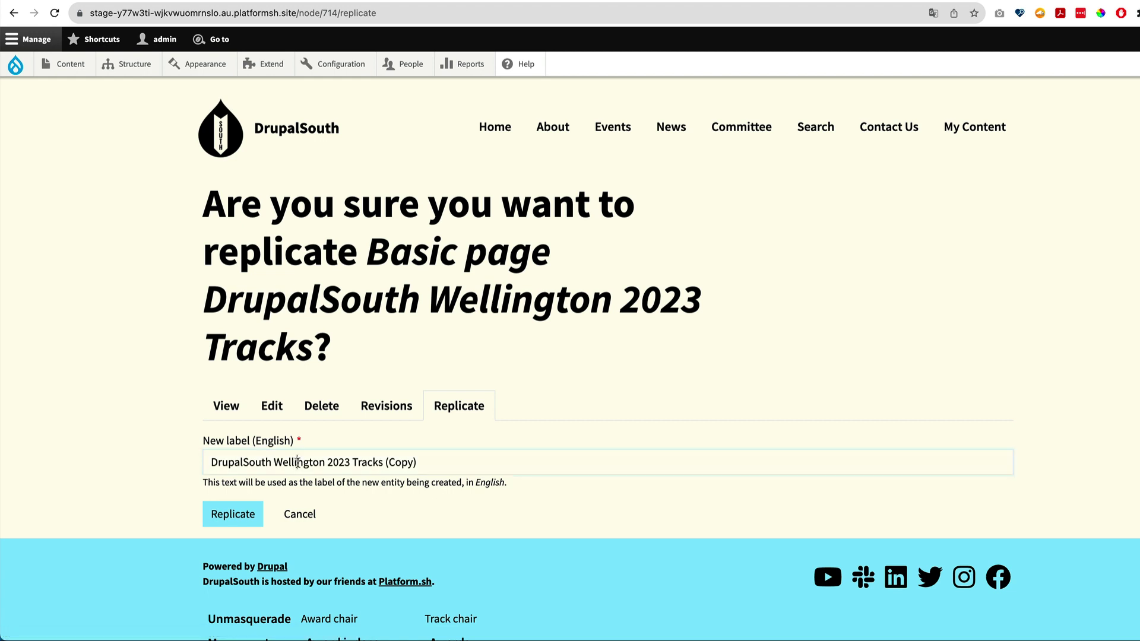
{"action": "double_click", "coordinate": [297, 462]}
{"action": "type", "text": "Sydney"}
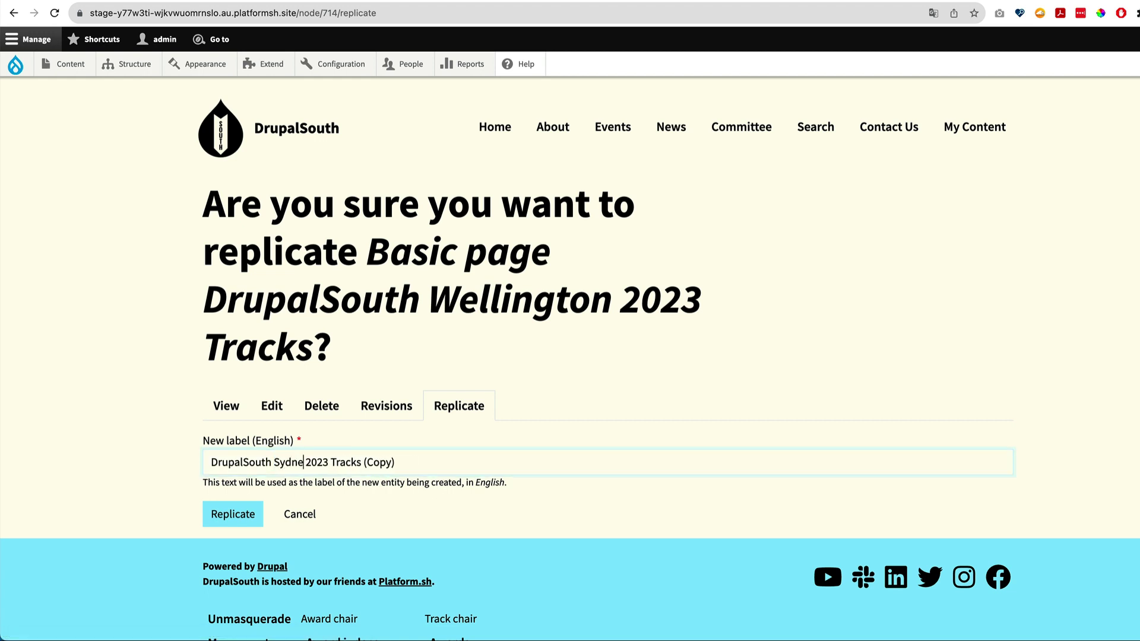
{"action": "key", "text": "BackSpace"}
{"action": "type", "text": "4"}
{"action": "key", "text": "Right"}
{"action": "key", "text": "Right"}
{"action": "key", "text": "Right"}
{"action": "key", "text": "Right"}
{"action": "key", "text": "Right"}
{"action": "key", "text": "Right"}
{"action": "key", "text": "Right"}
{"action": "key", "text": "shift+End"}
{"action": "key", "text": "BackSpace"}
{"action": "left_click", "coordinate": [207, 520]}
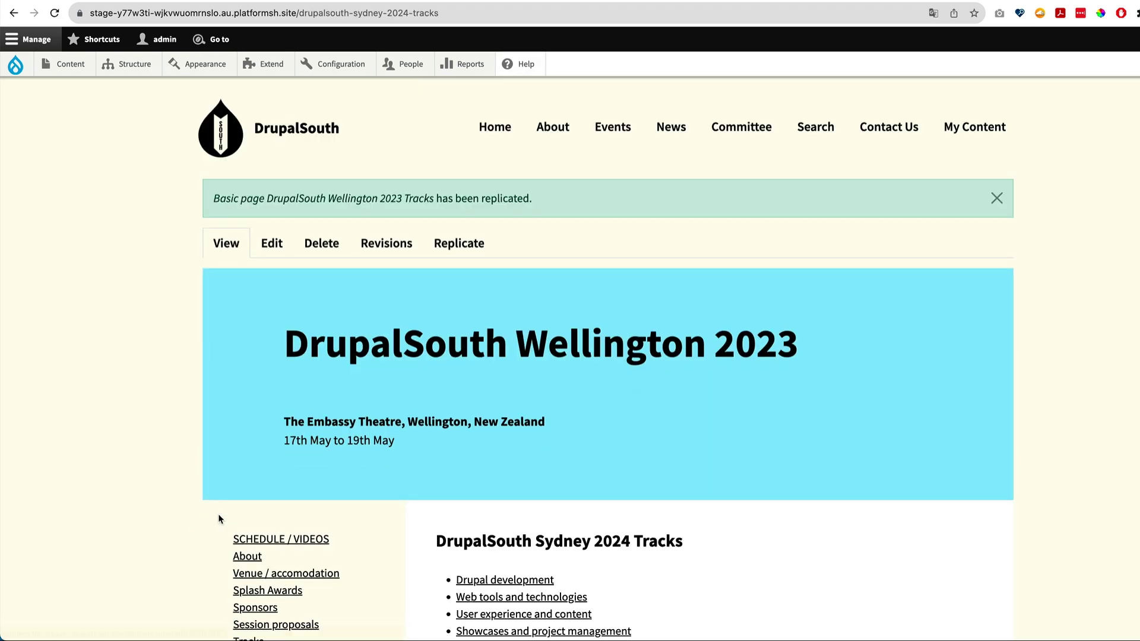
Review the new DrupalSouth Sydney 2024 Tracks page and start editing it.
{"action": "scroll", "coordinate": [229, 425], "scroll_direction": "down", "scroll_amount": 2}
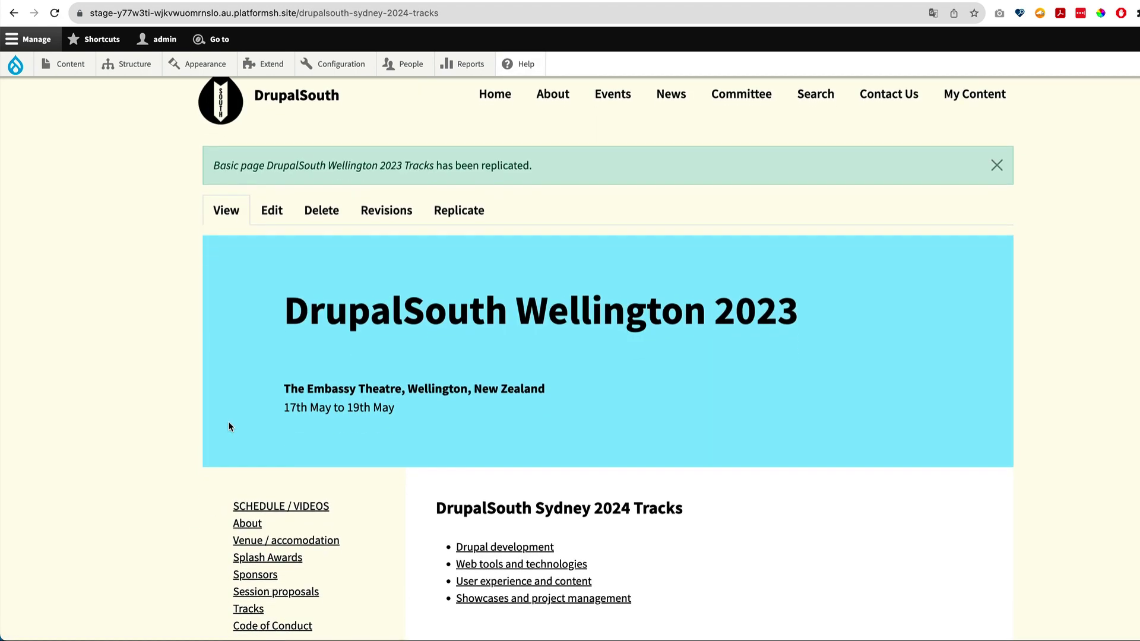
{"action": "scroll", "coordinate": [229, 425], "scroll_direction": "up", "scroll_amount": 1}
{"action": "scroll", "coordinate": [229, 426], "scroll_direction": "down", "scroll_amount": 1}
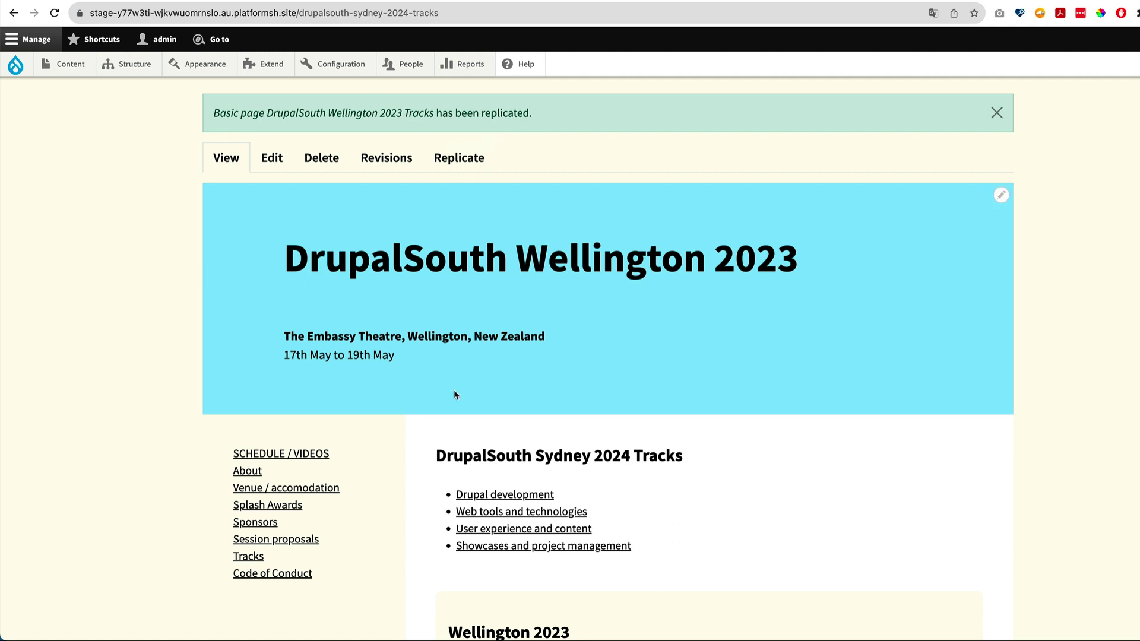
{"action": "left_click_drag", "start_coordinate": [437, 457], "coordinate": [698, 449]}
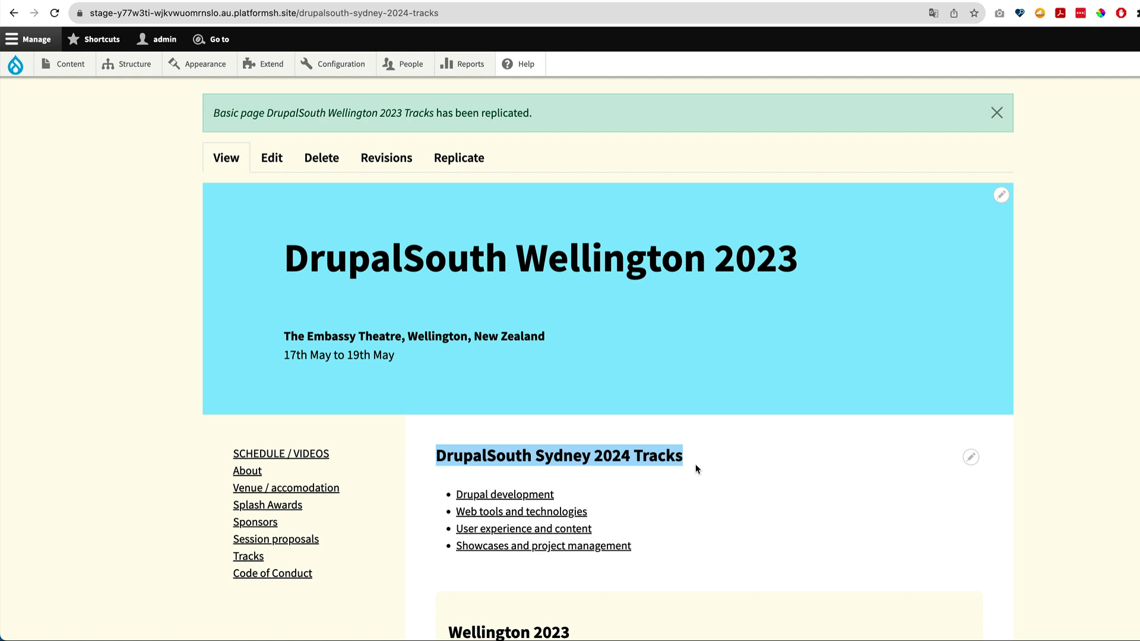
{"action": "scroll", "coordinate": [657, 490], "scroll_direction": "down", "scroll_amount": 2}
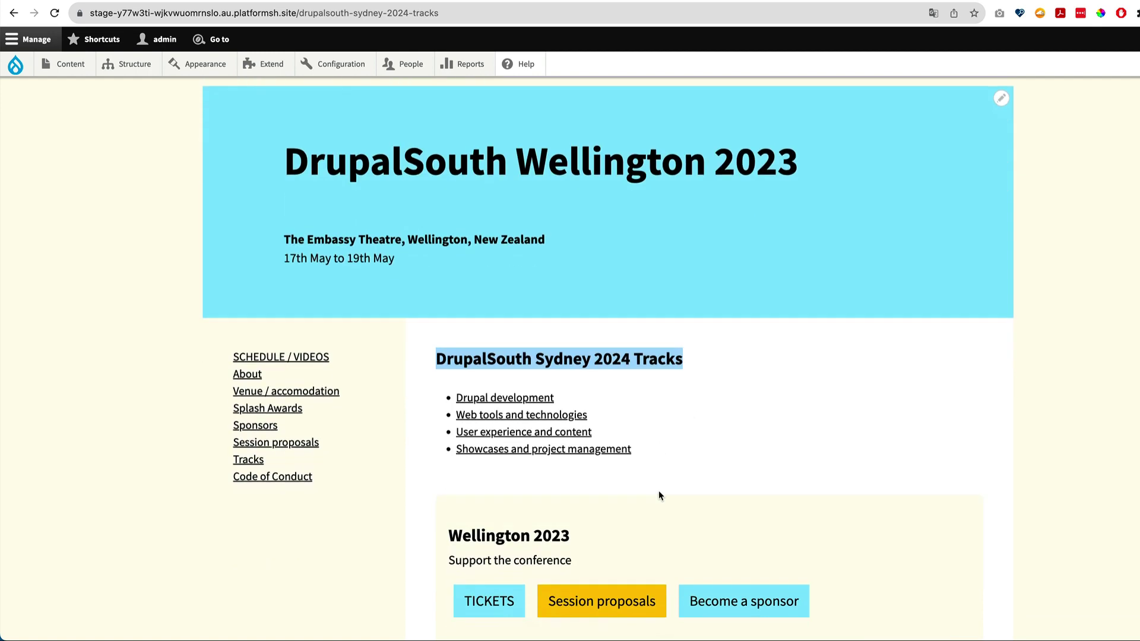
{"action": "scroll", "coordinate": [657, 492], "scroll_direction": "down", "scroll_amount": 5}
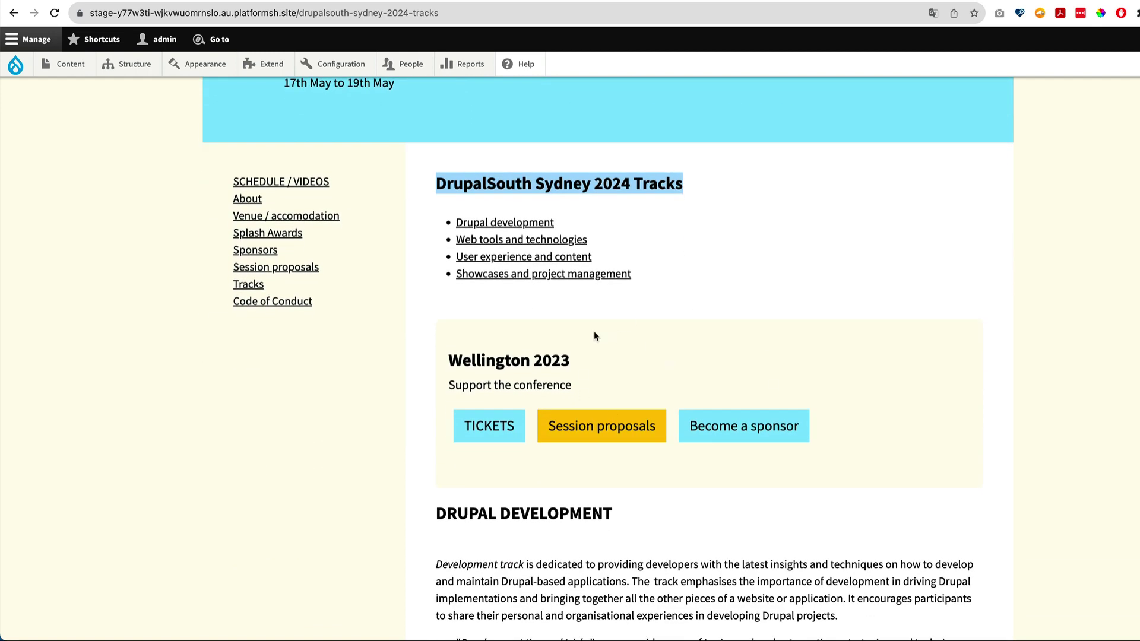
{"action": "scroll", "coordinate": [600, 241], "scroll_direction": "down", "scroll_amount": 10}
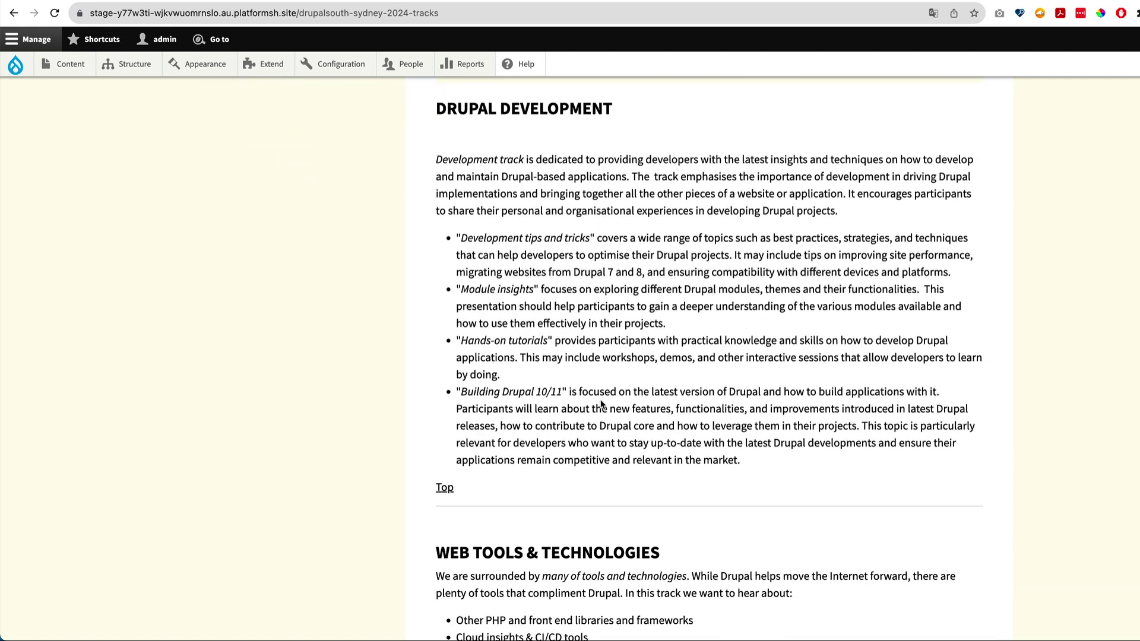
{"action": "scroll", "coordinate": [600, 404], "scroll_direction": "up", "scroll_amount": 15}
{"action": "scroll", "coordinate": [600, 405], "scroll_direction": "down", "scroll_amount": 2}
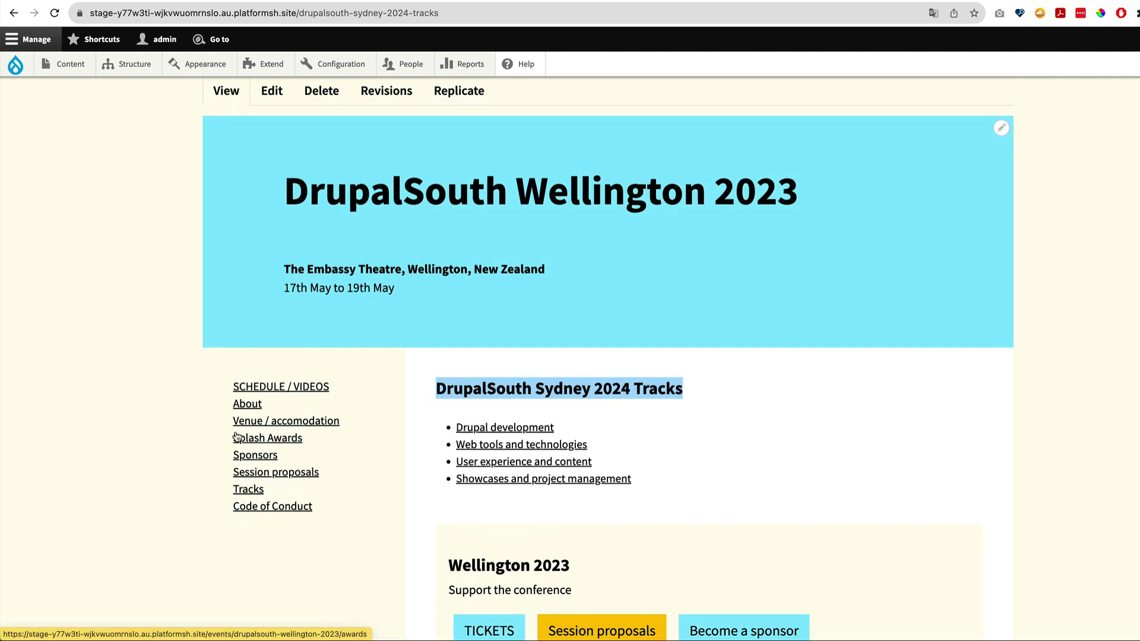
{"action": "scroll", "coordinate": [261, 436], "scroll_direction": "up", "scroll_amount": 1}
{"action": "left_click", "coordinate": [270, 137]}
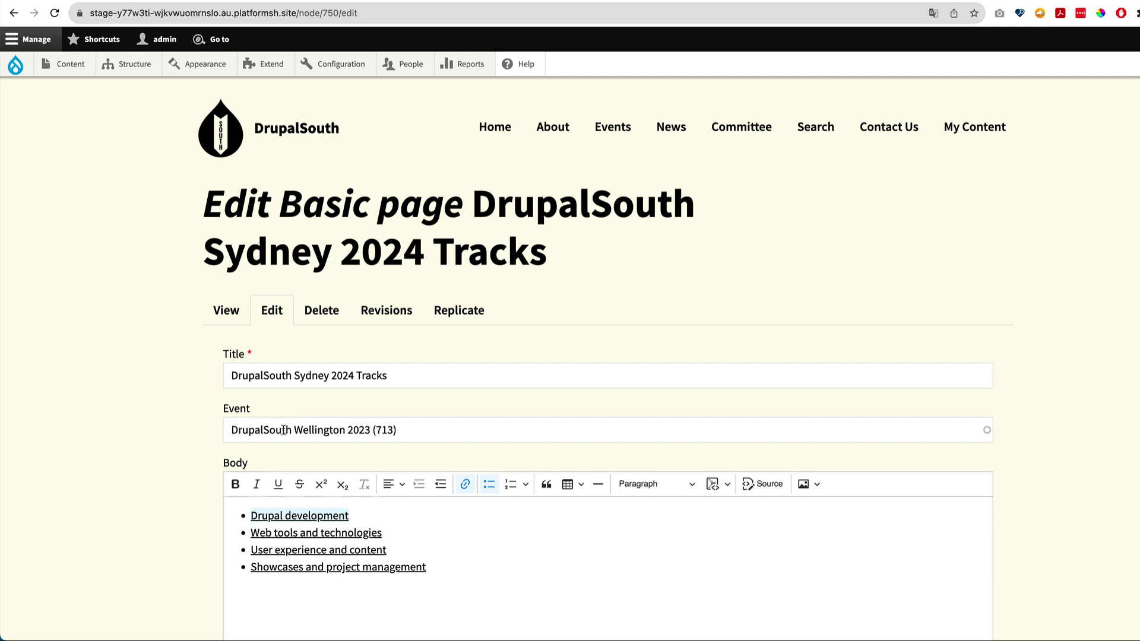
Change the page's event reference from Wellington 2023 to DrupalSouth Sydney 2024.
{"action": "left_click_drag", "start_coordinate": [294, 429], "coordinate": [511, 424]}
{"action": "type", "text": "Sysn"}
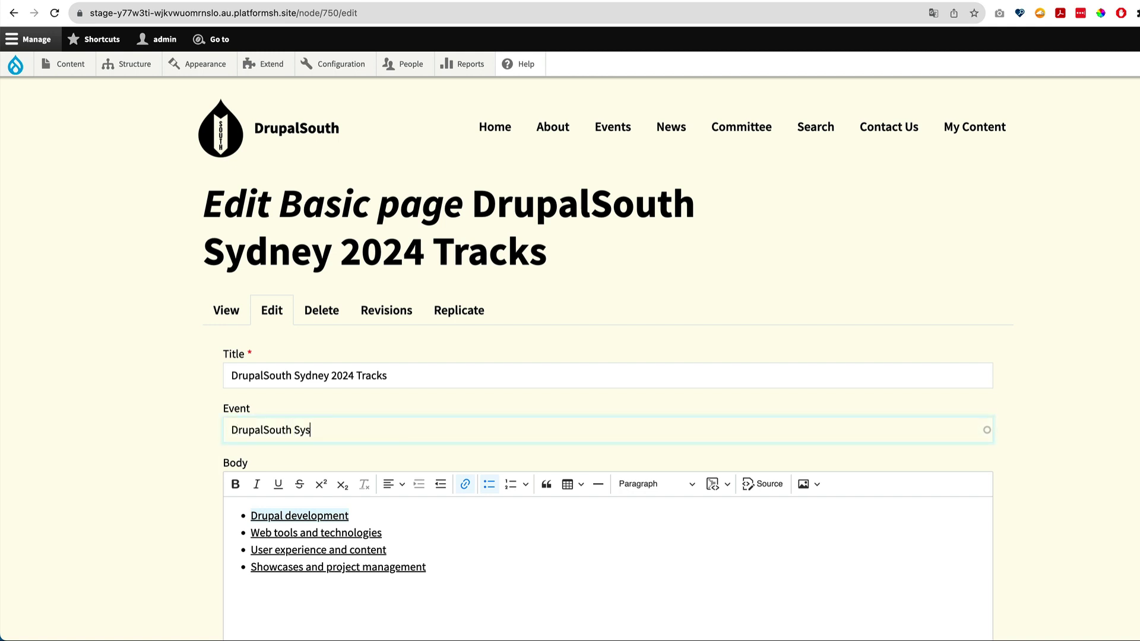
{"action": "key", "text": "BackSpace"}
{"action": "key", "text": "BackSpace"}
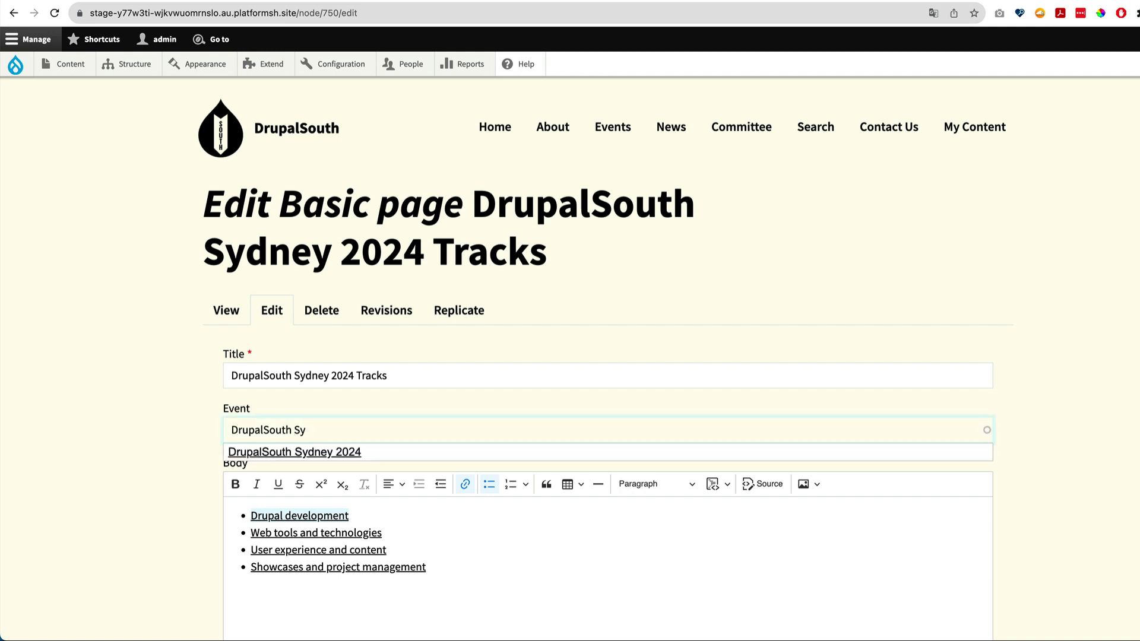
{"action": "left_click", "coordinate": [452, 459]}
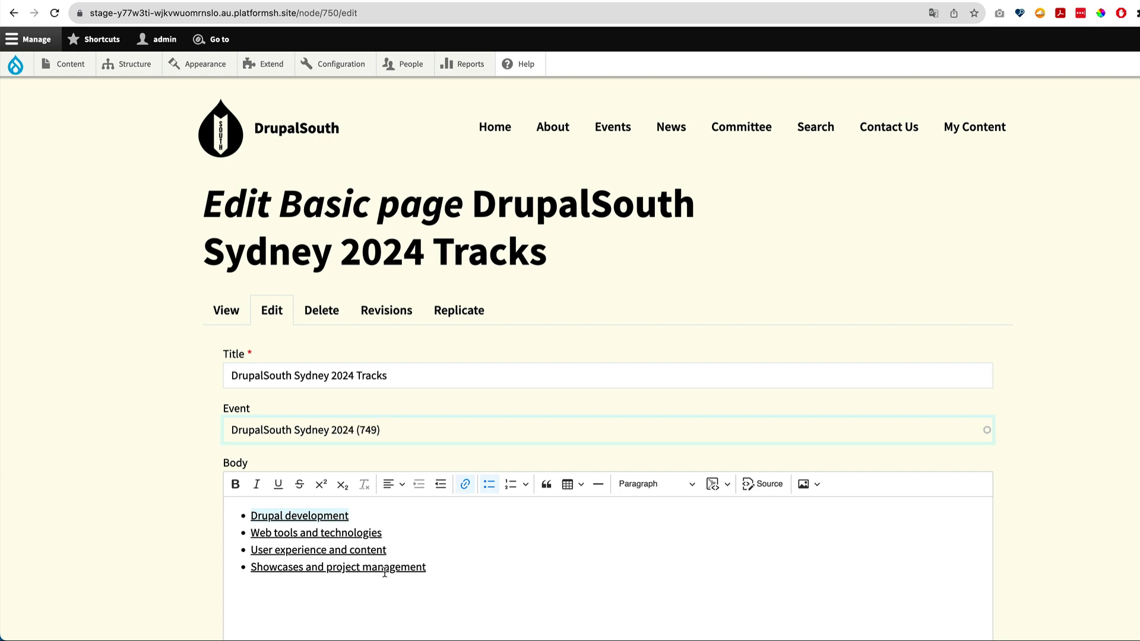
Replace the text box heading 'Wellington 2023' with 'Sydney 2024' and delete its HTML source.
{"action": "scroll", "coordinate": [380, 575], "scroll_direction": "down", "scroll_amount": 5}
{"action": "scroll", "coordinate": [380, 574], "scroll_direction": "down", "scroll_amount": 6}
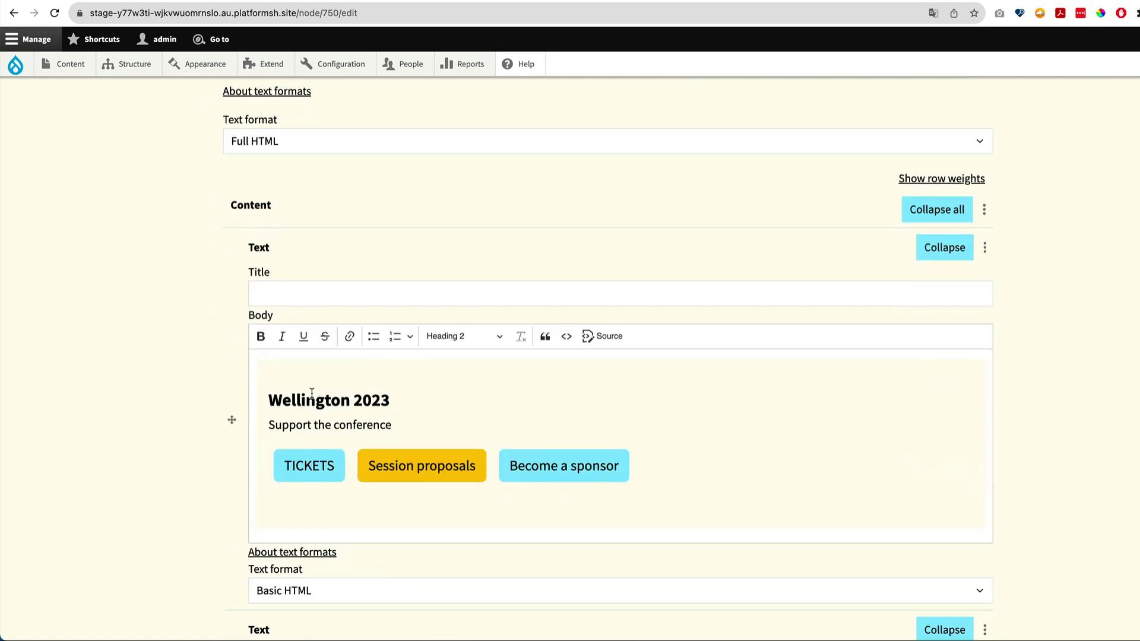
{"action": "double_click", "coordinate": [312, 394]}
{"action": "left_click_drag", "start_coordinate": [392, 398], "coordinate": [237, 397]}
{"action": "type", "text": "S"}
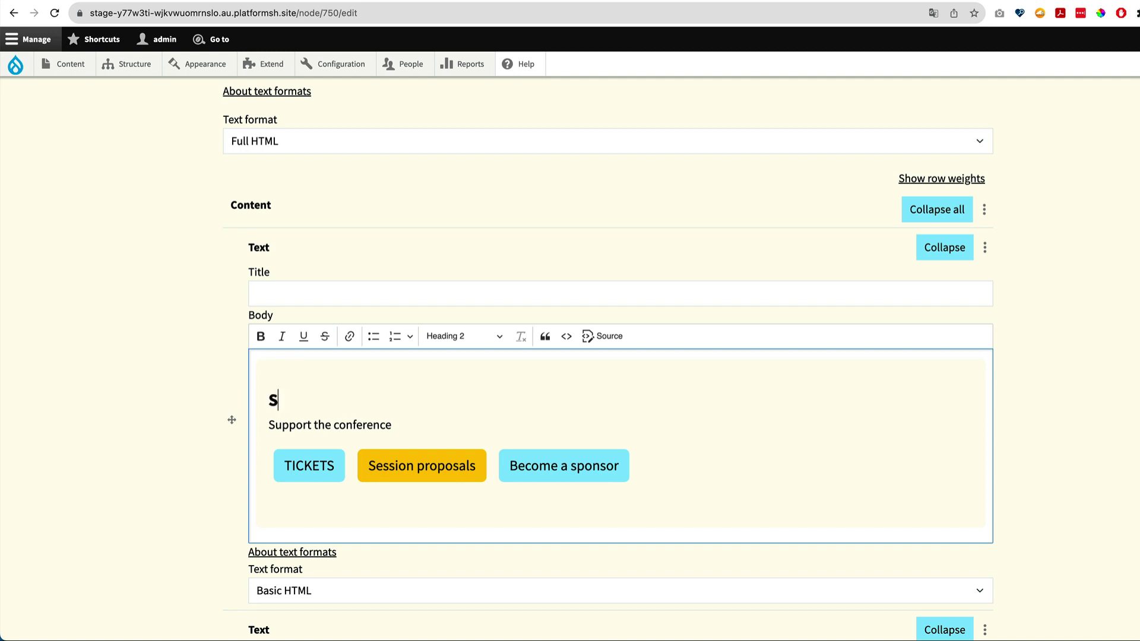
{"action": "type", "text": "ydney 2024"}
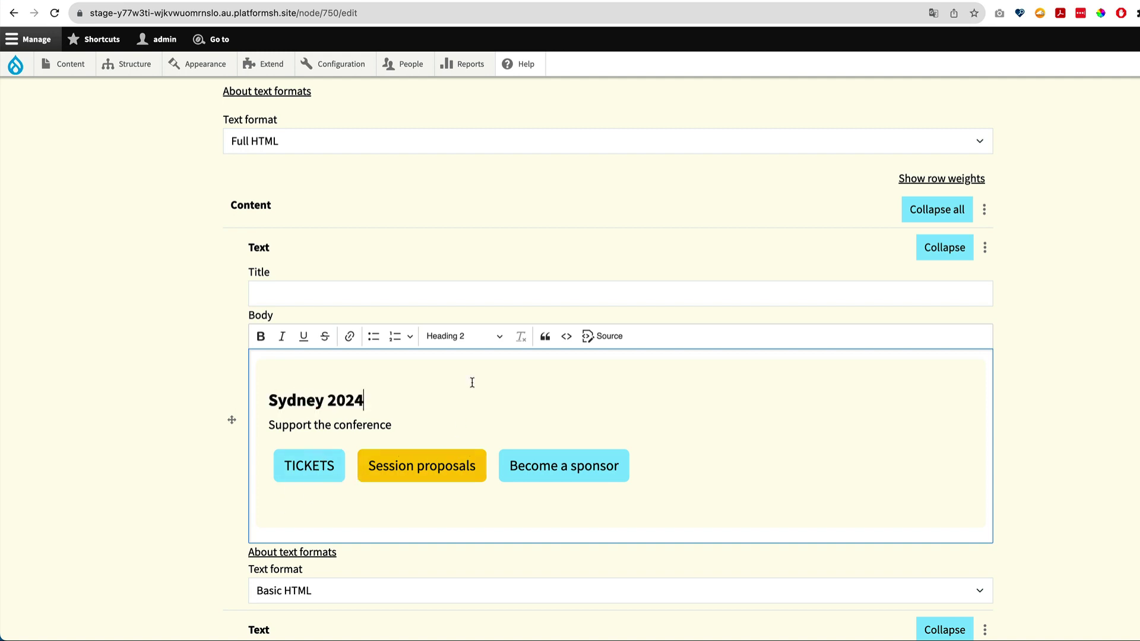
{"action": "left_click", "coordinate": [604, 336]}
{"action": "key", "text": "ctrl+a"}
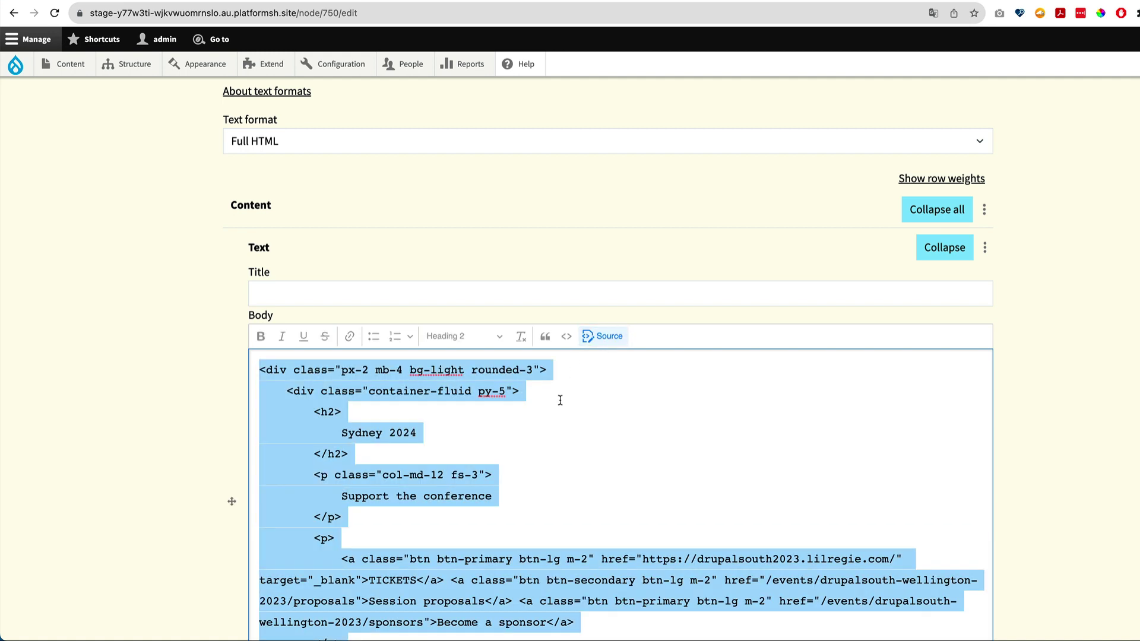
{"action": "key", "text": "BackSpace"}
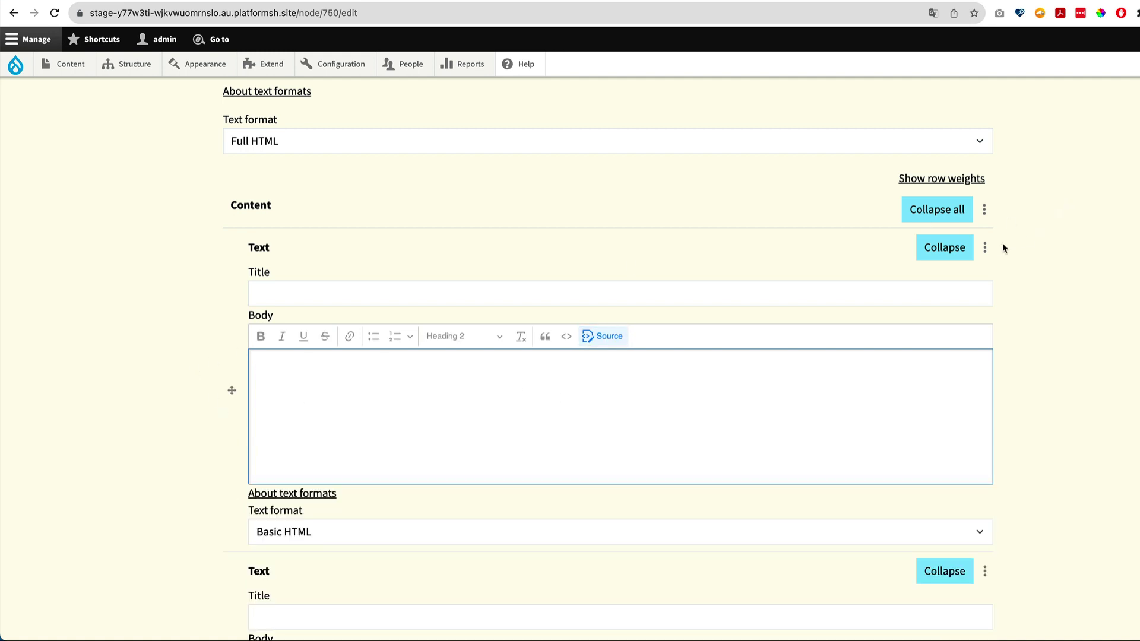
Remove the empty Text block and save the Tracks page.
{"action": "left_click", "coordinate": [984, 246]}
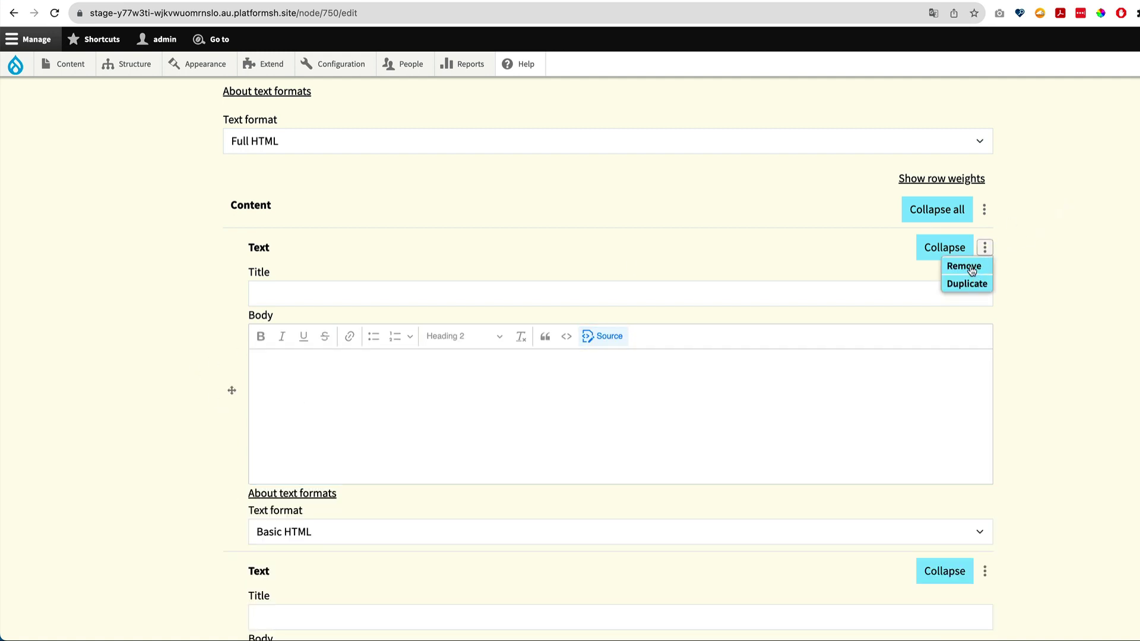
{"action": "left_click", "coordinate": [970, 265]}
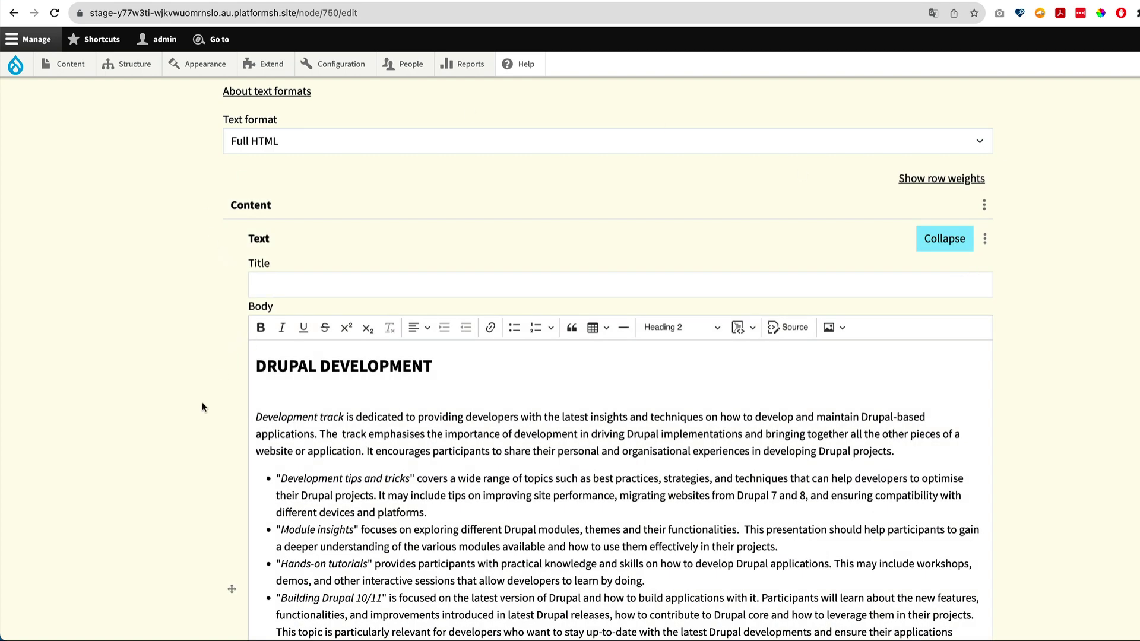
{"action": "scroll", "coordinate": [202, 407], "scroll_direction": "down", "scroll_amount": 1}
{"action": "scroll", "coordinate": [308, 276], "scroll_direction": "down", "scroll_amount": 20}
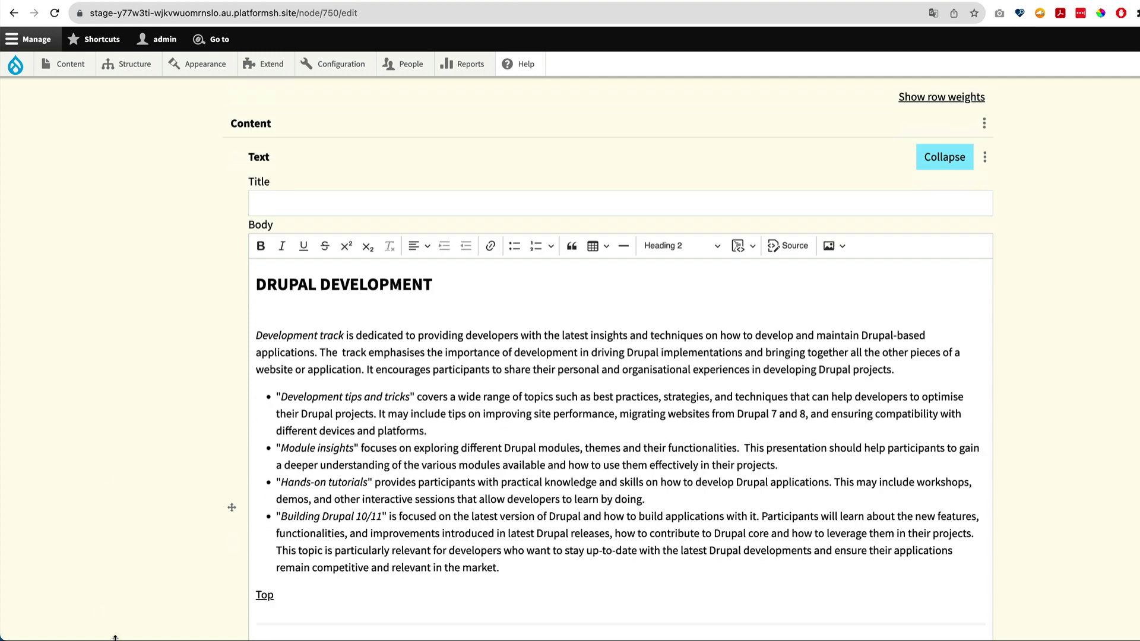
{"action": "left_click", "coordinate": [544, 442]}
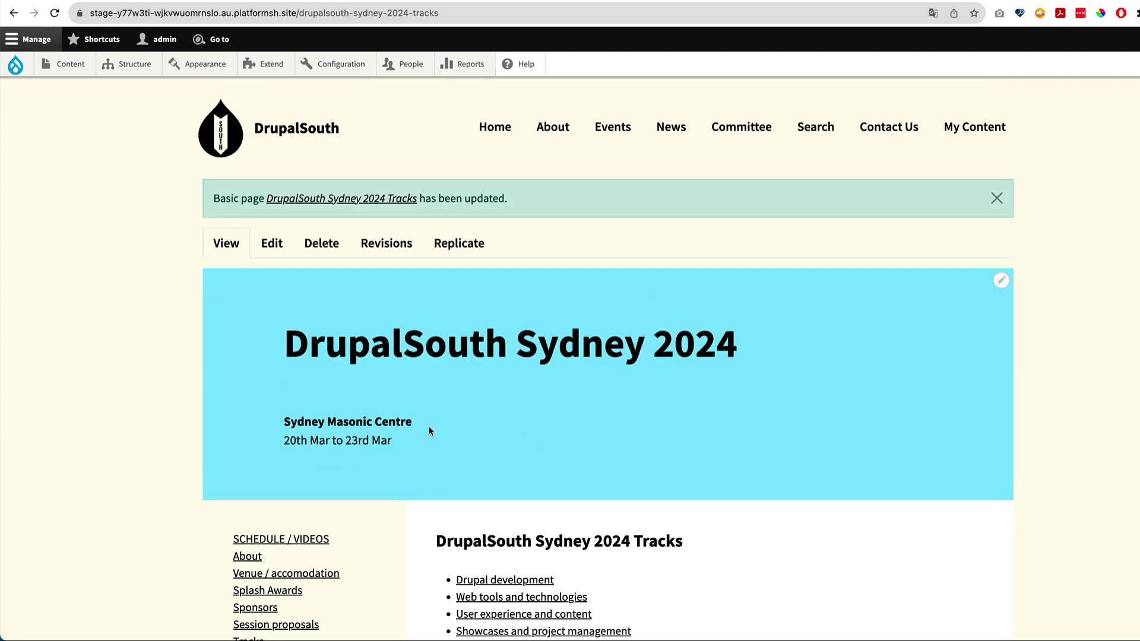
Check the Sydney 2024 sidebar Tracks link, then return to the previous page.
{"action": "scroll", "coordinate": [431, 432], "scroll_direction": "down", "scroll_amount": 1}
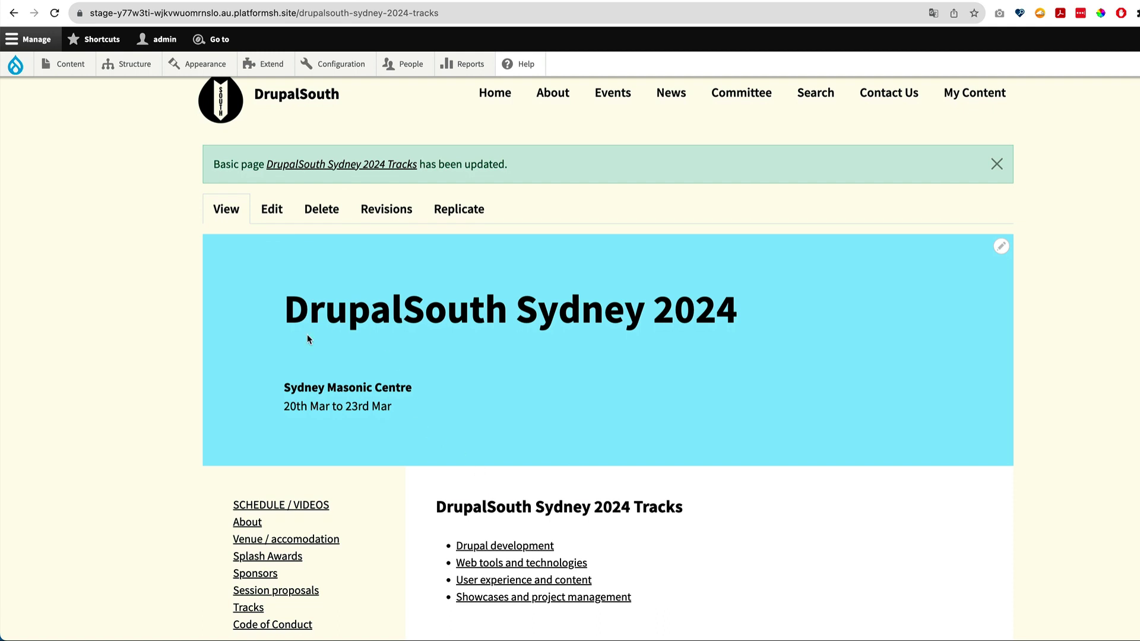
{"action": "left_click_drag", "start_coordinate": [283, 316], "coordinate": [717, 291]}
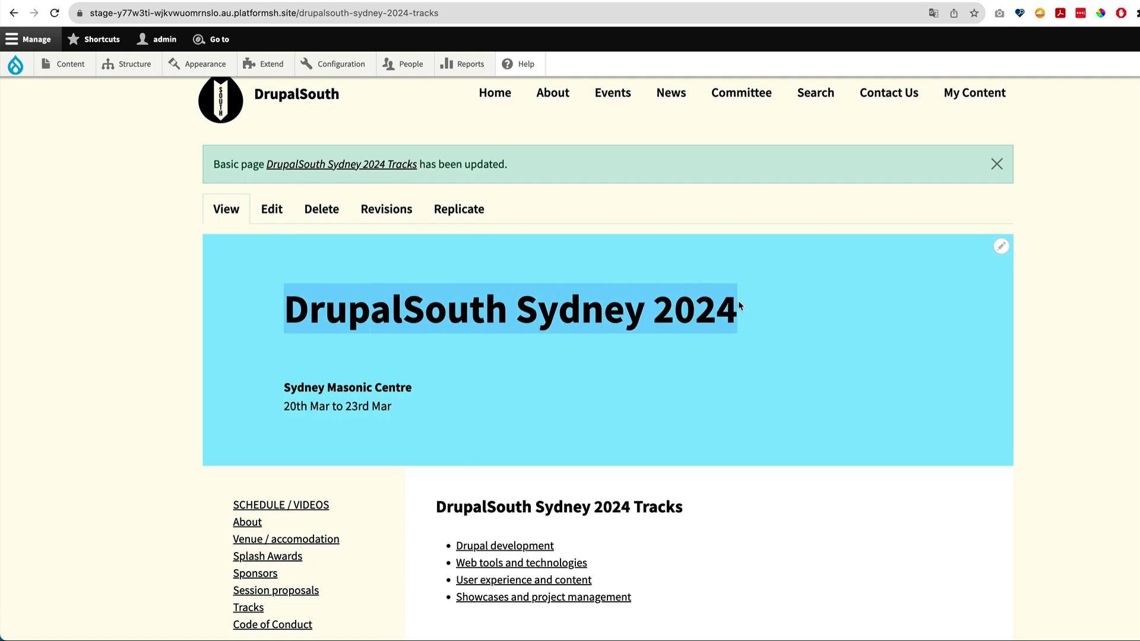
{"action": "scroll", "coordinate": [670, 450], "scroll_direction": "down", "scroll_amount": 4}
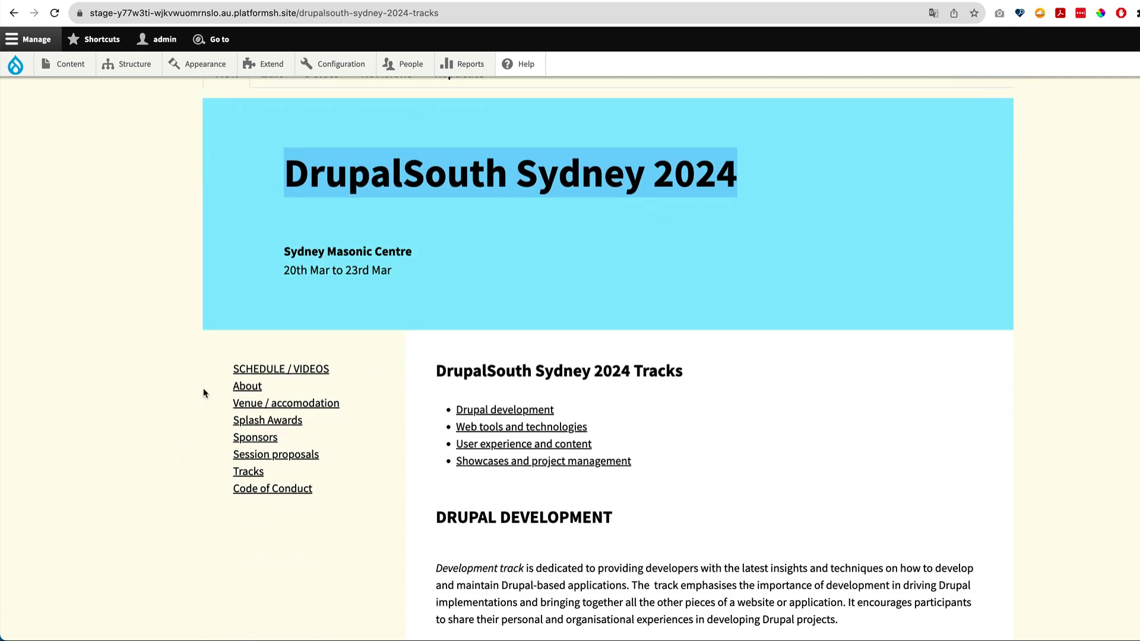
{"action": "left_click", "coordinate": [252, 472]}
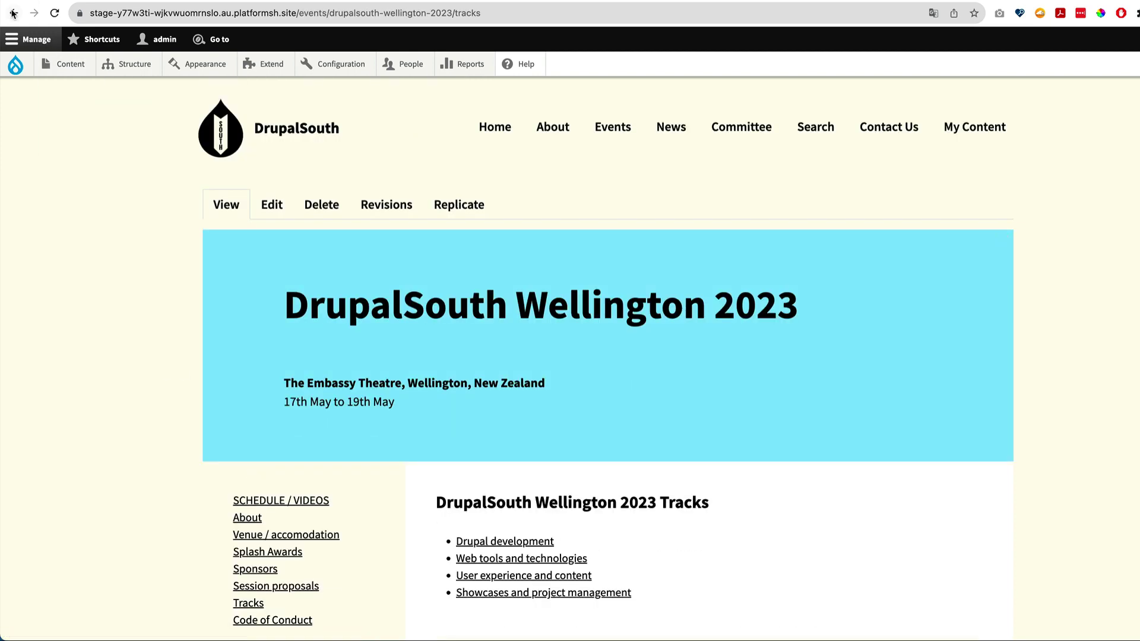
{"action": "left_click", "coordinate": [13, 12]}
{"action": "scroll", "coordinate": [472, 408], "scroll_direction": "down", "scroll_amount": 5}
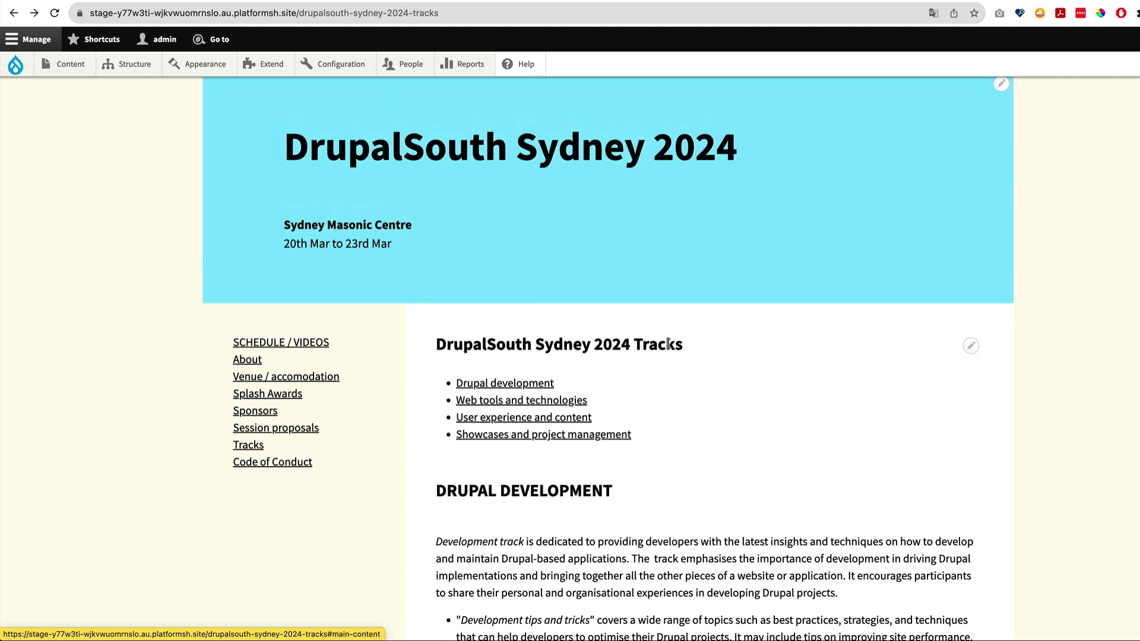
{"action": "scroll", "coordinate": [669, 345], "scroll_direction": "up", "scroll_amount": 1}
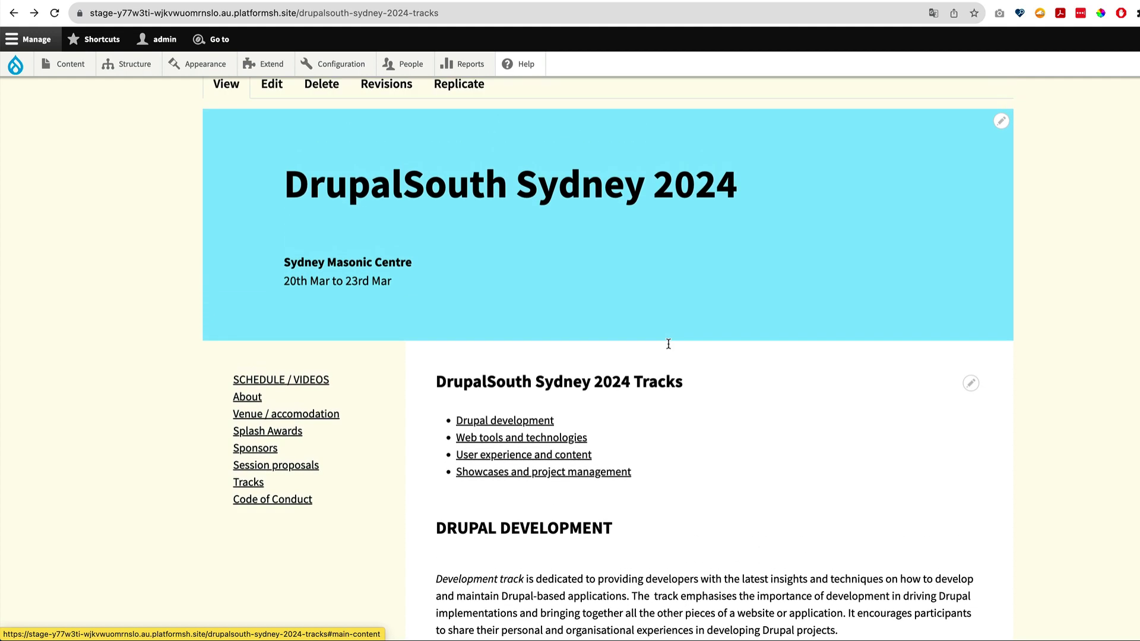
Load /events/drupalsouth-sydney-2024 and copy that event path.
{"action": "left_click", "coordinate": [300, 13]}
{"action": "left_click_drag", "start_coordinate": [301, 13], "coordinate": [475, 10]}
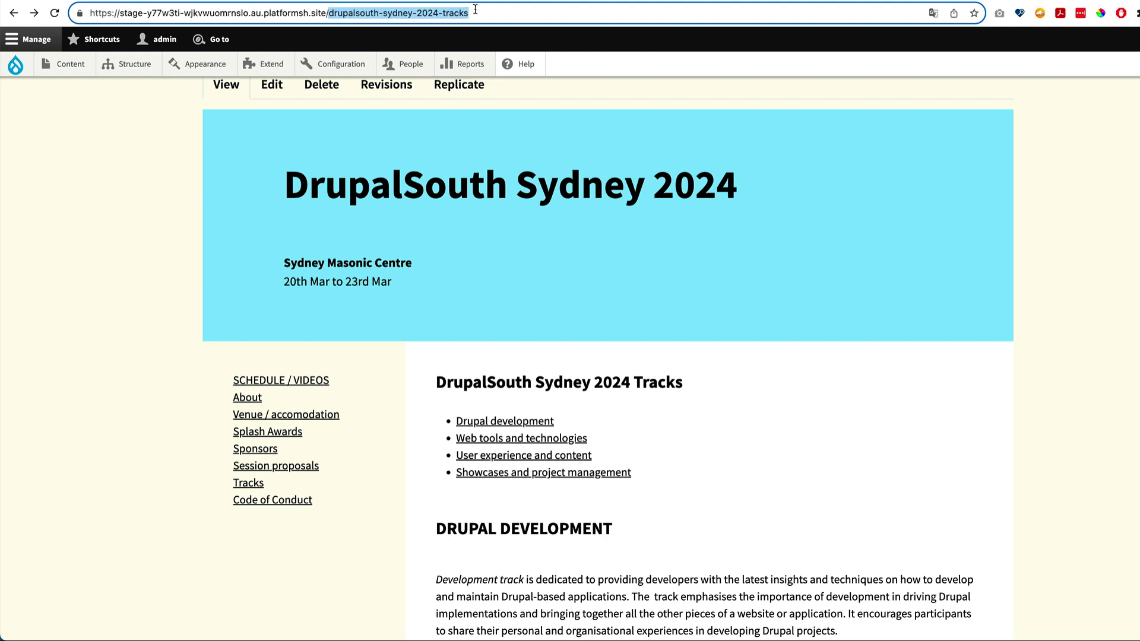
{"action": "key", "text": "super+bracketleft"}
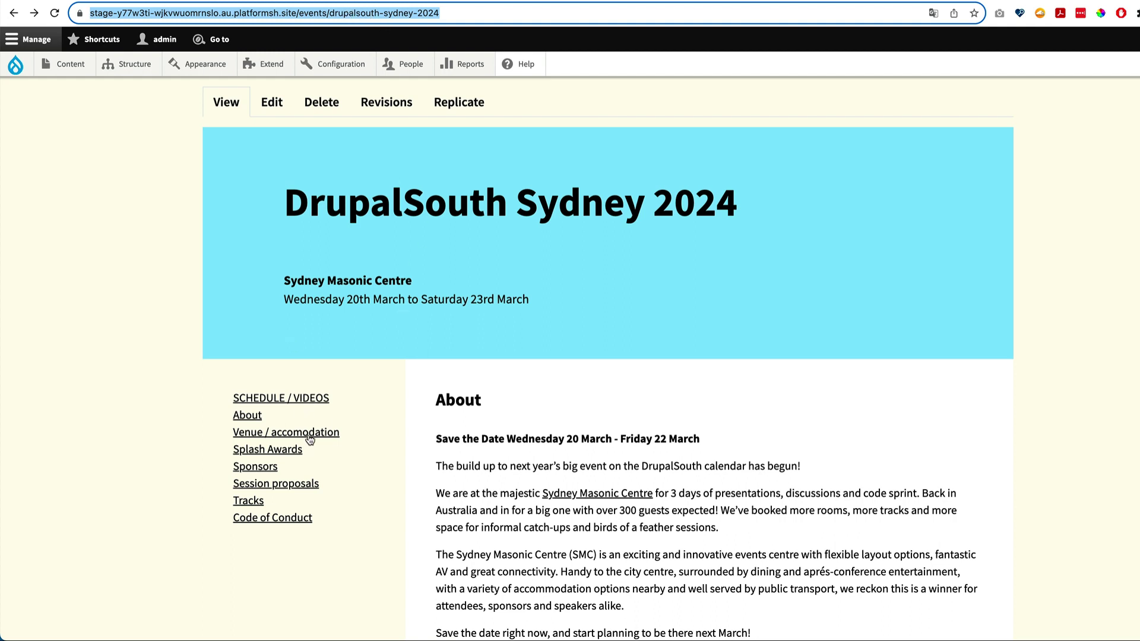
{"action": "left_click", "coordinate": [319, 13]}
{"action": "left_click_drag", "start_coordinate": [326, 13], "coordinate": [476, 5]}
{"action": "key", "text": "ctrl+c"}
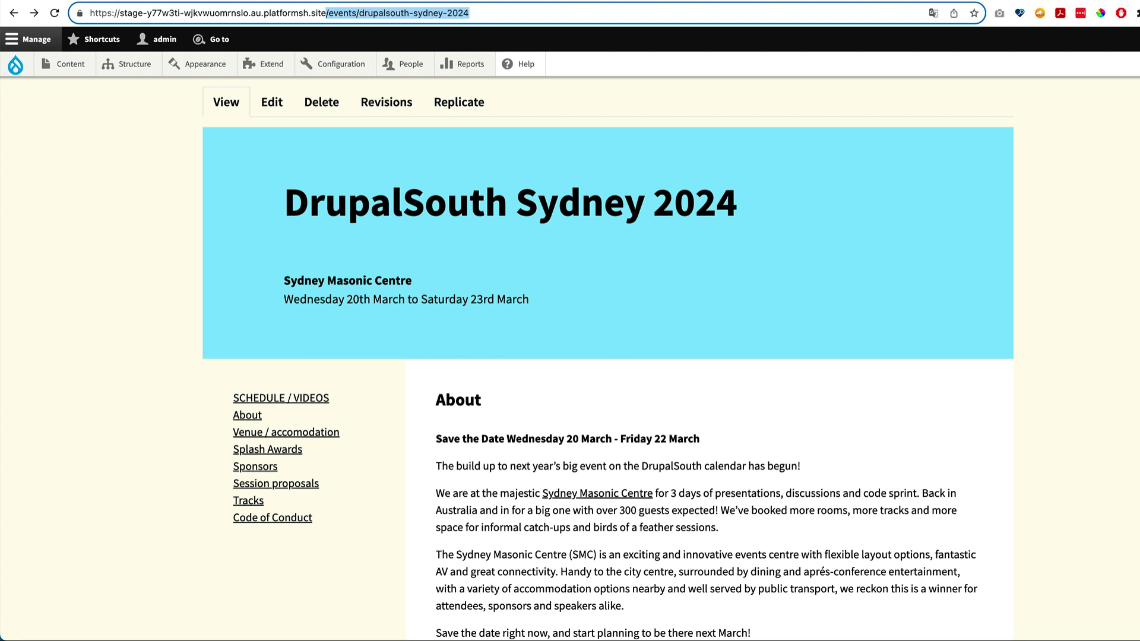
{"action": "key", "text": "super+bracketright"}
Replace the automatic alias with /events/drupalsouth-sydney-2024/tracks and save the Tracks page.
{"action": "left_click", "coordinate": [270, 146]}
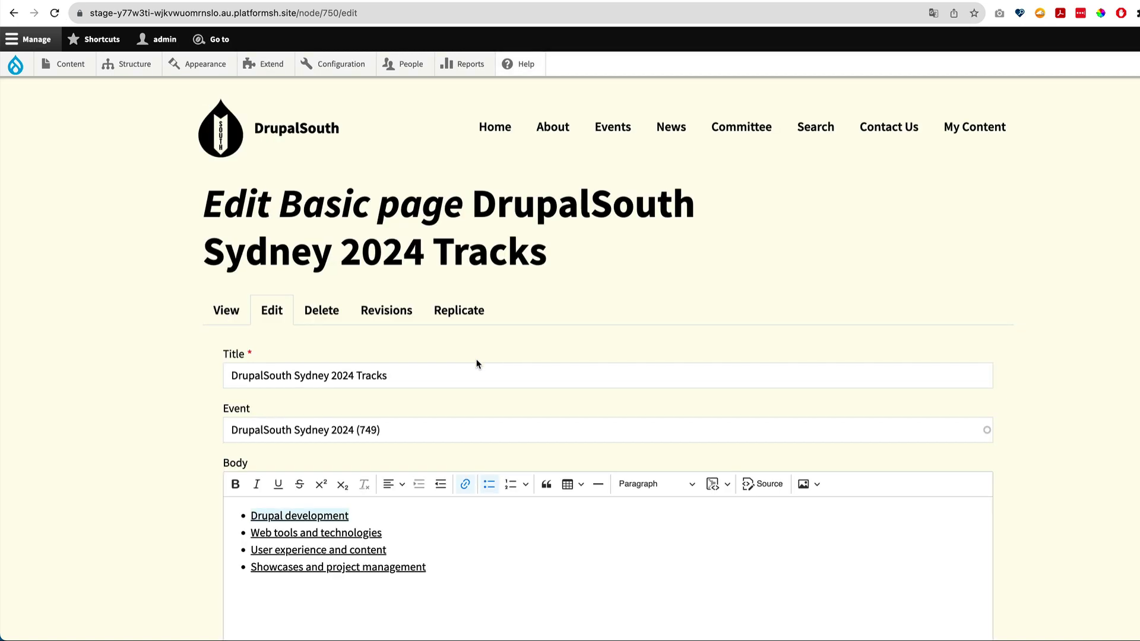
{"action": "scroll", "coordinate": [477, 364], "scroll_direction": "down", "scroll_amount": 15}
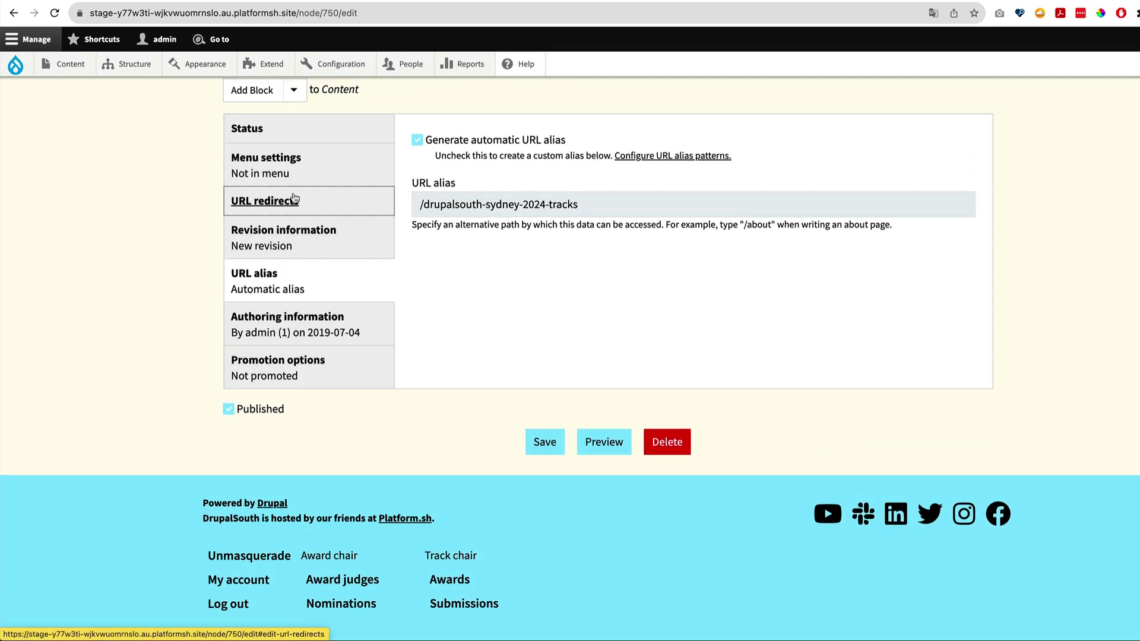
{"action": "left_click", "coordinate": [293, 199]}
{"action": "left_click", "coordinate": [297, 284]}
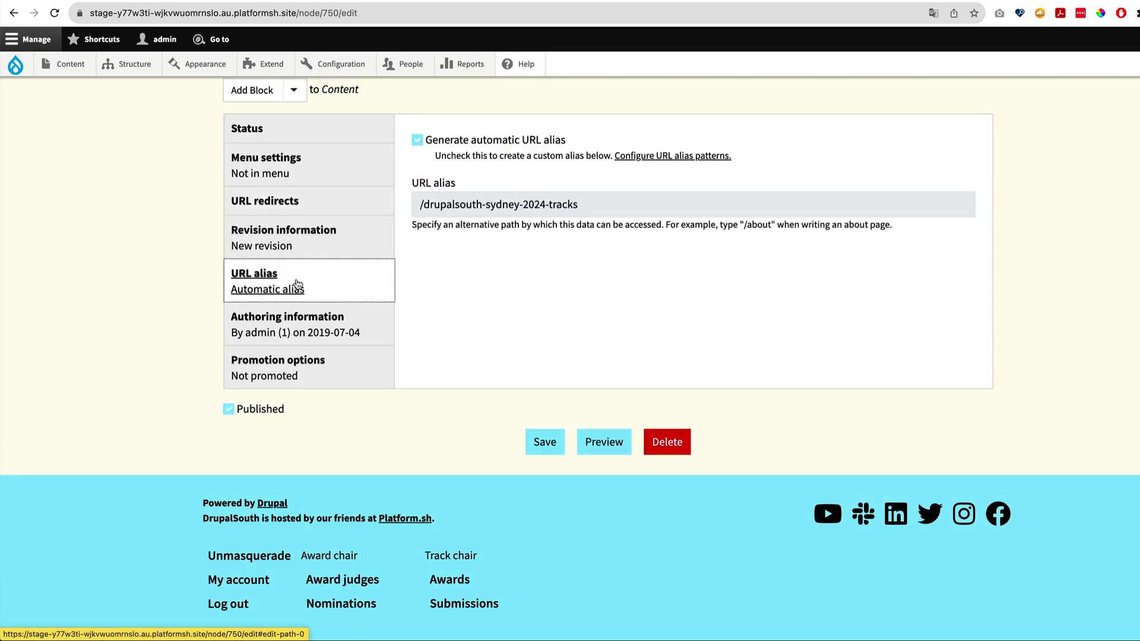
{"action": "left_click", "coordinate": [419, 142]}
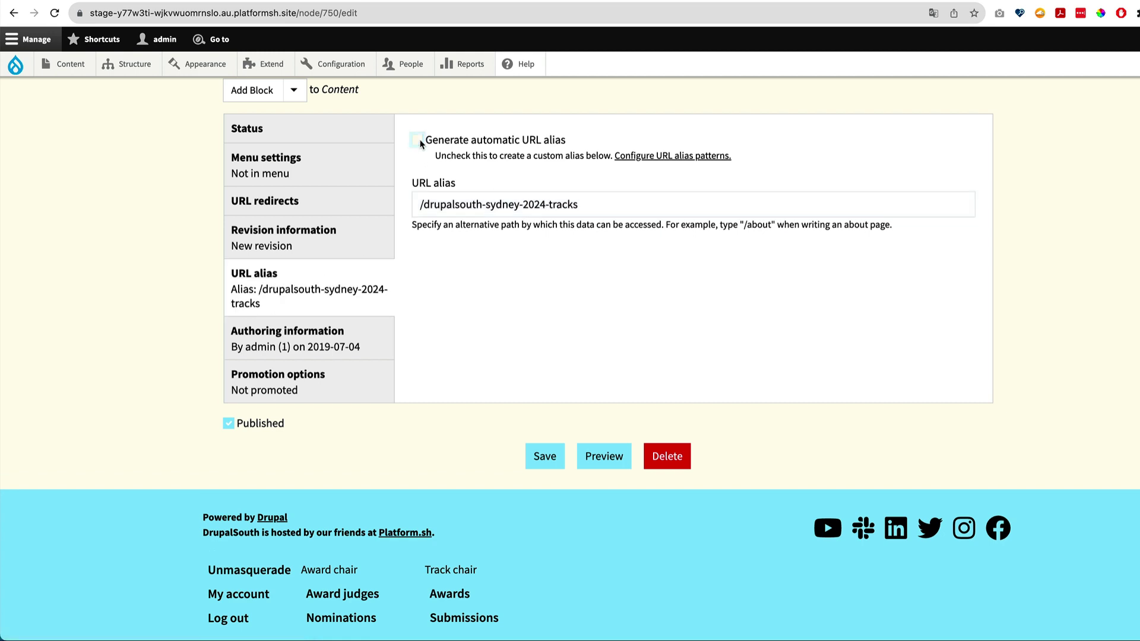
{"action": "triple_click", "coordinate": [524, 206]}
{"action": "key", "text": "ctrl+v"}
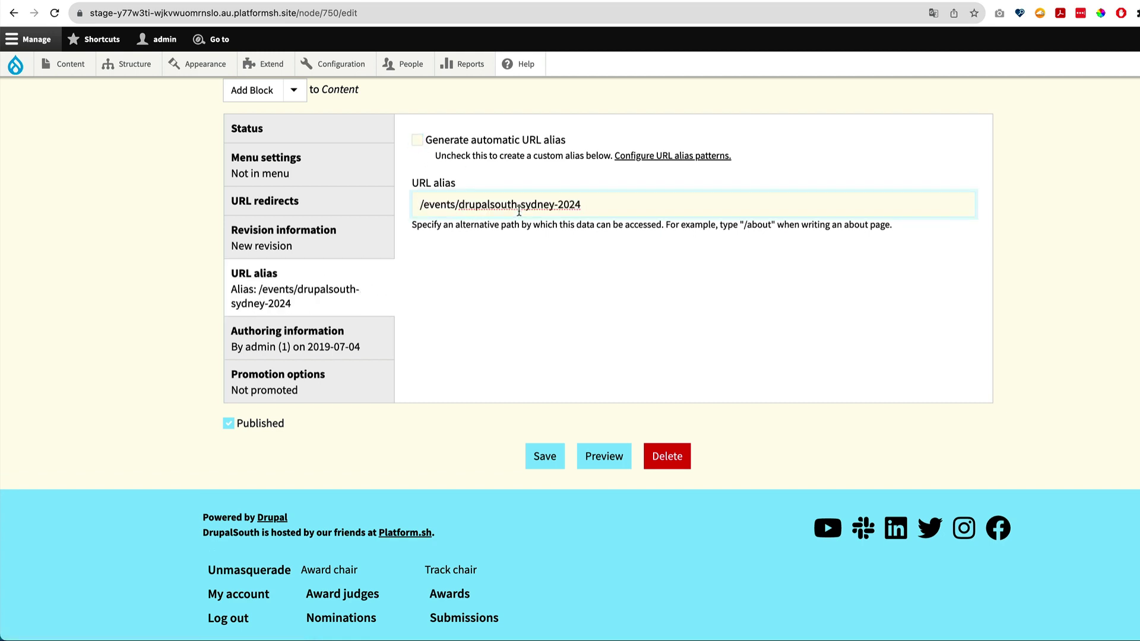
{"action": "type", "text": "/tracks"}
{"action": "left_click", "coordinate": [542, 457]}
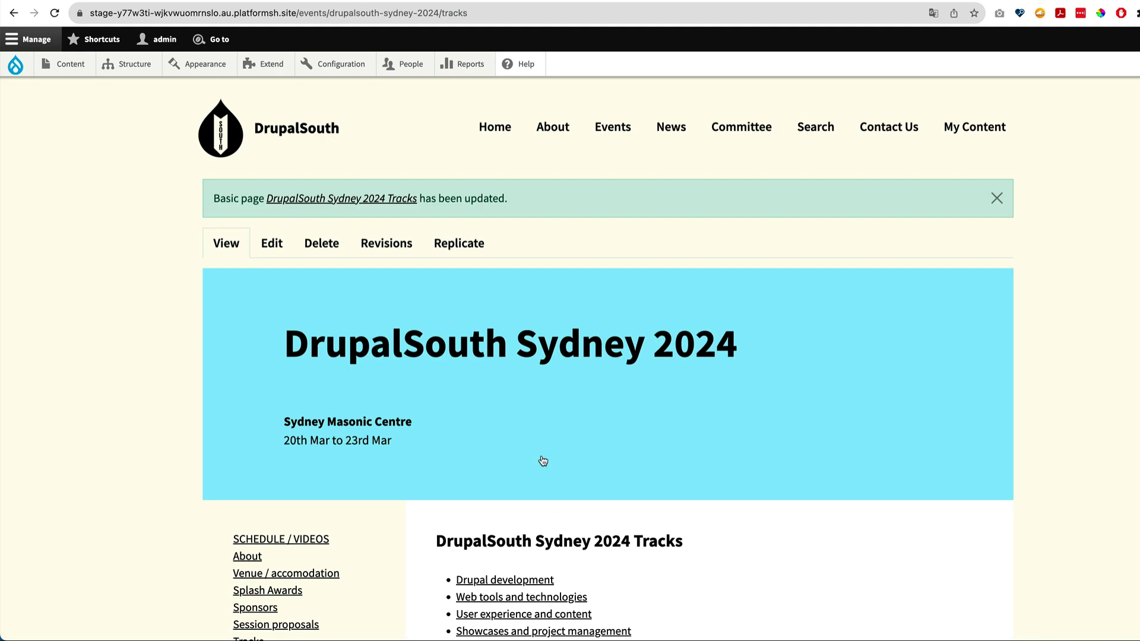
Trim /tracks from the address to test the parent event path, then return.
{"action": "scroll", "coordinate": [534, 497], "scroll_direction": "down", "scroll_amount": 3}
{"action": "scroll", "coordinate": [534, 497], "scroll_direction": "up", "scroll_amount": 2}
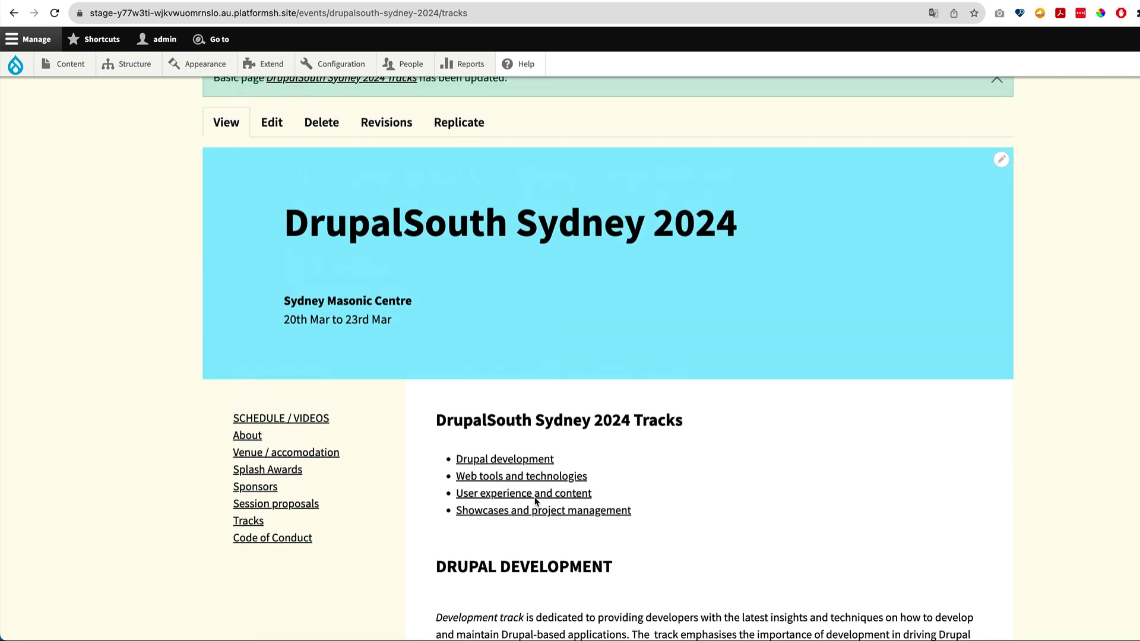
{"action": "left_click", "coordinate": [409, 12]}
{"action": "key", "text": "ctrl+shift+Left"}
{"action": "mouse_move", "coordinate": [466, 64]}
{"action": "key", "text": "BackSpace"}
{"action": "key", "text": "Return"}
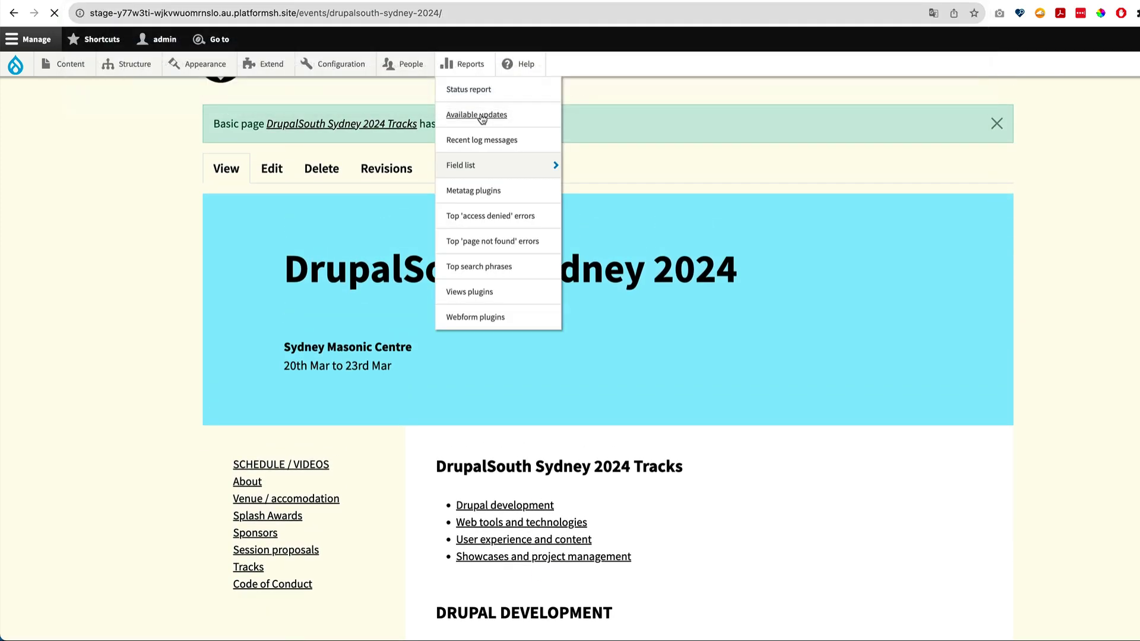
{"action": "left_click", "coordinate": [14, 12]}
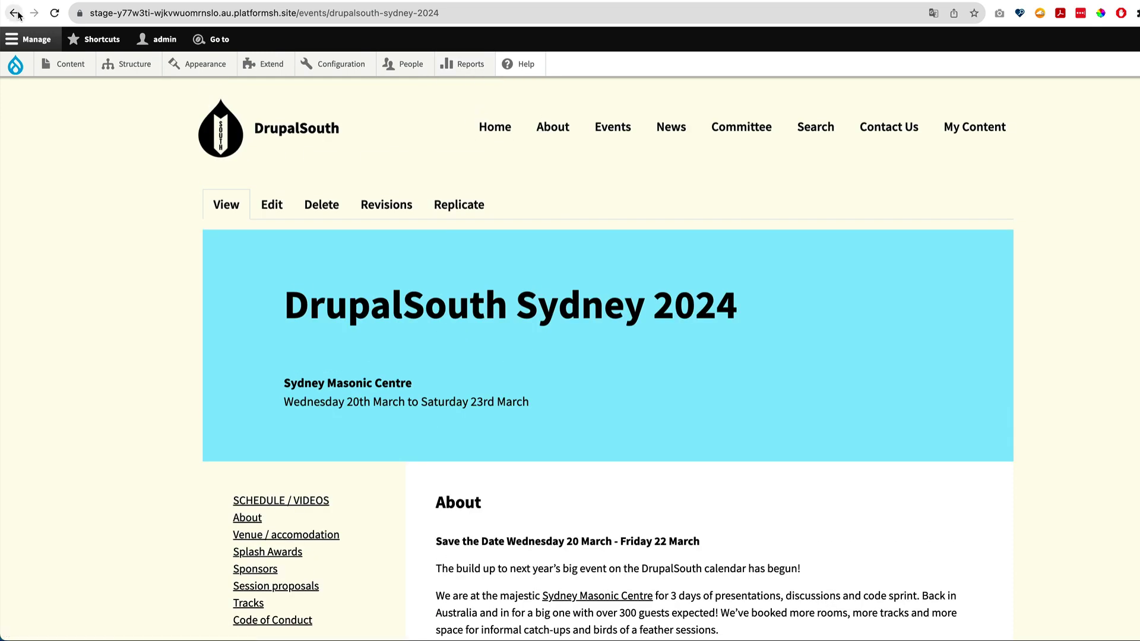
Verify the Tracks page at /events/drupalsouth-sydney-2024/tracks and go to the Events listing.
{"action": "mouse_move", "coordinate": [409, 156]}
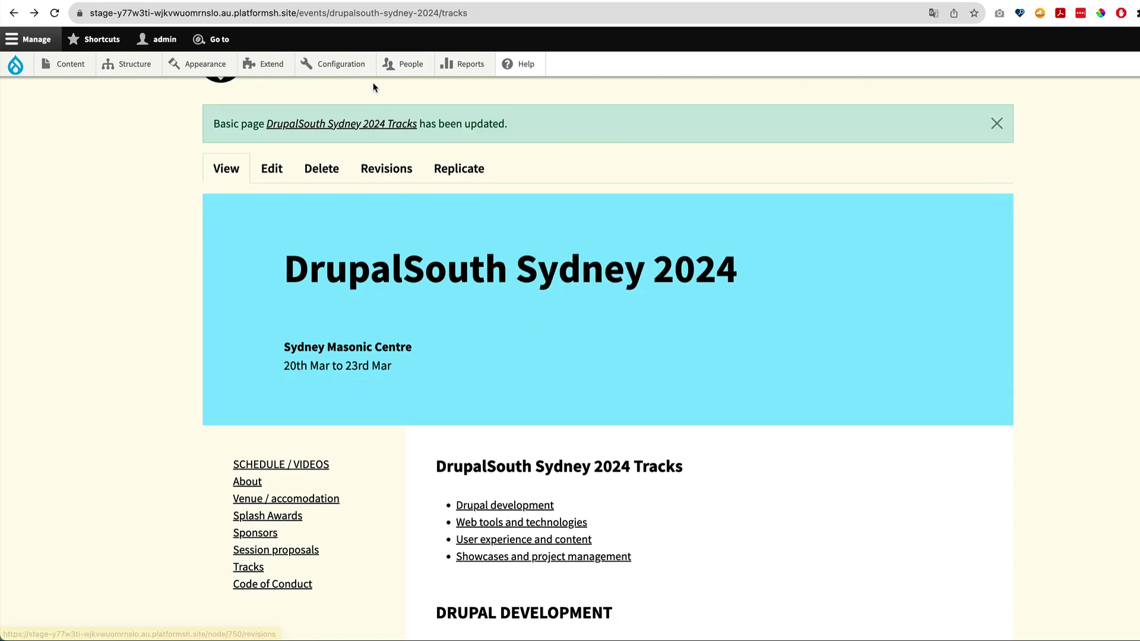
{"action": "left_click_drag", "start_coordinate": [296, 12], "coordinate": [525, 18]}
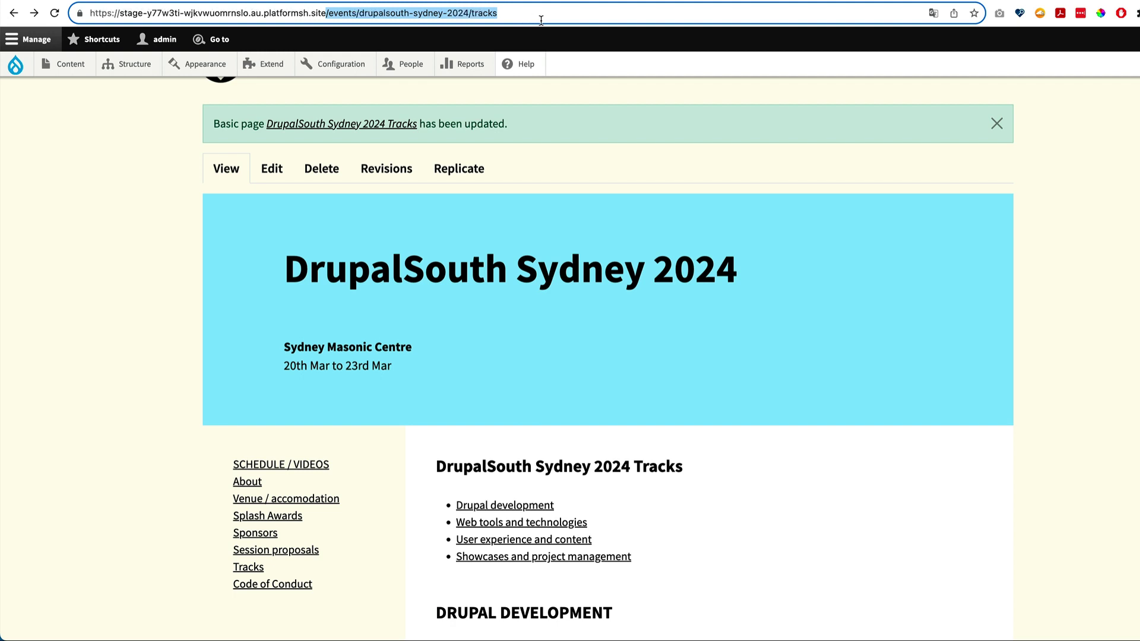
{"action": "scroll", "coordinate": [501, 169], "scroll_direction": "down", "scroll_amount": 1}
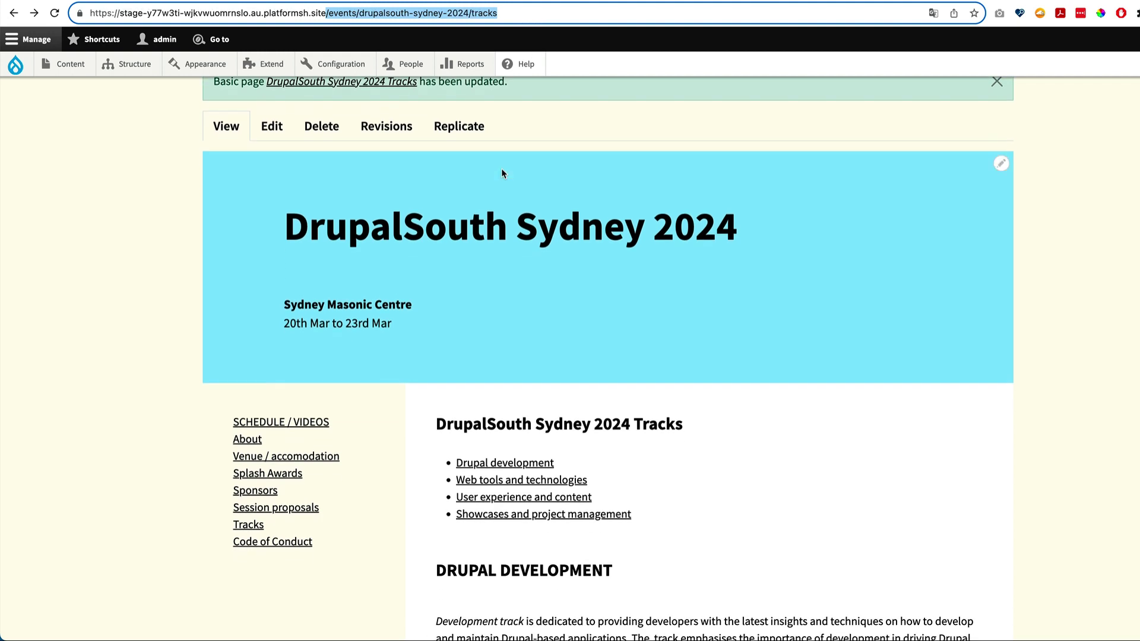
{"action": "scroll", "coordinate": [501, 169], "scroll_direction": "up", "scroll_amount": 1}
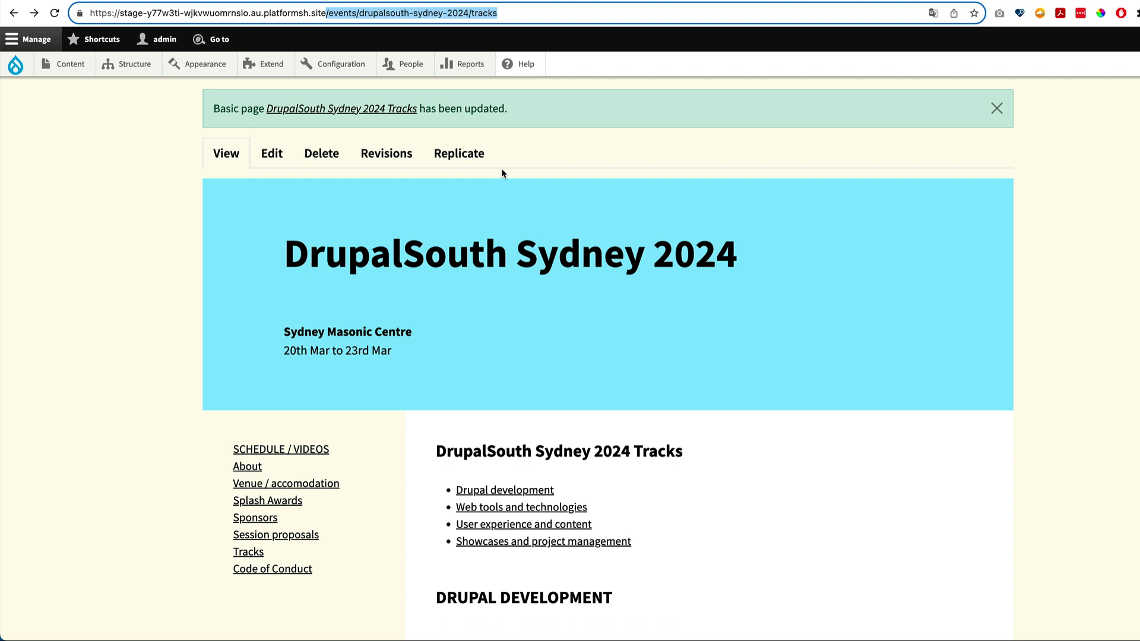
{"action": "mouse_move", "coordinate": [466, 64]}
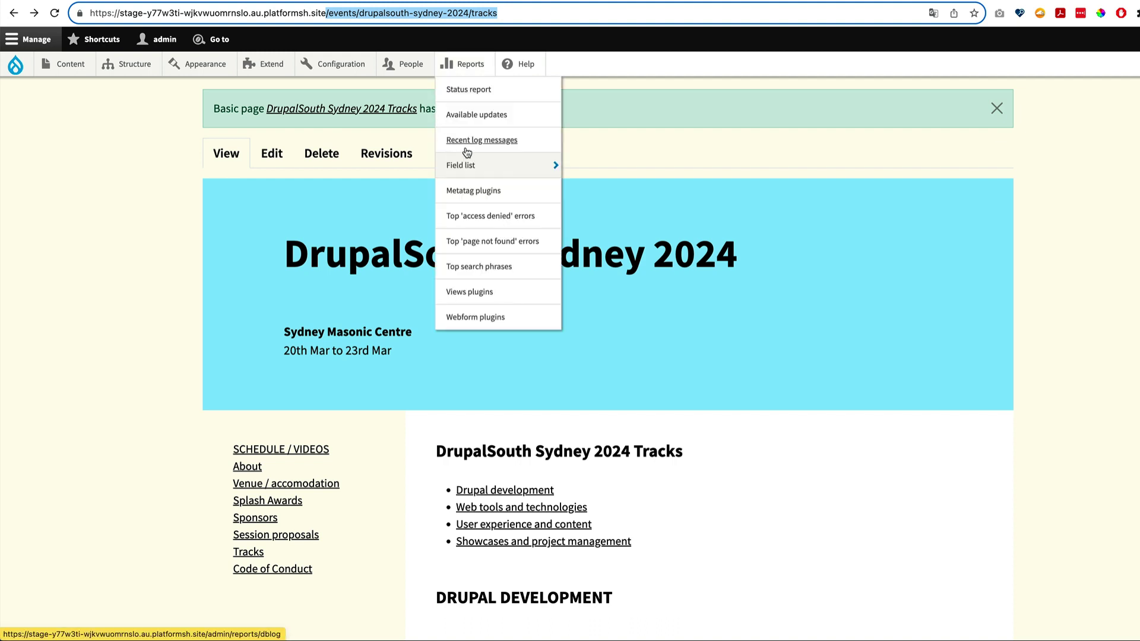
{"action": "scroll", "coordinate": [237, 331], "scroll_direction": "down", "scroll_amount": 3}
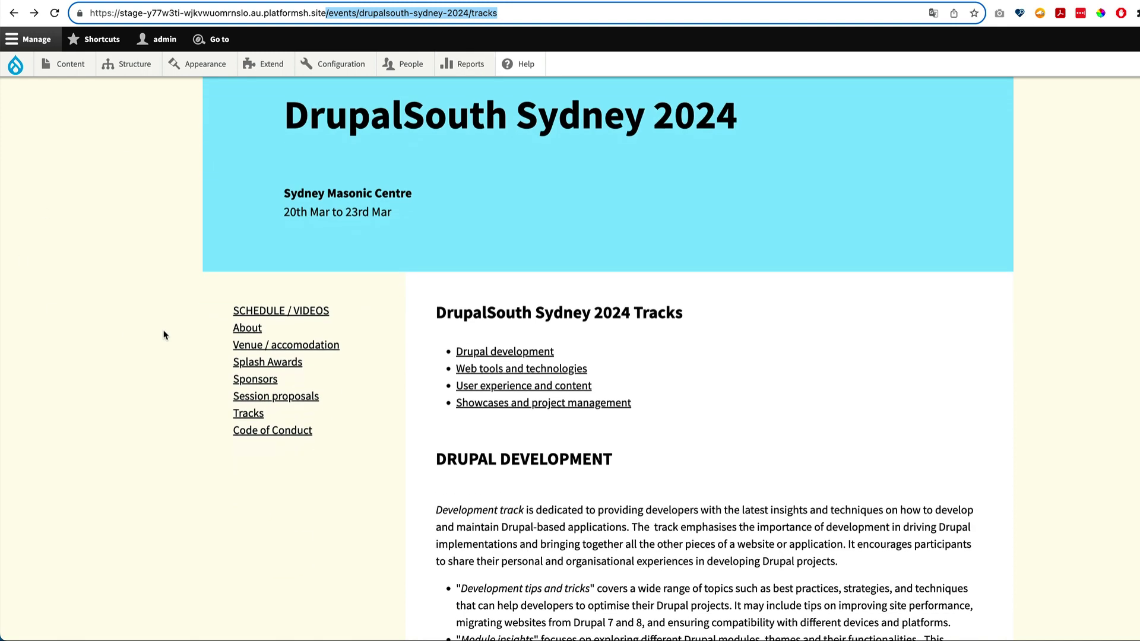
{"action": "scroll", "coordinate": [164, 335], "scroll_direction": "up", "scroll_amount": 2}
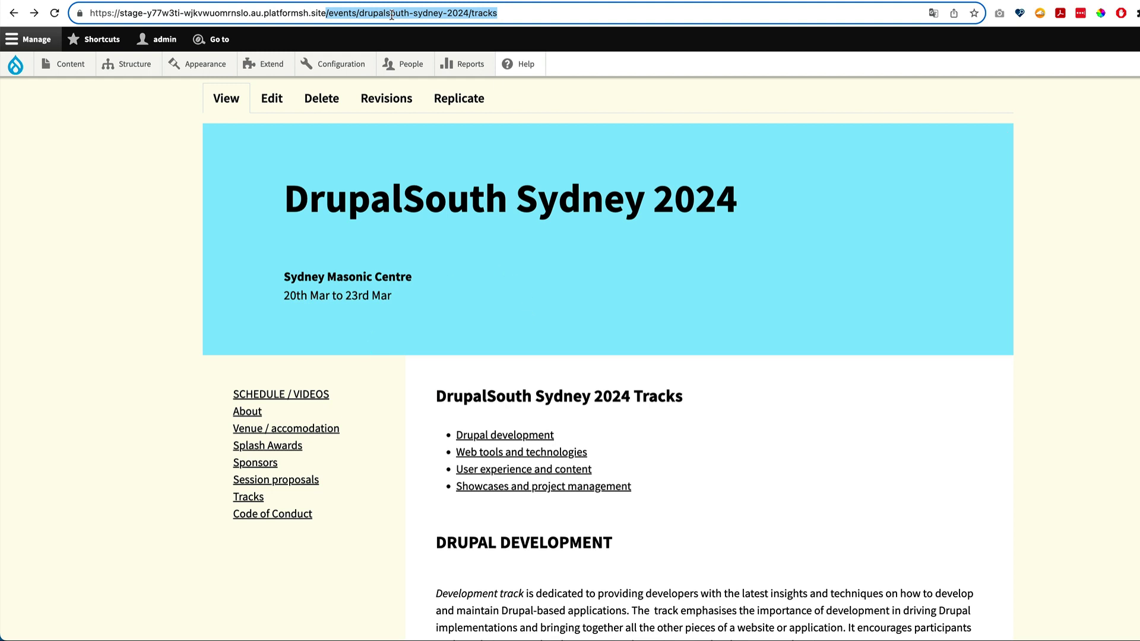
{"action": "scroll", "coordinate": [511, 354], "scroll_direction": "down", "scroll_amount": 1}
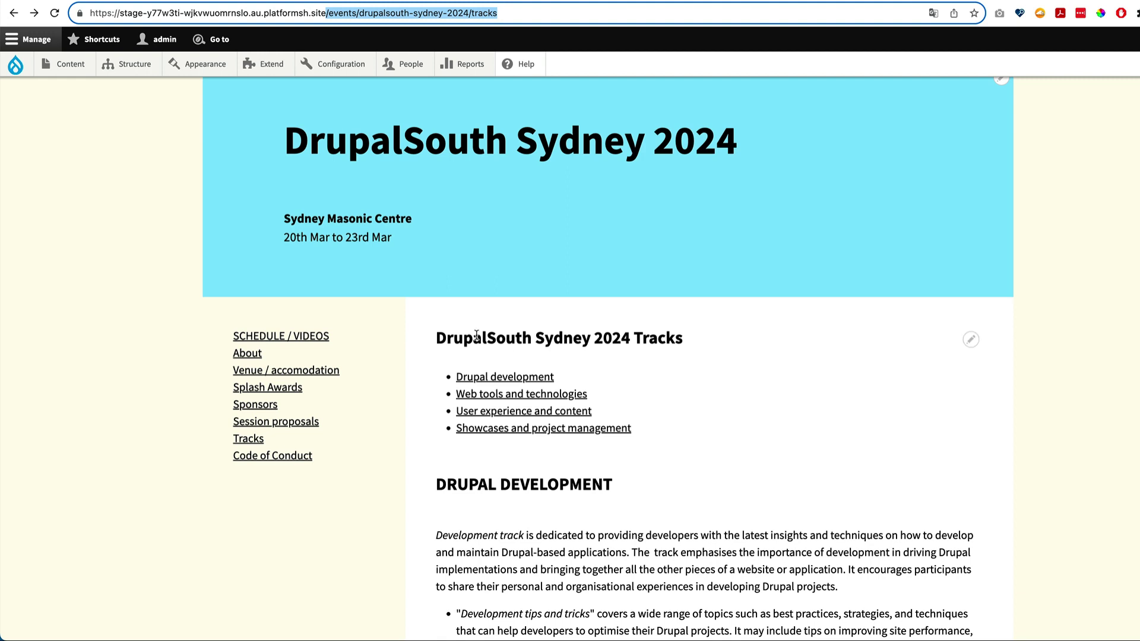
{"action": "scroll", "coordinate": [476, 336], "scroll_direction": "up", "scroll_amount": 2}
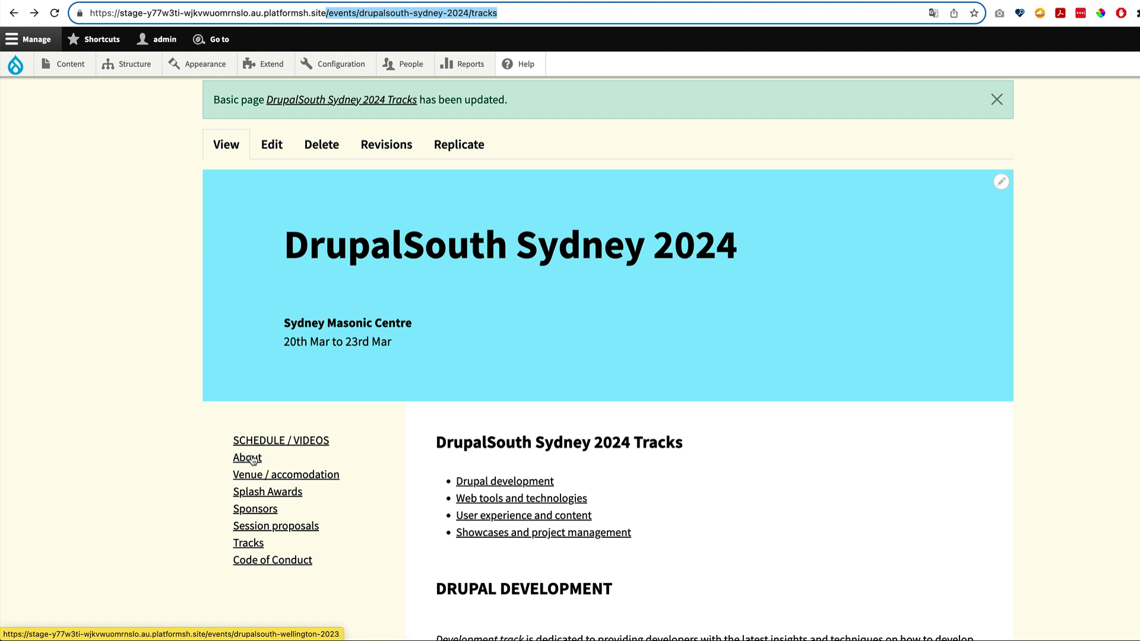
{"action": "scroll", "coordinate": [252, 460], "scroll_direction": "up", "scroll_amount": 3}
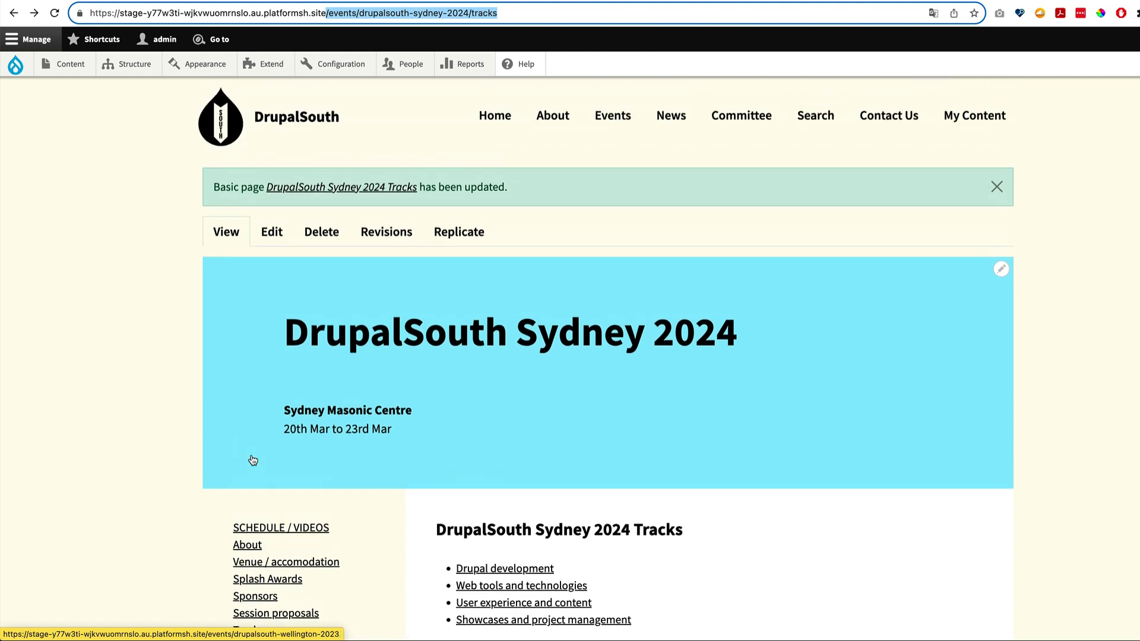
{"action": "left_click", "coordinate": [609, 118]}
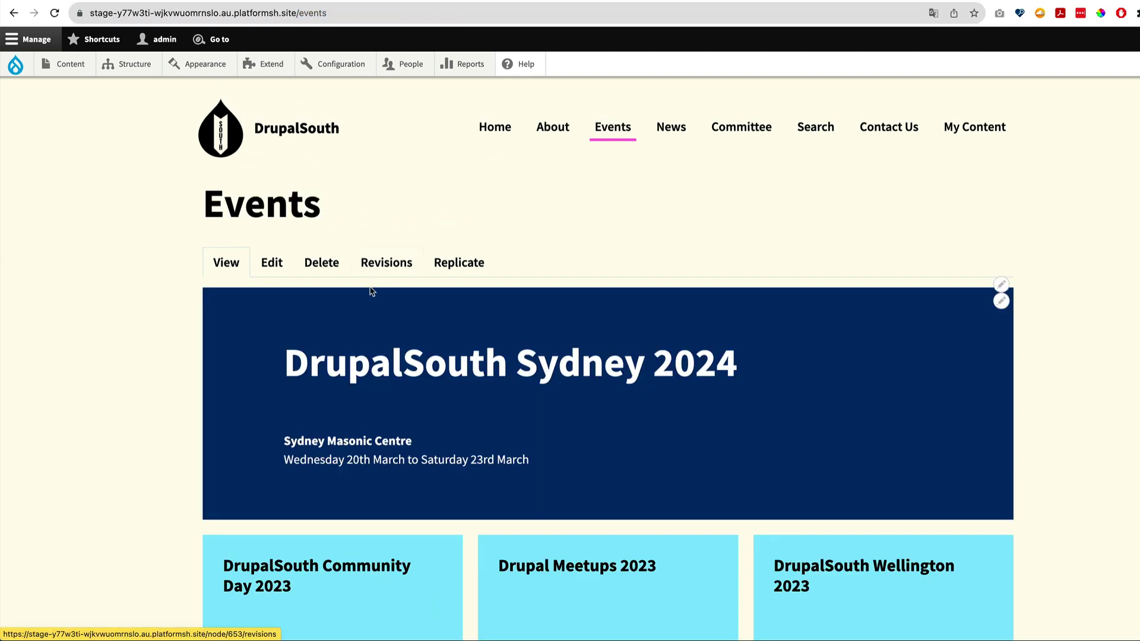
Edit the Sydney 2024 event and clear the SCHEDULE / VIDEOS menu link.
{"action": "left_click", "coordinate": [433, 368]}
{"action": "left_click", "coordinate": [268, 205]}
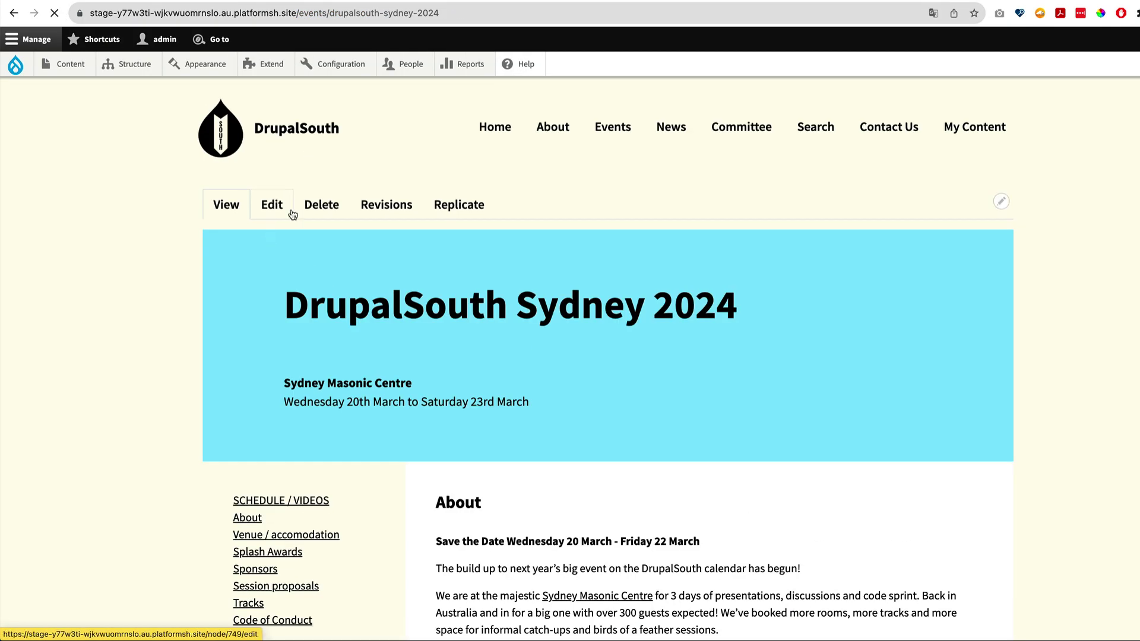
{"action": "scroll", "coordinate": [385, 431], "scroll_direction": "down", "scroll_amount": 5}
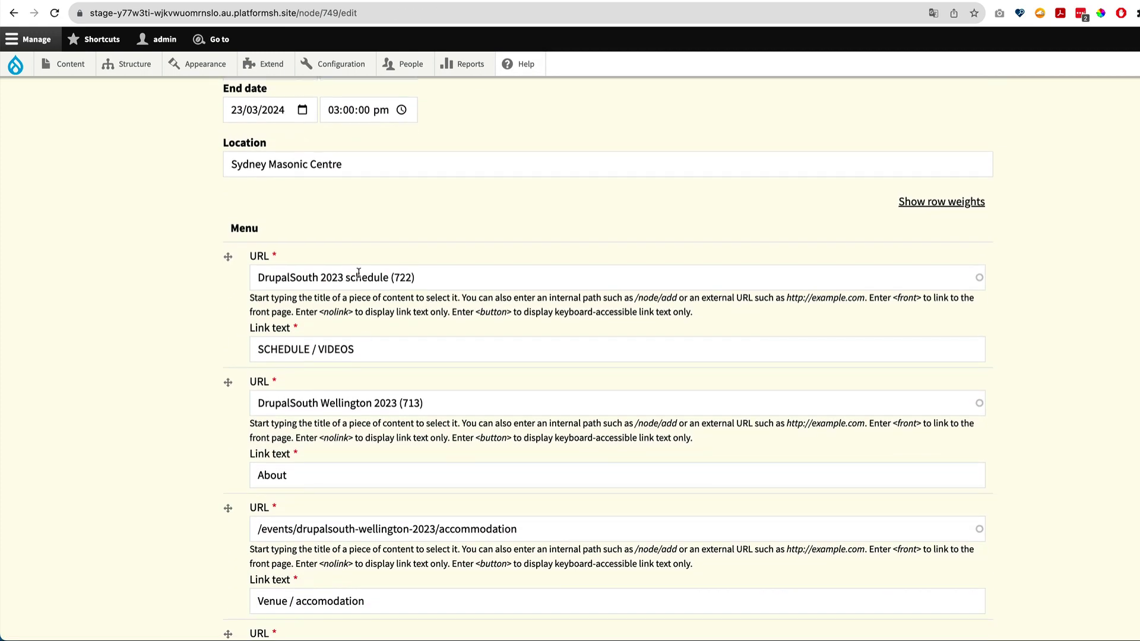
{"action": "triple_click", "coordinate": [356, 277]}
{"action": "key", "text": "BackSpace"}
{"action": "key", "text": "Tab"}
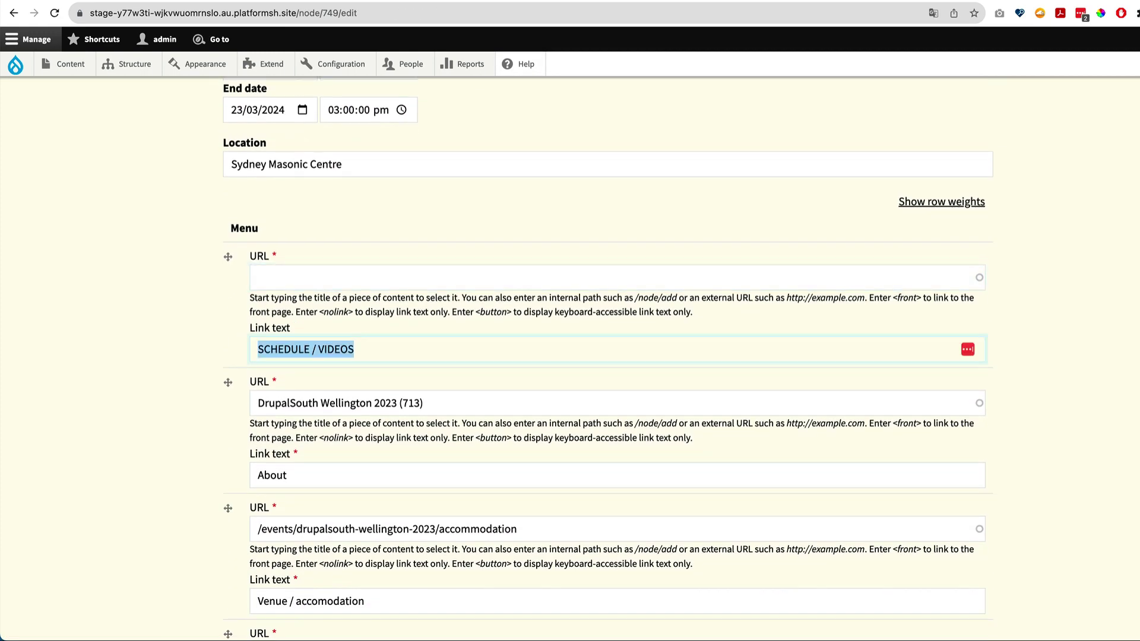
{"action": "key", "text": "BackSpace"}
Point the About link at the DrupalSouth Sydney 2024 page.
{"action": "scroll", "coordinate": [173, 331], "scroll_direction": "down", "scroll_amount": 2}
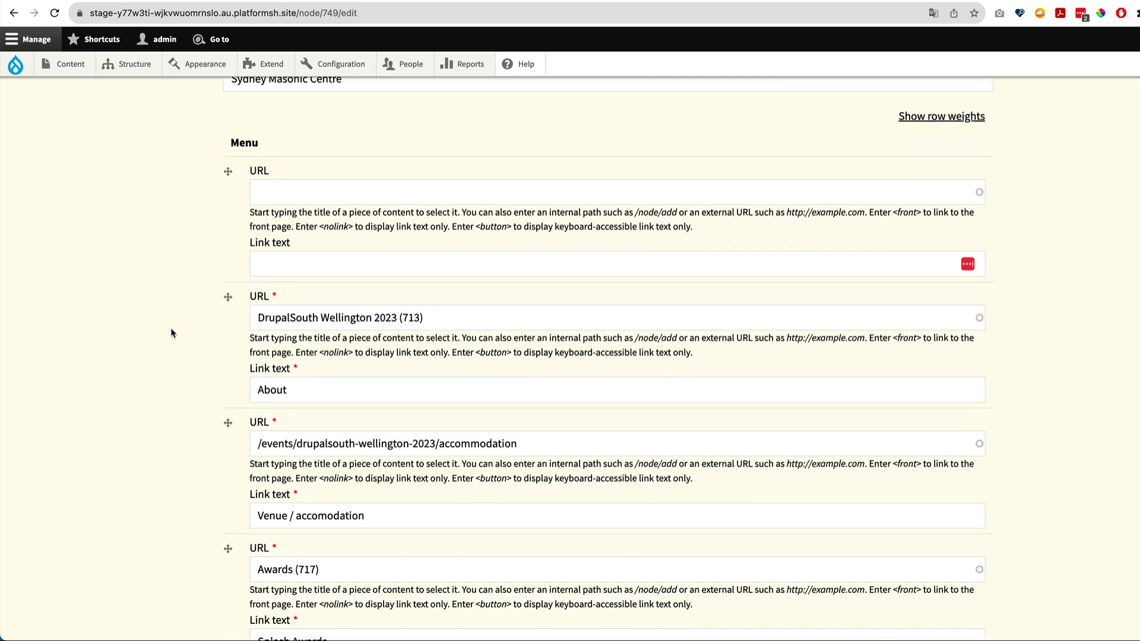
{"action": "scroll", "coordinate": [350, 299], "scroll_direction": "down", "scroll_amount": 1}
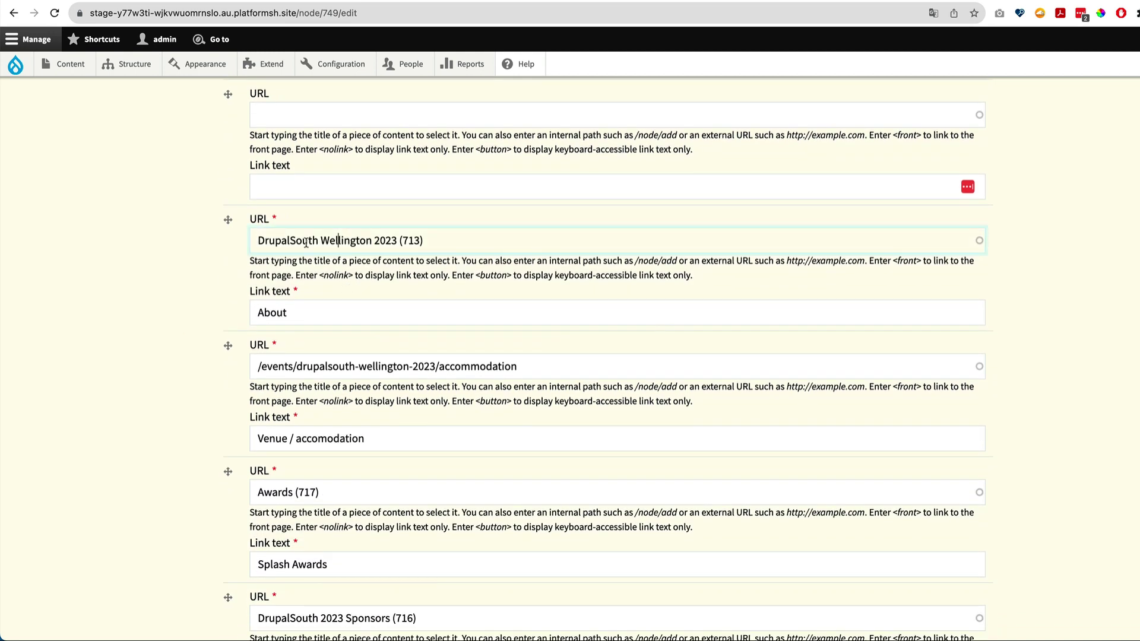
{"action": "left_click_drag", "start_coordinate": [323, 244], "coordinate": [463, 234]}
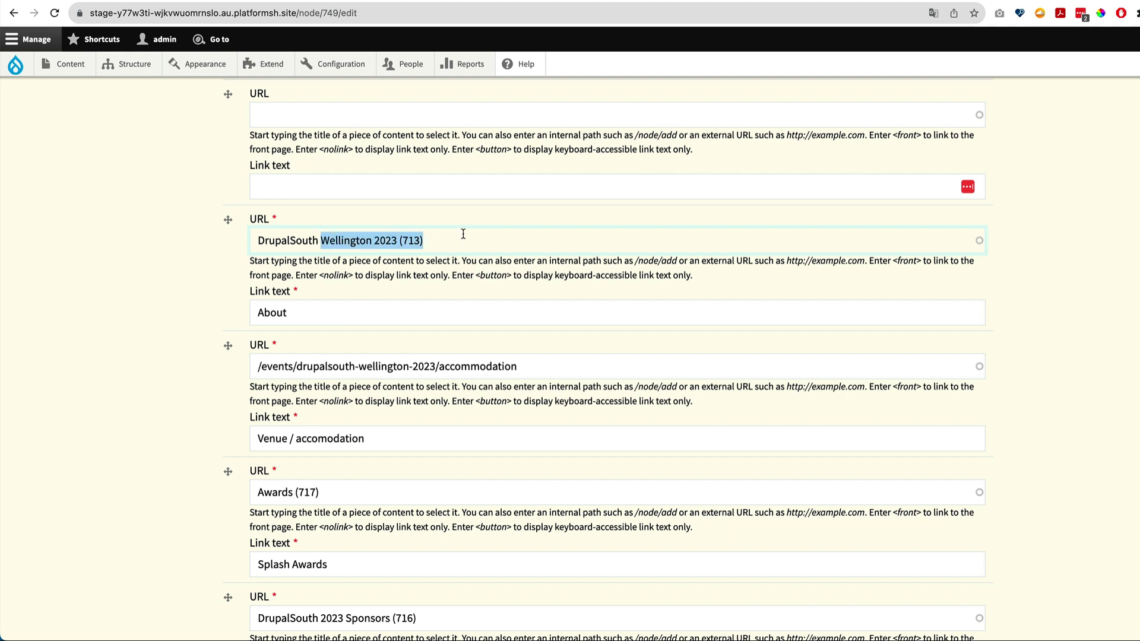
{"action": "type", "text": "Syd"}
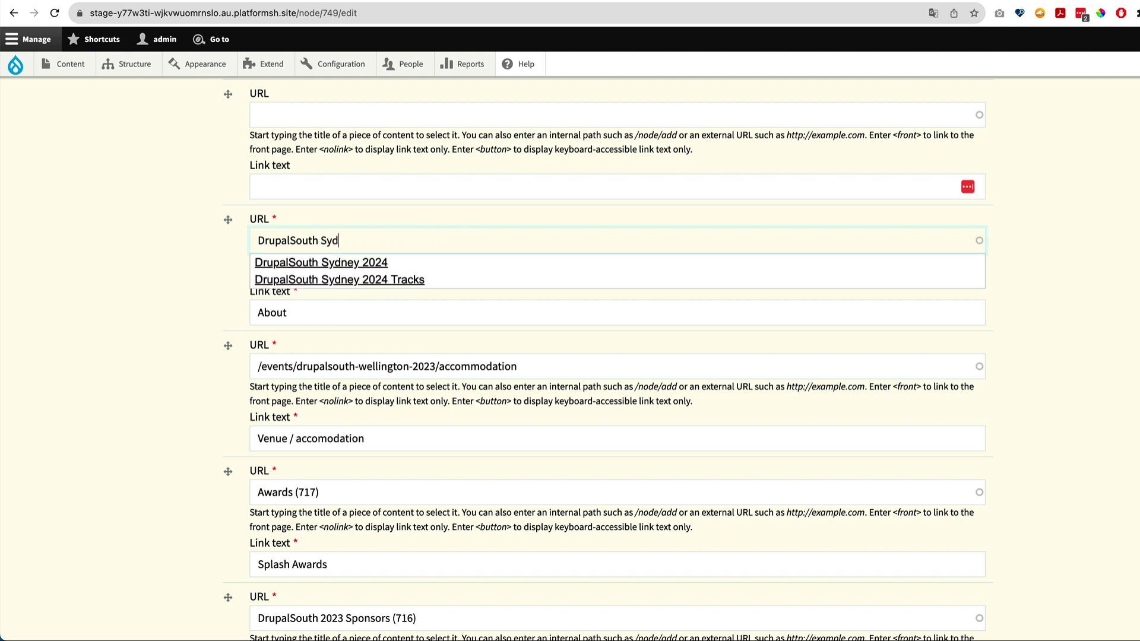
{"action": "left_click", "coordinate": [396, 262]}
Clear the Venue / accomodation and Splash Awards menu links.
{"action": "scroll", "coordinate": [395, 261], "scroll_direction": "down", "scroll_amount": 2}
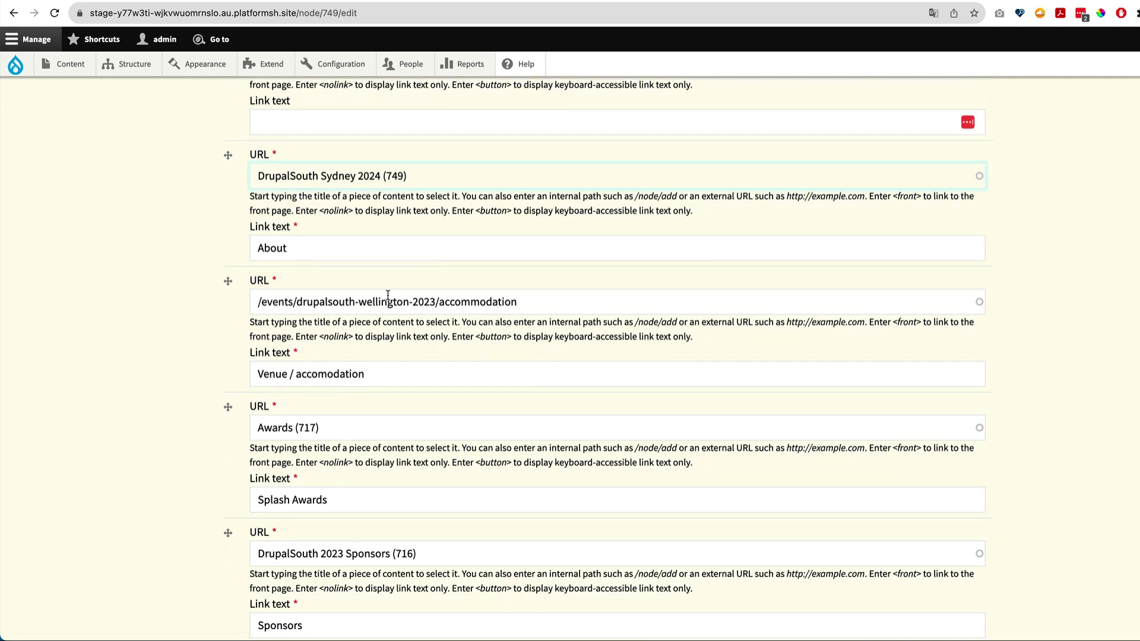
{"action": "triple_click", "coordinate": [388, 295]}
{"action": "key", "text": "BackSpace"}
{"action": "key", "text": "Tab"}
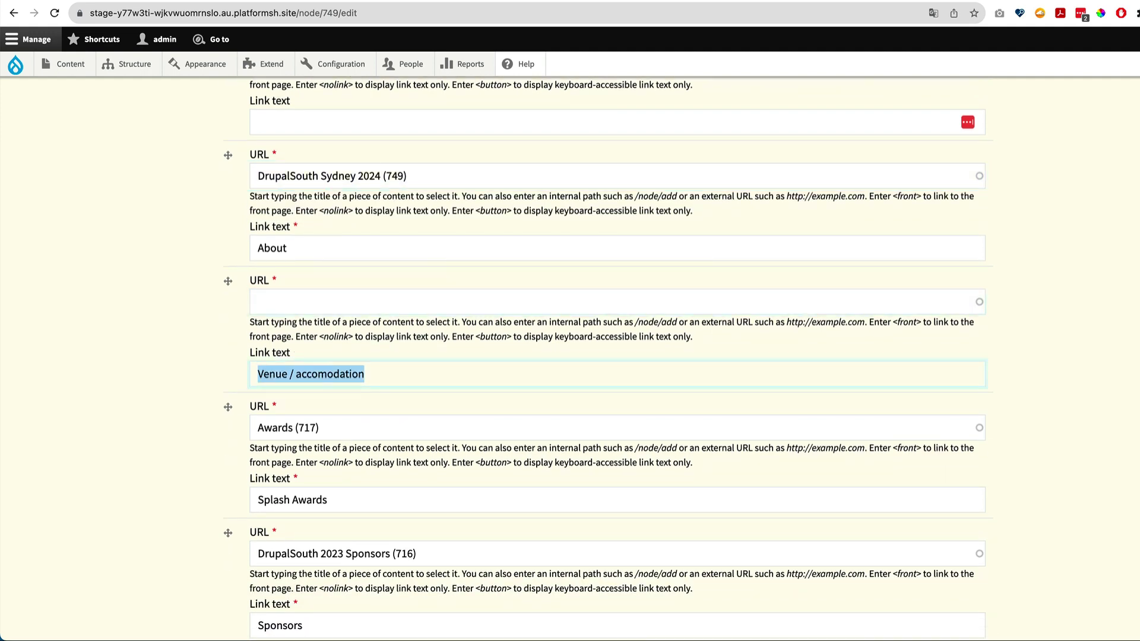
{"action": "key", "text": "BackSpace"}
{"action": "scroll", "coordinate": [409, 354], "scroll_direction": "down", "scroll_amount": 3}
{"action": "triple_click", "coordinate": [347, 330]}
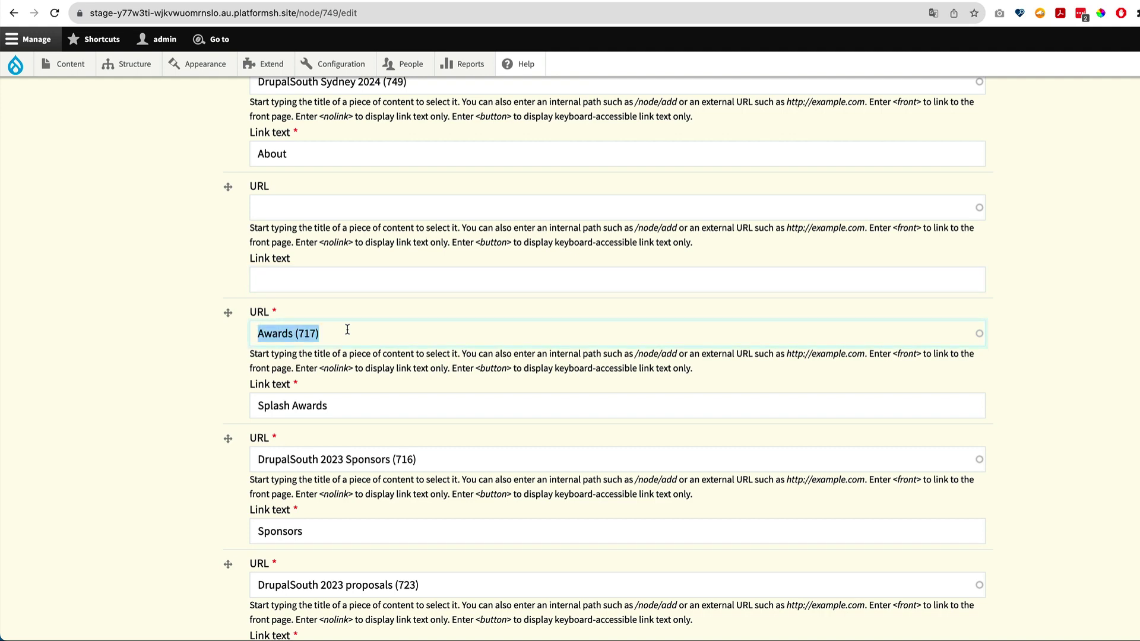
{"action": "key", "text": "BackSpace"}
{"action": "key", "text": "Tab"}
{"action": "key", "text": "BackSpace"}
{"action": "scroll", "coordinate": [409, 336], "scroll_direction": "down", "scroll_amount": 3}
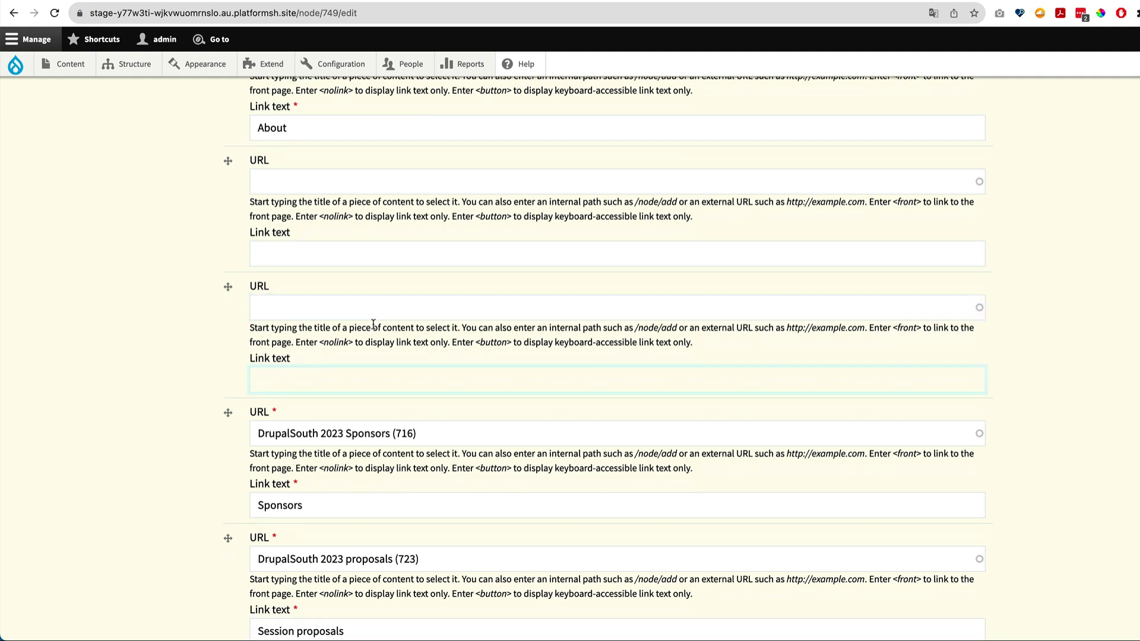
{"action": "left_click", "coordinate": [411, 347]}
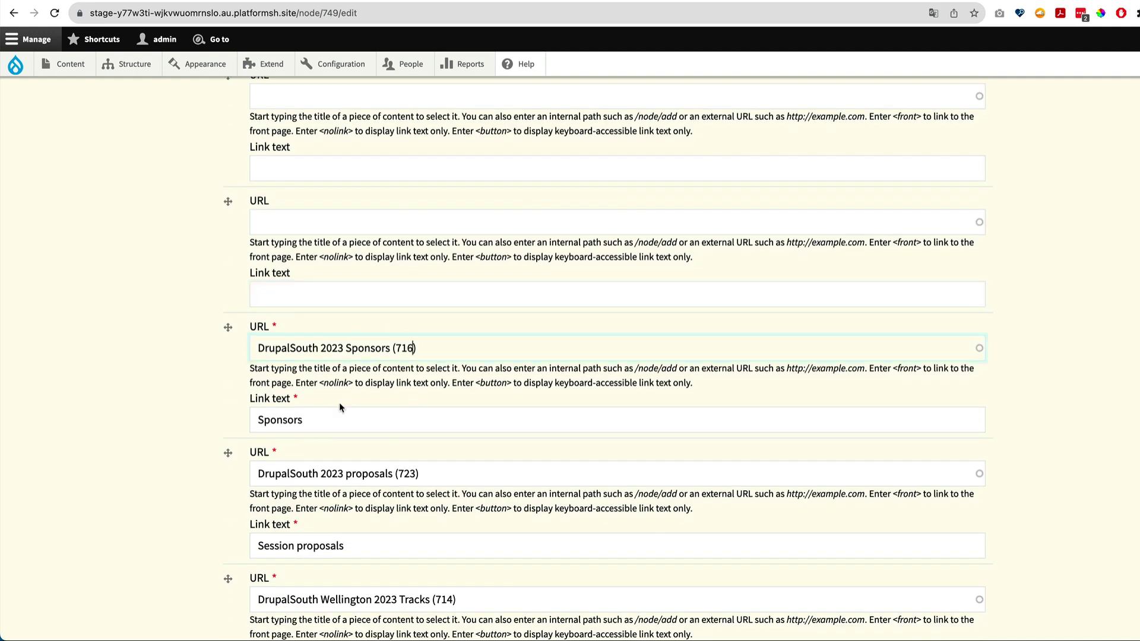
Point the Tracks link at the DrupalSouth Sydney 2024 Tracks page.
{"action": "scroll", "coordinate": [341, 407], "scroll_direction": "down", "scroll_amount": 3}
{"action": "scroll", "coordinate": [341, 397], "scroll_direction": "down", "scroll_amount": 1}
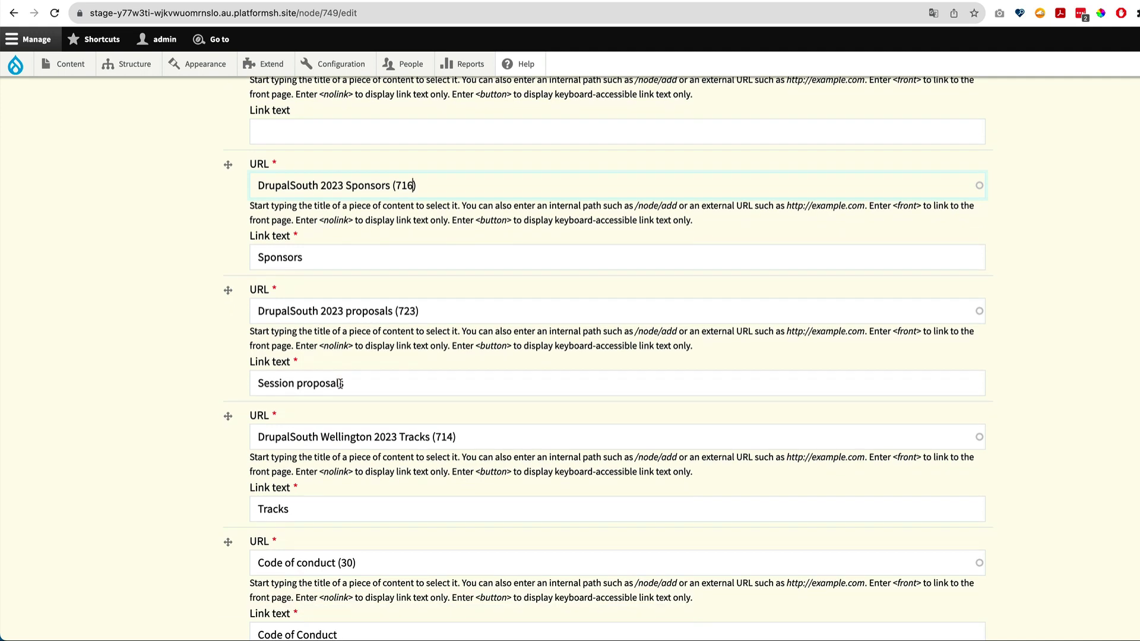
{"action": "scroll", "coordinate": [350, 384], "scroll_direction": "down", "scroll_amount": 2}
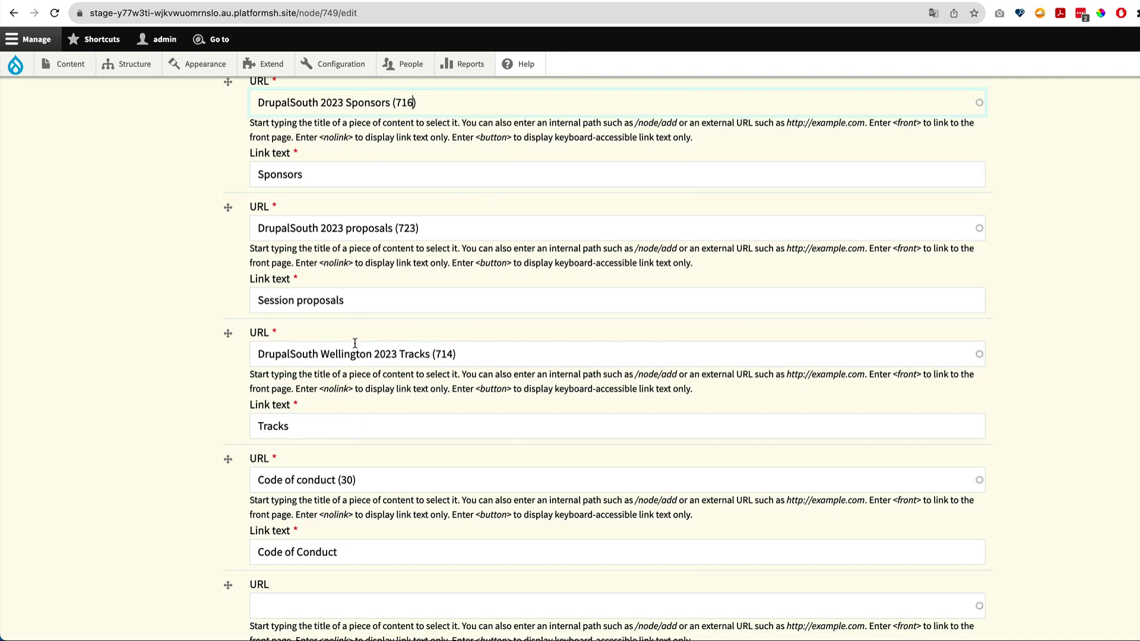
{"action": "left_click", "coordinate": [355, 353]}
{"action": "scroll", "coordinate": [463, 439], "scroll_direction": "down", "scroll_amount": 1}
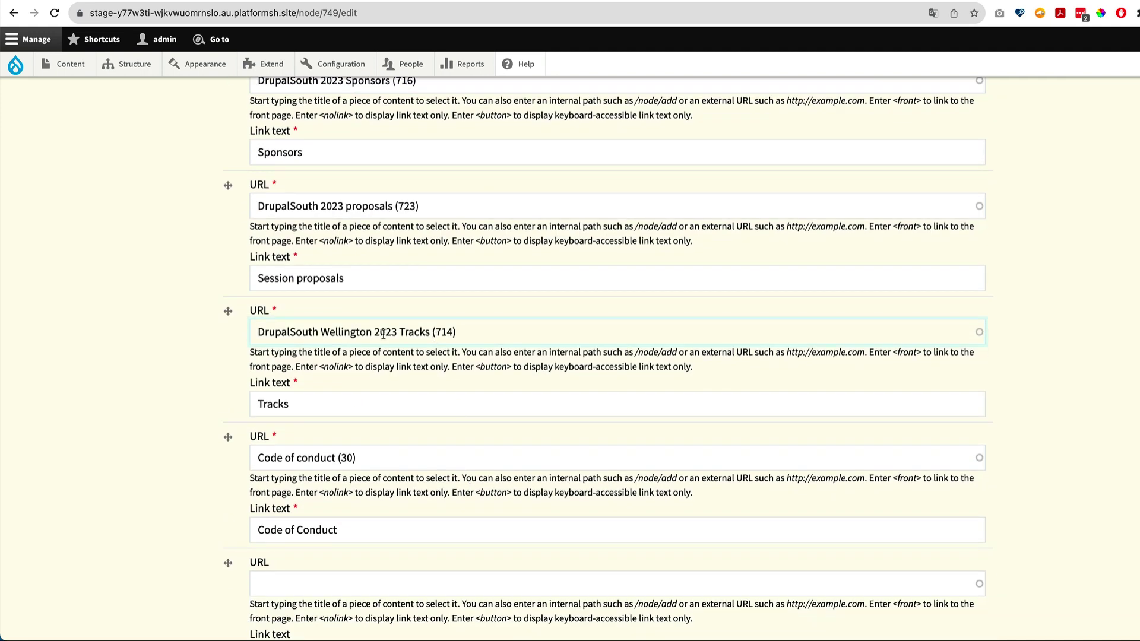
{"action": "left_click_drag", "start_coordinate": [321, 332], "coordinate": [512, 345]}
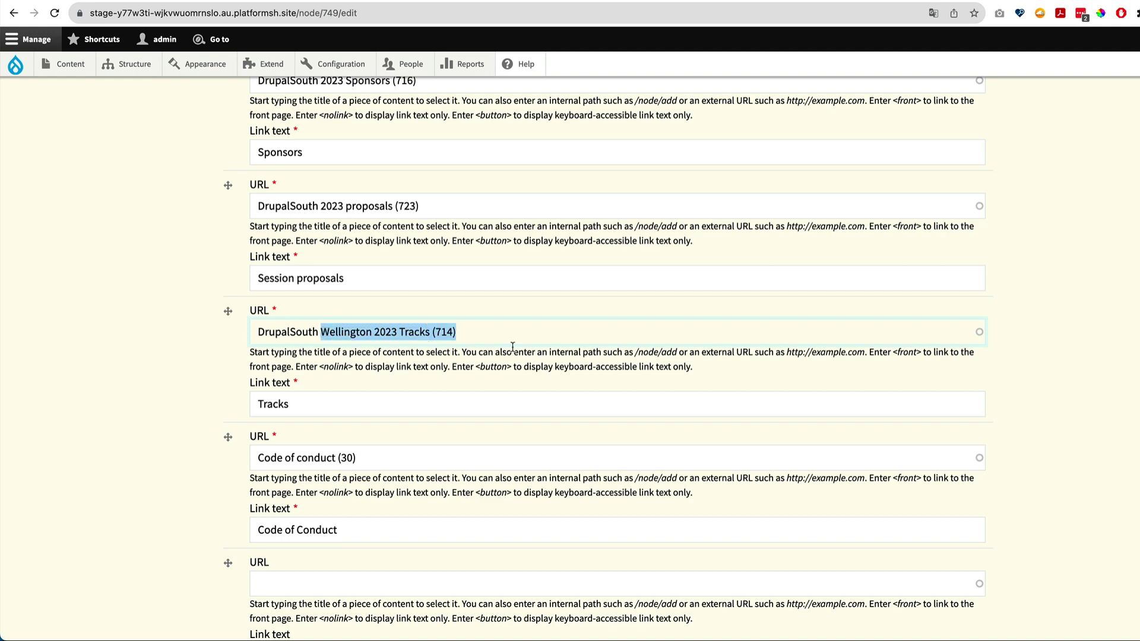
{"action": "type", "text": "Syd"}
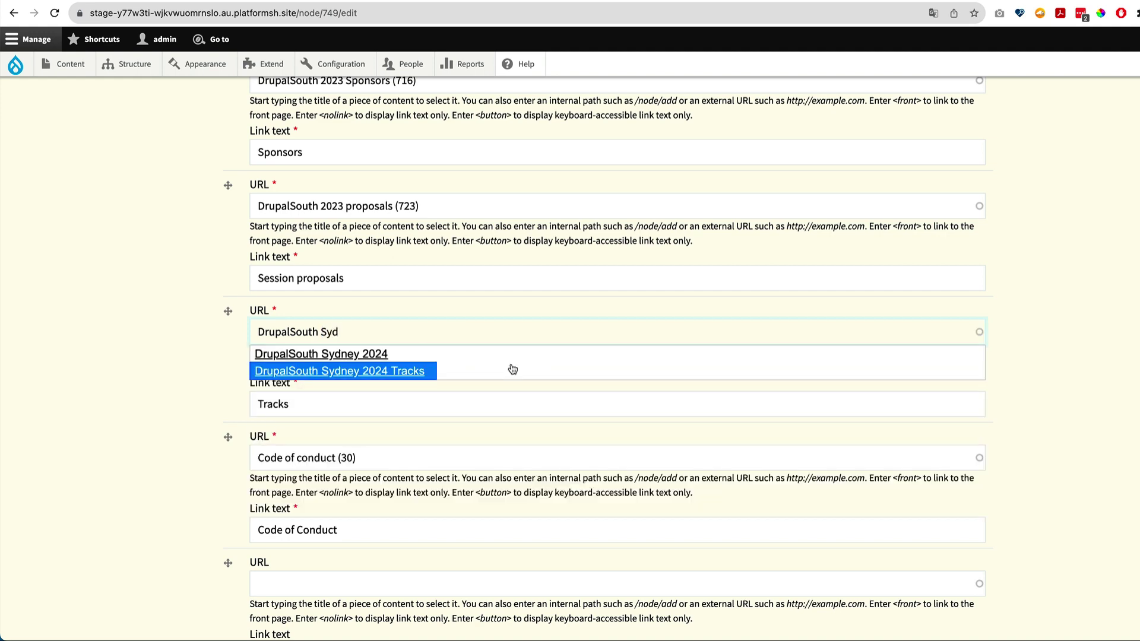
{"action": "left_click", "coordinate": [425, 372]}
{"action": "scroll", "coordinate": [481, 447], "scroll_direction": "down", "scroll_amount": 2}
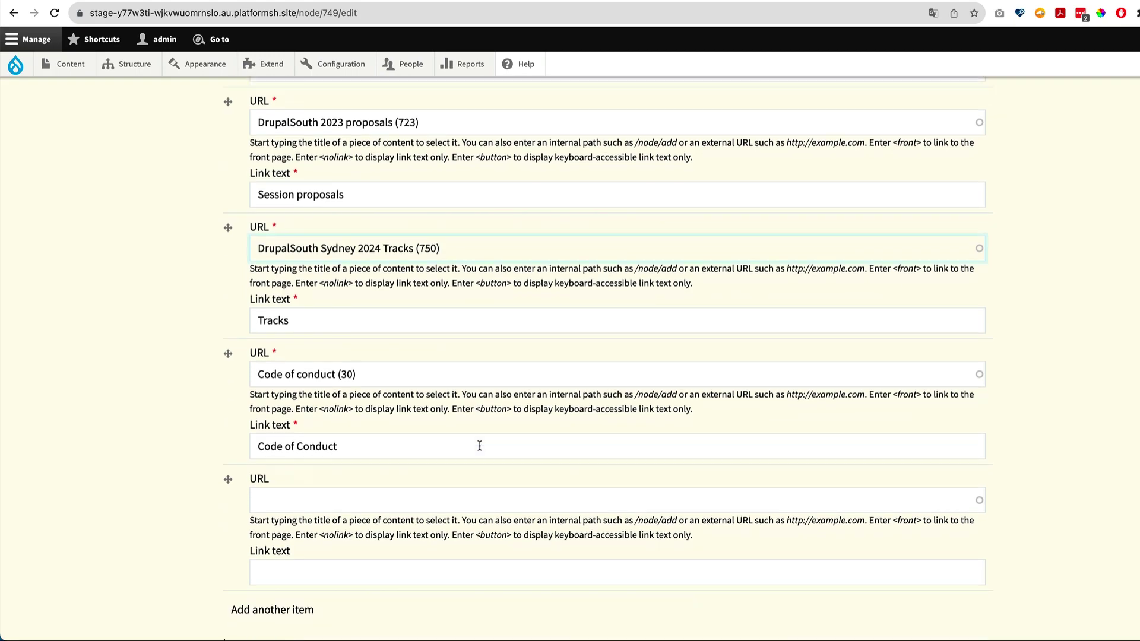
{"action": "scroll", "coordinate": [403, 371], "scroll_direction": "down", "scroll_amount": 15}
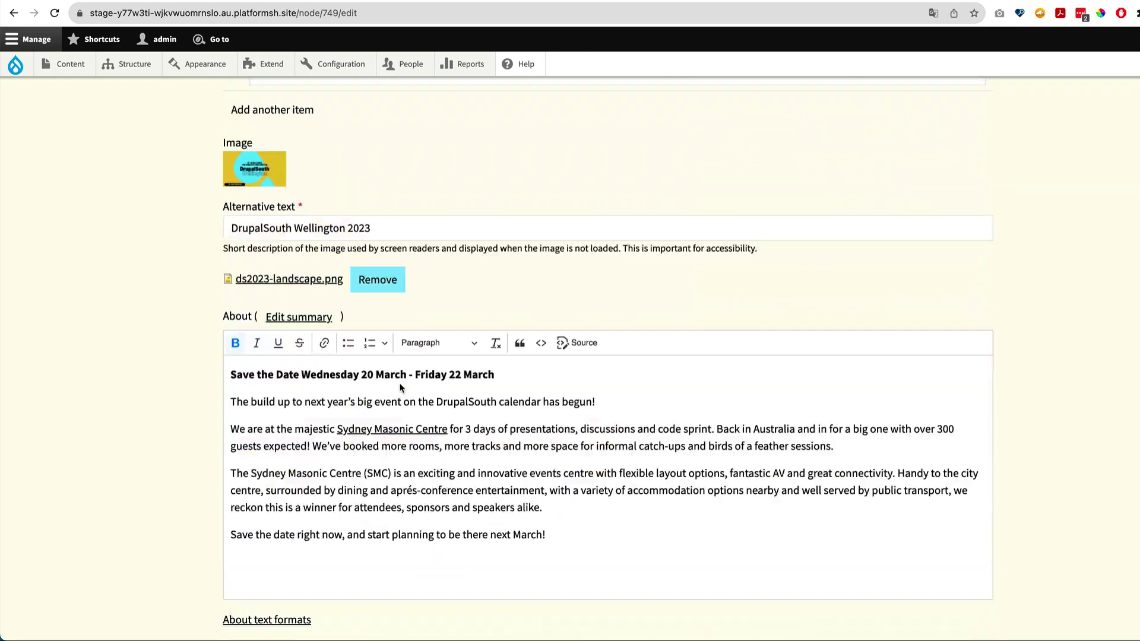
{"action": "scroll", "coordinate": [400, 383], "scroll_direction": "down", "scroll_amount": 20}
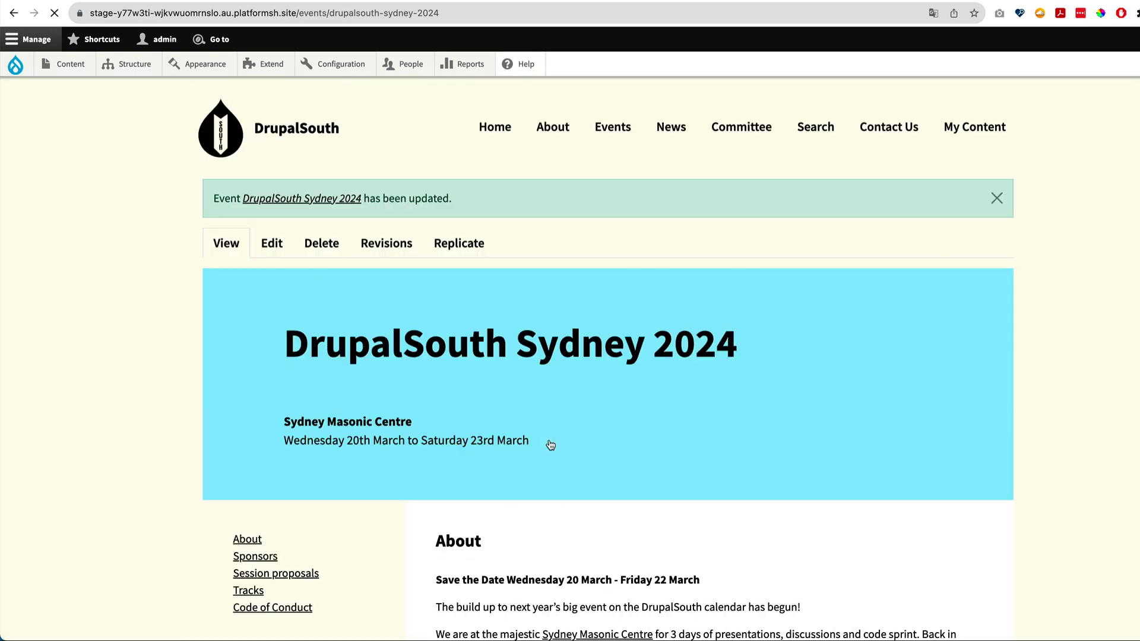
Check the saved event's sidebar links, viewing the About and Sydney 2024 Tracks pages.
{"action": "scroll", "coordinate": [550, 445], "scroll_direction": "down", "scroll_amount": 3}
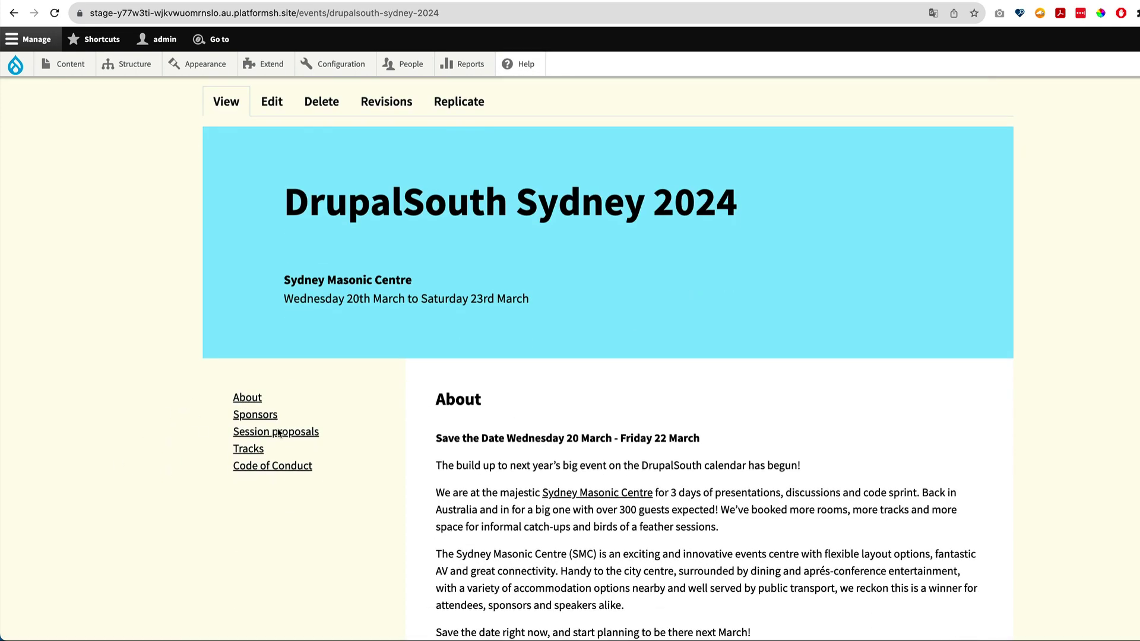
{"action": "left_click", "coordinate": [248, 397]}
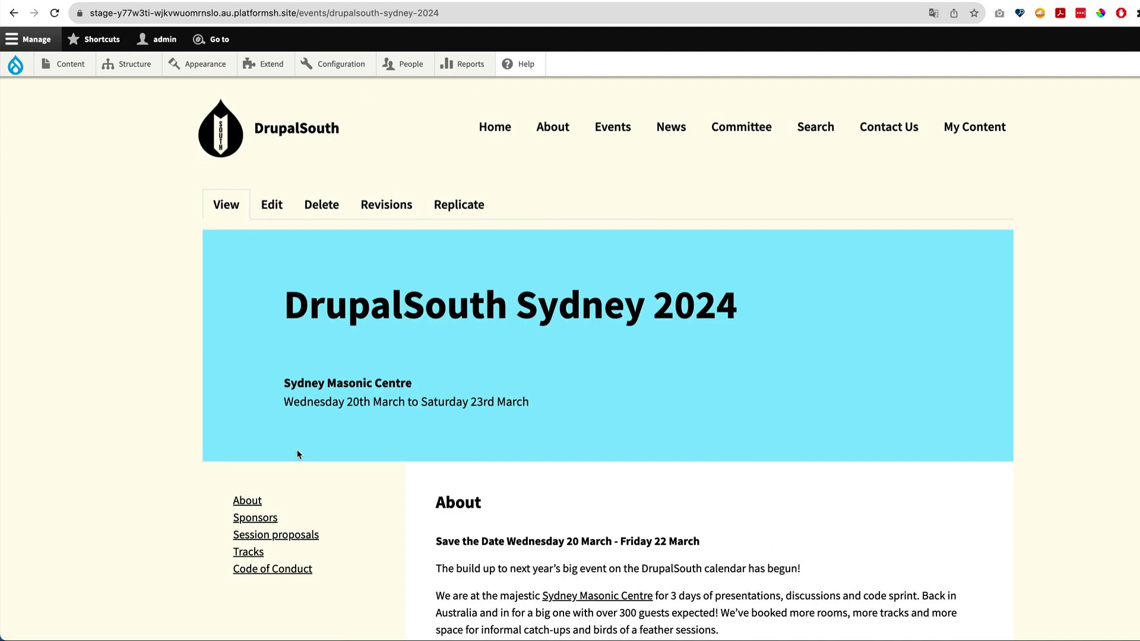
{"action": "scroll", "coordinate": [297, 454], "scroll_direction": "down", "scroll_amount": 2}
{"action": "left_click", "coordinate": [242, 444]}
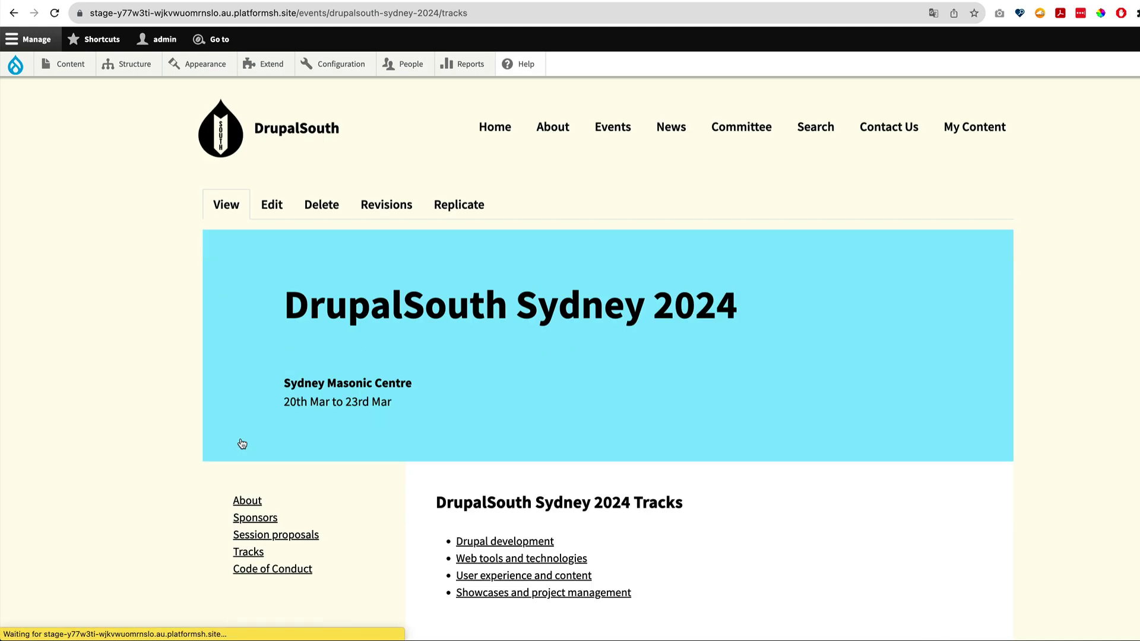
{"action": "mouse_move", "coordinate": [248, 432]}
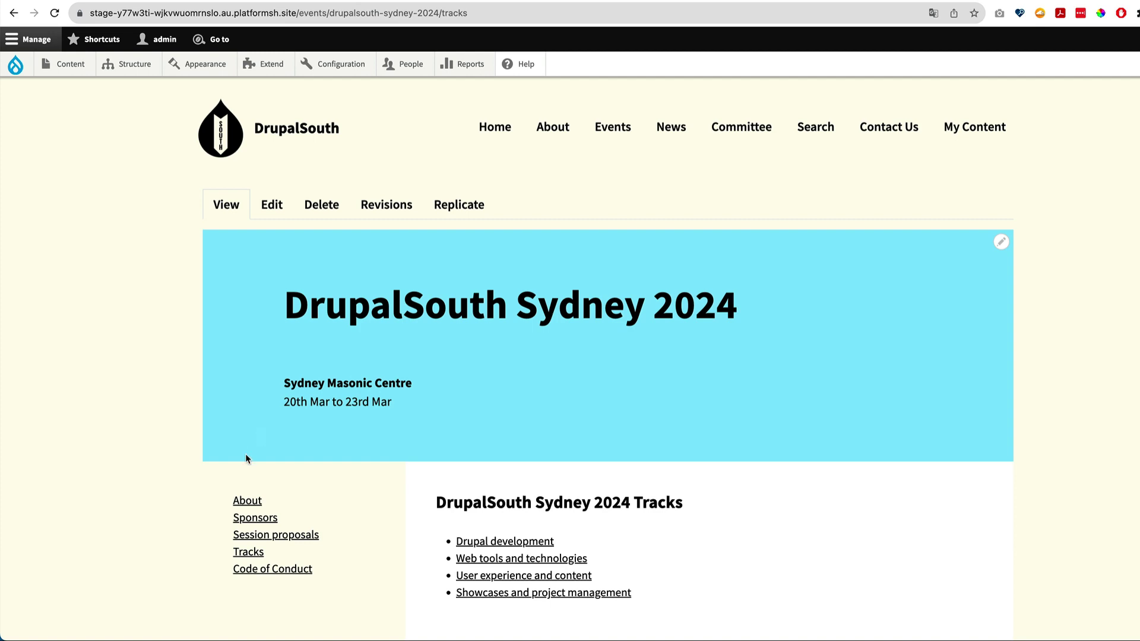
{"action": "scroll", "coordinate": [162, 613], "scroll_direction": "down", "scroll_amount": 2}
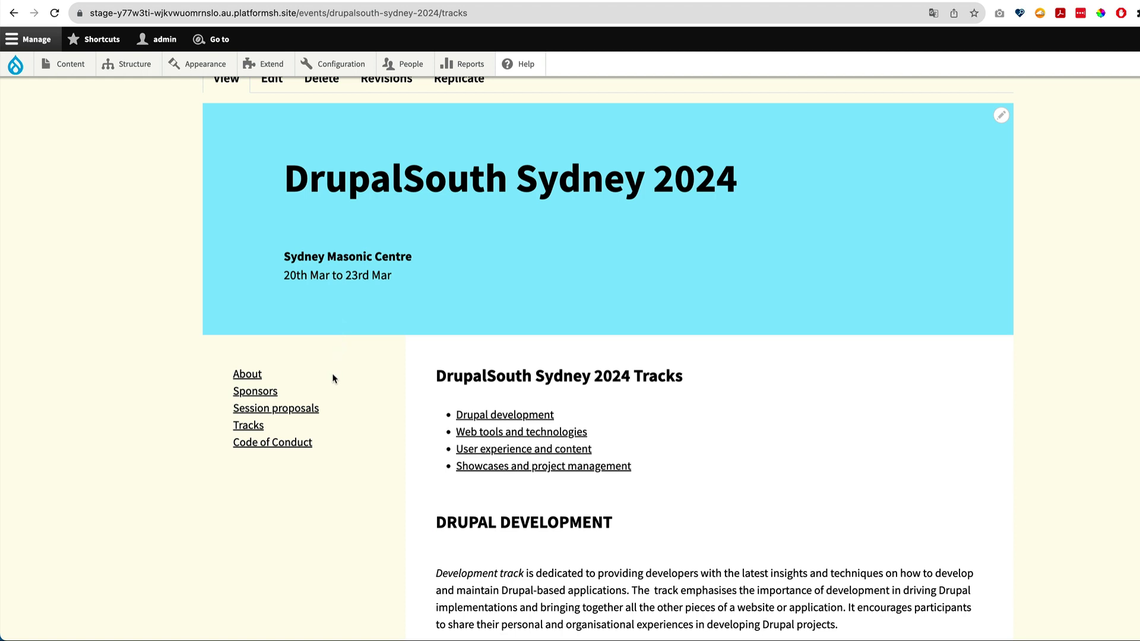
{"action": "scroll", "coordinate": [332, 378], "scroll_direction": "up", "scroll_amount": 1}
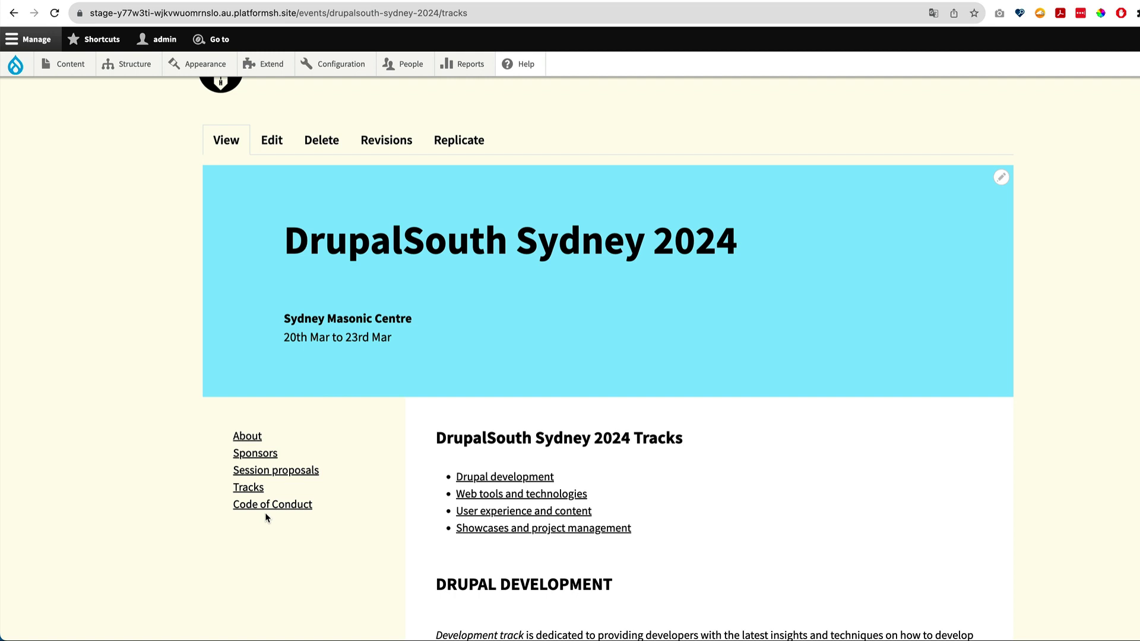
{"action": "scroll", "coordinate": [261, 437], "scroll_direction": "up", "scroll_amount": 1}
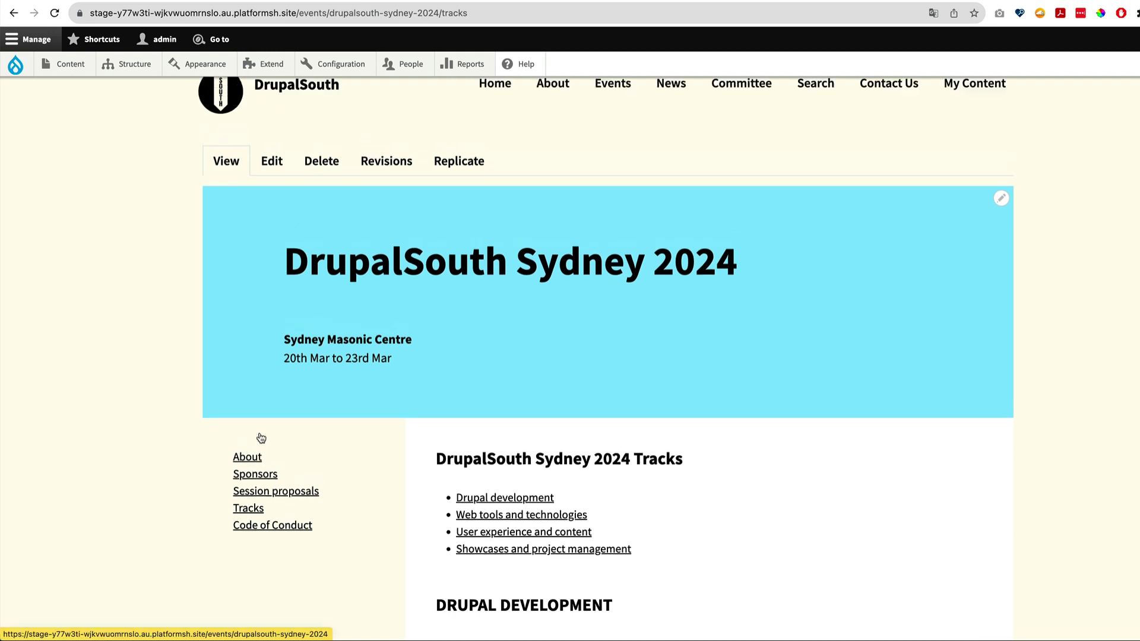
{"action": "scroll", "coordinate": [261, 437], "scroll_direction": "up", "scroll_amount": 1}
{"action": "scroll", "coordinate": [262, 437], "scroll_direction": "down", "scroll_amount": 2}
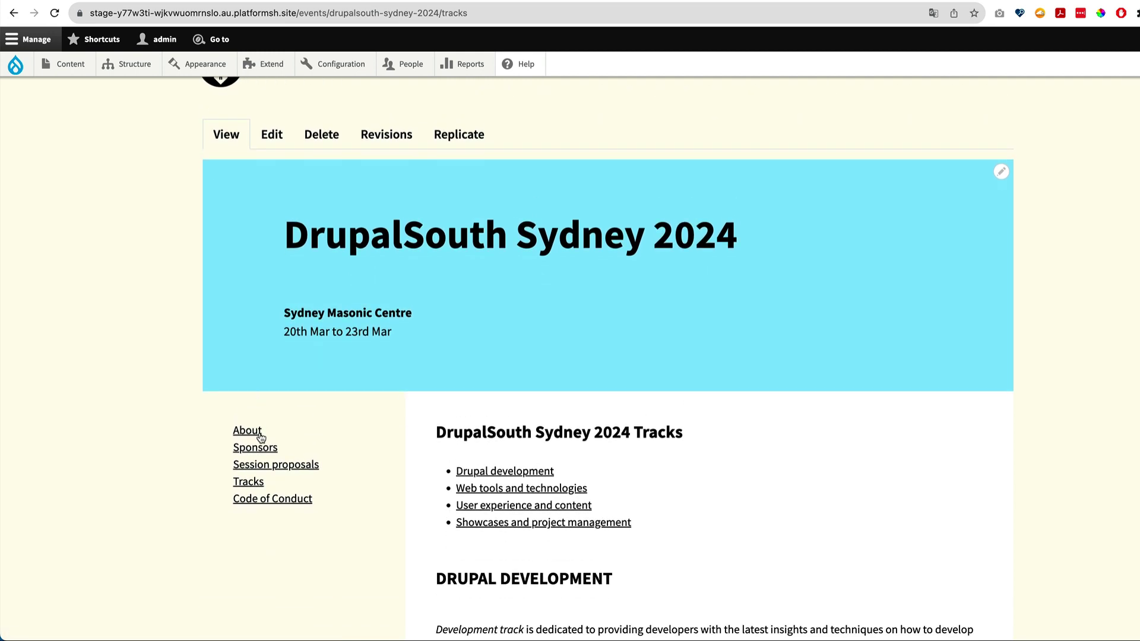
{"action": "scroll", "coordinate": [259, 436], "scroll_direction": "up", "scroll_amount": 1}
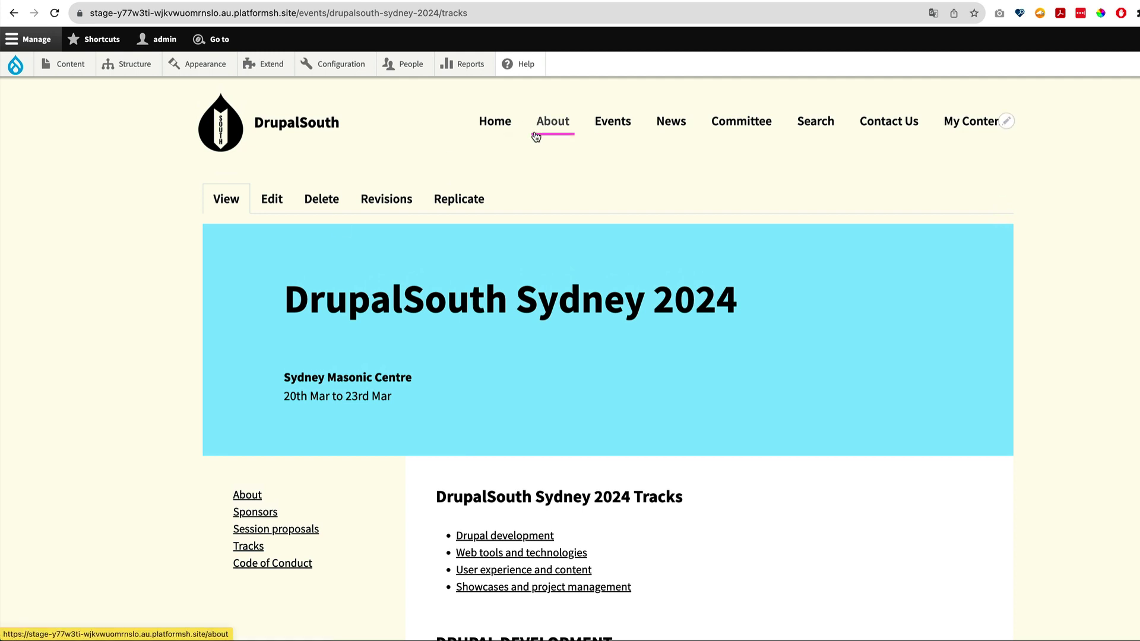
Go to the Content admin list and filter titles by 'Call for'.
{"action": "mouse_move", "coordinate": [151, 82]}
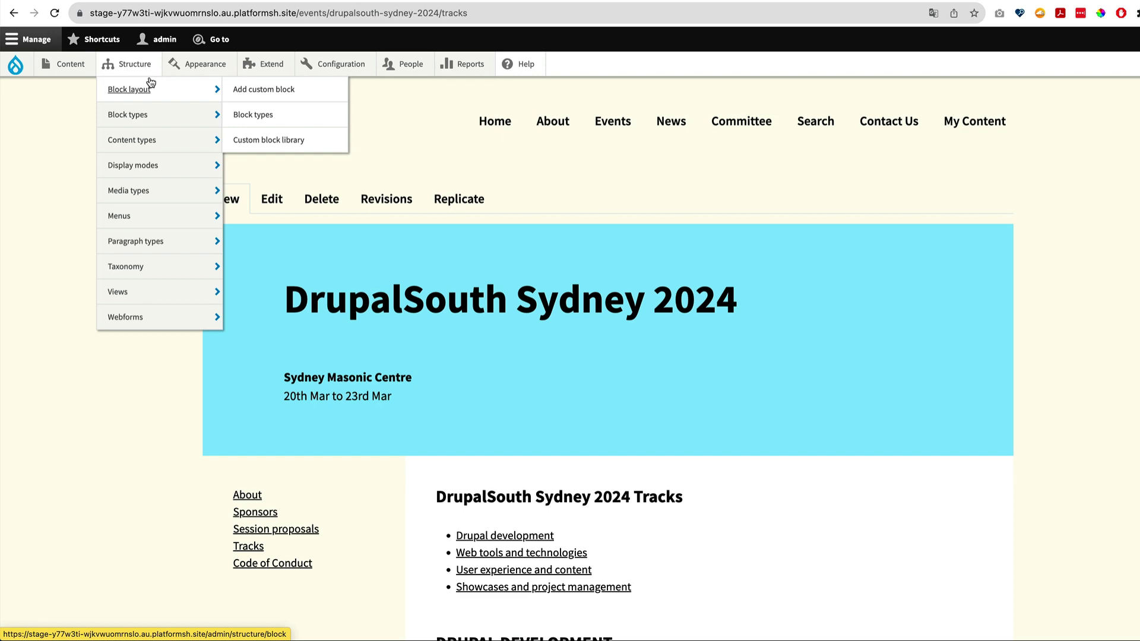
{"action": "left_click", "coordinate": [66, 65]}
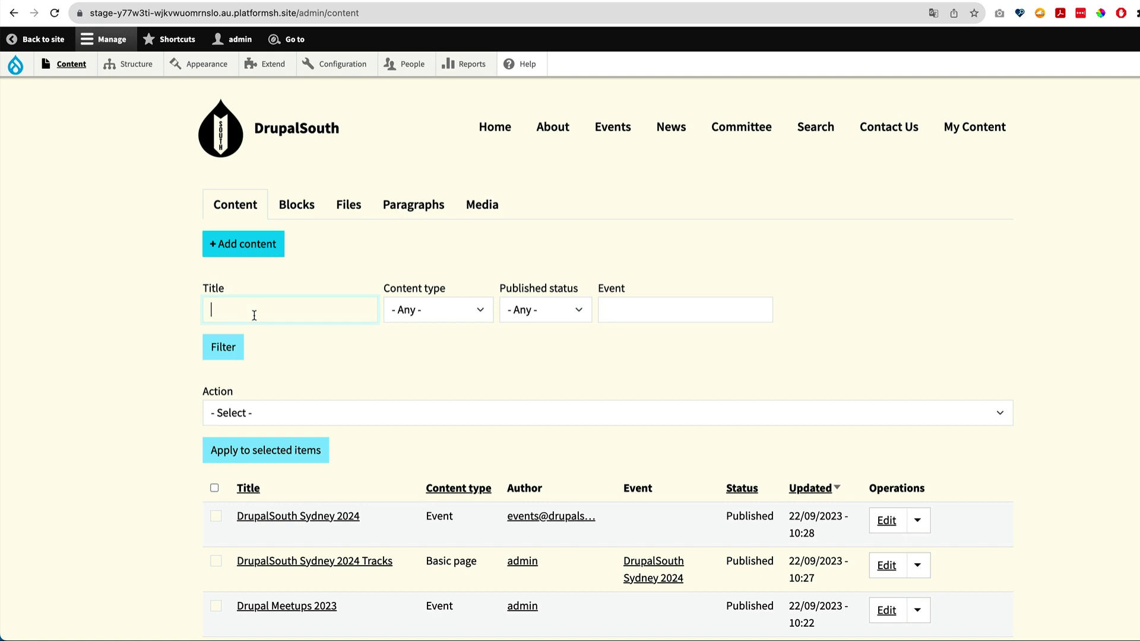
{"action": "type", "text": "Call for"}
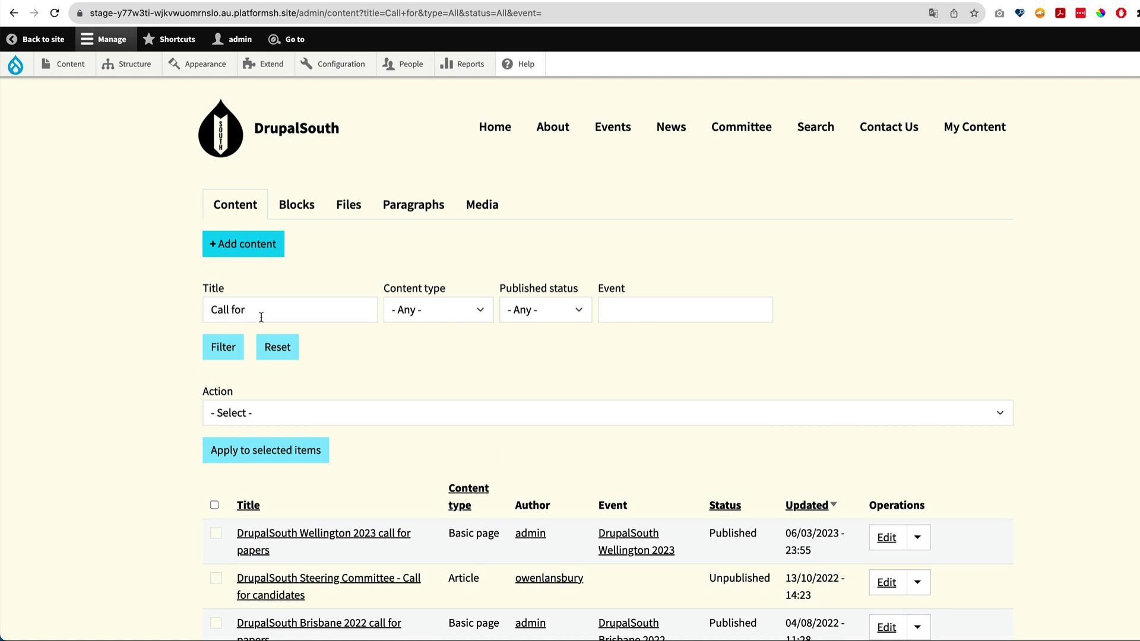
Open 'DrupalSouth Wellington 2023 call for papers' and review its closed-webform notice and Speaker details form.
{"action": "scroll", "coordinate": [257, 478], "scroll_direction": "down", "scroll_amount": 3}
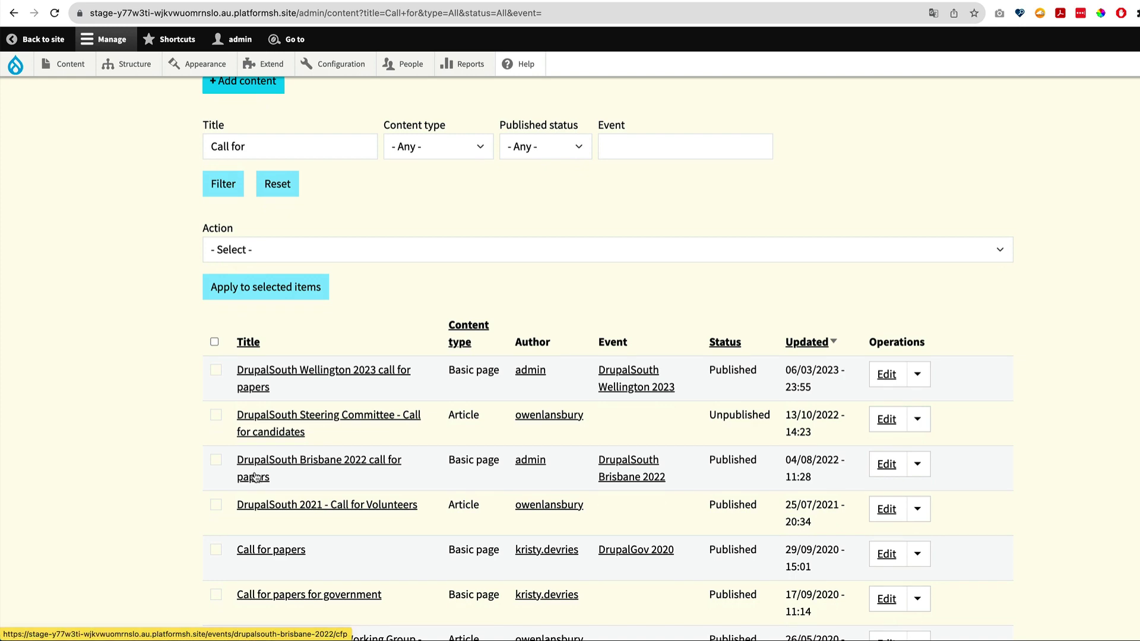
{"action": "left_click", "coordinate": [295, 379]}
{"action": "scroll", "coordinate": [299, 371], "scroll_direction": "down", "scroll_amount": 5}
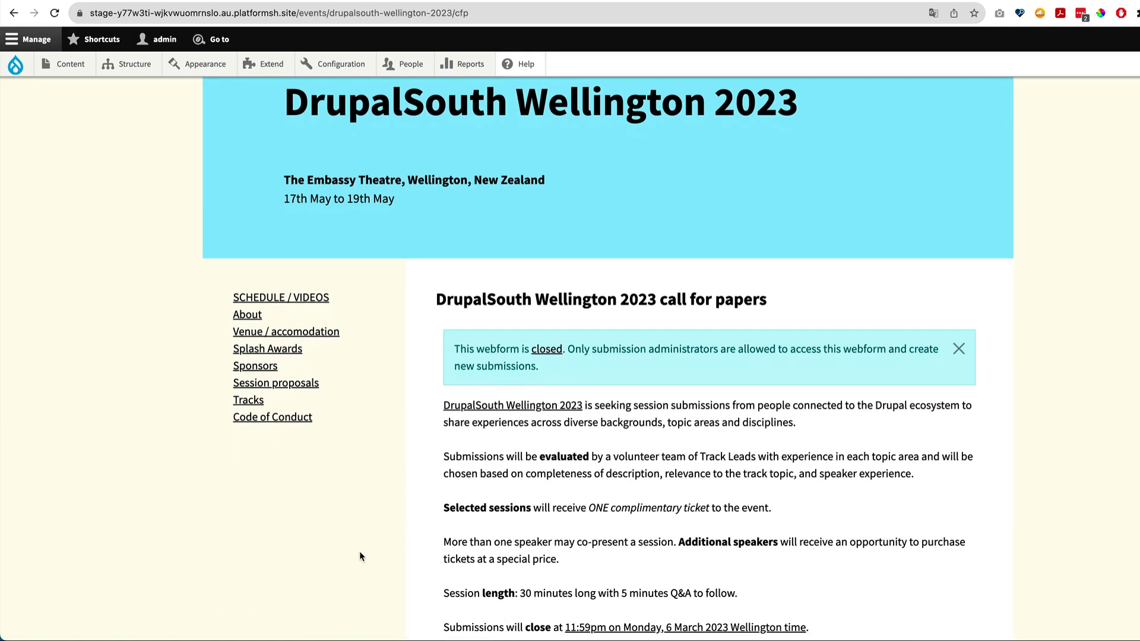
{"action": "triple_click", "coordinate": [476, 242]}
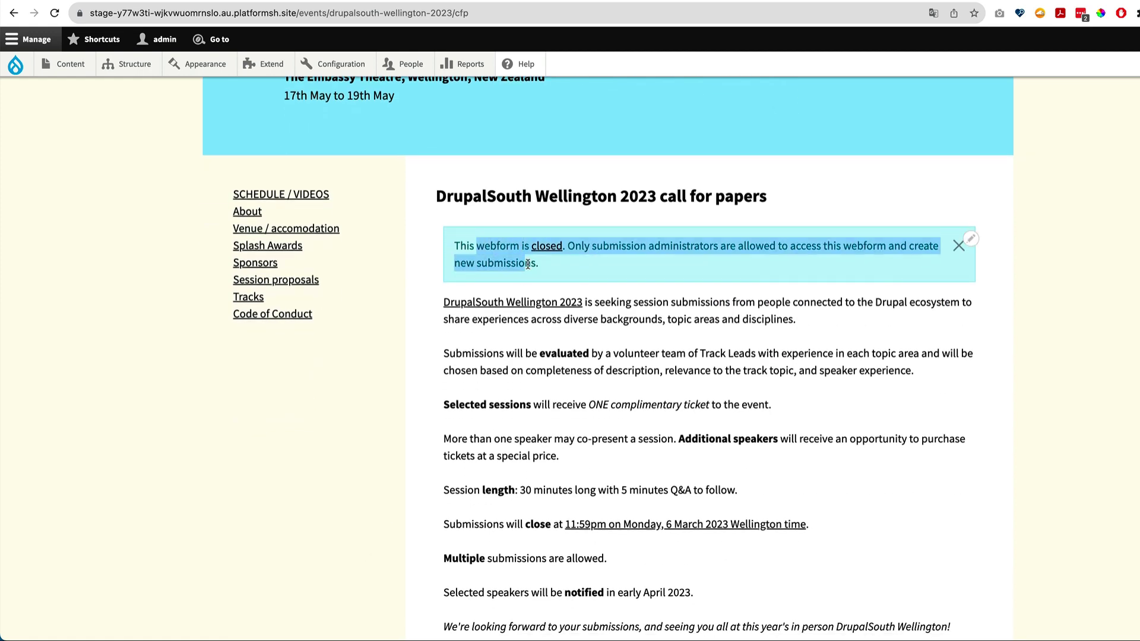
{"action": "left_click", "coordinate": [526, 267]}
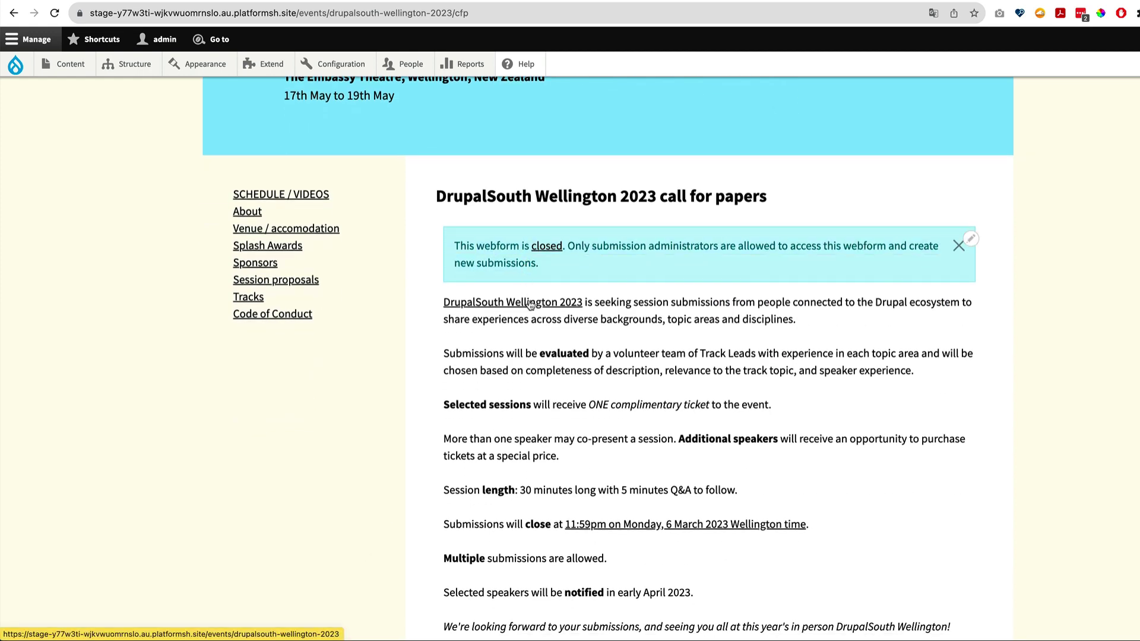
{"action": "scroll", "coordinate": [530, 304], "scroll_direction": "down", "scroll_amount": 10}
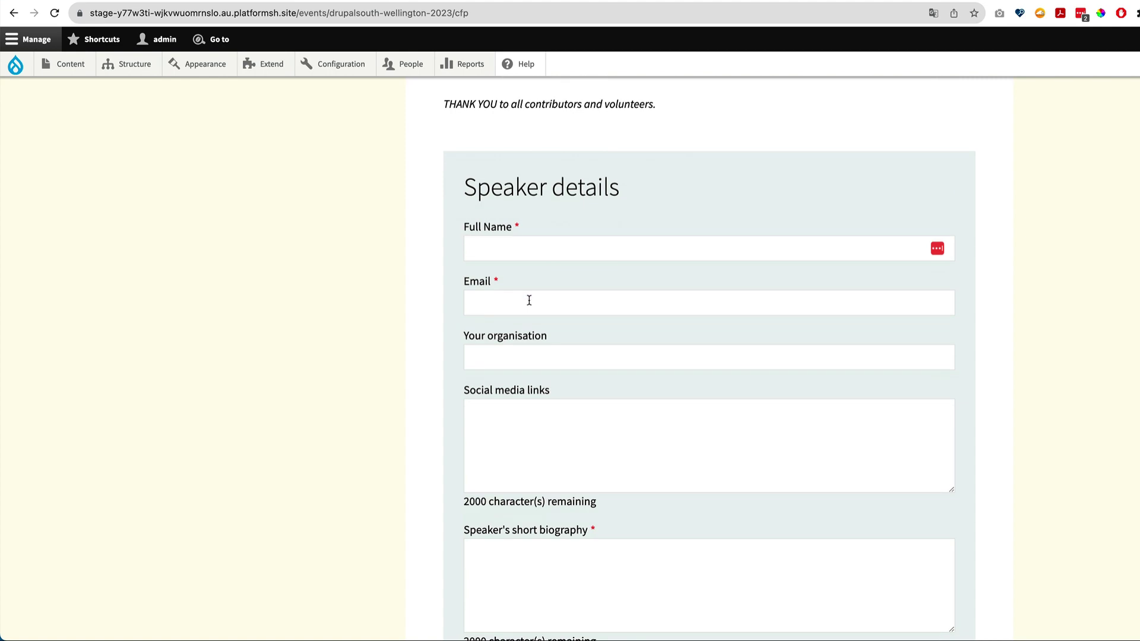
{"action": "scroll", "coordinate": [529, 300], "scroll_direction": "down", "scroll_amount": 1}
{"action": "scroll", "coordinate": [528, 299], "scroll_direction": "up", "scroll_amount": 12}
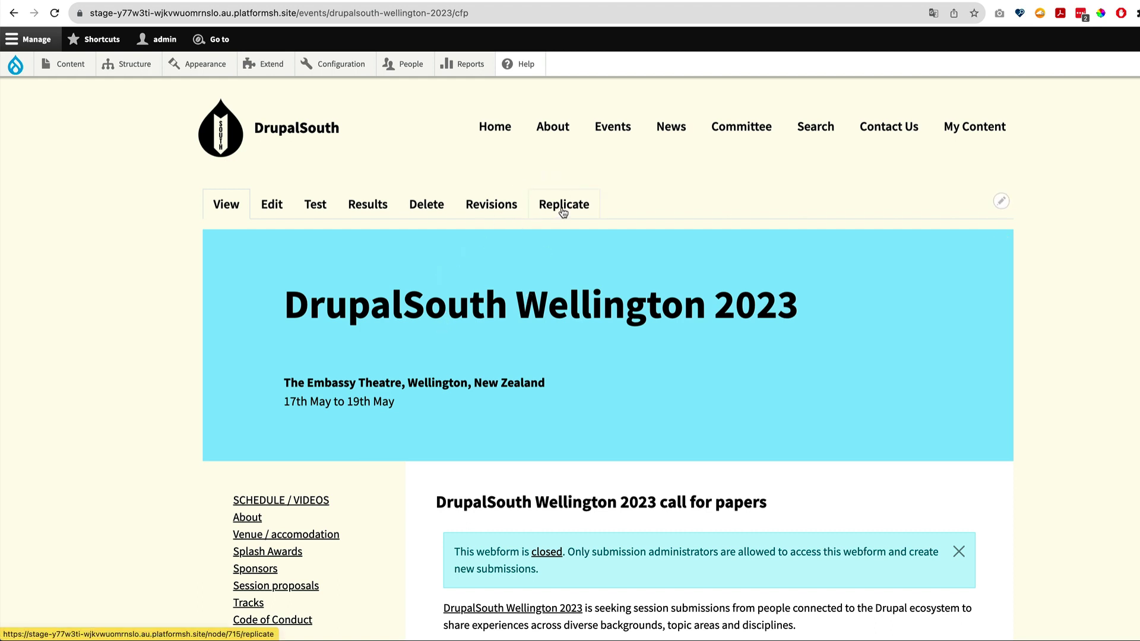
{"action": "scroll", "coordinate": [548, 422], "scroll_direction": "down", "scroll_amount": 5}
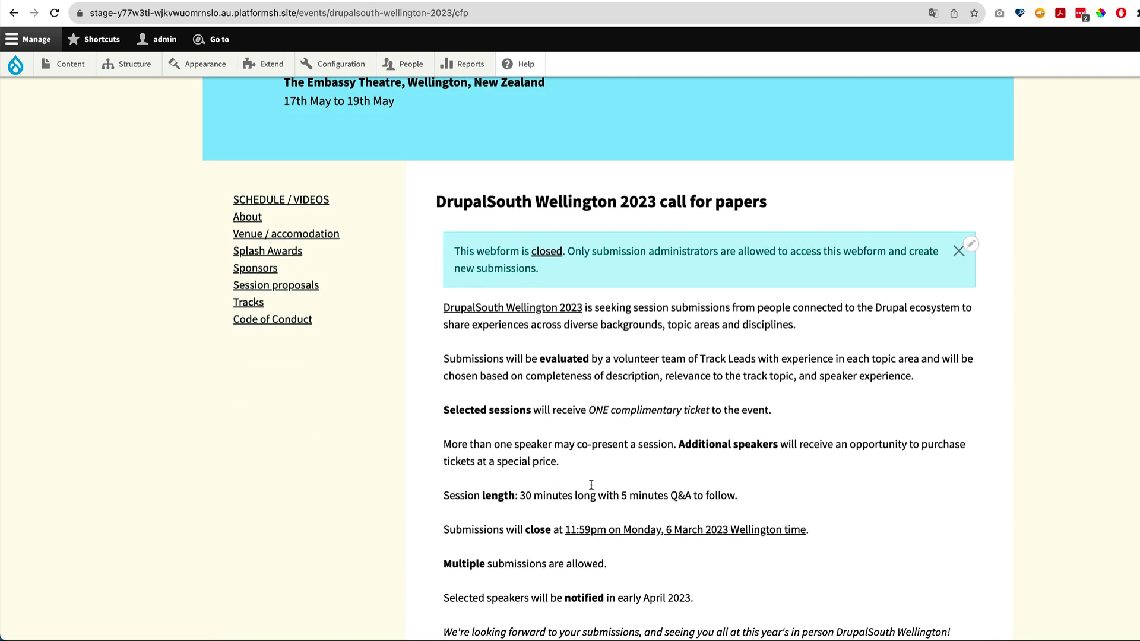
{"action": "scroll", "coordinate": [547, 421], "scroll_direction": "down", "scroll_amount": 3}
{"action": "scroll", "coordinate": [543, 463], "scroll_direction": "up", "scroll_amount": 8}
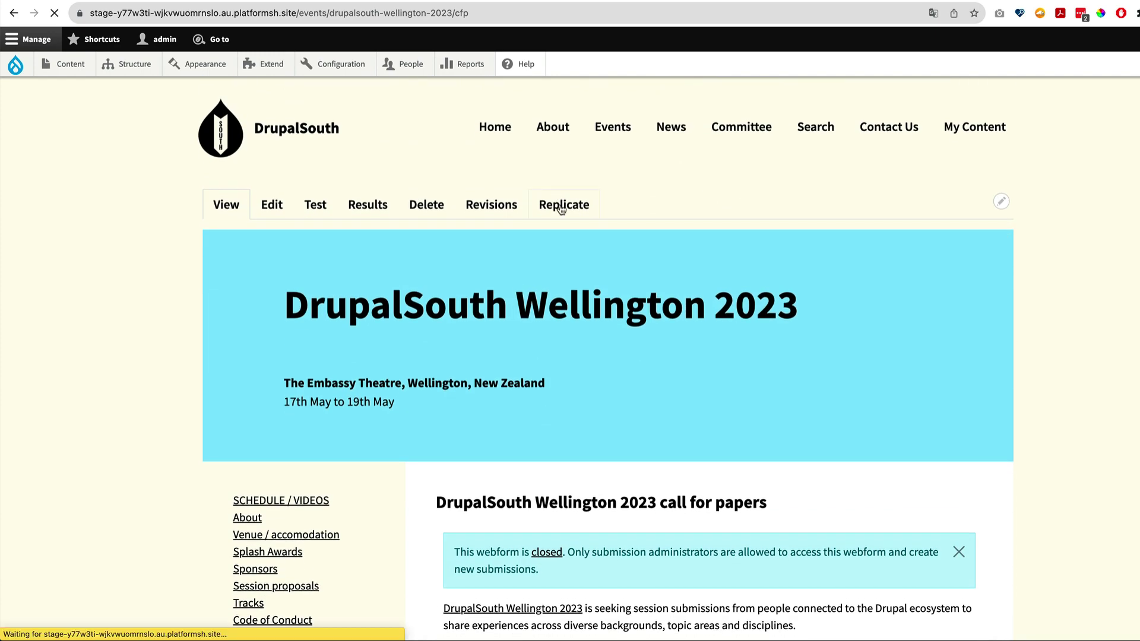
Replicate the page with the label 'DrupalSouth Sydney 2024 call for papers', dropping the (Copy) suffix.
{"action": "left_click", "coordinate": [562, 204]}
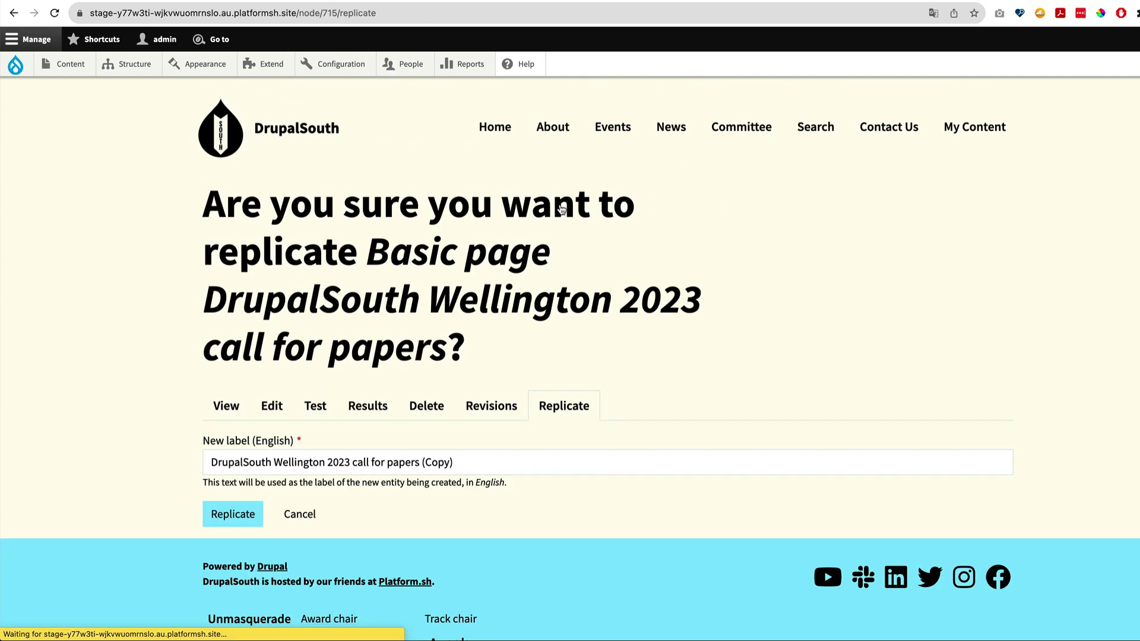
{"action": "double_click", "coordinate": [302, 462]}
{"action": "type", "text": "Sydney"}
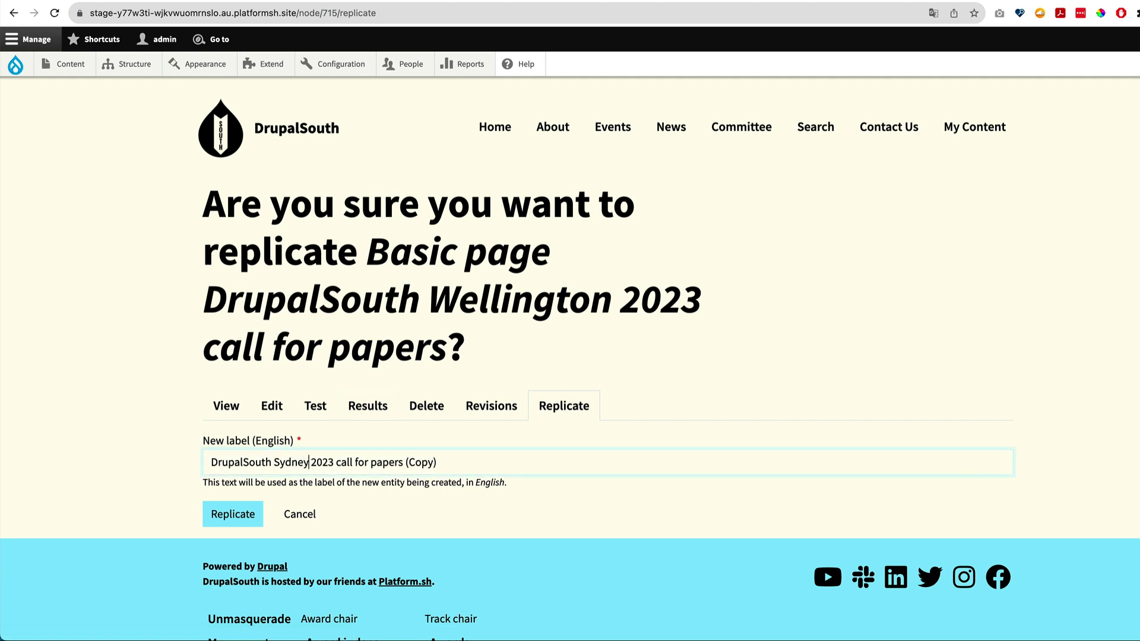
{"action": "left_click", "coordinate": [335, 460]}
{"action": "left_click_drag", "start_coordinate": [403, 462], "coordinate": [478, 463]}
{"action": "key", "text": "BackSpace"}
{"action": "left_click", "coordinate": [226, 504]}
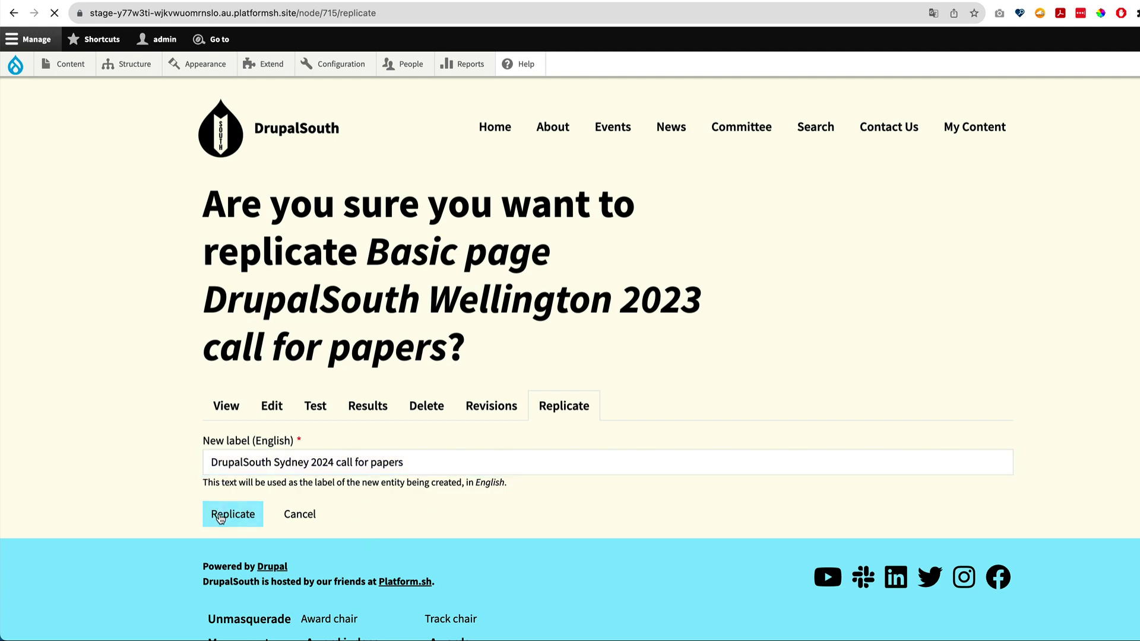
{"action": "scroll", "coordinate": [261, 485], "scroll_direction": "down", "scroll_amount": 2}
{"action": "scroll", "coordinate": [281, 487], "scroll_direction": "down", "scroll_amount": 1}
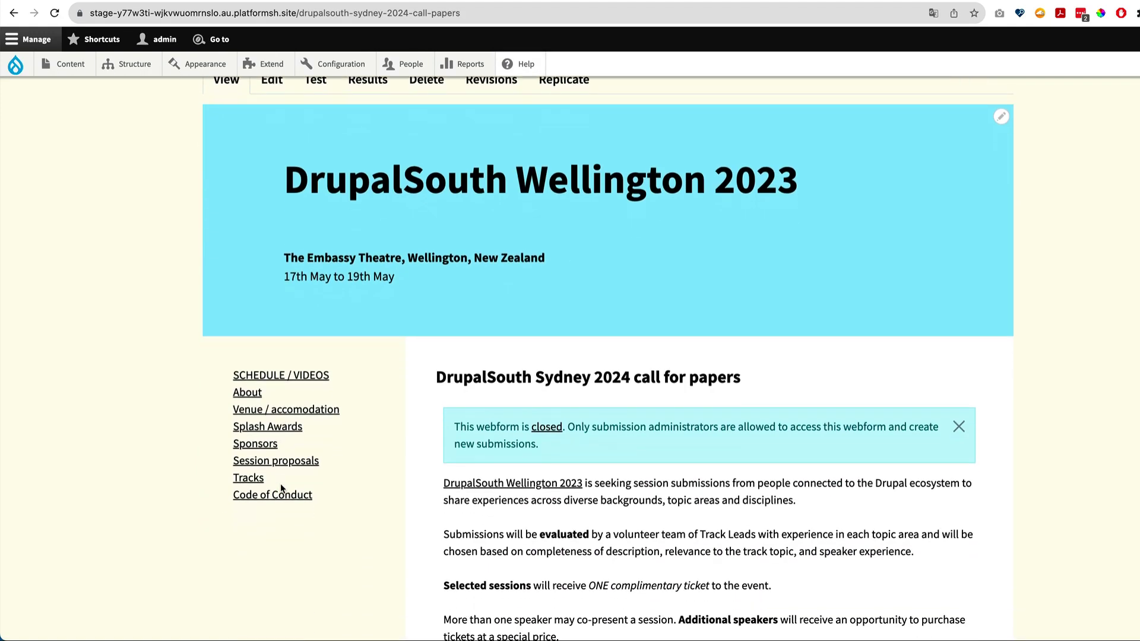
{"action": "scroll", "coordinate": [282, 486], "scroll_direction": "up", "scroll_amount": 1}
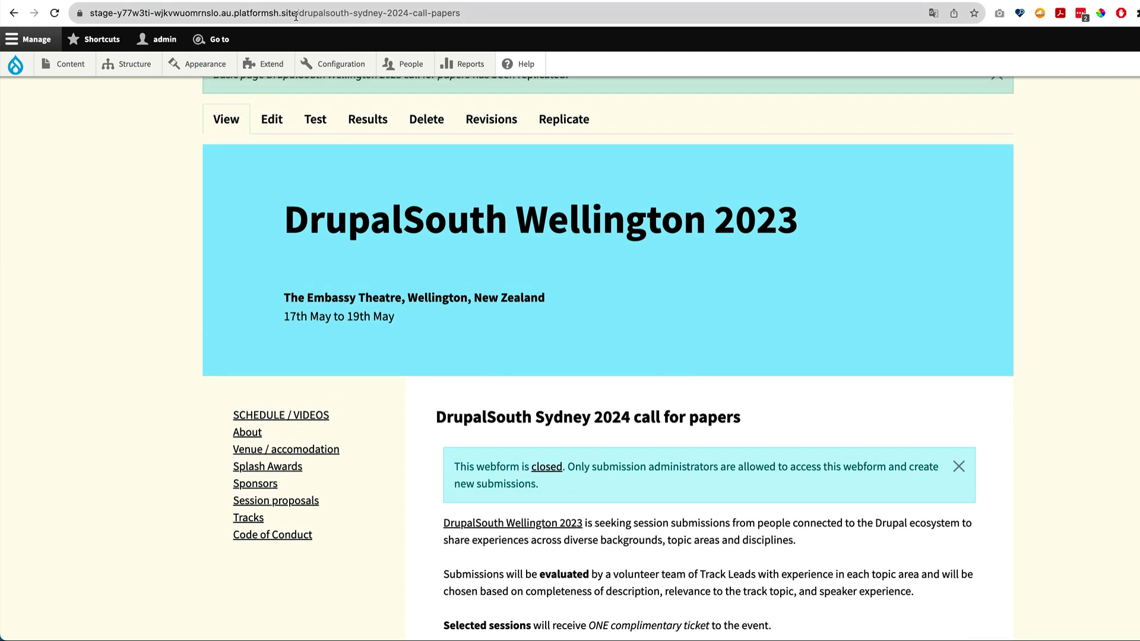
Edit the copy to set its Event to DrupalSouth Sydney 2024, keeping the Call for papers 2023 webform.
{"action": "left_click", "coordinate": [267, 123]}
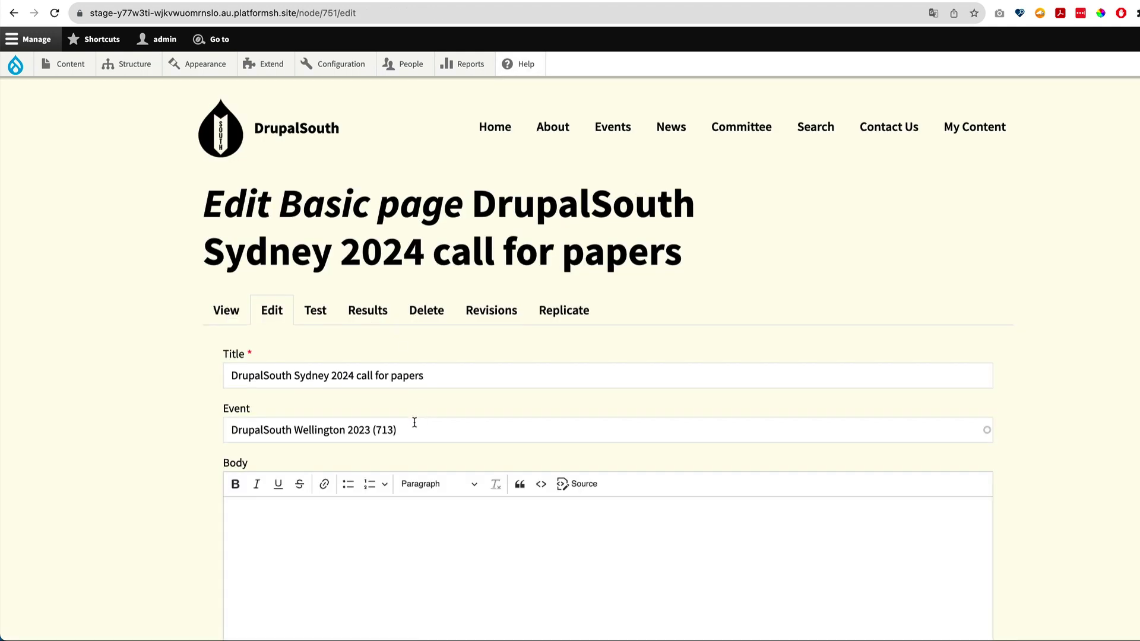
{"action": "left_click_drag", "start_coordinate": [294, 430], "coordinate": [456, 428]}
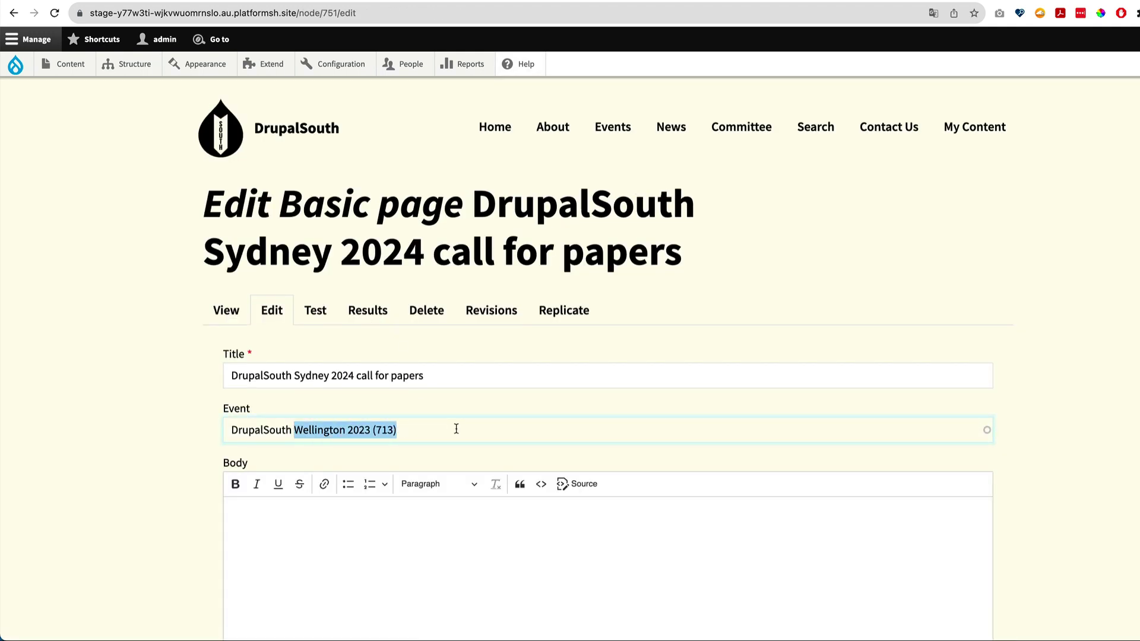
{"action": "type", "text": "Syd"}
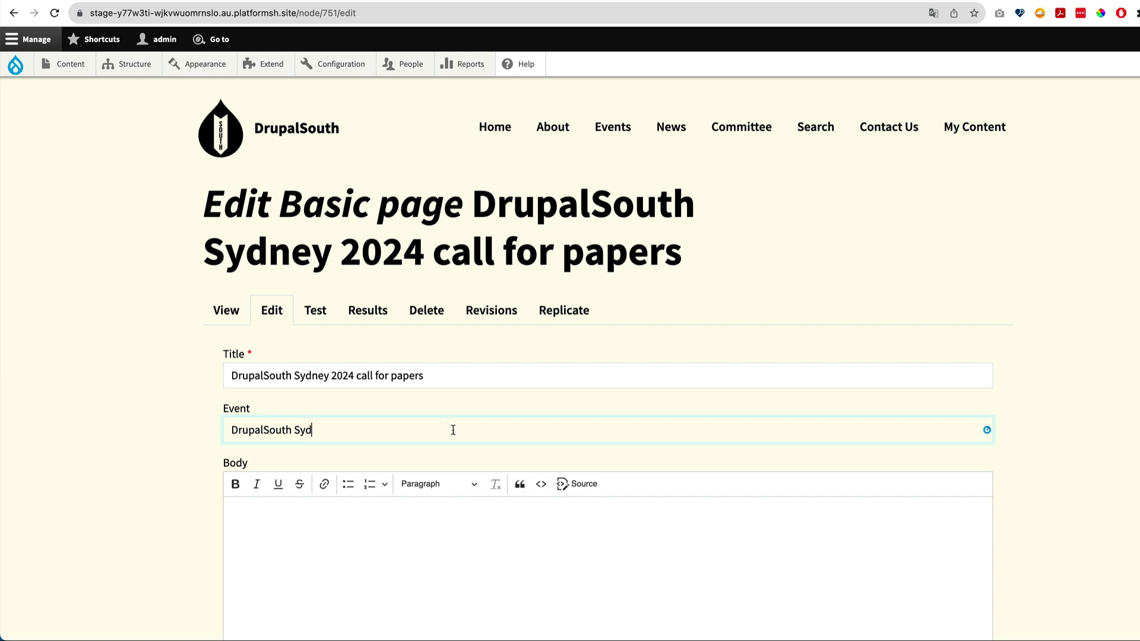
{"action": "left_click", "coordinate": [356, 451]}
{"action": "scroll", "coordinate": [370, 486], "scroll_direction": "down", "scroll_amount": 10}
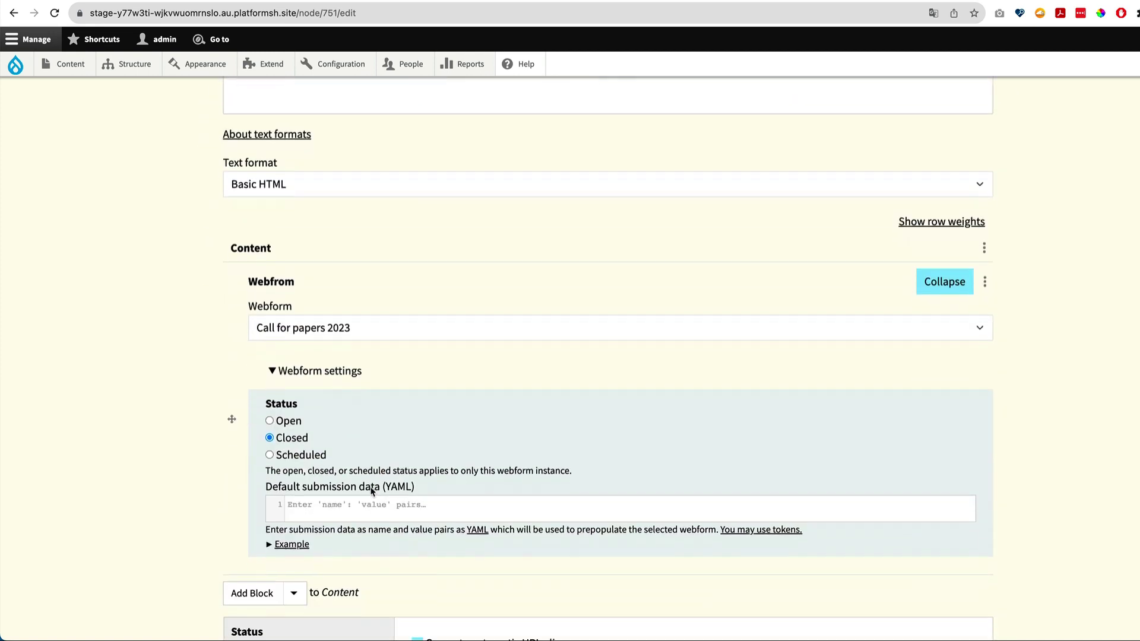
{"action": "scroll", "coordinate": [369, 486], "scroll_direction": "down", "scroll_amount": 3}
{"action": "scroll", "coordinate": [392, 297], "scroll_direction": "up", "scroll_amount": 2}
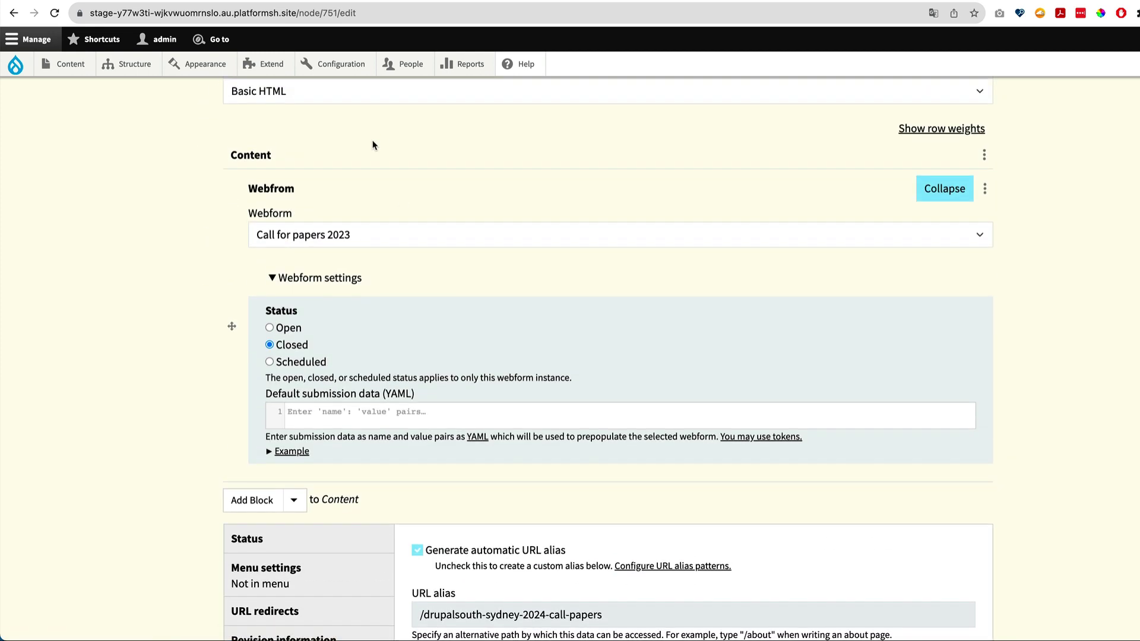
{"action": "left_click", "coordinate": [327, 236]}
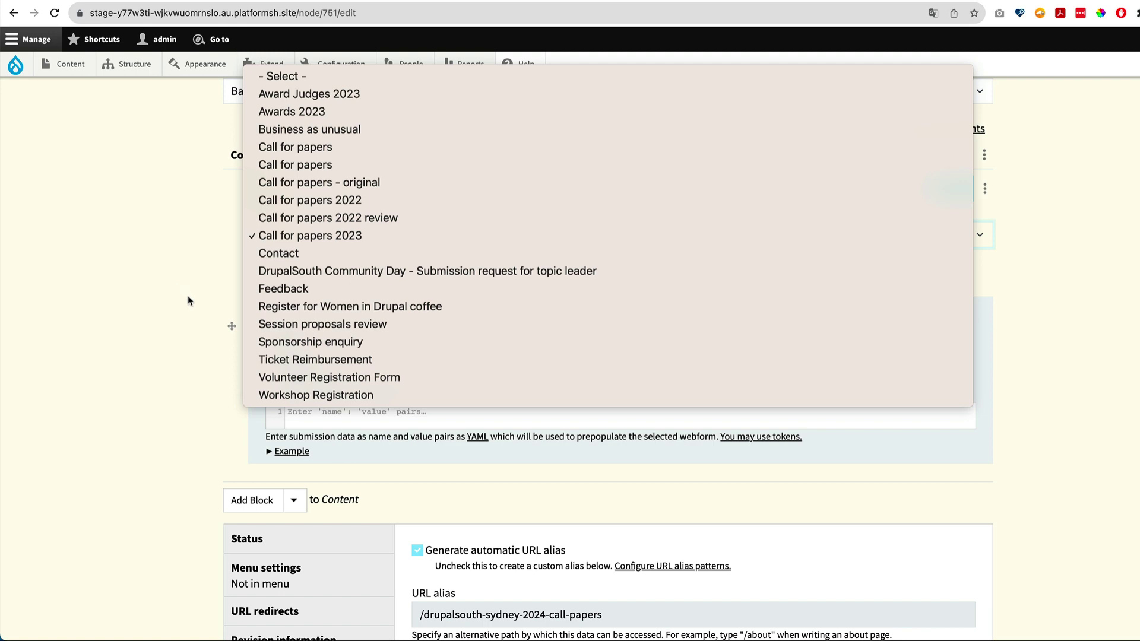
{"action": "left_click", "coordinate": [151, 336]}
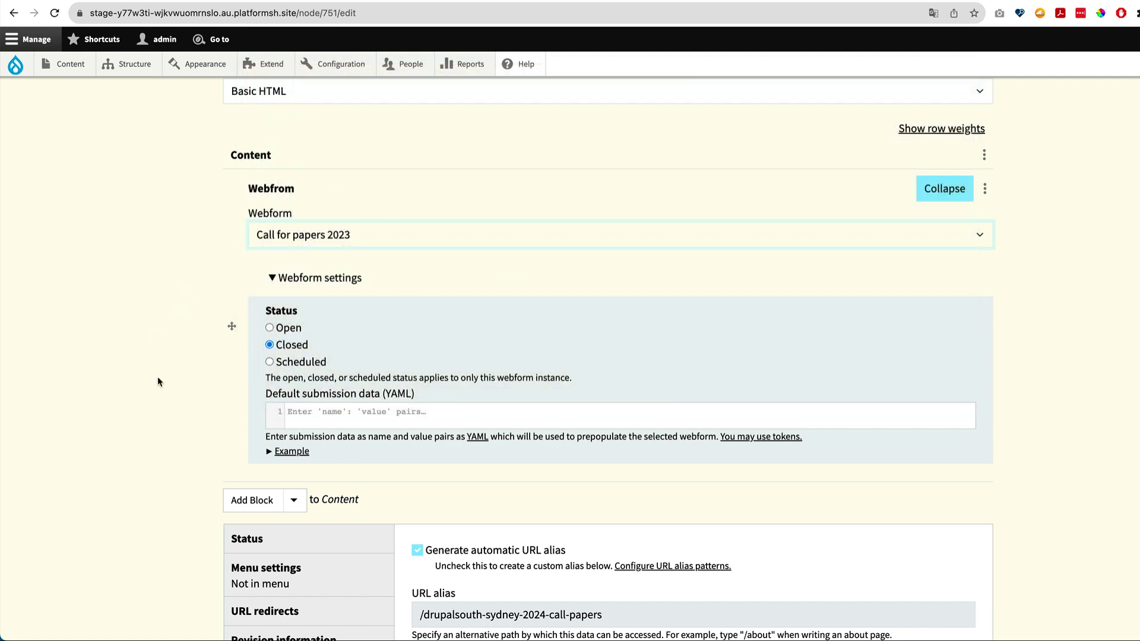
Replace the automatic URL alias with /events/drupalsouth-sydney-2024/cfp and save the page.
{"action": "scroll", "coordinate": [172, 392], "scroll_direction": "down", "scroll_amount": 3}
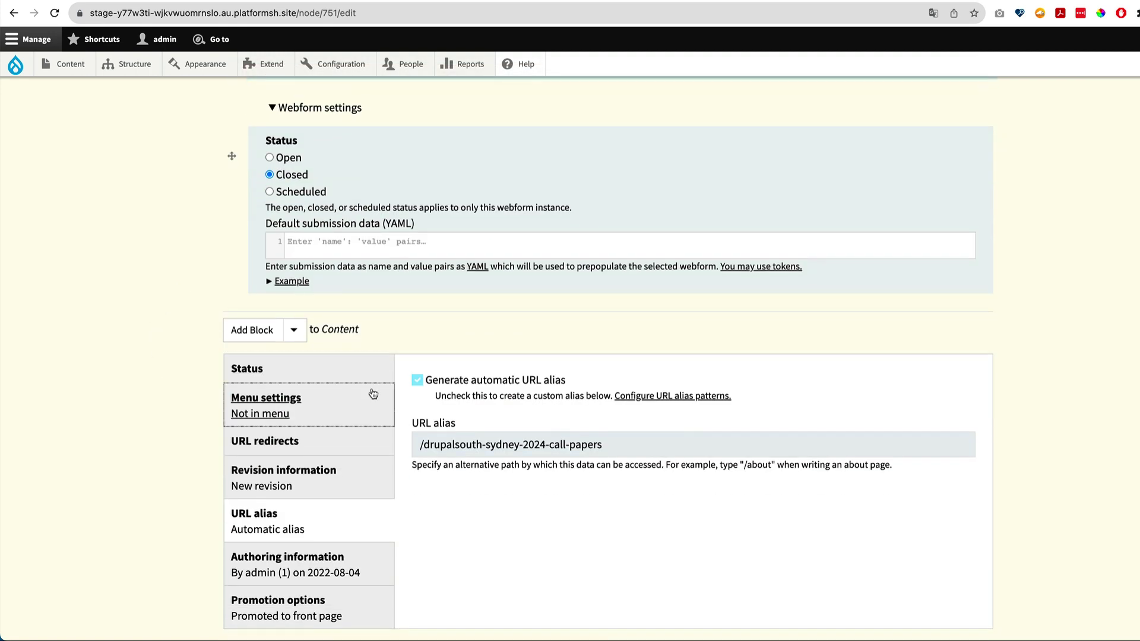
{"action": "left_click", "coordinate": [416, 380]}
{"action": "left_click", "coordinate": [496, 445]}
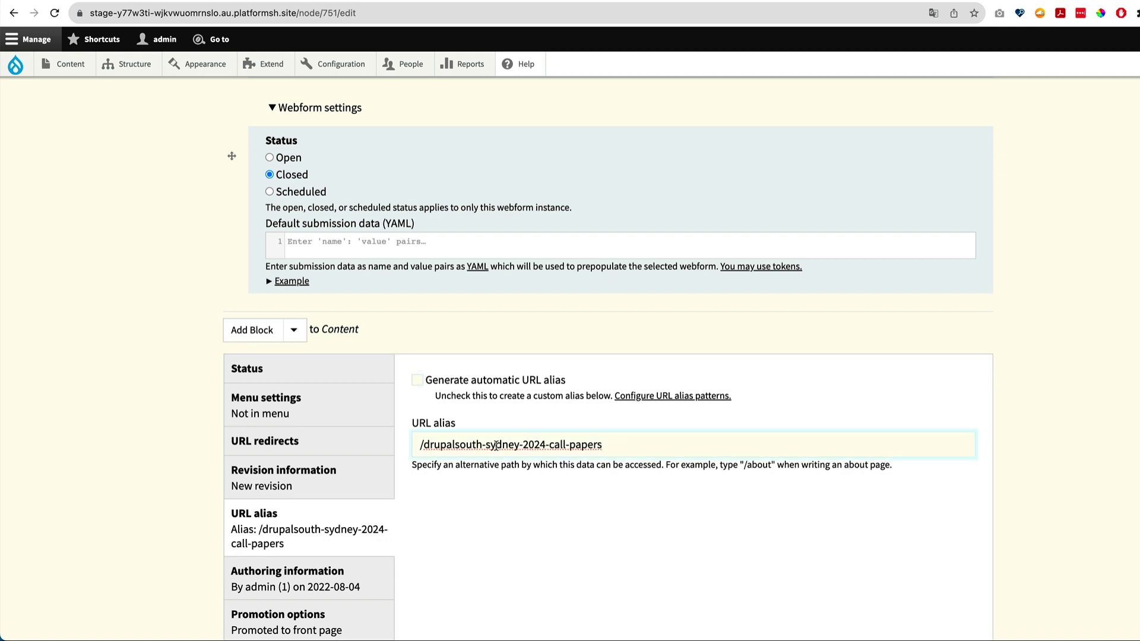
{"action": "right_click", "coordinate": [496, 445]}
{"action": "left_click", "coordinate": [451, 446]}
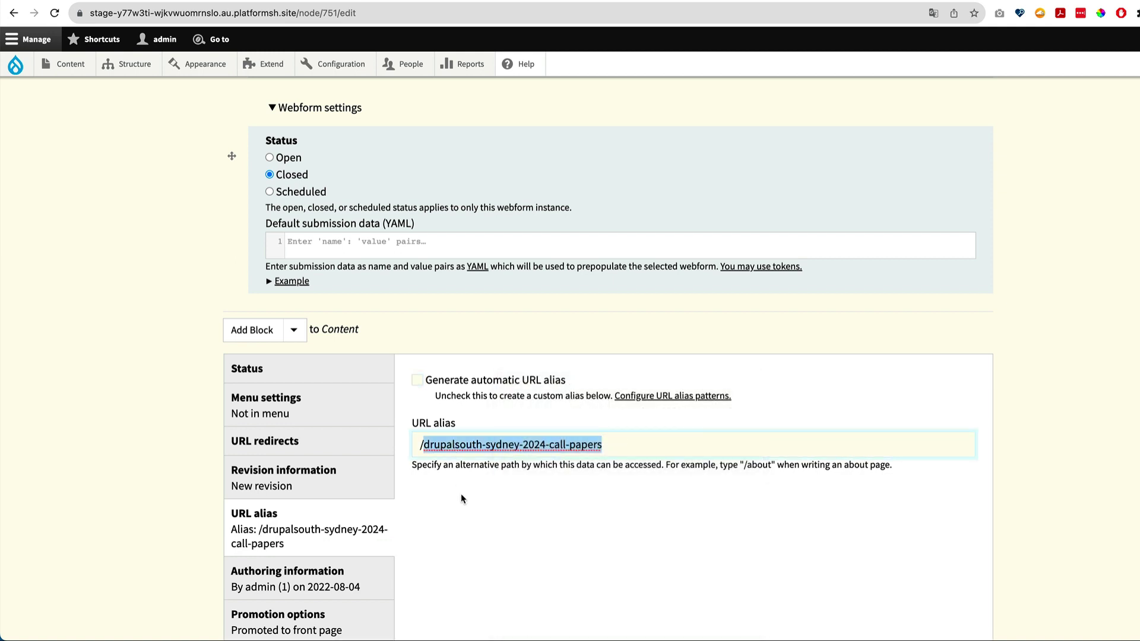
{"action": "key", "text": "super+v"}
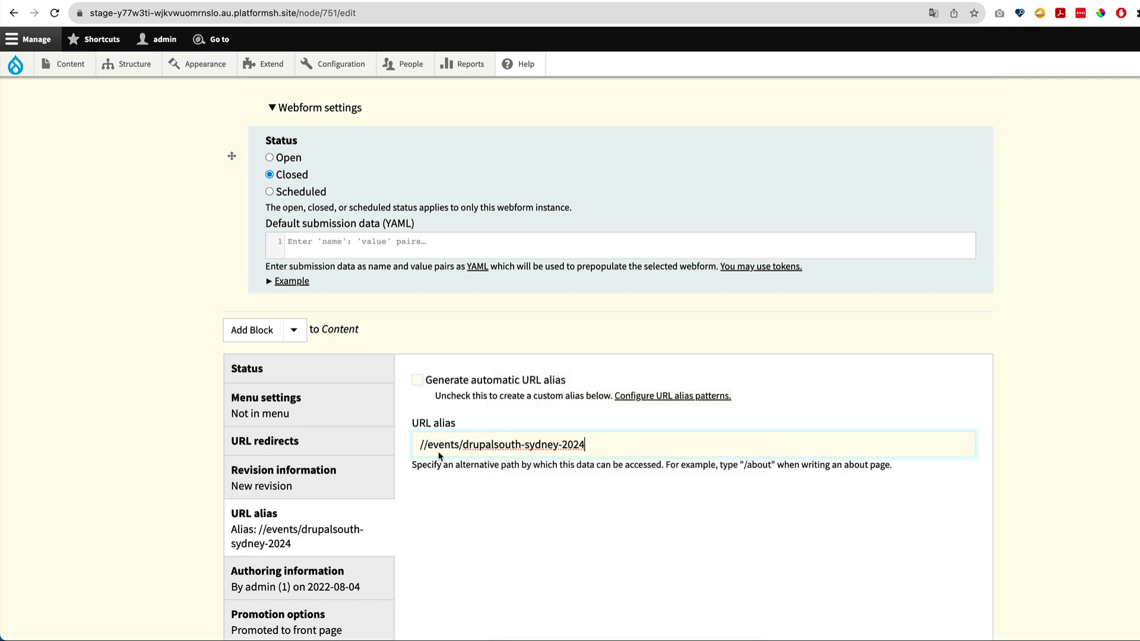
{"action": "left_click", "coordinate": [423, 445]}
{"action": "key", "text": "BackSpace"}
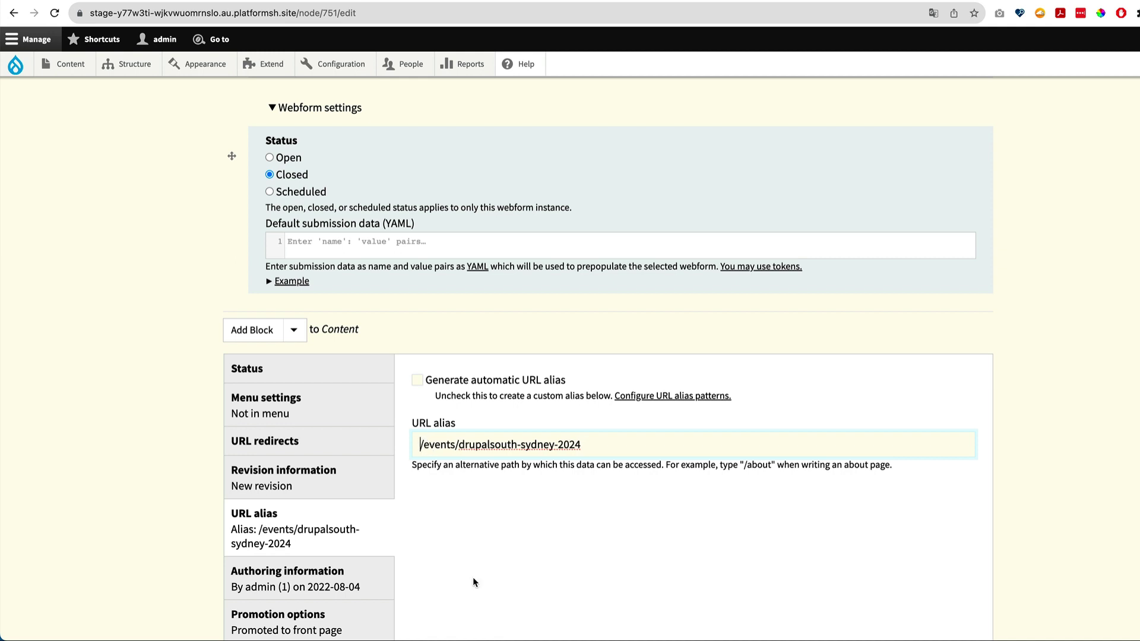
{"action": "left_click", "coordinate": [600, 446]}
{"action": "type", "text": "/cfp"}
{"action": "scroll", "coordinate": [498, 486], "scroll_direction": "up", "scroll_amount": 3}
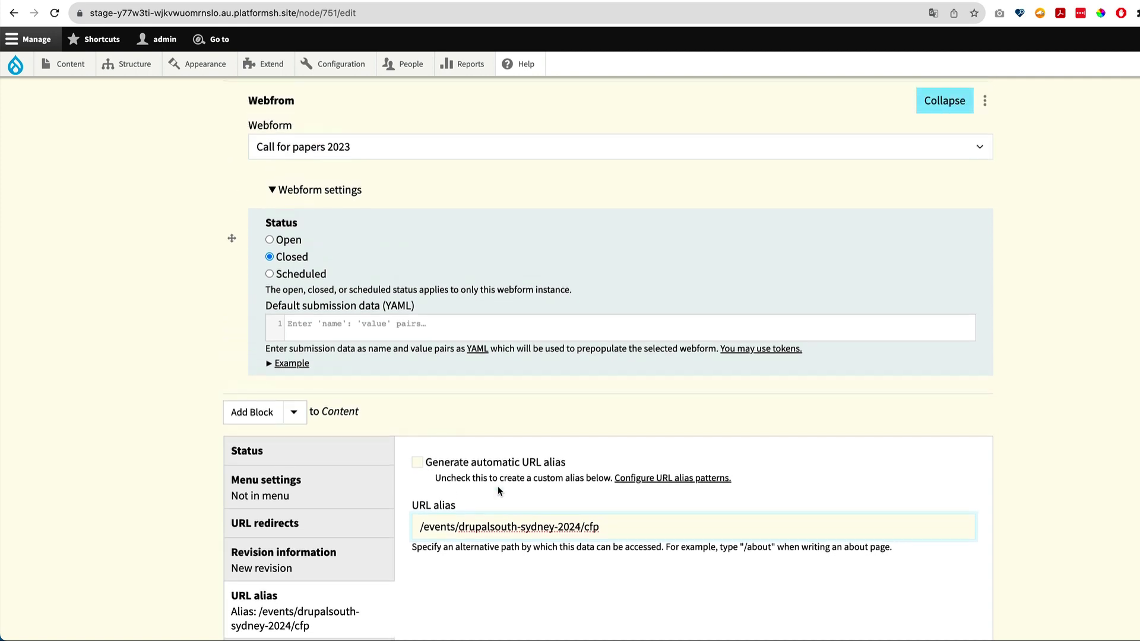
{"action": "scroll", "coordinate": [497, 485], "scroll_direction": "down", "scroll_amount": 6}
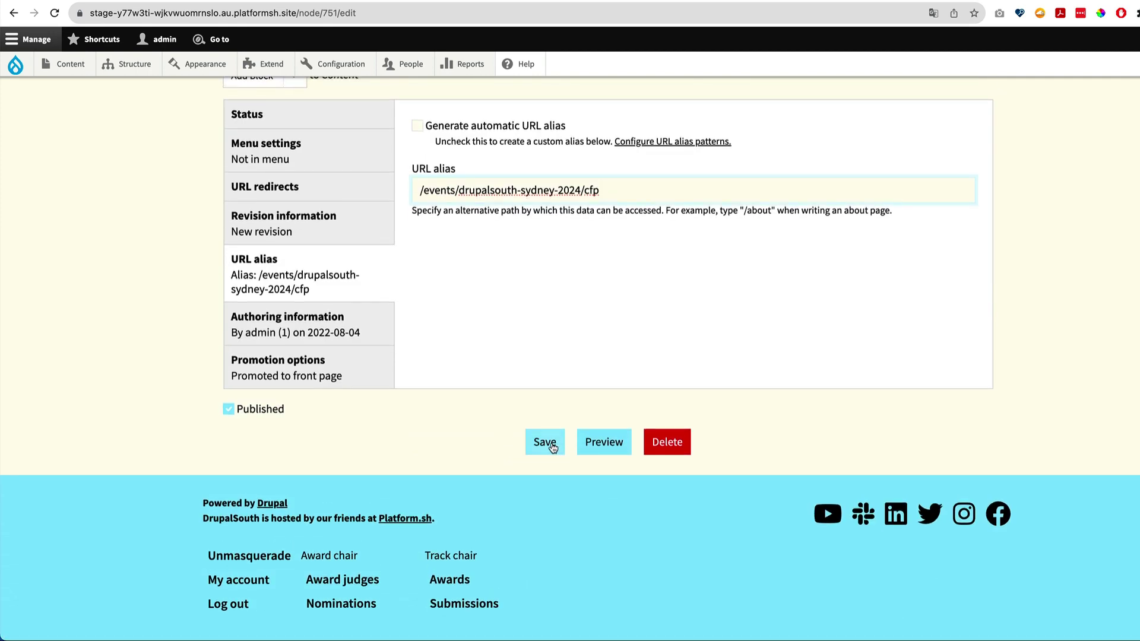
{"action": "left_click", "coordinate": [545, 442]}
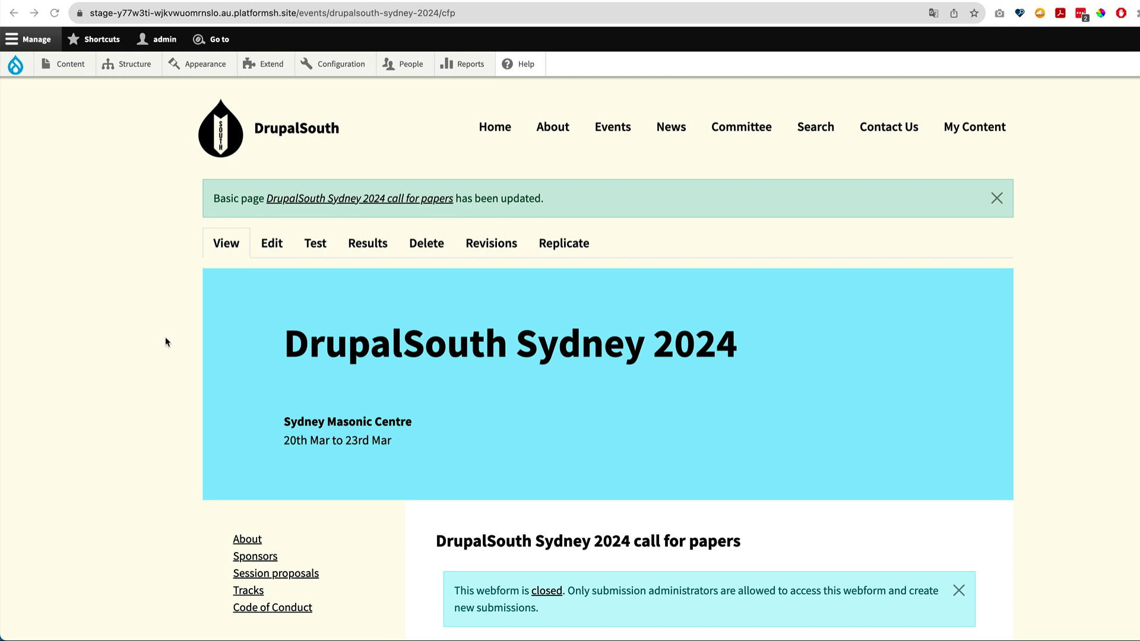
Check the updated Sydney 2024 call for papers page, then go to the event's About page.
{"action": "scroll", "coordinate": [478, 413], "scroll_direction": "down", "scroll_amount": 7}
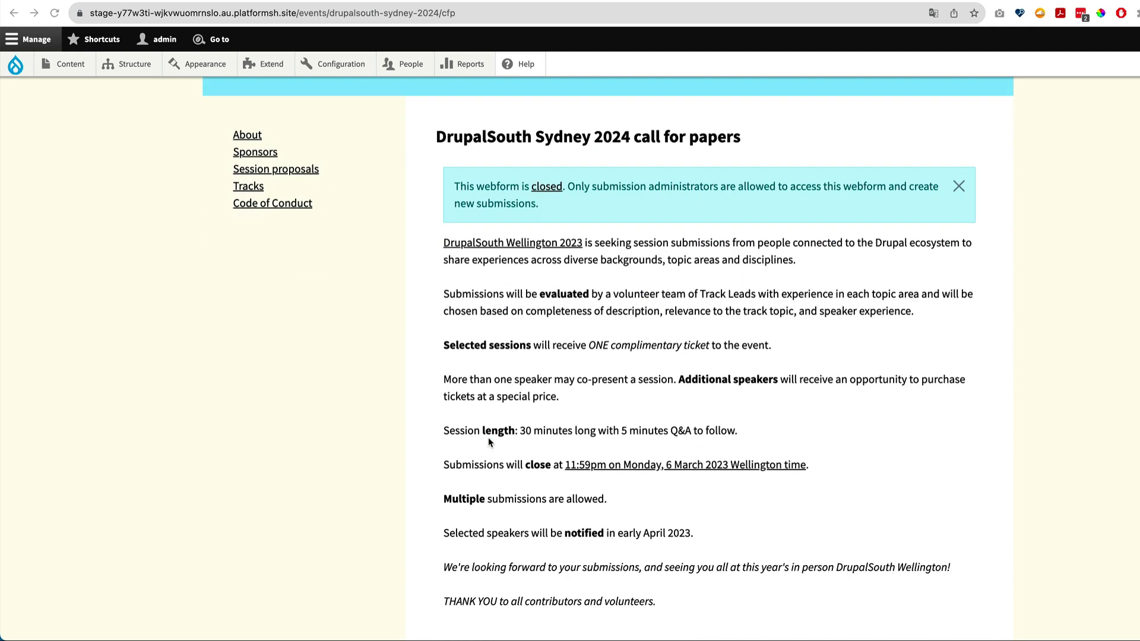
{"action": "scroll", "coordinate": [550, 419], "scroll_direction": "up", "scroll_amount": 5}
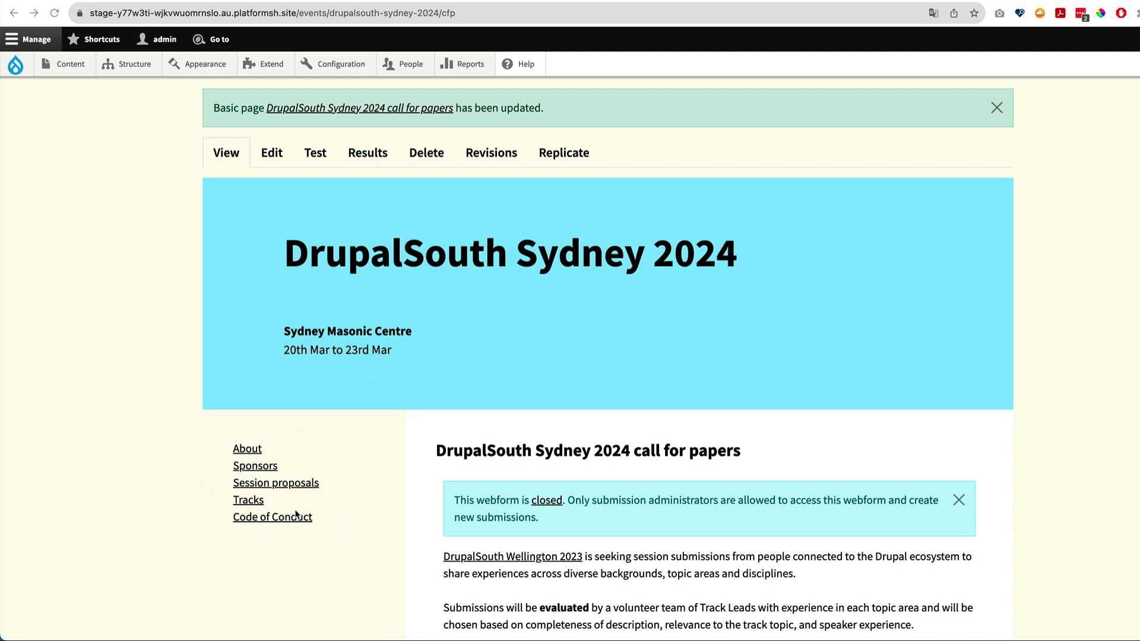
{"action": "left_click", "coordinate": [248, 452]}
Add an event menu link 'Call for papers' pointing to DrupalSouth Sydney 2024 call for papers.
{"action": "left_click", "coordinate": [271, 205]}
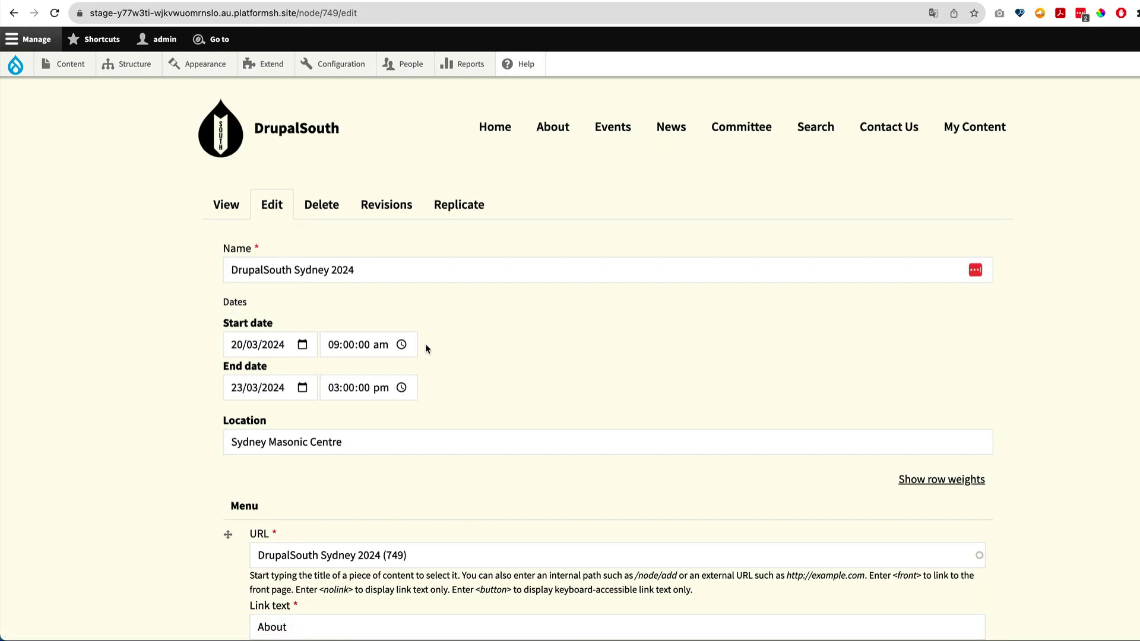
{"action": "scroll", "coordinate": [439, 367], "scroll_direction": "down", "scroll_amount": 4}
{"action": "scroll", "coordinate": [444, 373], "scroll_direction": "down", "scroll_amount": 10}
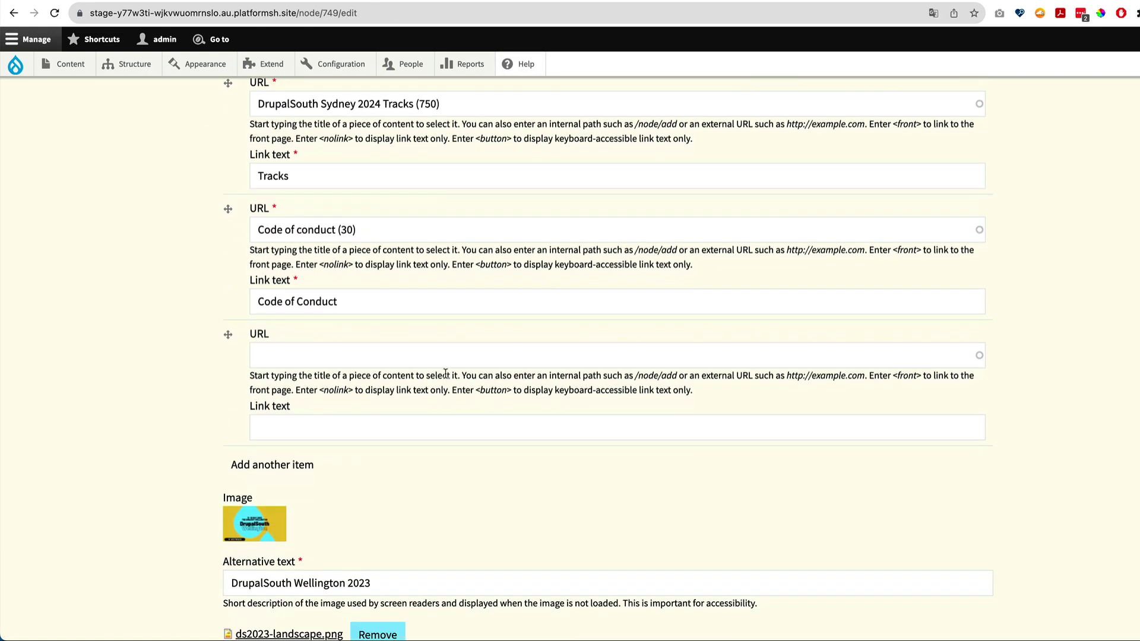
{"action": "left_click", "coordinate": [326, 353]}
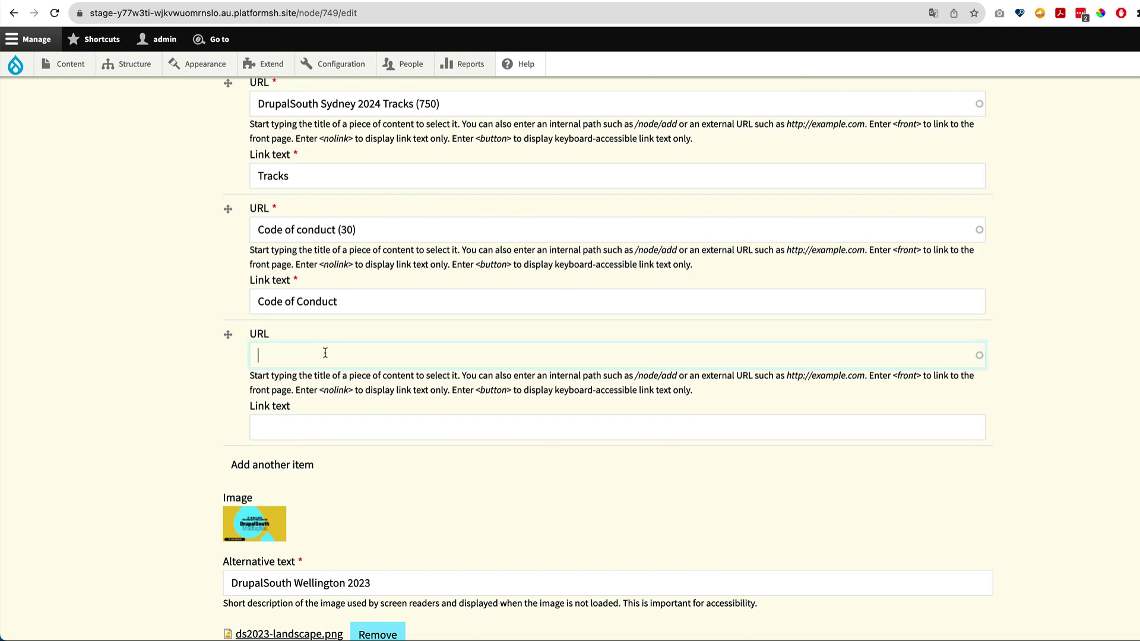
{"action": "type", "text": "Call of"}
{"action": "key", "text": "BackSpace"}
{"action": "type", "text": "for"}
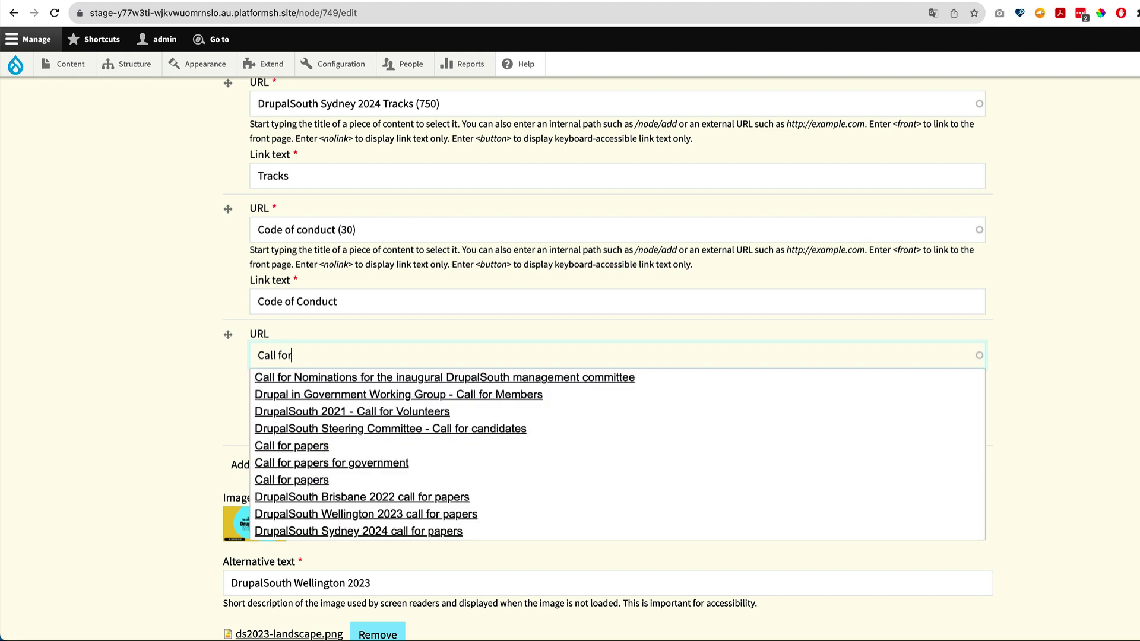
{"action": "left_click", "coordinate": [400, 532]}
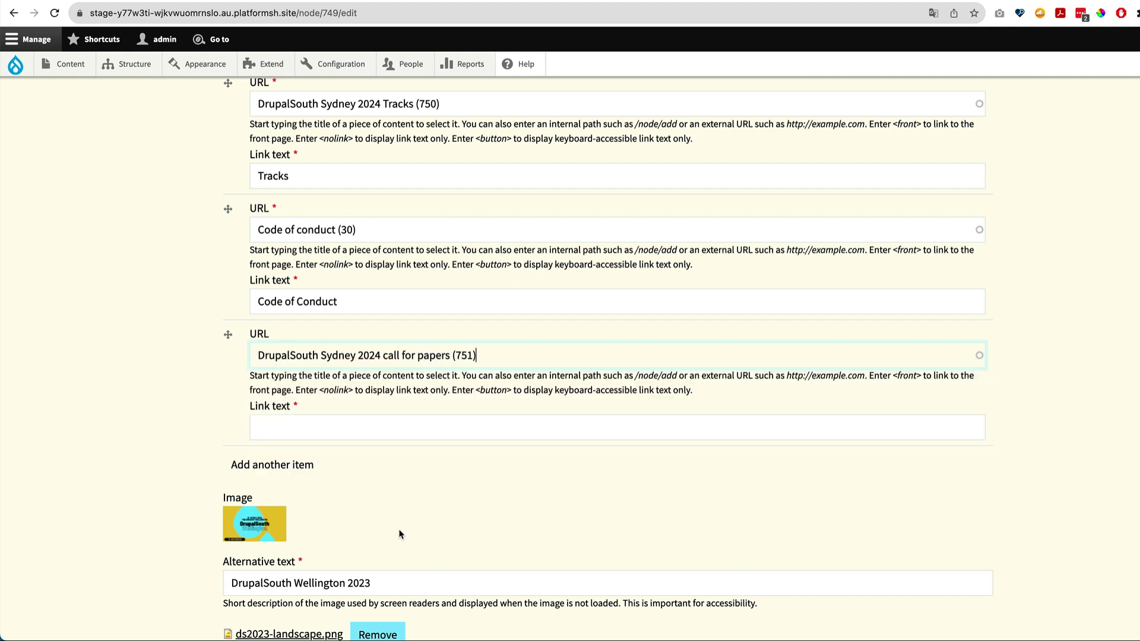
{"action": "left_click", "coordinate": [279, 430]}
{"action": "type", "text": "Call"}
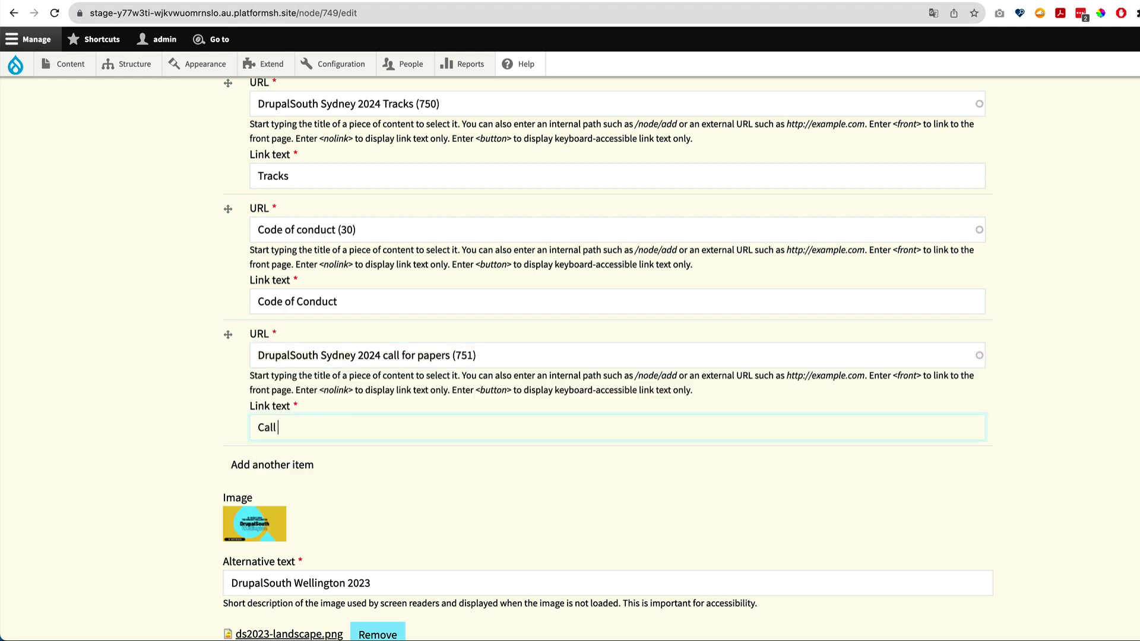
{"action": "type", "text": " for papers"}
Drag the Call for papers link to sit right after About and save the event.
{"action": "scroll", "coordinate": [225, 422], "scroll_direction": "up", "scroll_amount": 3}
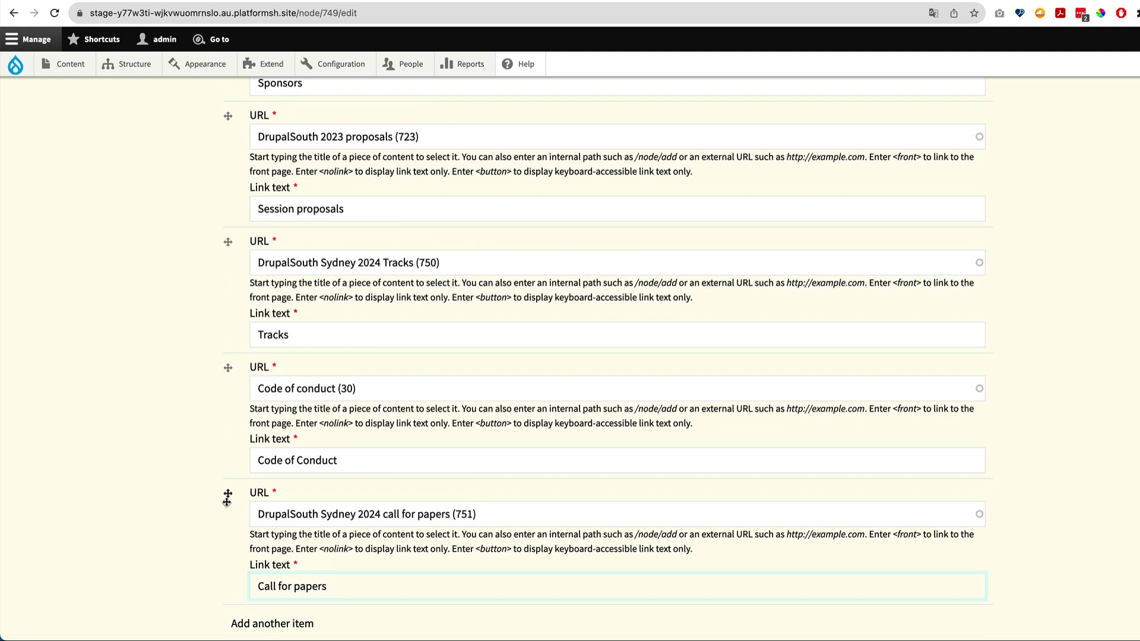
{"action": "left_click_drag", "start_coordinate": [227, 495], "coordinate": [216, 326]}
{"action": "scroll", "coordinate": [216, 326], "scroll_direction": "up", "scroll_amount": 2}
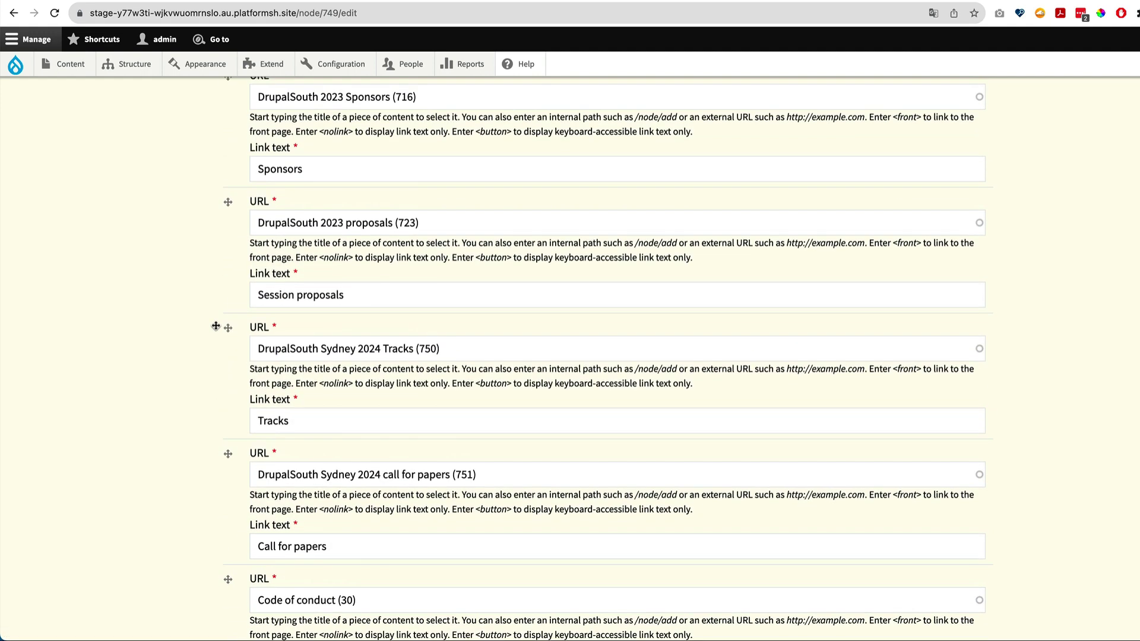
{"action": "scroll", "coordinate": [216, 326], "scroll_direction": "up", "scroll_amount": 1}
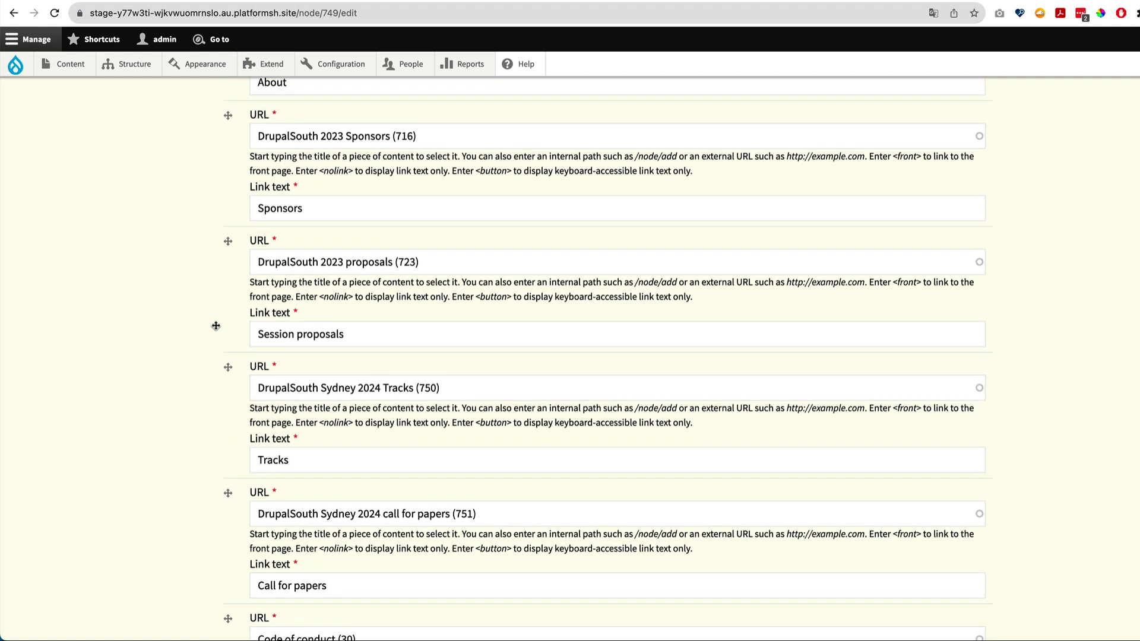
{"action": "left_click_drag", "start_coordinate": [216, 326], "coordinate": [216, 240]}
{"action": "scroll", "coordinate": [212, 300], "scroll_direction": "up", "scroll_amount": 3}
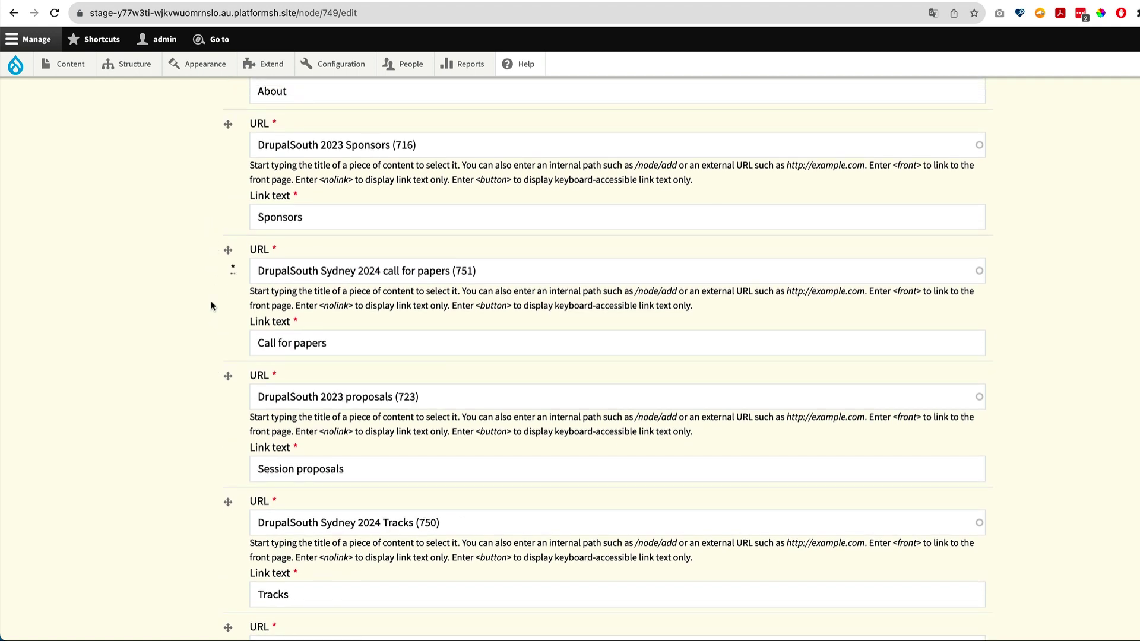
{"action": "left_click_drag", "start_coordinate": [227, 355], "coordinate": [216, 257]}
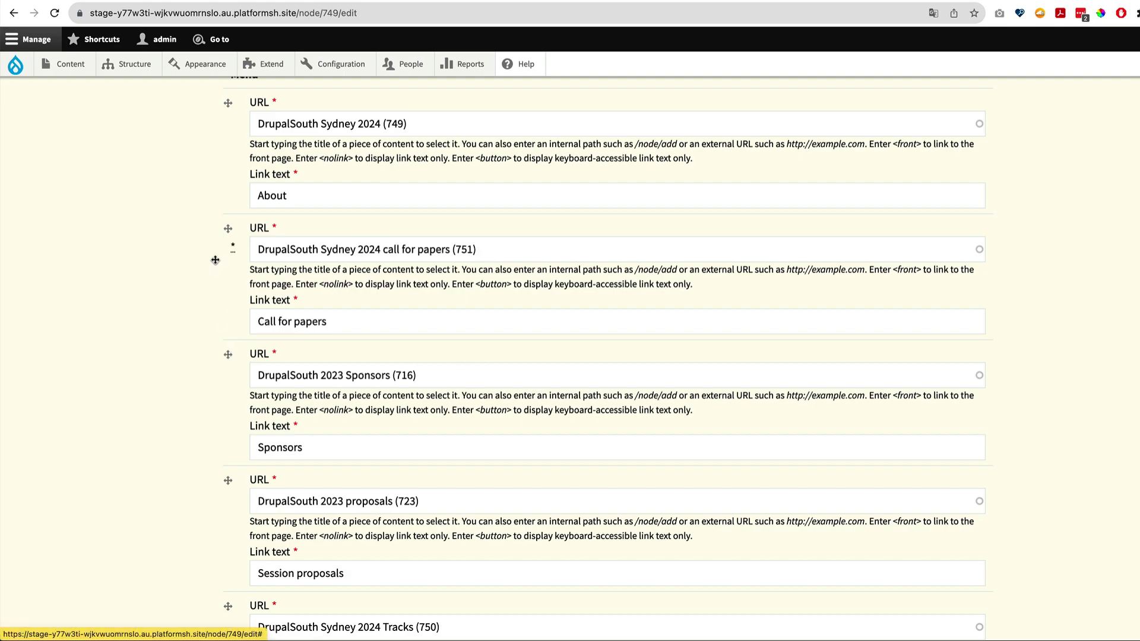
{"action": "scroll", "coordinate": [283, 449], "scroll_direction": "down", "scroll_amount": 10}
{"action": "scroll", "coordinate": [283, 450], "scroll_direction": "down", "scroll_amount": 15}
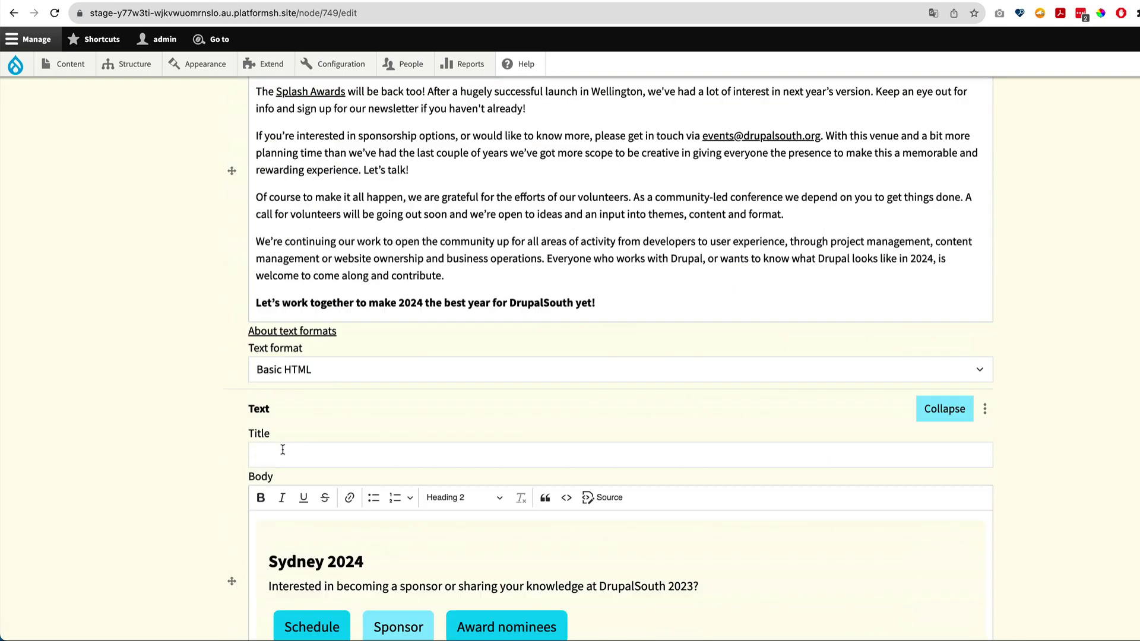
{"action": "scroll", "coordinate": [279, 464], "scroll_direction": "down", "scroll_amount": 3}
{"action": "scroll", "coordinate": [186, 476], "scroll_direction": "down", "scroll_amount": 15}
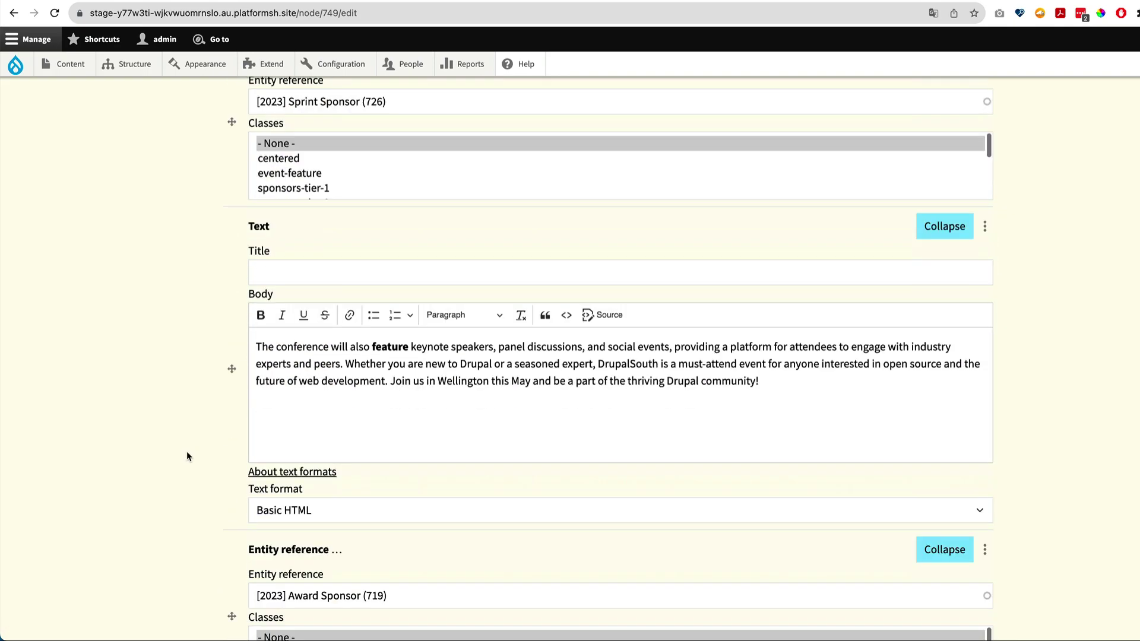
{"action": "left_click", "coordinate": [536, 449]}
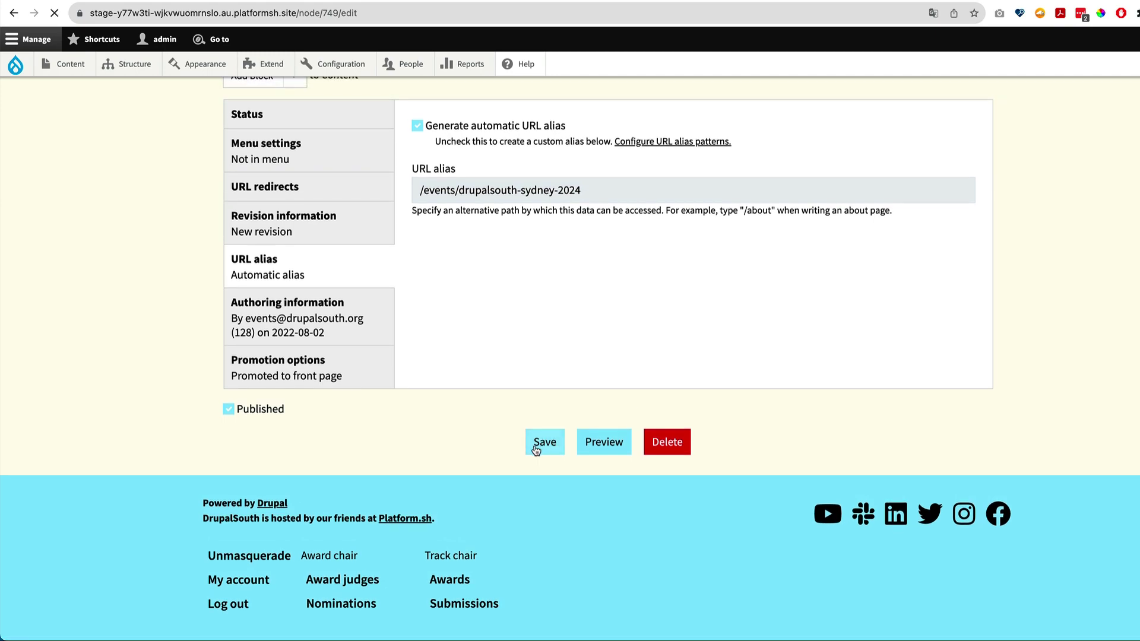
Follow the new Call for papers sidebar link to the Sydney 2024 page.
{"action": "scroll", "coordinate": [525, 518], "scroll_direction": "down", "scroll_amount": 3}
{"action": "scroll", "coordinate": [525, 518], "scroll_direction": "down", "scroll_amount": 2}
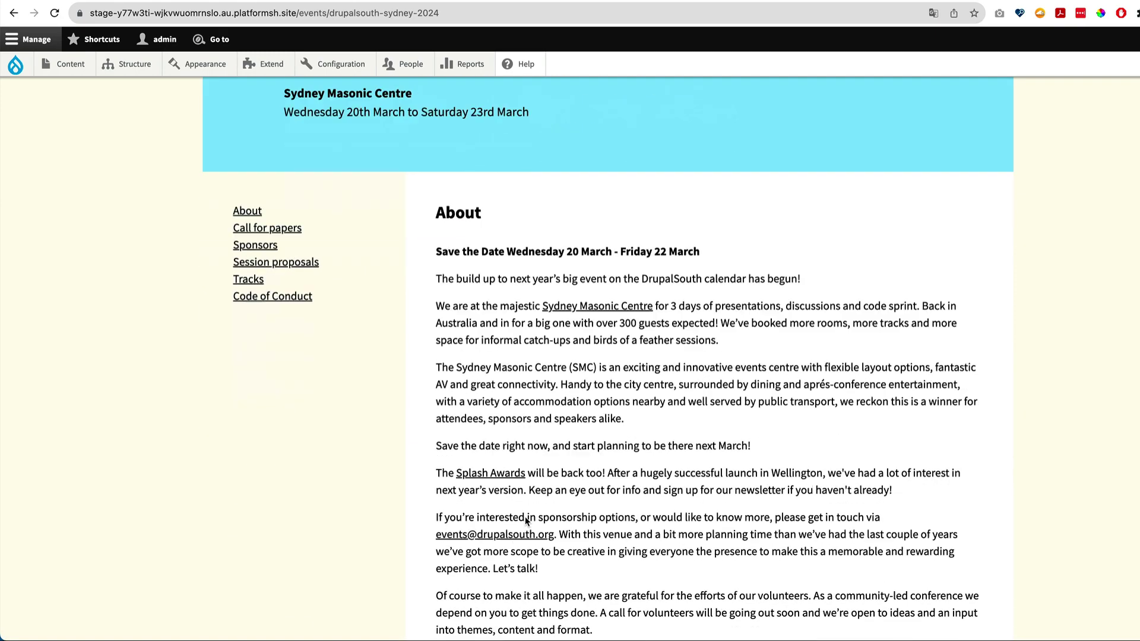
{"action": "scroll", "coordinate": [525, 517], "scroll_direction": "up", "scroll_amount": 3}
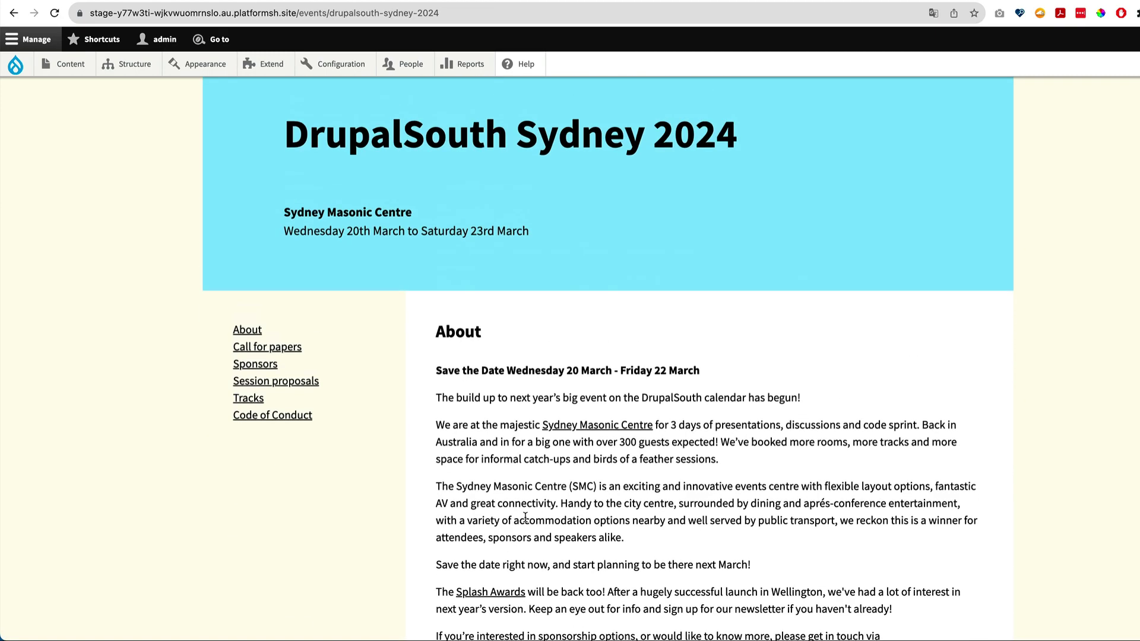
{"action": "left_click", "coordinate": [272, 349]}
{"action": "scroll", "coordinate": [578, 590], "scroll_direction": "down", "scroll_amount": 3}
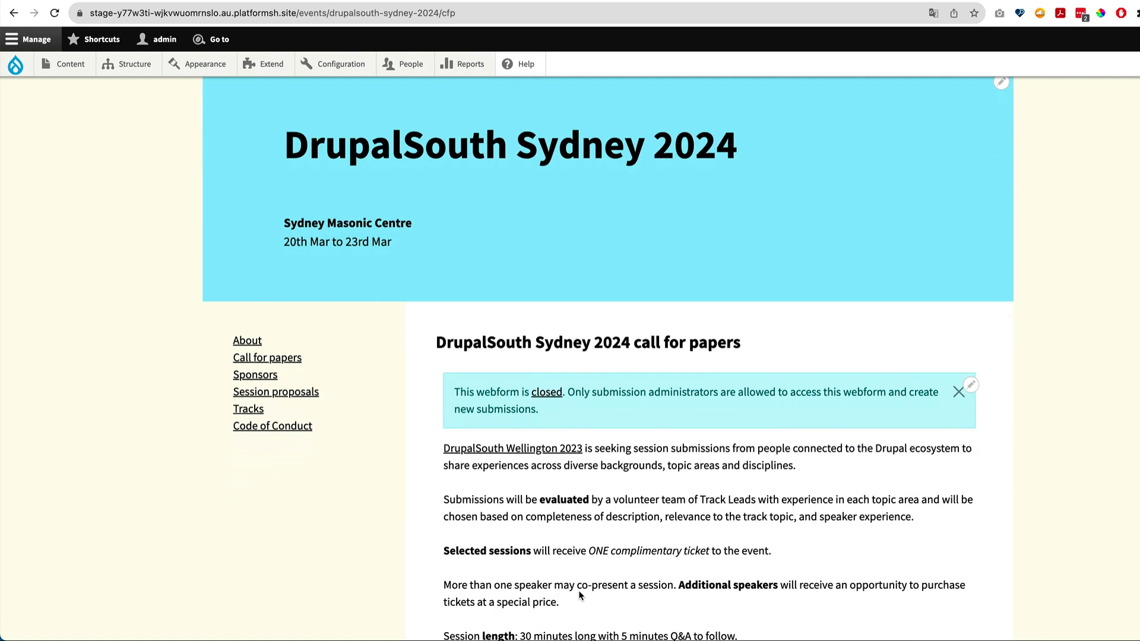
After clearing all caches, reopen the Sydney 2024 Call for papers page from the event menu.
{"action": "scroll", "coordinate": [603, 526], "scroll_direction": "down", "scroll_amount": 2}
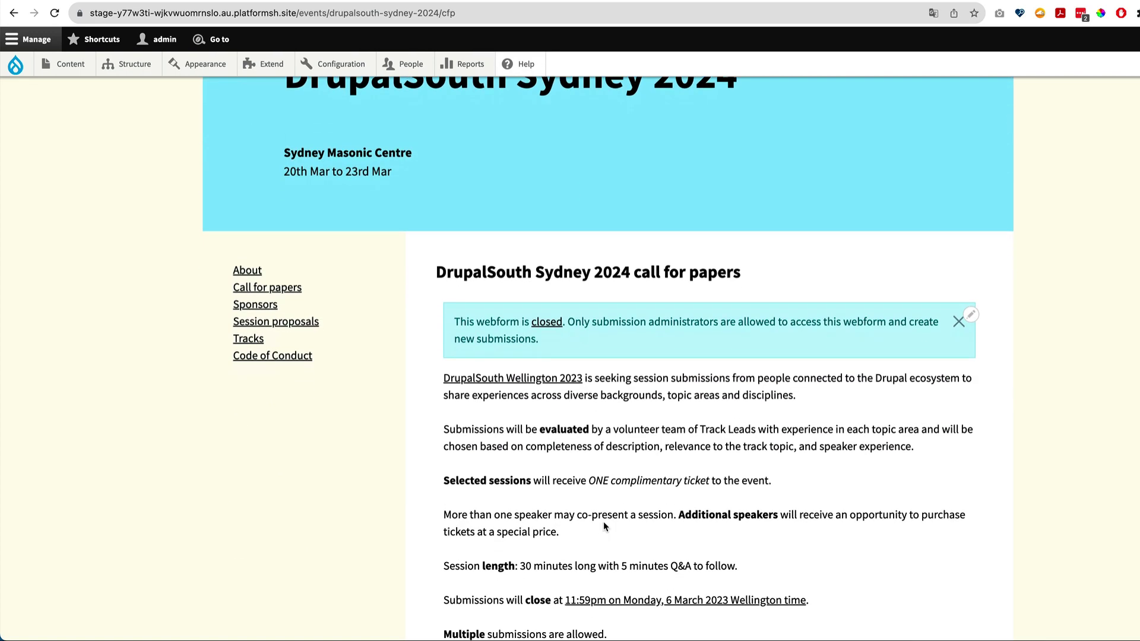
{"action": "scroll", "coordinate": [598, 409], "scroll_direction": "down", "scroll_amount": 2}
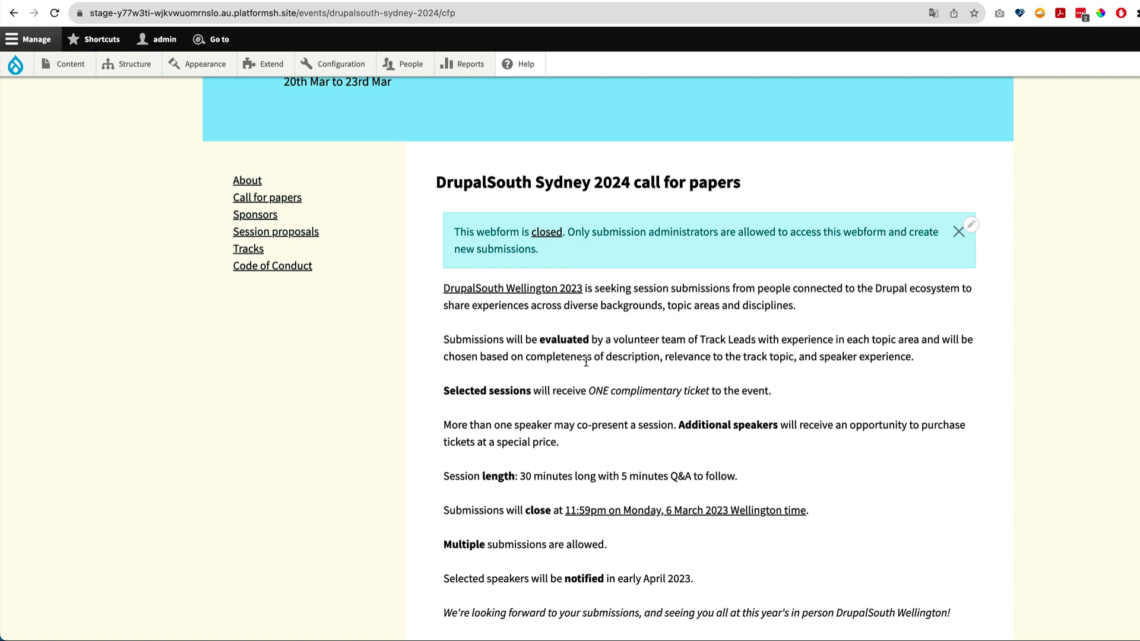
{"action": "scroll", "coordinate": [573, 522], "scroll_direction": "down", "scroll_amount": 3}
{"action": "scroll", "coordinate": [572, 521], "scroll_direction": "down", "scroll_amount": 1}
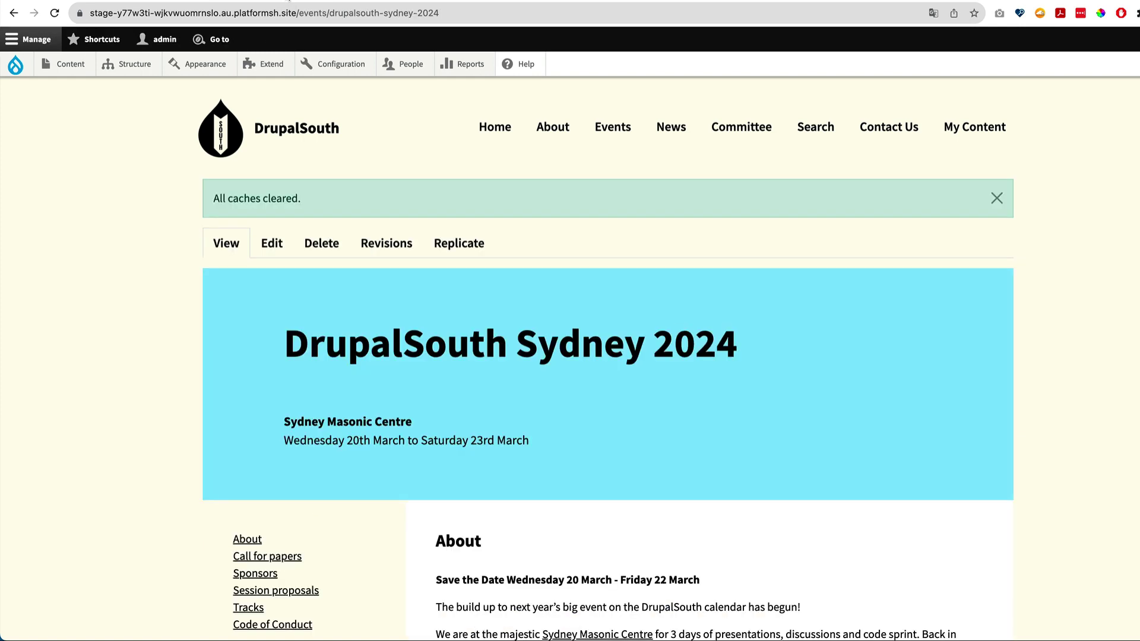
{"action": "scroll", "coordinate": [176, 434], "scroll_direction": "down", "scroll_amount": 3}
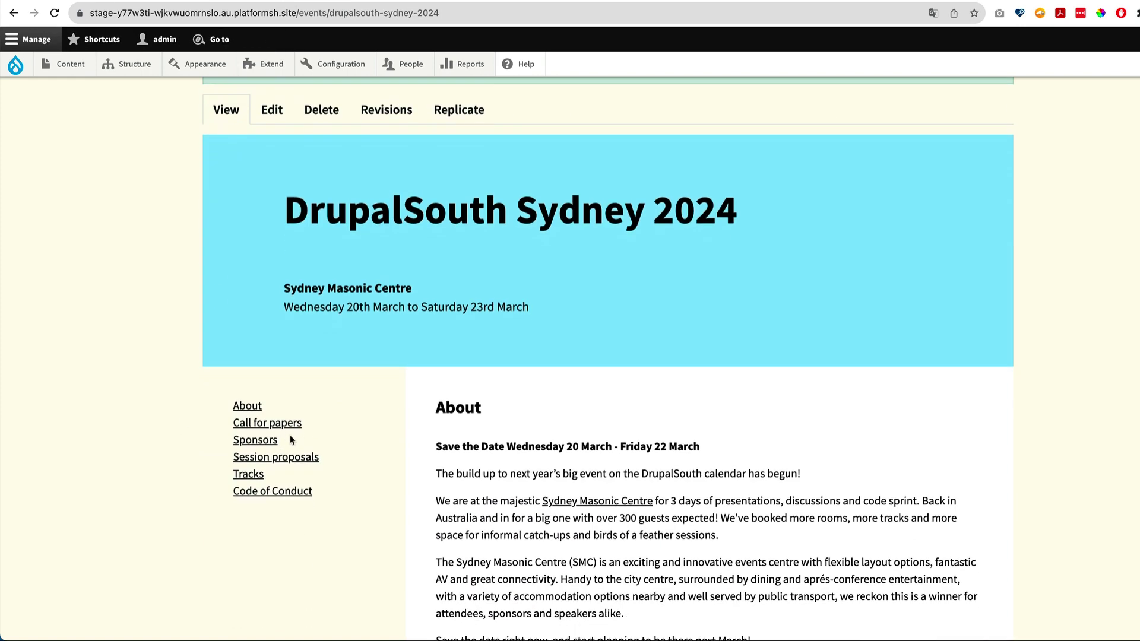
{"action": "left_click", "coordinate": [279, 424]}
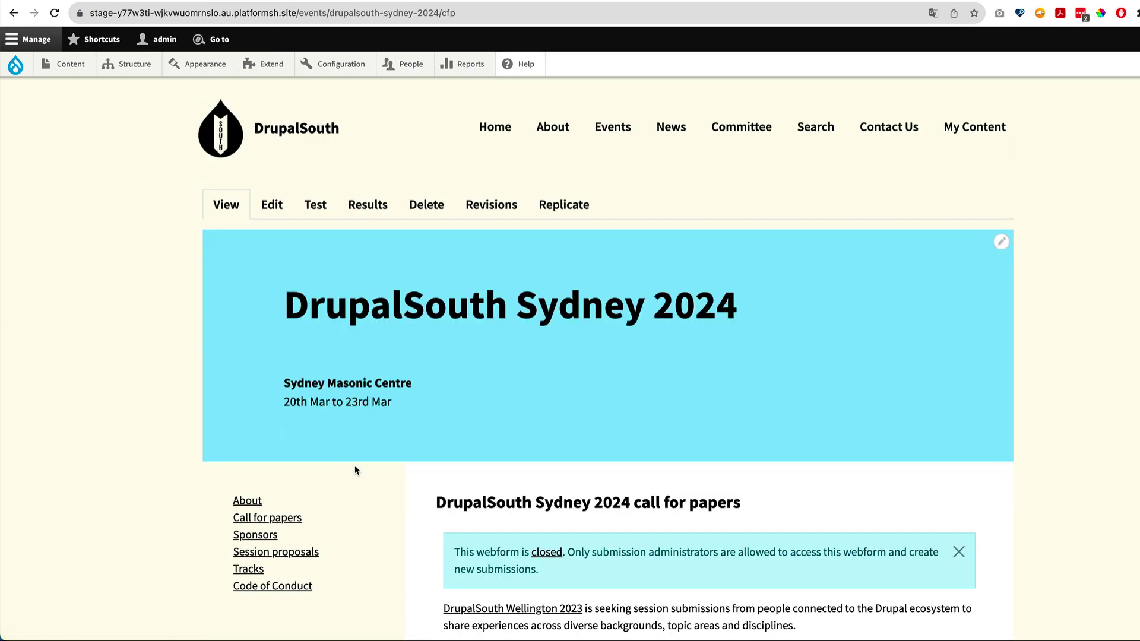
Keep the Call for papers 2023 webform, set its status to Open, and save the page.
{"action": "left_click", "coordinate": [270, 207]}
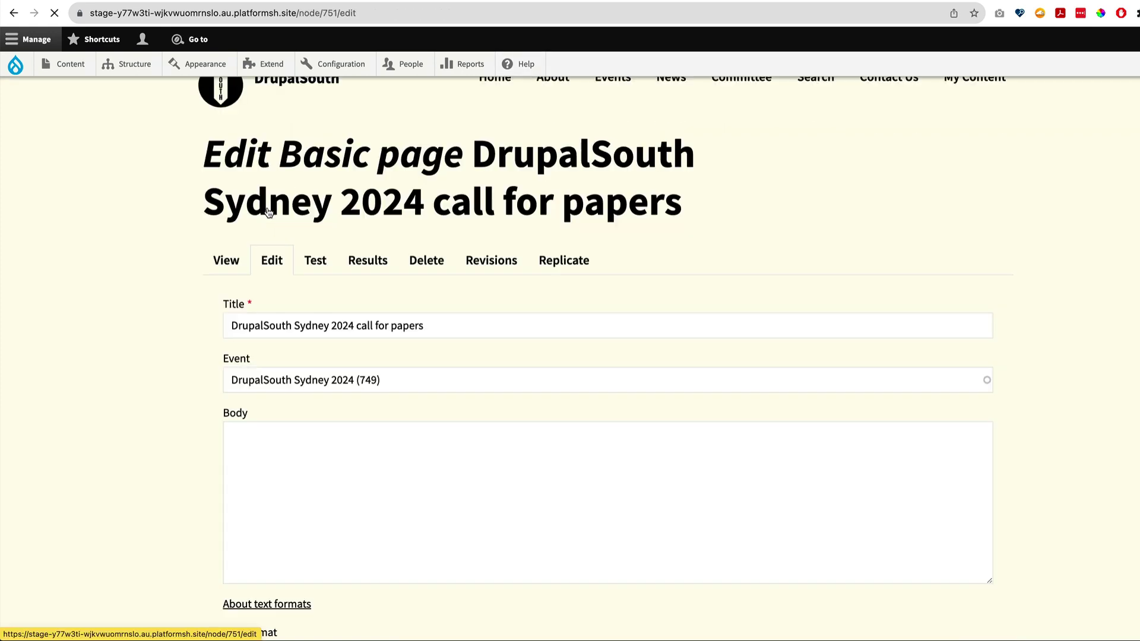
{"action": "scroll", "coordinate": [521, 487], "scroll_direction": "down", "scroll_amount": 15}
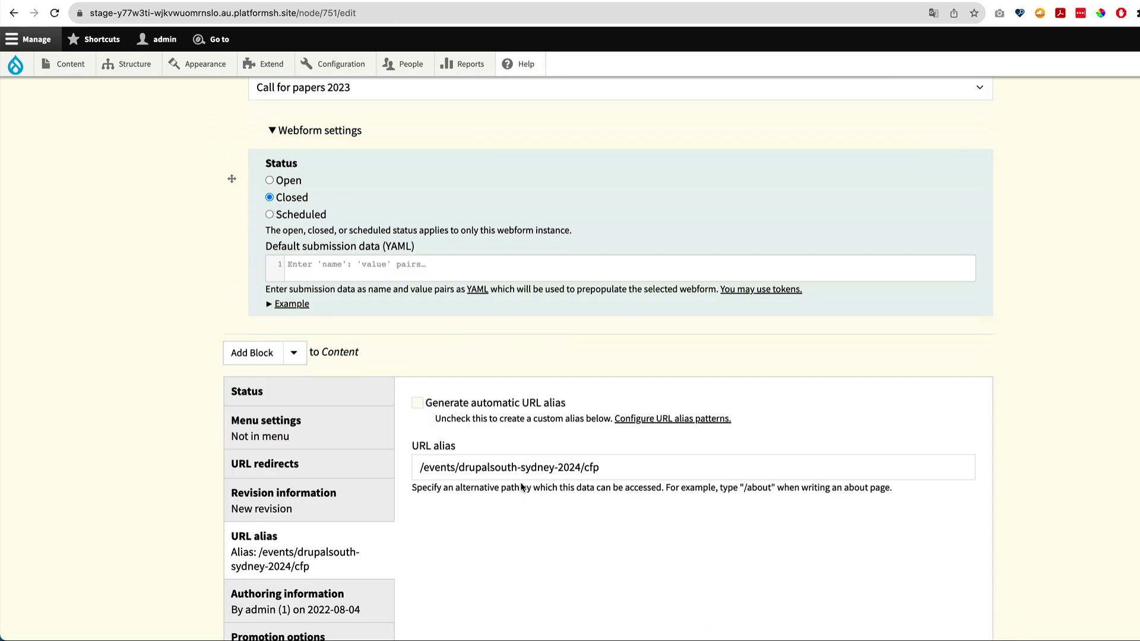
{"action": "scroll", "coordinate": [520, 482], "scroll_direction": "up", "scroll_amount": 4}
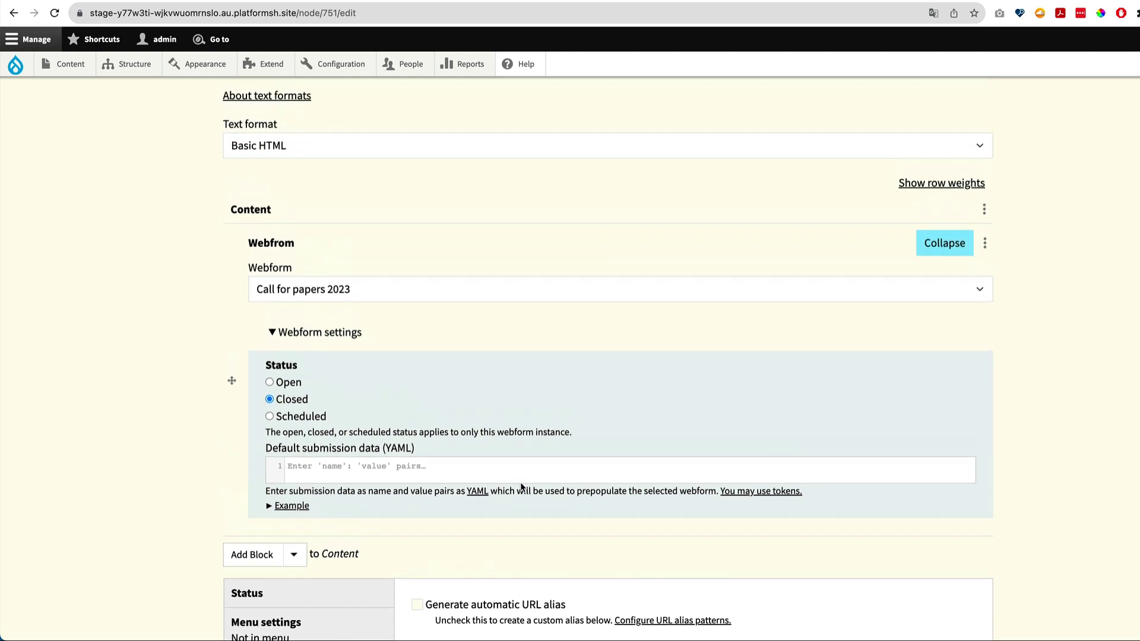
{"action": "left_click", "coordinate": [380, 312]}
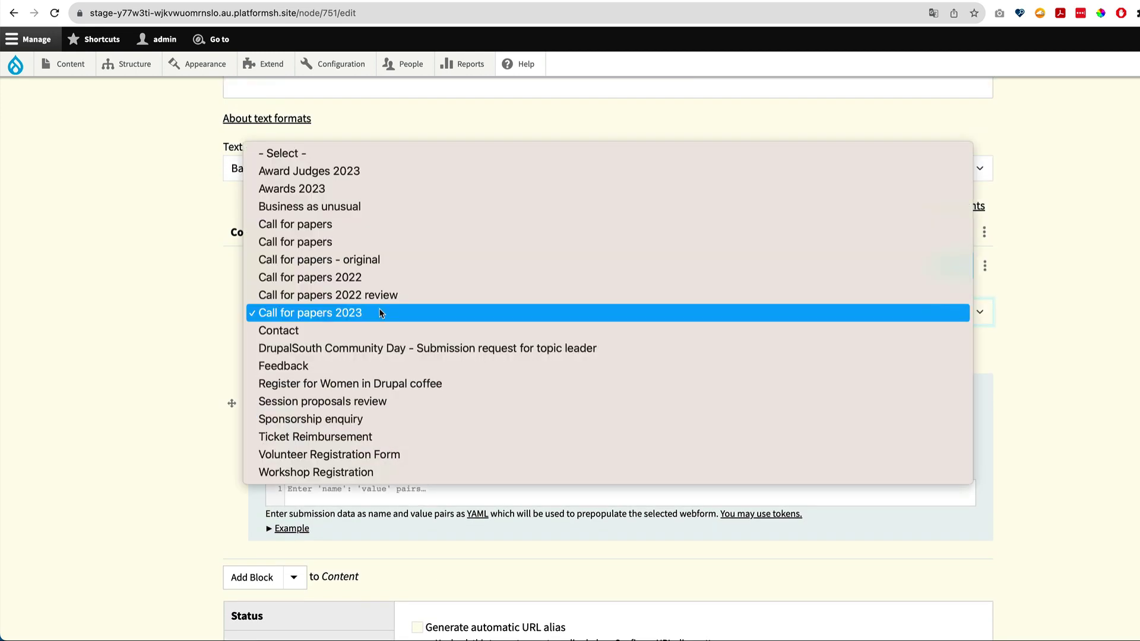
{"action": "left_click", "coordinate": [99, 343]}
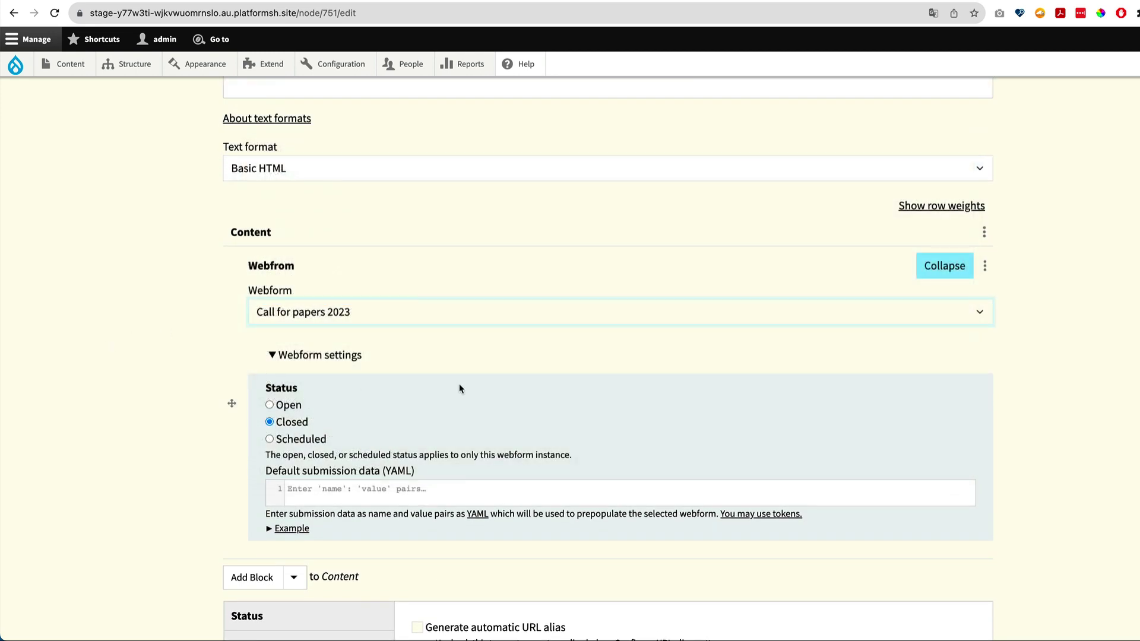
{"action": "left_click", "coordinate": [269, 402]}
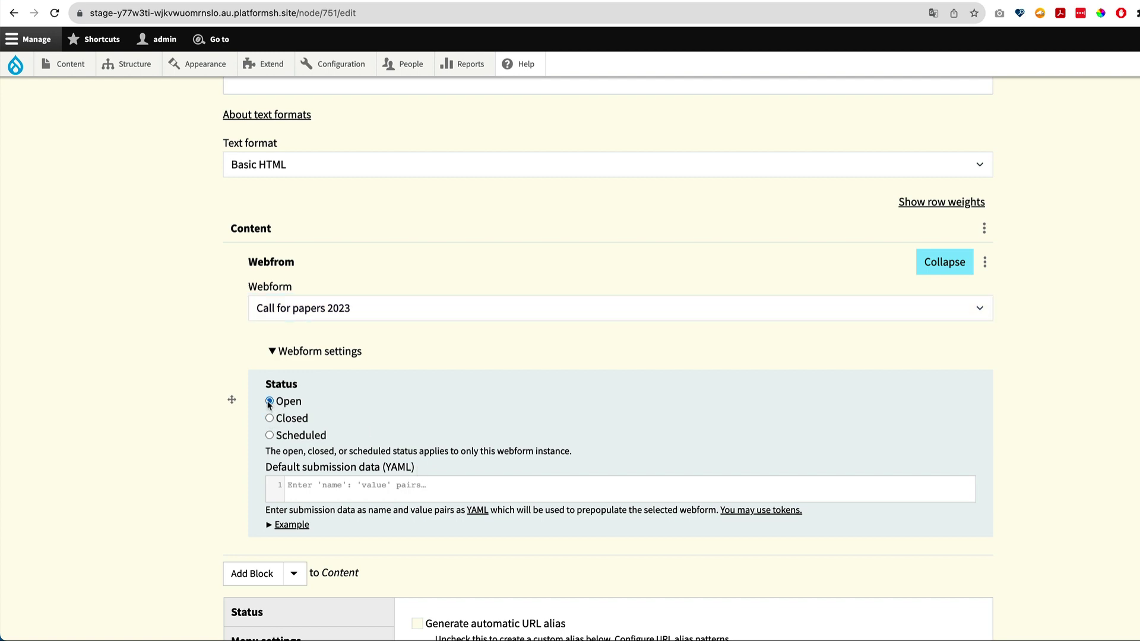
{"action": "scroll", "coordinate": [268, 404], "scroll_direction": "up", "scroll_amount": 10}
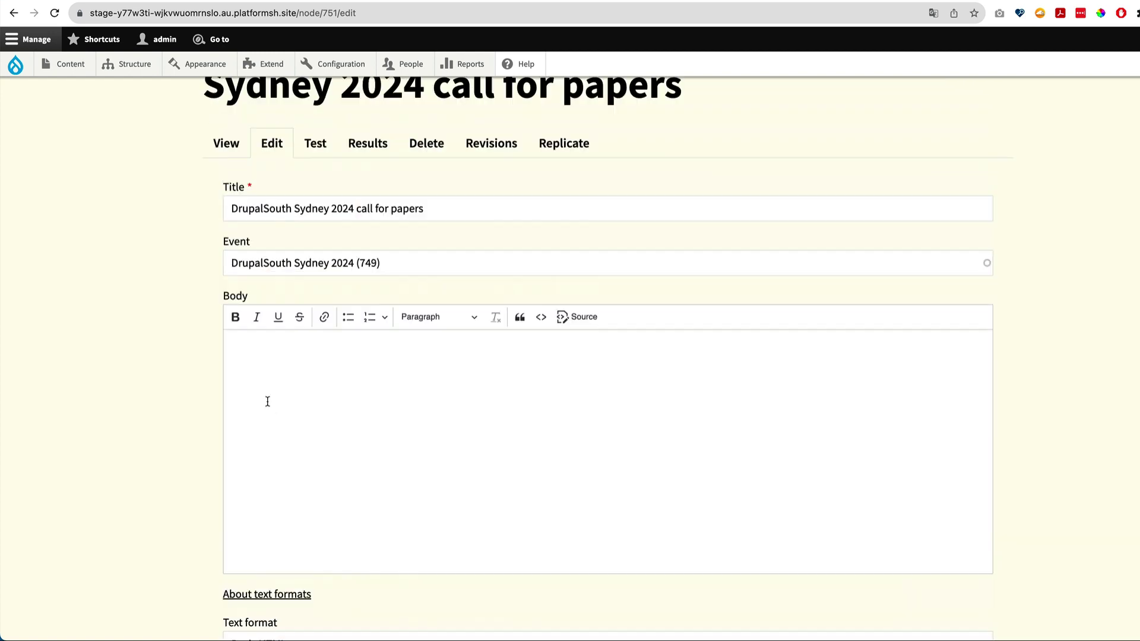
{"action": "scroll", "coordinate": [268, 406], "scroll_direction": "down", "scroll_amount": 11}
{"action": "scroll", "coordinate": [268, 406], "scroll_direction": "down", "scroll_amount": 10}
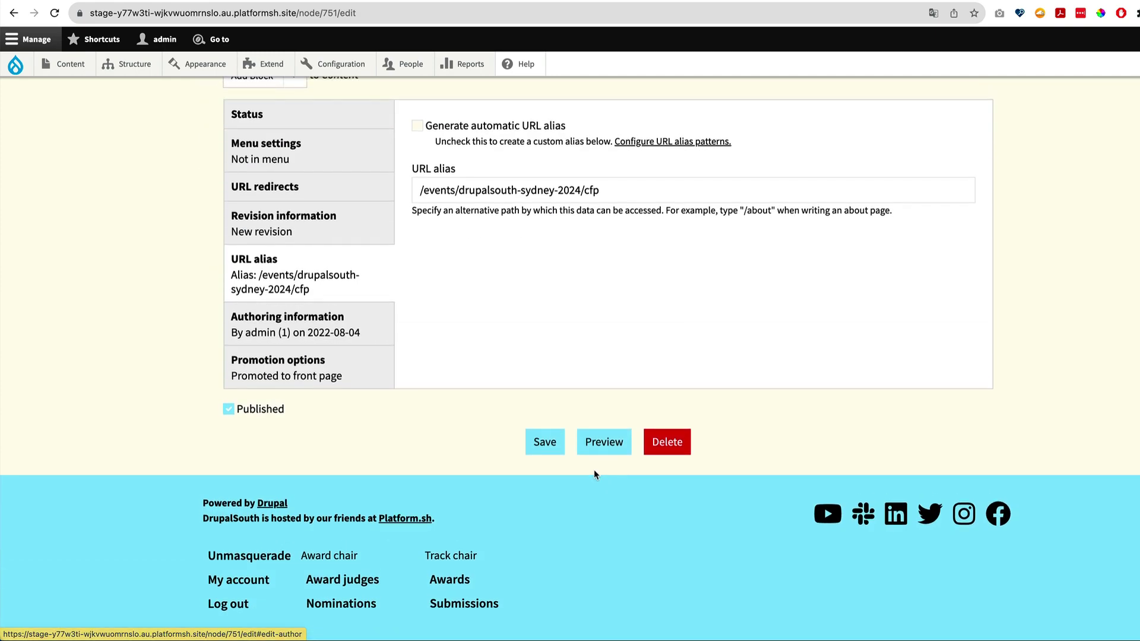
{"action": "left_click", "coordinate": [545, 444]}
{"action": "scroll", "coordinate": [545, 448], "scroll_direction": "down", "scroll_amount": 8}
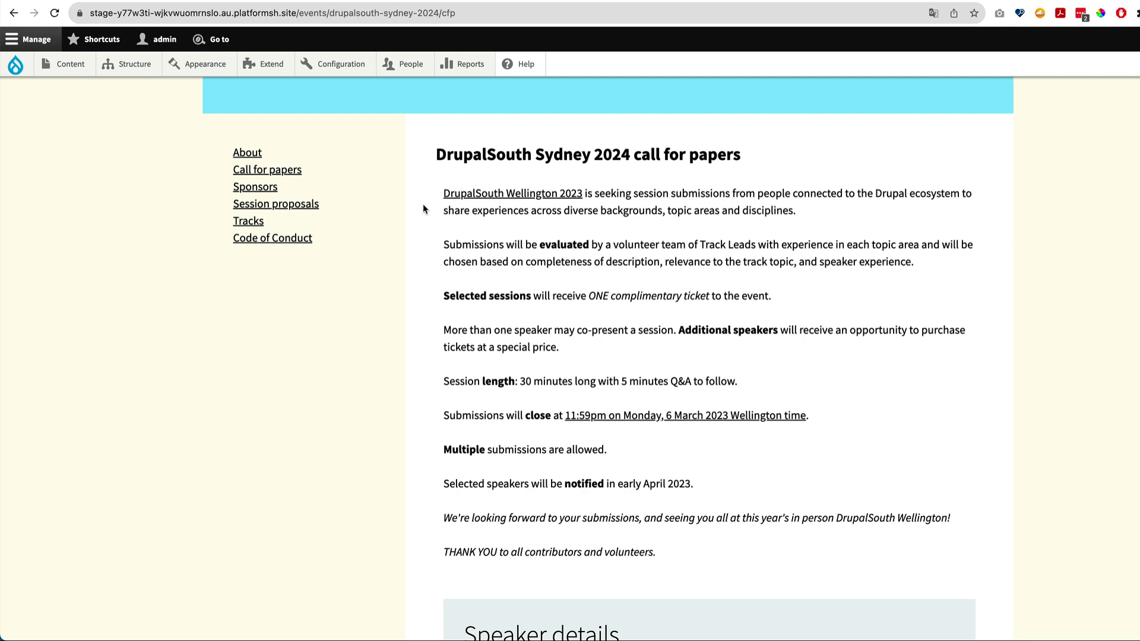
{"action": "left_click_drag", "start_coordinate": [524, 246], "coordinate": [564, 280]}
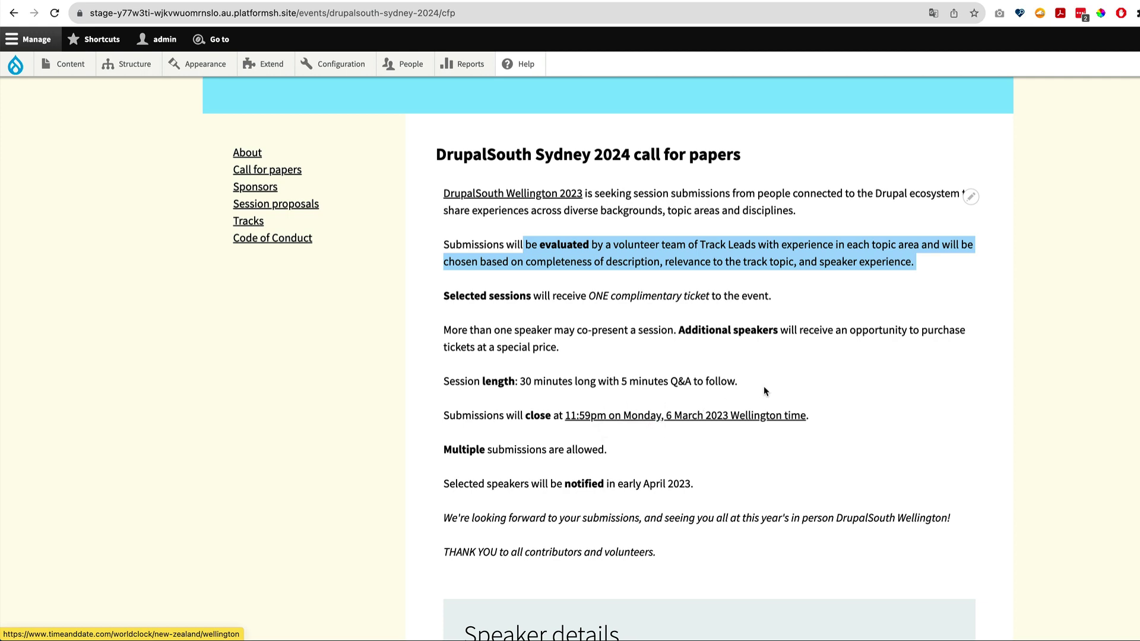
{"action": "scroll", "coordinate": [734, 402], "scroll_direction": "down", "scroll_amount": 2}
{"action": "scroll", "coordinate": [731, 400], "scroll_direction": "down", "scroll_amount": 3}
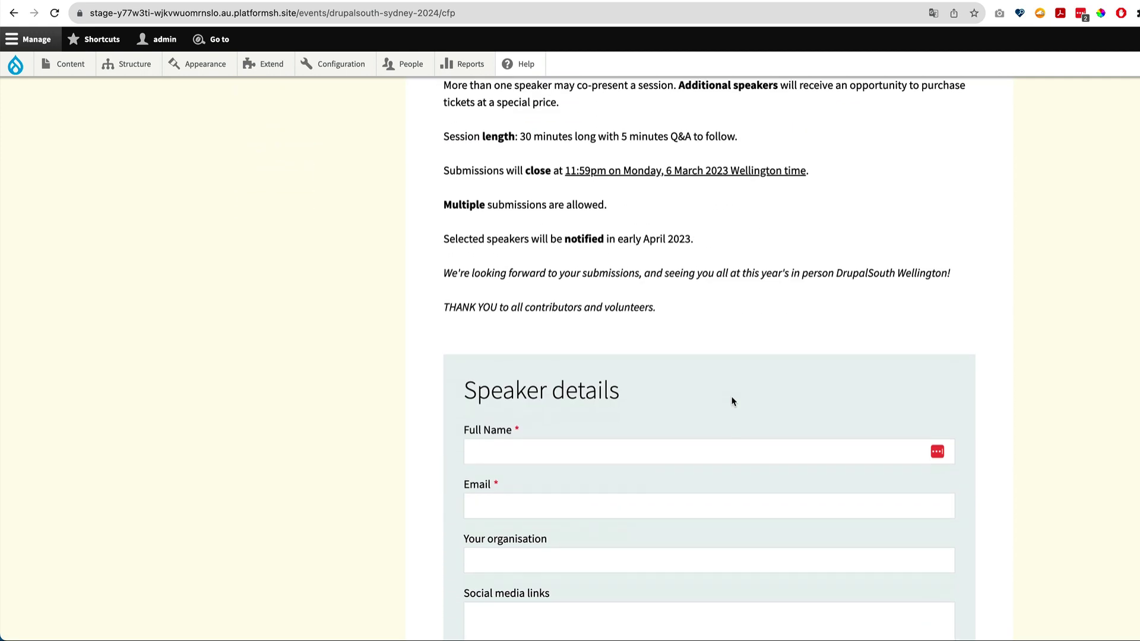
{"action": "scroll", "coordinate": [731, 400], "scroll_direction": "up", "scroll_amount": 2}
{"action": "left_click", "coordinate": [519, 267]}
{"action": "left_click_drag", "start_coordinate": [519, 267], "coordinate": [577, 274]}
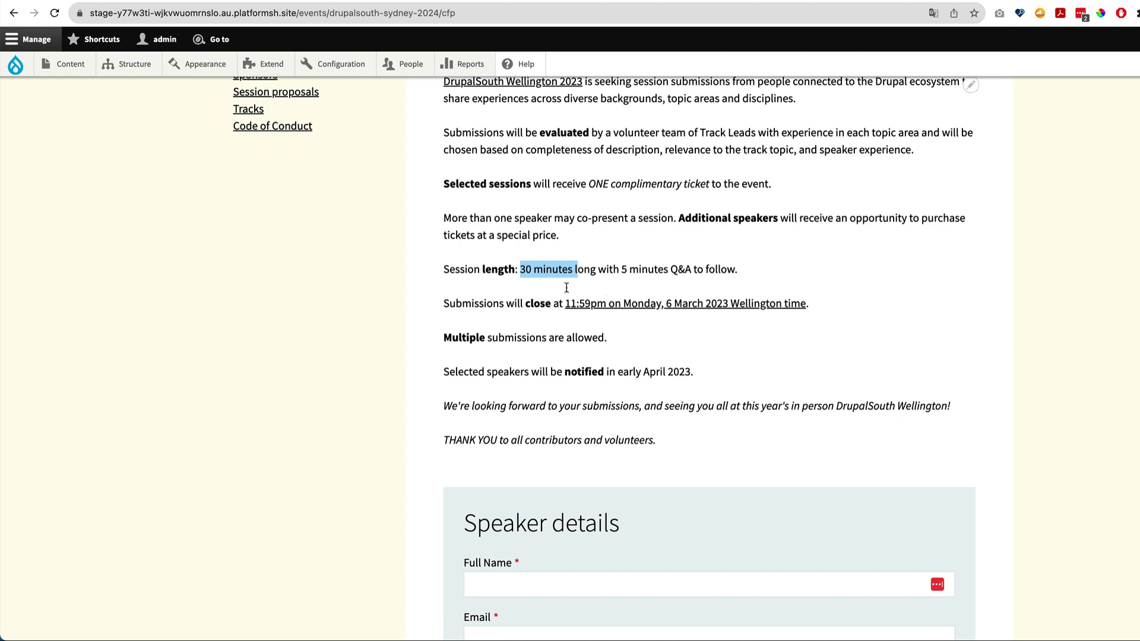
{"action": "scroll", "coordinate": [623, 242], "scroll_direction": "up", "scroll_amount": 1}
{"action": "scroll", "coordinate": [623, 245], "scroll_direction": "up", "scroll_amount": 1}
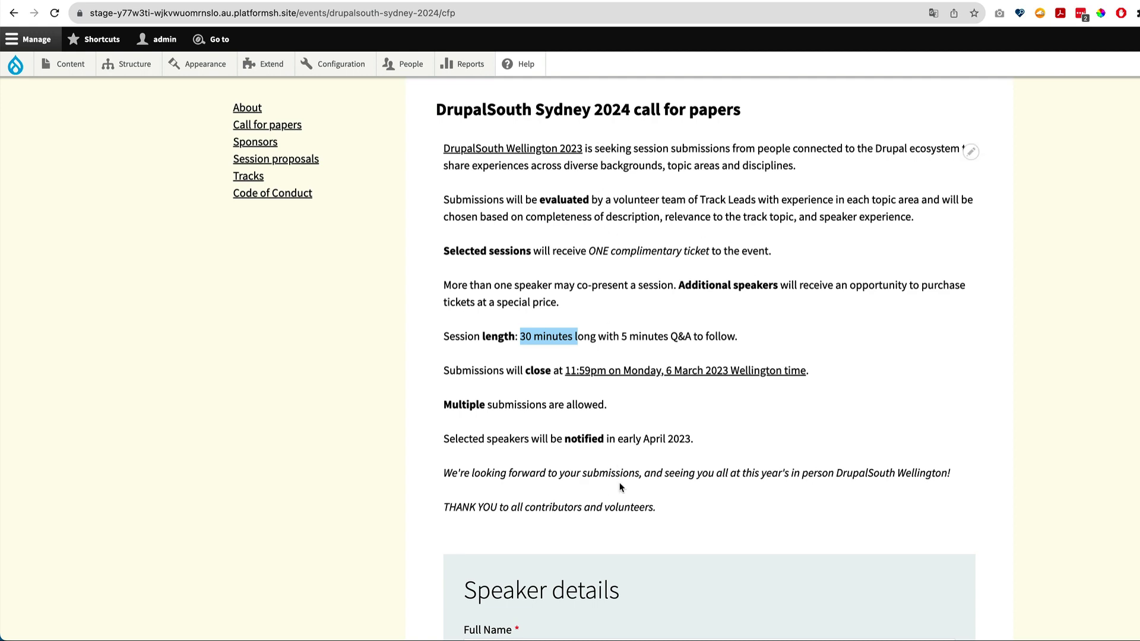
{"action": "scroll", "coordinate": [619, 484], "scroll_direction": "down", "scroll_amount": 3}
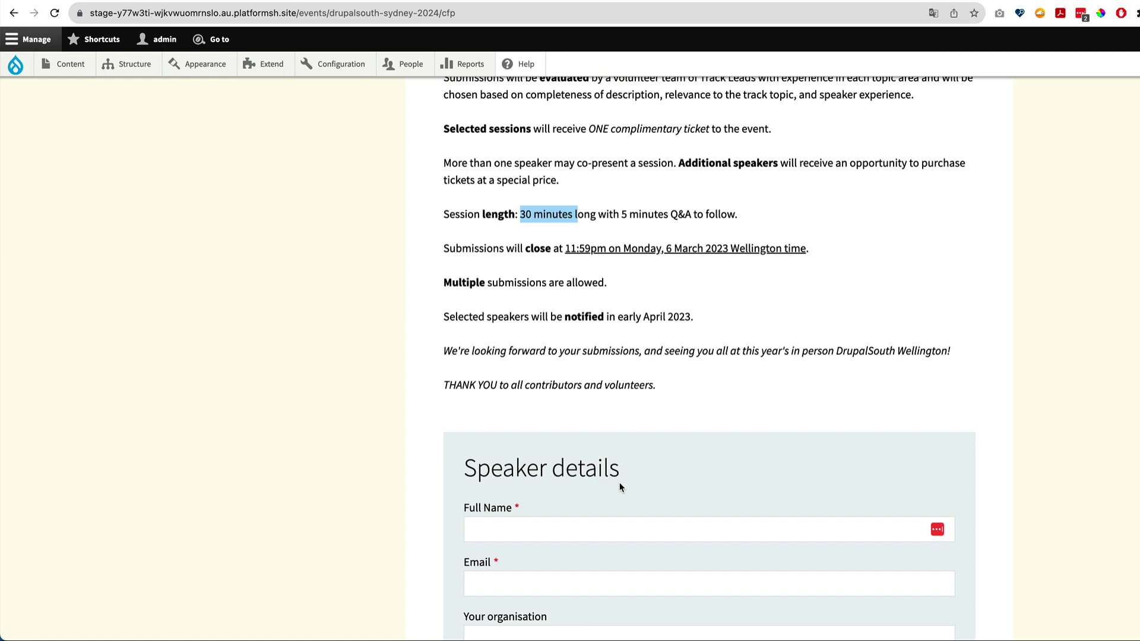
Scroll to the Session track options and select Keynote.
{"action": "scroll", "coordinate": [621, 485], "scroll_direction": "down", "scroll_amount": 4}
{"action": "scroll", "coordinate": [621, 484], "scroll_direction": "down", "scroll_amount": 2}
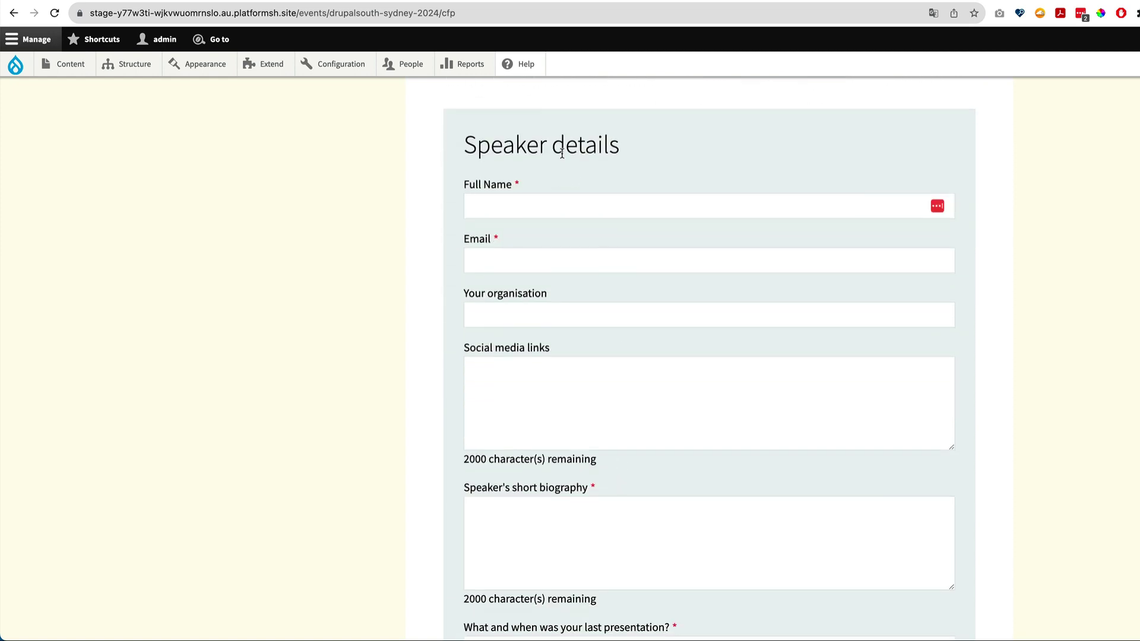
{"action": "scroll", "coordinate": [560, 283], "scroll_direction": "down", "scroll_amount": 4}
{"action": "scroll", "coordinate": [559, 278], "scroll_direction": "down", "scroll_amount": 4}
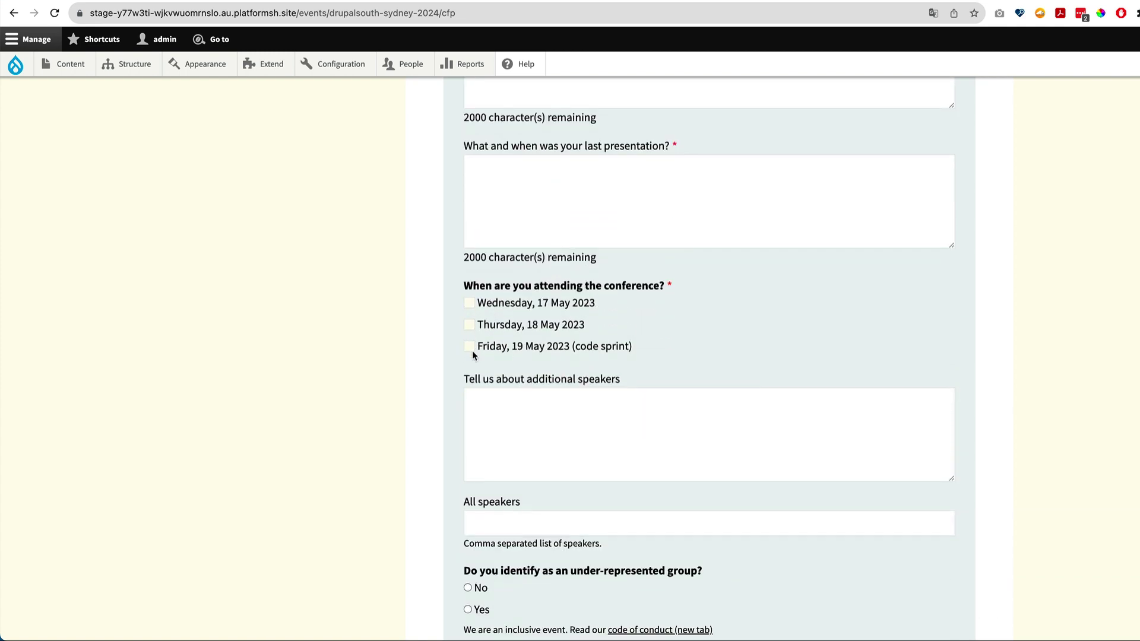
{"action": "scroll", "coordinate": [471, 367], "scroll_direction": "down", "scroll_amount": 2}
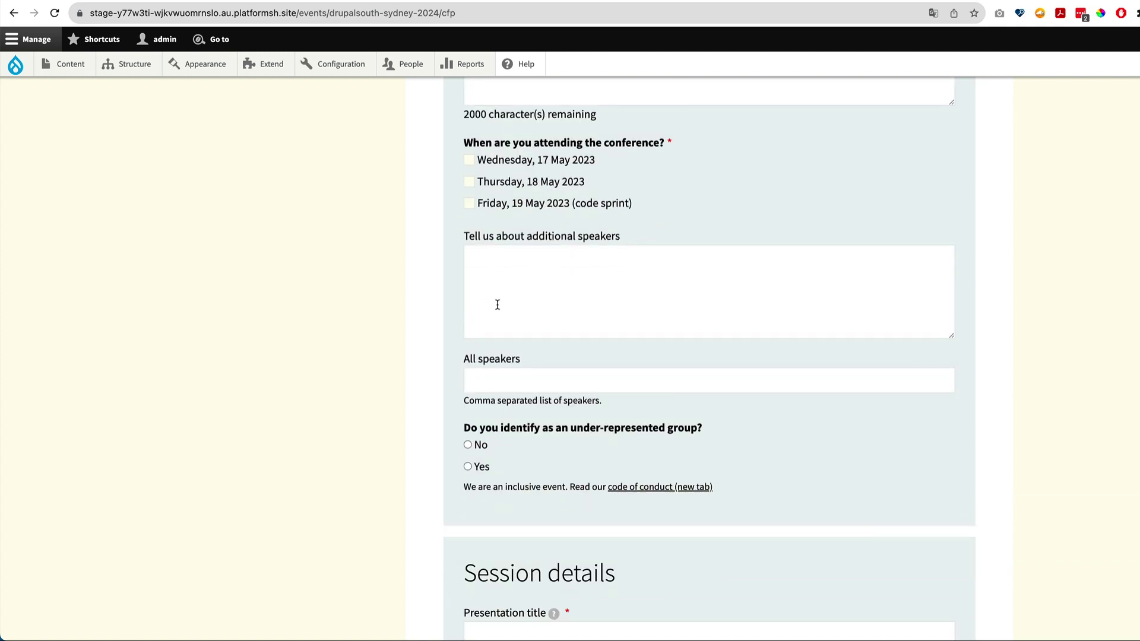
{"action": "scroll", "coordinate": [496, 309], "scroll_direction": "down", "scroll_amount": 6}
{"action": "scroll", "coordinate": [496, 315], "scroll_direction": "down", "scroll_amount": 4}
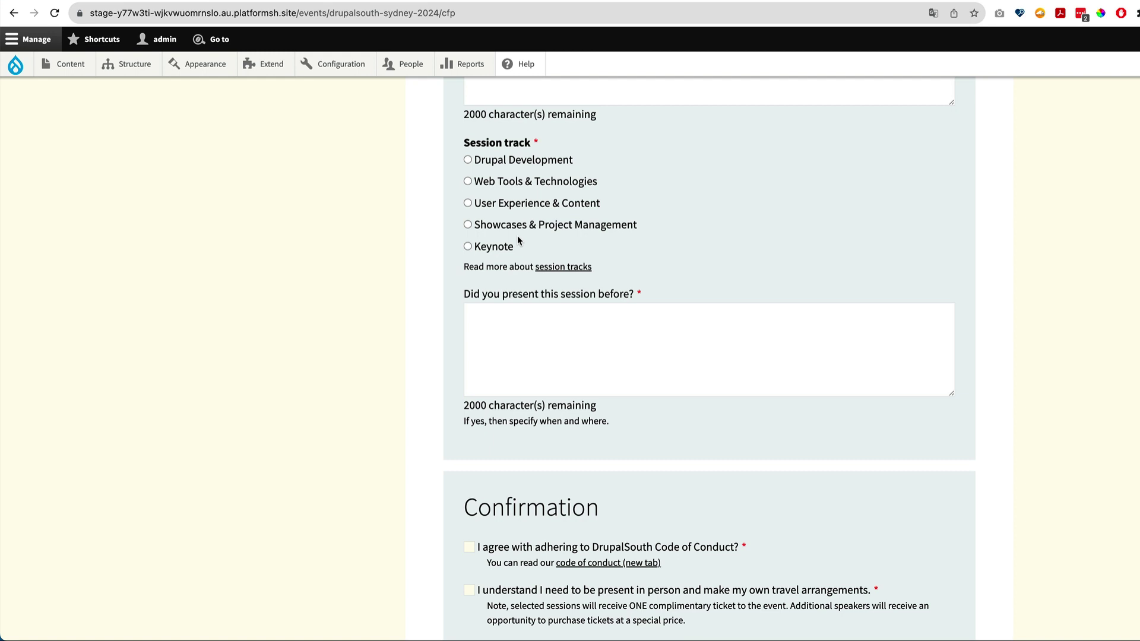
{"action": "left_click_drag", "start_coordinate": [520, 243], "coordinate": [455, 158]}
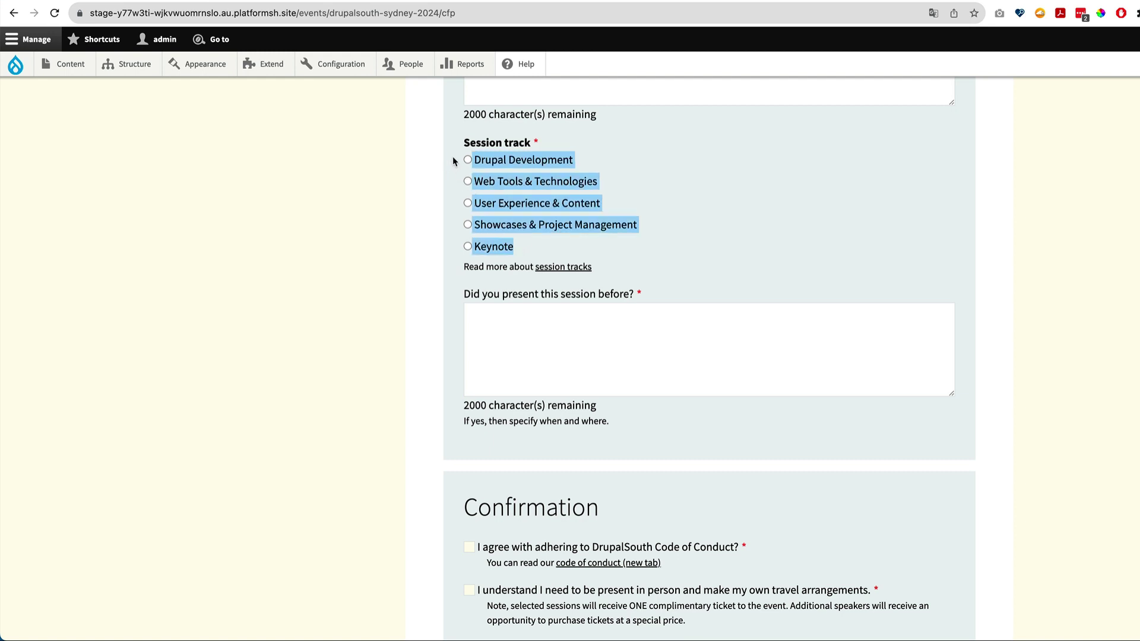
{"action": "left_click", "coordinate": [528, 183]}
{"action": "left_click", "coordinate": [500, 248]}
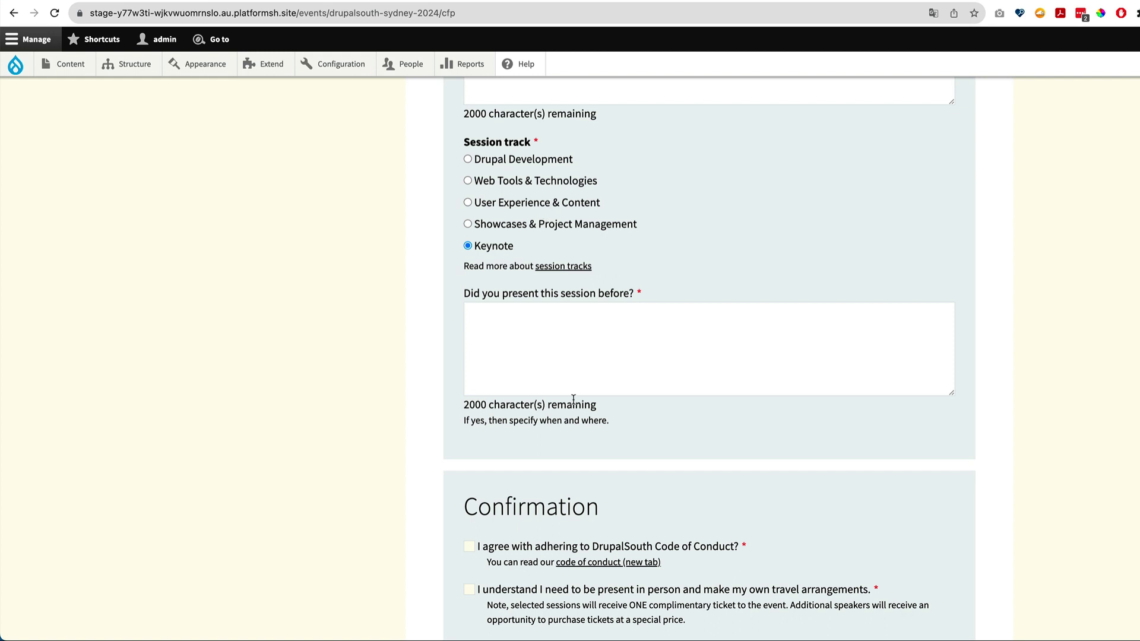
Inspect the Admin details fields, including Timeslot start date, then scroll back to the top.
{"action": "scroll", "coordinate": [572, 398], "scroll_direction": "down", "scroll_amount": 4}
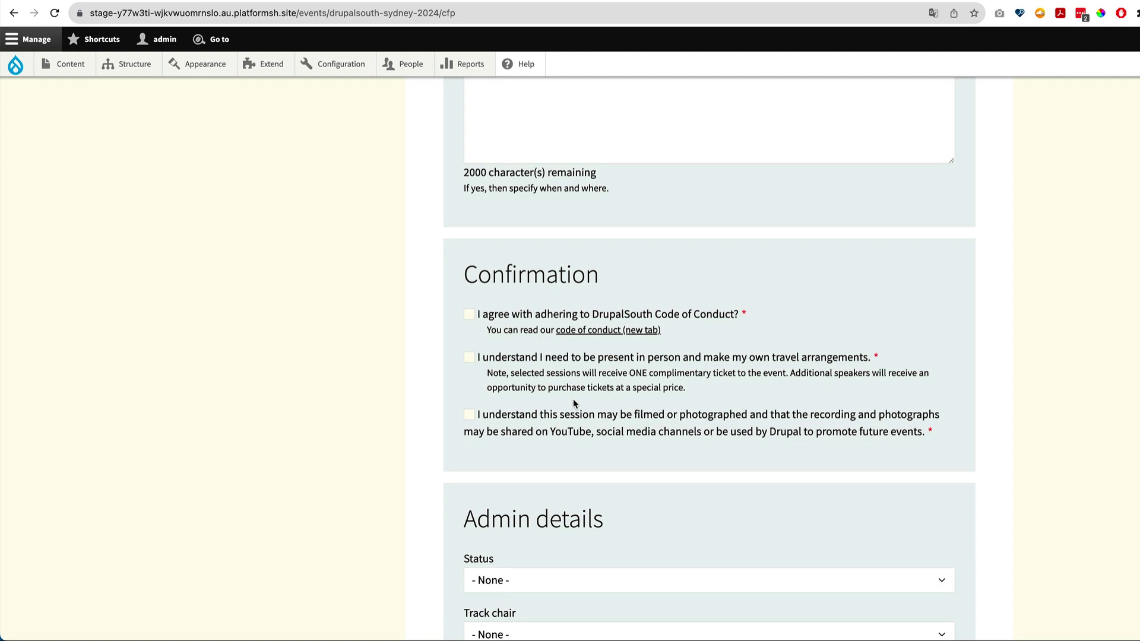
{"action": "scroll", "coordinate": [572, 398], "scroll_direction": "down", "scroll_amount": 1}
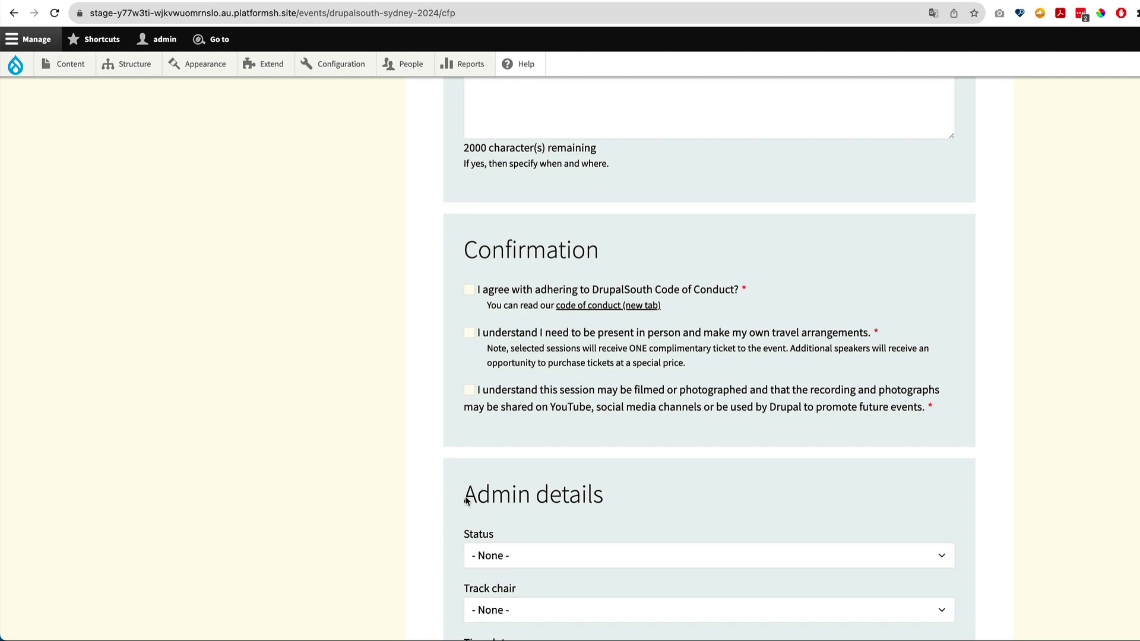
{"action": "scroll", "coordinate": [437, 435], "scroll_direction": "down", "scroll_amount": 5}
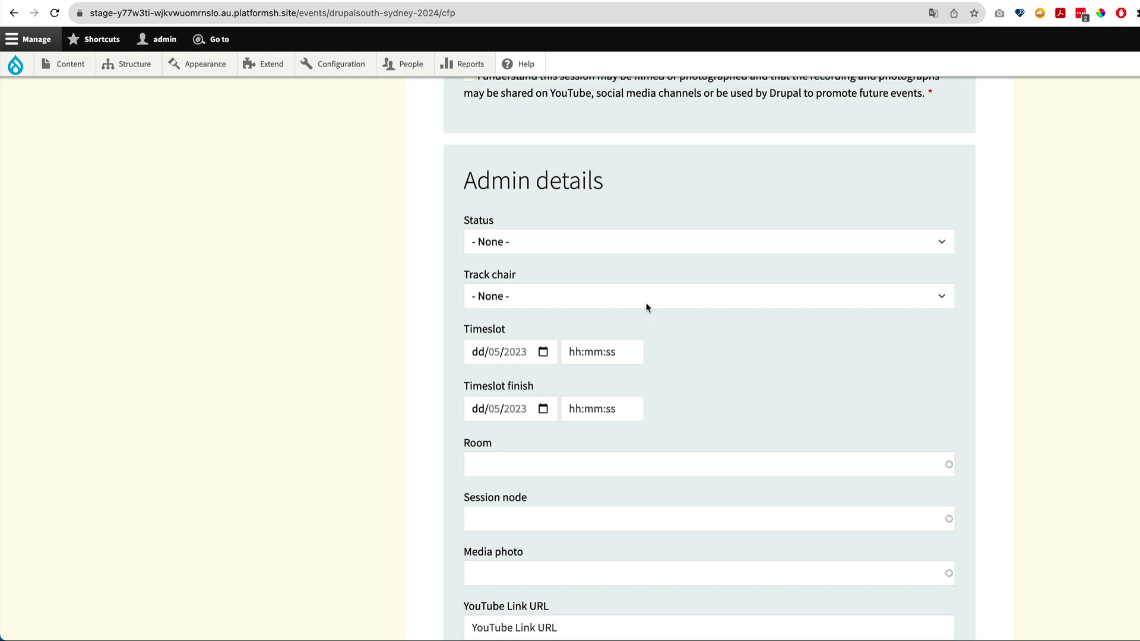
{"action": "left_click", "coordinate": [476, 353]}
{"action": "scroll", "coordinate": [582, 475], "scroll_direction": "down", "scroll_amount": 5}
{"action": "scroll", "coordinate": [605, 320], "scroll_direction": "up", "scroll_amount": 3}
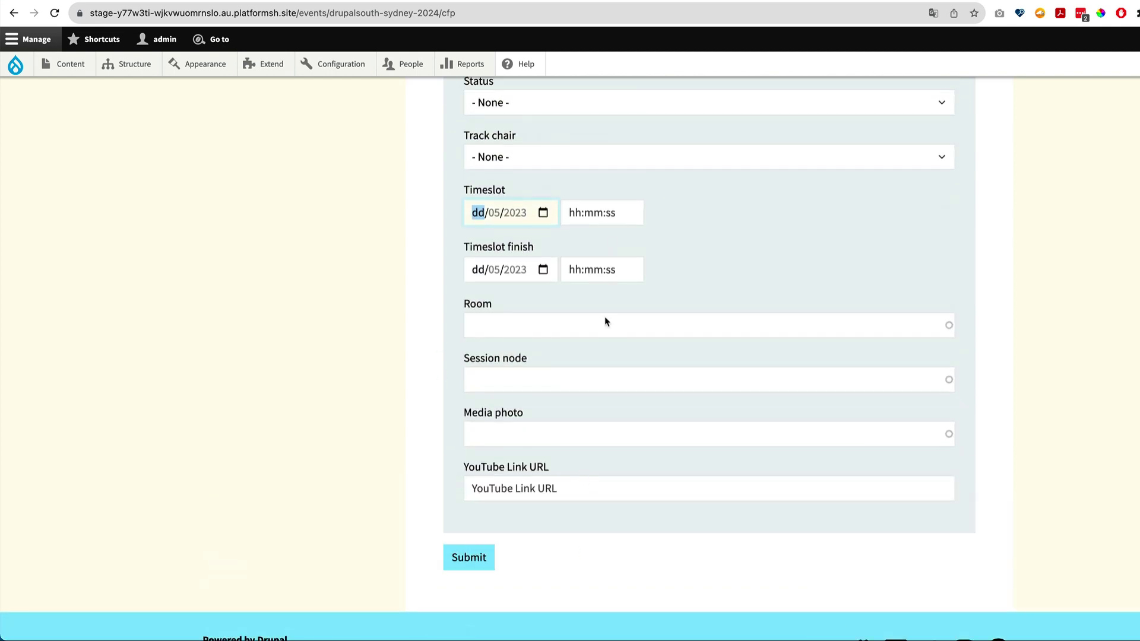
{"action": "scroll", "coordinate": [534, 500], "scroll_direction": "up", "scroll_amount": 5}
{"action": "scroll", "coordinate": [535, 500], "scroll_direction": "up", "scroll_amount": 1}
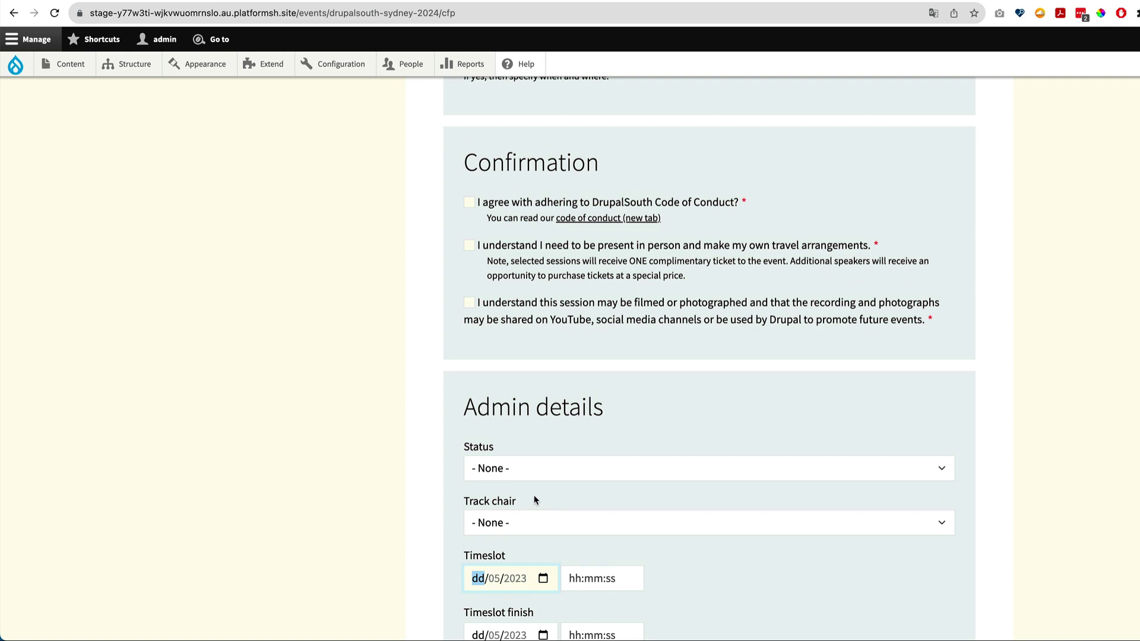
{"action": "scroll", "coordinate": [534, 500], "scroll_direction": "up", "scroll_amount": 2}
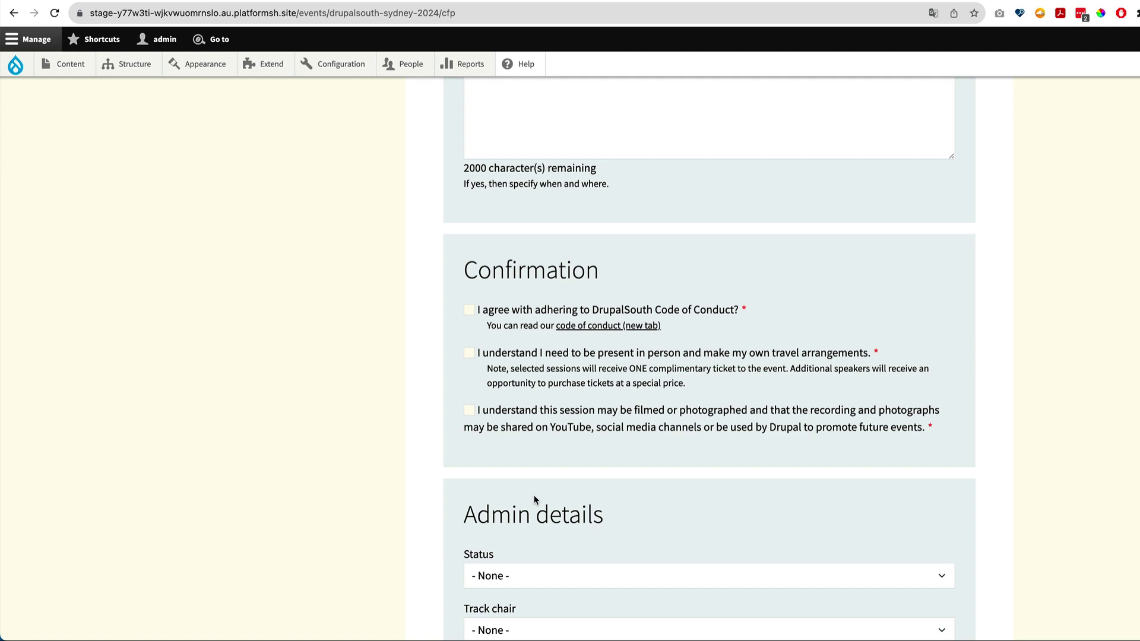
{"action": "scroll", "coordinate": [552, 304], "scroll_direction": "up", "scroll_amount": 4}
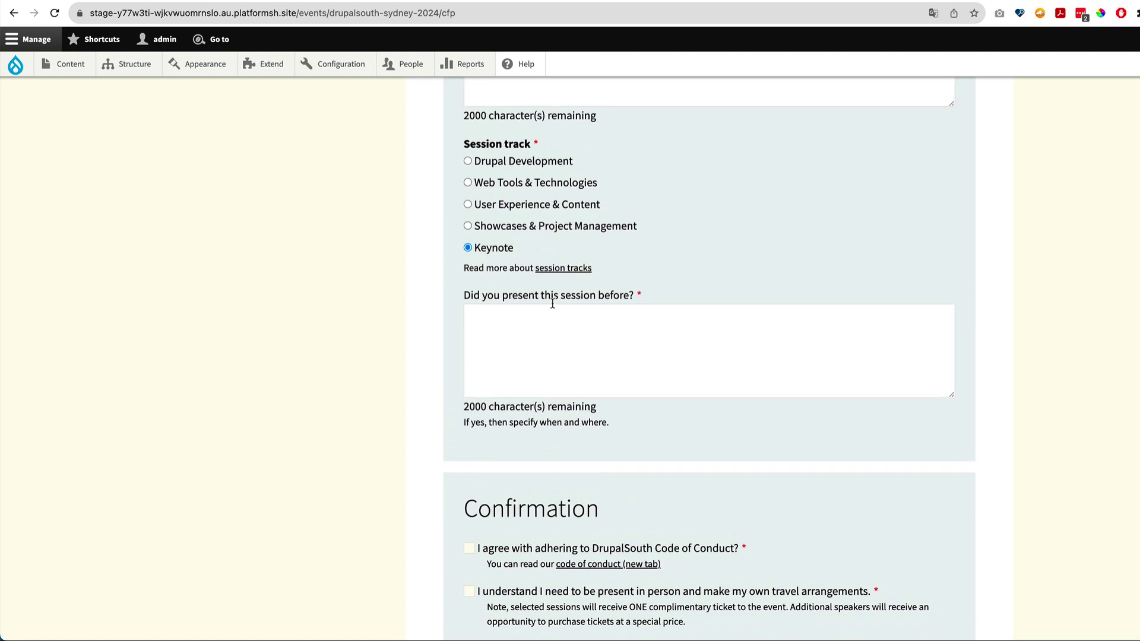
{"action": "scroll", "coordinate": [552, 303], "scroll_direction": "up", "scroll_amount": 15}
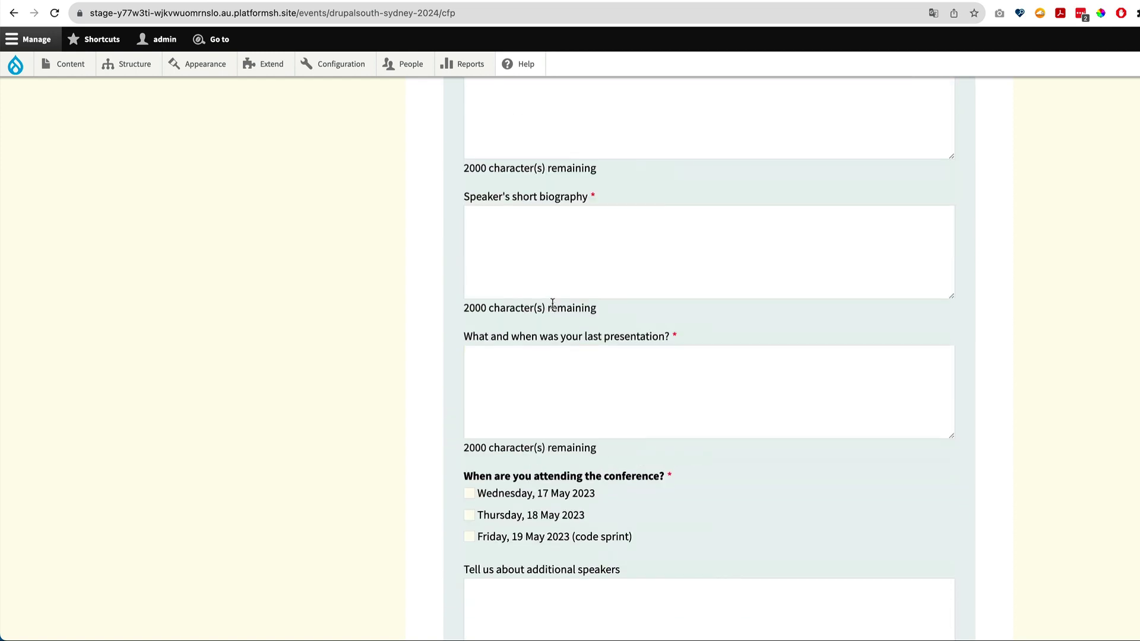
{"action": "scroll", "coordinate": [552, 303], "scroll_direction": "down", "scroll_amount": 5}
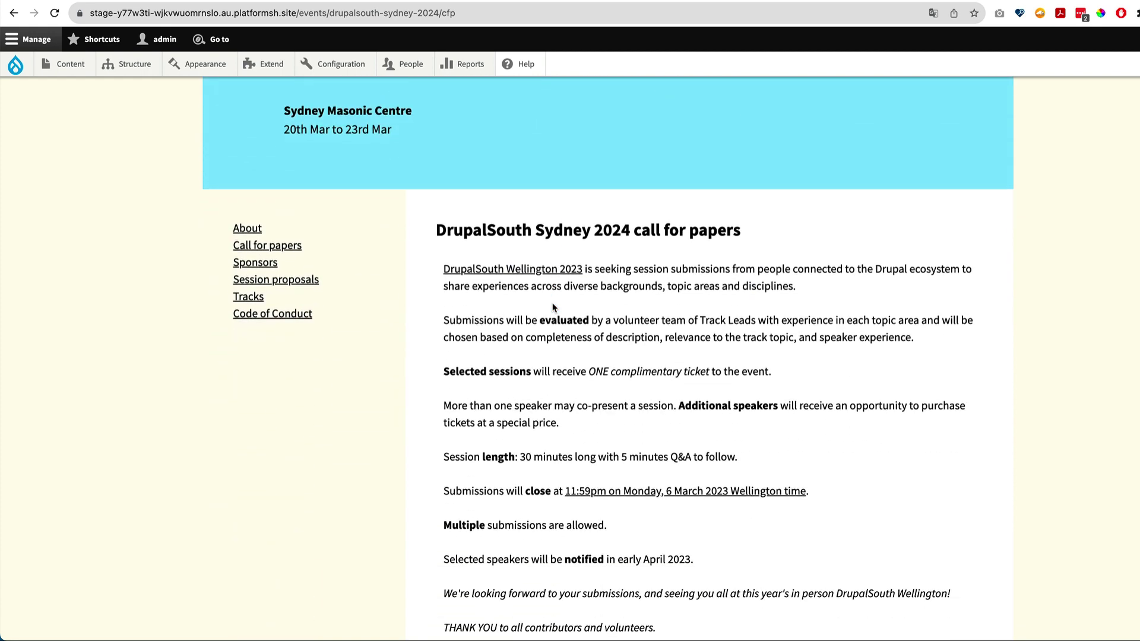
{"action": "scroll", "coordinate": [552, 308], "scroll_direction": "down", "scroll_amount": 2}
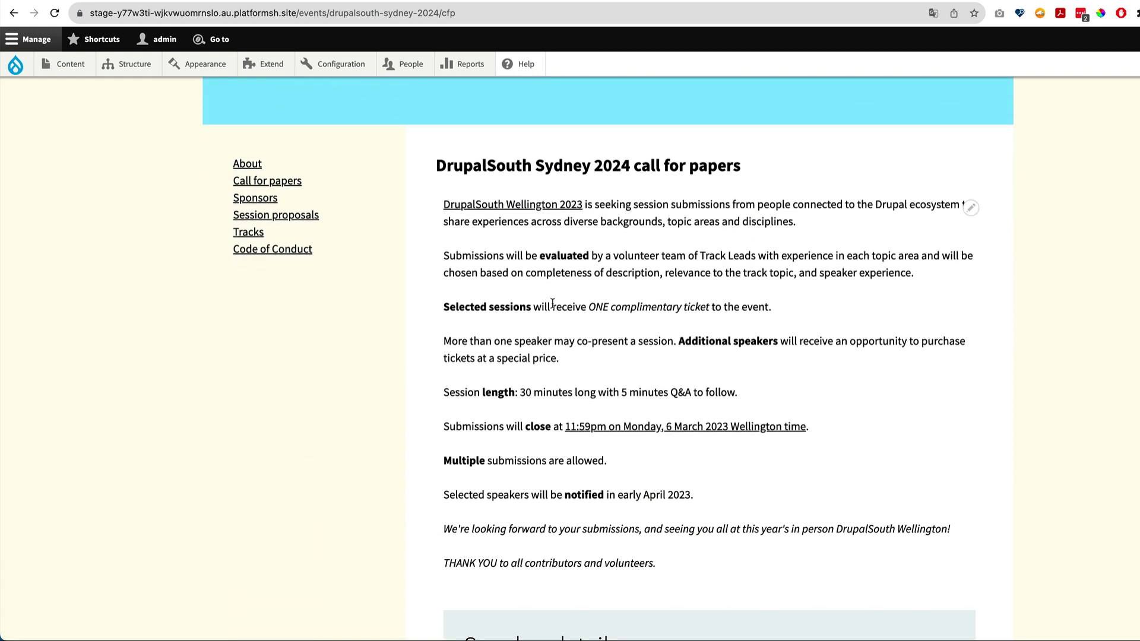
{"action": "scroll", "coordinate": [473, 272], "scroll_direction": "down", "scroll_amount": 6}
{"action": "scroll", "coordinate": [472, 272], "scroll_direction": "up", "scroll_amount": 4}
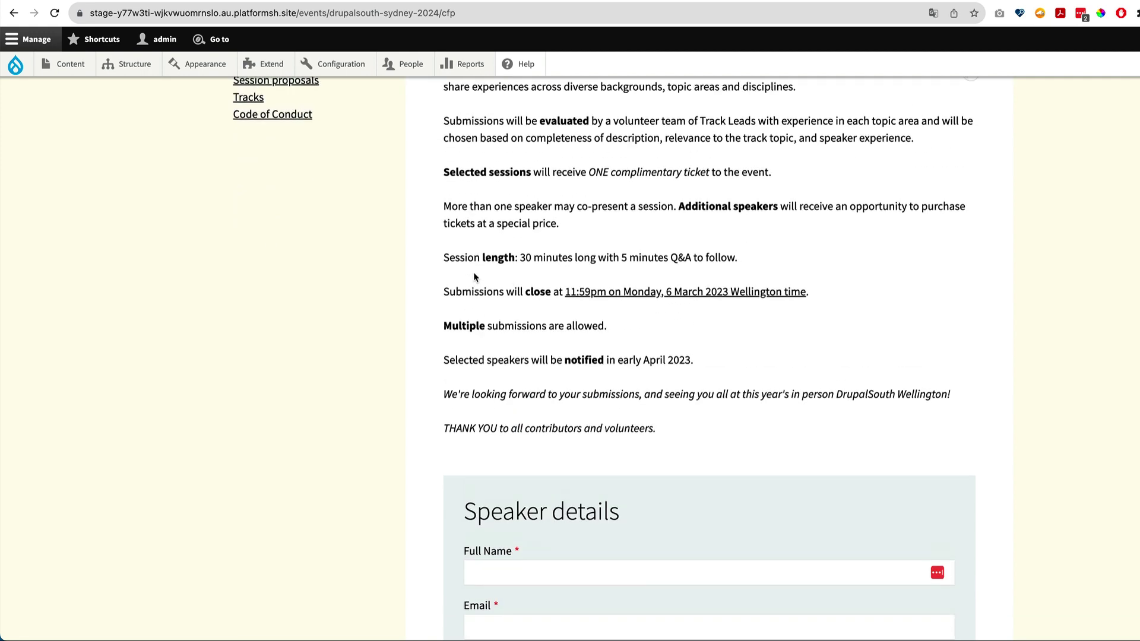
{"action": "scroll", "coordinate": [473, 277], "scroll_direction": "up", "scroll_amount": 3}
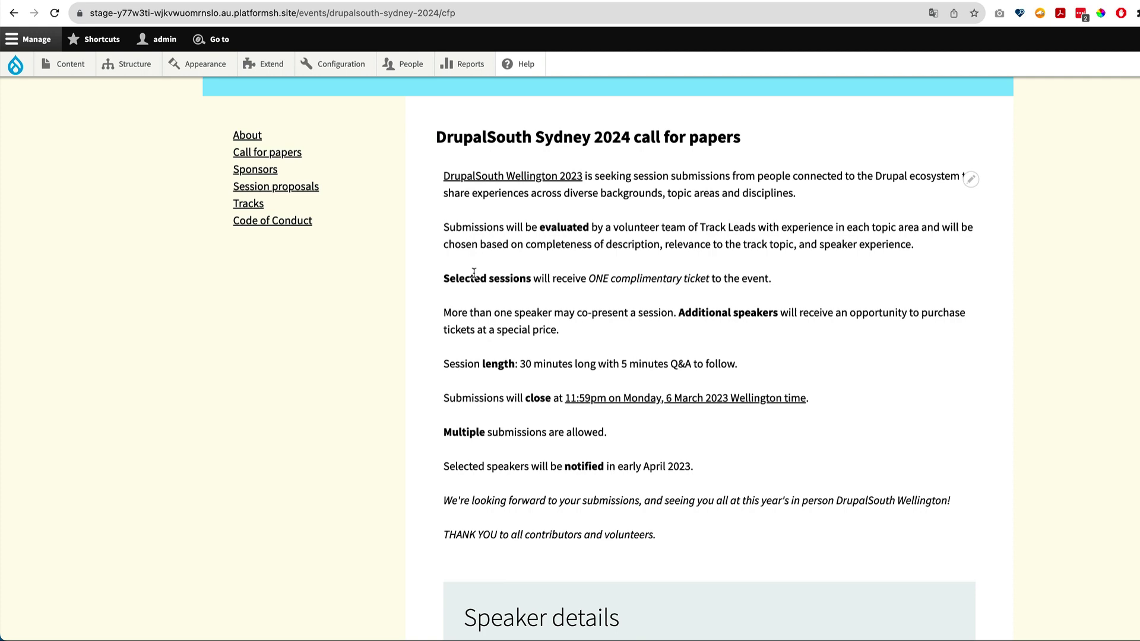
{"action": "scroll", "coordinate": [473, 273], "scroll_direction": "up", "scroll_amount": 5}
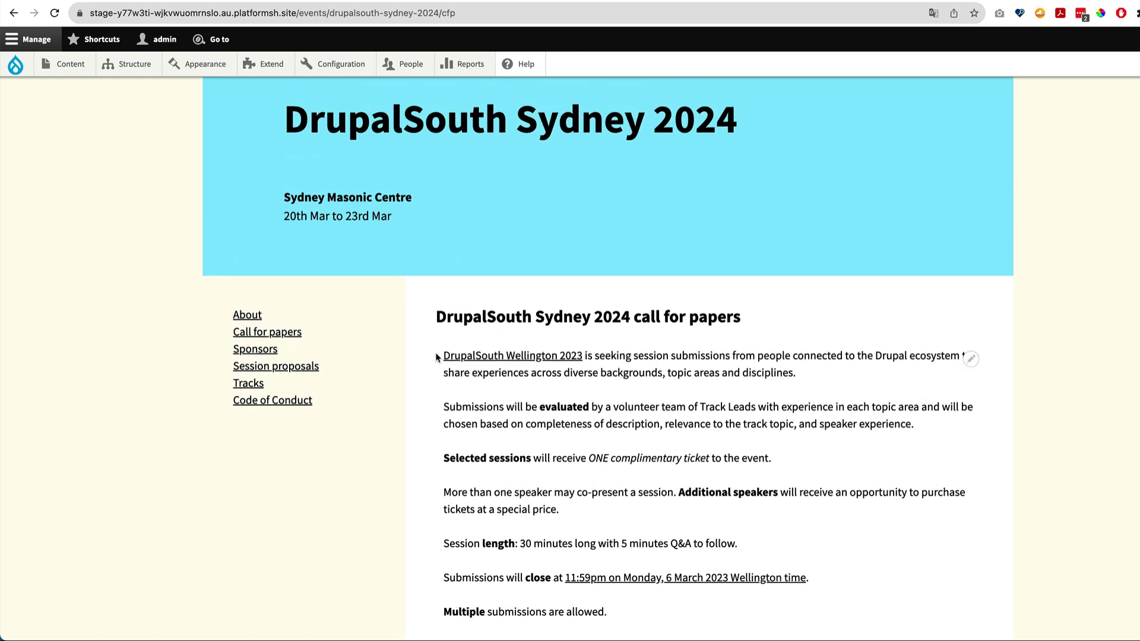
Open Session proposals and browse the submitted sessions' titles, summaries and tracks.
{"action": "left_click", "coordinate": [284, 373]}
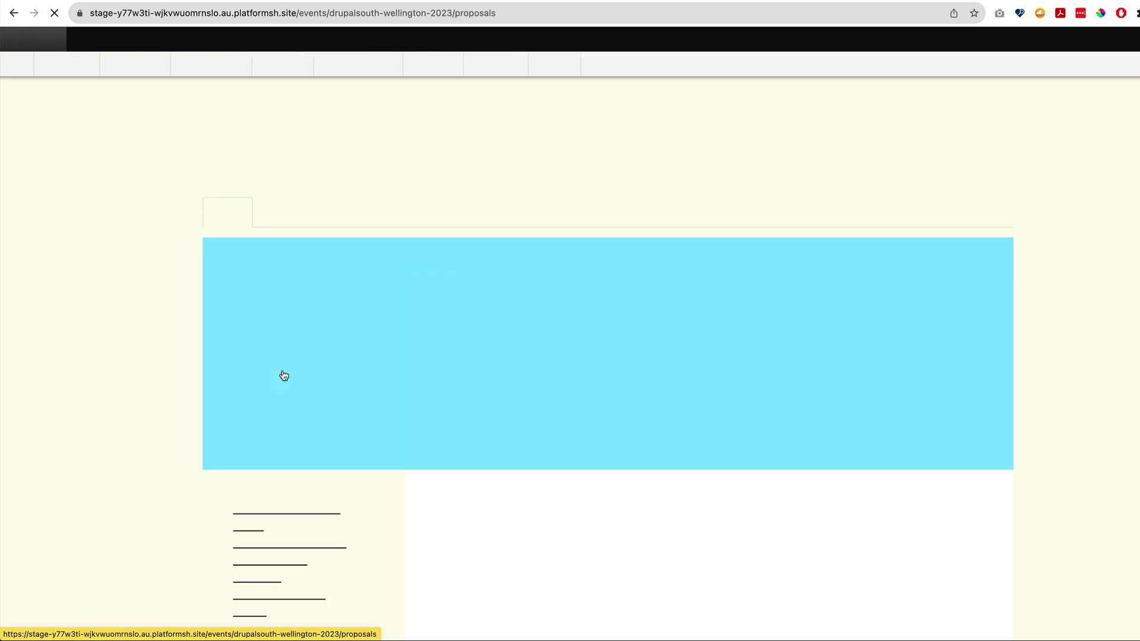
{"action": "scroll", "coordinate": [421, 466], "scroll_direction": "down", "scroll_amount": 5}
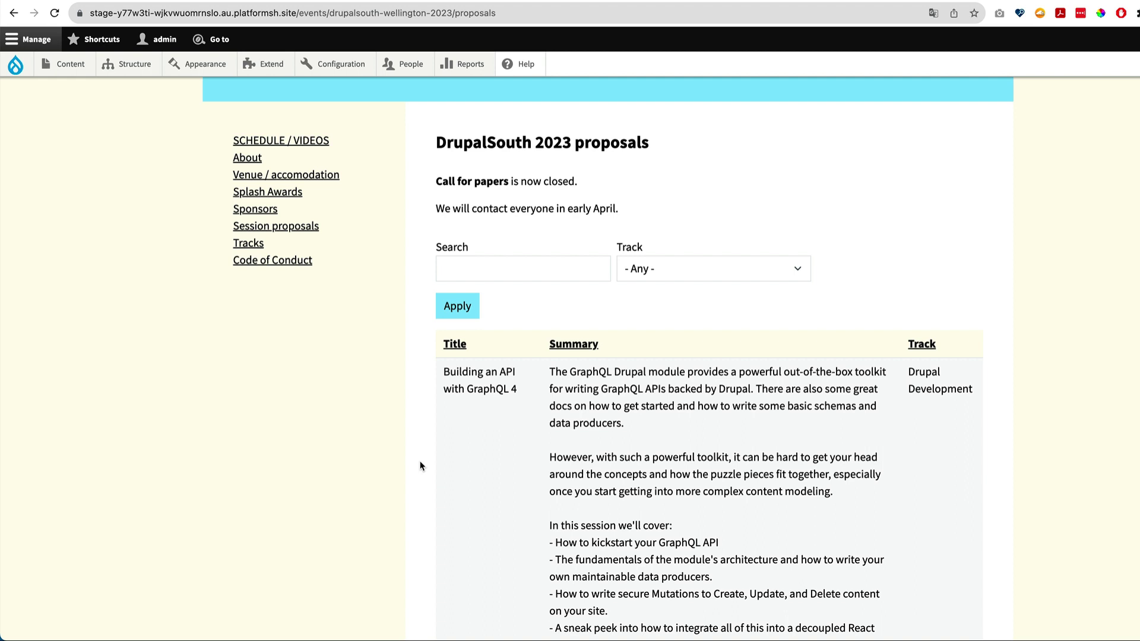
{"action": "scroll", "coordinate": [660, 484], "scroll_direction": "down", "scroll_amount": 1}
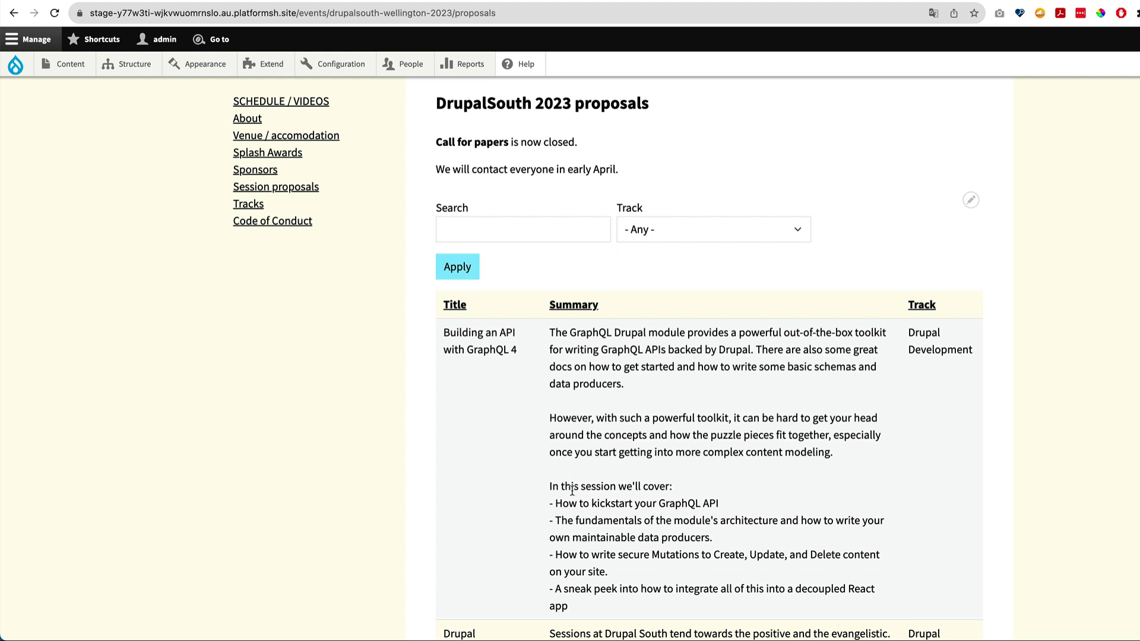
{"action": "scroll", "coordinate": [549, 535], "scroll_direction": "down", "scroll_amount": 5}
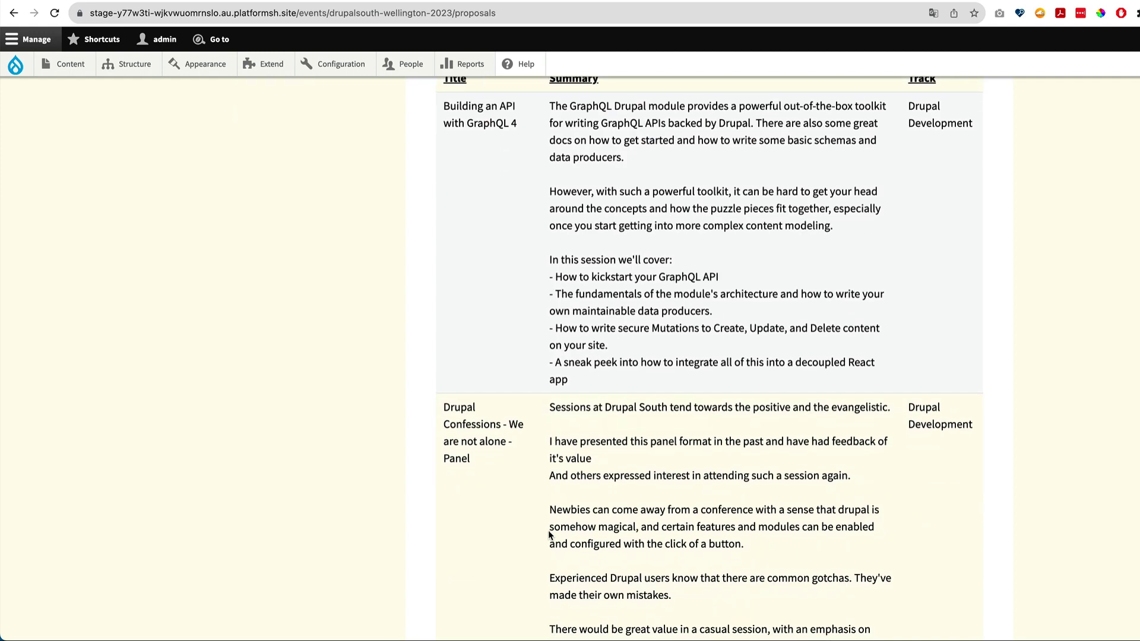
{"action": "scroll", "coordinate": [549, 535], "scroll_direction": "down", "scroll_amount": 2}
{"action": "scroll", "coordinate": [549, 534], "scroll_direction": "down", "scroll_amount": 2}
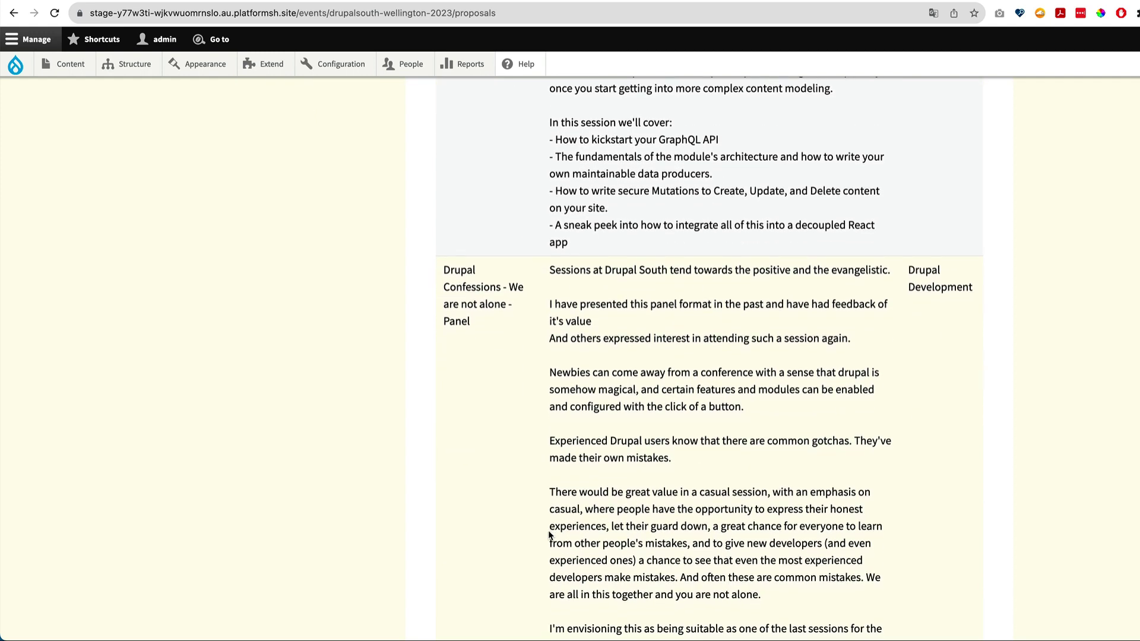
{"action": "scroll", "coordinate": [547, 529], "scroll_direction": "down", "scroll_amount": 11}
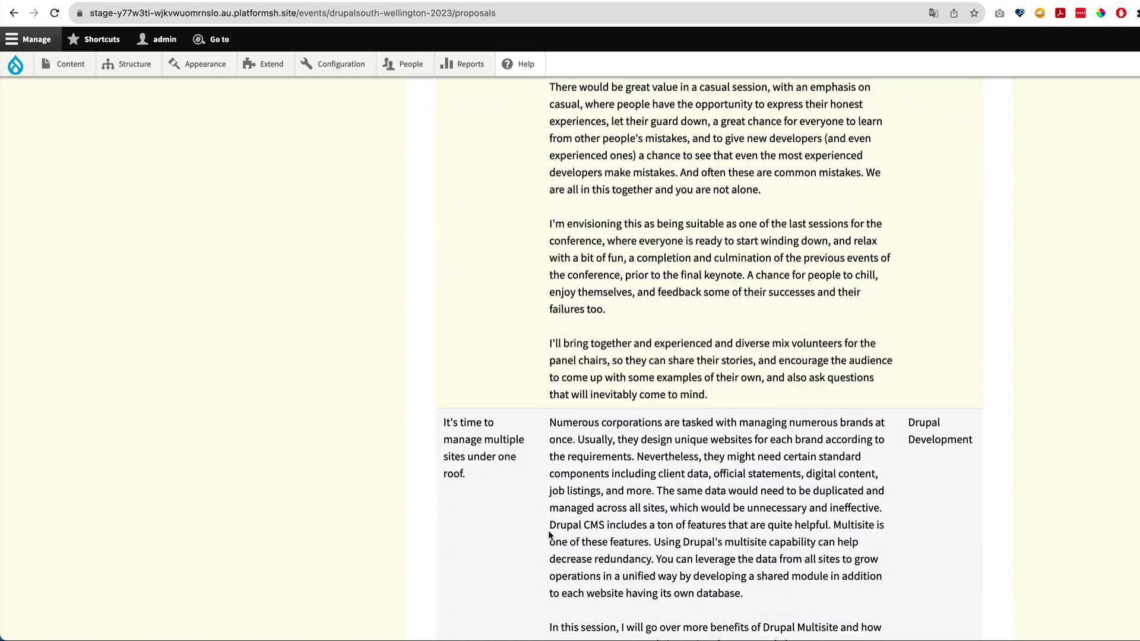
{"action": "scroll", "coordinate": [550, 534], "scroll_direction": "down", "scroll_amount": 3}
{"action": "scroll", "coordinate": [542, 594], "scroll_direction": "up", "scroll_amount": 20}
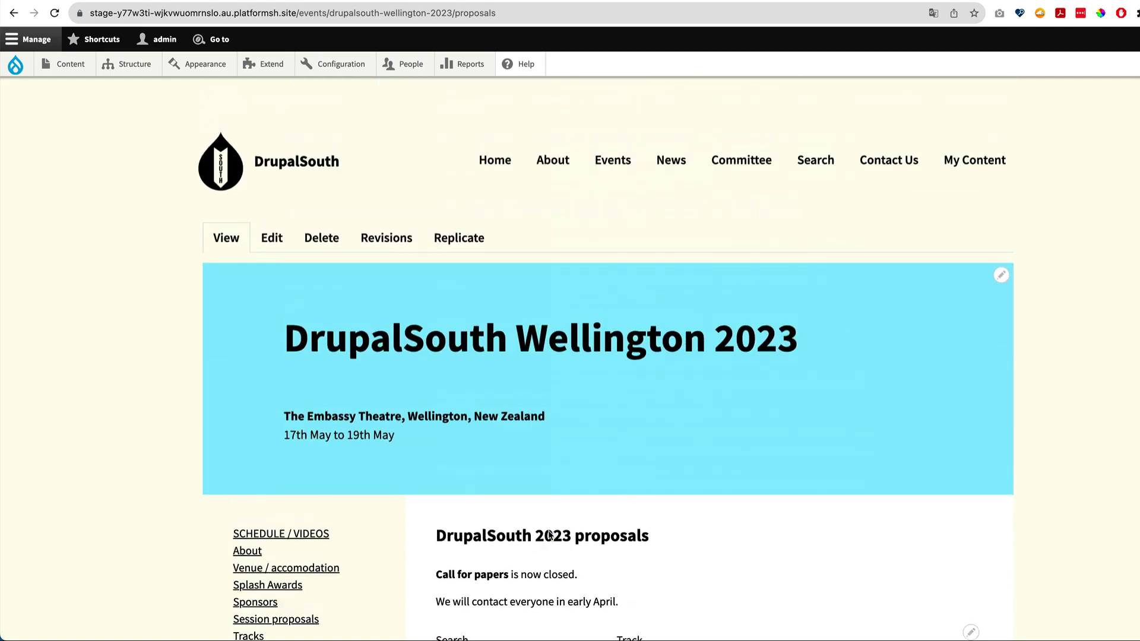
{"action": "mouse_move", "coordinate": [126, 68]}
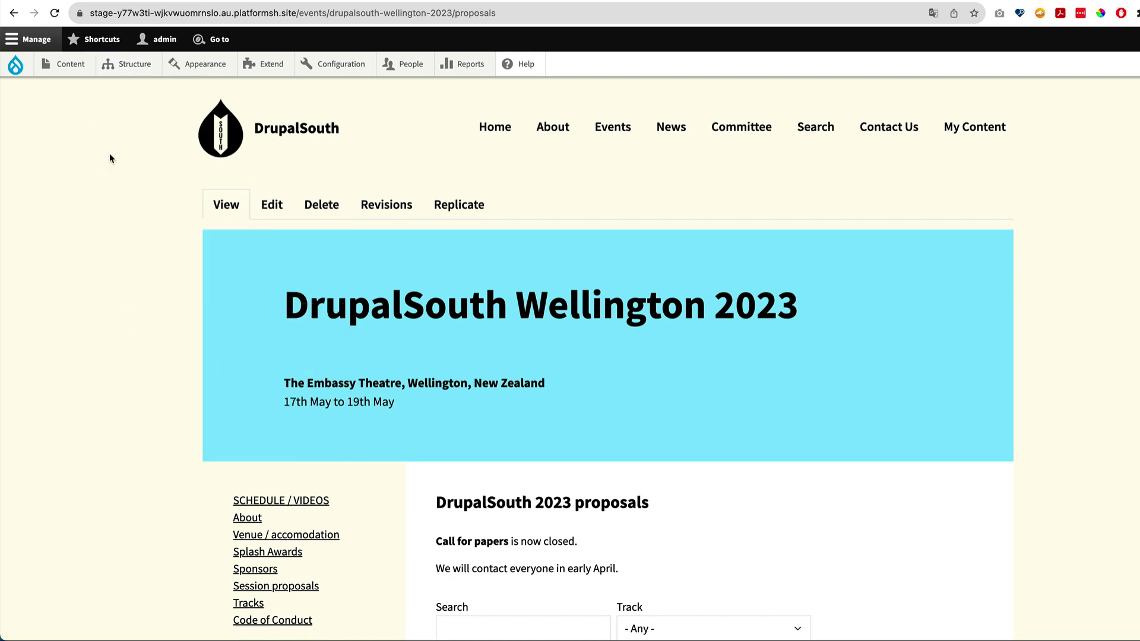
Open the list of all webform submissions and scroll down to the pager.
{"action": "mouse_move", "coordinate": [133, 316]}
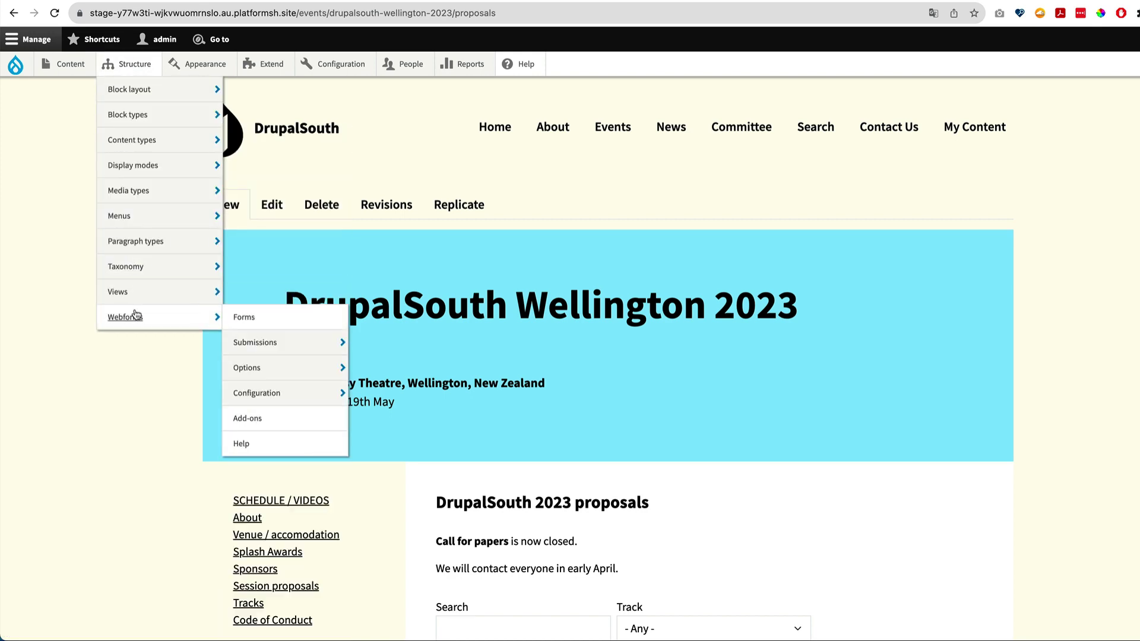
{"action": "left_click", "coordinate": [272, 347]}
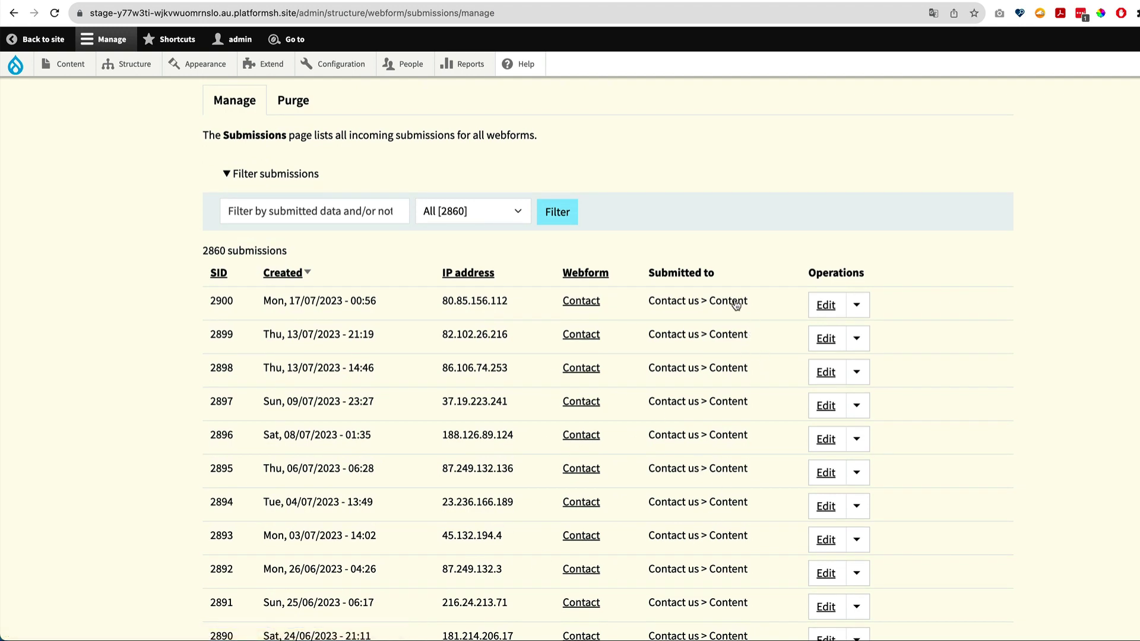
{"action": "scroll", "coordinate": [668, 382], "scroll_direction": "down", "scroll_amount": 3}
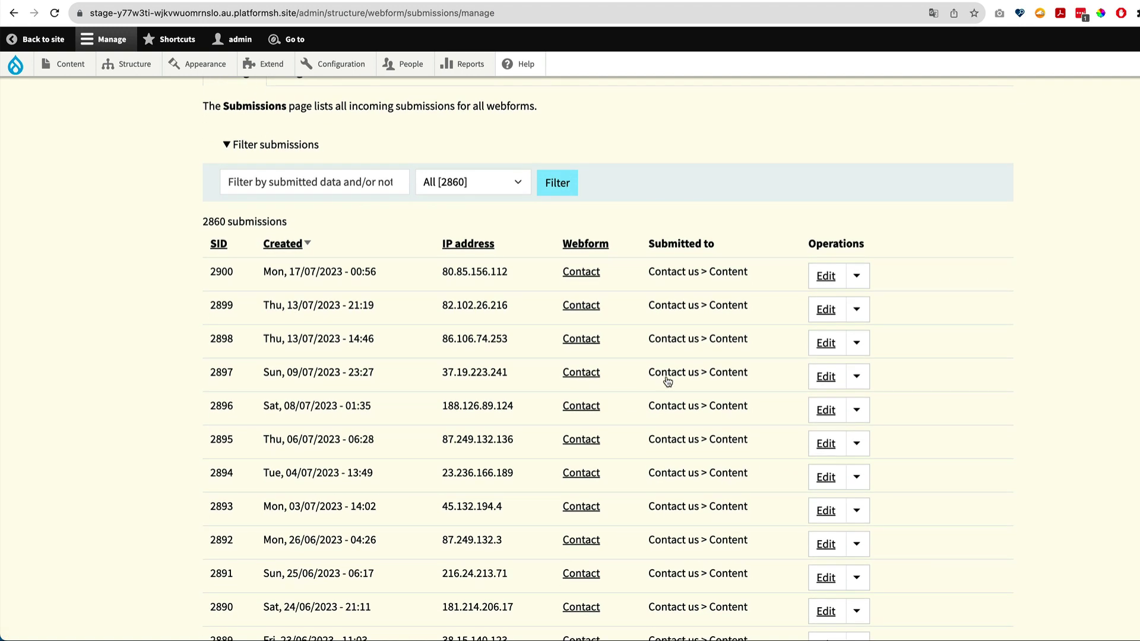
{"action": "scroll", "coordinate": [668, 382], "scroll_direction": "down", "scroll_amount": 10}
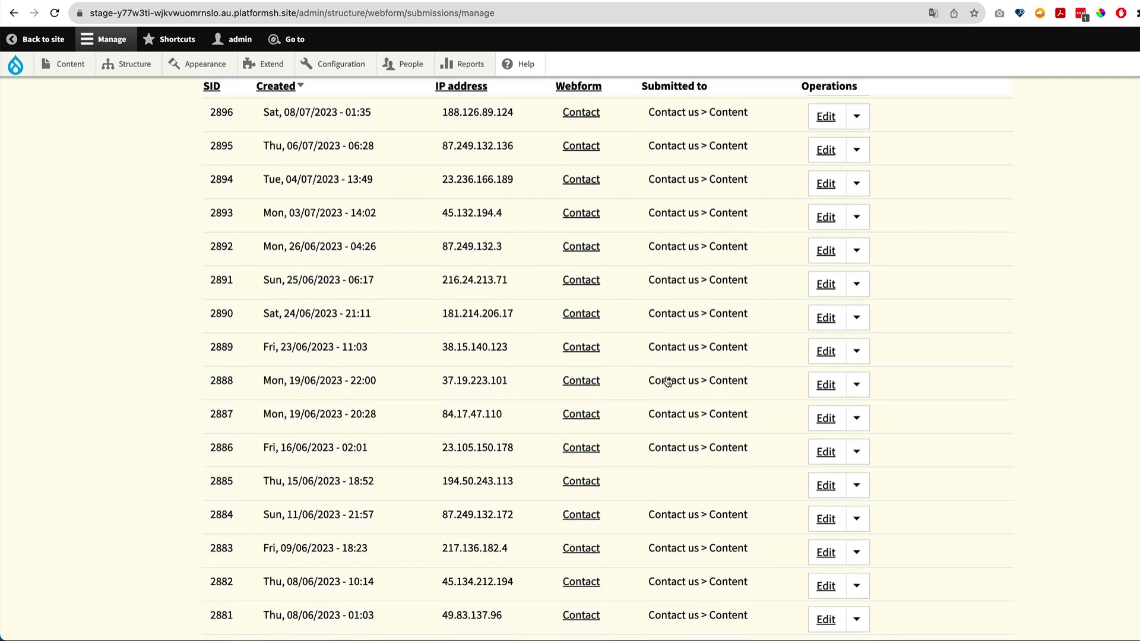
{"action": "scroll", "coordinate": [668, 382], "scroll_direction": "down", "scroll_amount": 1}
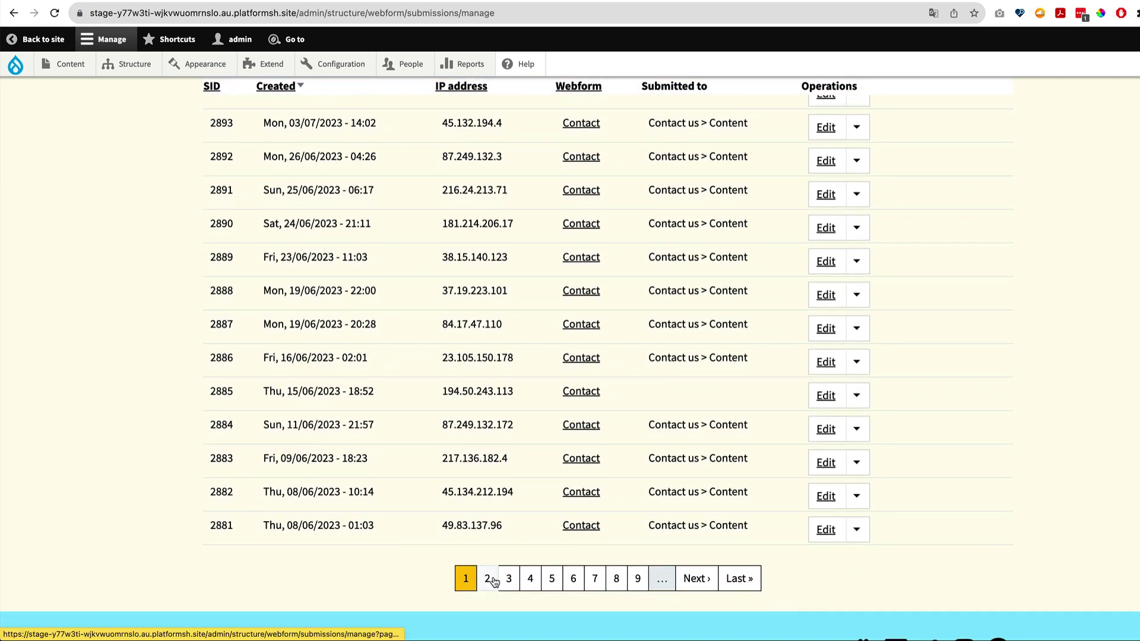
Browse page 6's March 2023 submissions, then return to the DrupalSouth homepage.
{"action": "left_click", "coordinate": [572, 579]}
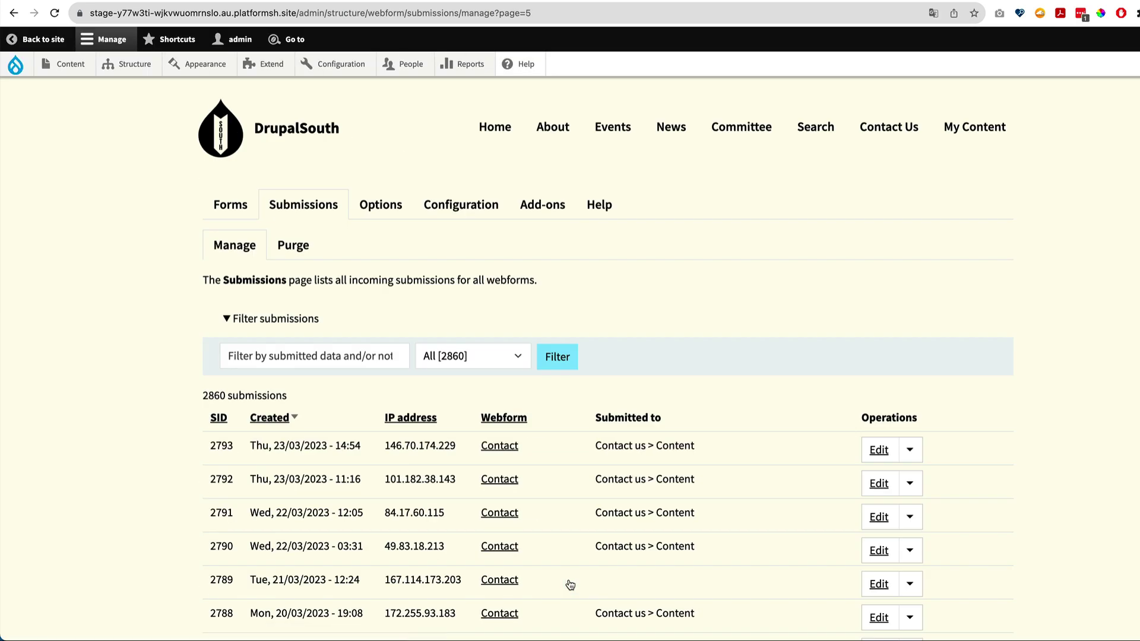
{"action": "scroll", "coordinate": [569, 584], "scroll_direction": "down", "scroll_amount": 2}
{"action": "scroll", "coordinate": [570, 584], "scroll_direction": "down", "scroll_amount": 9}
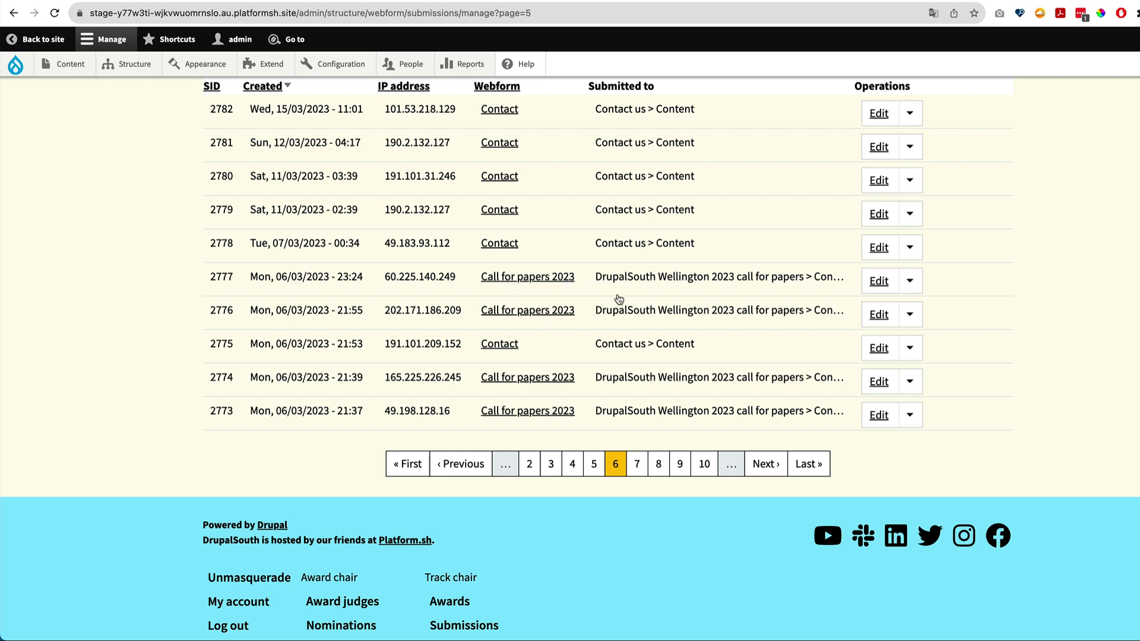
{"action": "scroll", "coordinate": [736, 283], "scroll_direction": "up", "scroll_amount": 10}
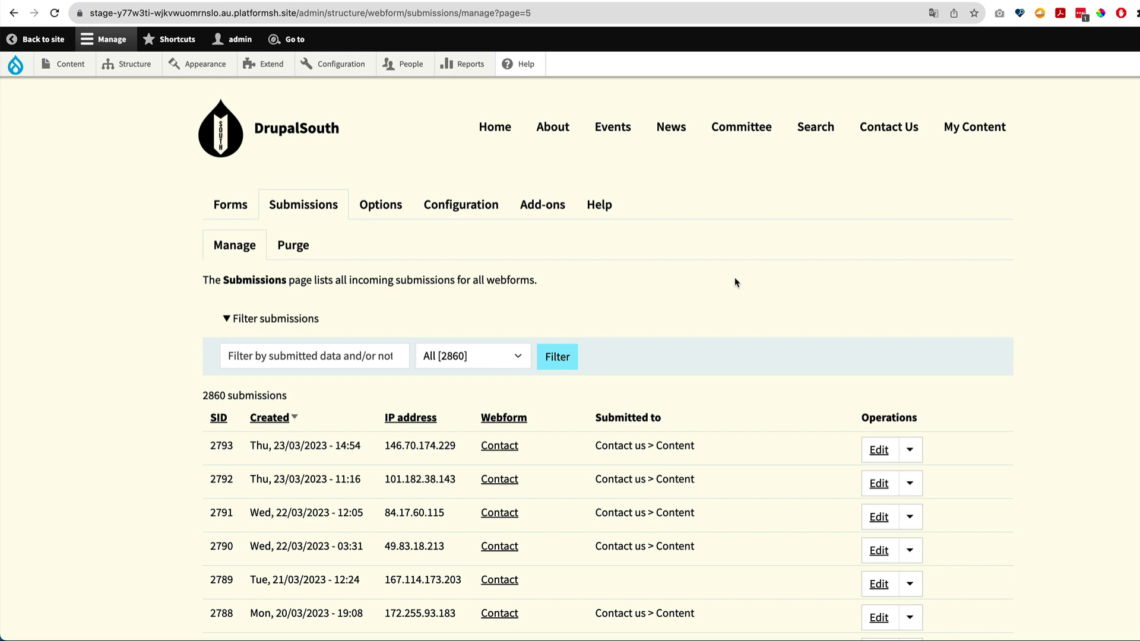
{"action": "left_click", "coordinate": [336, 107]}
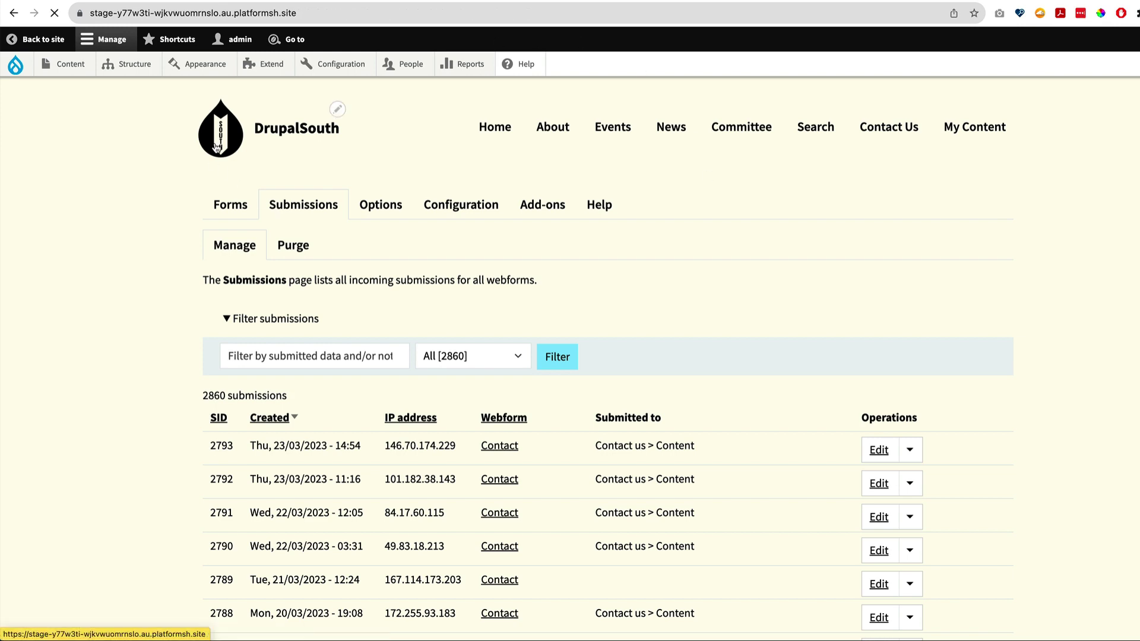
Open the DrupalSouth Sydney 2024 event page and its Call for papers page.
{"action": "left_click", "coordinate": [369, 389]}
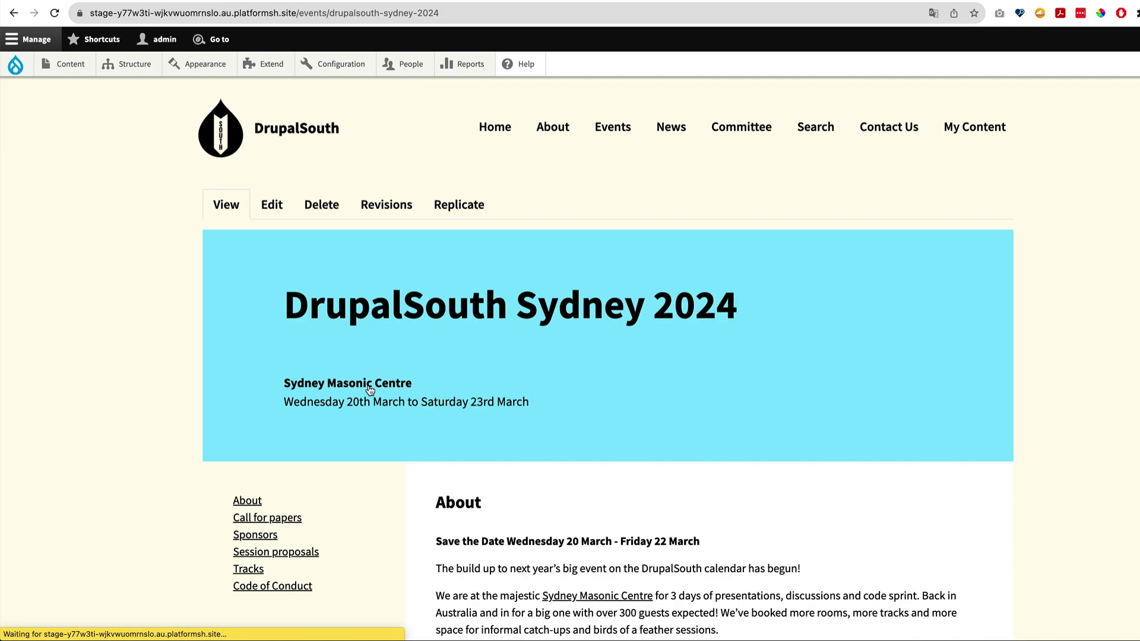
{"action": "scroll", "coordinate": [383, 487], "scroll_direction": "down", "scroll_amount": 3}
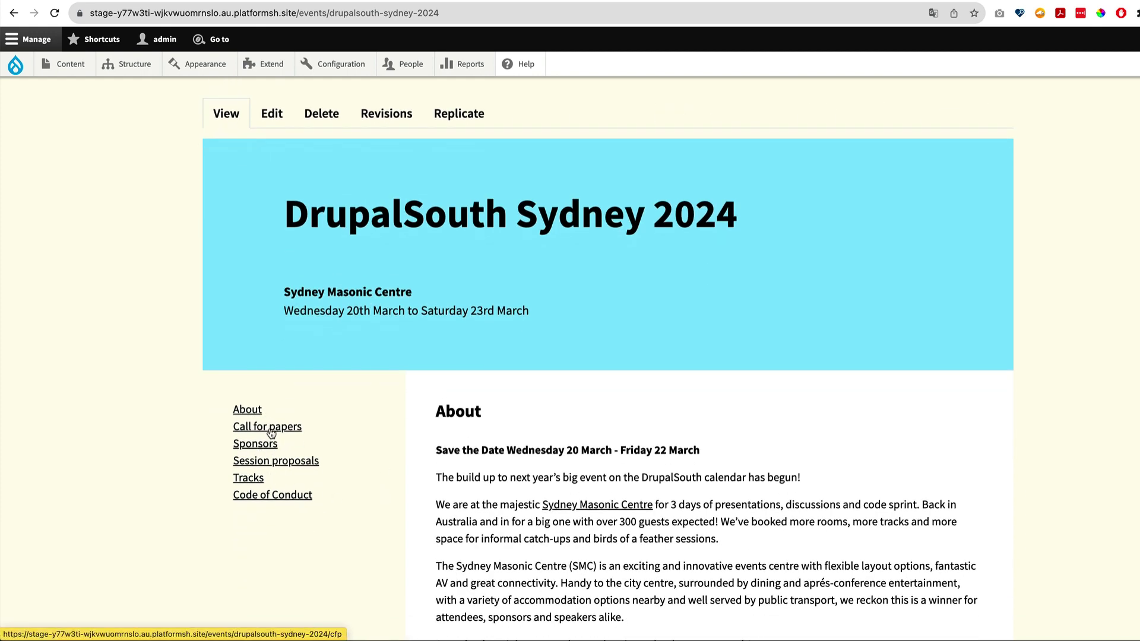
{"action": "left_click", "coordinate": [271, 433]}
{"action": "scroll", "coordinate": [635, 530], "scroll_direction": "down", "scroll_amount": 3}
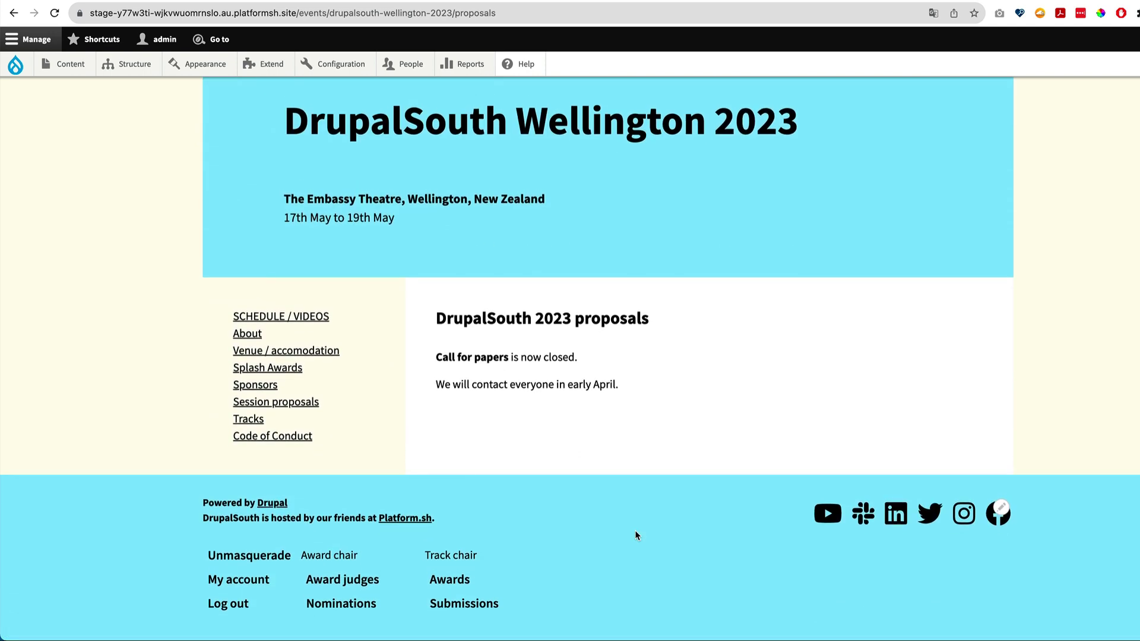
Open the Session proposals list and set its Track filter to Web Tools & Technologies.
{"action": "scroll", "coordinate": [490, 405], "scroll_direction": "up", "scroll_amount": 1}
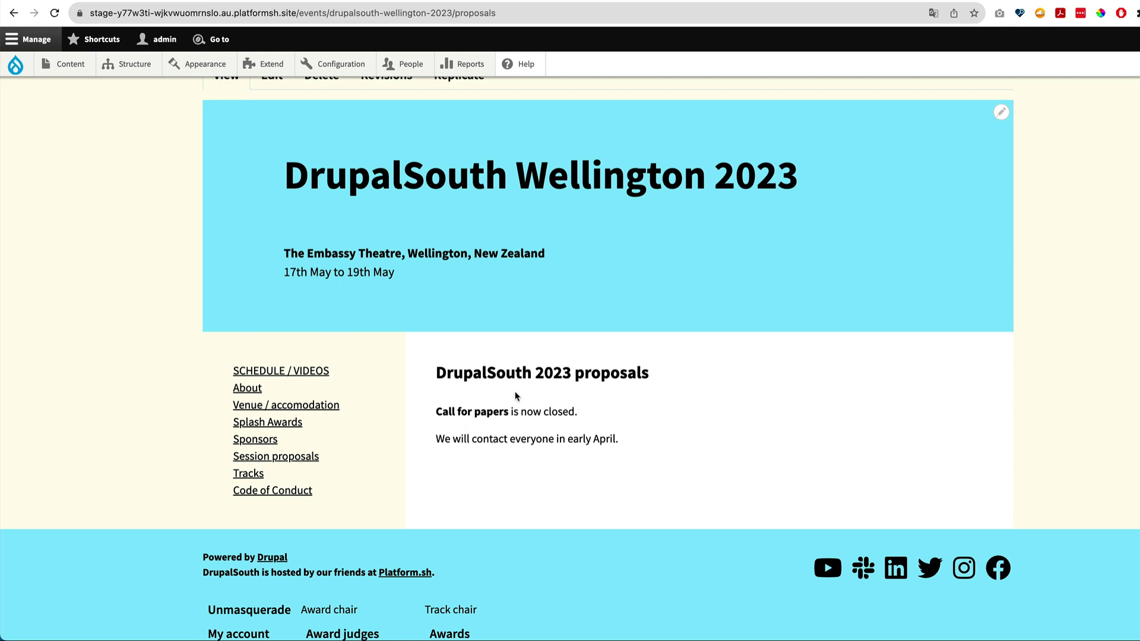
{"action": "left_click_drag", "start_coordinate": [461, 411], "coordinate": [520, 415]}
{"action": "left_click", "coordinate": [519, 415]}
{"action": "left_click", "coordinate": [265, 462]}
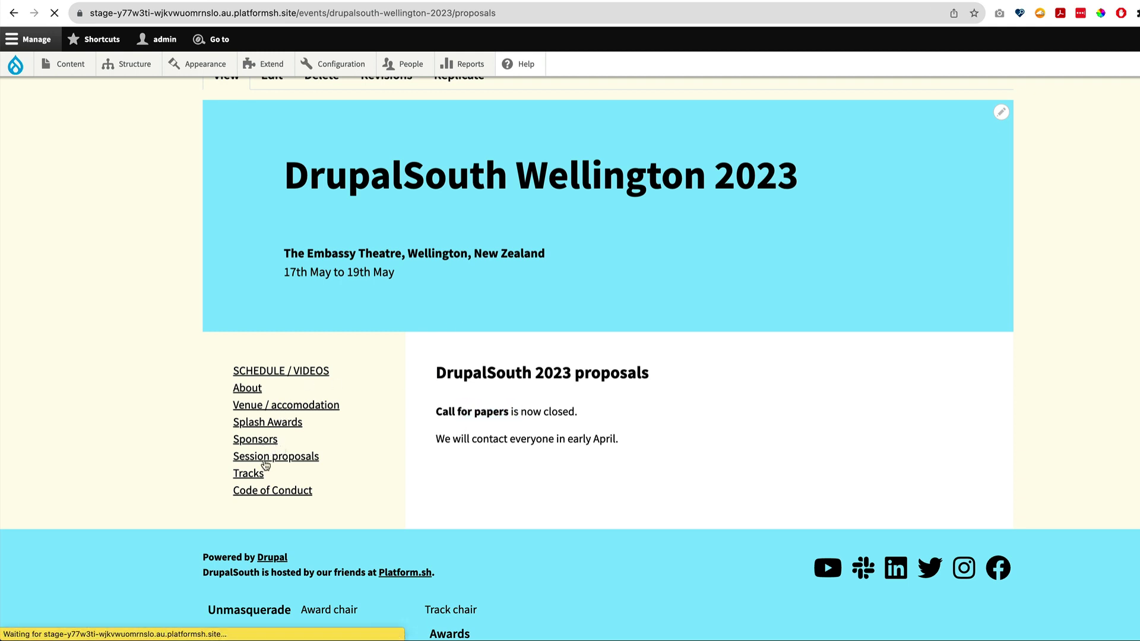
{"action": "scroll", "coordinate": [266, 464], "scroll_direction": "down", "scroll_amount": 7}
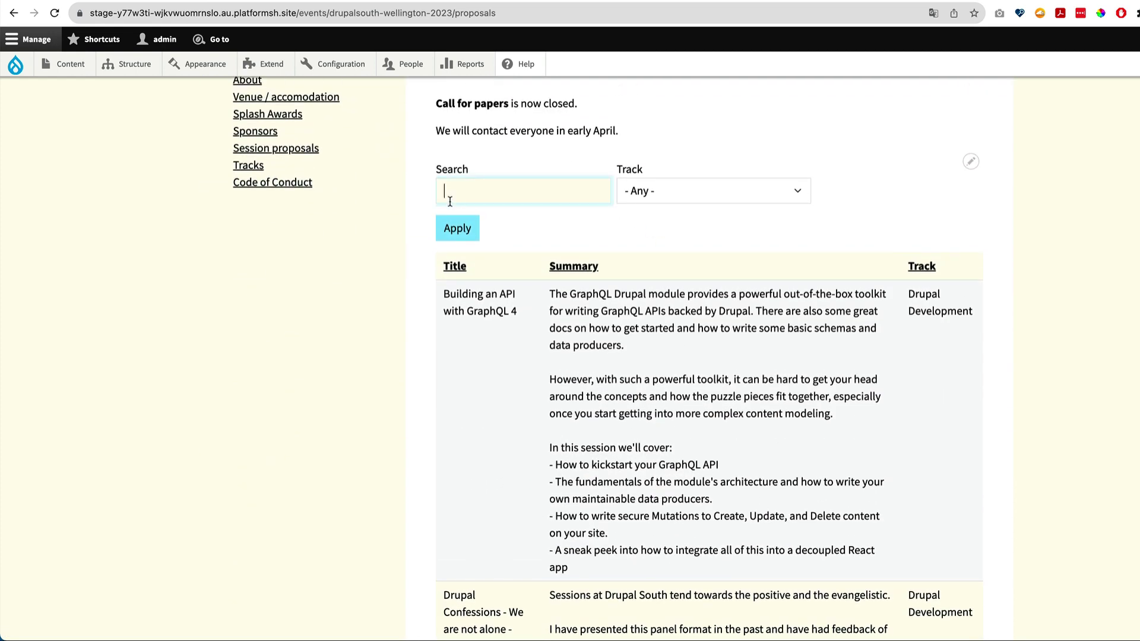
{"action": "right_click", "coordinate": [677, 199]}
{"action": "left_click", "coordinate": [658, 198]}
{"action": "left_click", "coordinate": [657, 198]}
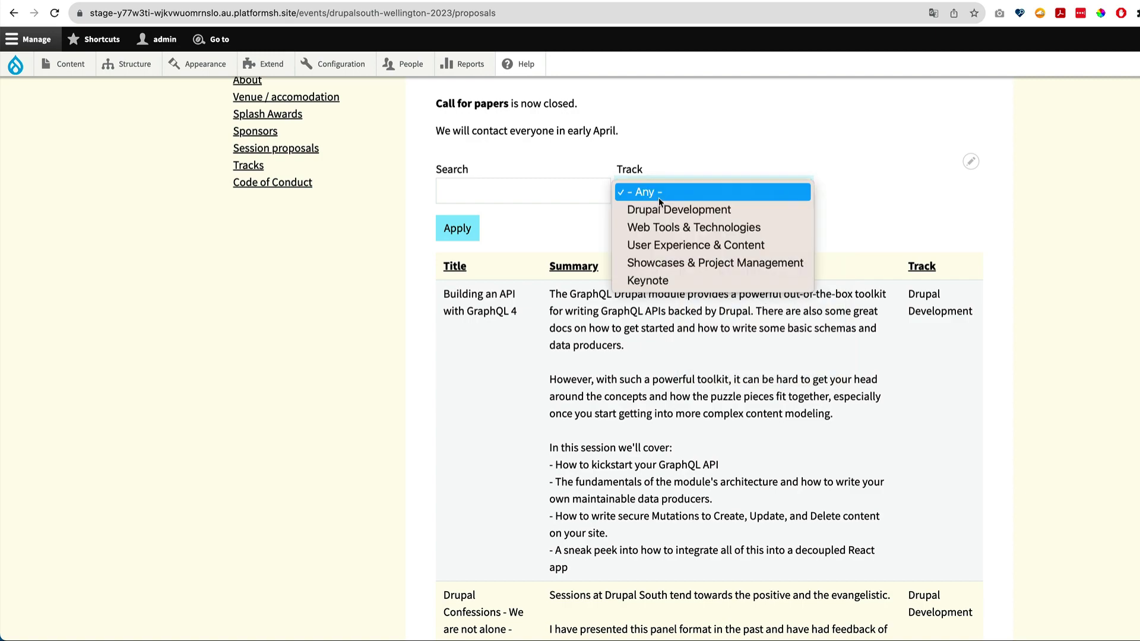
{"action": "left_click", "coordinate": [657, 228]}
Open the ds23_proposals view editor from the listing's contextual edit menu.
{"action": "scroll", "coordinate": [657, 232], "scroll_direction": "down", "scroll_amount": 6}
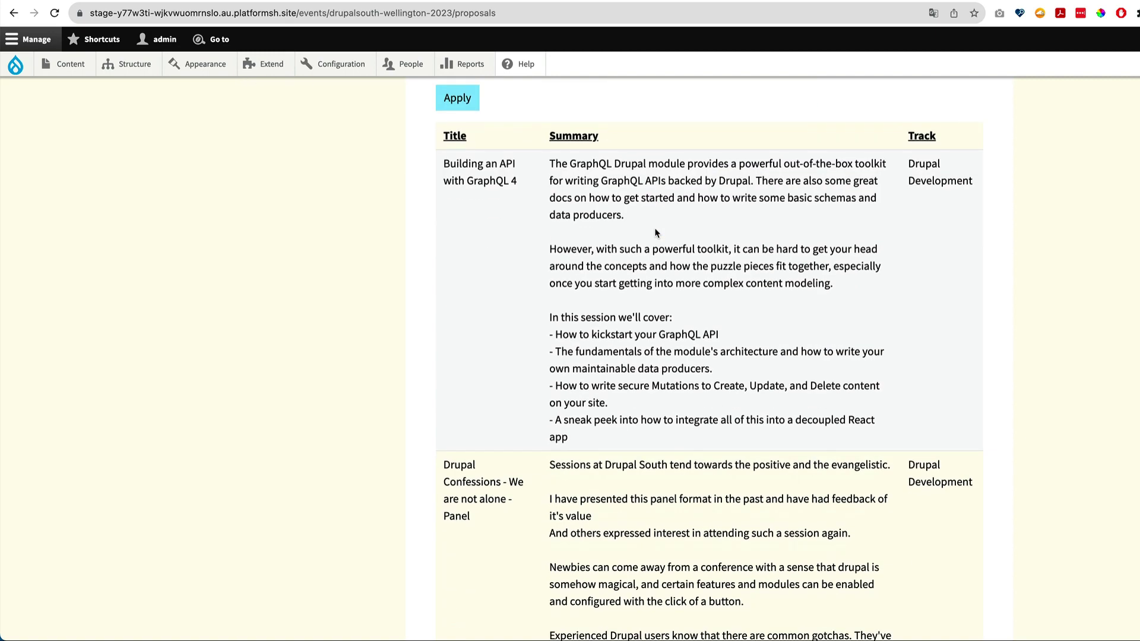
{"action": "scroll", "coordinate": [657, 233], "scroll_direction": "up", "scroll_amount": 7}
{"action": "scroll", "coordinate": [657, 233], "scroll_direction": "up", "scroll_amount": 5}
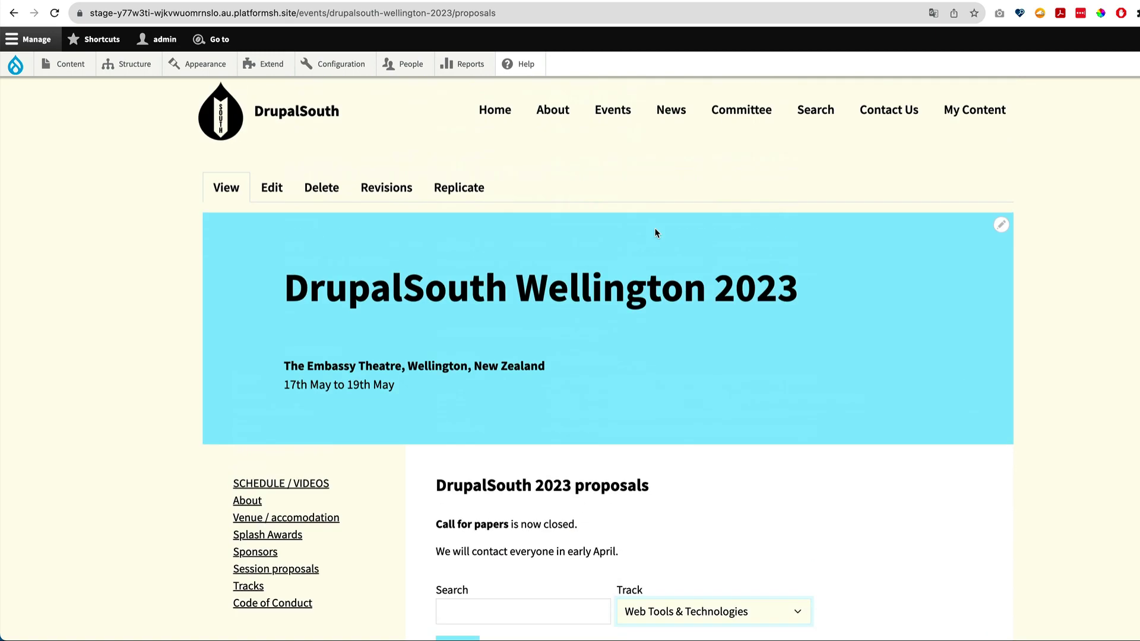
{"action": "scroll", "coordinate": [656, 233], "scroll_direction": "down", "scroll_amount": 2}
{"action": "right_click", "coordinate": [653, 407]}
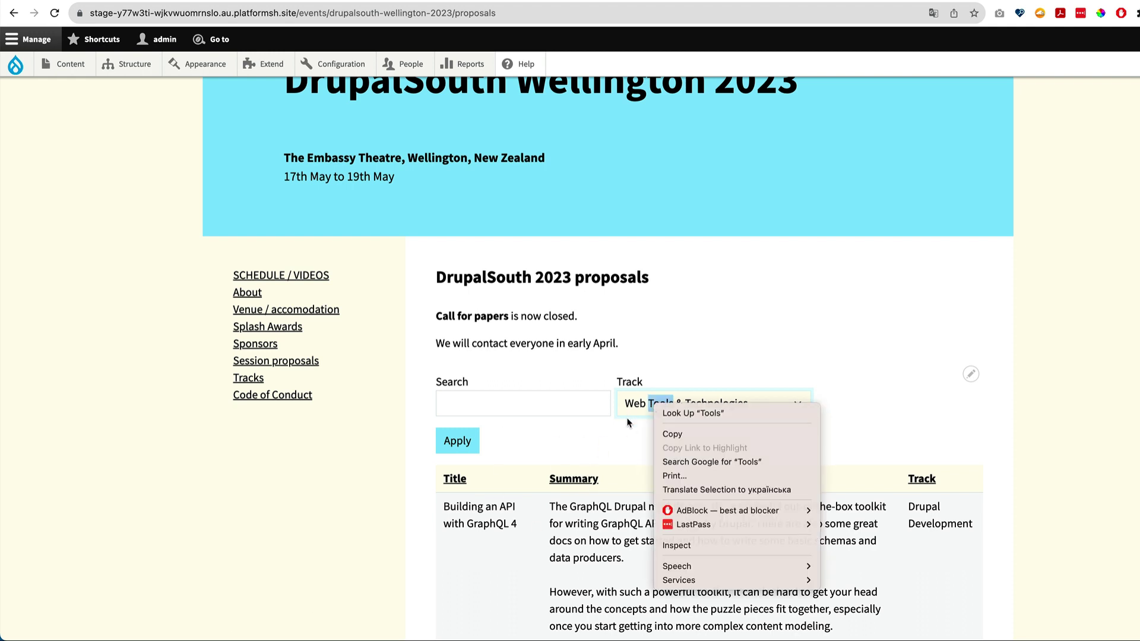
{"action": "left_click", "coordinate": [629, 418]}
{"action": "left_click", "coordinate": [638, 408]}
{"action": "left_click", "coordinate": [639, 409]}
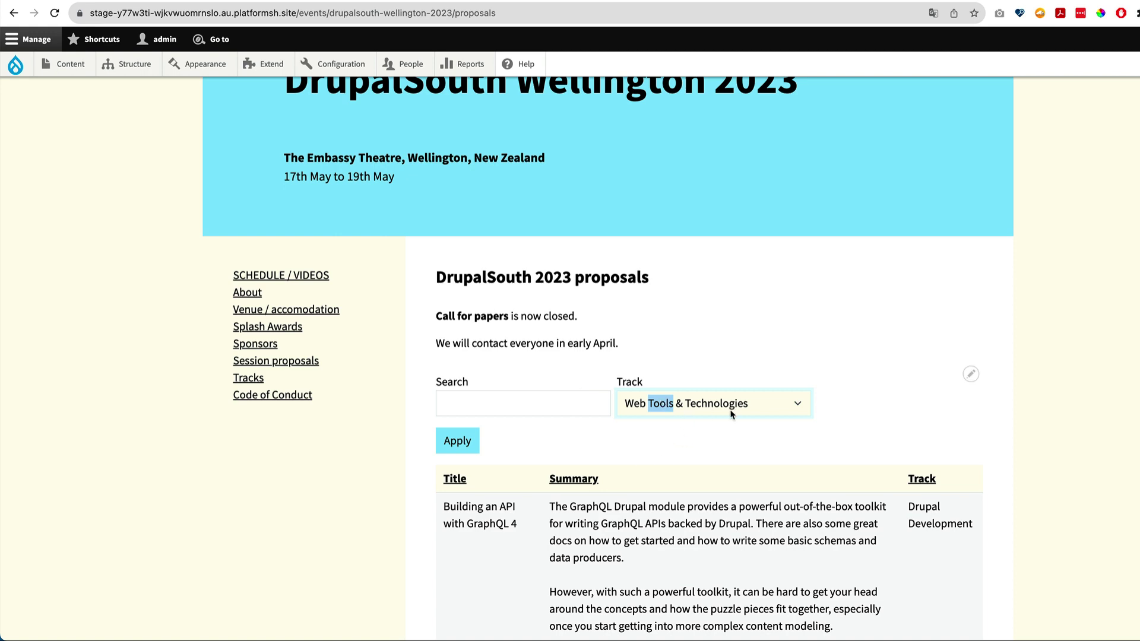
{"action": "left_click", "coordinate": [968, 379]}
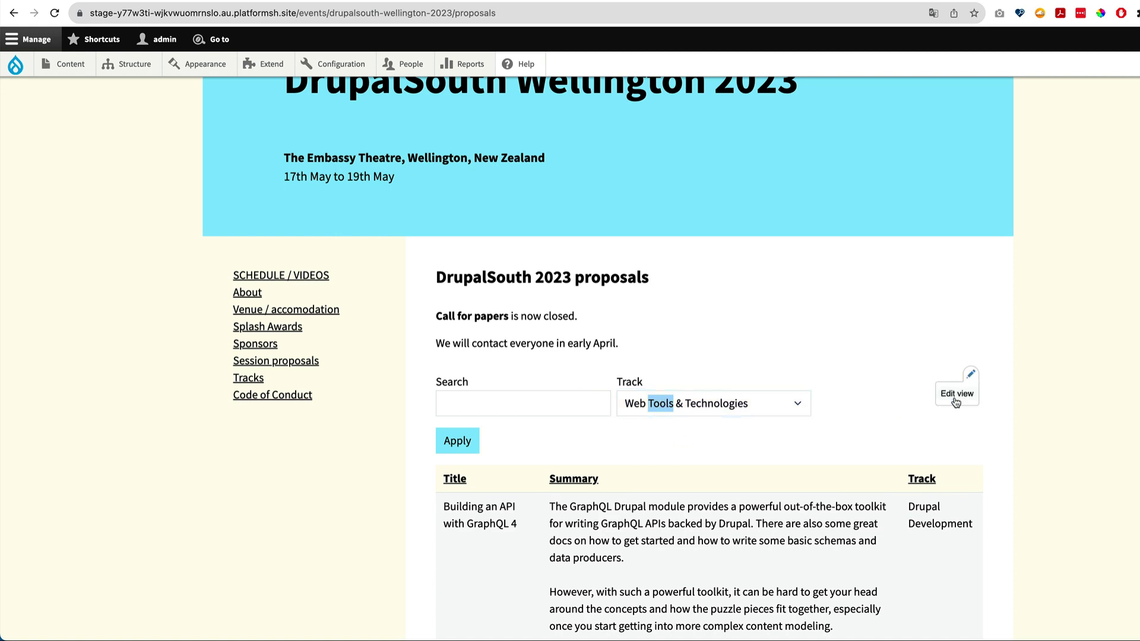
{"action": "left_click", "coordinate": [953, 396]}
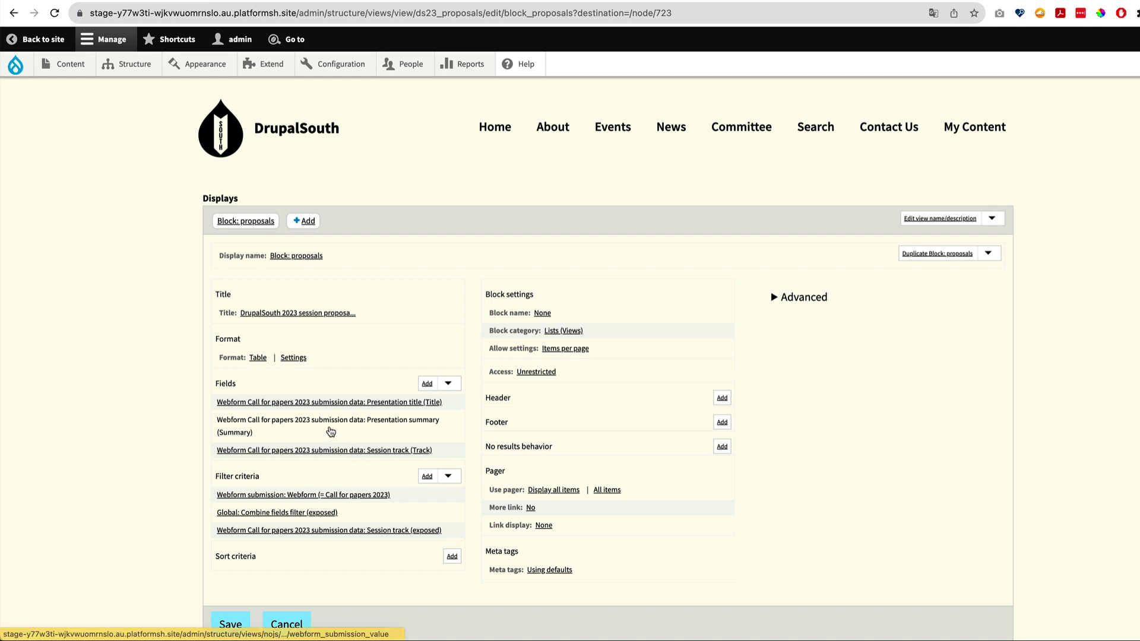
Return from the ds23_proposals view editor to the Wellington 2023 proposals page.
{"action": "left_click", "coordinate": [10, 14]}
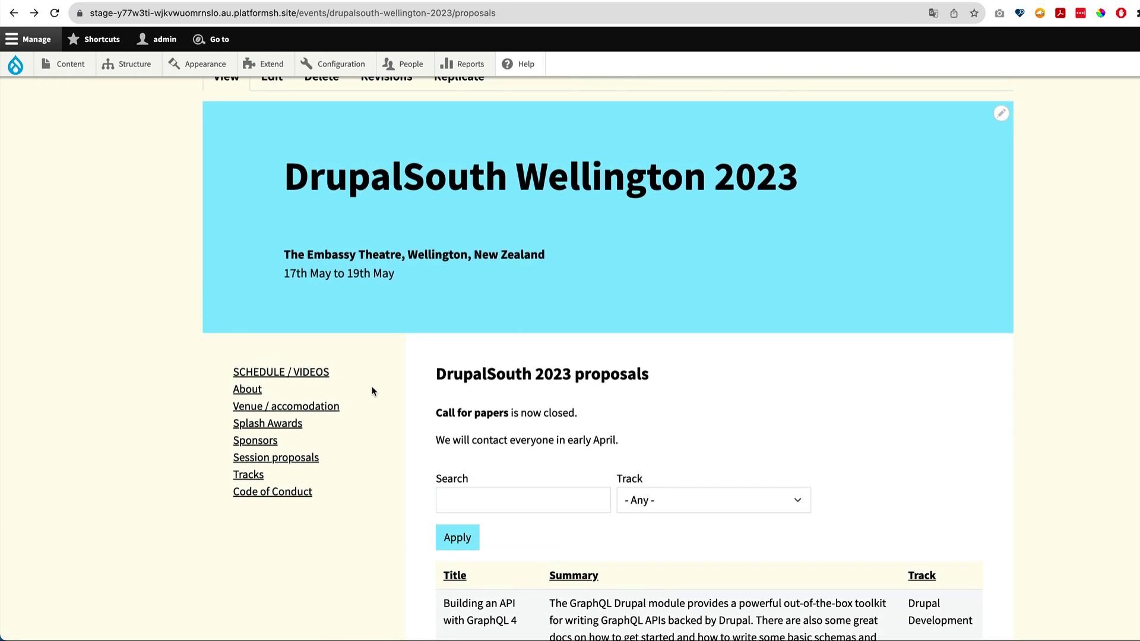
Open the Wellington 2023 schedule and select the Registration / Tea & Coffee row text.
{"action": "left_click", "coordinate": [277, 372]}
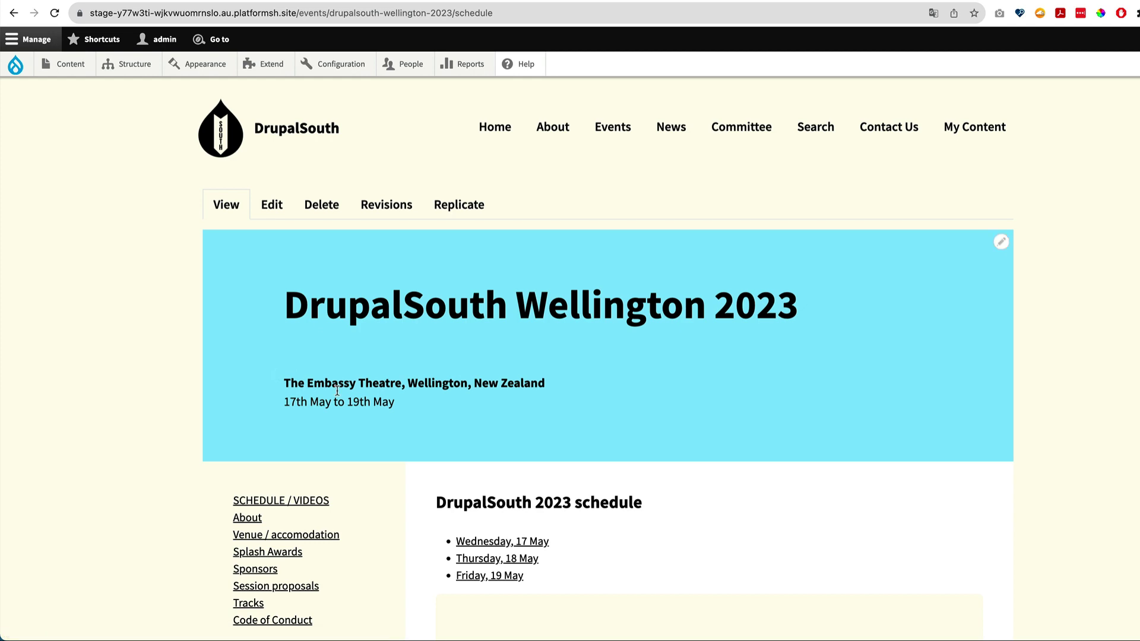
{"action": "scroll", "coordinate": [375, 419], "scroll_direction": "down", "scroll_amount": 14}
{"action": "scroll", "coordinate": [487, 424], "scroll_direction": "down", "scroll_amount": 2}
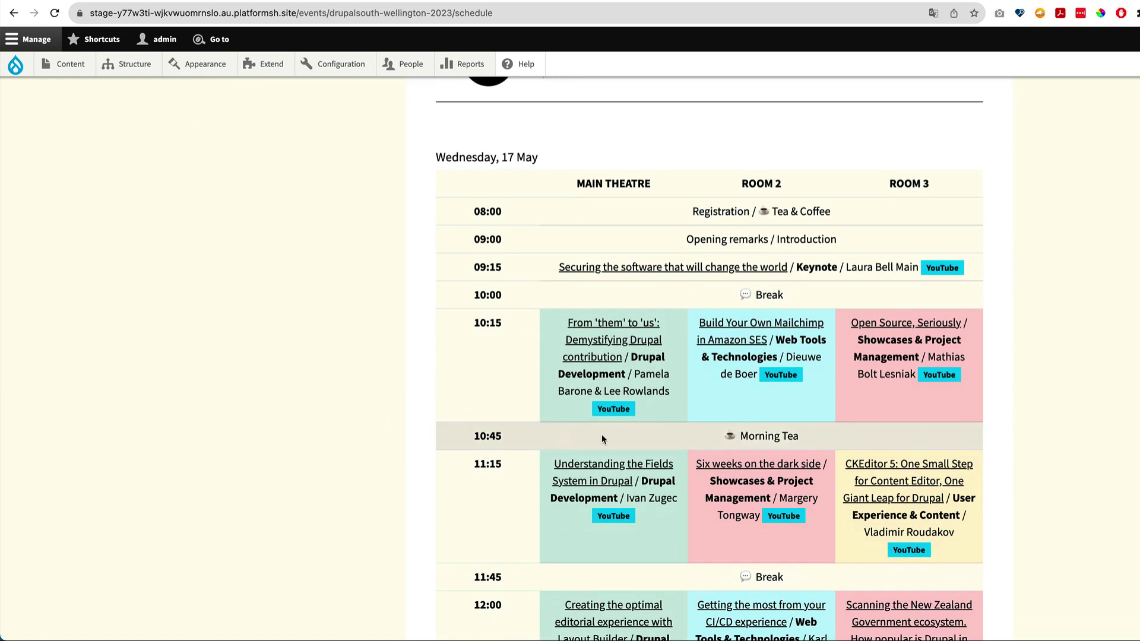
{"action": "scroll", "coordinate": [656, 348], "scroll_direction": "down", "scroll_amount": 2}
{"action": "scroll", "coordinate": [655, 348], "scroll_direction": "down", "scroll_amount": 1}
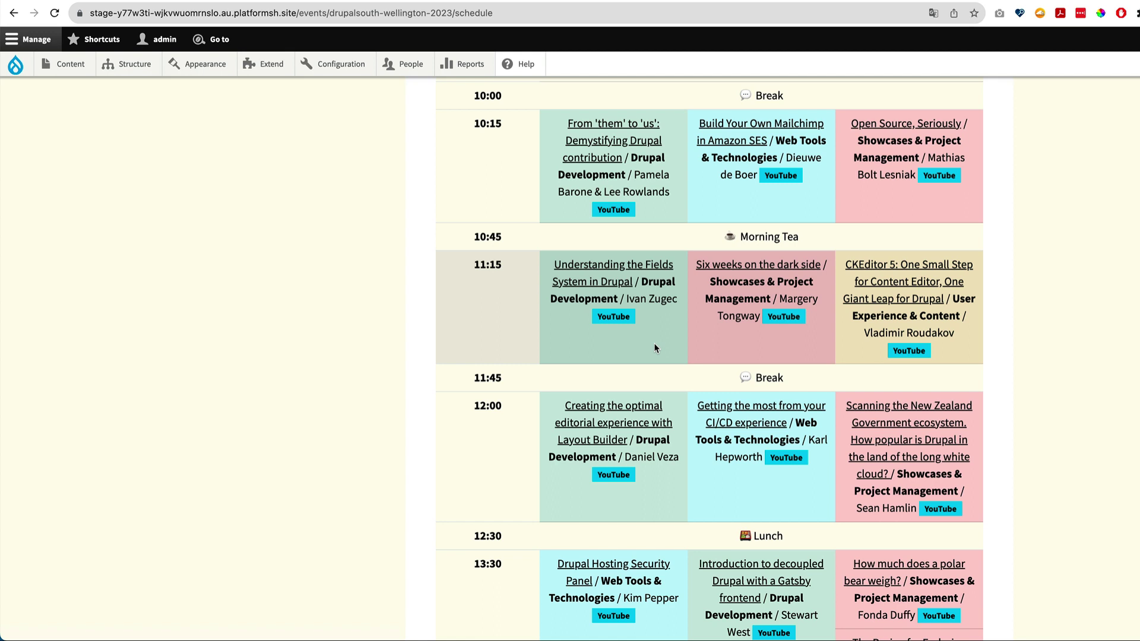
{"action": "scroll", "coordinate": [863, 317], "scroll_direction": "up", "scroll_amount": 2}
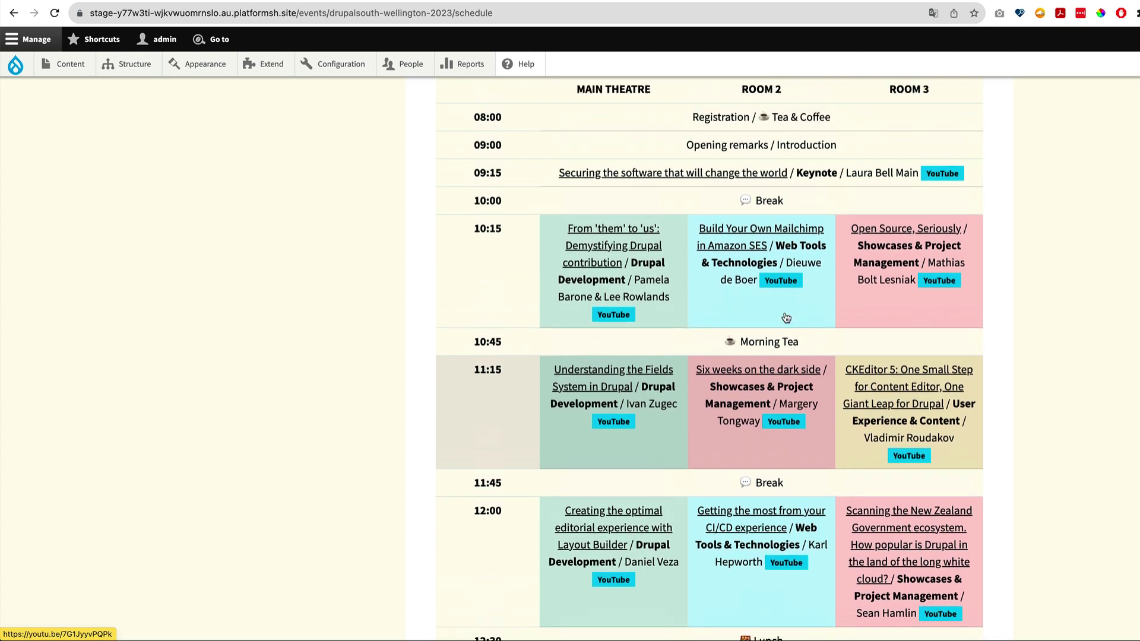
{"action": "scroll", "coordinate": [688, 237], "scroll_direction": "up", "scroll_amount": 2}
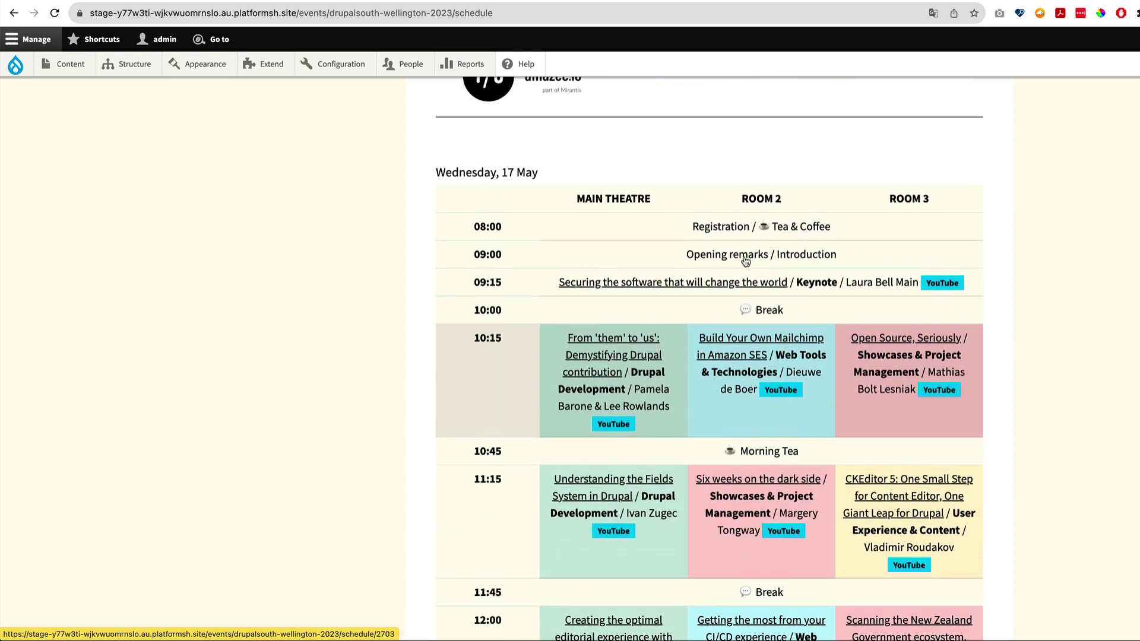
{"action": "left_click_drag", "start_coordinate": [685, 235], "coordinate": [807, 241]}
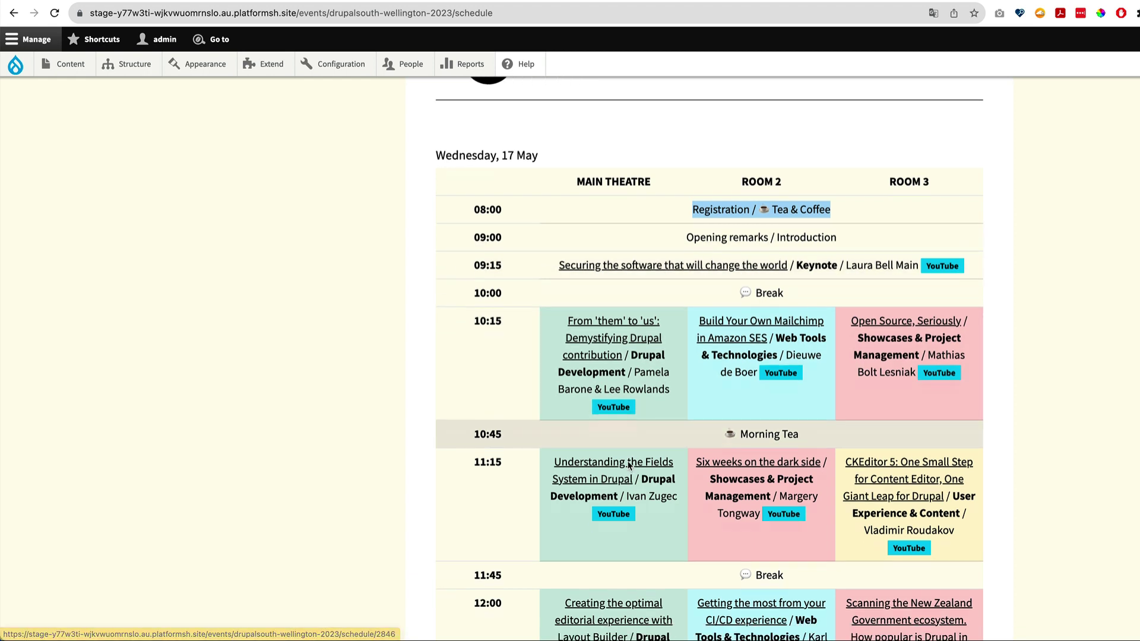
Browse the schedule and select the 10:15 Main Theatre session text.
{"action": "scroll", "coordinate": [603, 276], "scroll_direction": "down", "scroll_amount": 1}
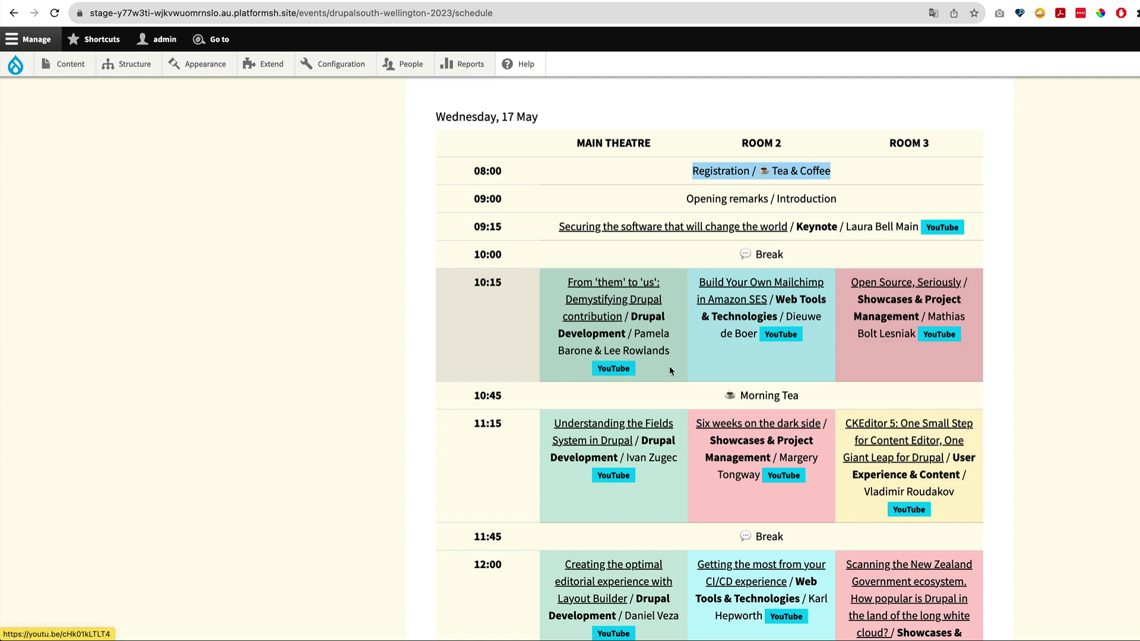
{"action": "scroll", "coordinate": [670, 371], "scroll_direction": "down", "scroll_amount": 14}
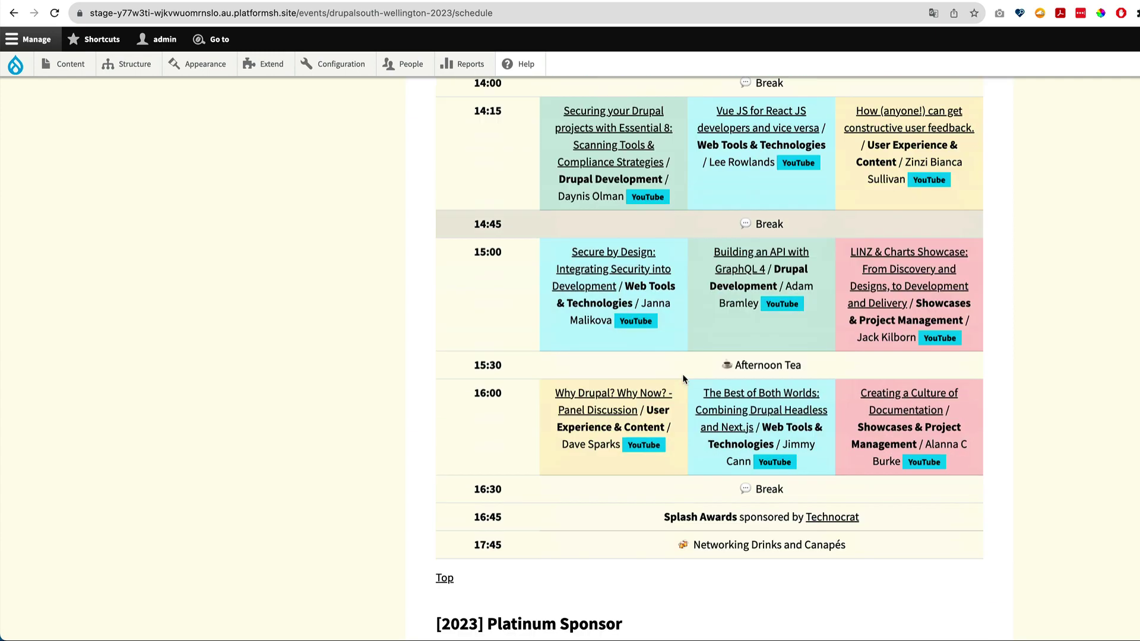
{"action": "scroll", "coordinate": [682, 378], "scroll_direction": "down", "scroll_amount": 20}
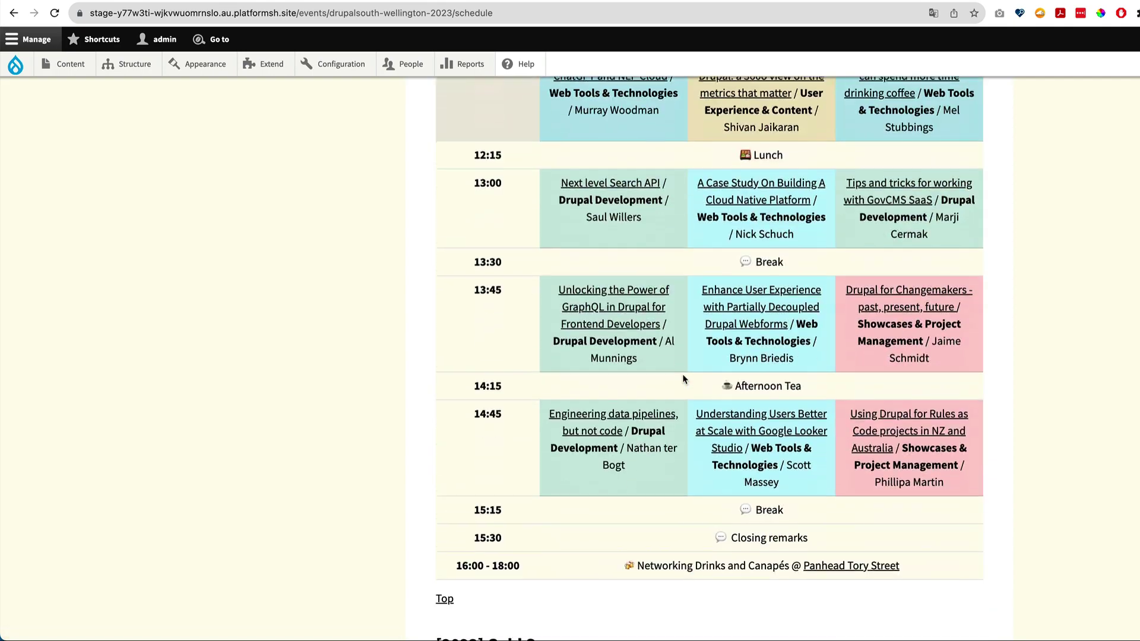
{"action": "scroll", "coordinate": [682, 378], "scroll_direction": "up", "scroll_amount": 20}
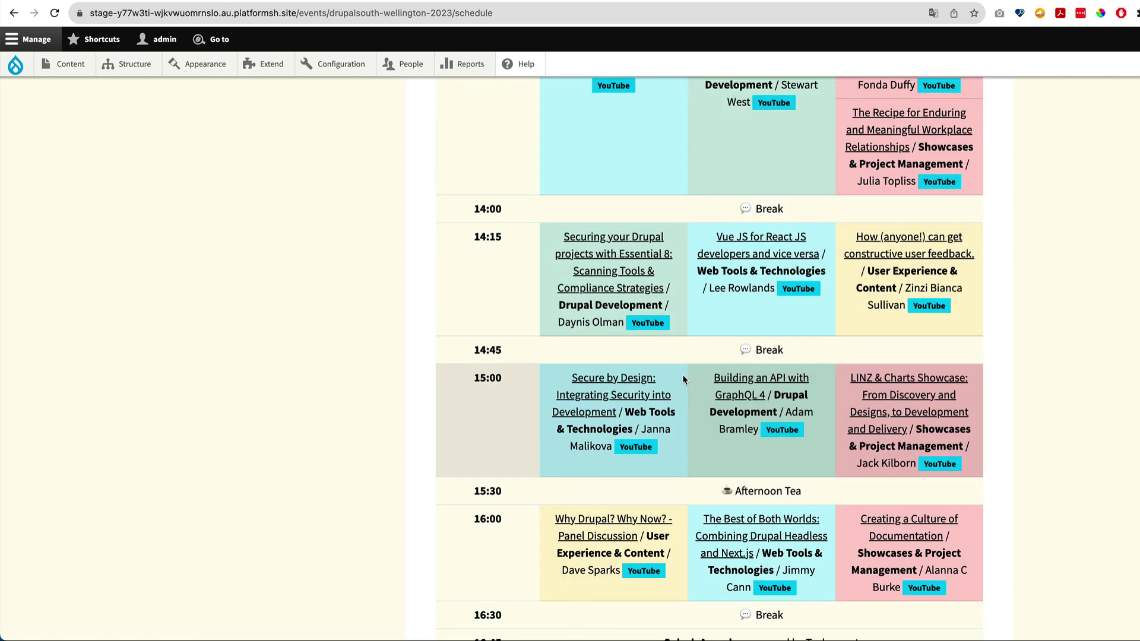
{"action": "scroll", "coordinate": [682, 378], "scroll_direction": "up", "scroll_amount": 12}
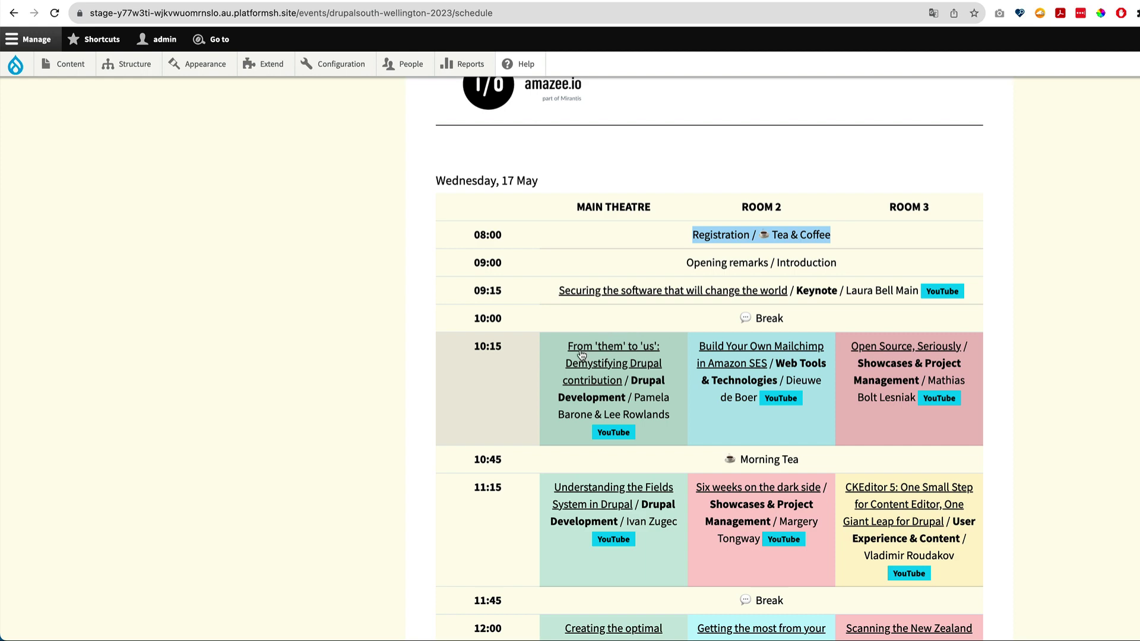
{"action": "left_click_drag", "start_coordinate": [558, 346], "coordinate": [664, 411]}
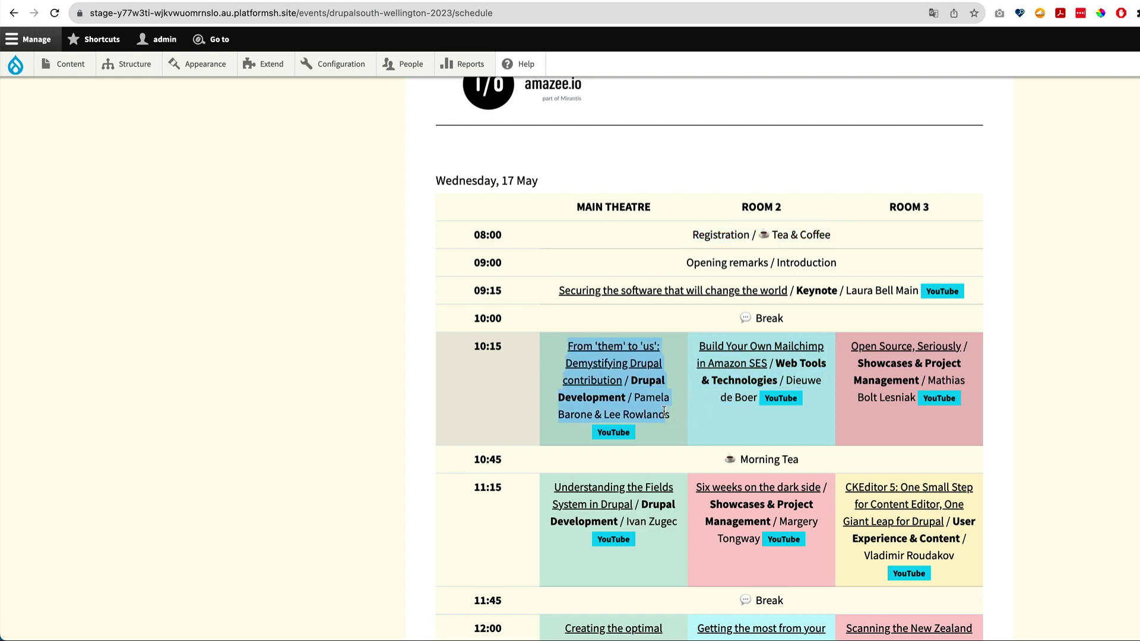
{"action": "scroll", "coordinate": [672, 410], "scroll_direction": "up", "scroll_amount": 11}
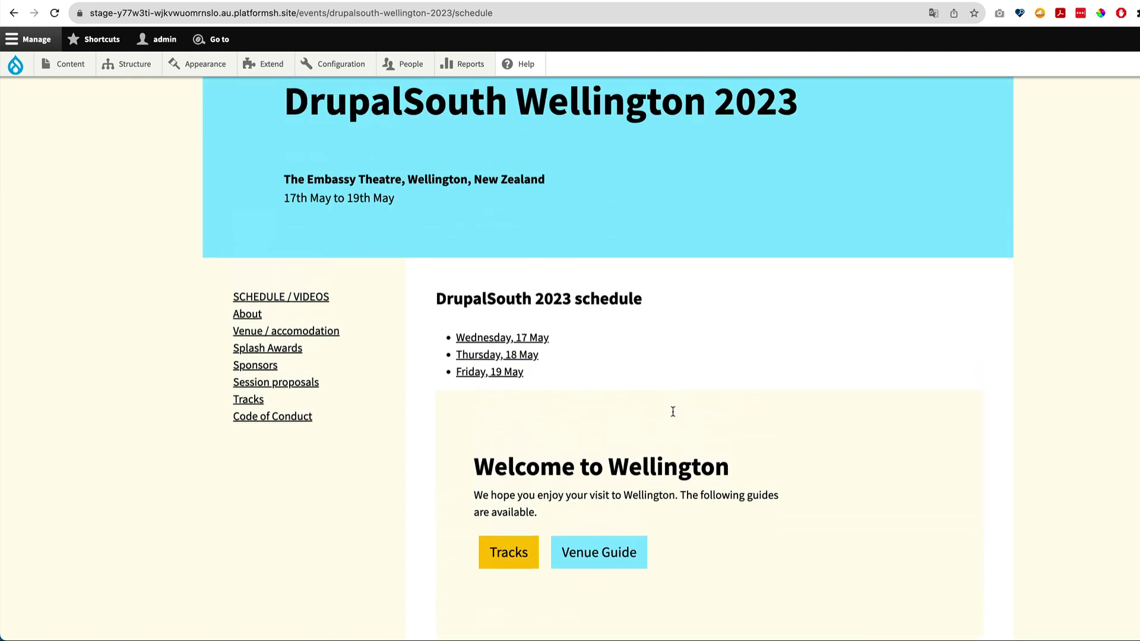
Find the Sessions HTML export view in Structure > Views by searching 'sche' and open its editor.
{"action": "mouse_move", "coordinate": [125, 63]}
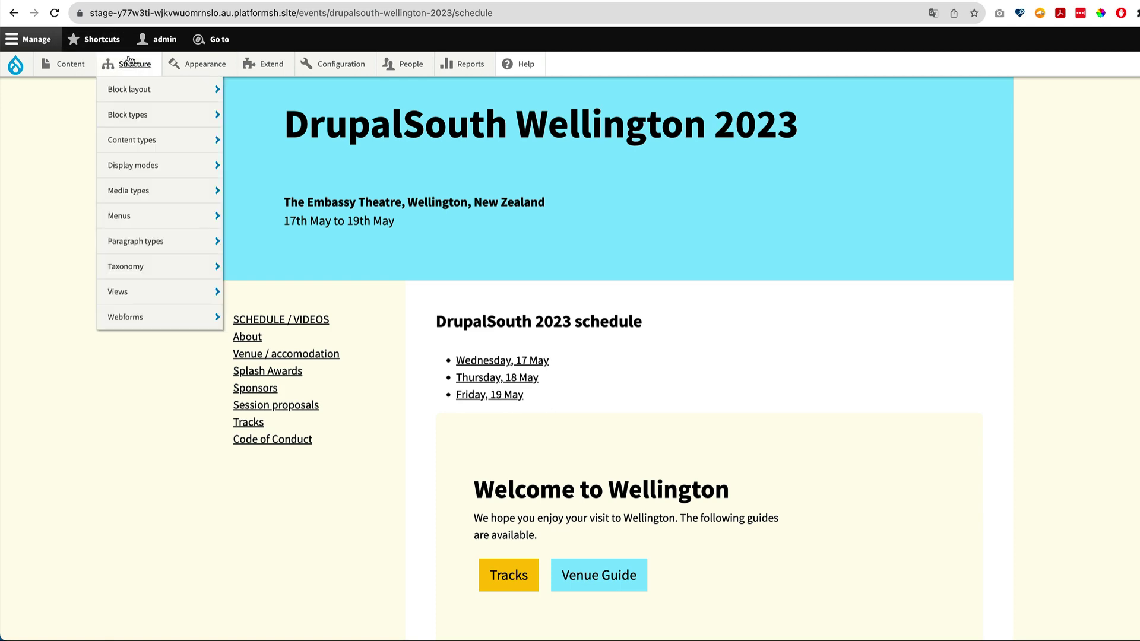
{"action": "left_click", "coordinate": [122, 296]}
{"action": "scroll", "coordinate": [171, 403], "scroll_direction": "down", "scroll_amount": 1}
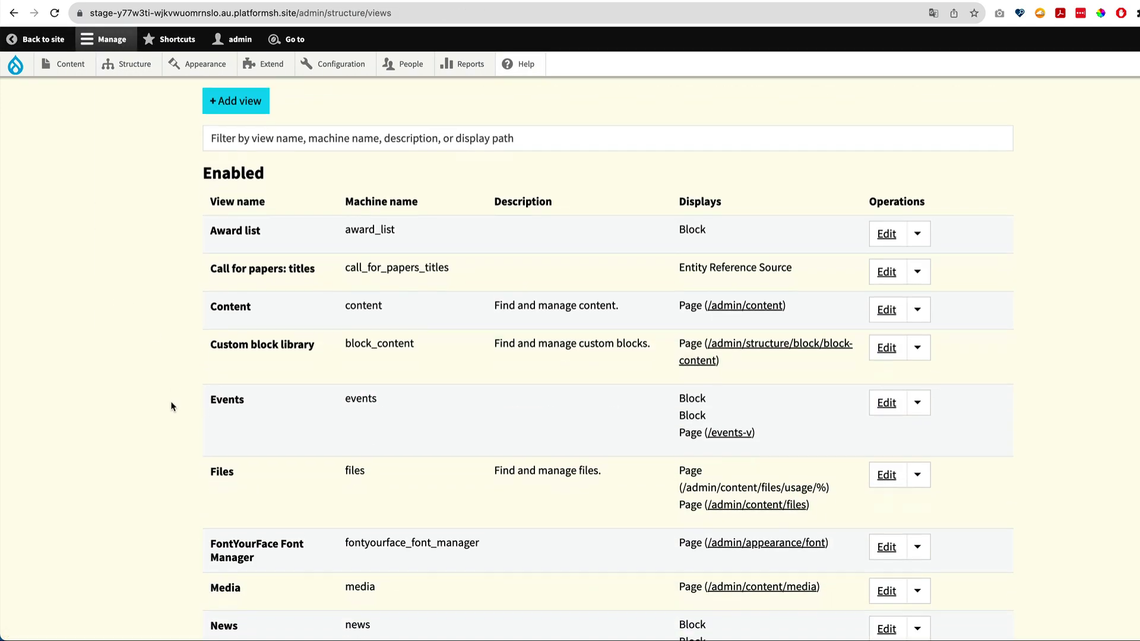
{"action": "key", "text": "super+f"}
{"action": "type", "text": "sche"}
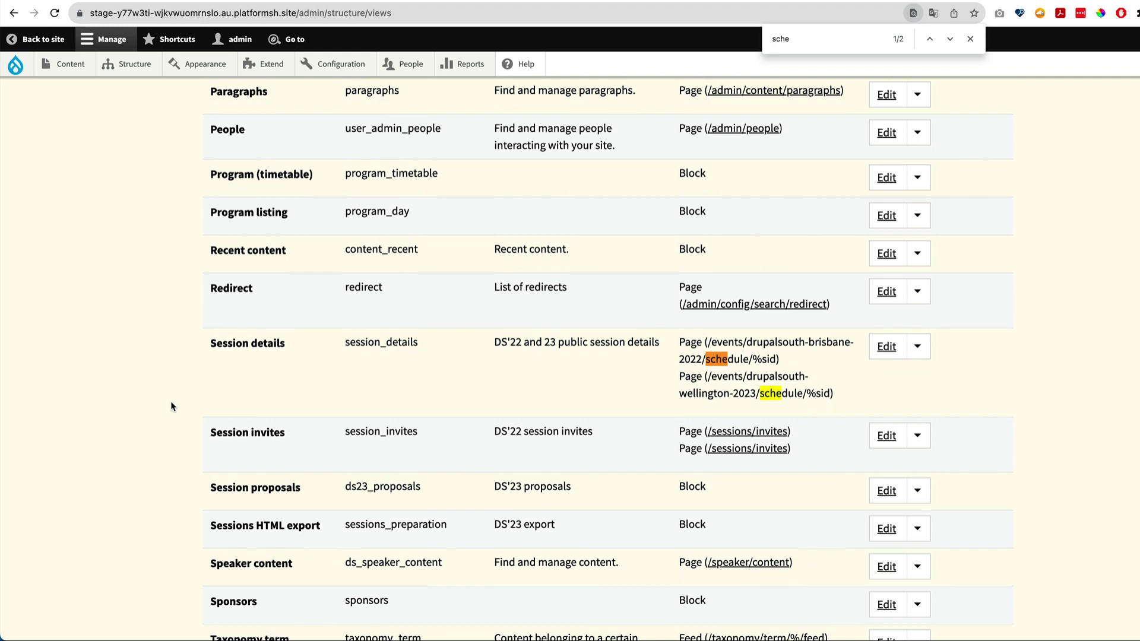
{"action": "scroll", "coordinate": [204, 449], "scroll_direction": "down", "scroll_amount": 2}
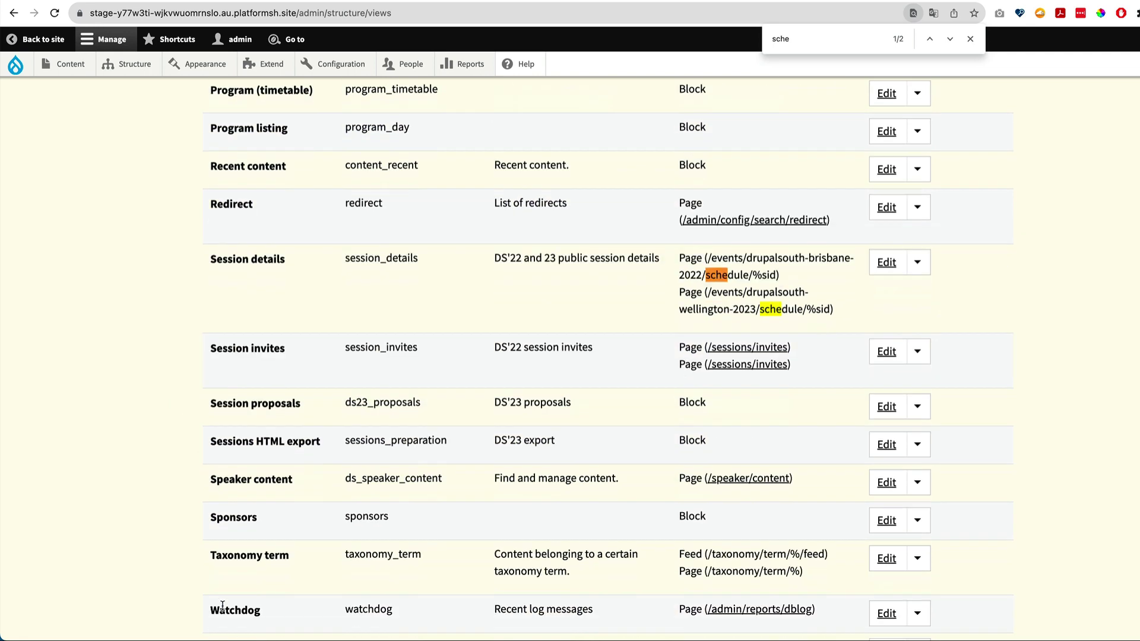
{"action": "double_click", "coordinate": [267, 422]}
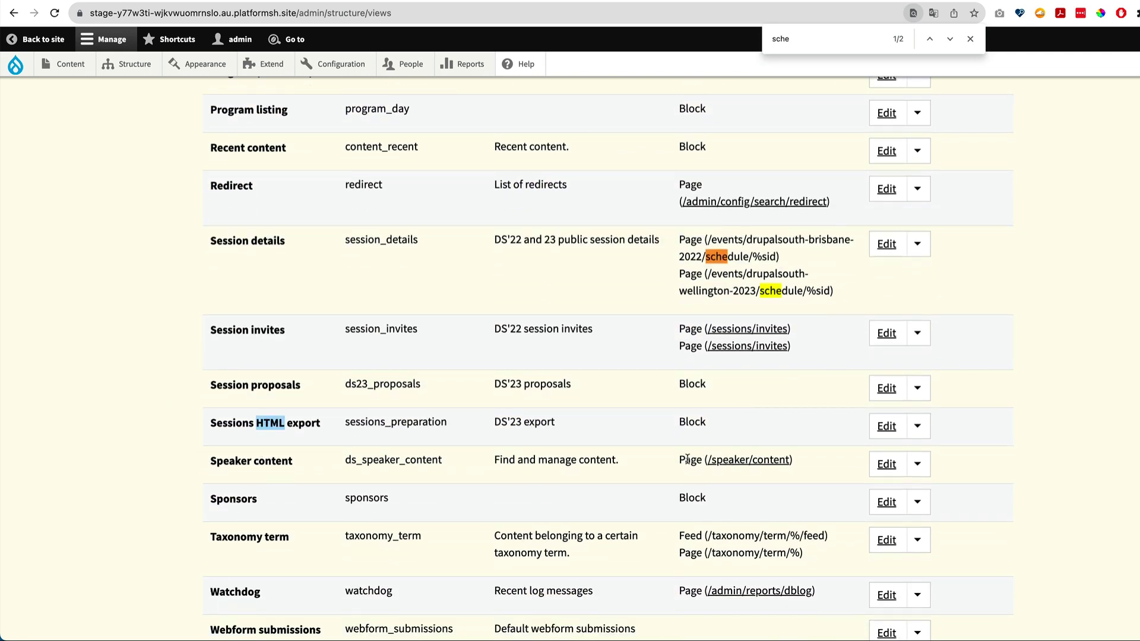
{"action": "left_click", "coordinate": [884, 427]}
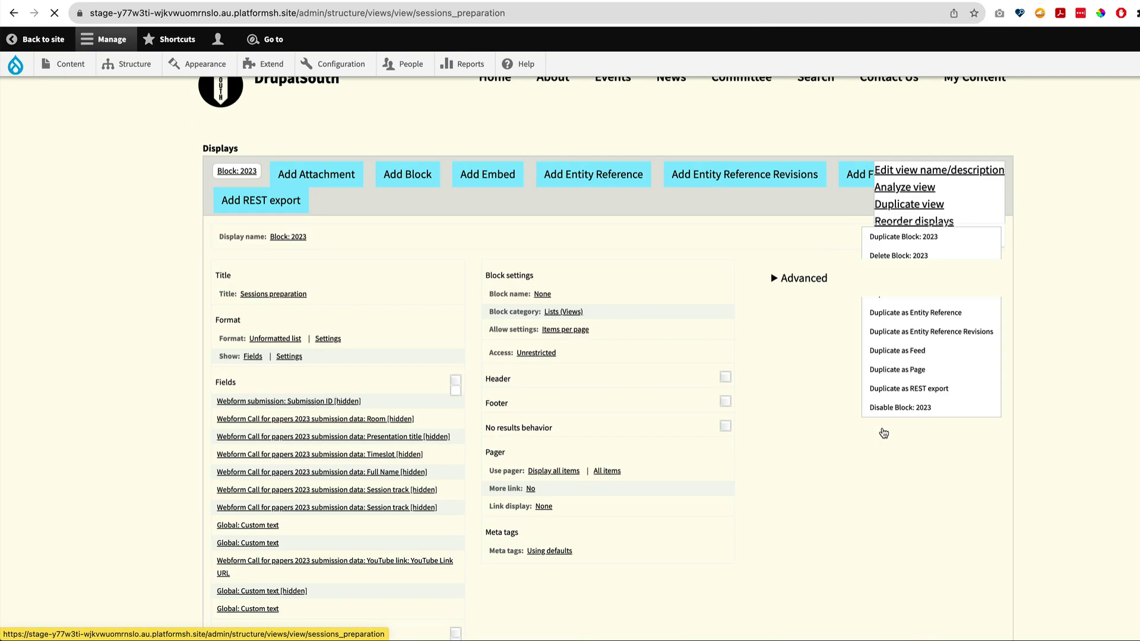
{"action": "scroll", "coordinate": [157, 501], "scroll_direction": "down", "scroll_amount": 5}
{"action": "scroll", "coordinate": [104, 525], "scroll_direction": "up", "scroll_amount": 2}
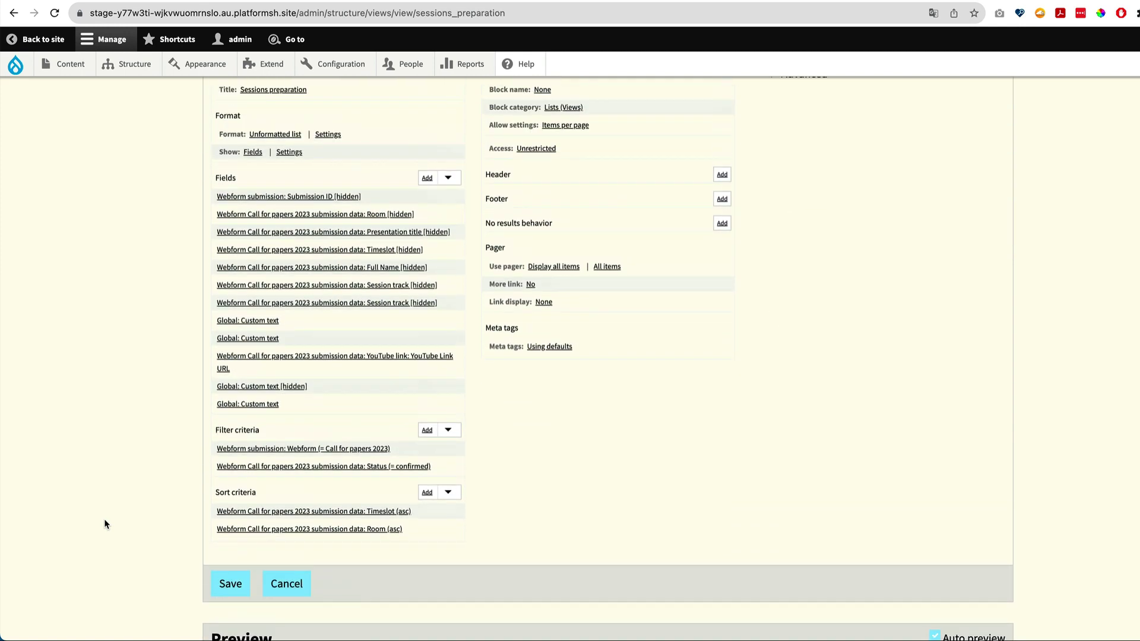
{"action": "scroll", "coordinate": [224, 418], "scroll_direction": "down", "scroll_amount": 12}
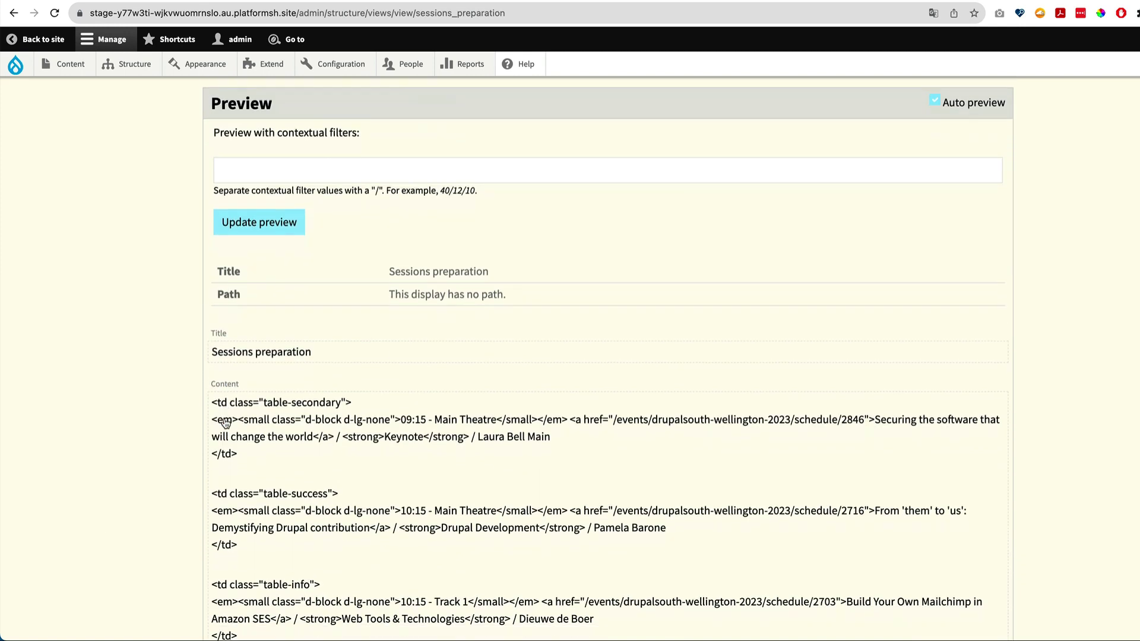
{"action": "left_click_drag", "start_coordinate": [273, 368], "coordinate": [222, 212]}
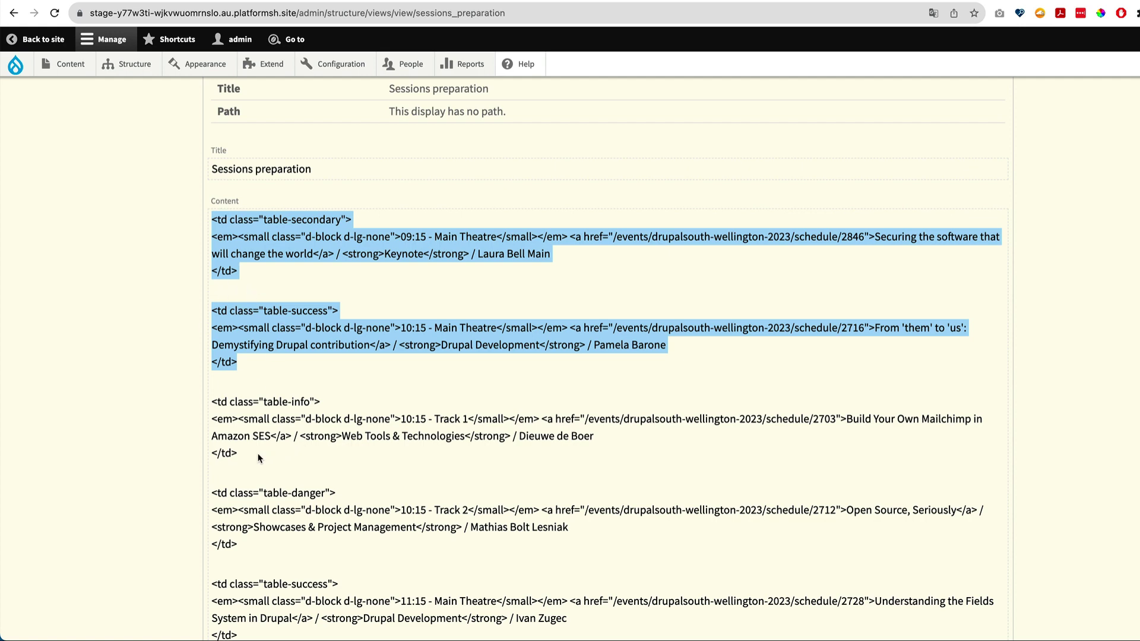
{"action": "left_click_drag", "start_coordinate": [260, 457], "coordinate": [205, 231]}
{"action": "scroll", "coordinate": [279, 309], "scroll_direction": "up", "scroll_amount": 10}
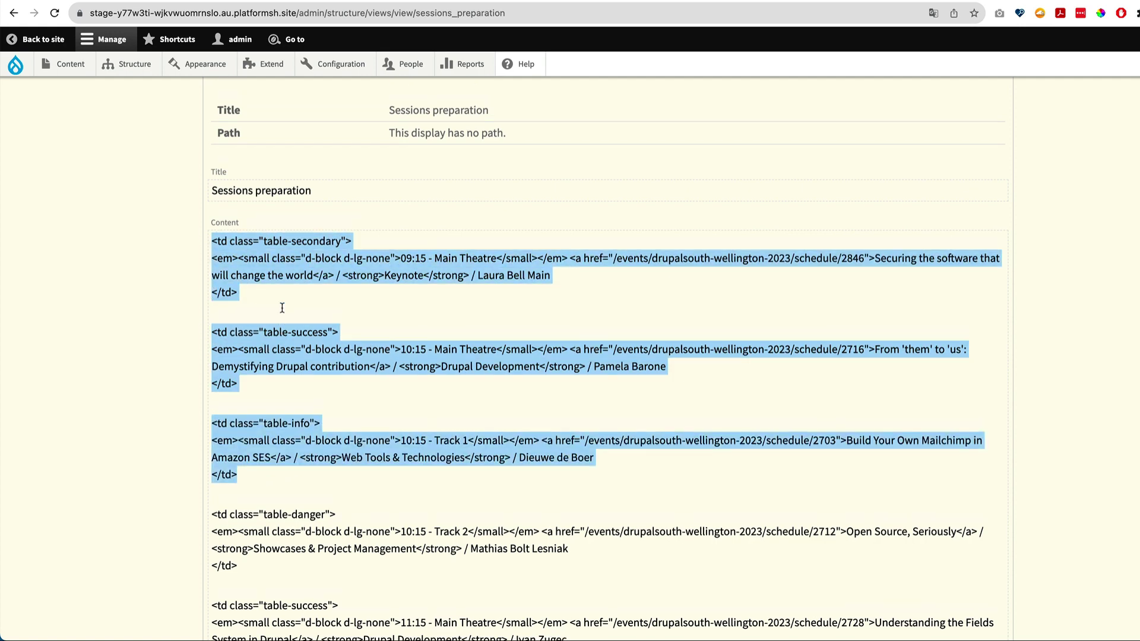
{"action": "scroll", "coordinate": [277, 433], "scroll_direction": "up", "scroll_amount": 3}
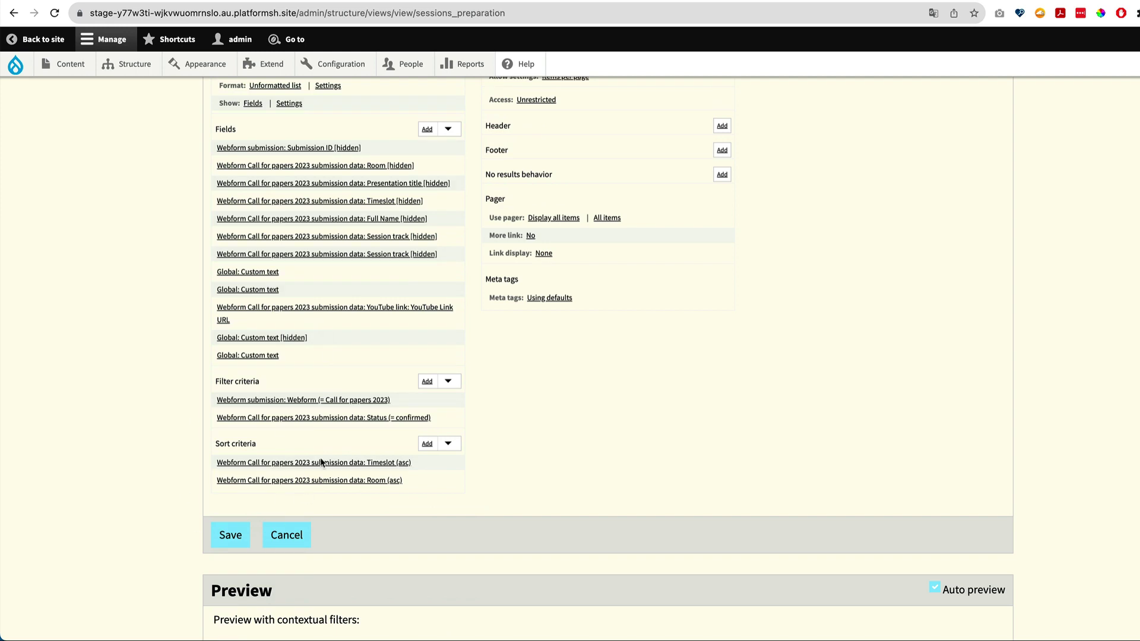
{"action": "scroll", "coordinate": [279, 482], "scroll_direction": "up", "scroll_amount": 2}
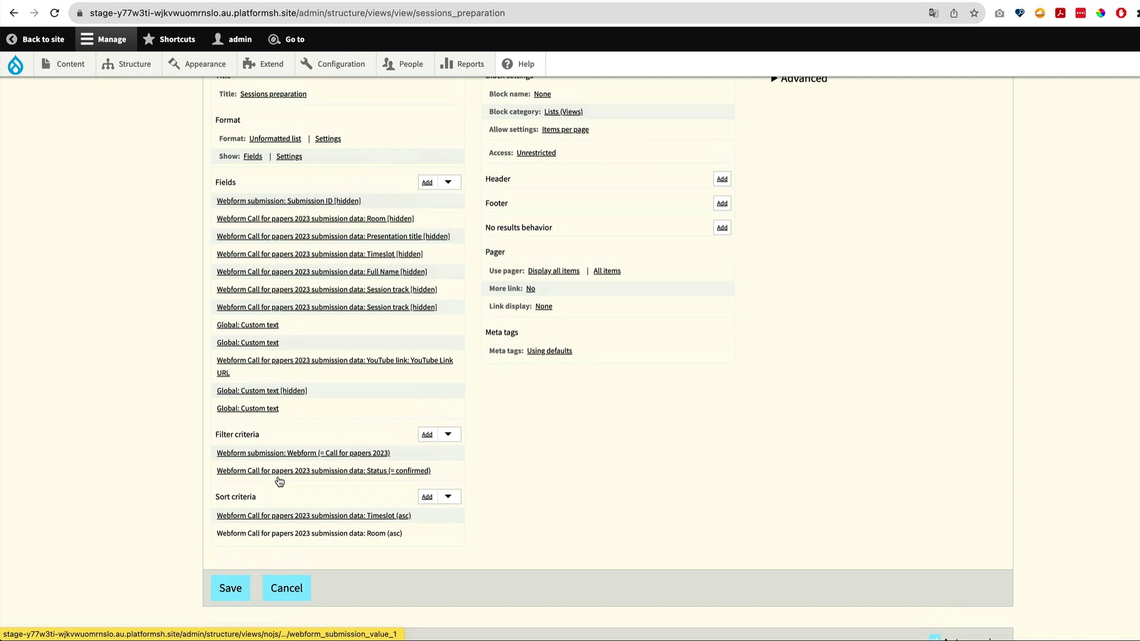
{"action": "scroll", "coordinate": [308, 445], "scroll_direction": "down", "scroll_amount": 15}
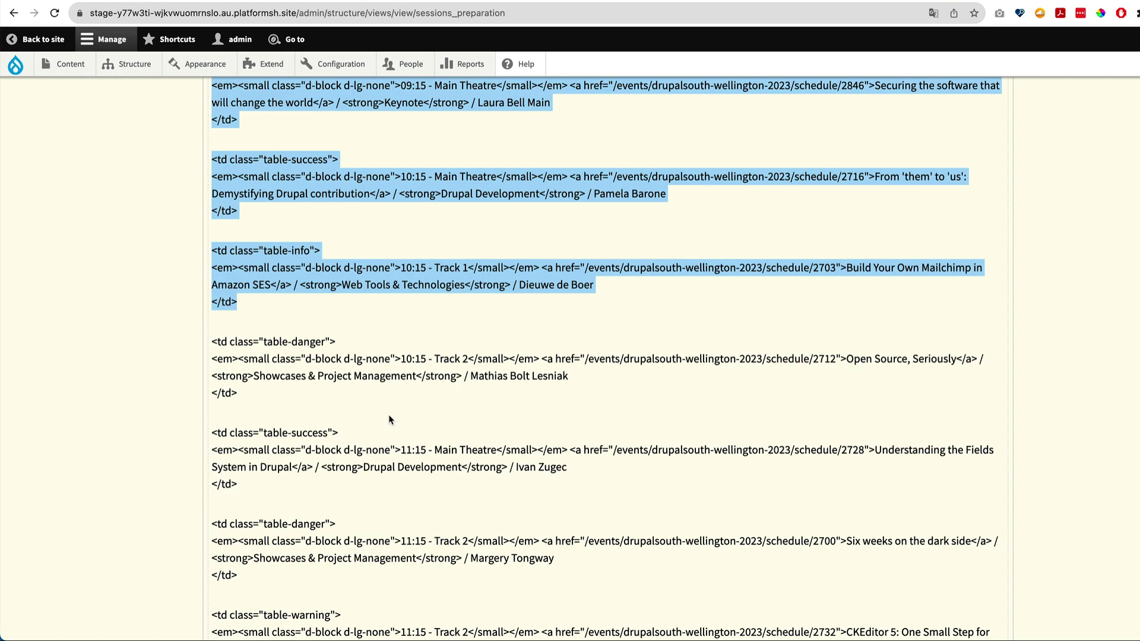
{"action": "scroll", "coordinate": [389, 419], "scroll_direction": "up", "scroll_amount": 20}
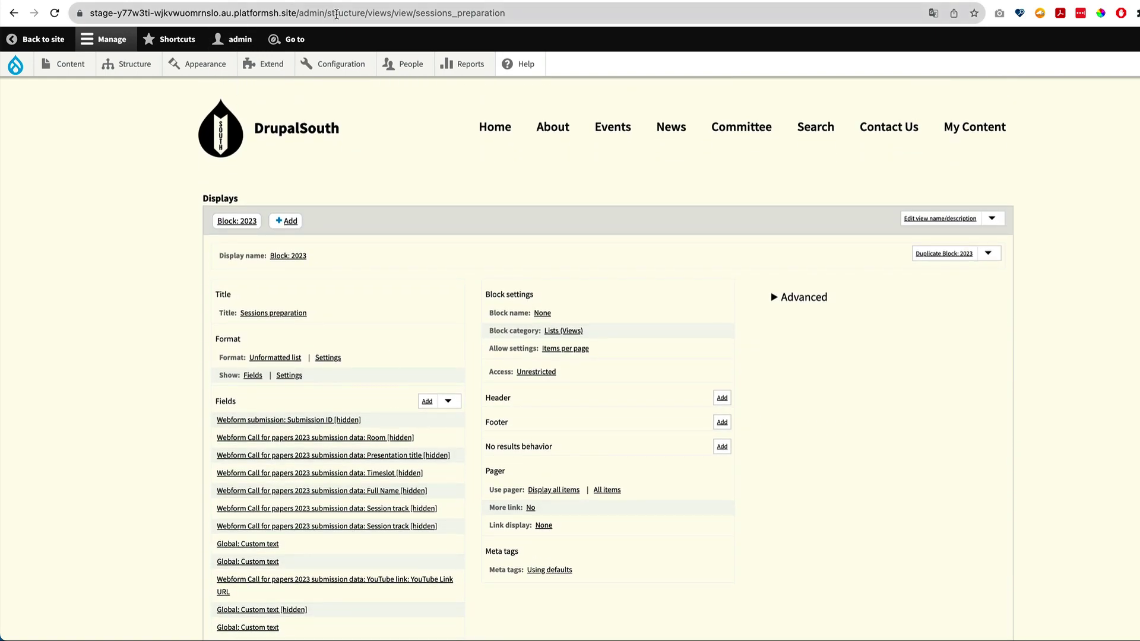
{"action": "scroll", "coordinate": [308, 268], "scroll_direction": "down", "scroll_amount": 4}
{"action": "scroll", "coordinate": [307, 305], "scroll_direction": "up", "scroll_amount": 2}
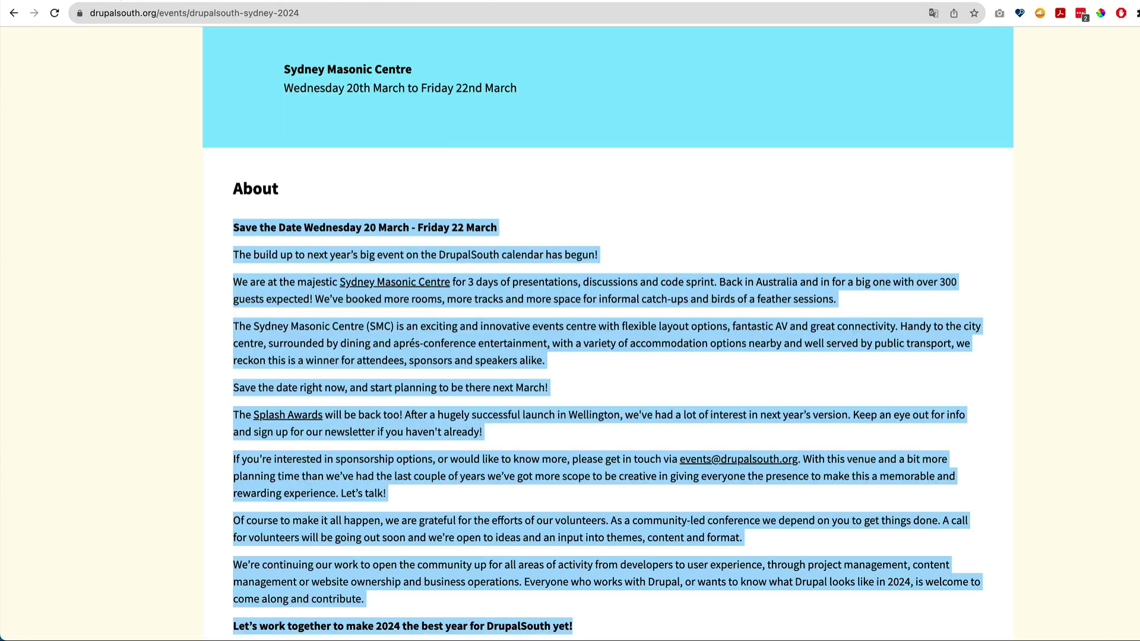
Return from the Sessions HTML export editor to the Views admin list.
{"action": "right_click", "coordinate": [256, 0]}
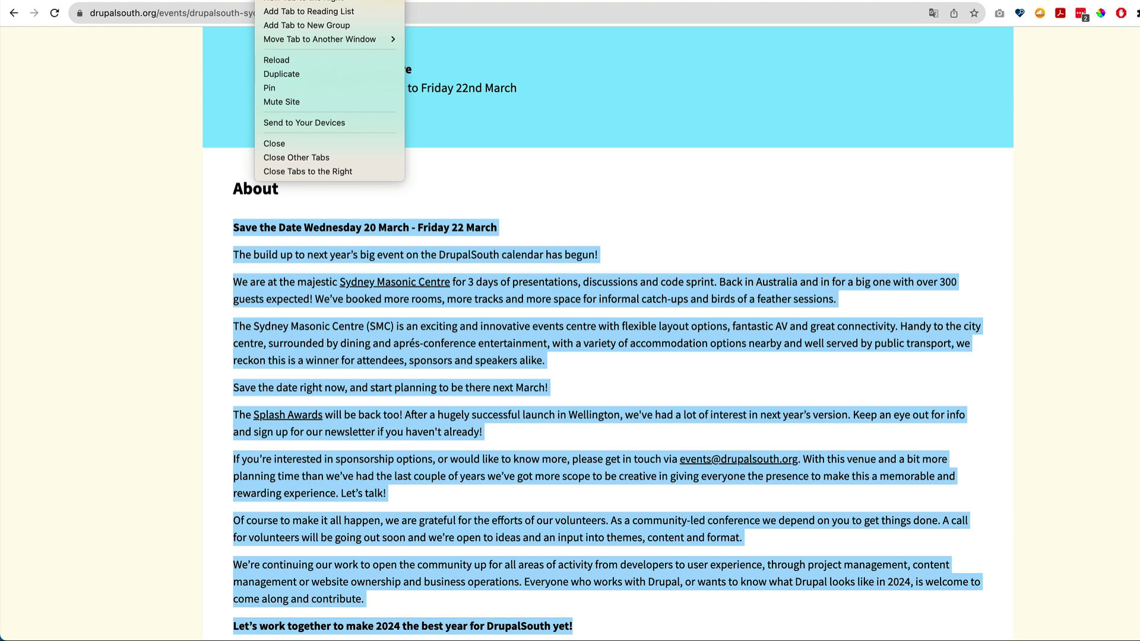
{"action": "key", "text": "Escape"}
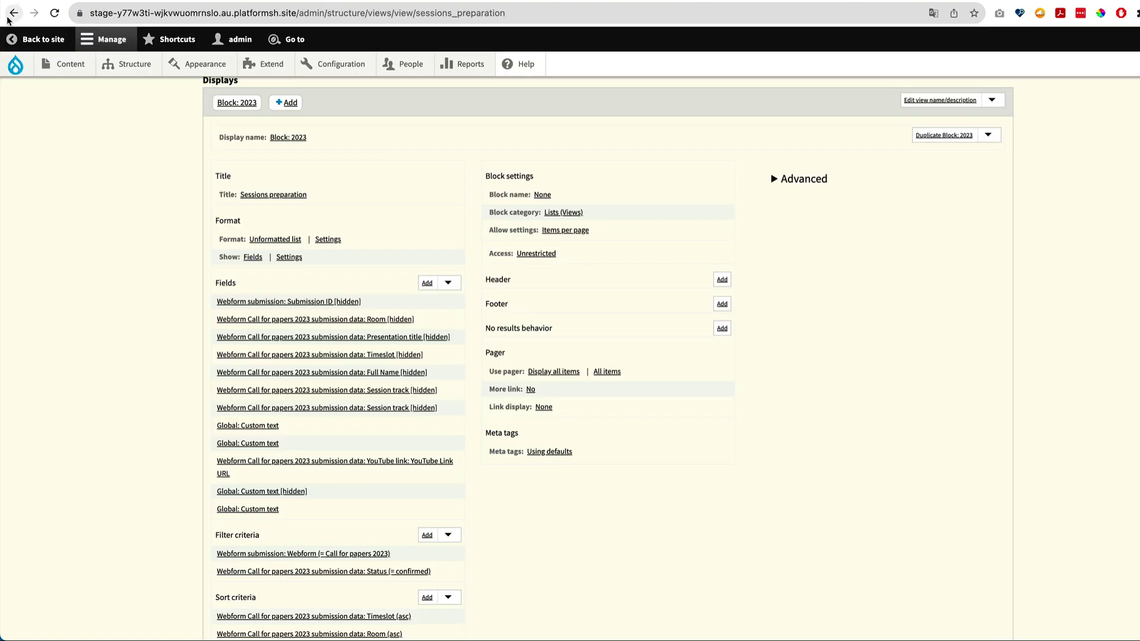
{"action": "left_click", "coordinate": [10, 16]}
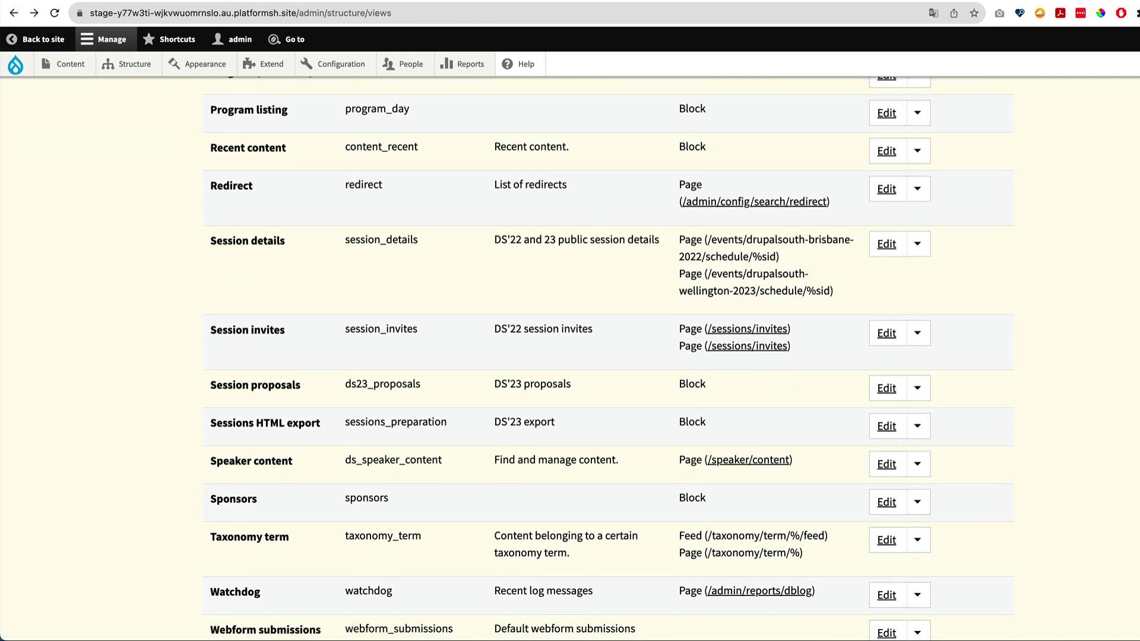
Go back to the Wellington 2023 schedule page and bring up the page context menu.
{"action": "left_click", "coordinate": [13, 13]}
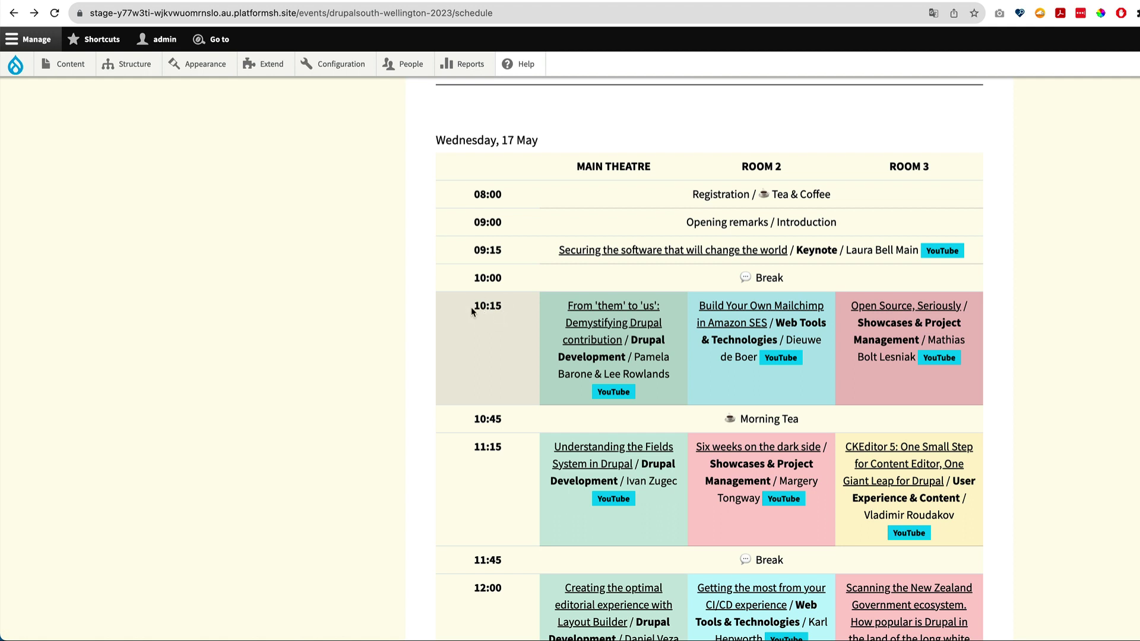
{"action": "right_click", "coordinate": [389, 290]}
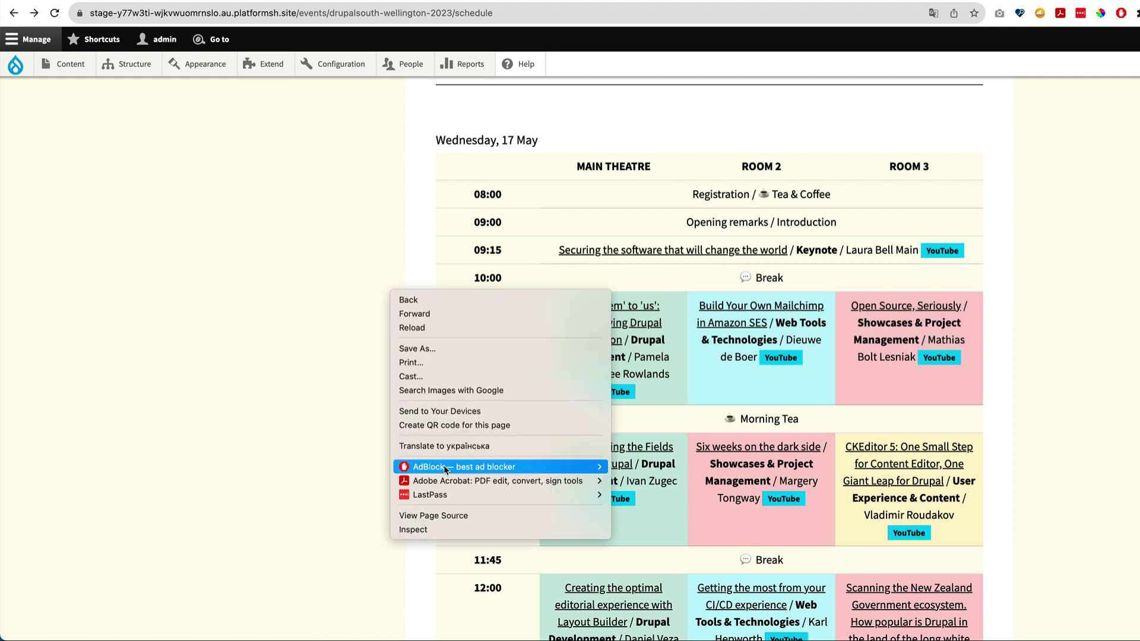
{"action": "mouse_move", "coordinate": [445, 502]}
{"action": "left_click", "coordinate": [441, 529]}
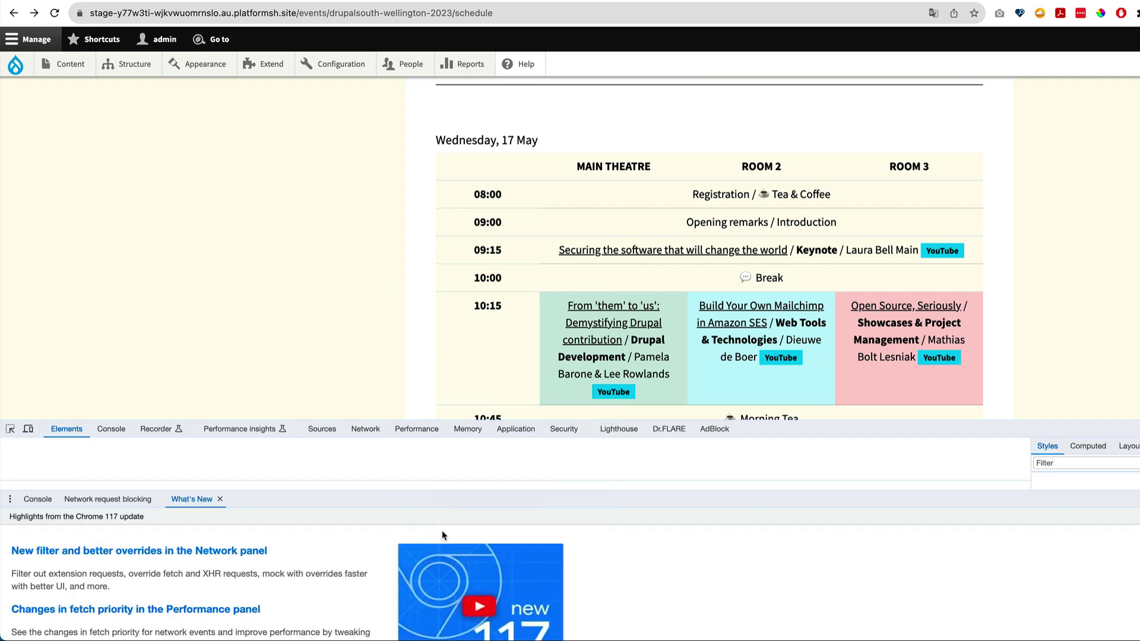
{"action": "left_click", "coordinate": [28, 429]}
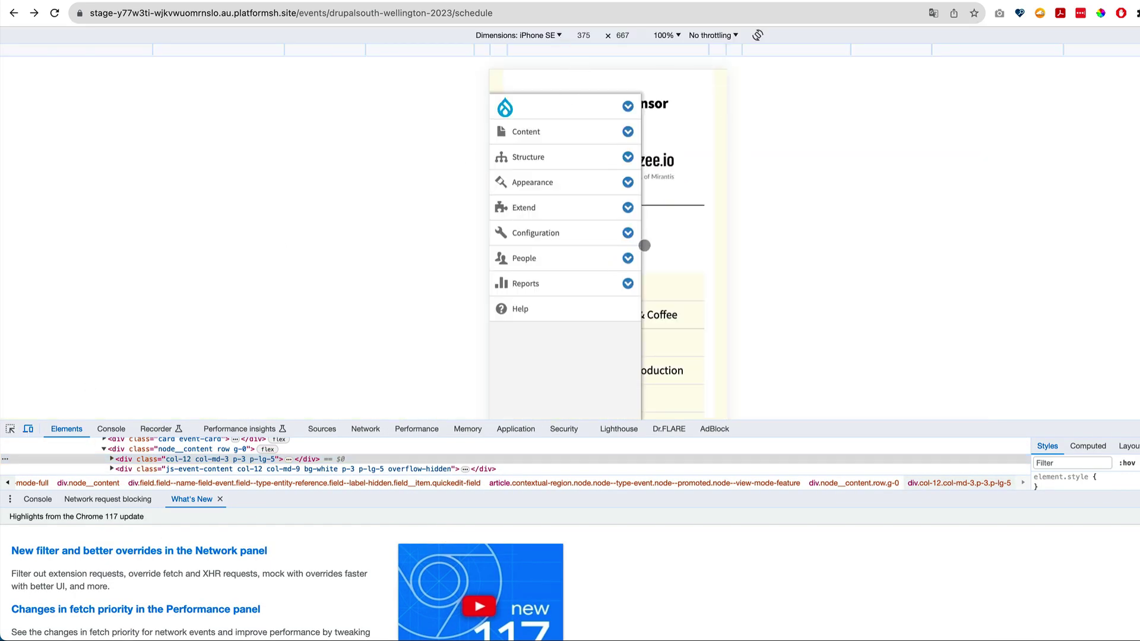
{"action": "scroll", "coordinate": [596, 394], "scroll_direction": "down", "scroll_amount": 3}
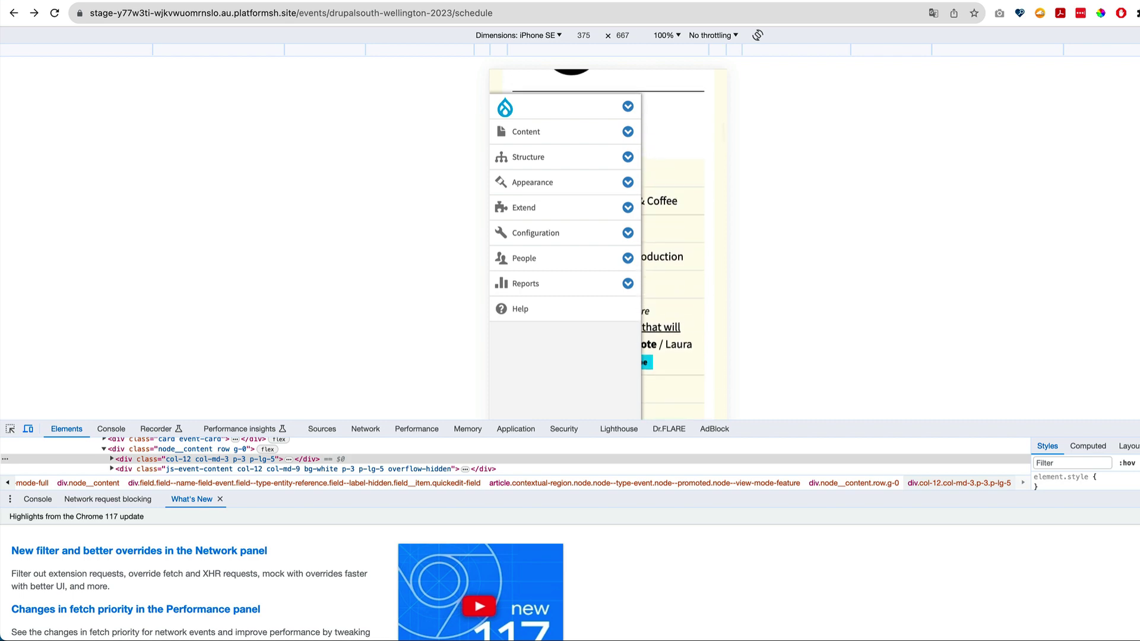
{"action": "left_click_drag", "start_coordinate": [1130, 423], "coordinate": [1131, 577]}
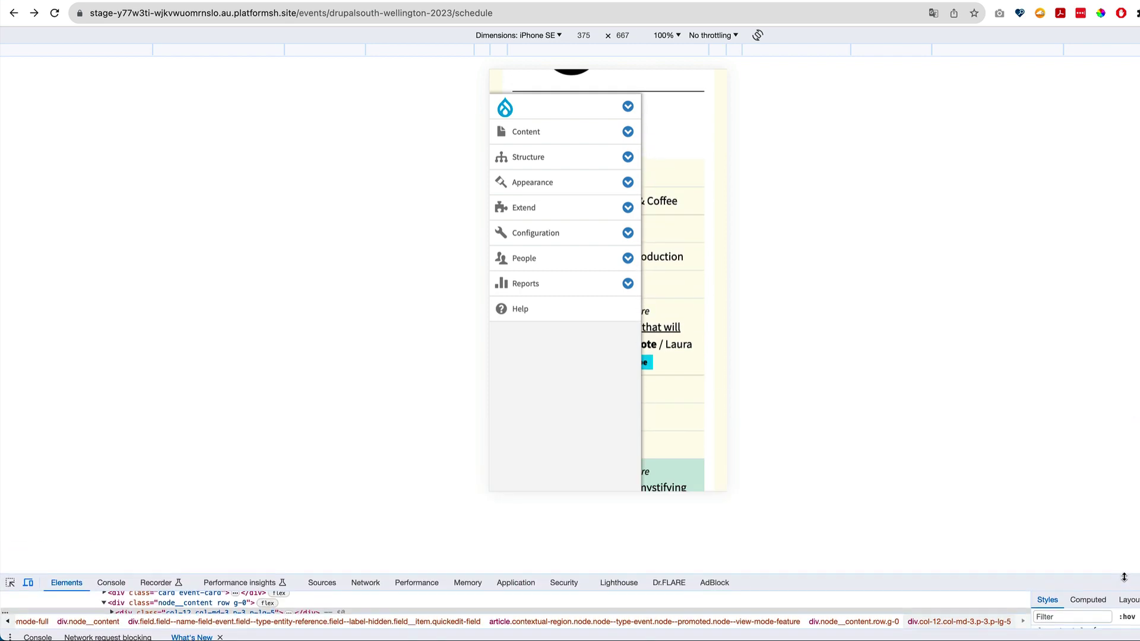
{"action": "left_click", "coordinate": [627, 107]}
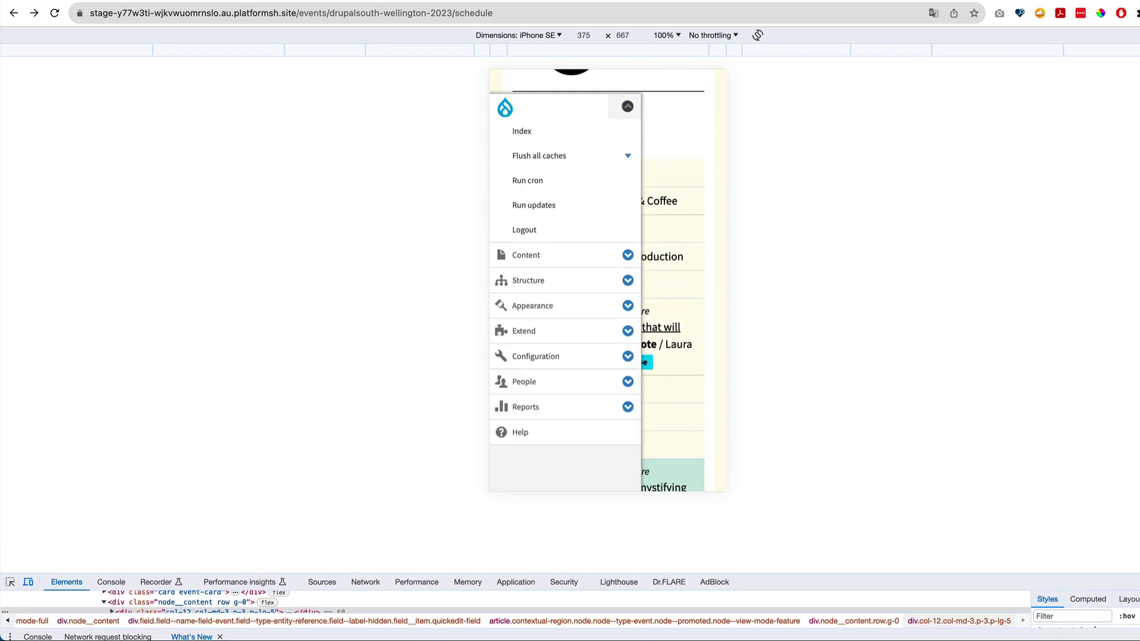
{"action": "left_click", "coordinate": [627, 106]}
{"action": "scroll", "coordinate": [695, 262], "scroll_direction": "up", "scroll_amount": 2}
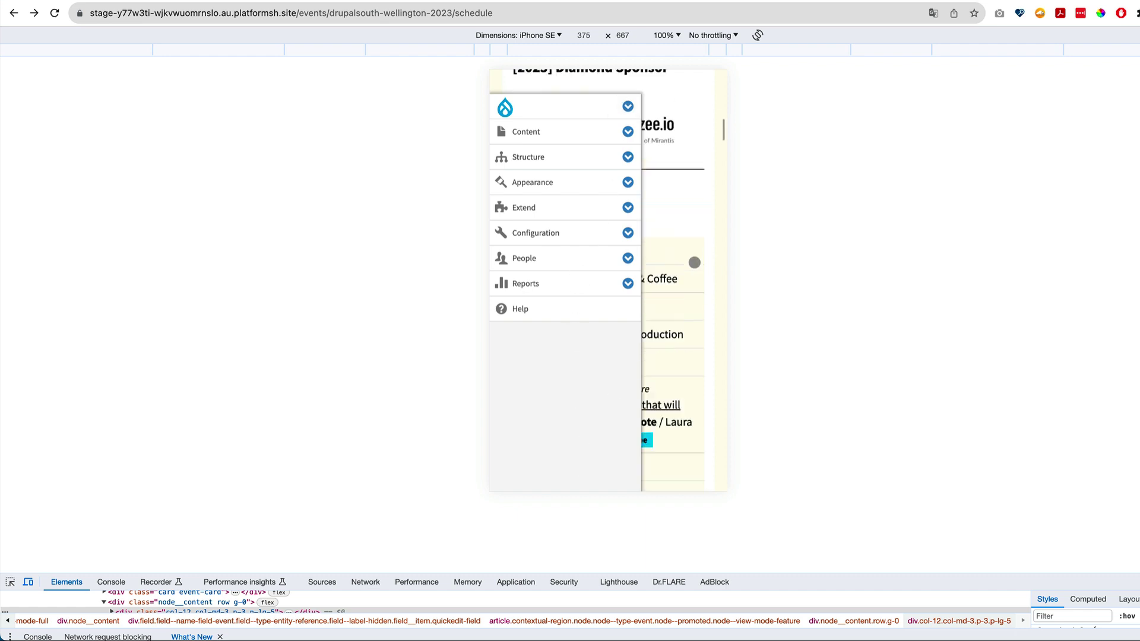
{"action": "scroll", "coordinate": [695, 262], "scroll_direction": "up", "scroll_amount": 5}
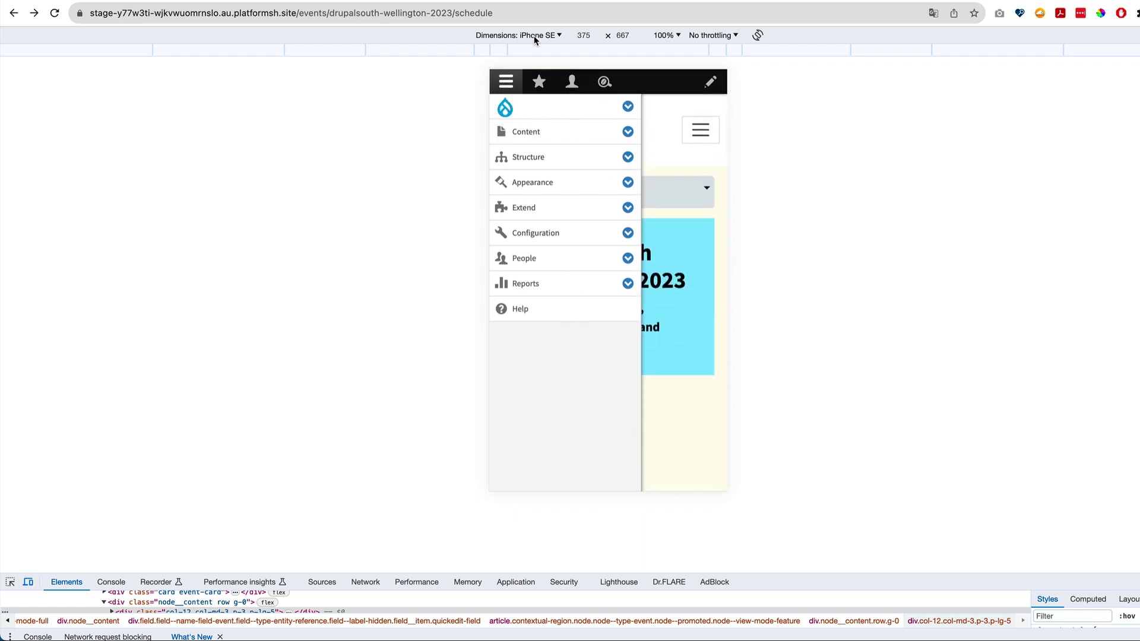
{"action": "left_click", "coordinate": [506, 82]}
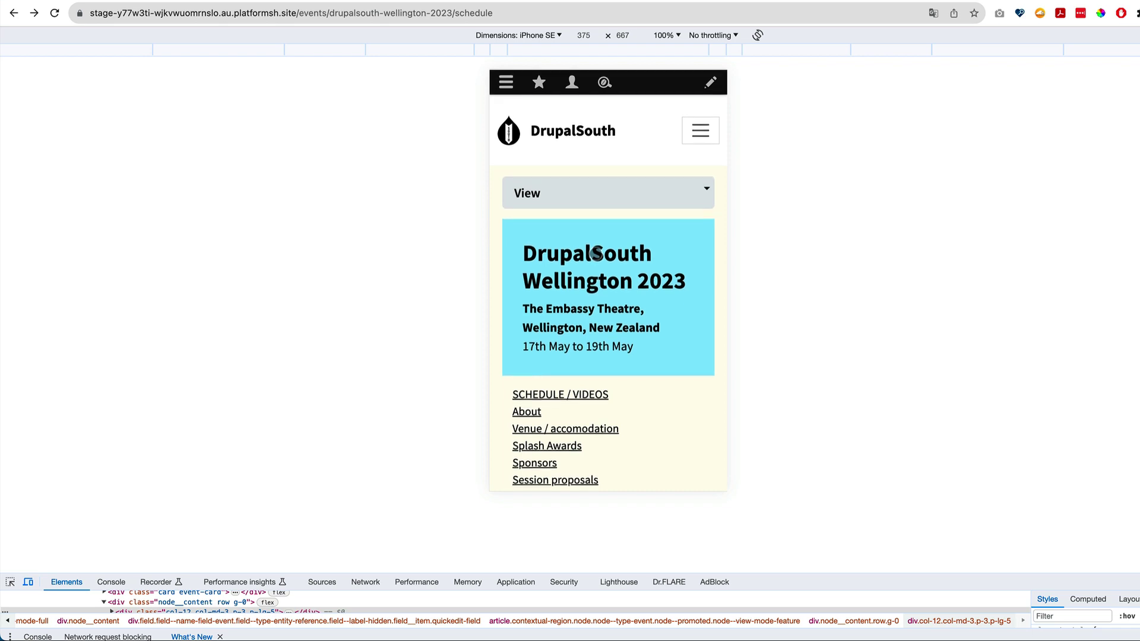
{"action": "scroll", "coordinate": [596, 253], "scroll_direction": "down", "scroll_amount": 6}
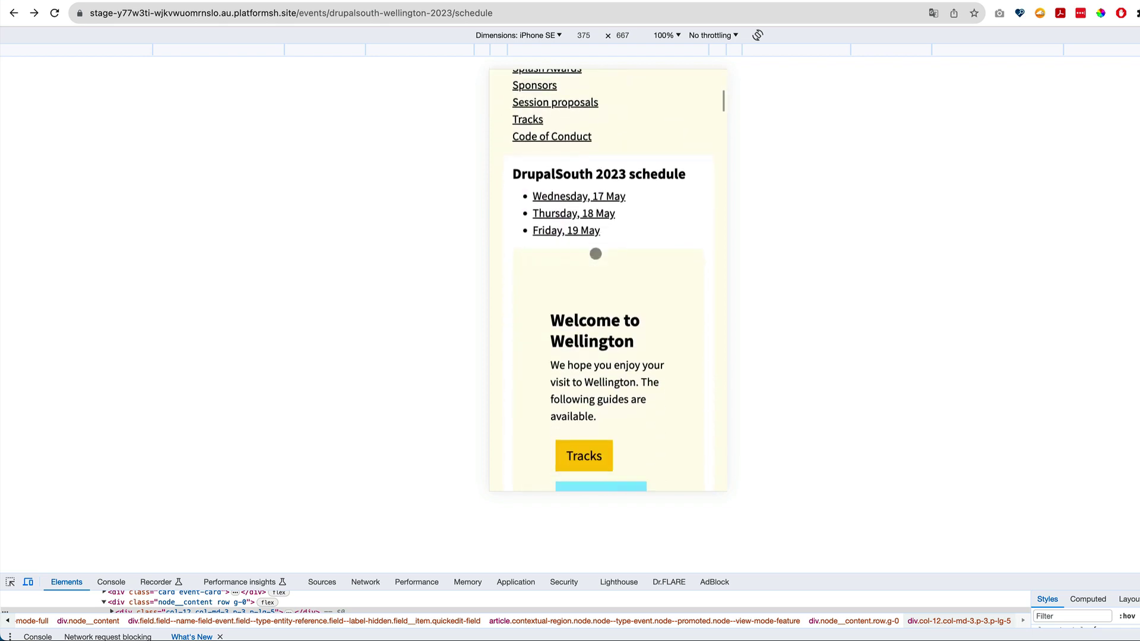
{"action": "scroll", "coordinate": [595, 254], "scroll_direction": "down", "scroll_amount": 10}
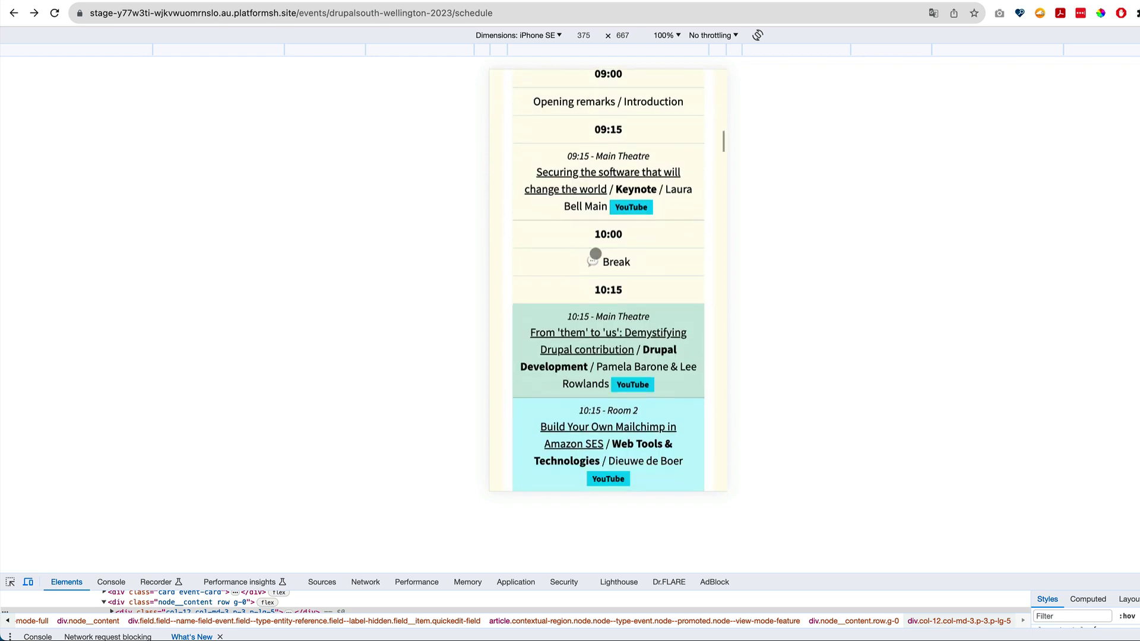
{"action": "scroll", "coordinate": [595, 254], "scroll_direction": "down", "scroll_amount": 2}
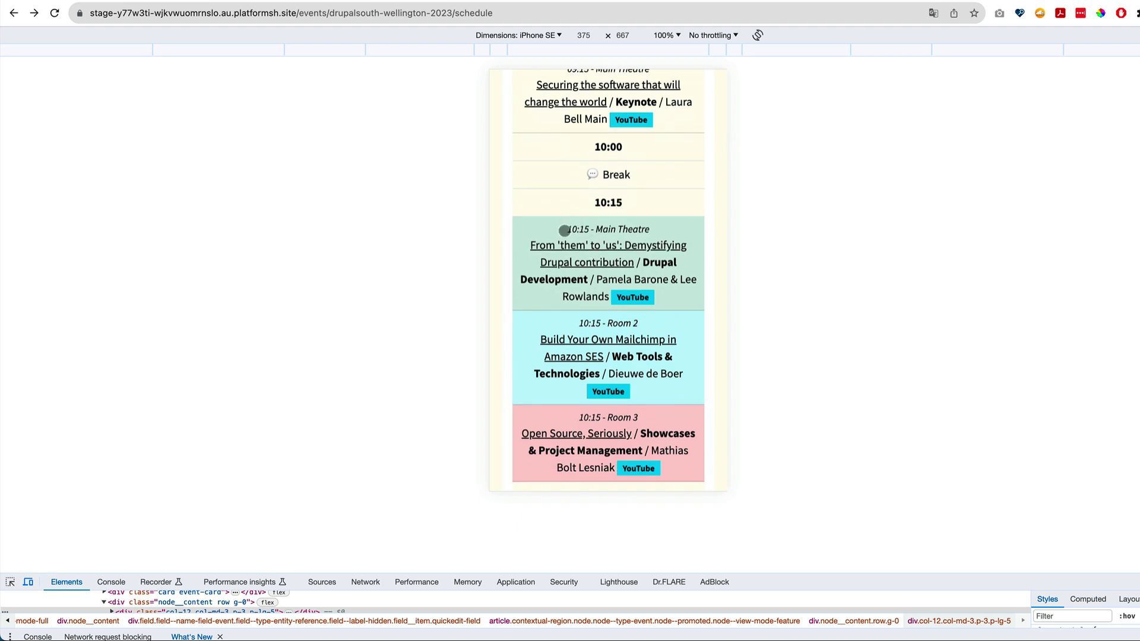
{"action": "scroll", "coordinate": [632, 343], "scroll_direction": "down", "scroll_amount": 3}
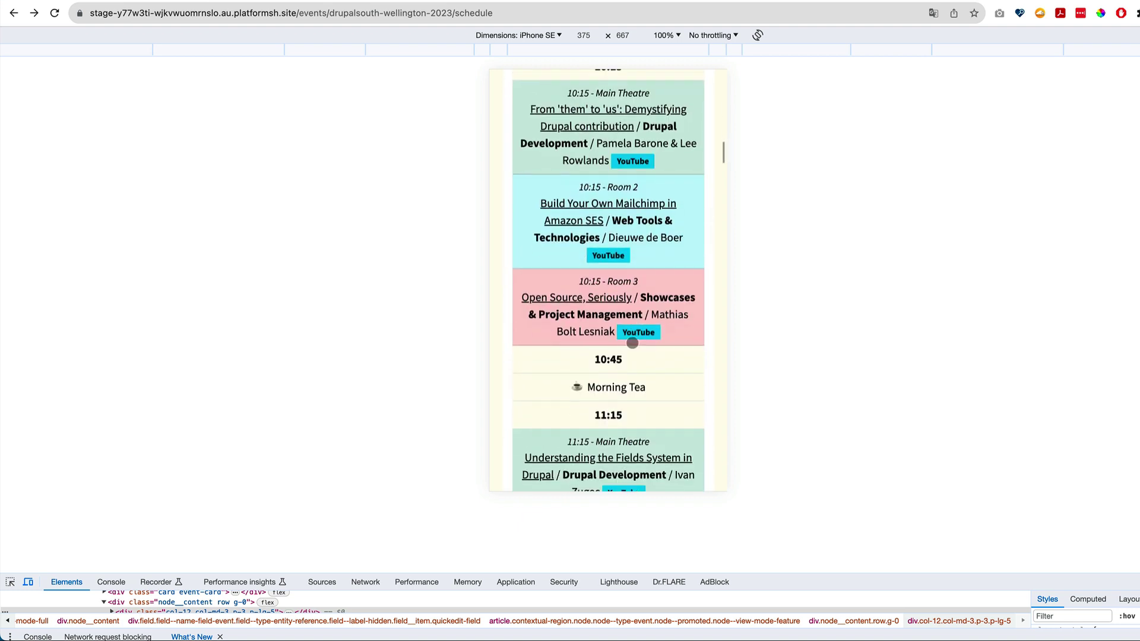
{"action": "scroll", "coordinate": [632, 343], "scroll_direction": "down", "scroll_amount": 1}
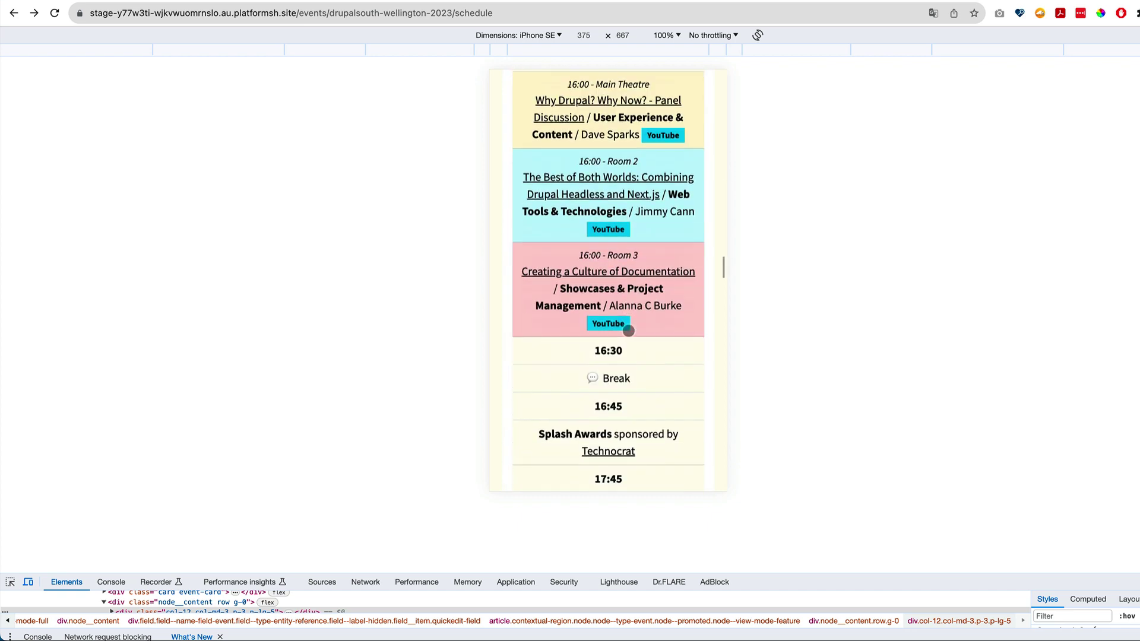
{"action": "scroll", "coordinate": [628, 330], "scroll_direction": "down", "scroll_amount": 15}
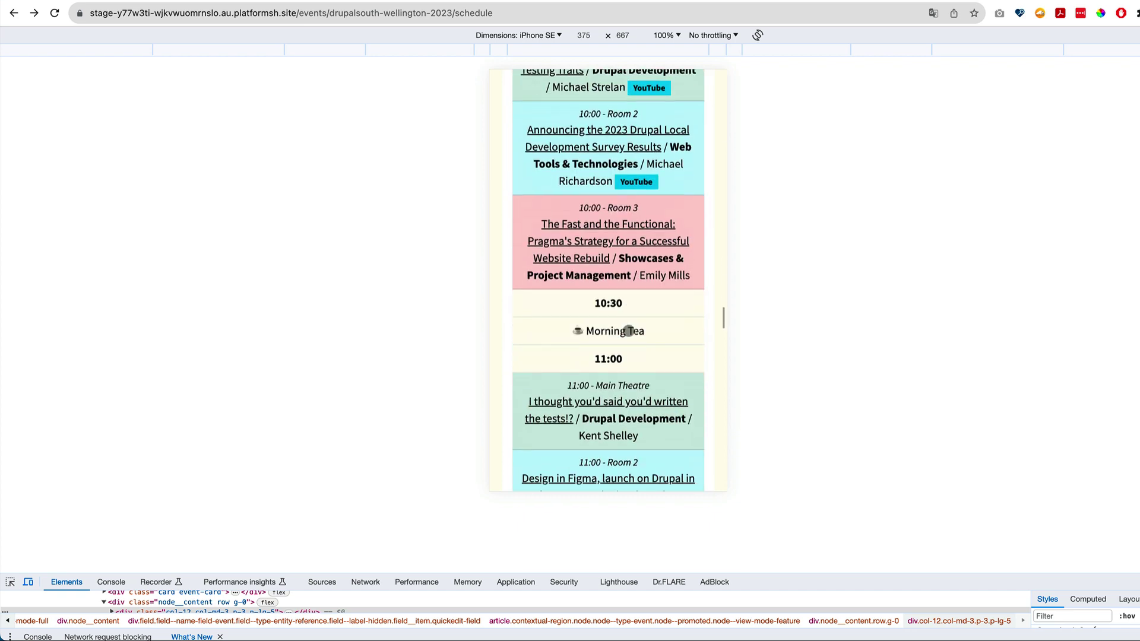
{"action": "scroll", "coordinate": [629, 331], "scroll_direction": "up", "scroll_amount": 7}
{"action": "scroll", "coordinate": [628, 331], "scroll_direction": "up", "scroll_amount": 10}
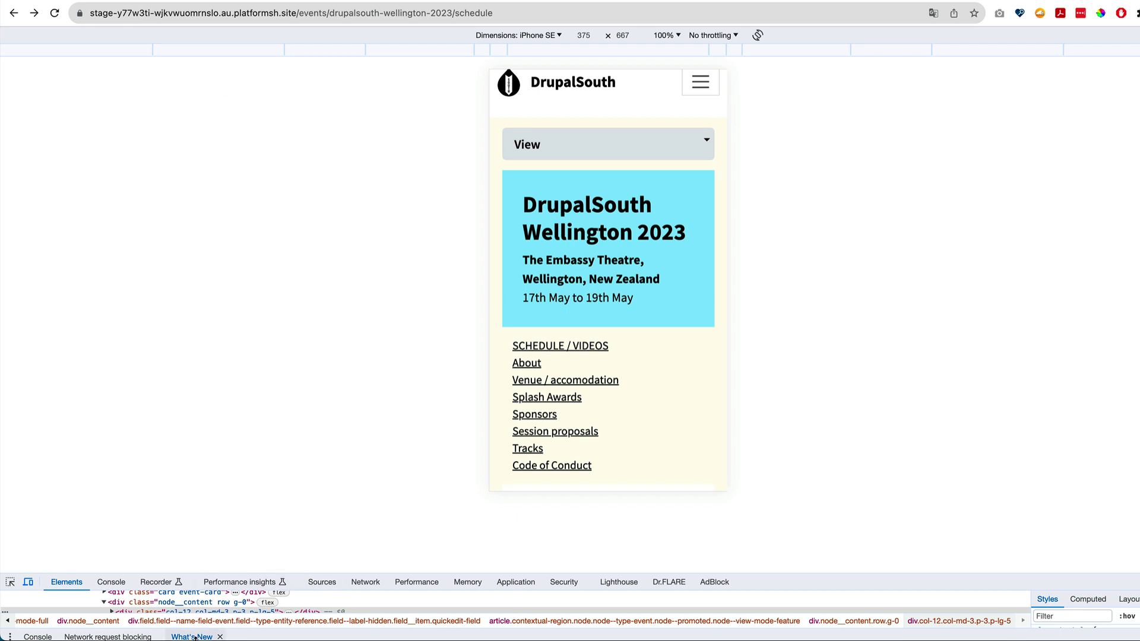
Turn off mobile emulation, close developer tools, and open the Manage admin menu.
{"action": "left_click", "coordinate": [27, 583]}
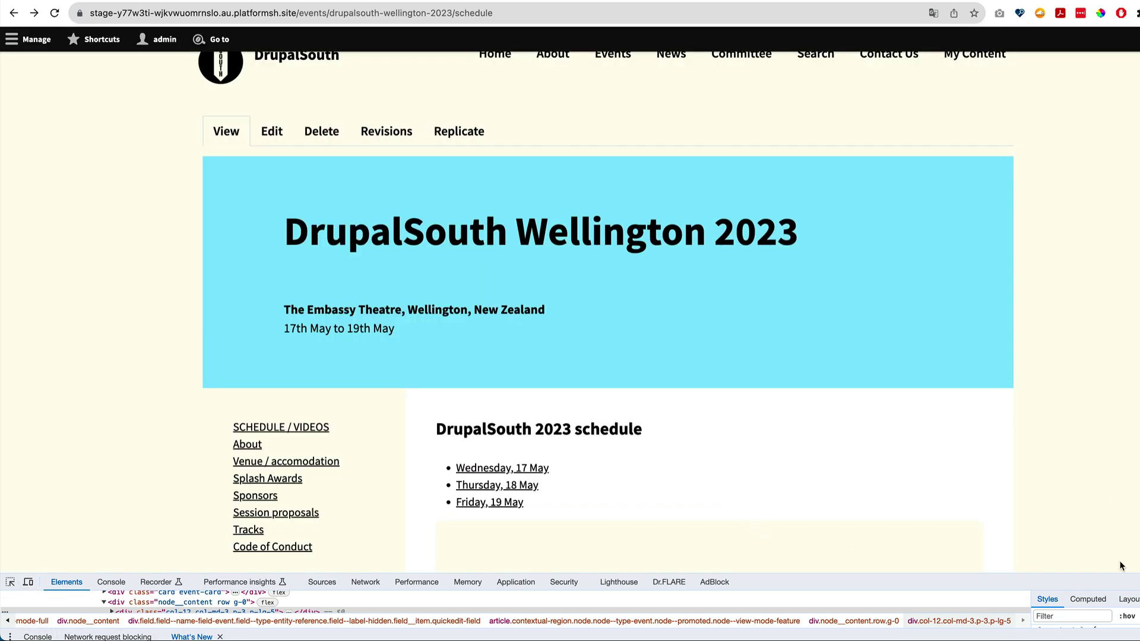
{"action": "left_click", "coordinate": [1131, 581]}
{"action": "scroll", "coordinate": [886, 563], "scroll_direction": "down", "scroll_amount": 5}
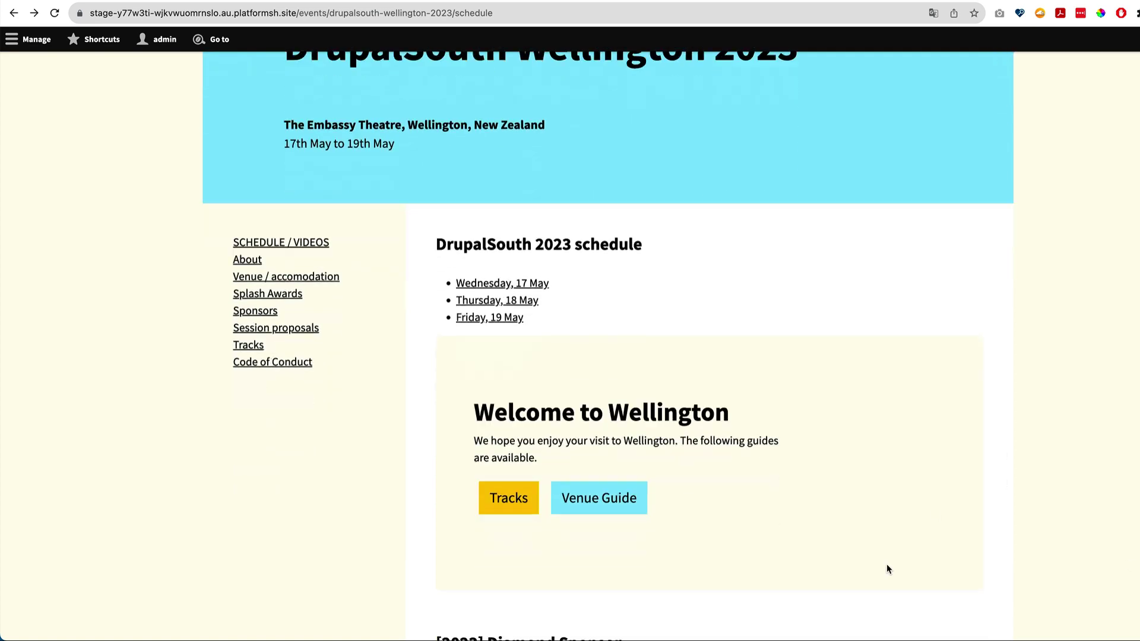
{"action": "scroll", "coordinate": [886, 564], "scroll_direction": "up", "scroll_amount": 2}
{"action": "scroll", "coordinate": [209, 89], "scroll_direction": "up", "scroll_amount": 2}
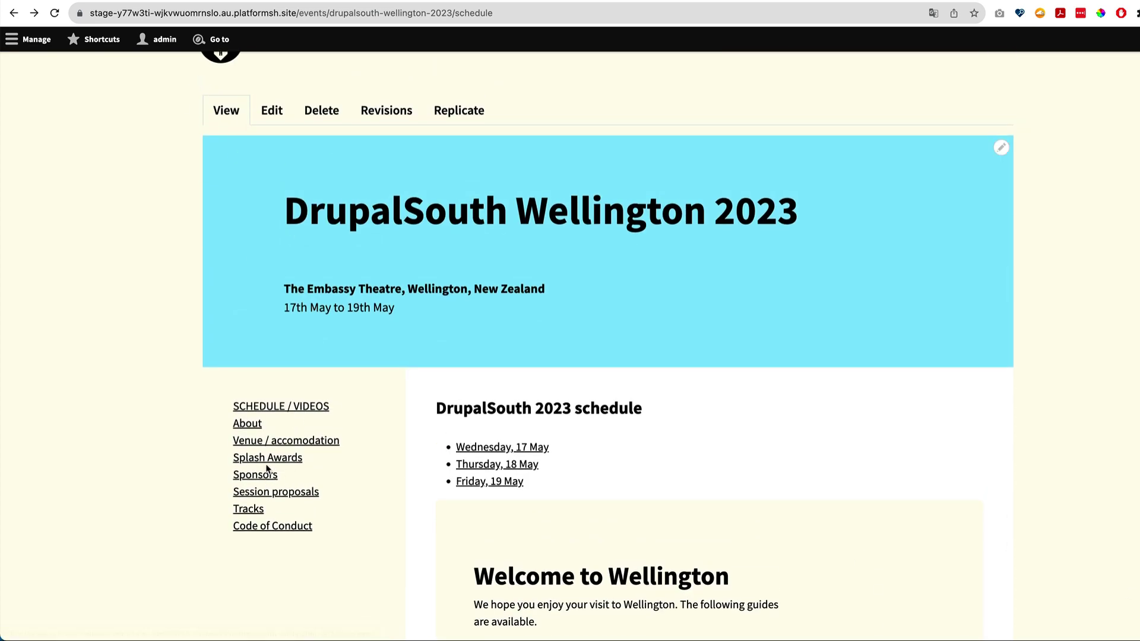
{"action": "left_click", "coordinate": [37, 39]}
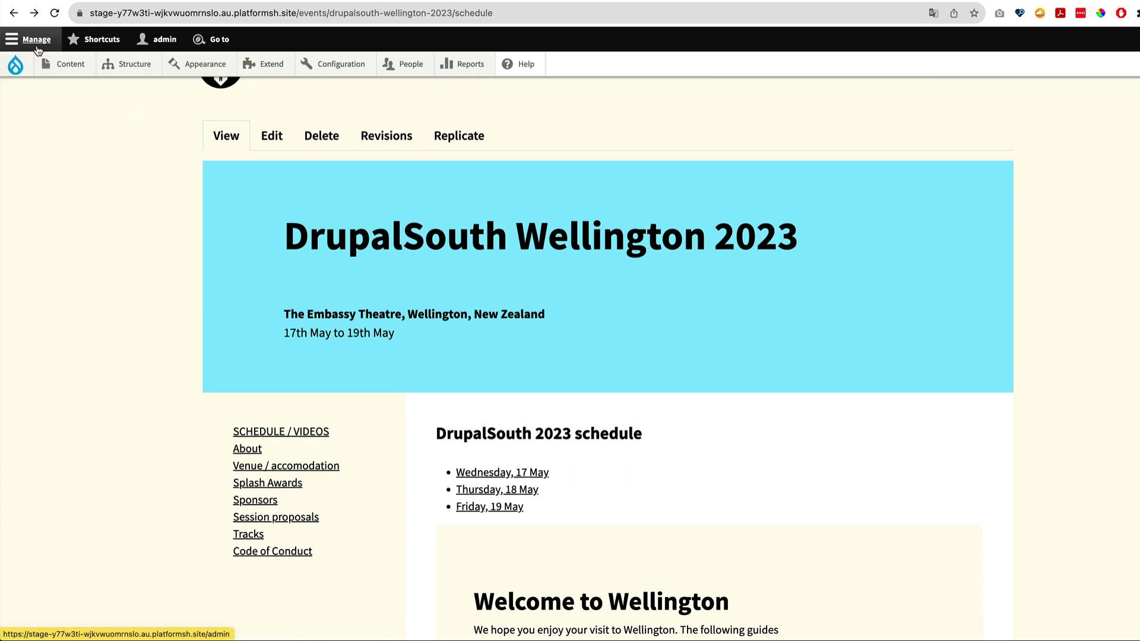
Open a Call for papers 2023 submission for editing from page 8 of Webforms submissions.
{"action": "mouse_move", "coordinate": [127, 64]}
{"action": "mouse_move", "coordinate": [132, 319]}
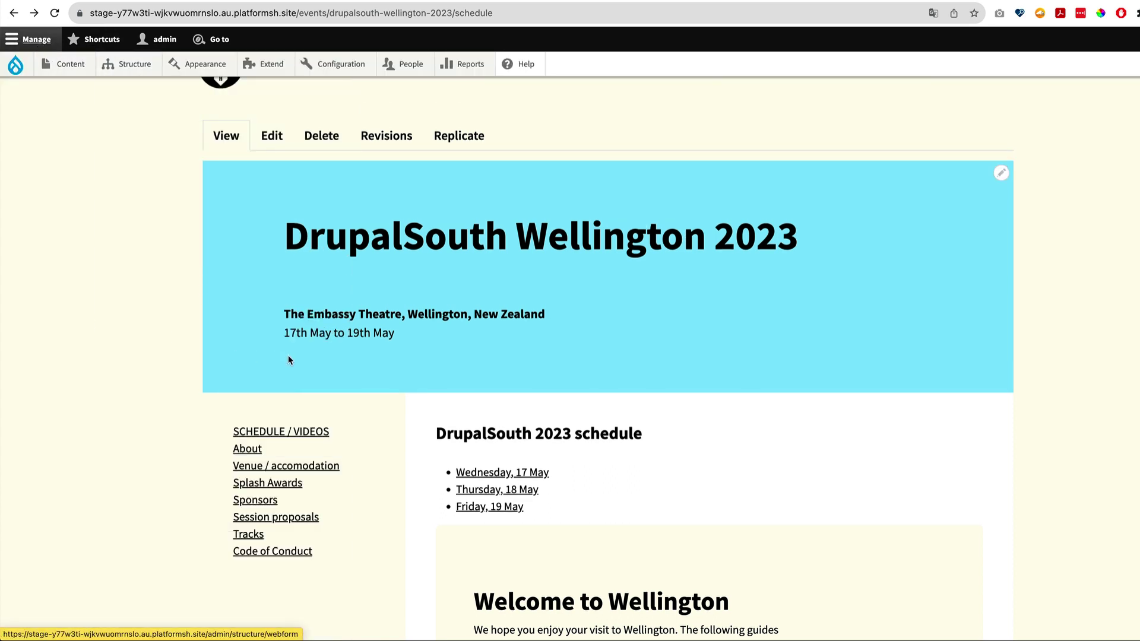
{"action": "mouse_move", "coordinate": [139, 277]}
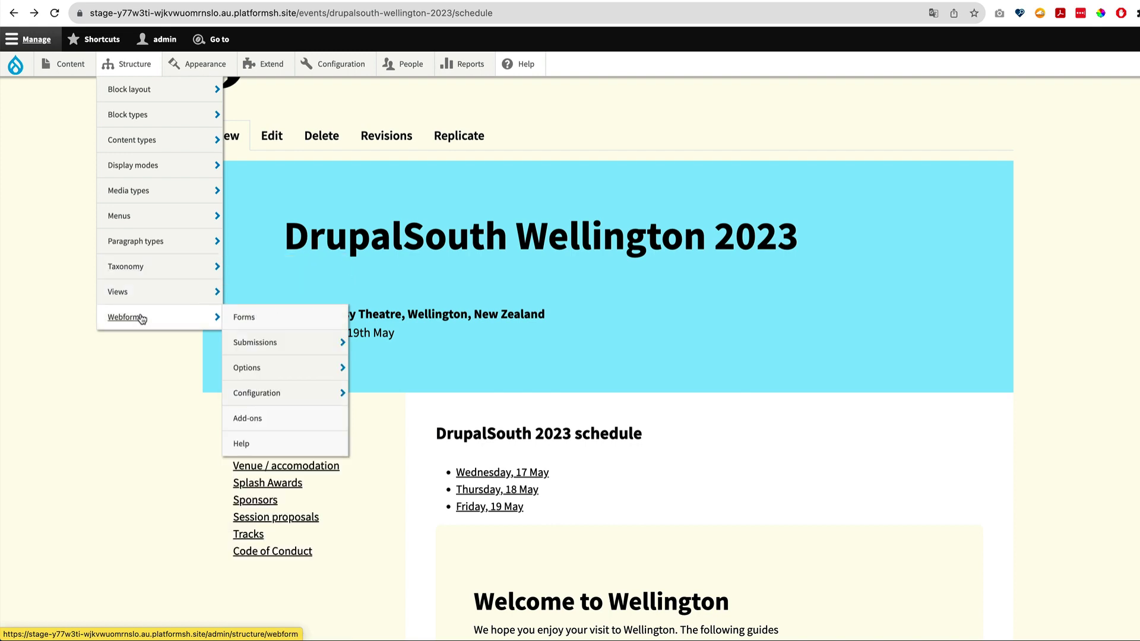
{"action": "left_click", "coordinate": [259, 346]}
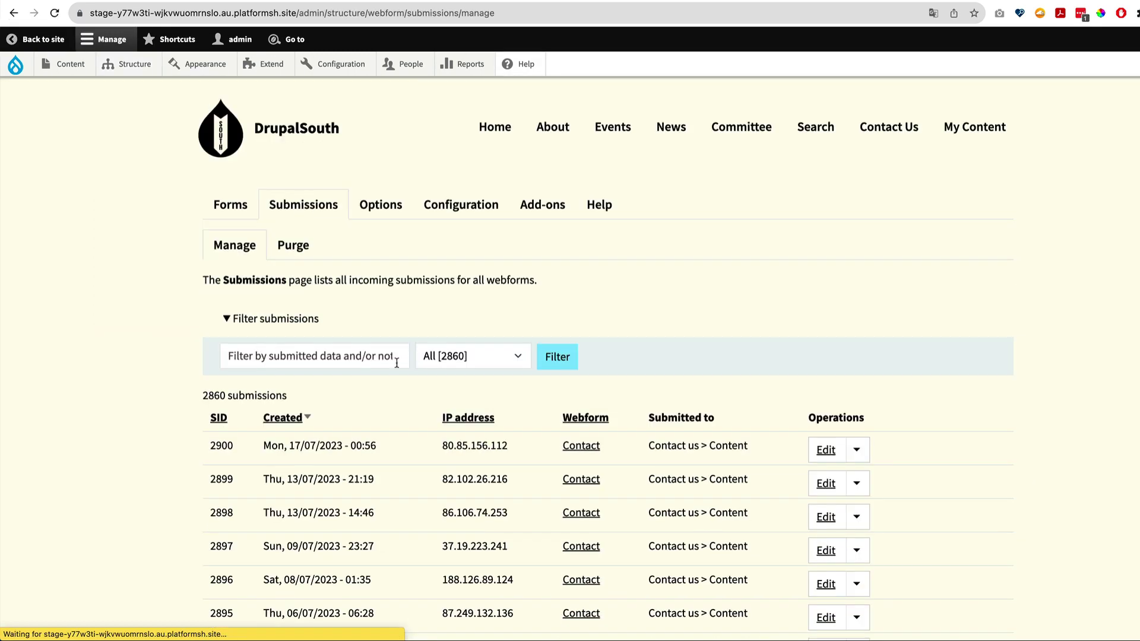
{"action": "scroll", "coordinate": [522, 486], "scroll_direction": "down", "scroll_amount": 10}
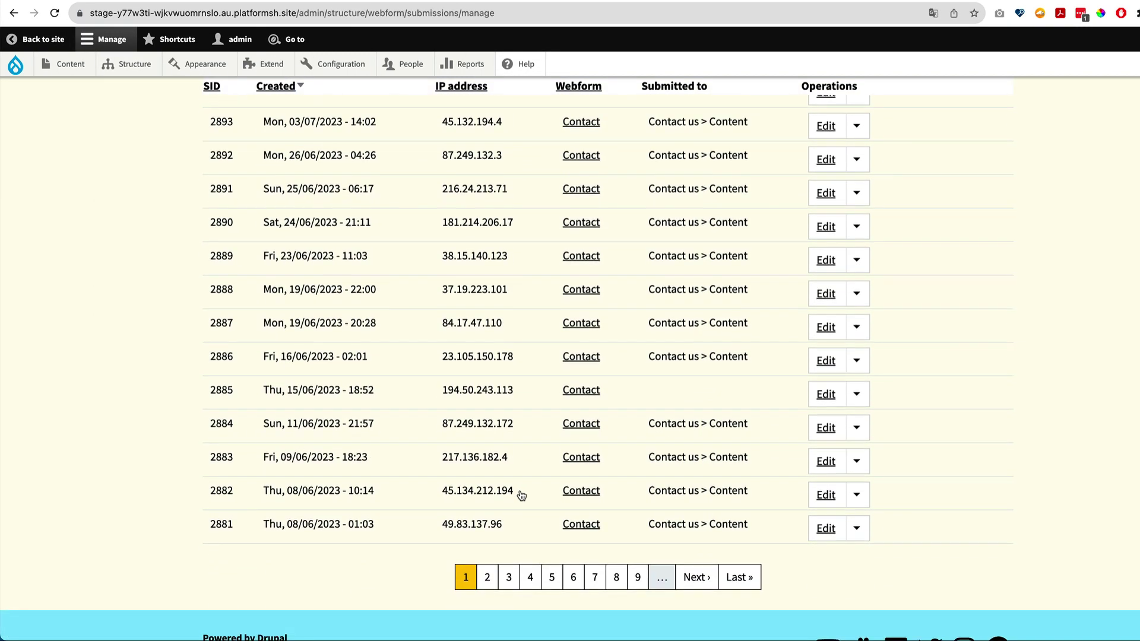
{"action": "left_click", "coordinate": [617, 580]}
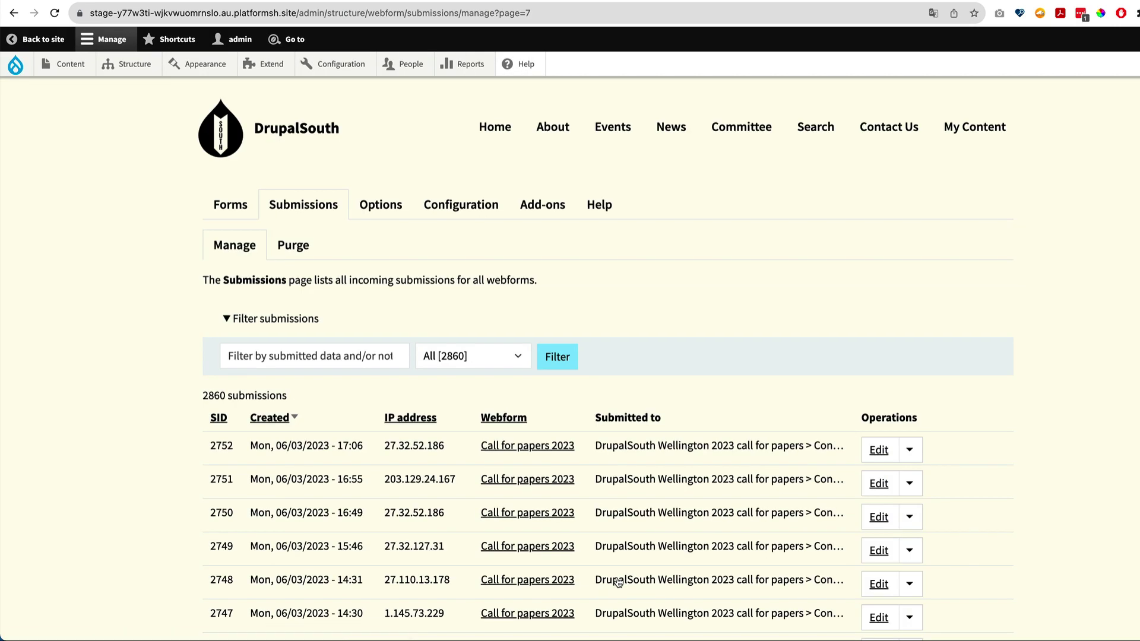
{"action": "scroll", "coordinate": [593, 612], "scroll_direction": "down", "scroll_amount": 3}
{"action": "left_click", "coordinate": [877, 329]}
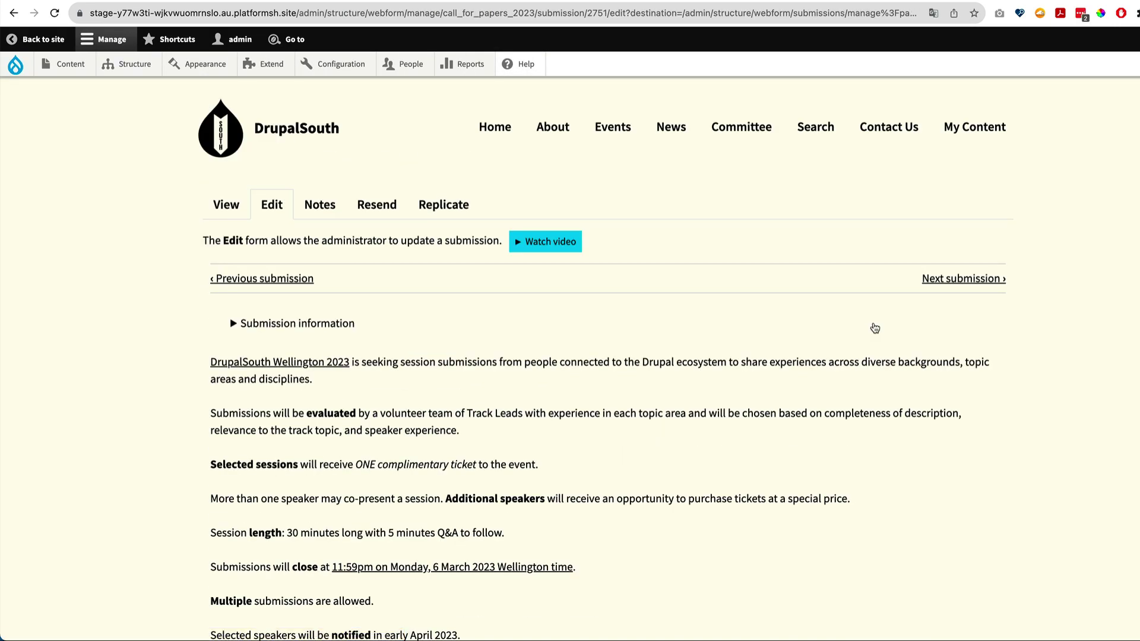
Review the submission's Admin details: confirmed status, track chair options, room Track 2 (730).
{"action": "scroll", "coordinate": [471, 405], "scroll_direction": "down", "scroll_amount": 18}
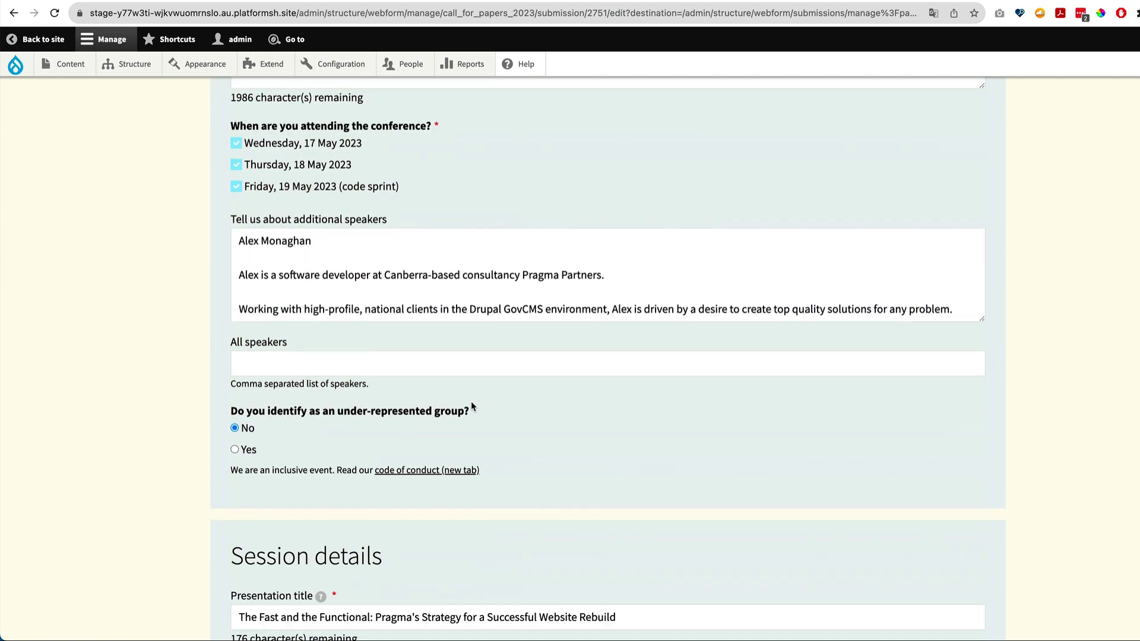
{"action": "scroll", "coordinate": [471, 401], "scroll_direction": "down", "scroll_amount": 15}
{"action": "scroll", "coordinate": [472, 401], "scroll_direction": "up", "scroll_amount": 4}
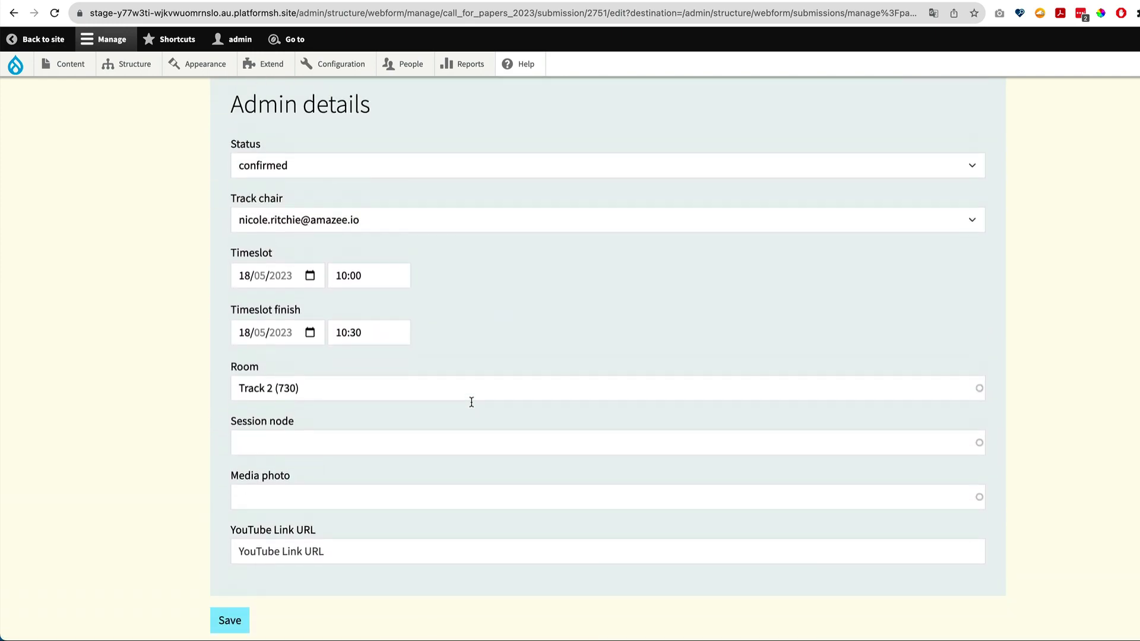
{"action": "scroll", "coordinate": [471, 402], "scroll_direction": "down", "scroll_amount": 1}
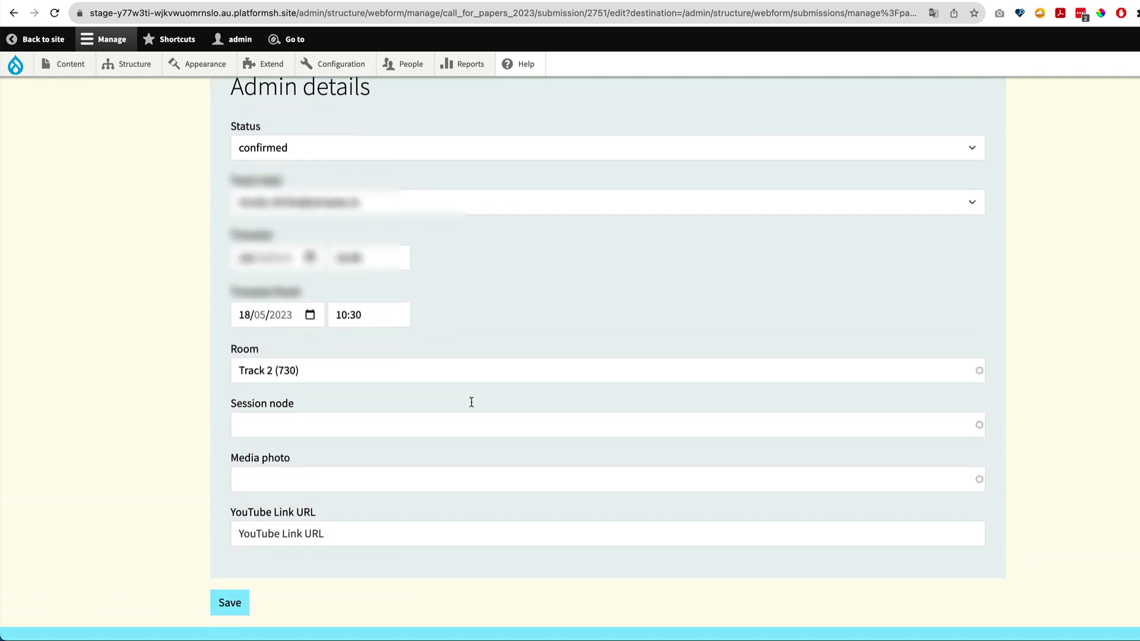
{"action": "left_click", "coordinate": [376, 149]}
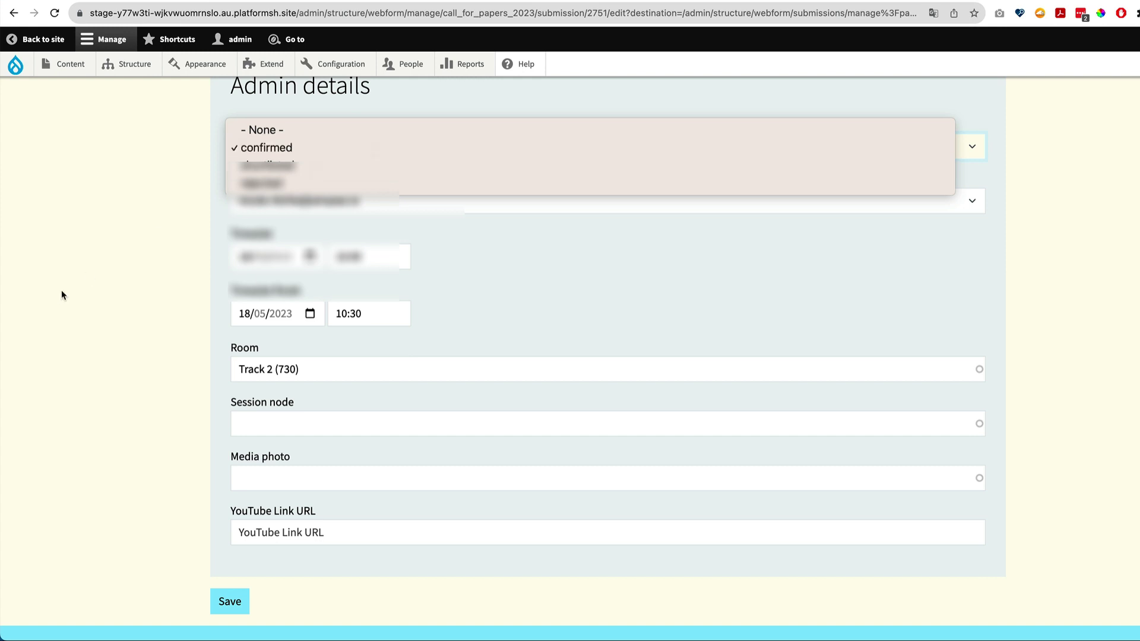
{"action": "left_click", "coordinate": [131, 265]}
{"action": "left_click", "coordinate": [476, 200]}
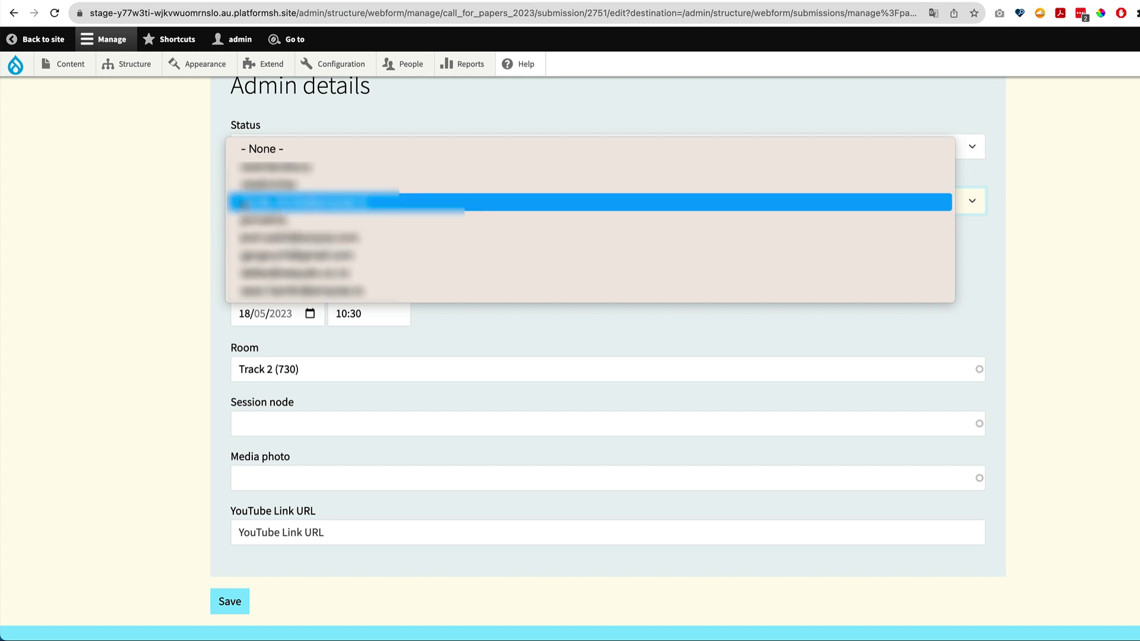
{"action": "left_click", "coordinate": [168, 228]}
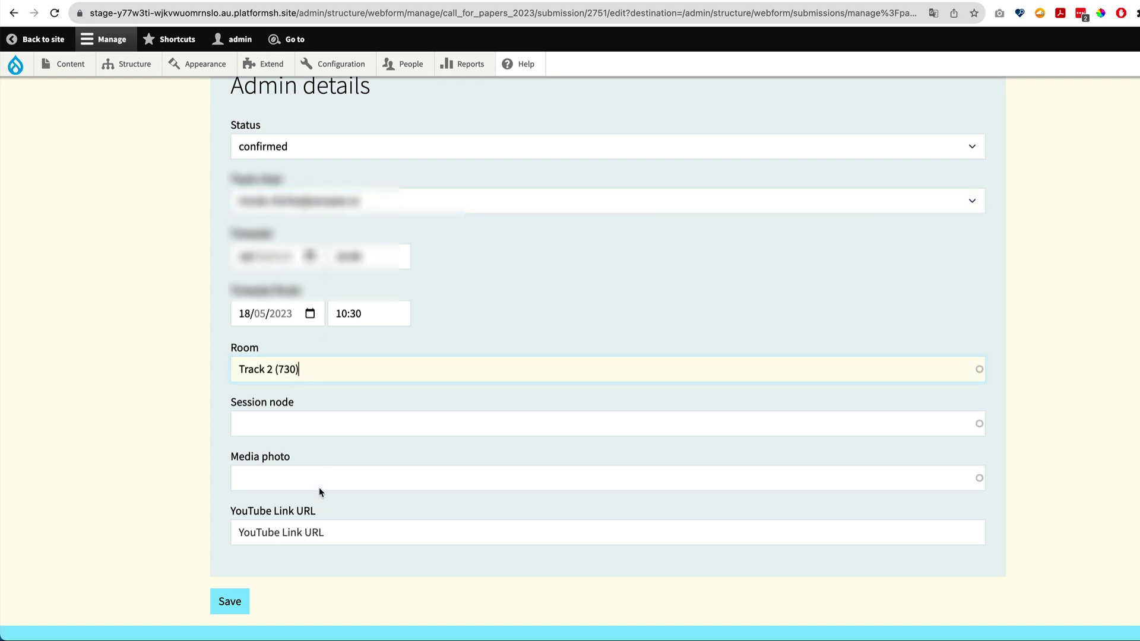
{"action": "left_click_drag", "start_coordinate": [309, 366], "coordinate": [230, 368]}
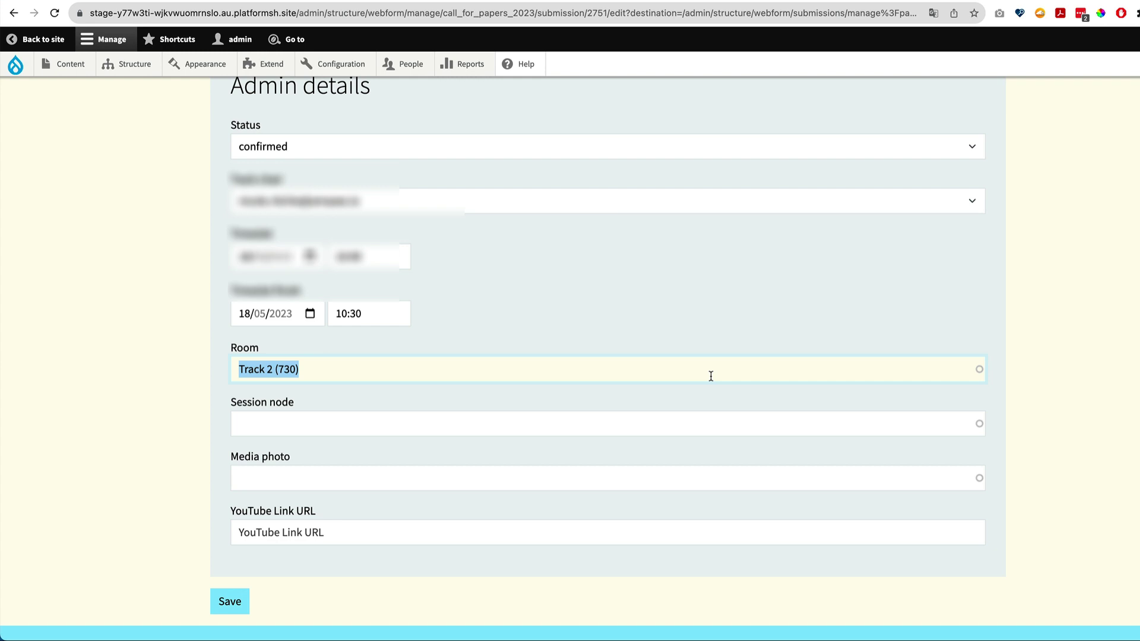
{"action": "type", "text": "T"}
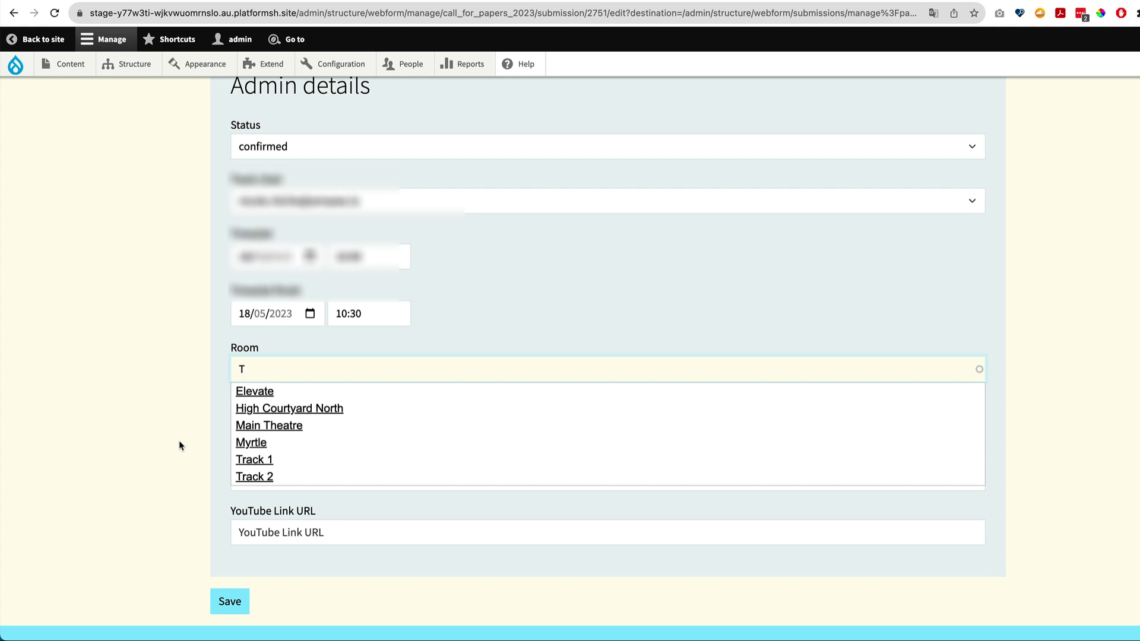
{"action": "key", "text": "Escape"}
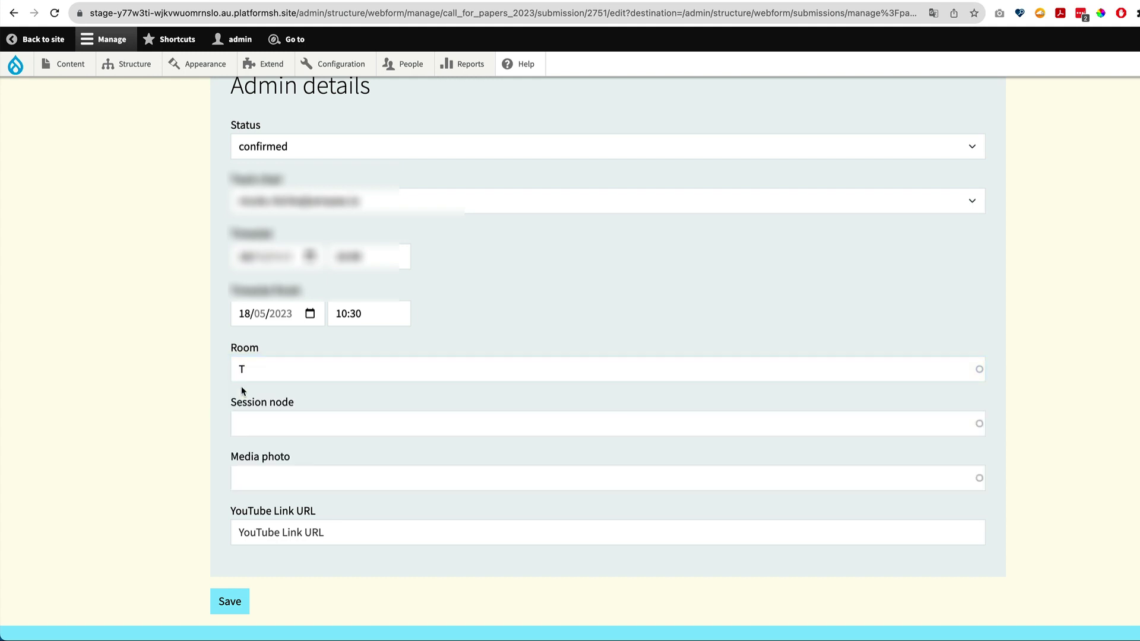
{"action": "key", "text": "super+z"}
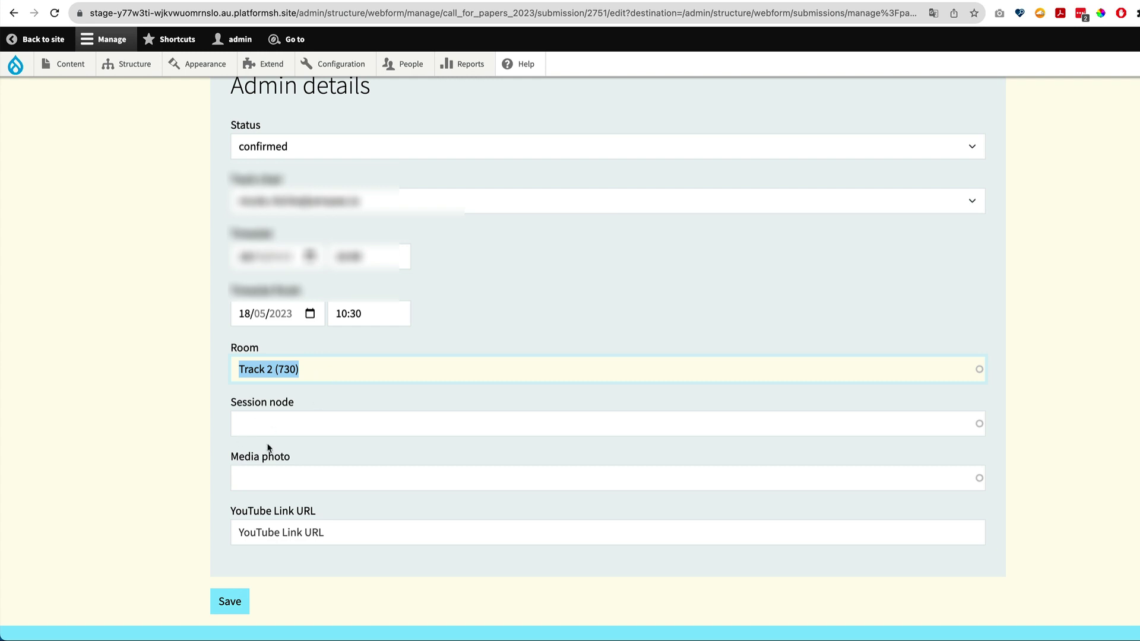
{"action": "left_click", "coordinate": [259, 427]}
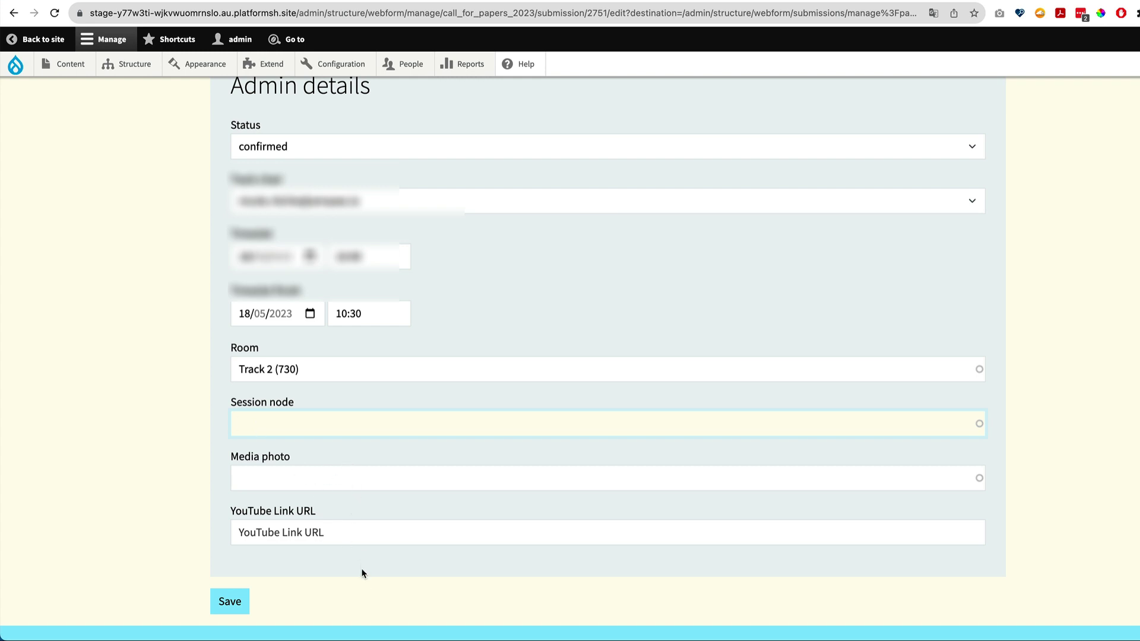
{"action": "scroll", "coordinate": [363, 579], "scroll_direction": "down", "scroll_amount": 1}
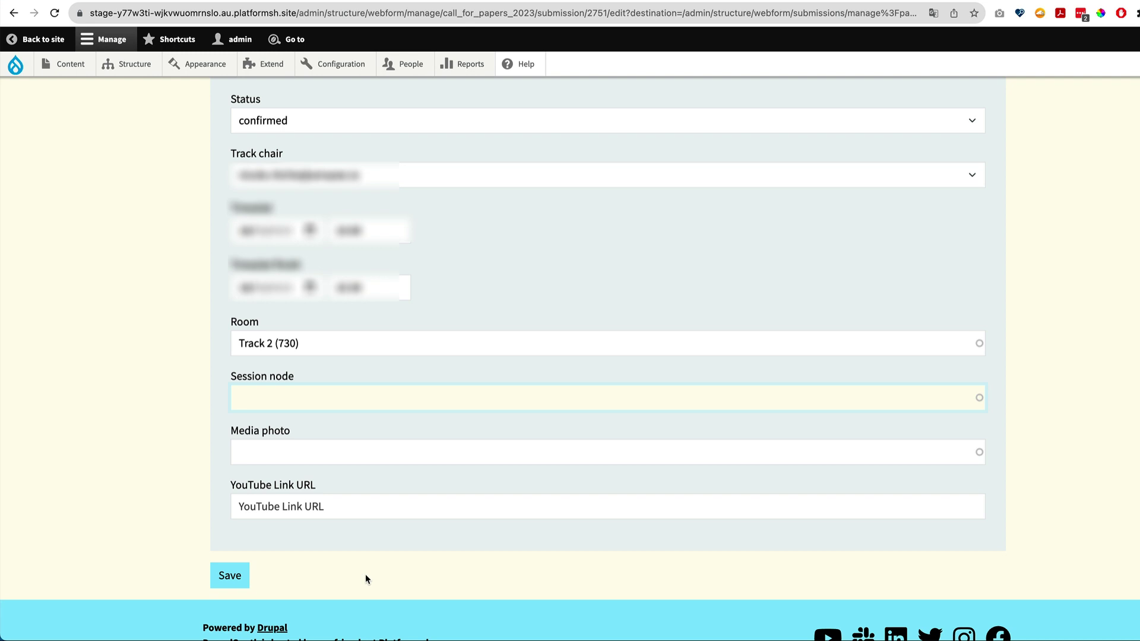
{"action": "left_click", "coordinate": [353, 505]}
{"action": "scroll", "coordinate": [333, 523], "scroll_direction": "up", "scroll_amount": 3}
{"action": "scroll", "coordinate": [334, 524], "scroll_direction": "down", "scroll_amount": 2}
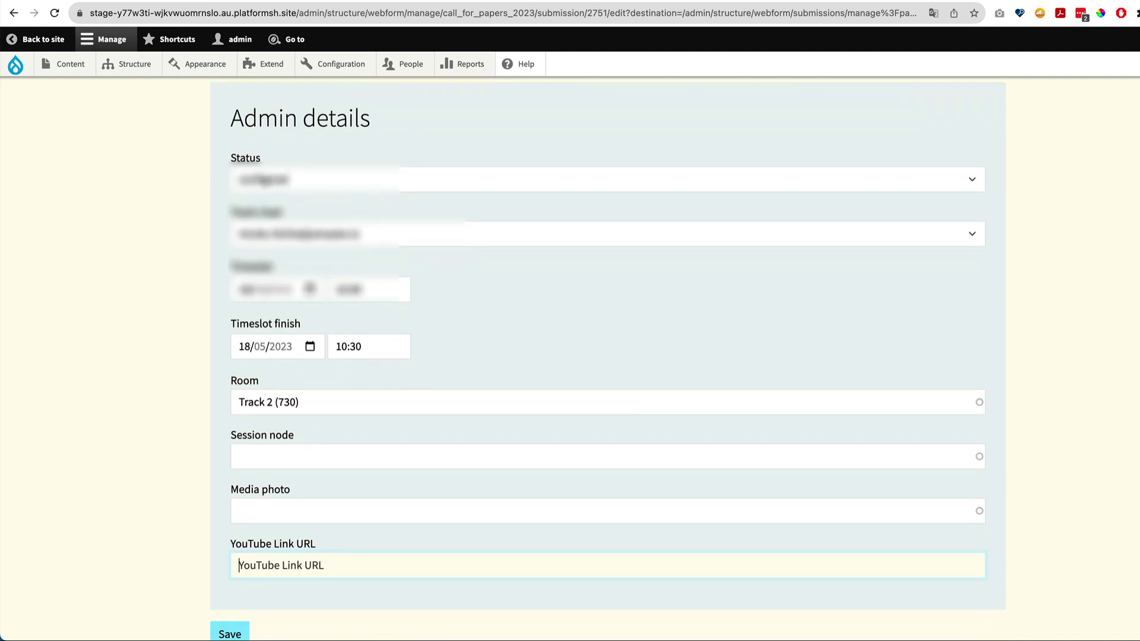
Open the Sessions HTML export view editor, review its filters and preview, then return to the submission.
{"action": "mouse_move", "coordinate": [131, 64]}
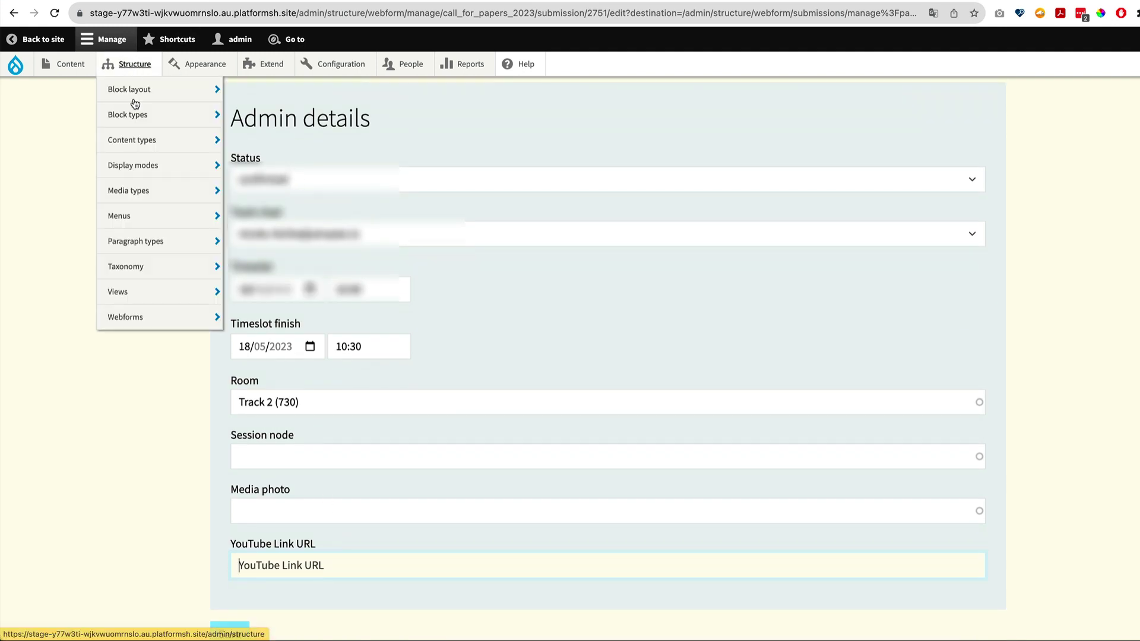
{"action": "left_click", "coordinate": [131, 292]}
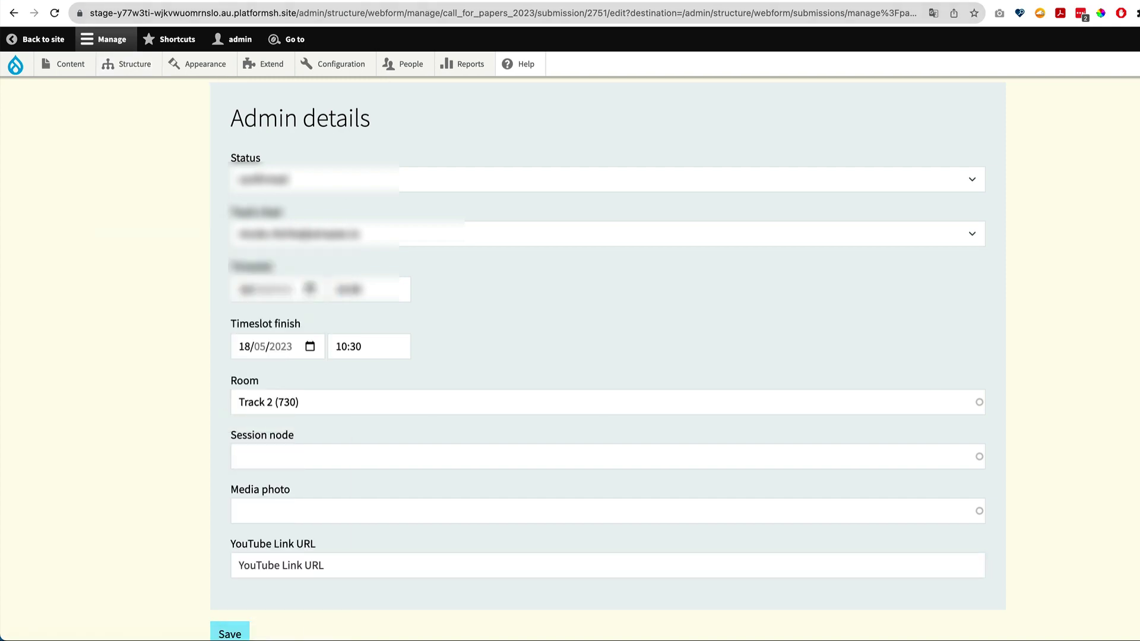
{"action": "scroll", "coordinate": [355, 416], "scroll_direction": "down", "scroll_amount": 4}
{"action": "scroll", "coordinate": [355, 412], "scroll_direction": "down", "scroll_amount": 10}
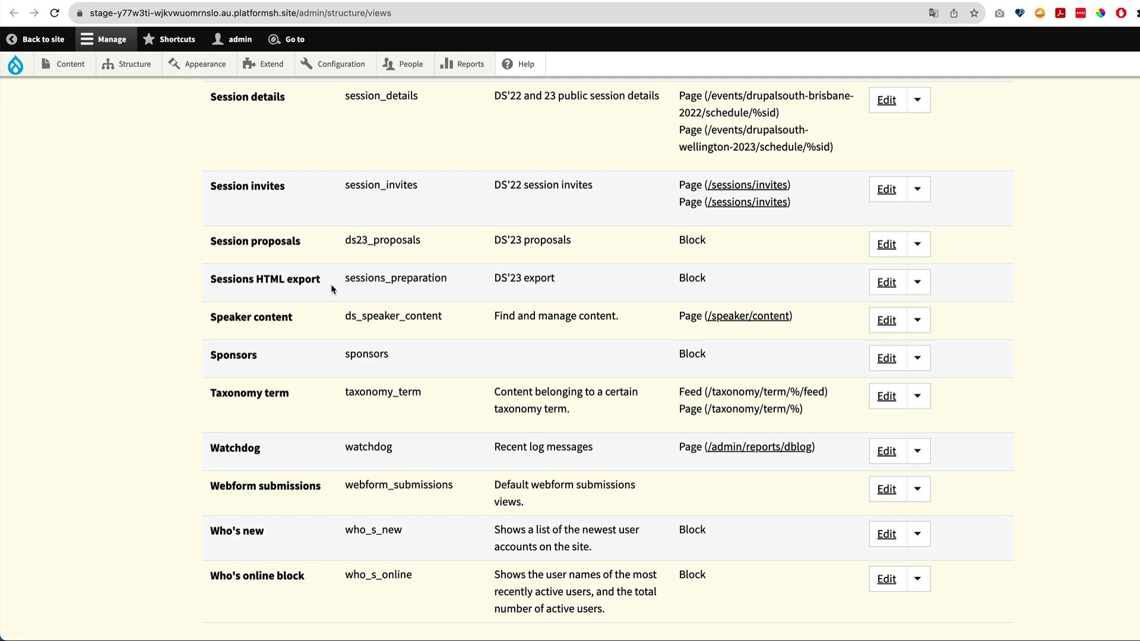
{"action": "left_click", "coordinate": [886, 286]}
{"action": "scroll", "coordinate": [341, 440], "scroll_direction": "down", "scroll_amount": 5}
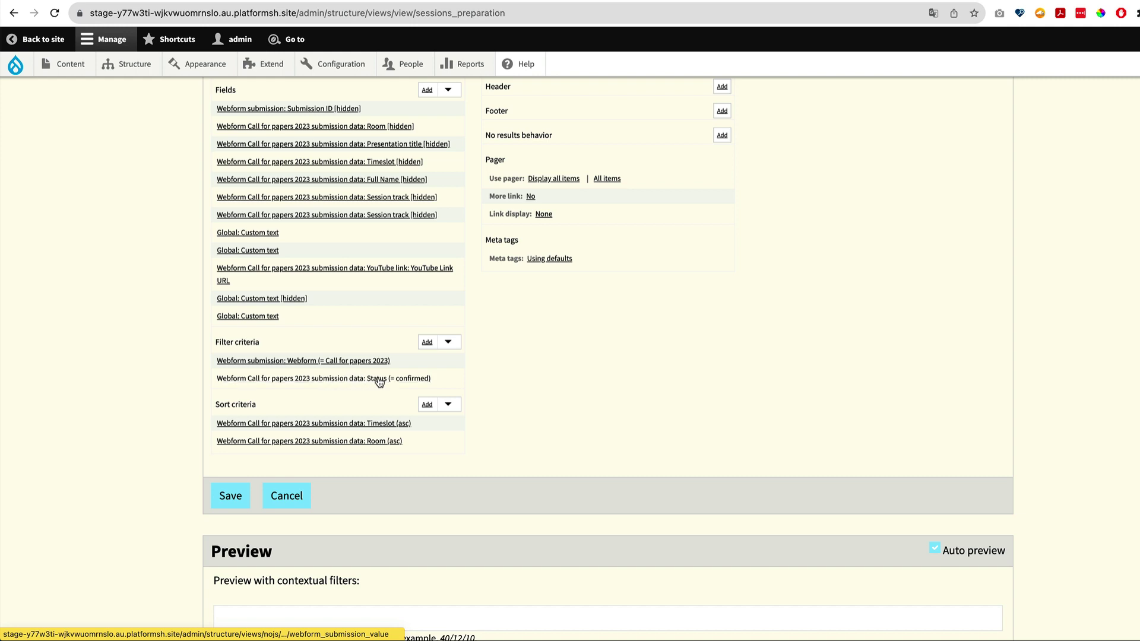
{"action": "scroll", "coordinate": [408, 383], "scroll_direction": "down", "scroll_amount": 3}
{"action": "scroll", "coordinate": [409, 384], "scroll_direction": "down", "scroll_amount": 10}
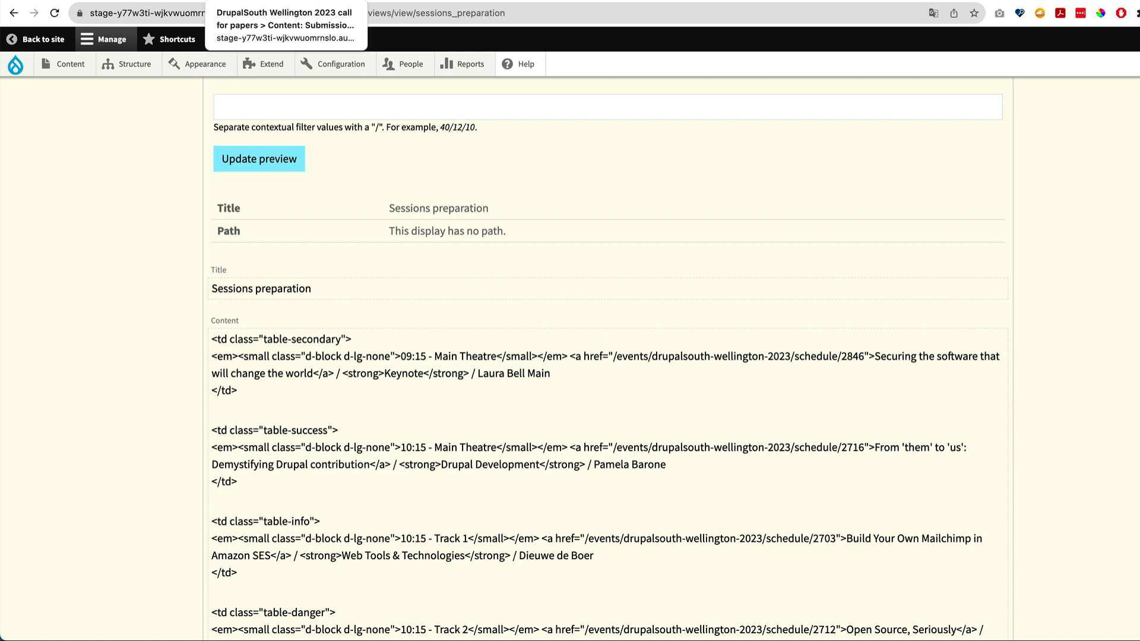
{"action": "left_click", "coordinate": [279, 2]}
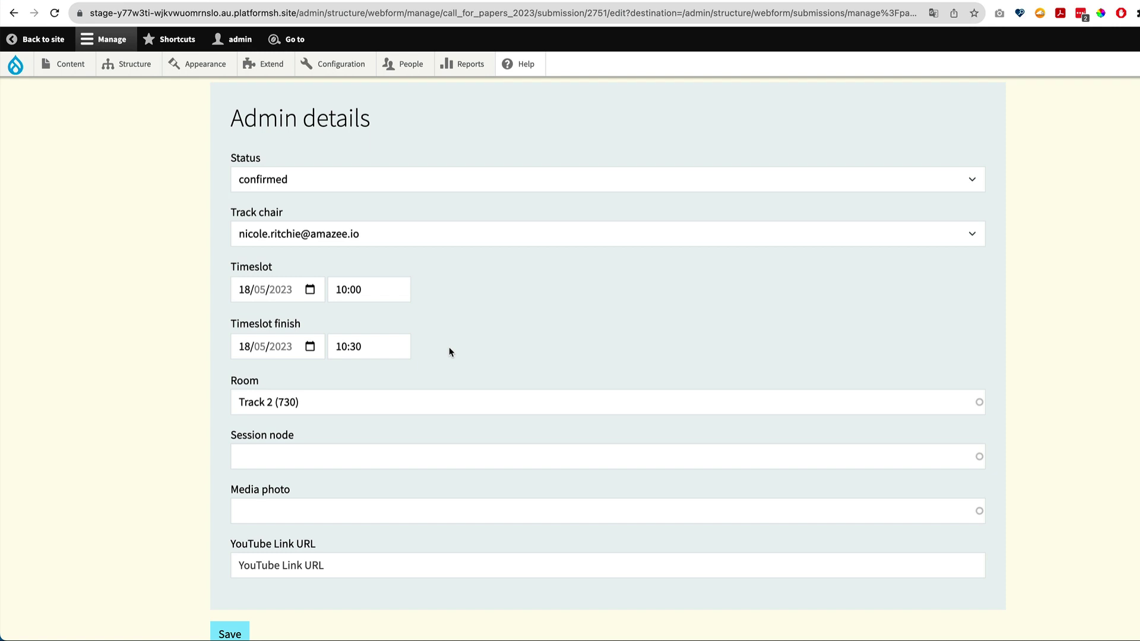
Leave the track chair choices unchanged and open the Room content type's edit page.
{"action": "left_click", "coordinate": [399, 233]}
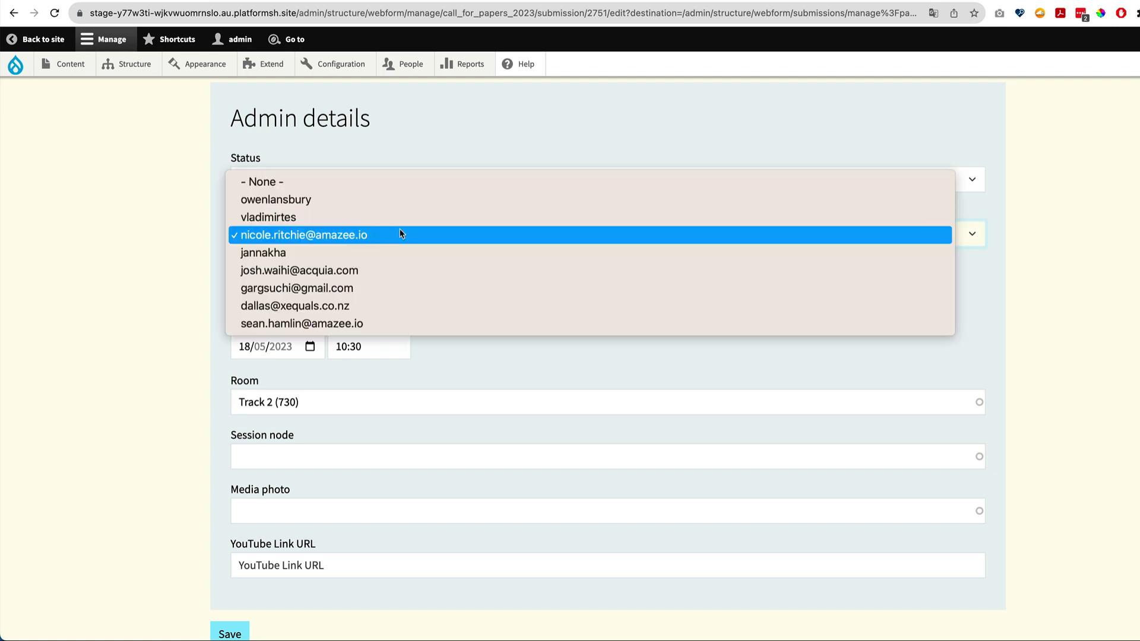
{"action": "left_click", "coordinate": [122, 258]}
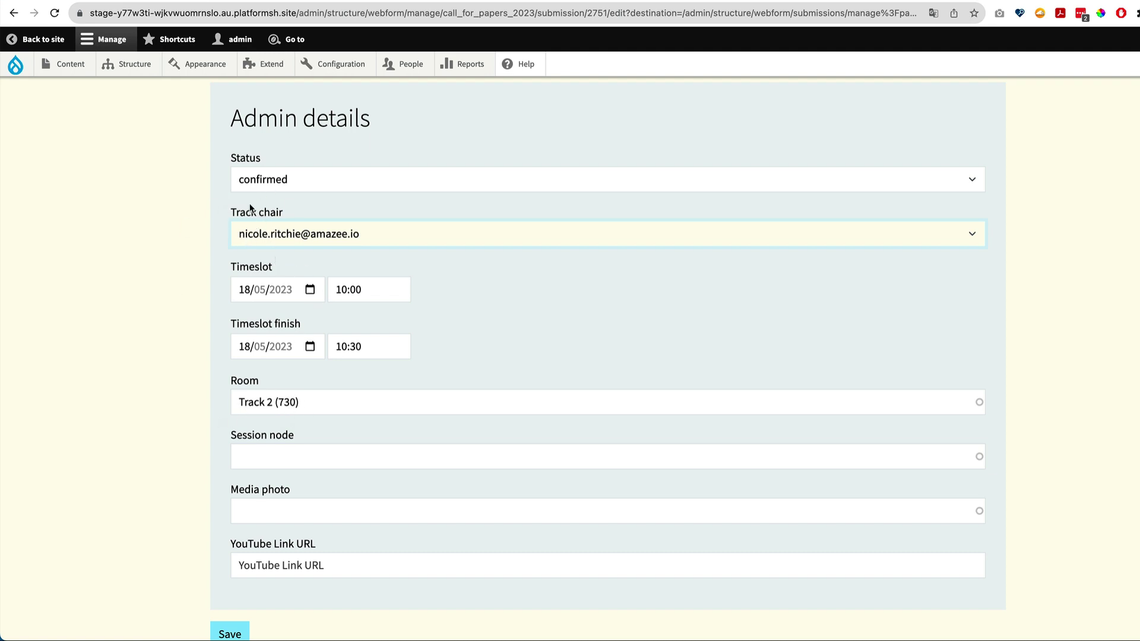
{"action": "mouse_move", "coordinate": [113, 66]}
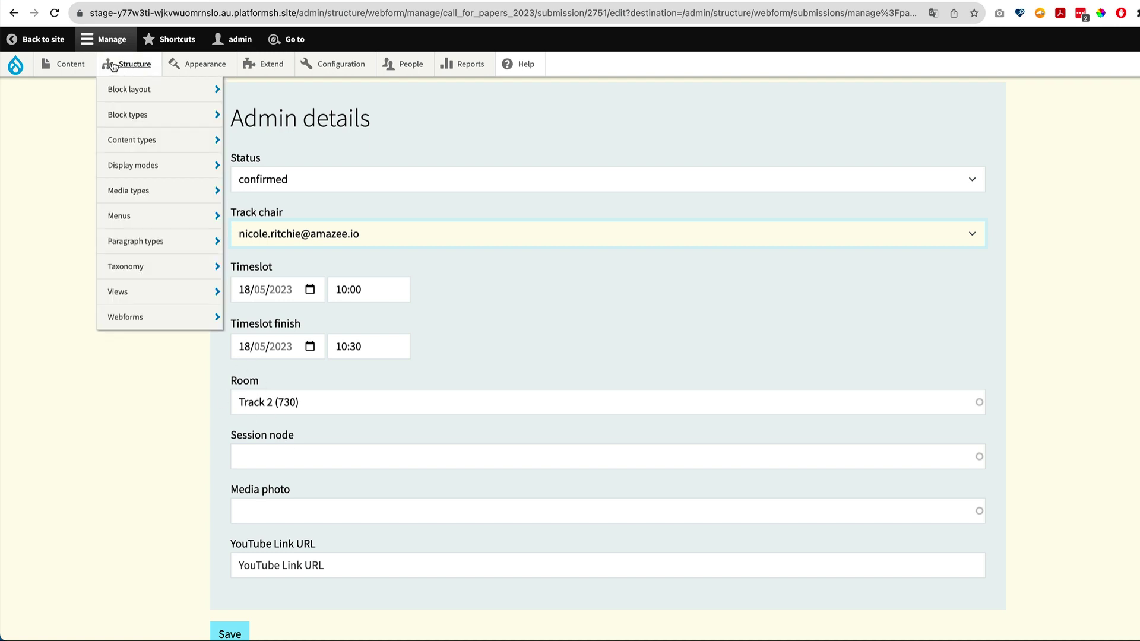
{"action": "mouse_move", "coordinate": [127, 147]}
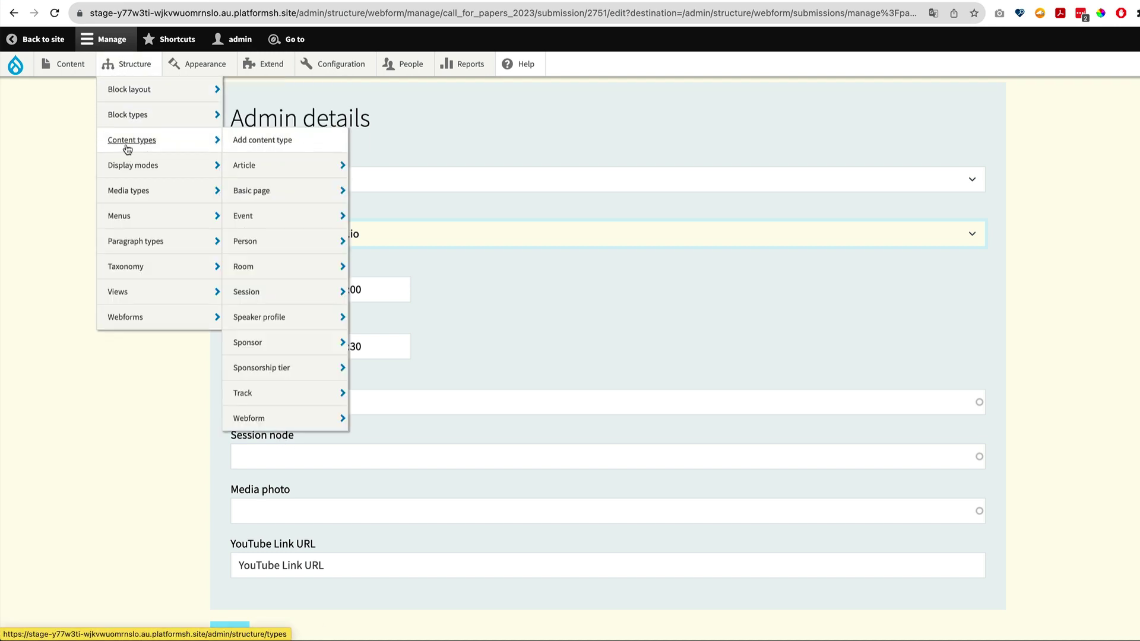
{"action": "mouse_move", "coordinate": [243, 272]}
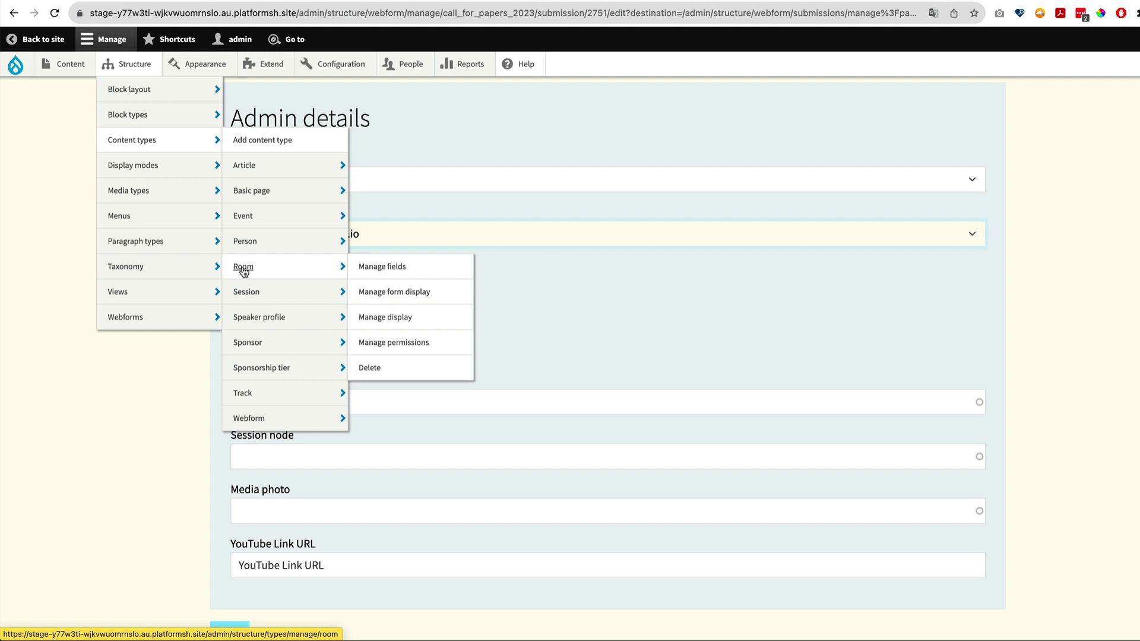
{"action": "left_click", "coordinate": [243, 271]}
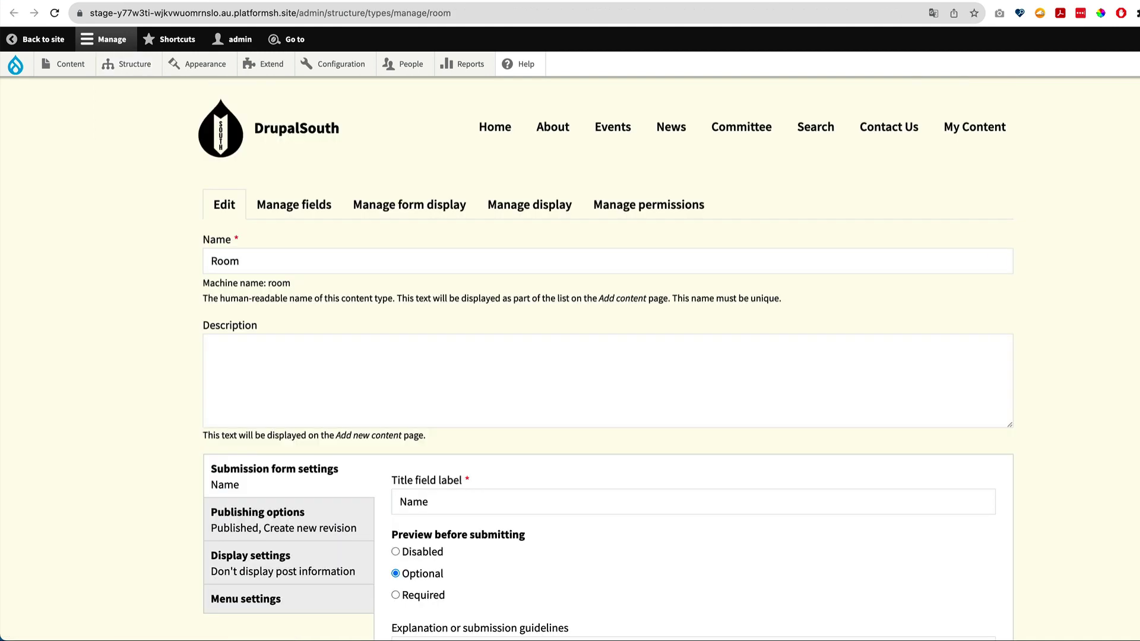
Filter the content list to Room items, listing Track 2, Track 1, Main Theatre and Elevate.
{"action": "left_click", "coordinate": [63, 70]}
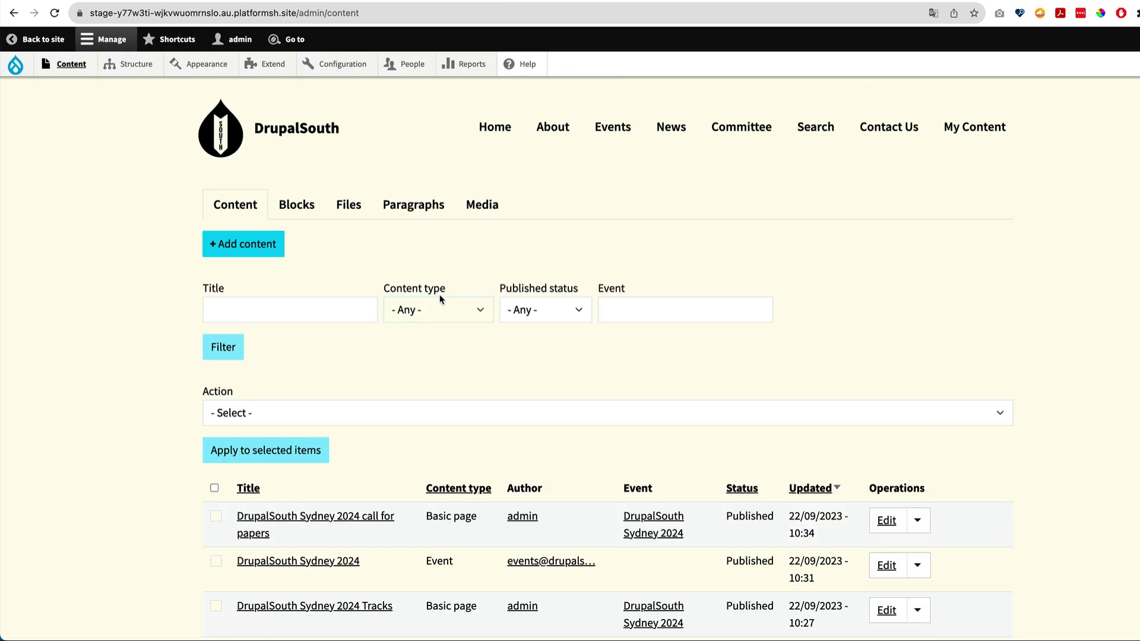
{"action": "right_click", "coordinate": [440, 308]}
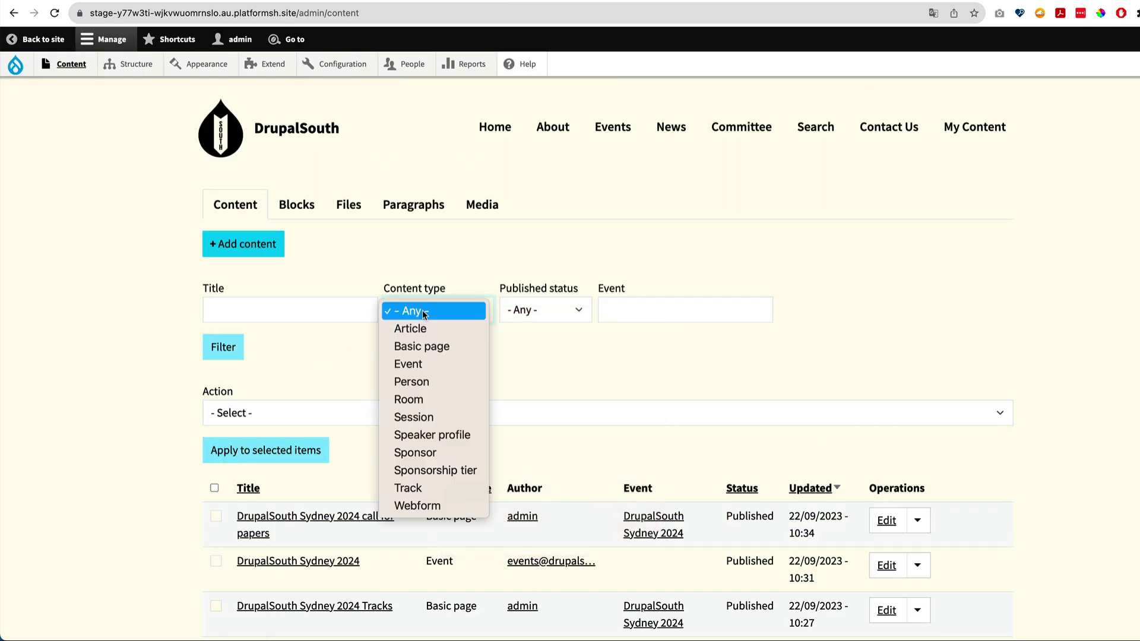
{"action": "left_click", "coordinate": [427, 401]}
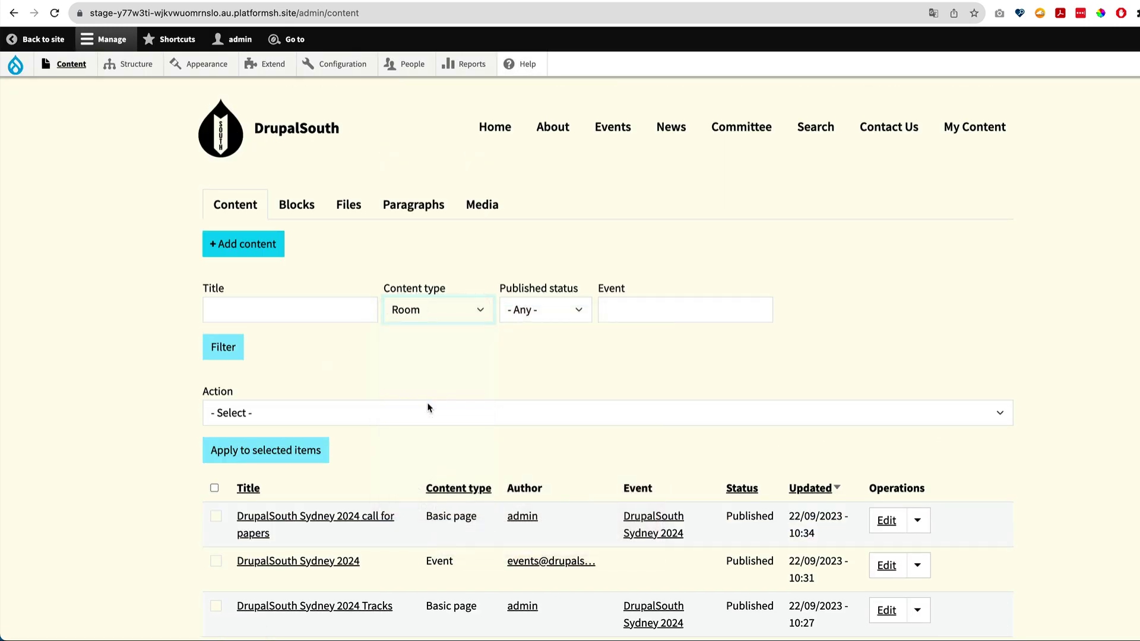
{"action": "left_click", "coordinate": [217, 349]}
{"action": "scroll", "coordinate": [223, 427], "scroll_direction": "down", "scroll_amount": 3}
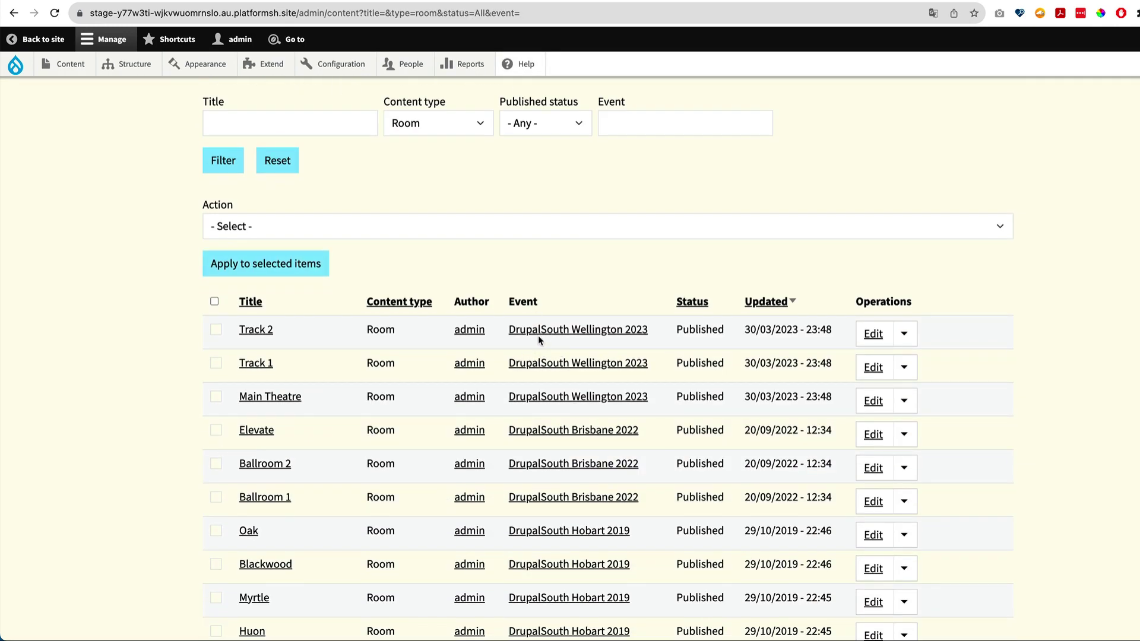
Rename Track 2 to 'Room 1 2024', assign it to DrupalSouth Sydney 2024, and save.
{"action": "left_click", "coordinate": [877, 336]}
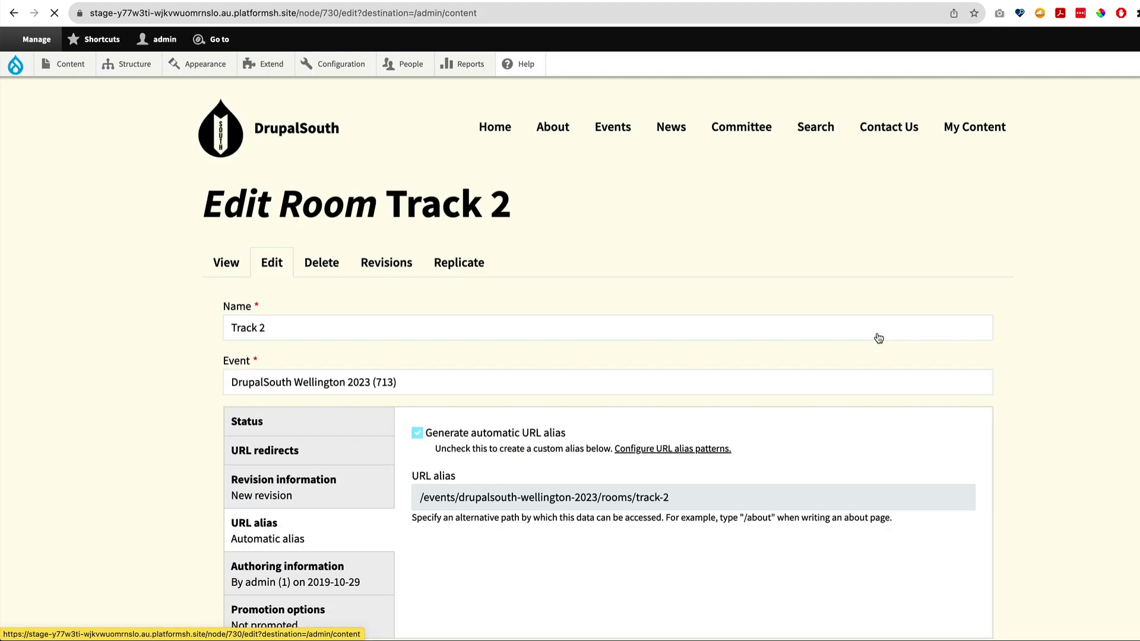
{"action": "left_click", "coordinate": [275, 324]}
{"action": "key", "text": "super+a"}
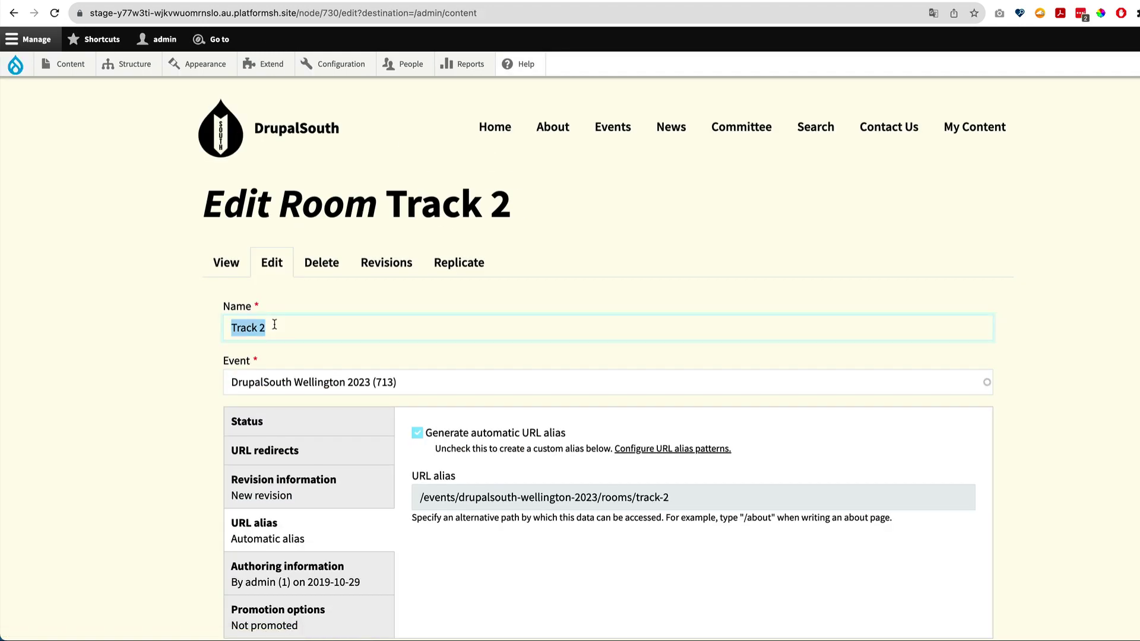
{"action": "type", "text": "Room 1 2024"}
{"action": "left_click", "coordinate": [254, 385]}
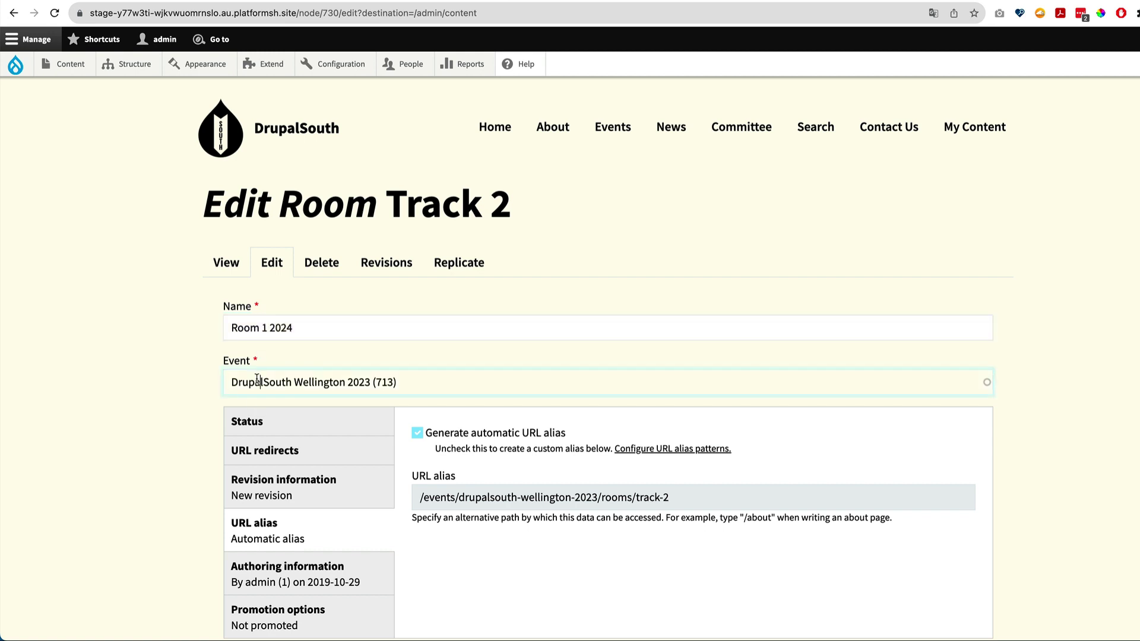
{"action": "key", "text": "super+a"}
{"action": "type", "text": "Syd"}
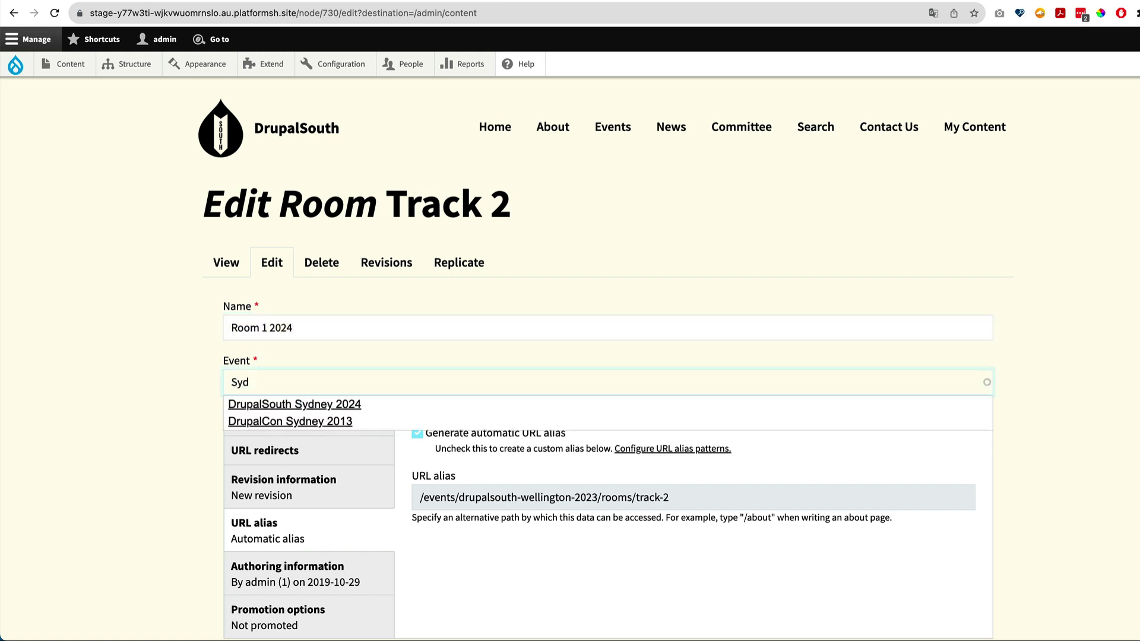
{"action": "left_click", "coordinate": [280, 405]}
{"action": "scroll", "coordinate": [267, 475], "scroll_direction": "down", "scroll_amount": 5}
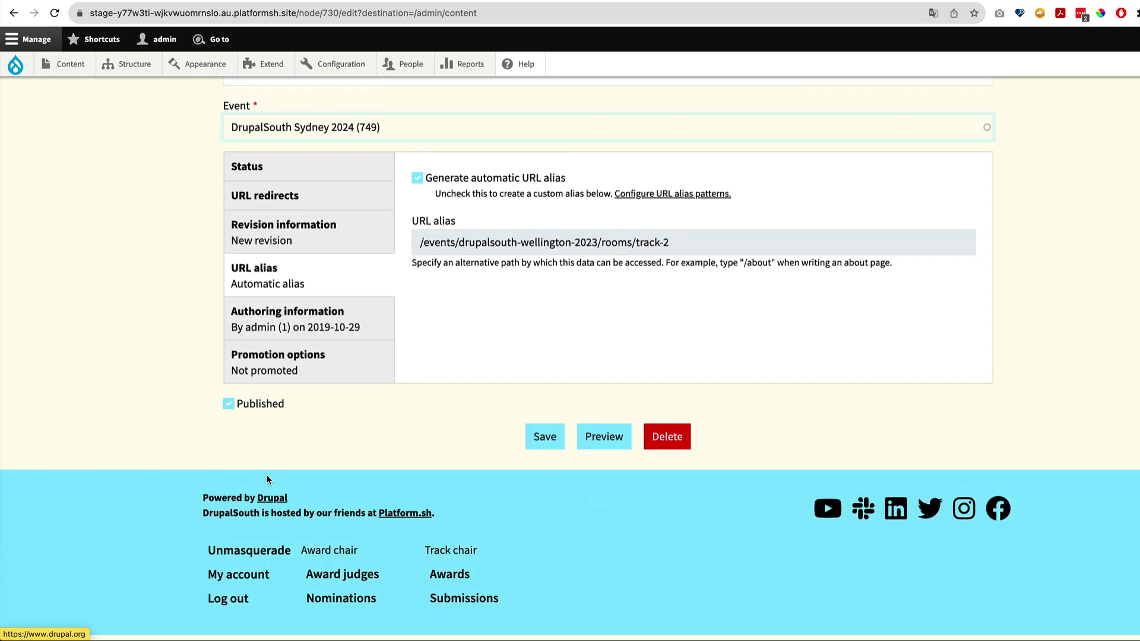
{"action": "left_click", "coordinate": [540, 448]}
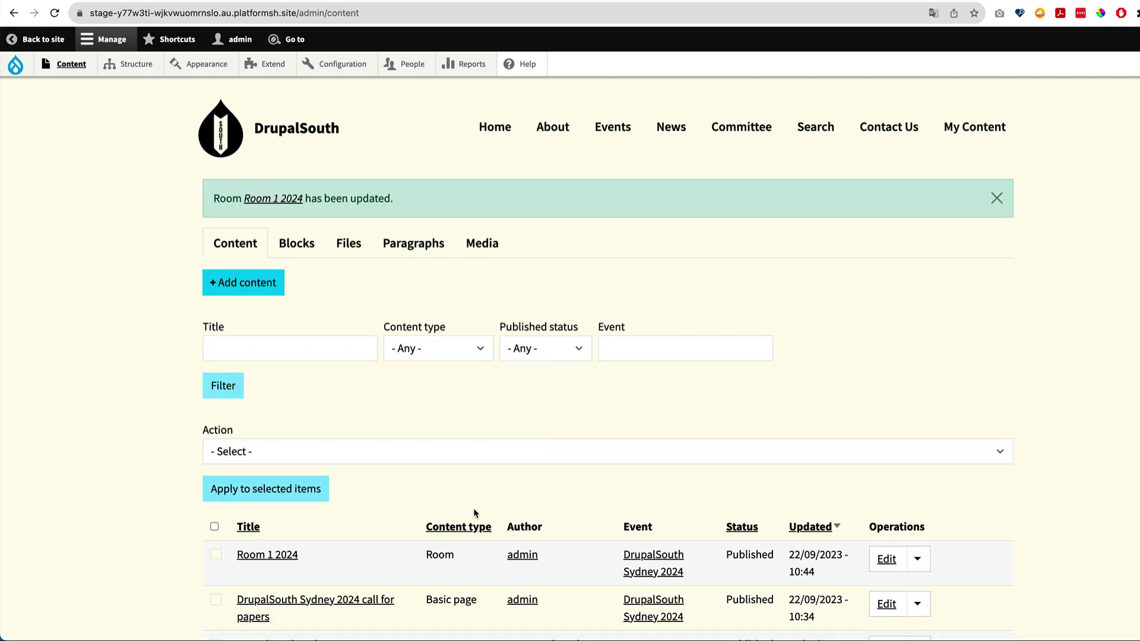
Re-filter the content list to Room and check Room 1 2024 is linked to DrupalSouth Sydney 2024.
{"action": "scroll", "coordinate": [339, 379], "scroll_direction": "down", "scroll_amount": 3}
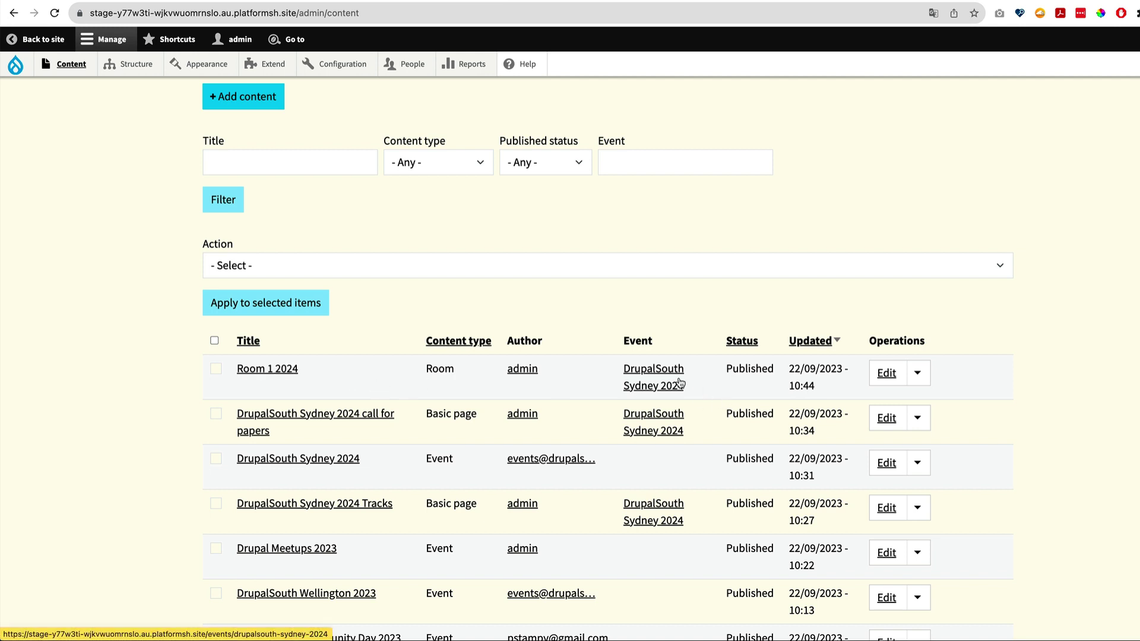
{"action": "scroll", "coordinate": [457, 315], "scroll_direction": "up", "scroll_amount": 2}
{"action": "left_click", "coordinate": [458, 223]}
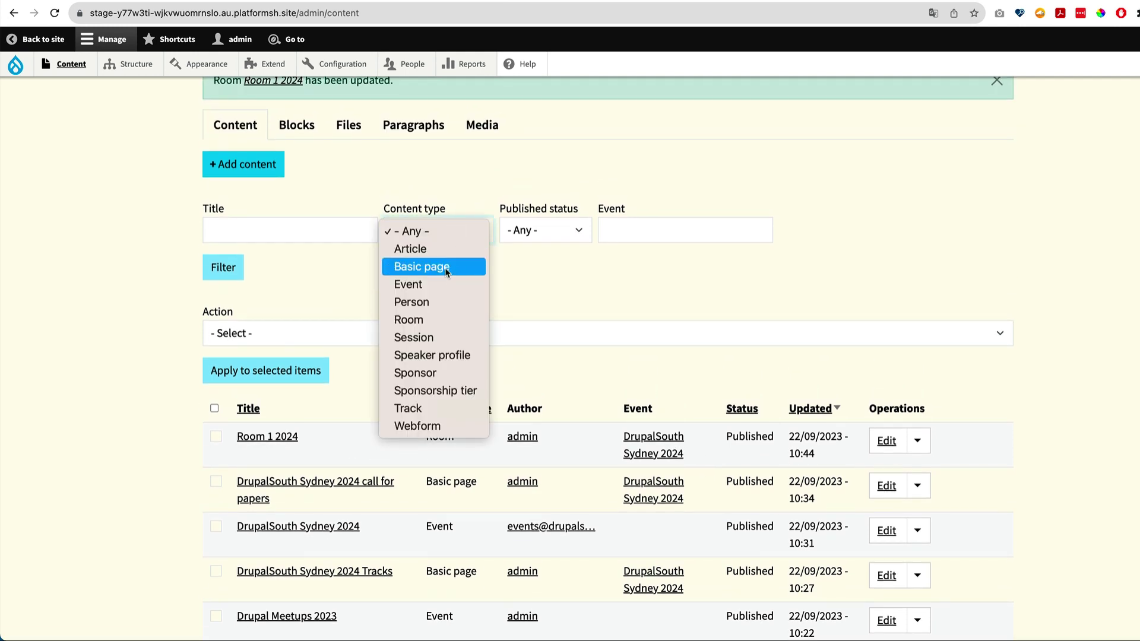
{"action": "left_click", "coordinate": [439, 323]}
{"action": "left_click", "coordinate": [225, 268]}
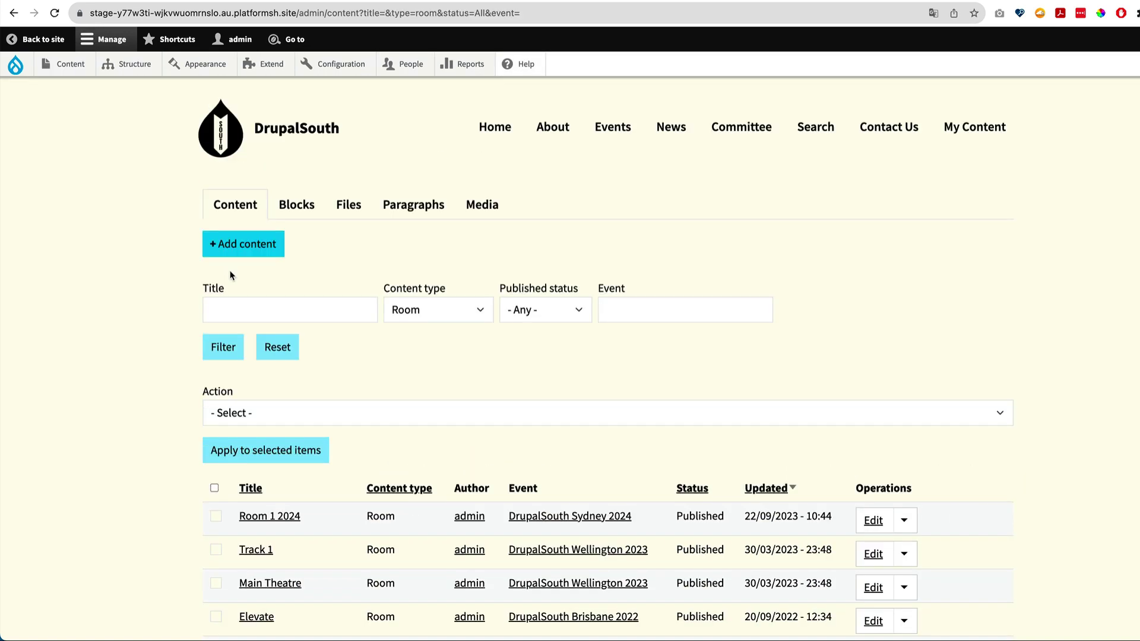
{"action": "scroll", "coordinate": [232, 275], "scroll_direction": "down", "scroll_amount": 4}
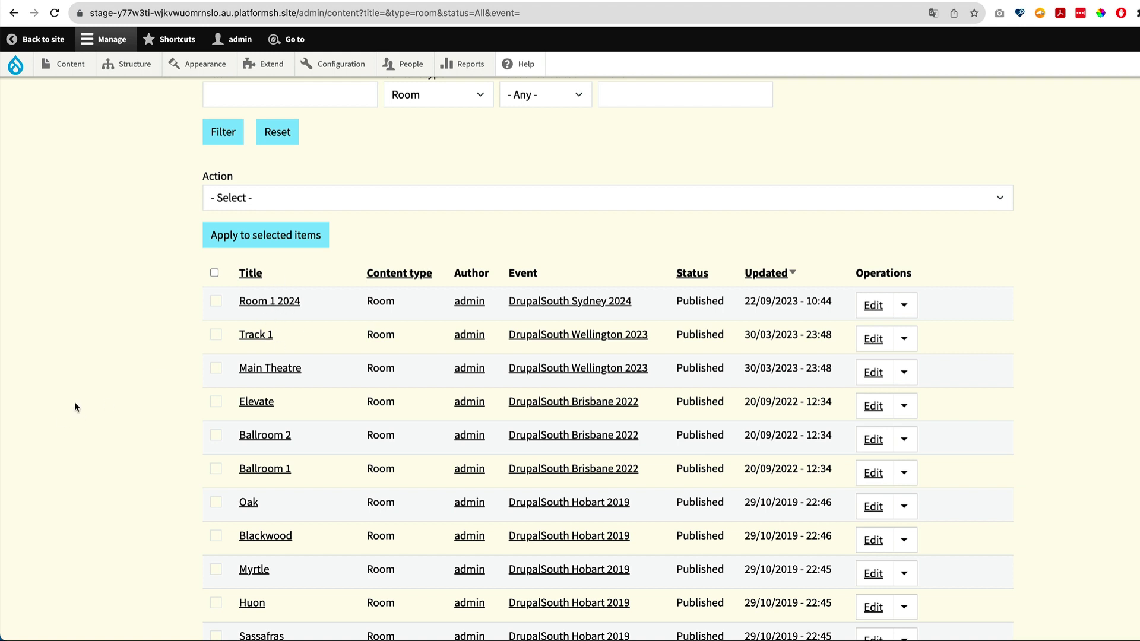
{"action": "scroll", "coordinate": [107, 394], "scroll_direction": "up", "scroll_amount": 2}
{"action": "scroll", "coordinate": [107, 394], "scroll_direction": "up", "scroll_amount": 2}
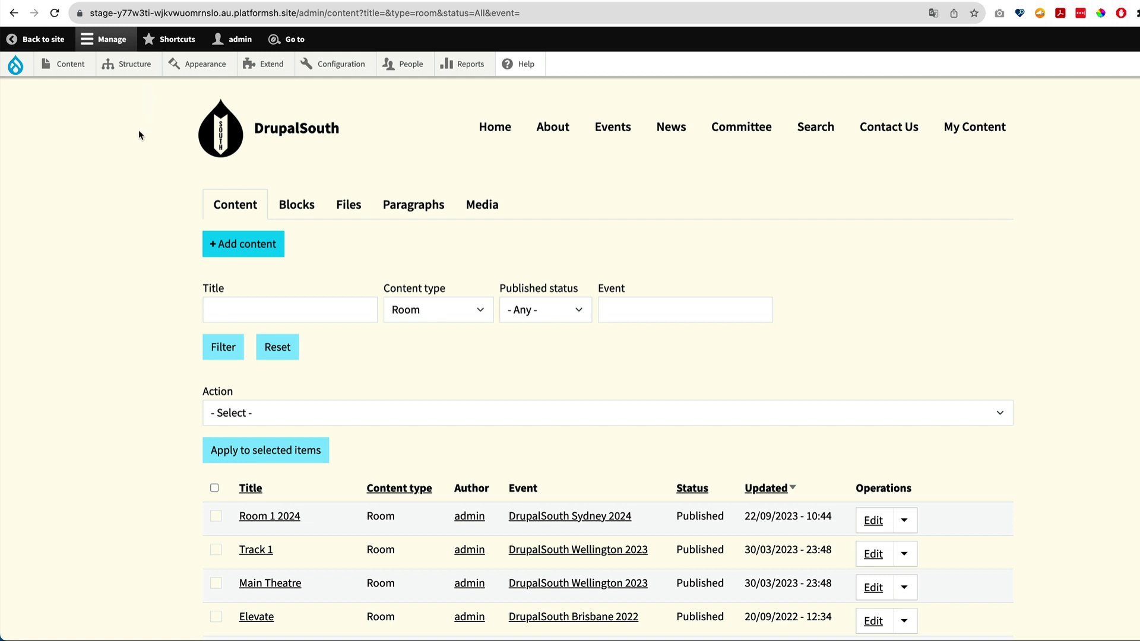
{"action": "scroll", "coordinate": [119, 200], "scroll_direction": "down", "scroll_amount": 2}
{"action": "scroll", "coordinate": [119, 199], "scroll_direction": "up", "scroll_amount": 2}
{"action": "mouse_move", "coordinate": [262, 64]}
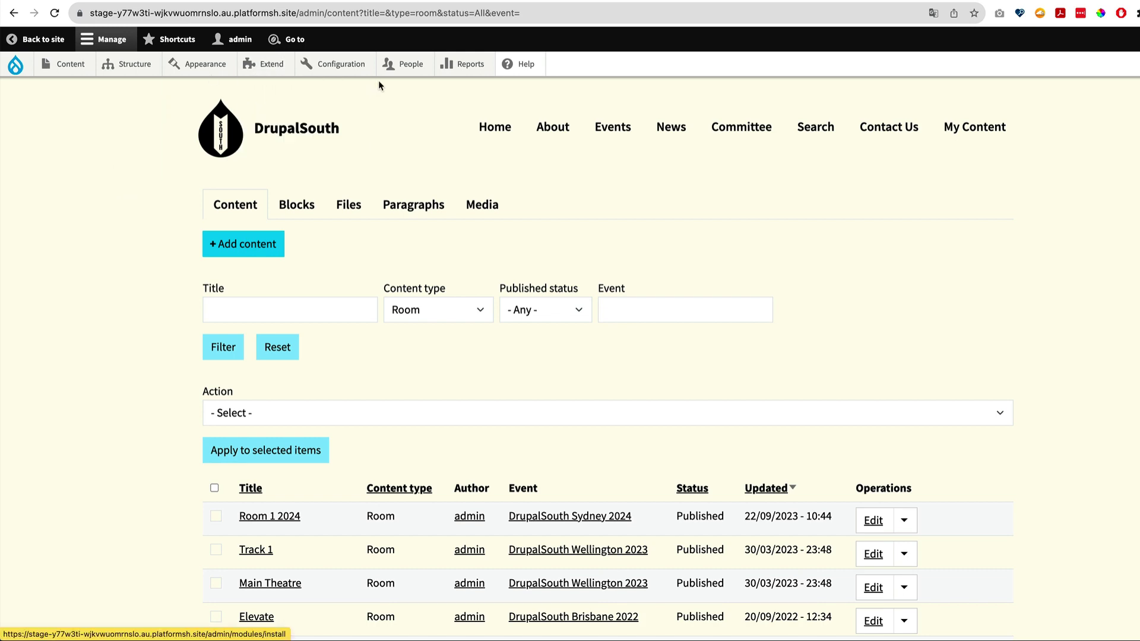
{"action": "left_click", "coordinate": [404, 72]}
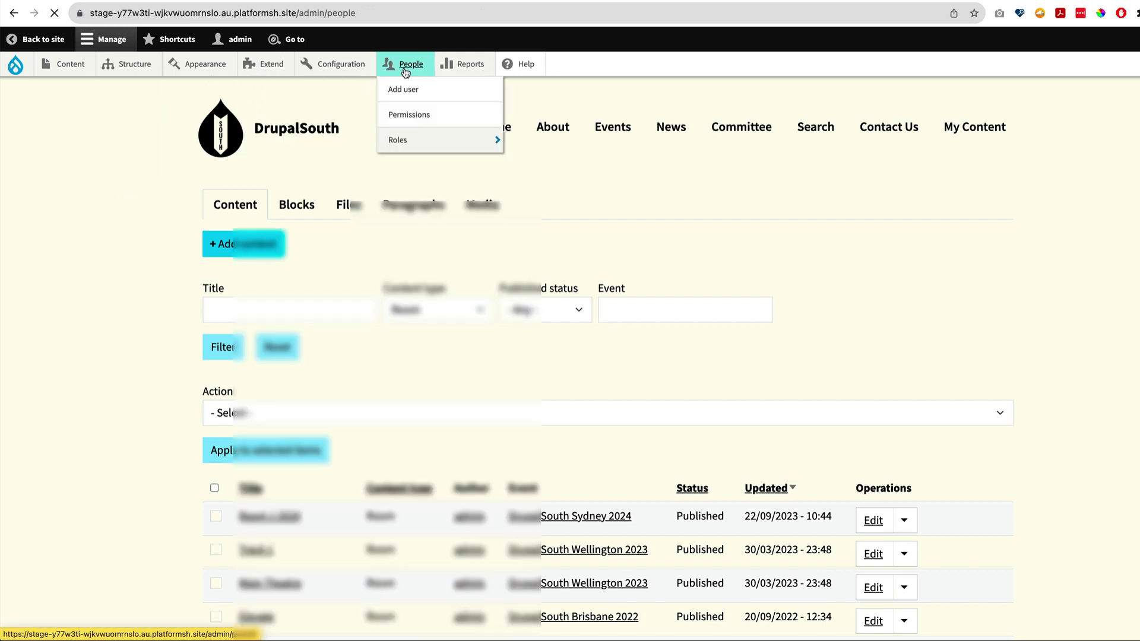
{"action": "scroll", "coordinate": [410, 435], "scroll_direction": "down", "scroll_amount": 3}
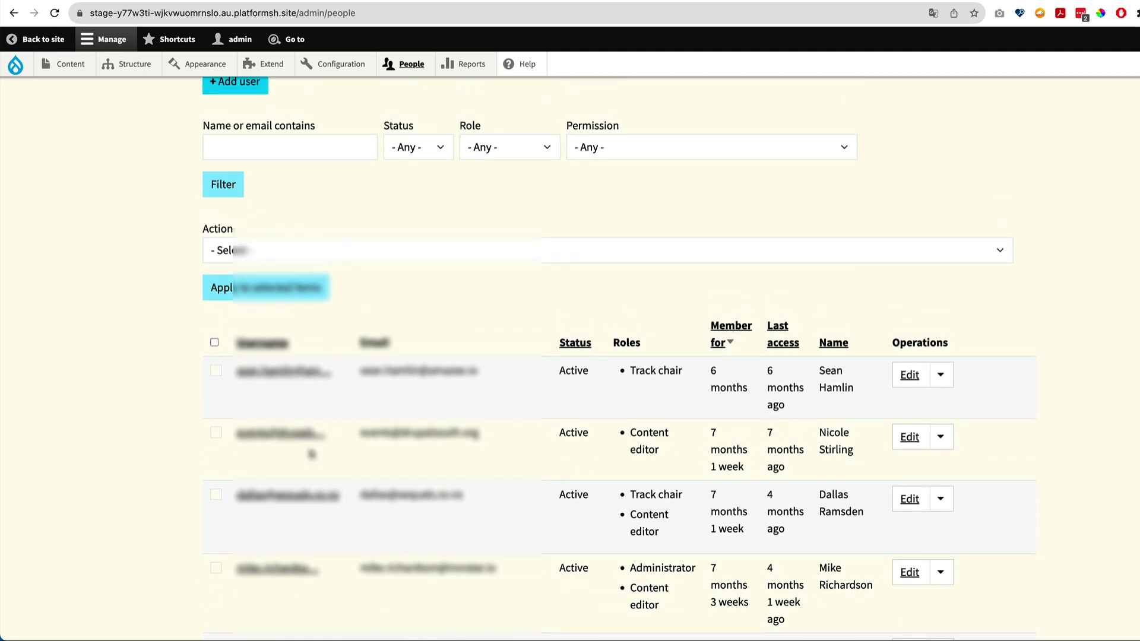
{"action": "scroll", "coordinate": [298, 508], "scroll_direction": "down", "scroll_amount": 1}
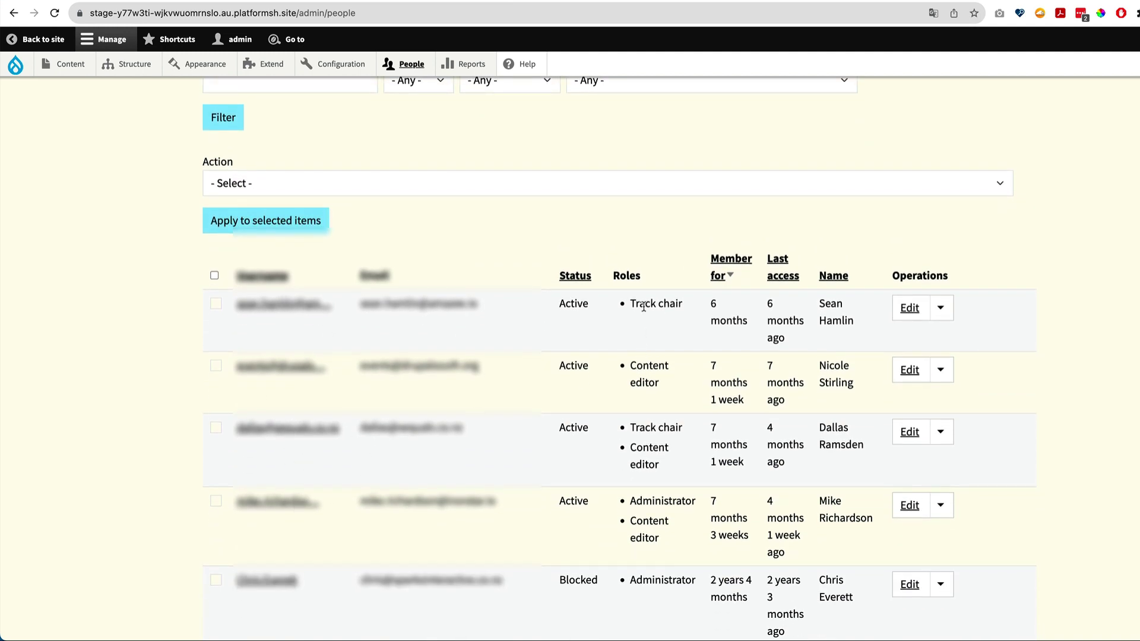
{"action": "left_click_drag", "start_coordinate": [629, 304], "coordinate": [684, 307]}
{"action": "left_click_drag", "start_coordinate": [665, 375], "coordinate": [647, 347]}
{"action": "left_click", "coordinate": [646, 380]}
{"action": "scroll", "coordinate": [646, 424], "scroll_direction": "down", "scroll_amount": 1}
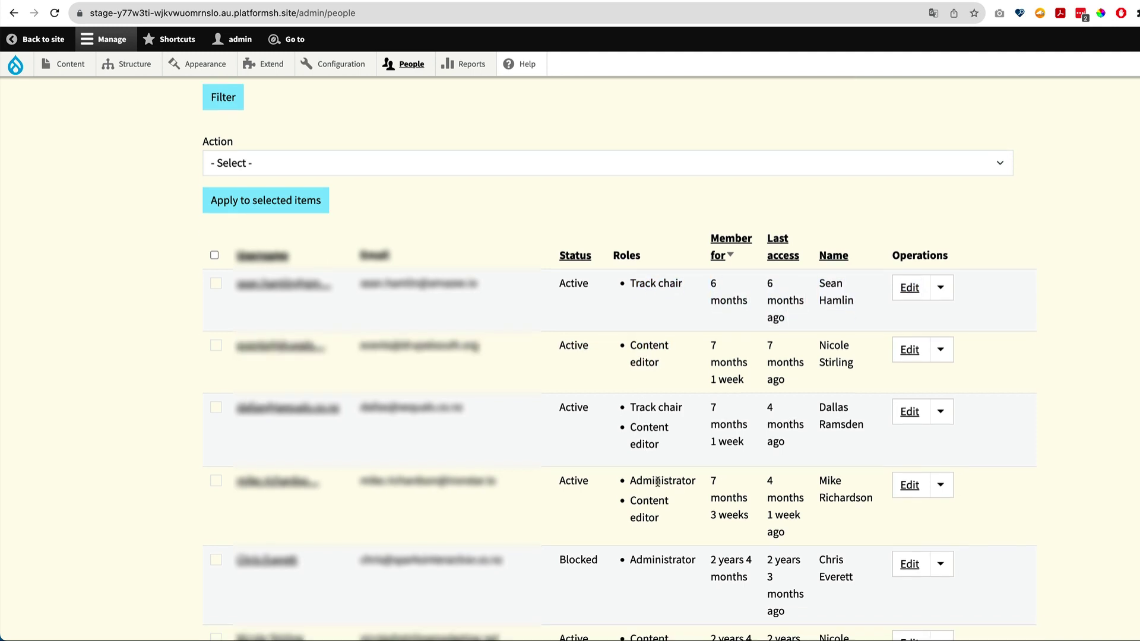
{"action": "double_click", "coordinate": [655, 481]}
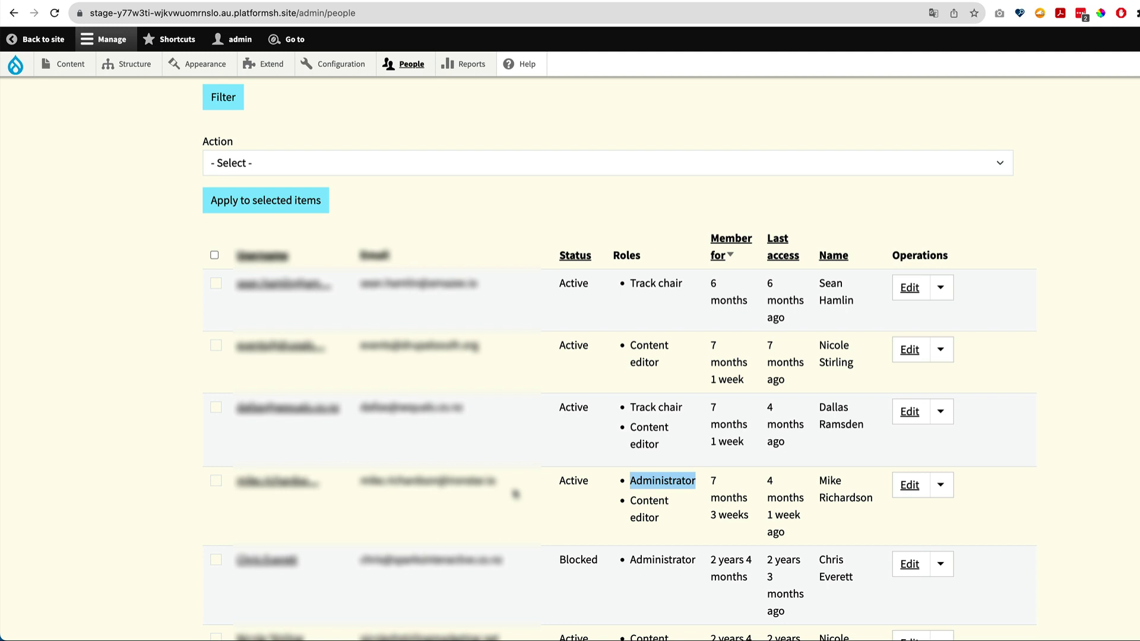
{"action": "scroll", "coordinate": [603, 481], "scroll_direction": "down", "scroll_amount": 2}
{"action": "left_click_drag", "start_coordinate": [666, 407], "coordinate": [626, 387]}
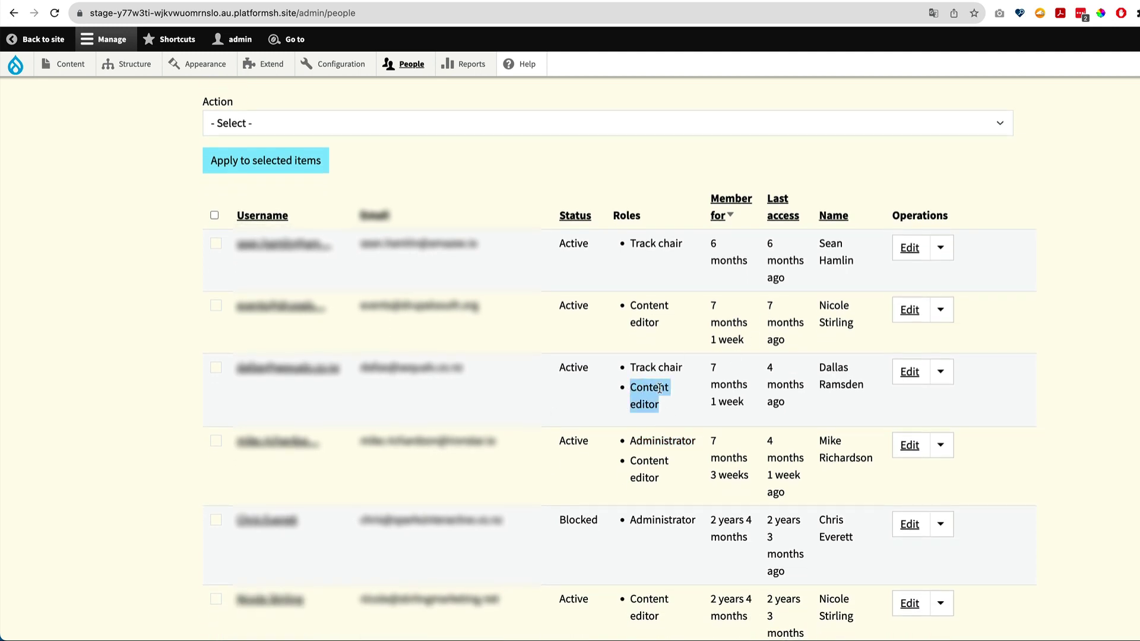
{"action": "left_click", "coordinate": [689, 368]}
{"action": "left_click_drag", "start_coordinate": [690, 368], "coordinate": [628, 369]}
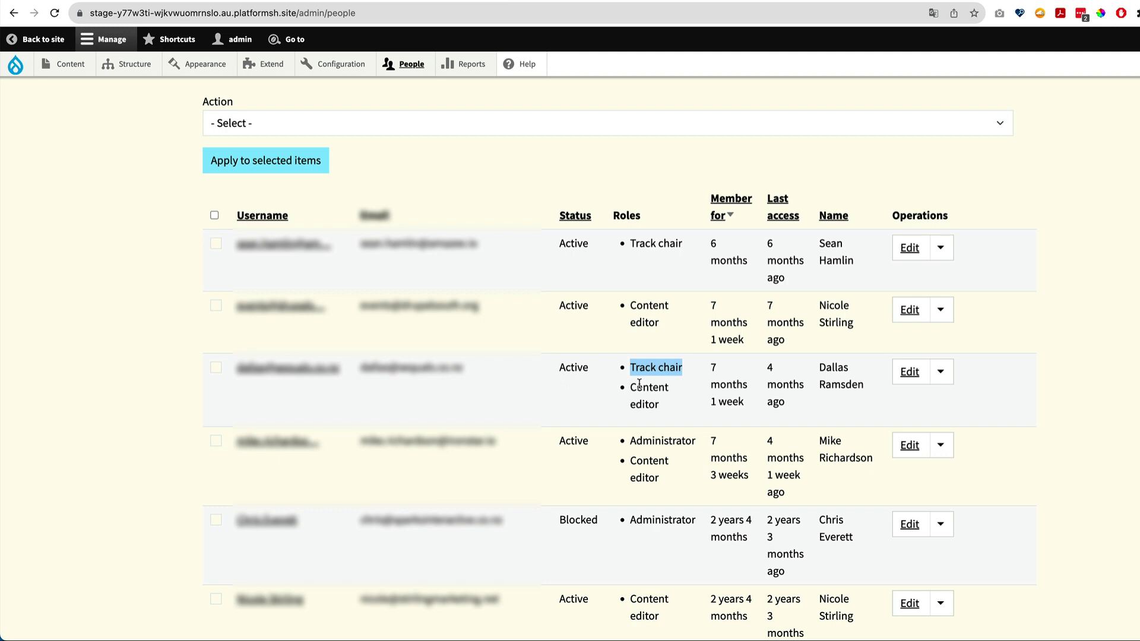
{"action": "left_click", "coordinate": [667, 532]}
{"action": "double_click", "coordinate": [663, 520]}
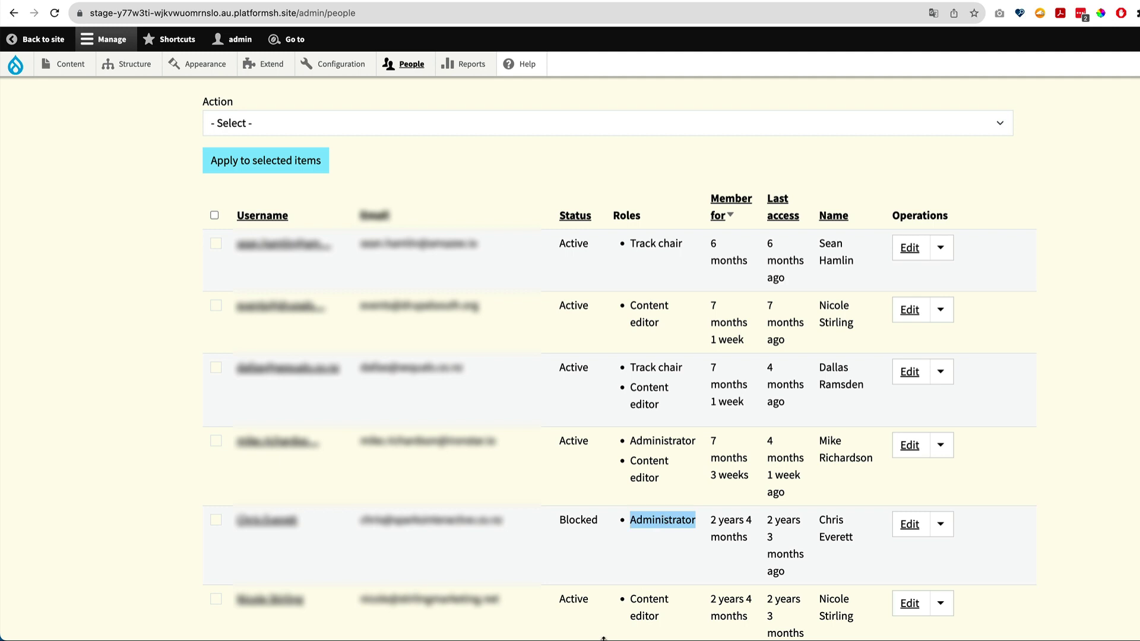
{"action": "scroll", "coordinate": [603, 638], "scroll_direction": "up", "scroll_amount": 2}
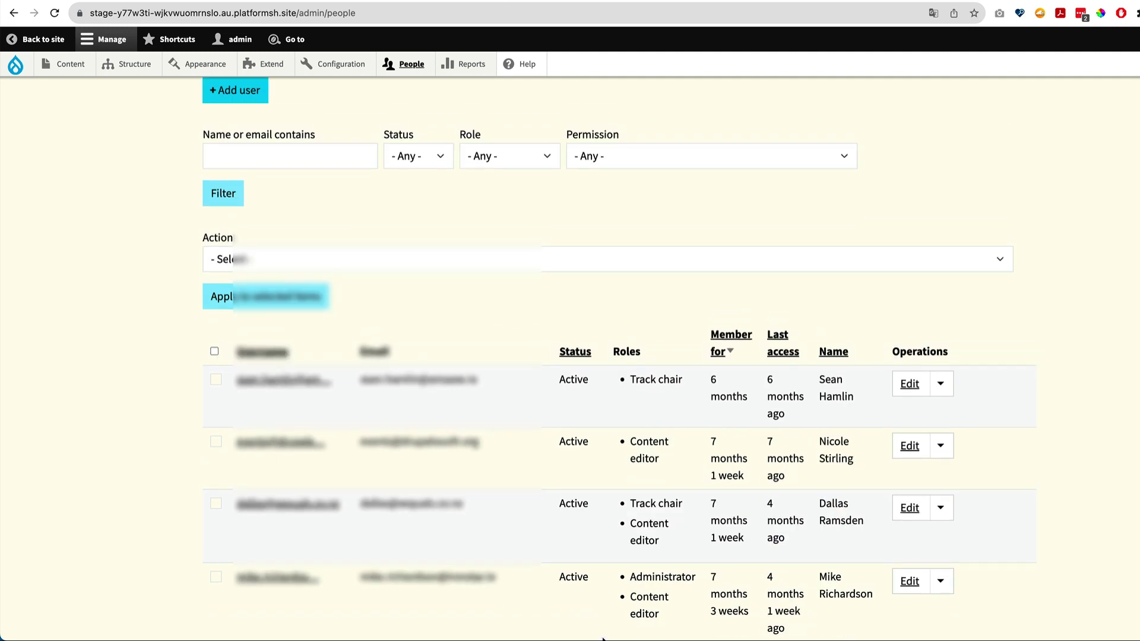
{"action": "scroll", "coordinate": [602, 635], "scroll_direction": "down", "scroll_amount": 1}
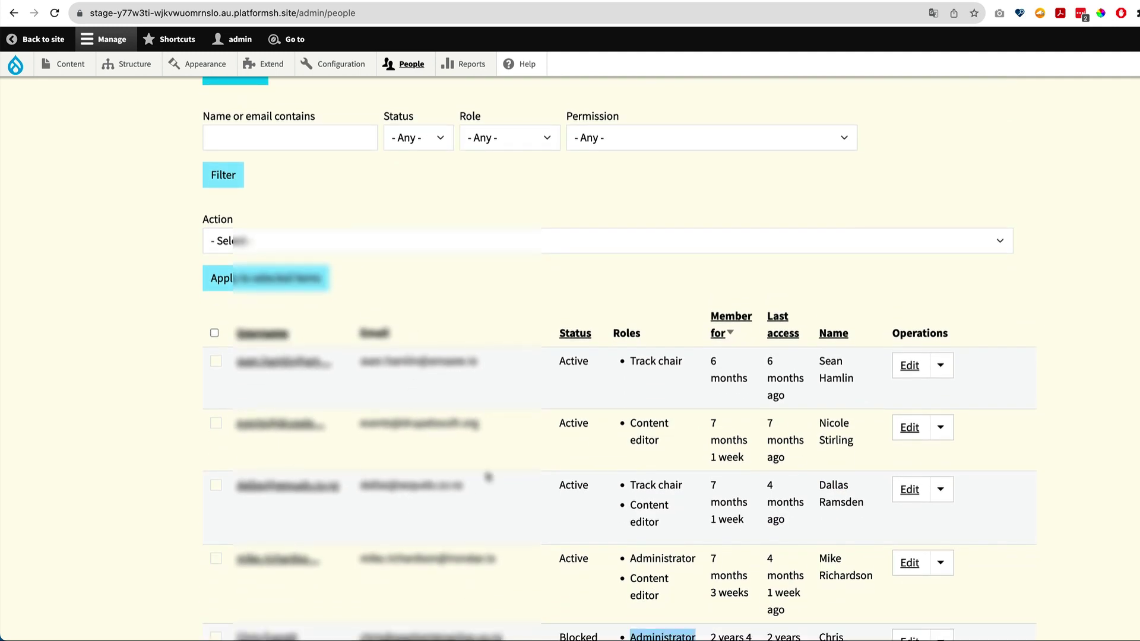
{"action": "scroll", "coordinate": [536, 570], "scroll_direction": "up", "scroll_amount": 3}
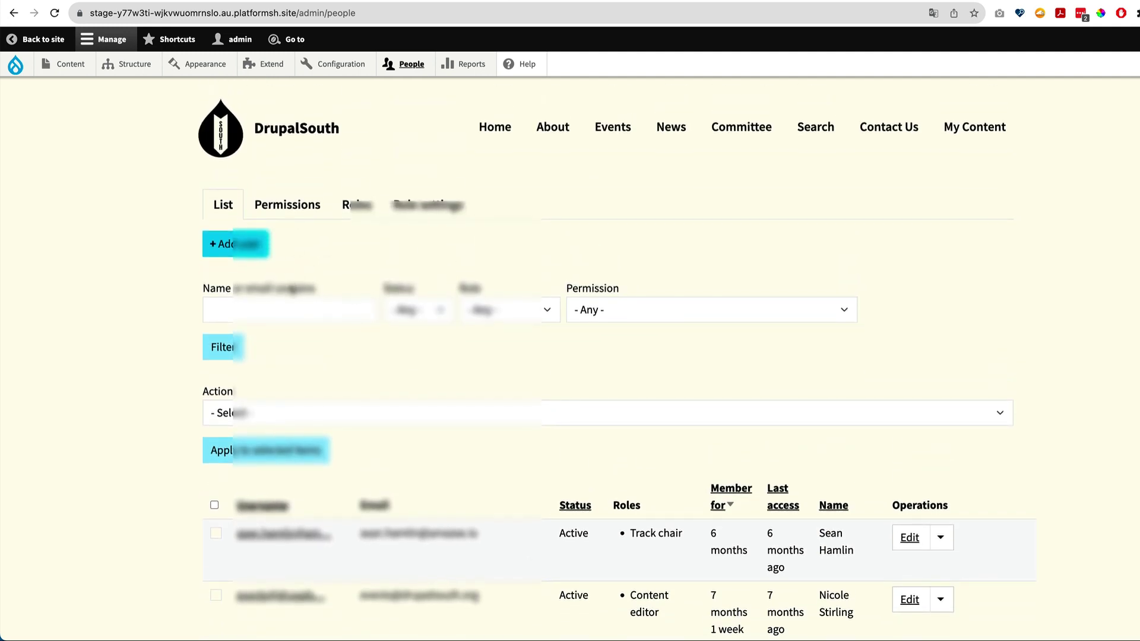
{"action": "mouse_move", "coordinate": [123, 62]}
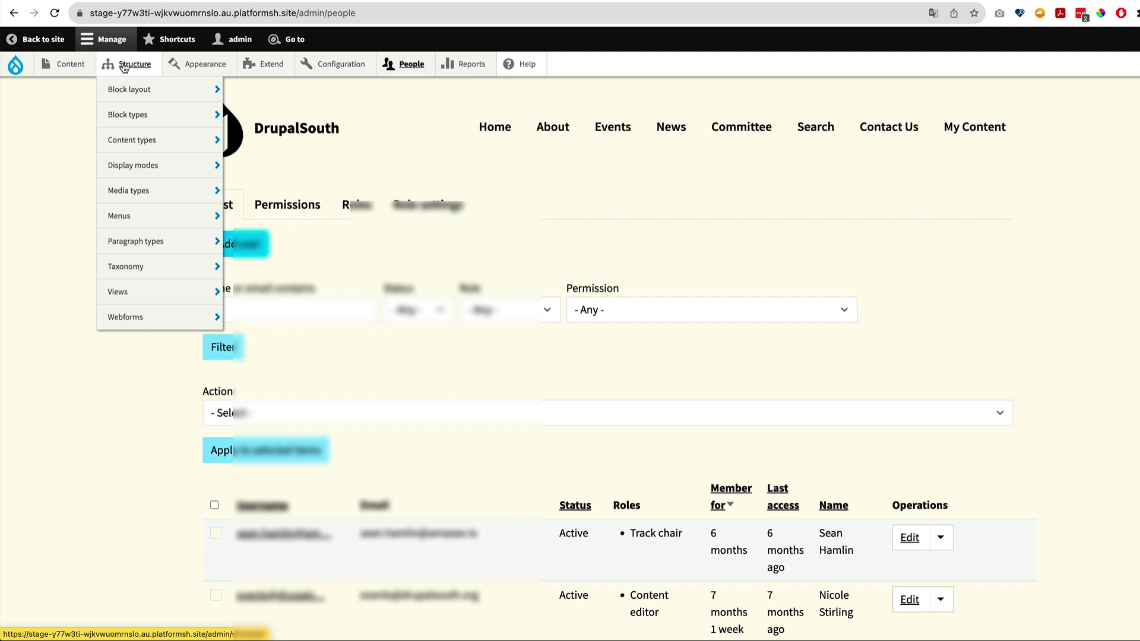
Go to the DrupalSouth front page and open the DrupalSouth Sydney 2024 event page.
{"action": "left_click", "coordinate": [125, 67]}
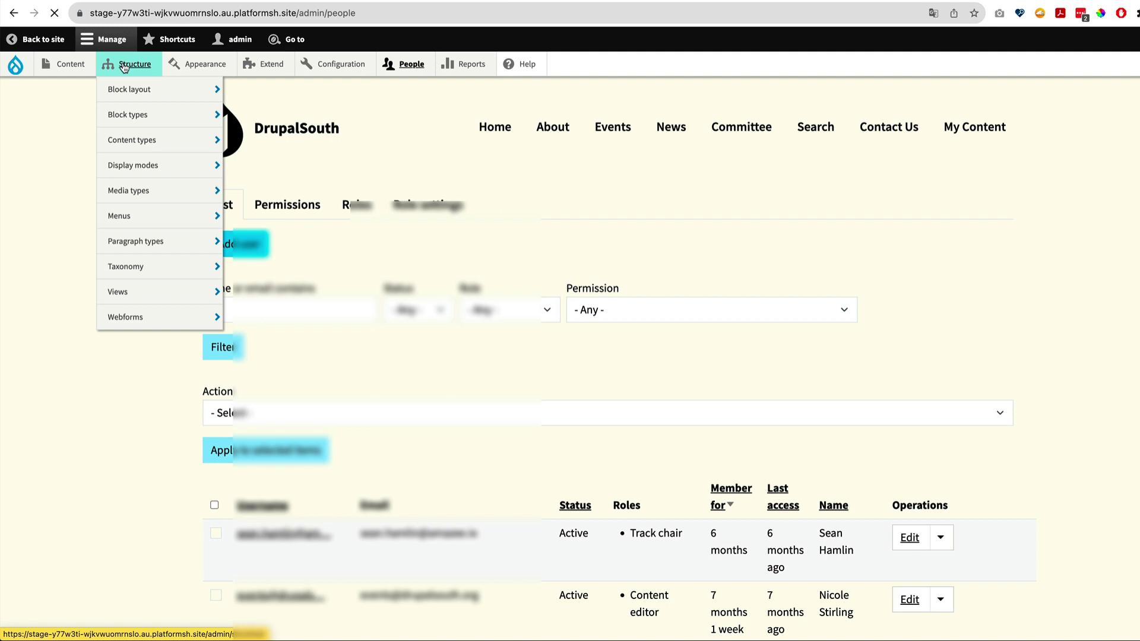
{"action": "left_click", "coordinate": [6, 64]}
{"action": "scroll", "coordinate": [597, 474], "scroll_direction": "down", "scroll_amount": 3}
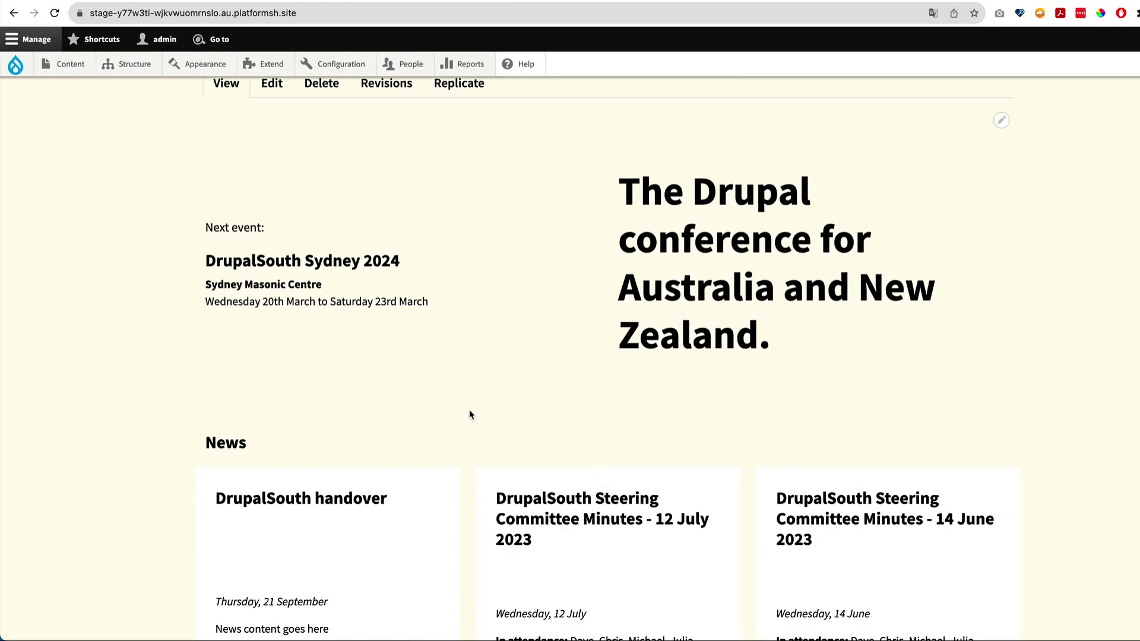
{"action": "left_click", "coordinate": [349, 267]}
{"action": "scroll", "coordinate": [769, 638], "scroll_direction": "down", "scroll_amount": 2}
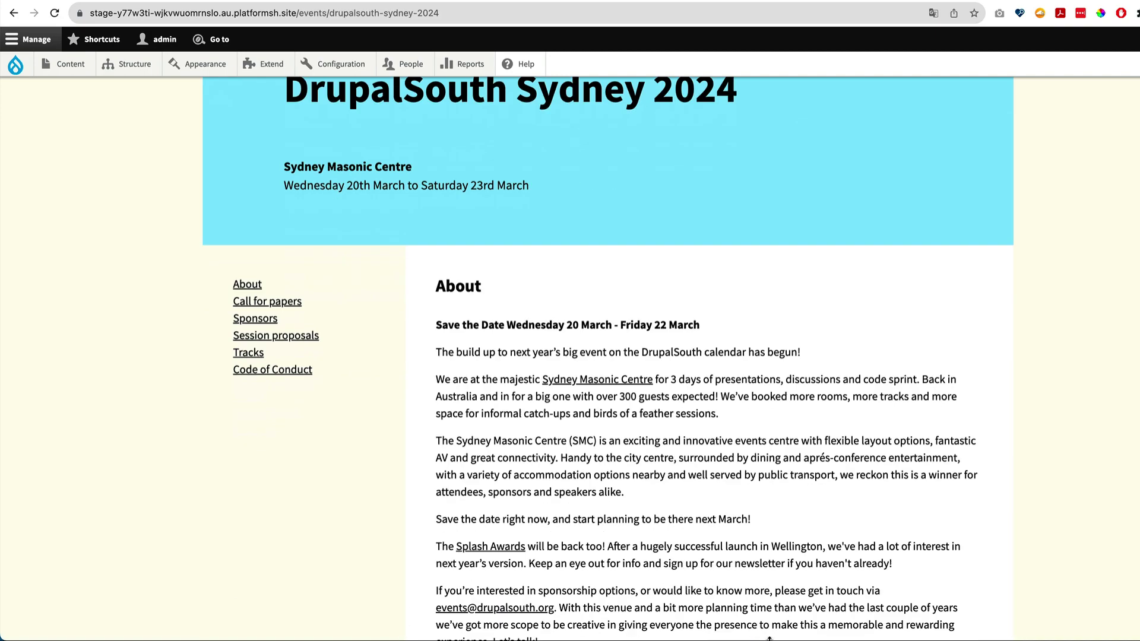
{"action": "scroll", "coordinate": [770, 638], "scroll_direction": "down", "scroll_amount": 15}
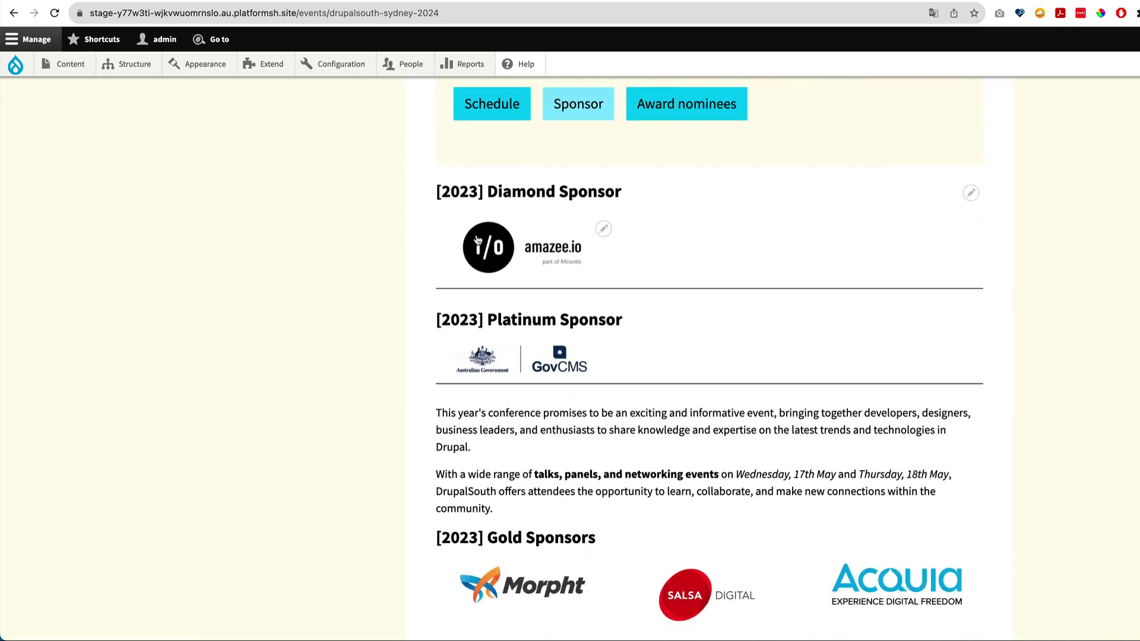
Inspect the [2023] Diamond Sponsor tier page, then return to the Sydney 2024 event.
{"action": "left_click", "coordinate": [460, 194]}
{"action": "scroll", "coordinate": [504, 471], "scroll_direction": "down", "scroll_amount": 3}
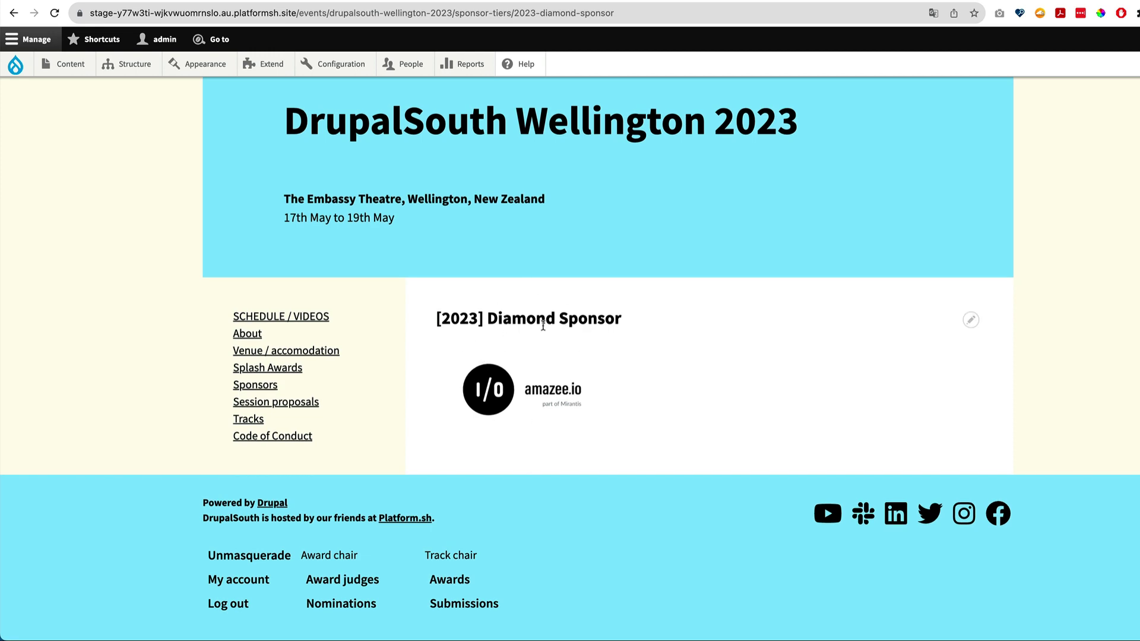
{"action": "left_click", "coordinate": [14, 12]}
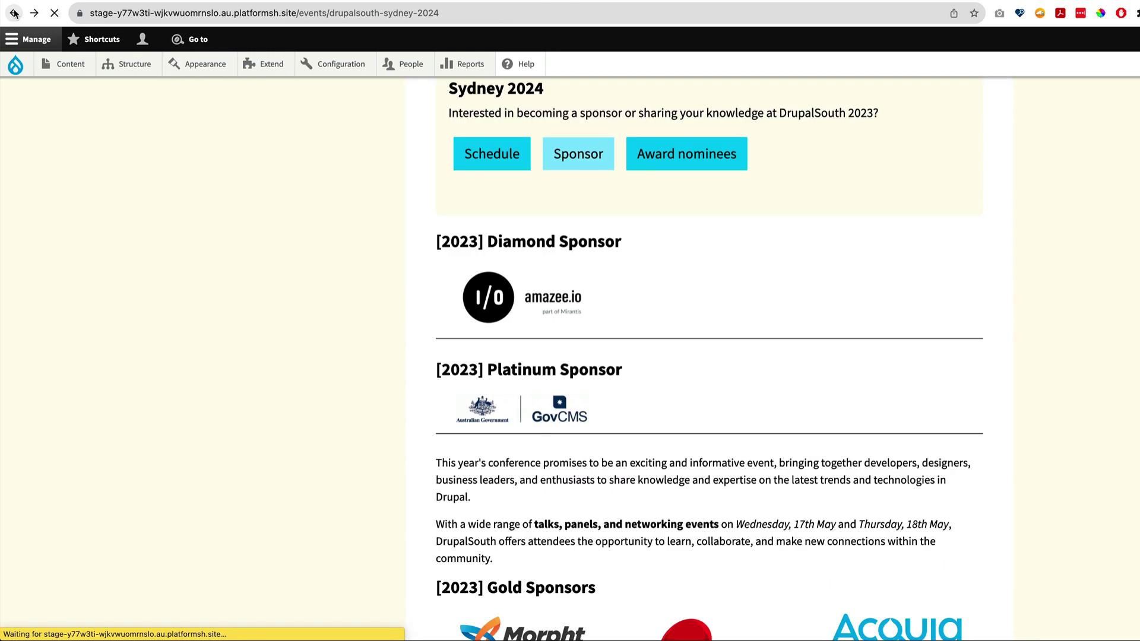
Go to the admin list of all content.
{"action": "mouse_move", "coordinate": [66, 64]}
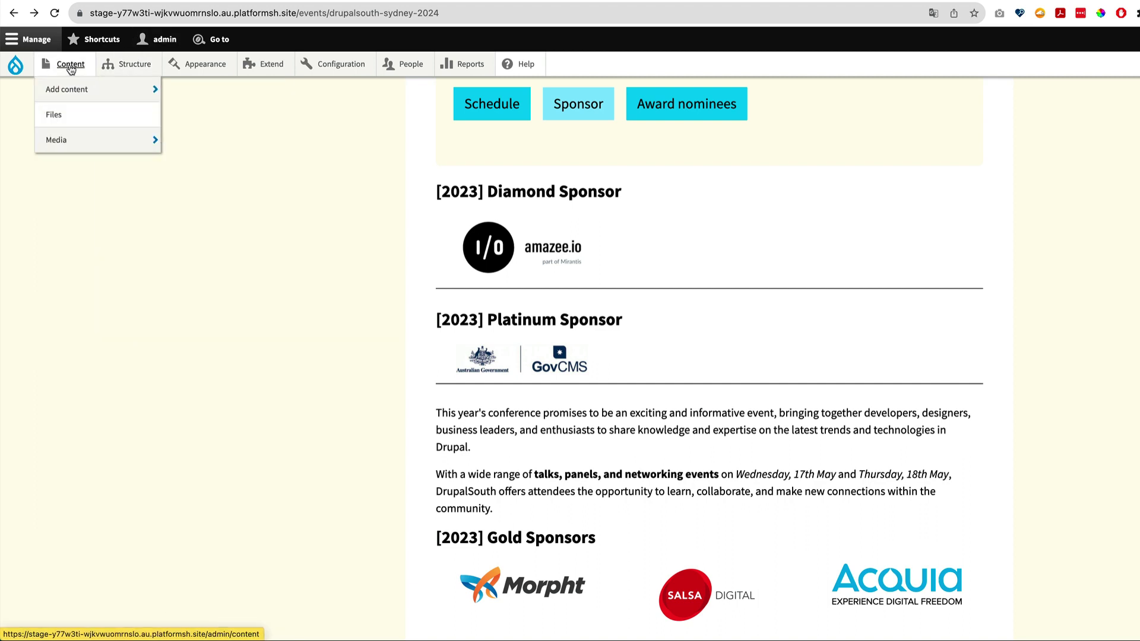
{"action": "mouse_move", "coordinate": [140, 71]}
{"action": "mouse_move", "coordinate": [146, 151]}
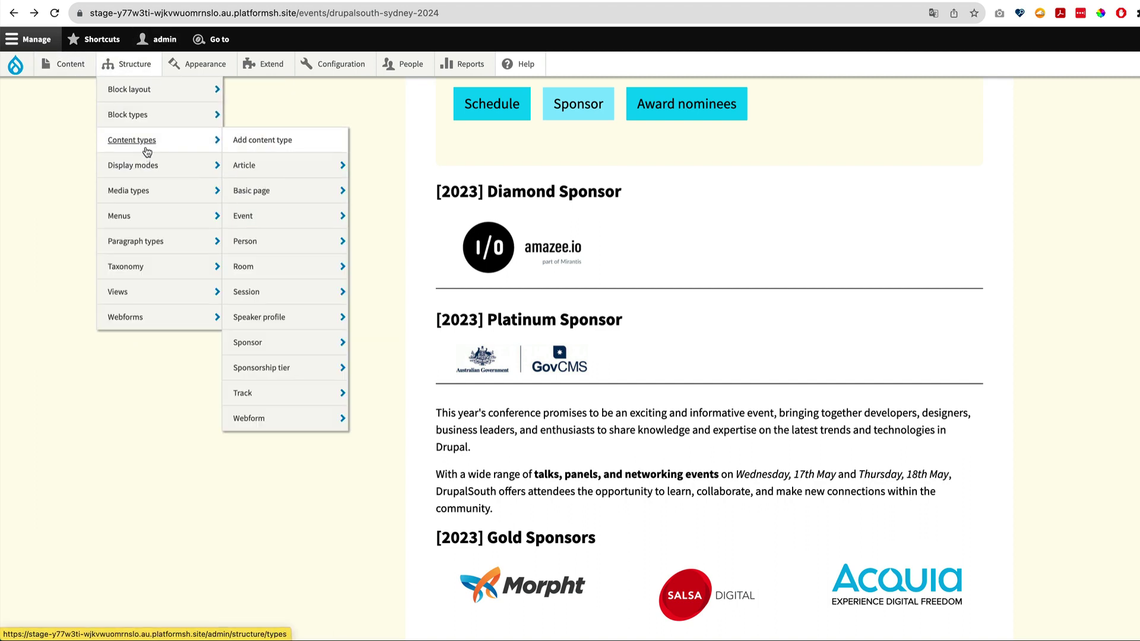
{"action": "left_click", "coordinate": [68, 66]}
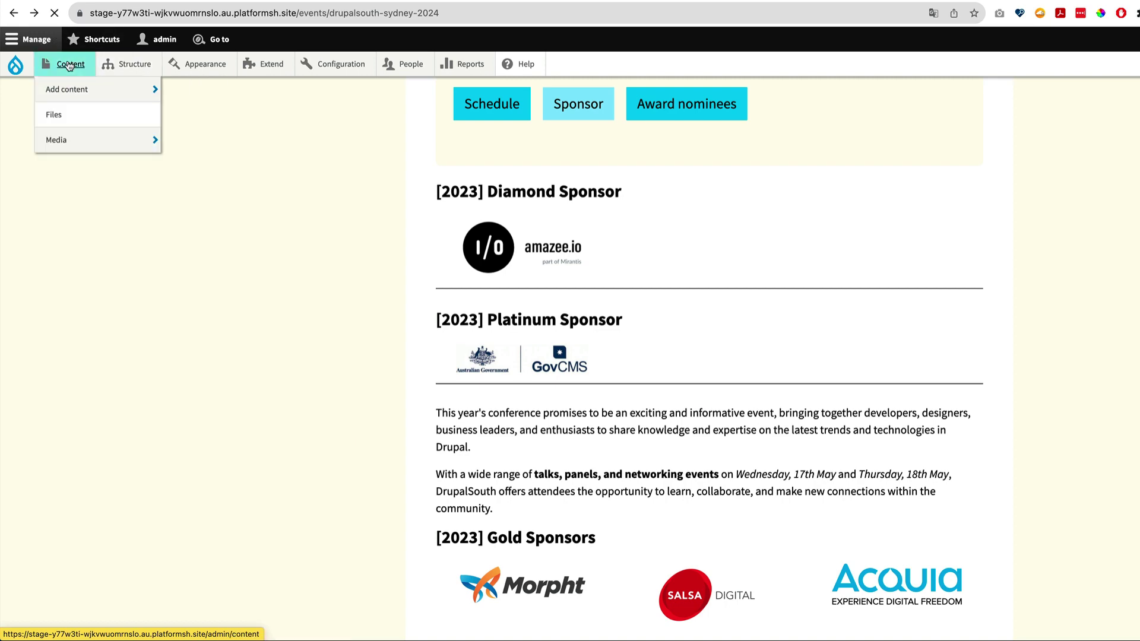
Filter the content list to the Sponsor type, listing Xequals, Ackama, TheDropTimes and PreviousNext.
{"action": "scroll", "coordinate": [391, 309], "scroll_direction": "down", "scroll_amount": 3}
{"action": "scroll", "coordinate": [390, 308], "scroll_direction": "up", "scroll_amount": 1}
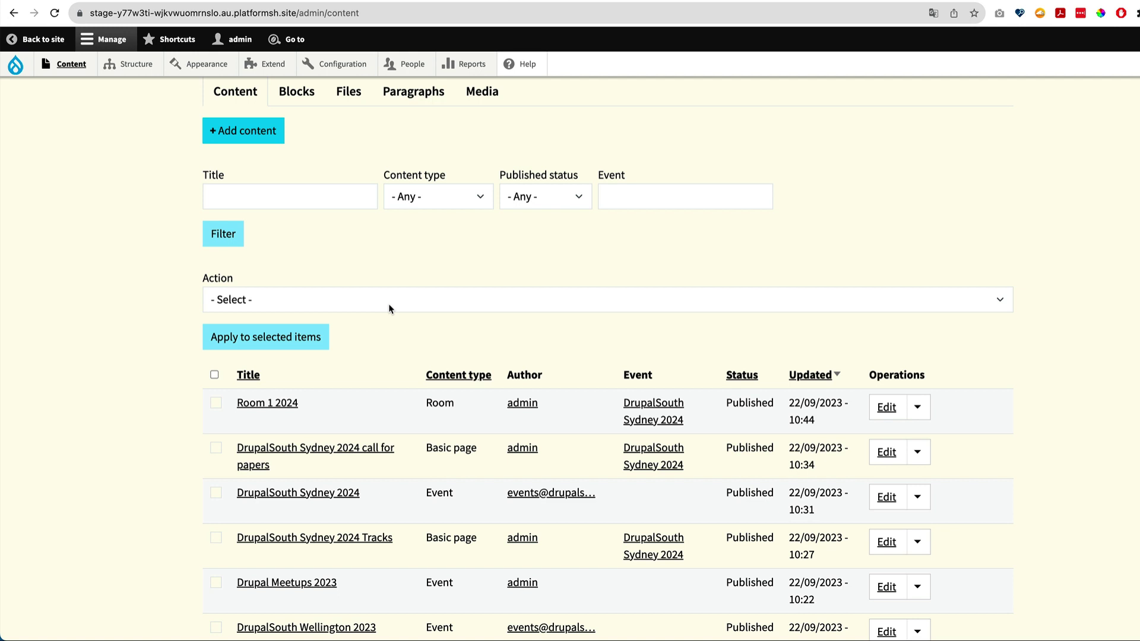
{"action": "scroll", "coordinate": [318, 201], "scroll_direction": "up", "scroll_amount": 1}
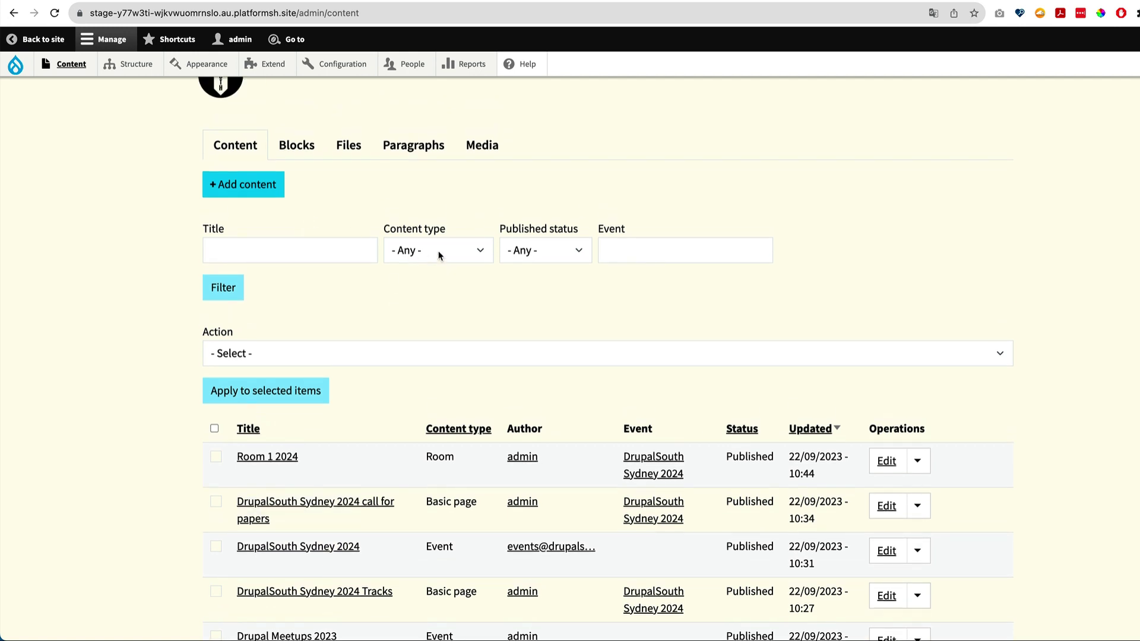
{"action": "left_click", "coordinate": [437, 250]}
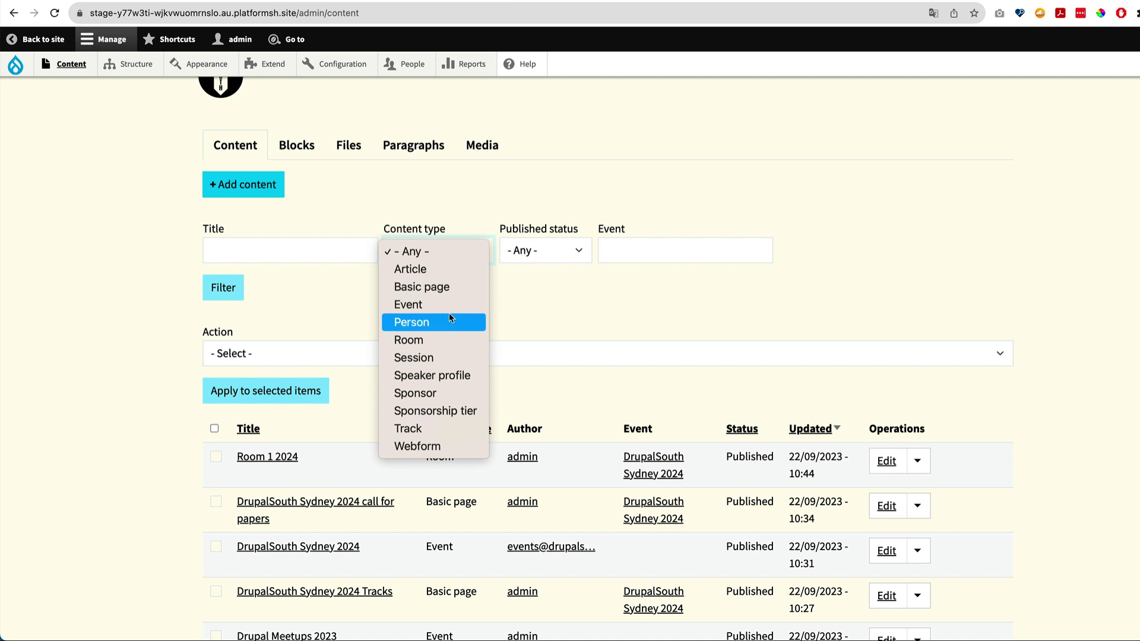
{"action": "left_click", "coordinate": [448, 358]}
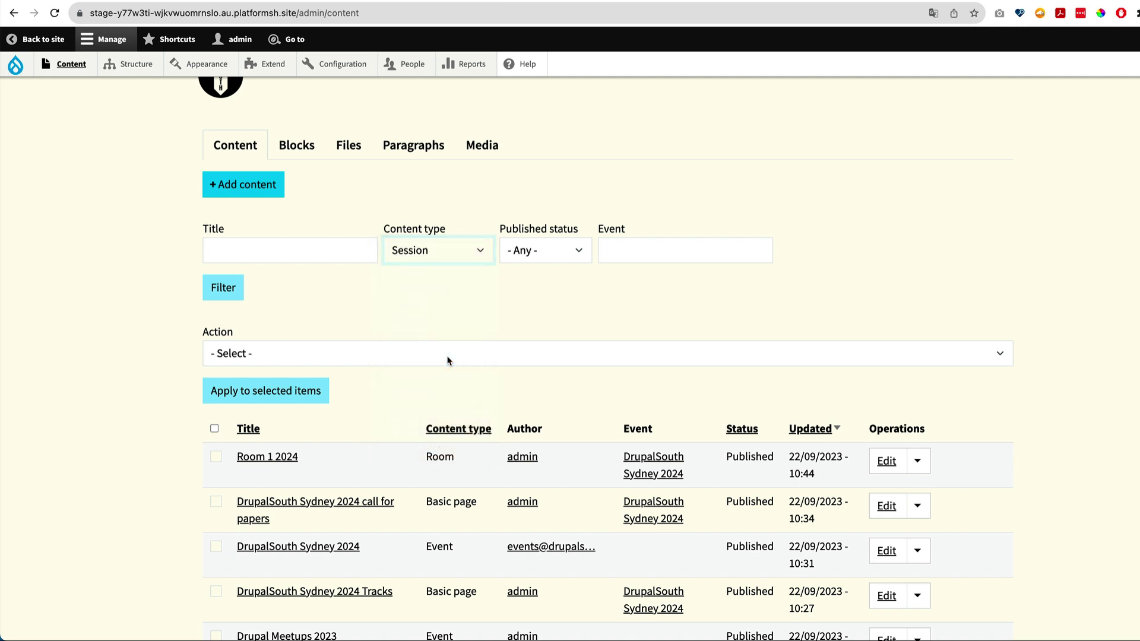
{"action": "left_click", "coordinate": [457, 246]}
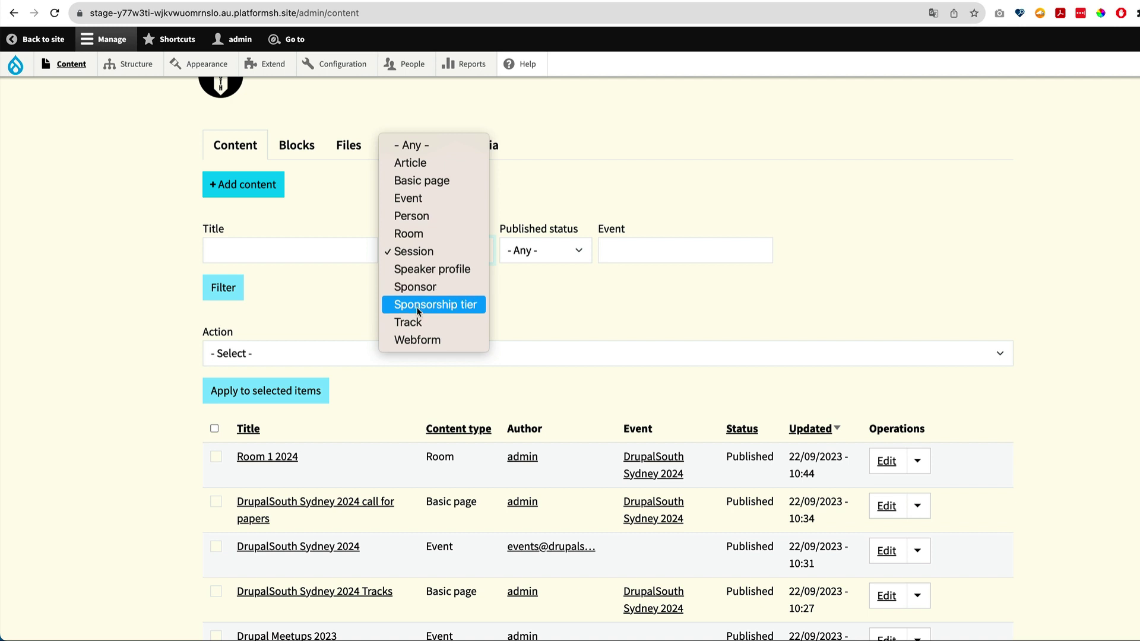
{"action": "left_click", "coordinate": [415, 287]}
{"action": "left_click", "coordinate": [221, 287]}
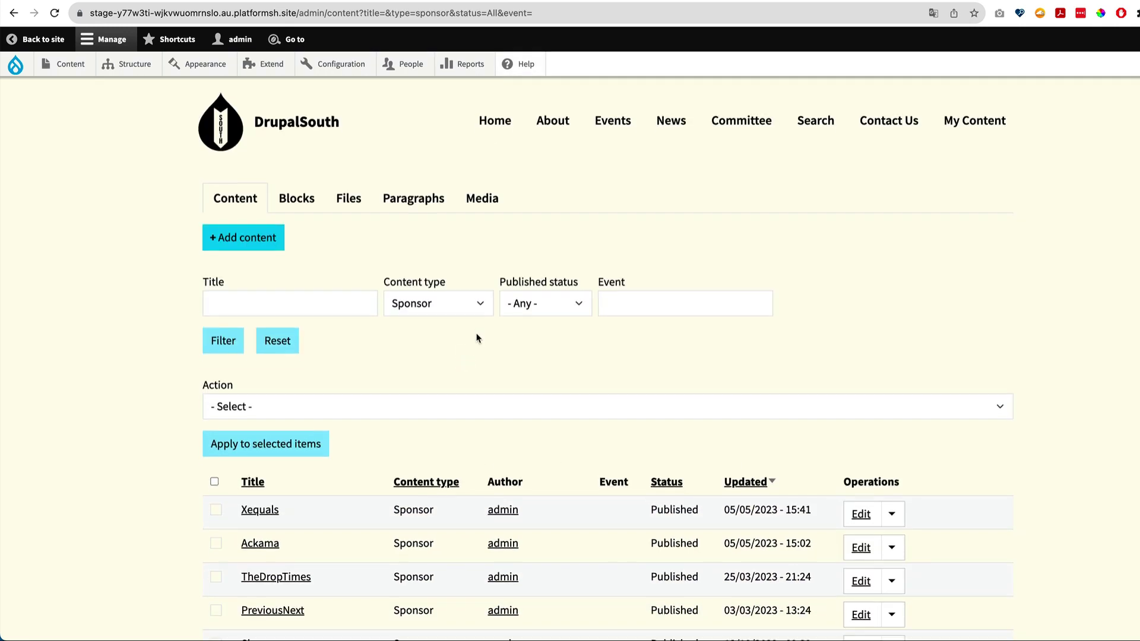
Scroll down the sponsor list to reach amazee.io.
{"action": "scroll", "coordinate": [463, 350], "scroll_direction": "down", "scroll_amount": 5}
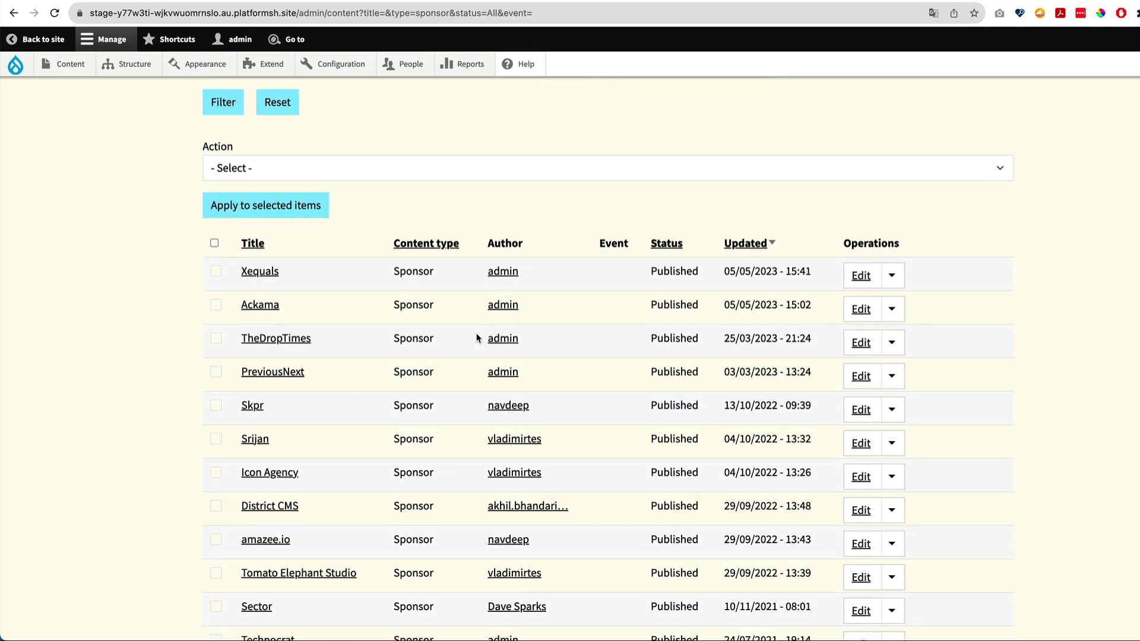
{"action": "scroll", "coordinate": [296, 452], "scroll_direction": "down", "scroll_amount": 1}
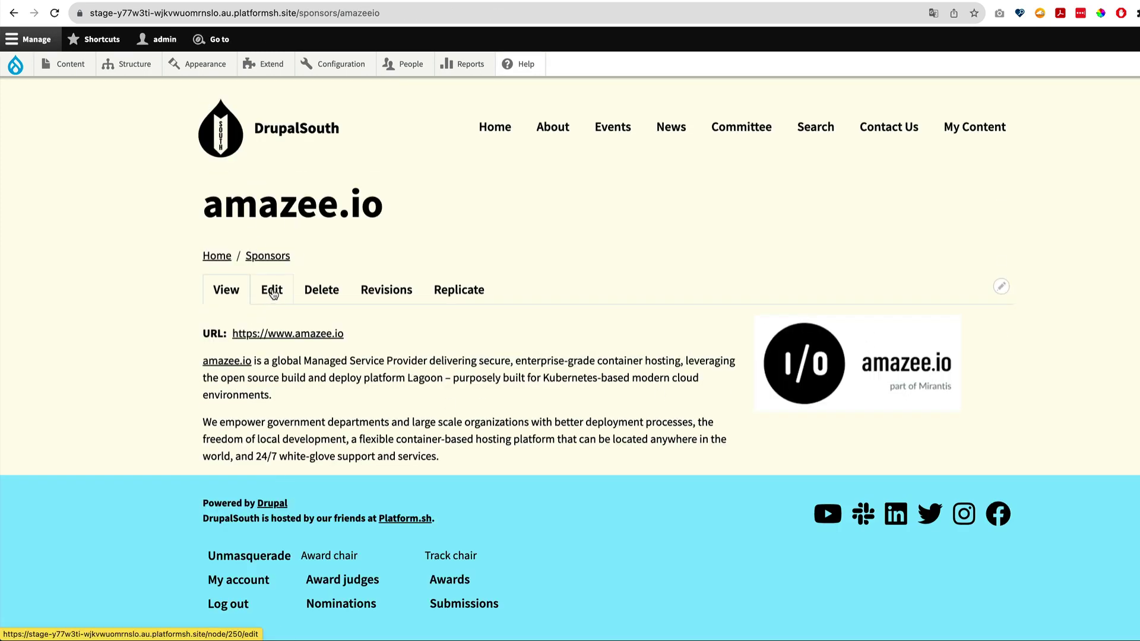
Review the amazee.io sponsor's edit form and return to the Sponsor list without saving.
{"action": "left_click", "coordinate": [272, 293]}
{"action": "scroll", "coordinate": [306, 410], "scroll_direction": "down", "scroll_amount": 4}
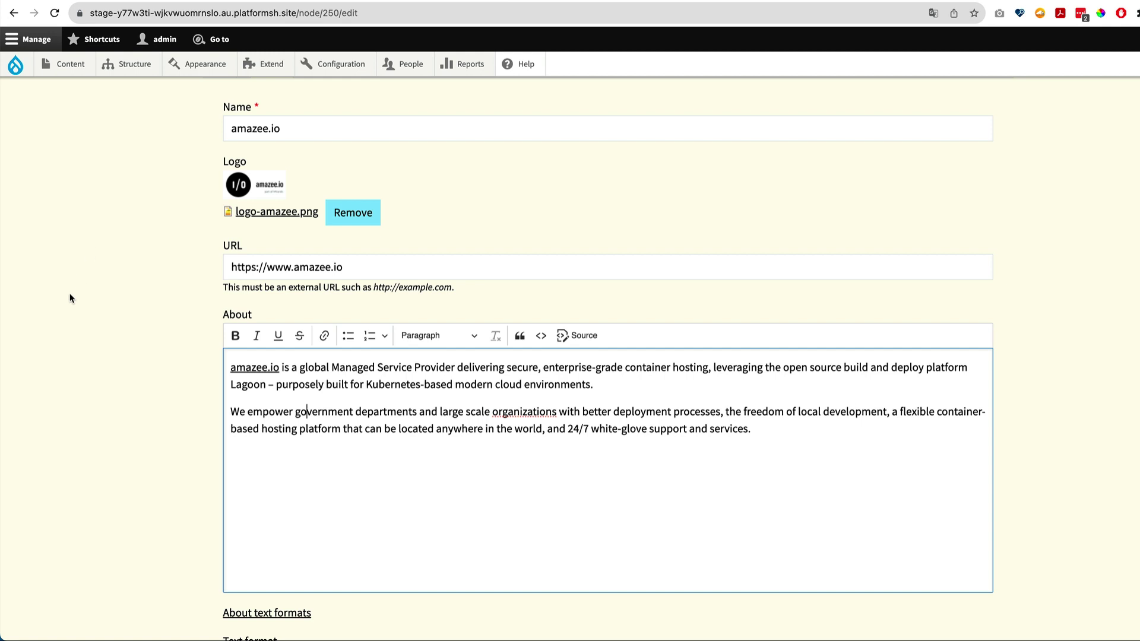
{"action": "left_click", "coordinate": [13, 12]}
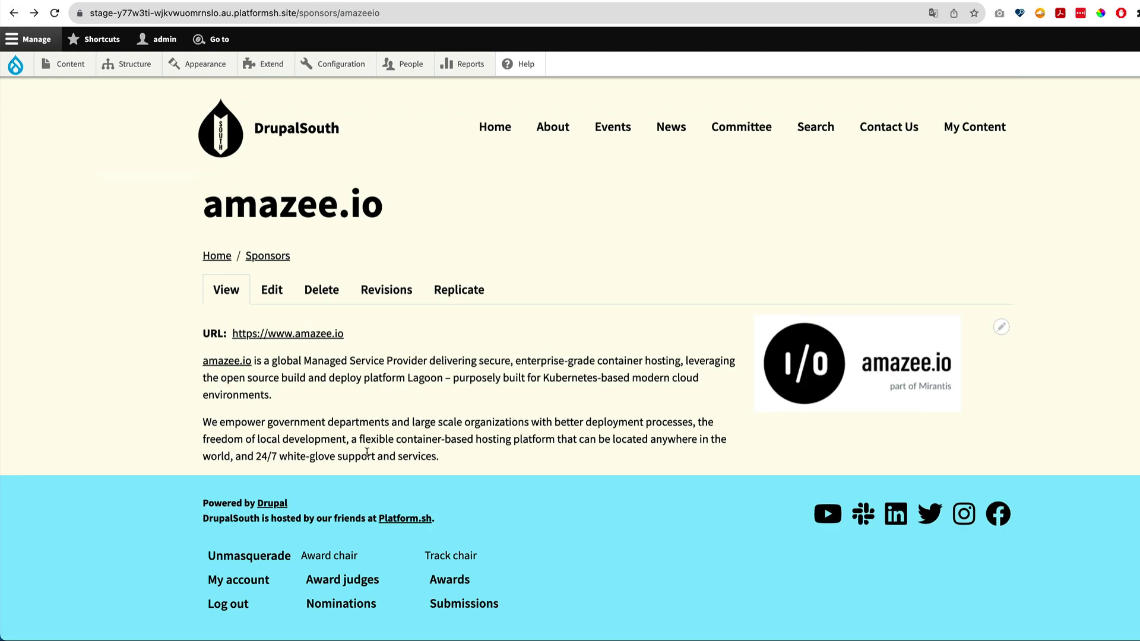
{"action": "left_click", "coordinate": [13, 13]}
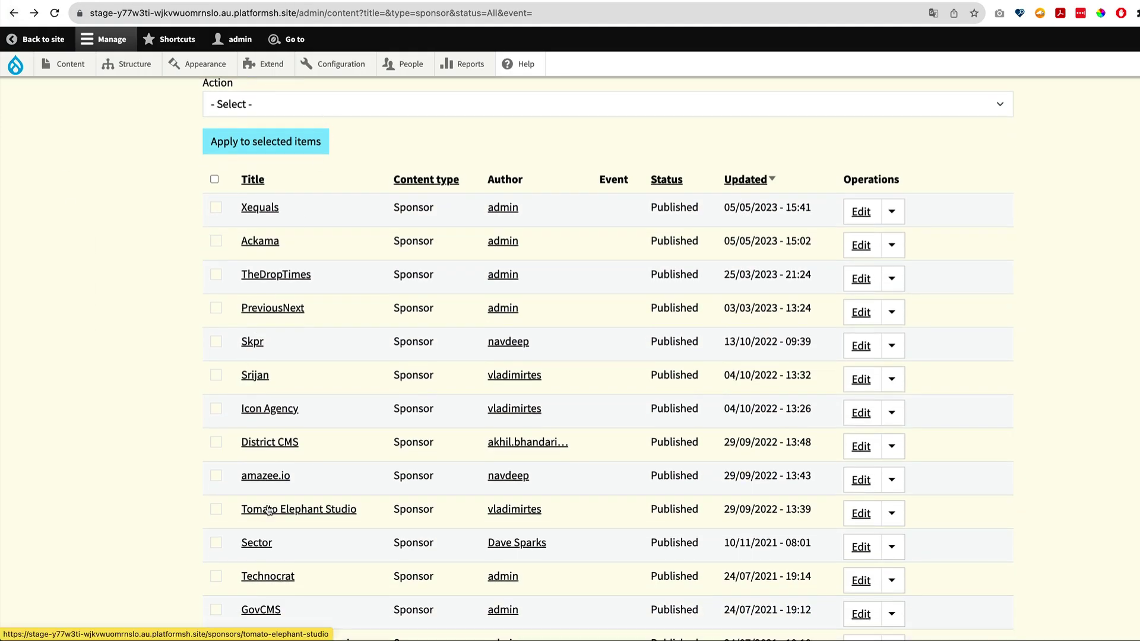
Open the Xequals sponsor's edit form from the Sponsor-filtered list.
{"action": "scroll", "coordinate": [316, 536], "scroll_direction": "down", "scroll_amount": 7}
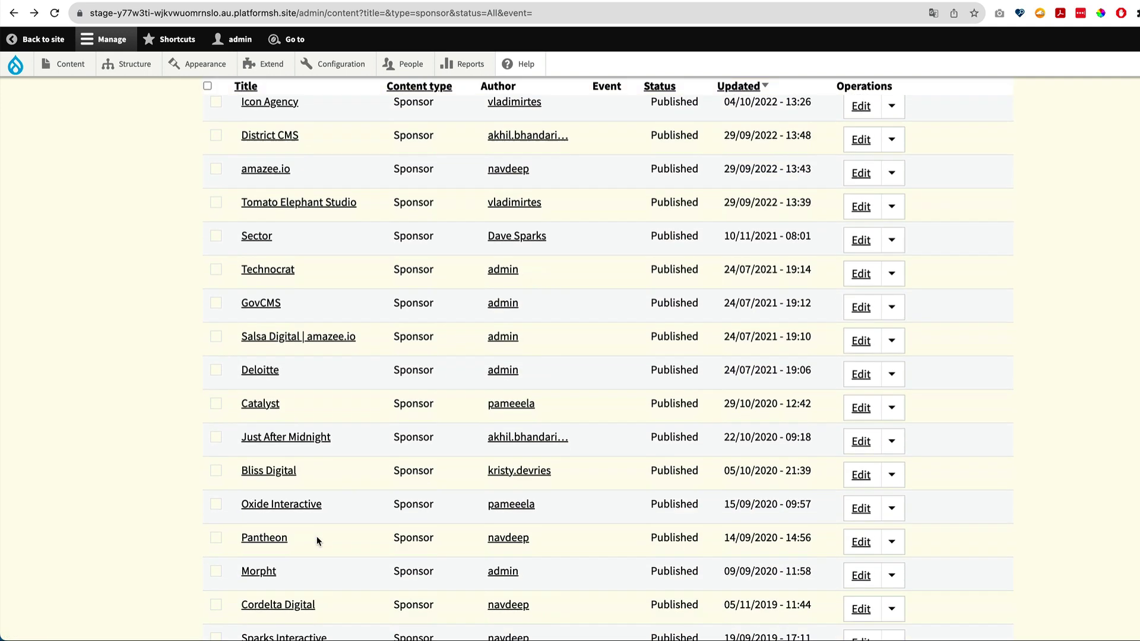
{"action": "scroll", "coordinate": [318, 540], "scroll_direction": "down", "scroll_amount": 10}
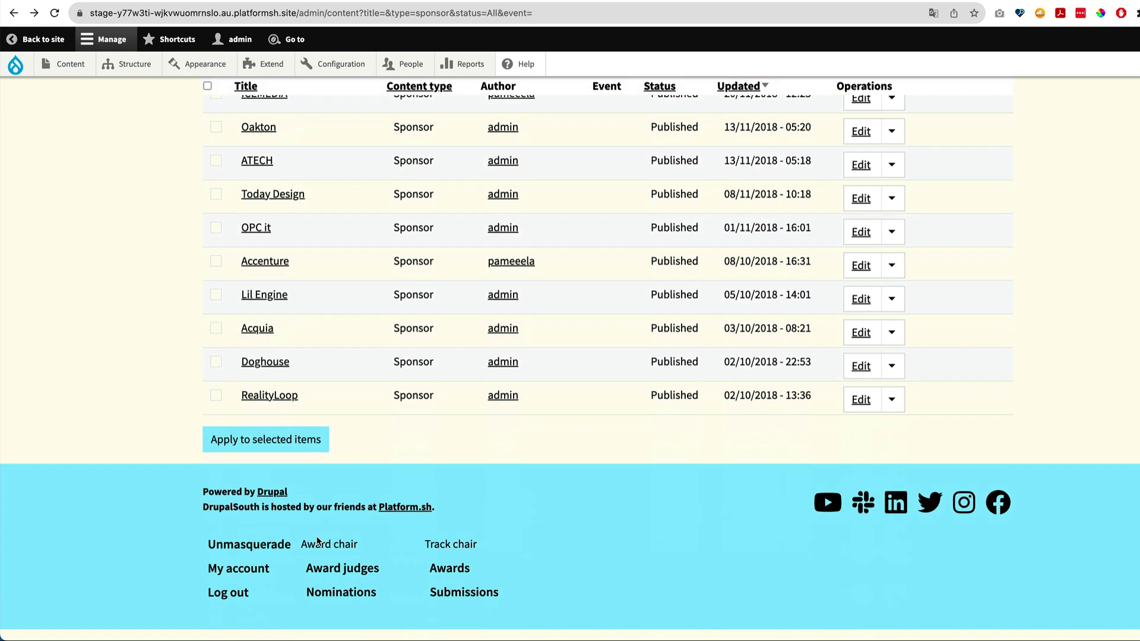
{"action": "scroll", "coordinate": [317, 540], "scroll_direction": "up", "scroll_amount": 4}
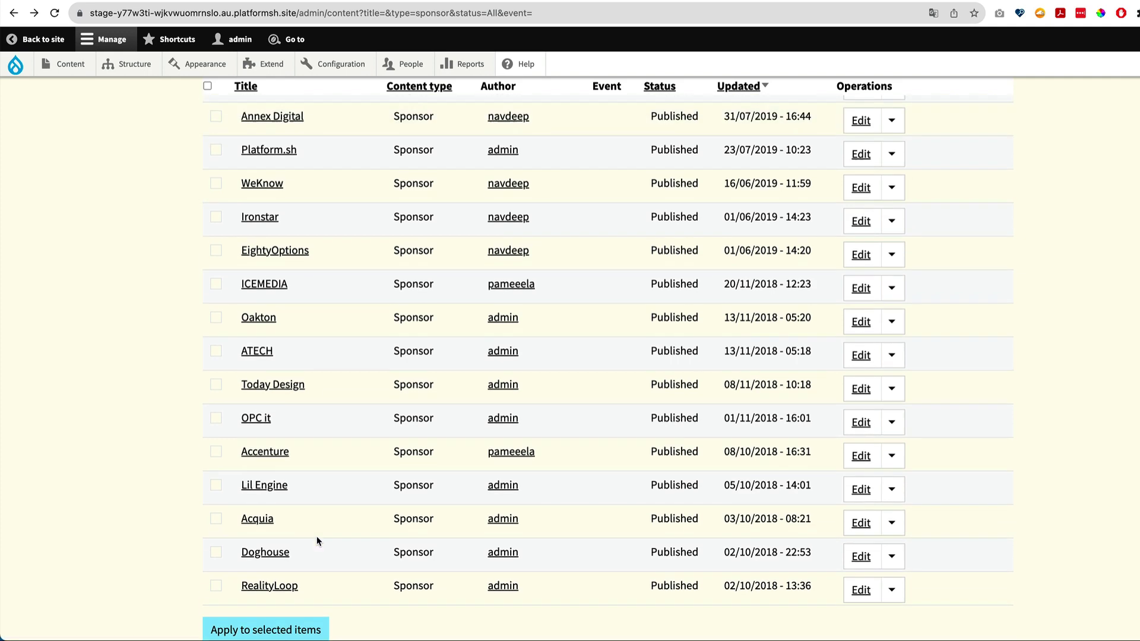
{"action": "scroll", "coordinate": [316, 539], "scroll_direction": "up", "scroll_amount": 12}
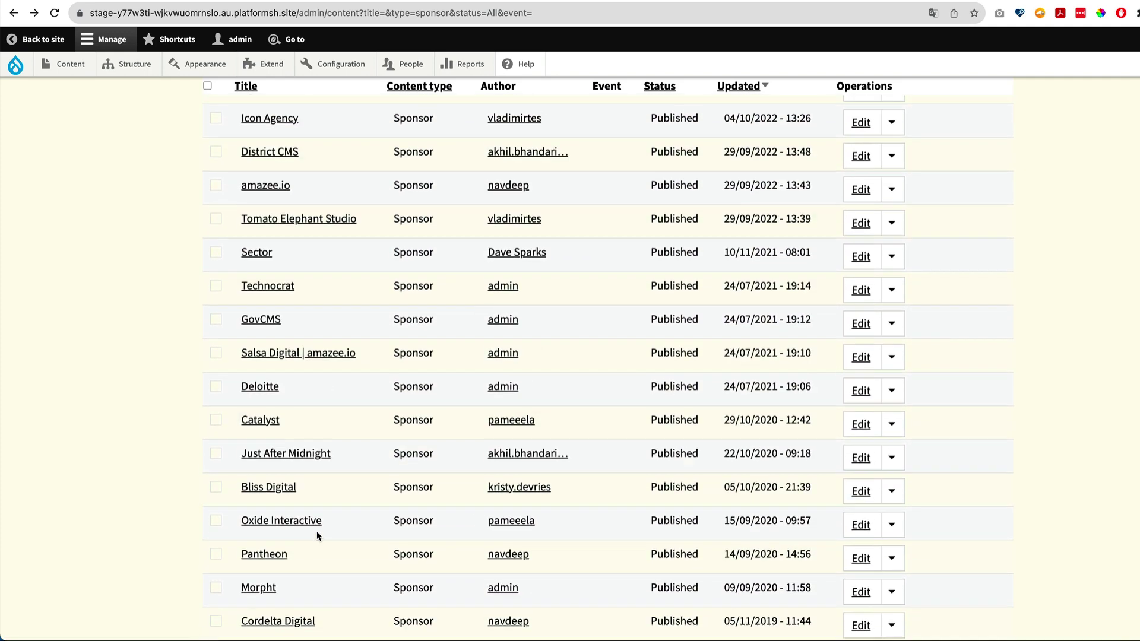
{"action": "scroll", "coordinate": [319, 535], "scroll_direction": "up", "scroll_amount": 4}
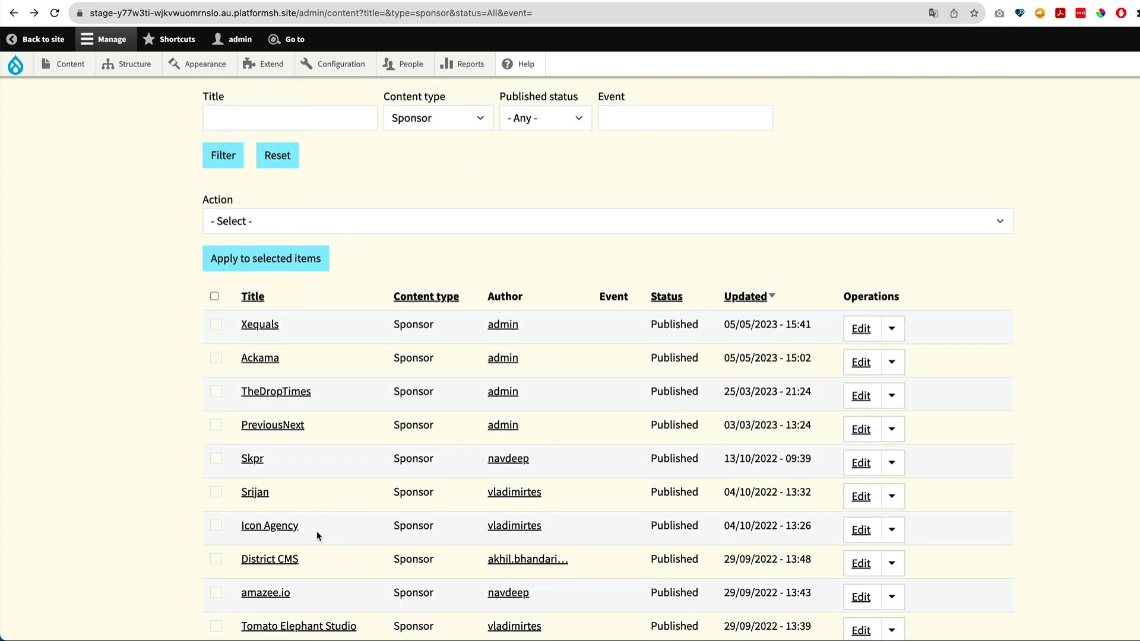
{"action": "scroll", "coordinate": [289, 343], "scroll_direction": "up", "scroll_amount": 2}
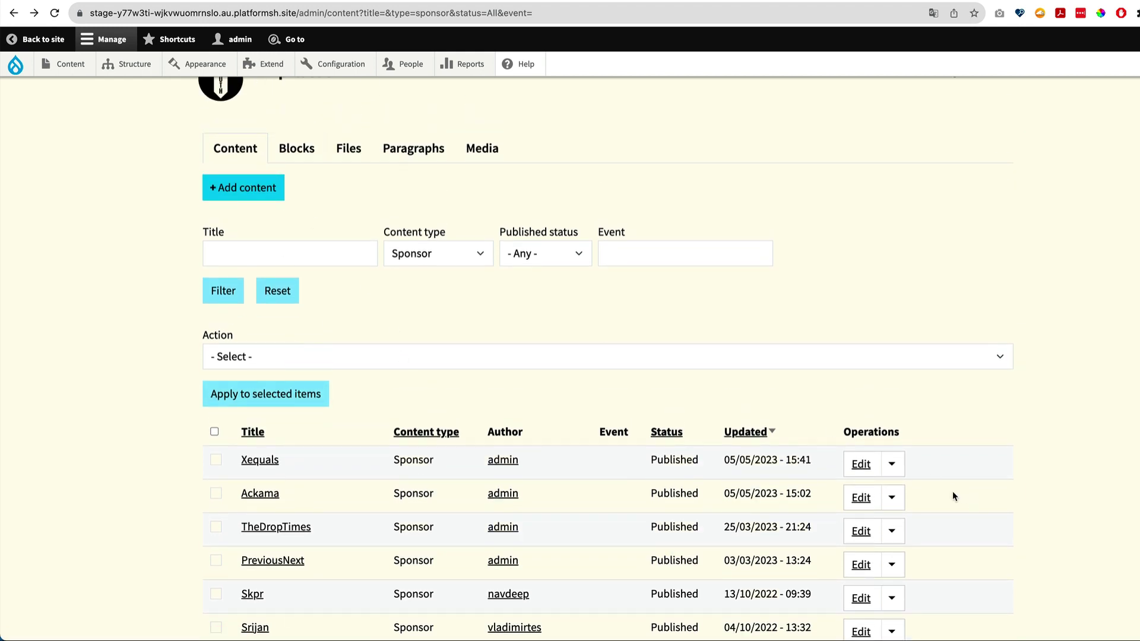
{"action": "left_click", "coordinate": [865, 466]}
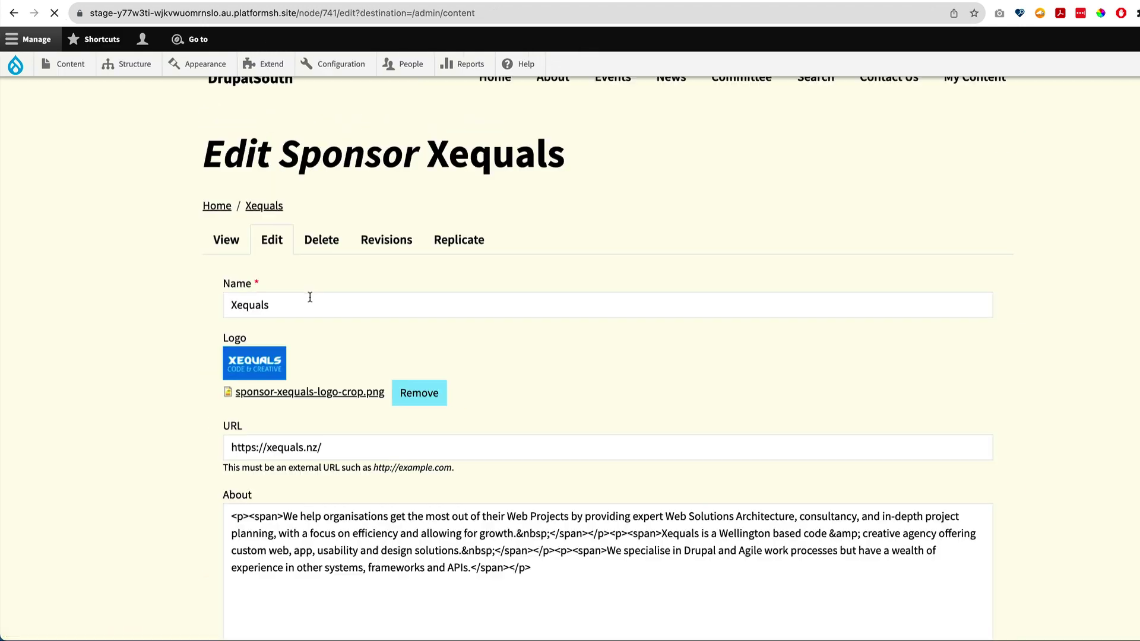
{"action": "left_click", "coordinate": [316, 354]}
{"action": "scroll", "coordinate": [315, 353], "scroll_direction": "down", "scroll_amount": 3}
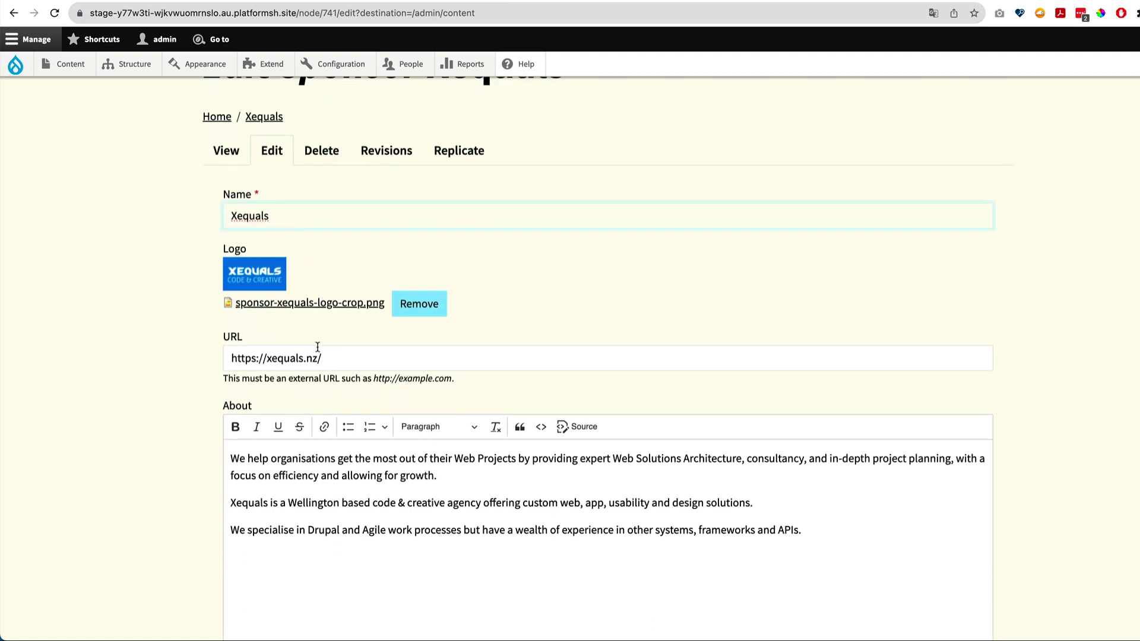
{"action": "scroll", "coordinate": [355, 331], "scroll_direction": "down", "scroll_amount": 3}
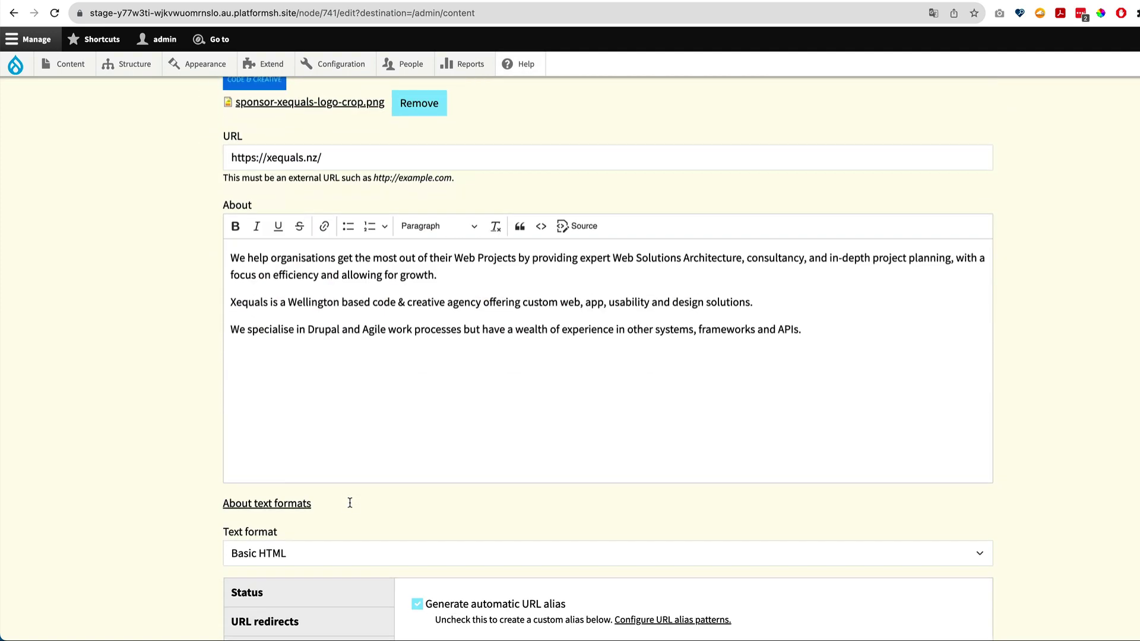
{"action": "scroll", "coordinate": [349, 501], "scroll_direction": "up", "scroll_amount": 5}
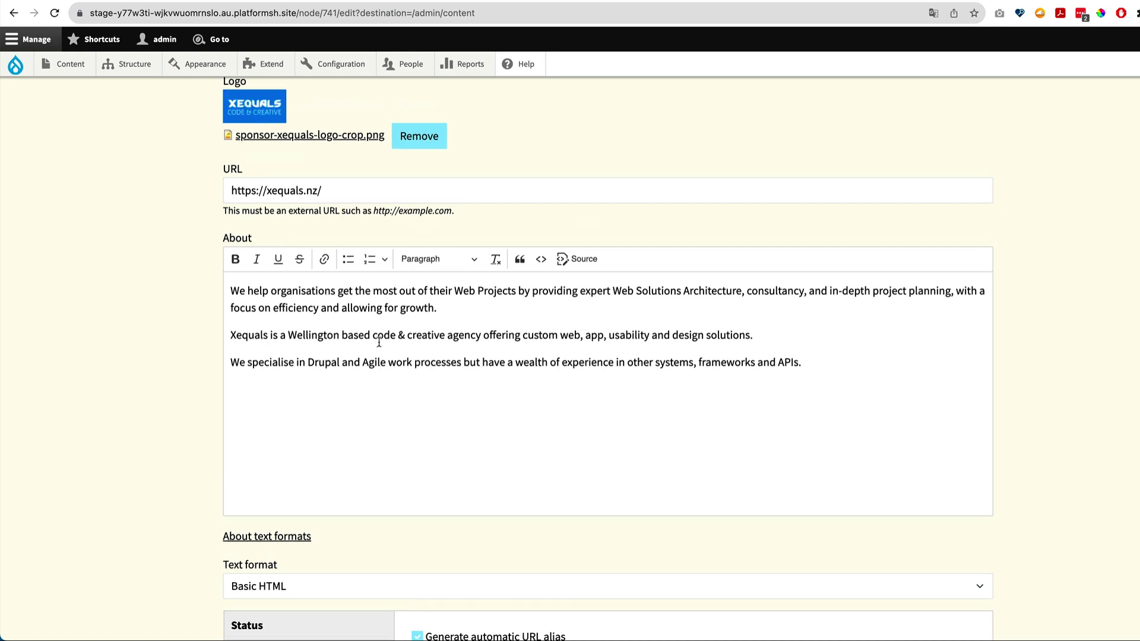
{"action": "left_click", "coordinate": [13, 12]}
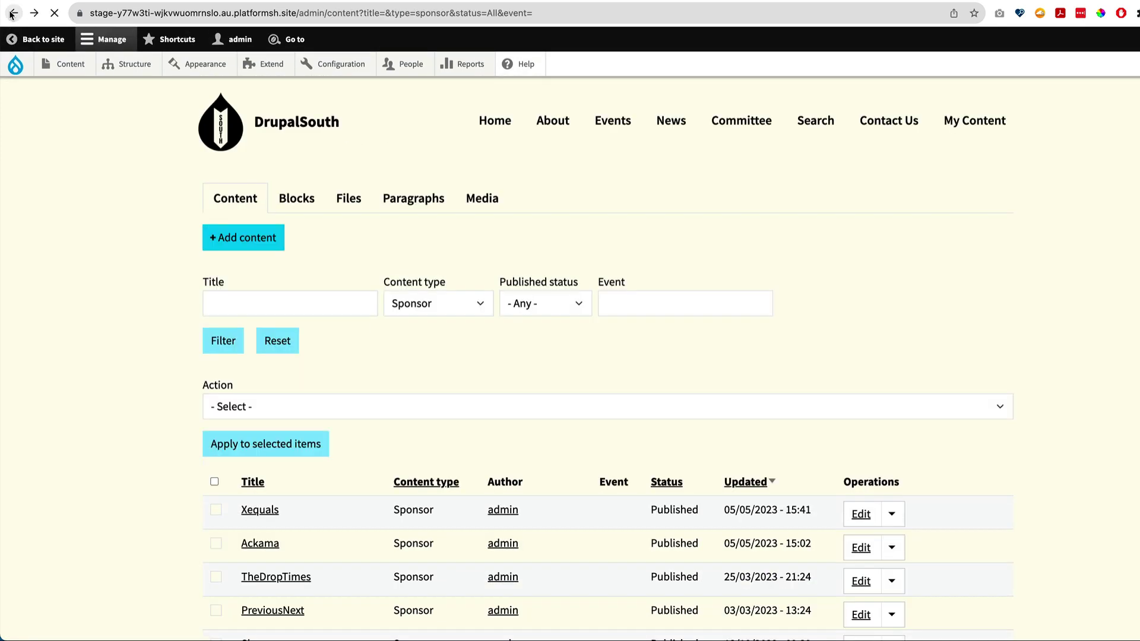
{"action": "mouse_move", "coordinate": [62, 108]}
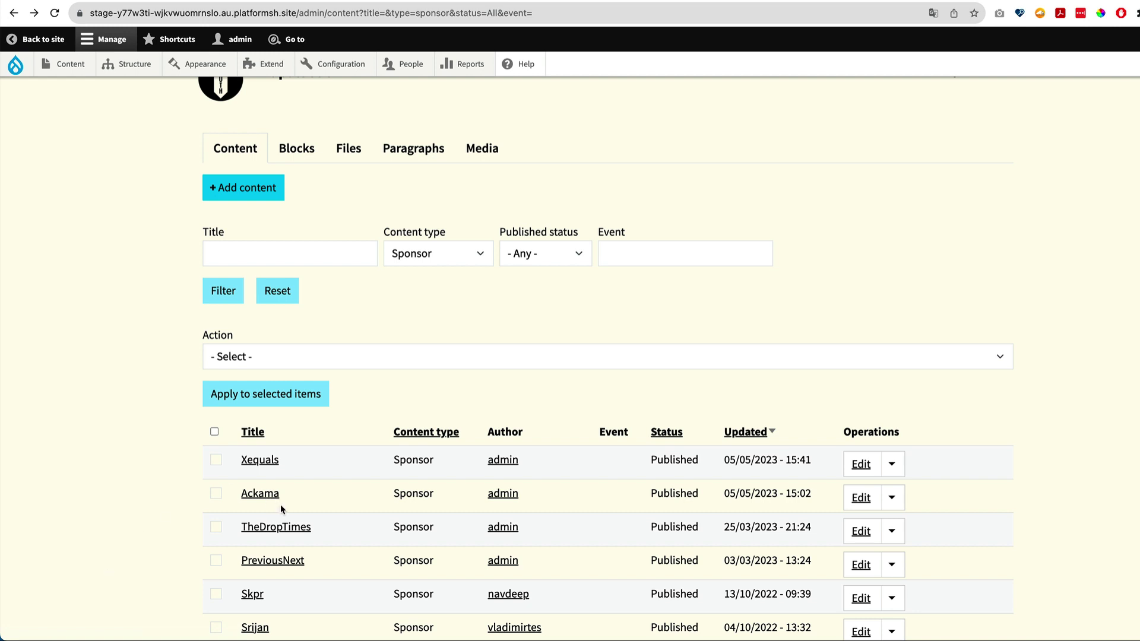
{"action": "left_click", "coordinate": [855, 468]}
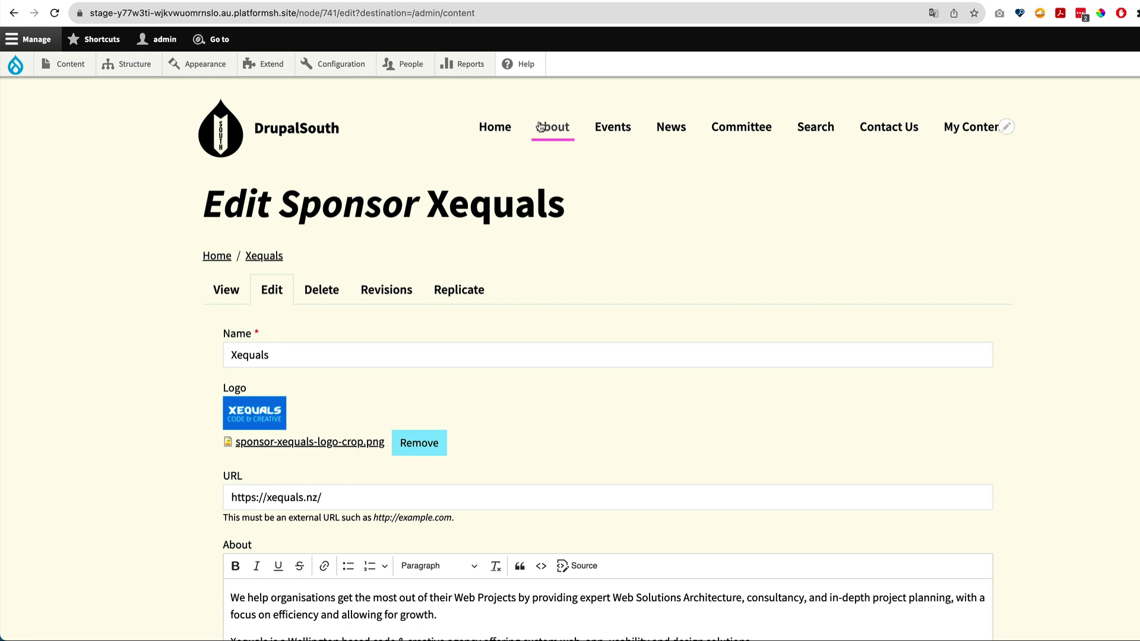
{"action": "left_click", "coordinate": [612, 127]}
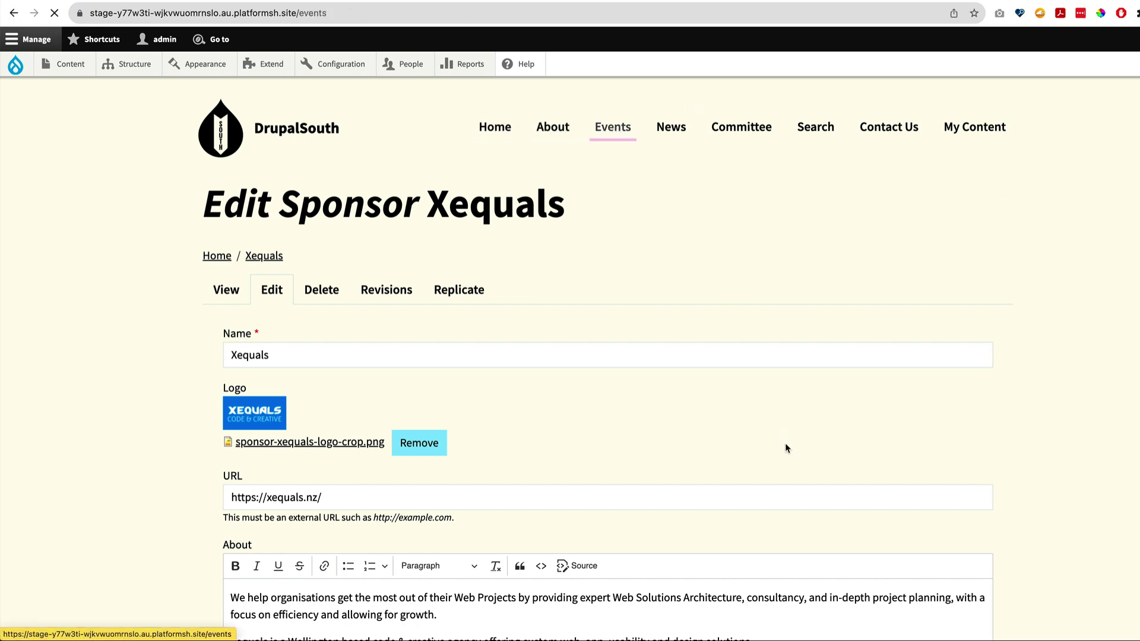
Review the Wellington 2023 event's [2023] Gold and Silver sponsor tiers, including Skpr, Oxide and Xequals.
{"action": "scroll", "coordinate": [778, 445], "scroll_direction": "down", "scroll_amount": 3}
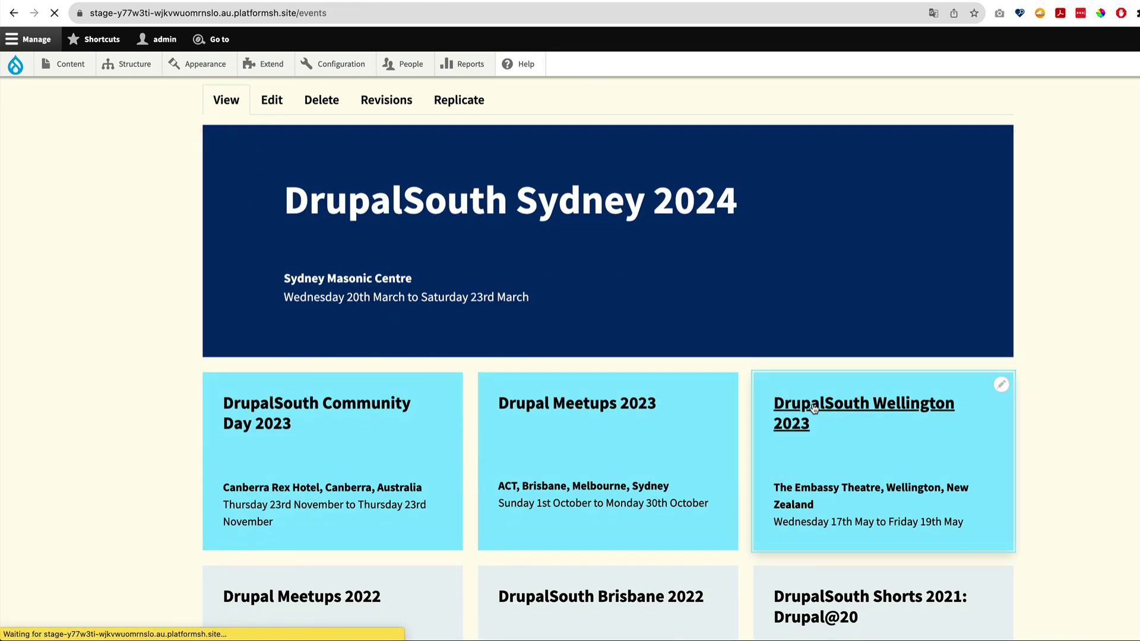
{"action": "scroll", "coordinate": [374, 425], "scroll_direction": "down", "scroll_amount": 10}
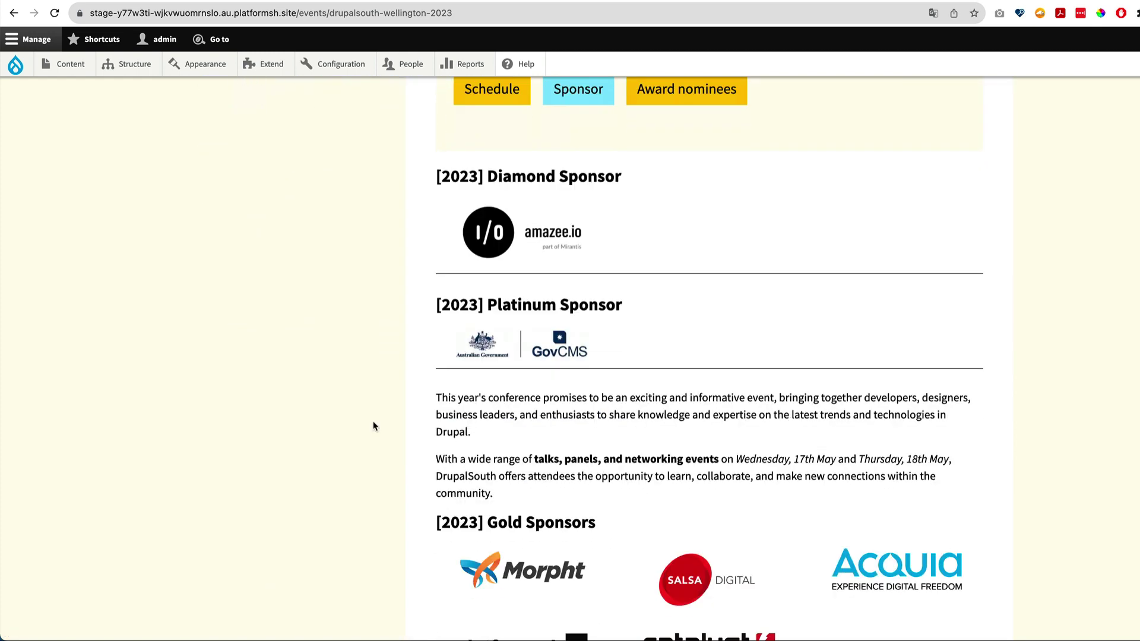
{"action": "scroll", "coordinate": [505, 321], "scroll_direction": "down", "scroll_amount": 4}
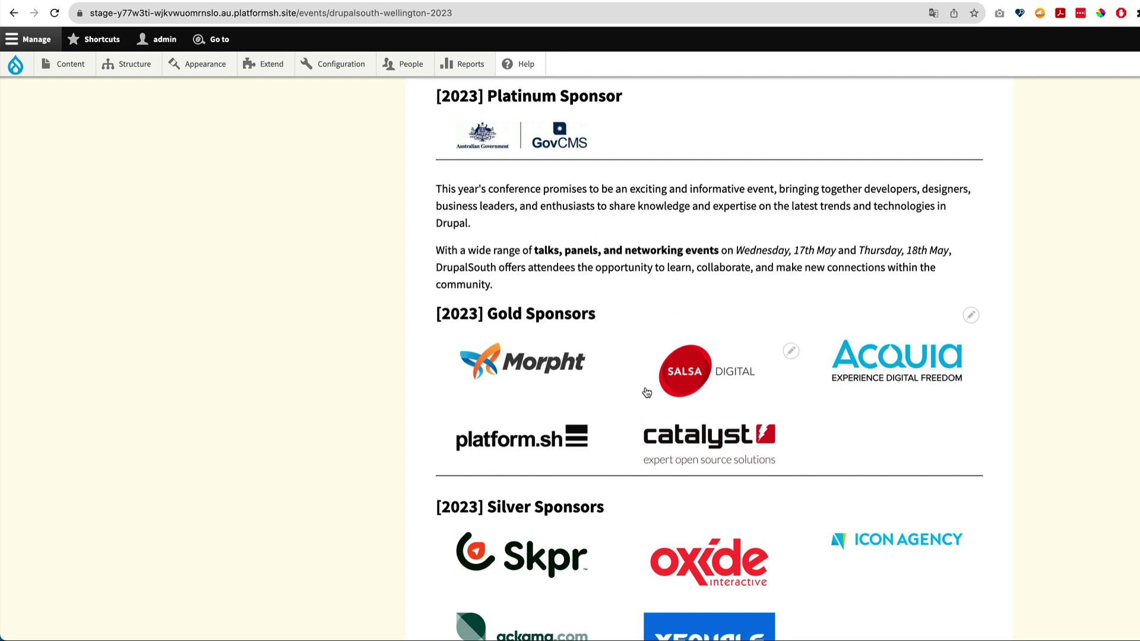
{"action": "scroll", "coordinate": [629, 404], "scroll_direction": "down", "scroll_amount": 1}
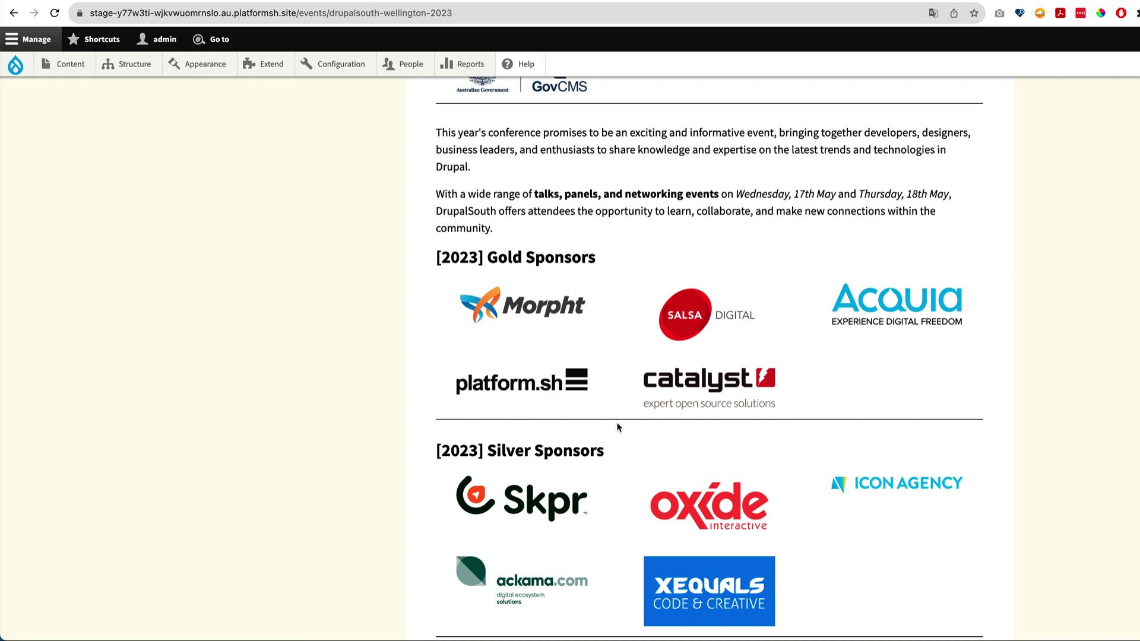
{"action": "scroll", "coordinate": [604, 403], "scroll_direction": "down", "scroll_amount": 2}
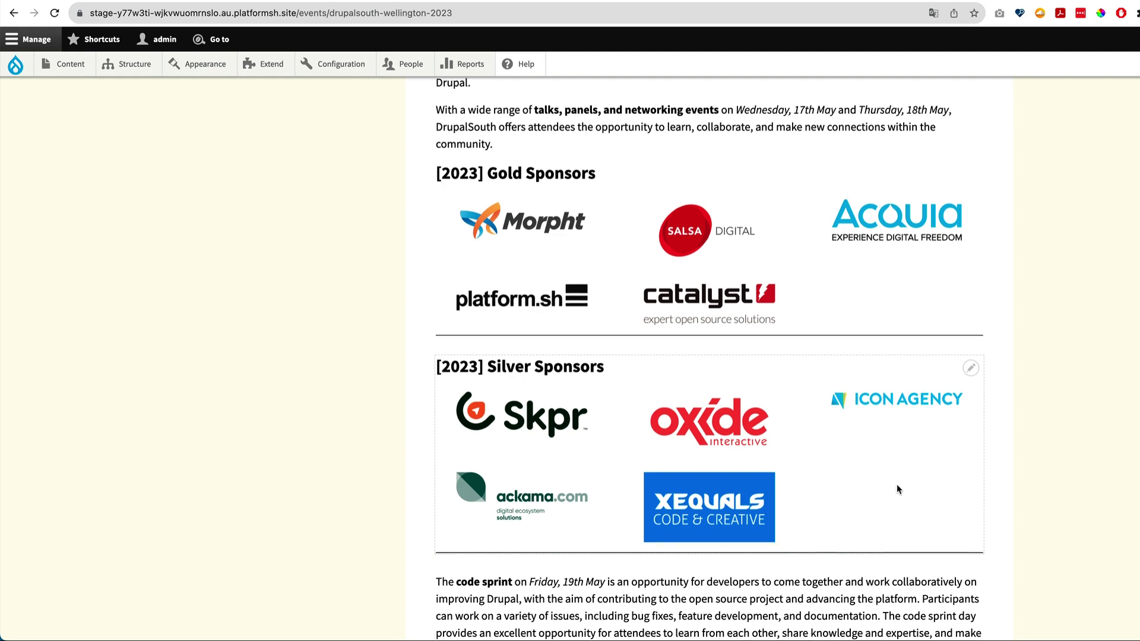
{"action": "scroll", "coordinate": [896, 483], "scroll_direction": "down", "scroll_amount": 2}
{"action": "scroll", "coordinate": [880, 483], "scroll_direction": "down", "scroll_amount": 3}
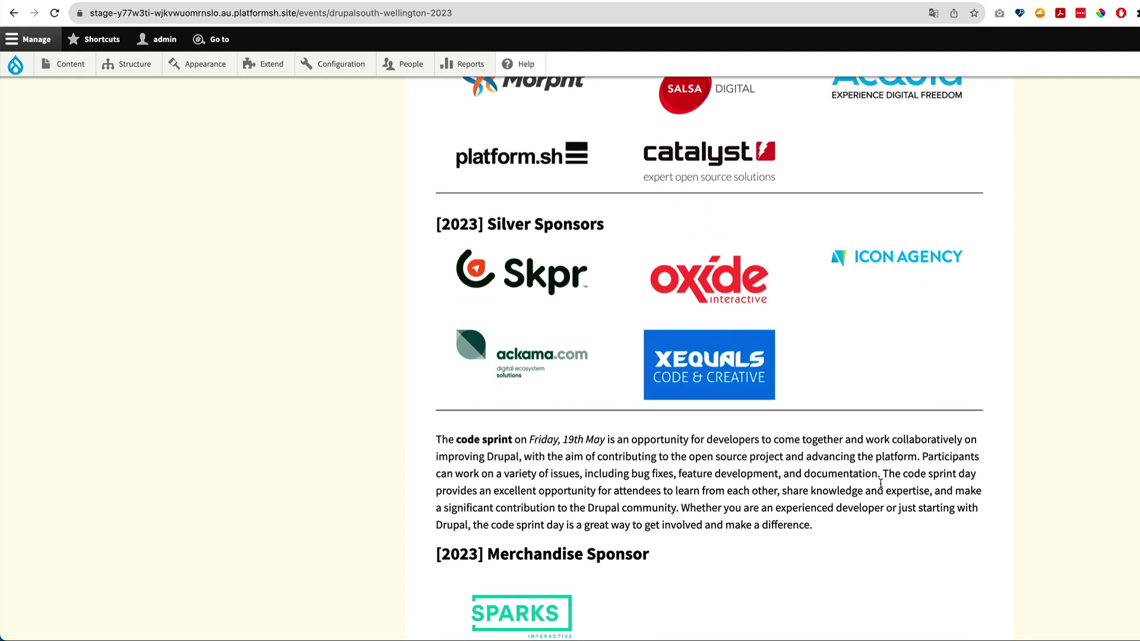
{"action": "scroll", "coordinate": [880, 483], "scroll_direction": "down", "scroll_amount": 1}
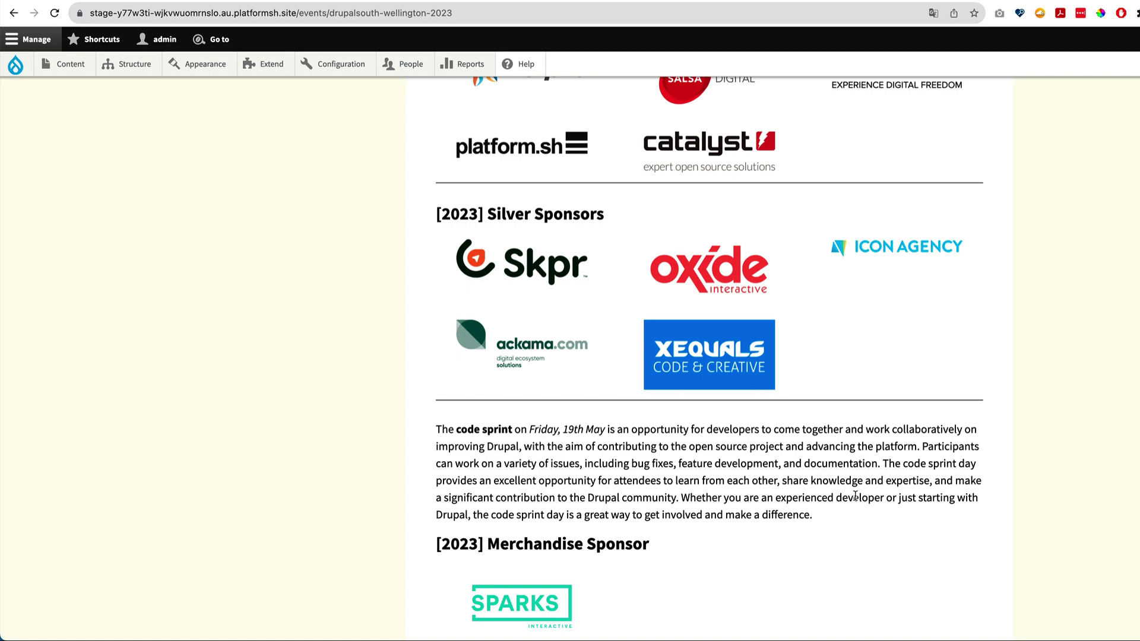
{"action": "scroll", "coordinate": [854, 496], "scroll_direction": "up", "scroll_amount": 3}
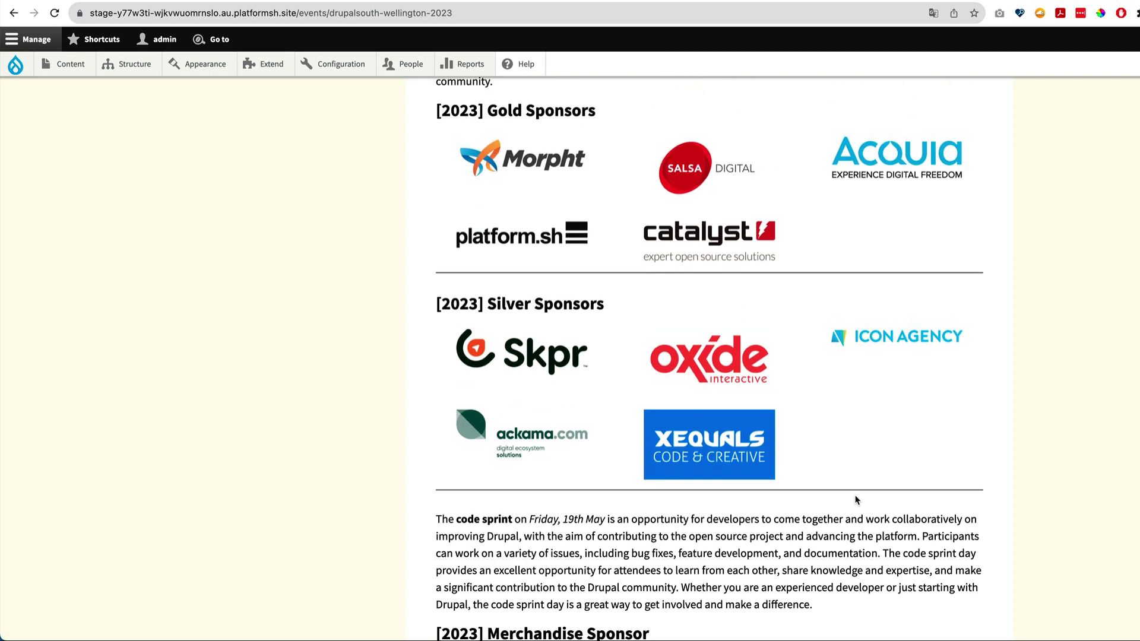
{"action": "scroll", "coordinate": [816, 419], "scroll_direction": "up", "scroll_amount": 15}
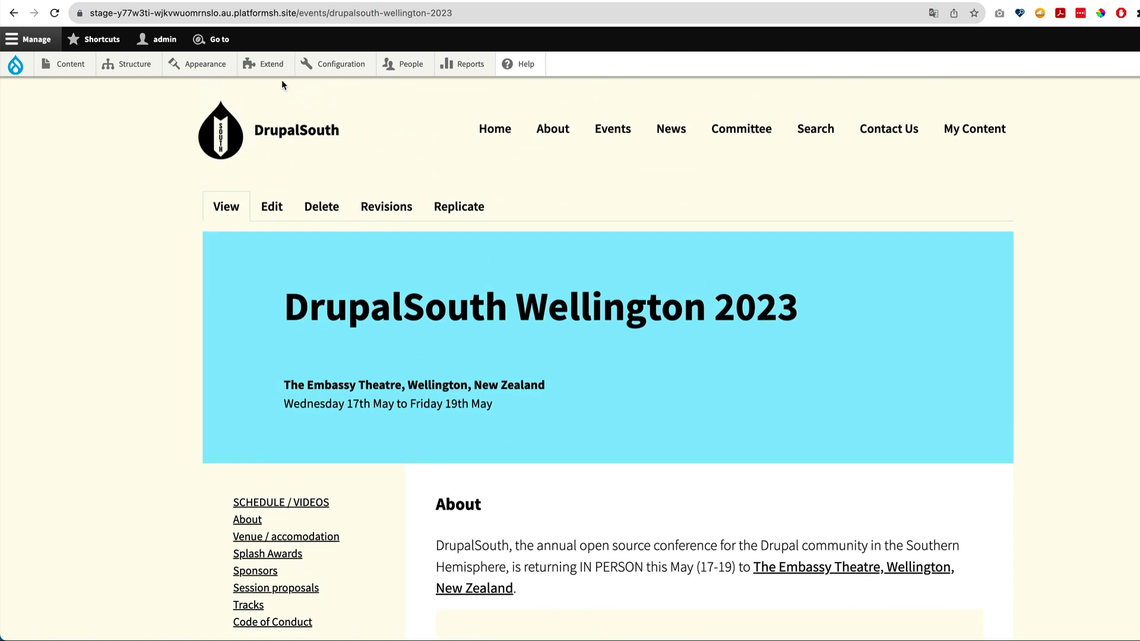
Go back to the admin list of all content.
{"action": "mouse_move", "coordinate": [128, 64]}
{"action": "mouse_move", "coordinate": [130, 264]}
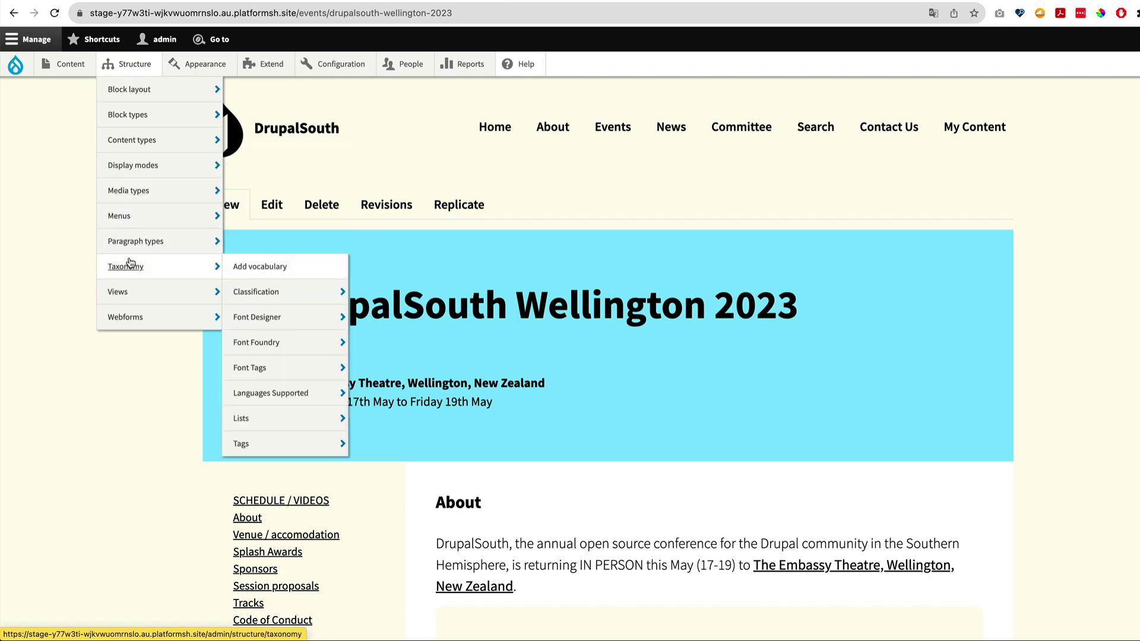
{"action": "left_click", "coordinate": [72, 65]}
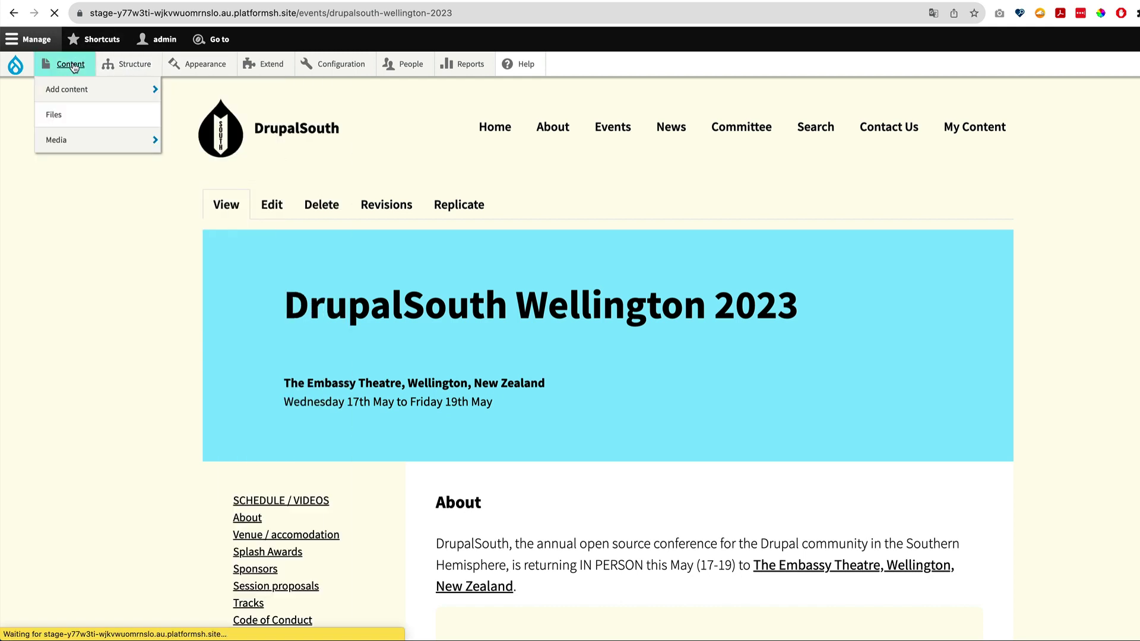
Filter the content list to Sponsorship tier and open the [2023] Gold Sponsors tier for editing.
{"action": "scroll", "coordinate": [307, 419], "scroll_direction": "down", "scroll_amount": 7}
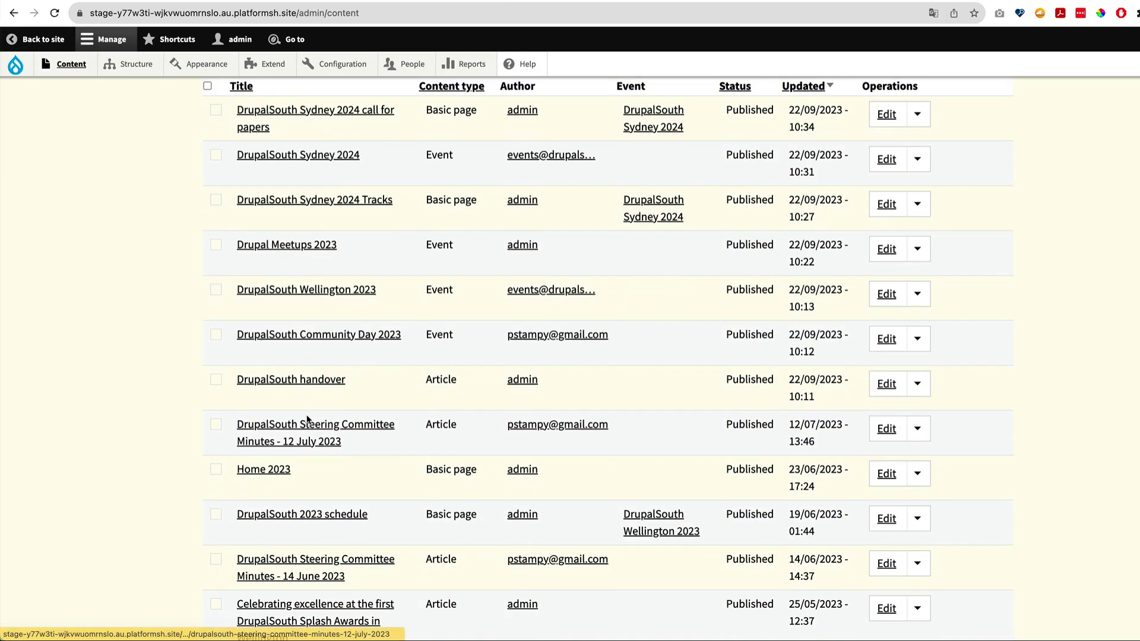
{"action": "scroll", "coordinate": [307, 419], "scroll_direction": "up", "scroll_amount": 8}
{"action": "left_click", "coordinate": [436, 310]}
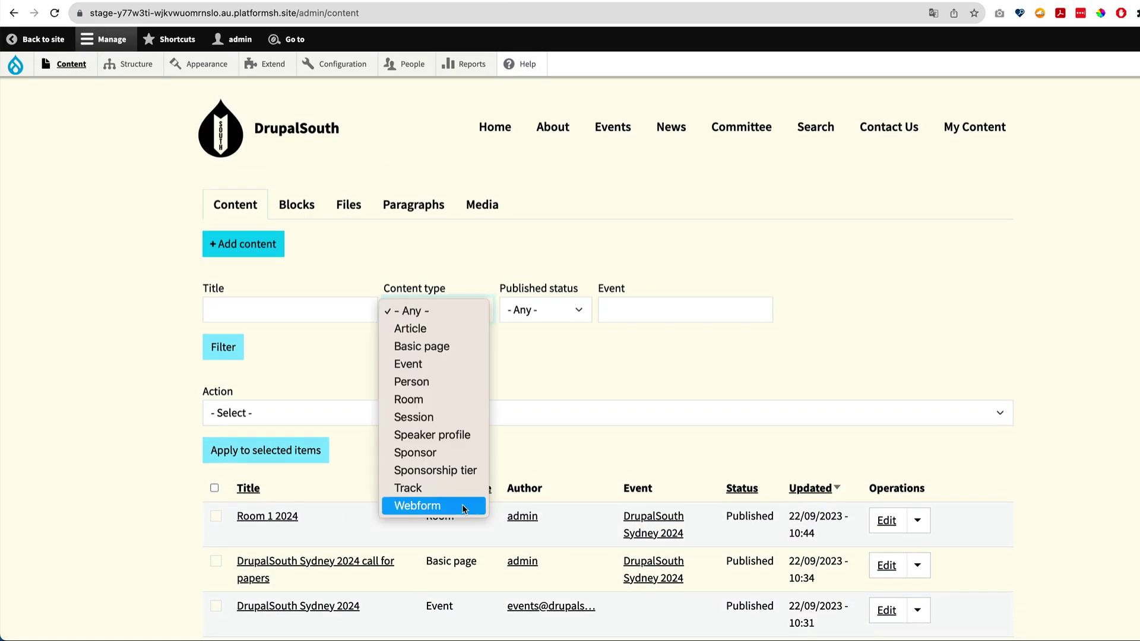
{"action": "left_click", "coordinate": [461, 472]}
{"action": "left_click", "coordinate": [211, 349]}
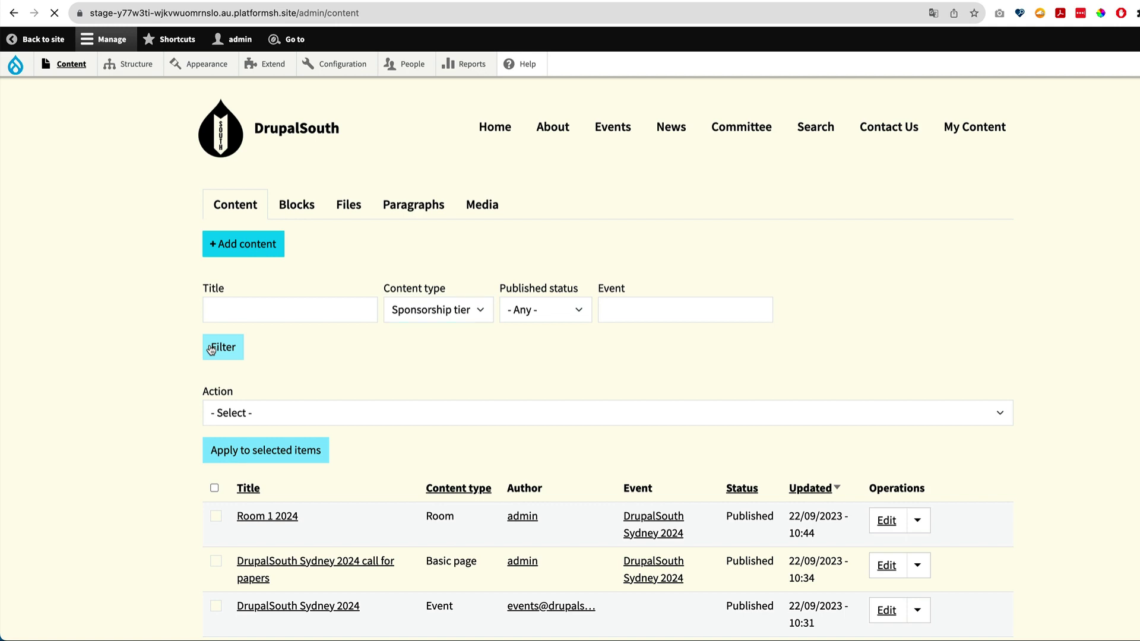
{"action": "scroll", "coordinate": [343, 414], "scroll_direction": "down", "scroll_amount": 3}
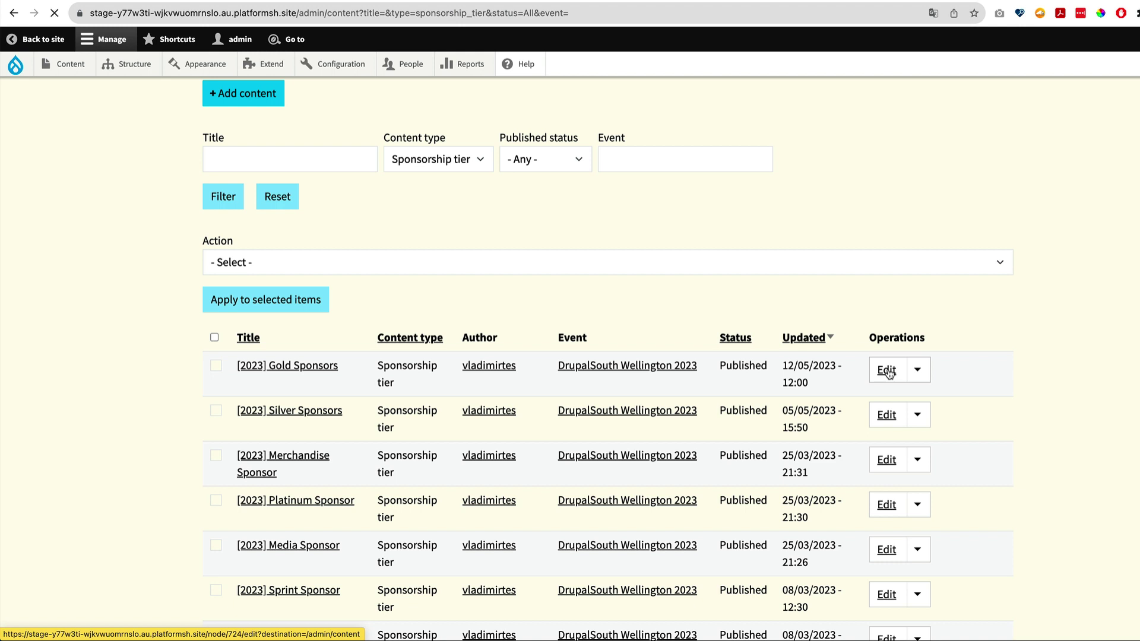
{"action": "left_click", "coordinate": [250, 376]}
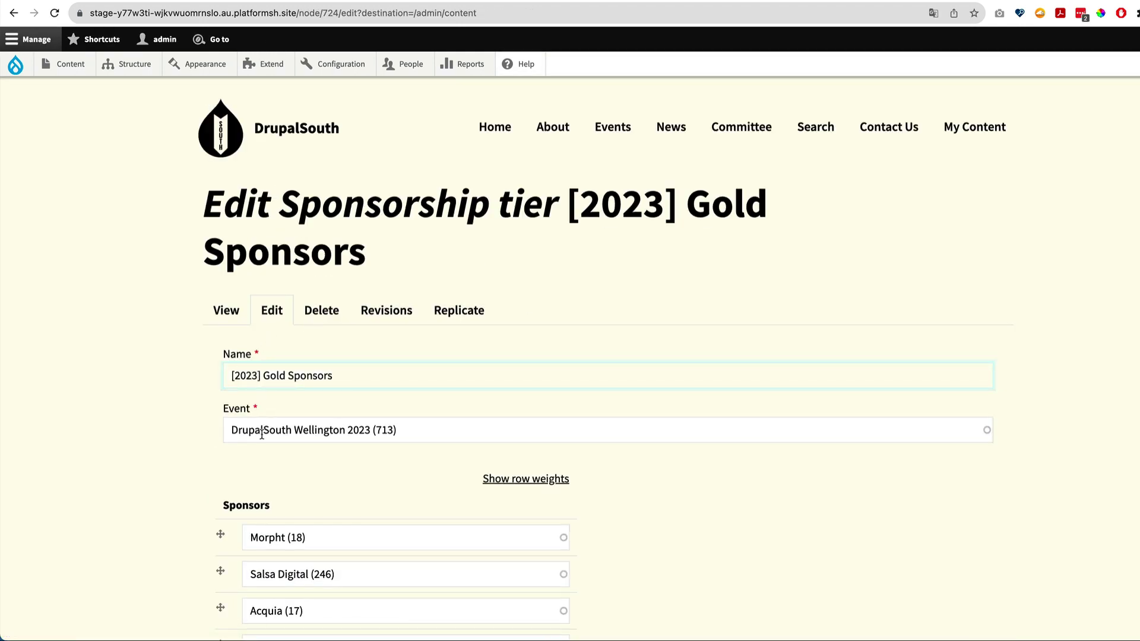
Replicate the [2023] Gold Sponsors tier under the label '[2024] Gold Sponsors', without the (Copy) suffix.
{"action": "left_click", "coordinate": [462, 321]}
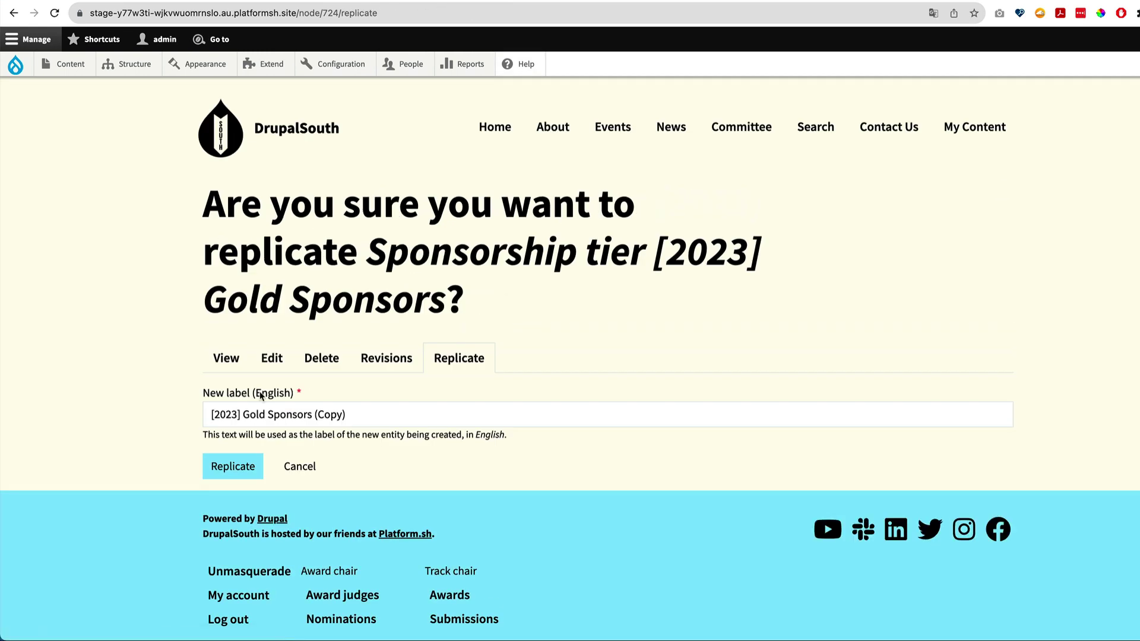
{"action": "left_click", "coordinate": [237, 414]}
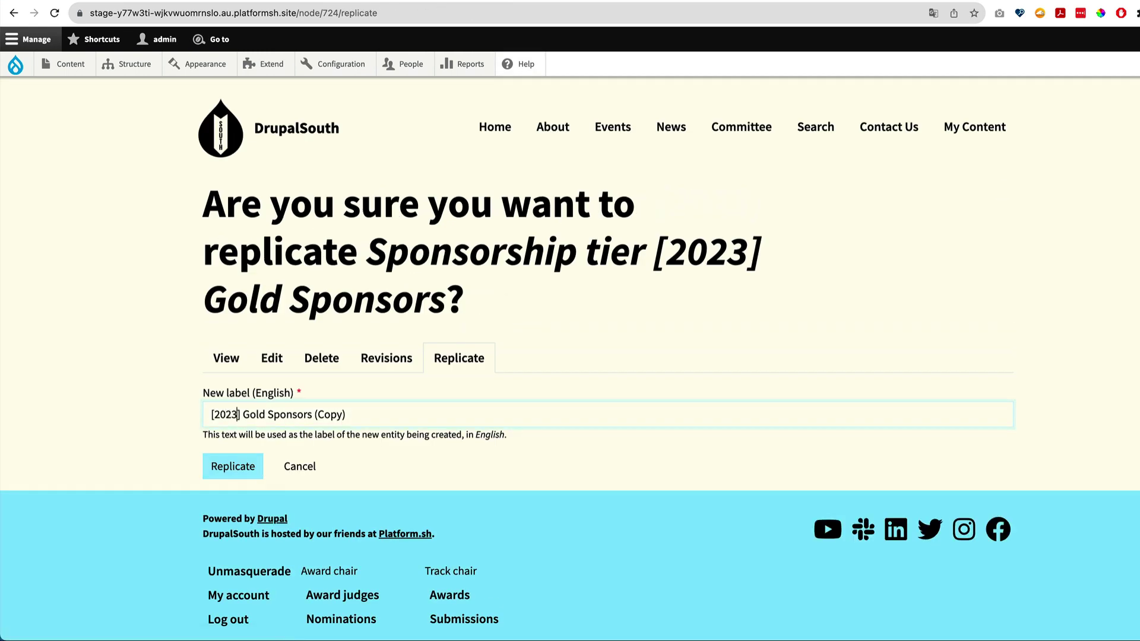
{"action": "type", "text": "4"}
{"action": "left_click_drag", "start_coordinate": [354, 415], "coordinate": [310, 415]}
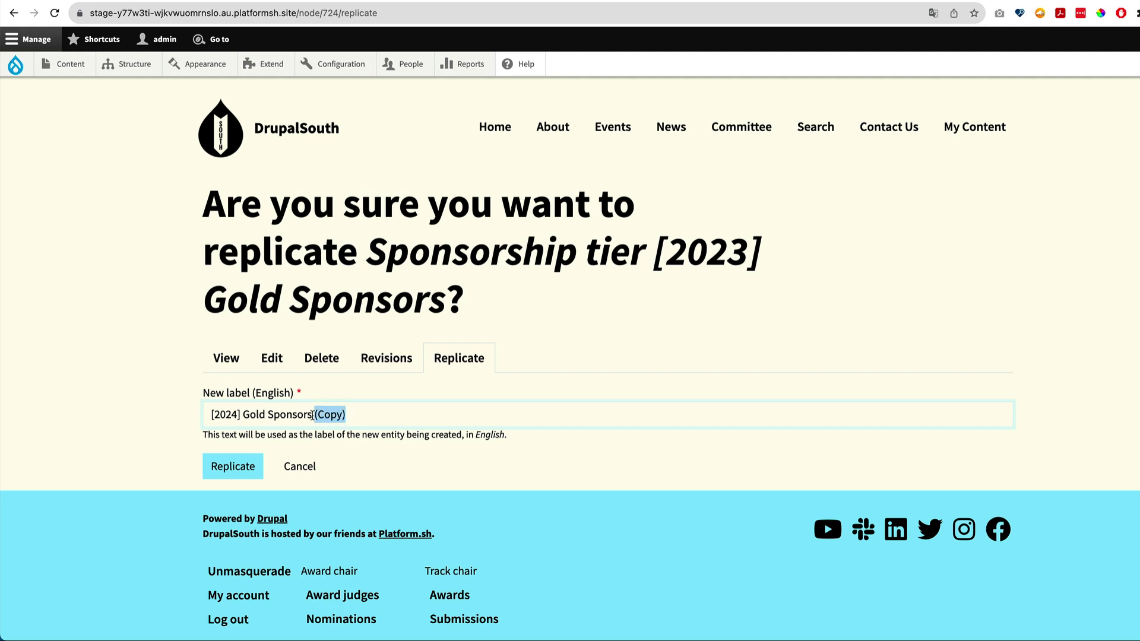
{"action": "key", "text": "BackSpace"}
{"action": "left_click", "coordinate": [250, 471]}
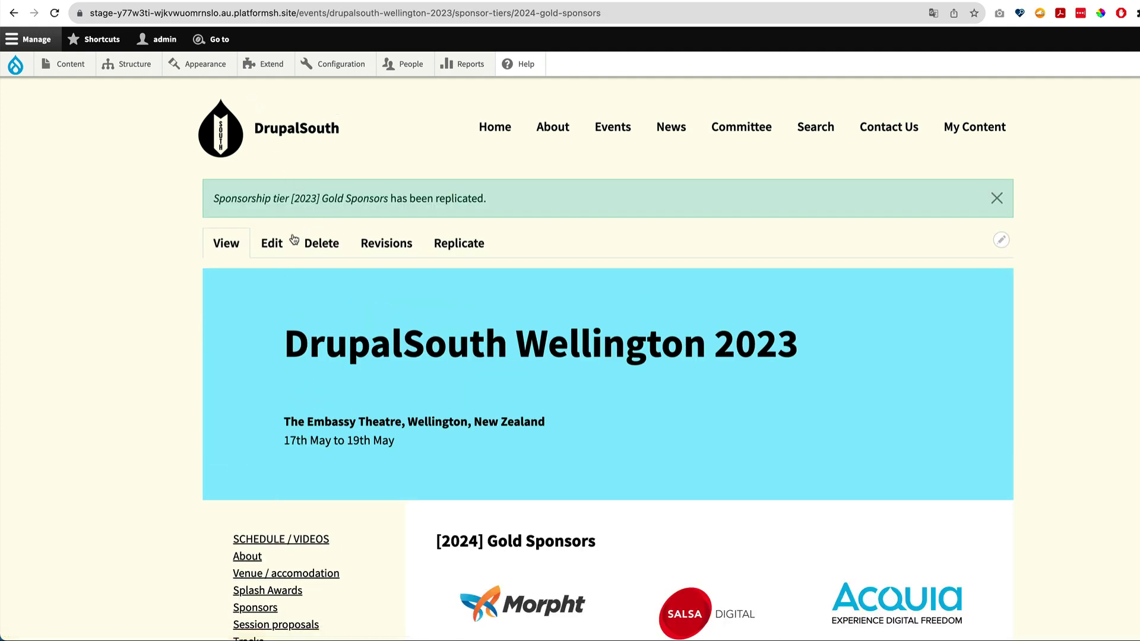
Assign the [2024] Gold Sponsors tier to the DrupalSouth Sydney 2024 event.
{"action": "left_click", "coordinate": [273, 244]}
{"action": "scroll", "coordinate": [419, 401], "scroll_direction": "down", "scroll_amount": 2}
{"action": "triple_click", "coordinate": [388, 314]}
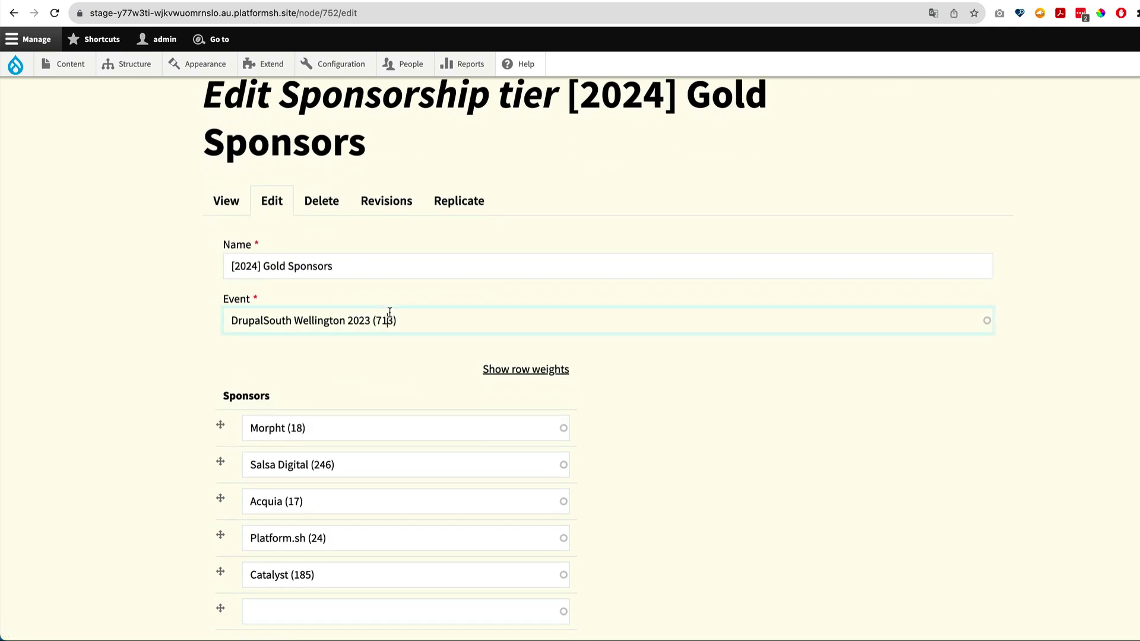
{"action": "type", "text": "S"}
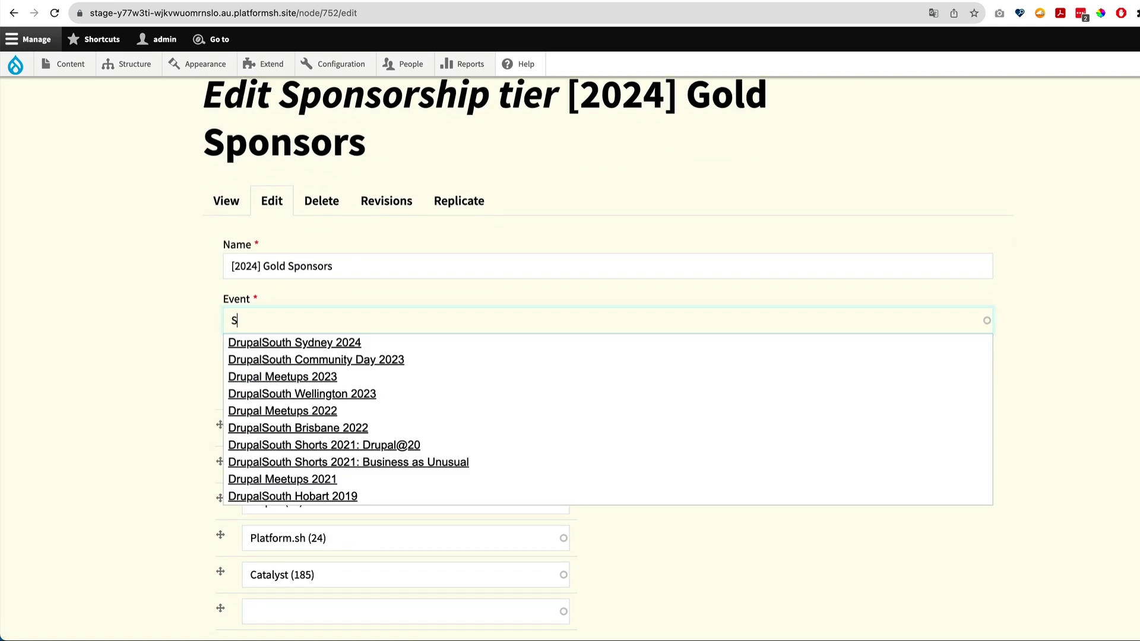
{"action": "left_click", "coordinate": [392, 342]}
Replace sponsors Morpht and Salsa Digital with PreviousNext and Xequals, keeping Acquia.
{"action": "scroll", "coordinate": [152, 455], "scroll_direction": "down", "scroll_amount": 3}
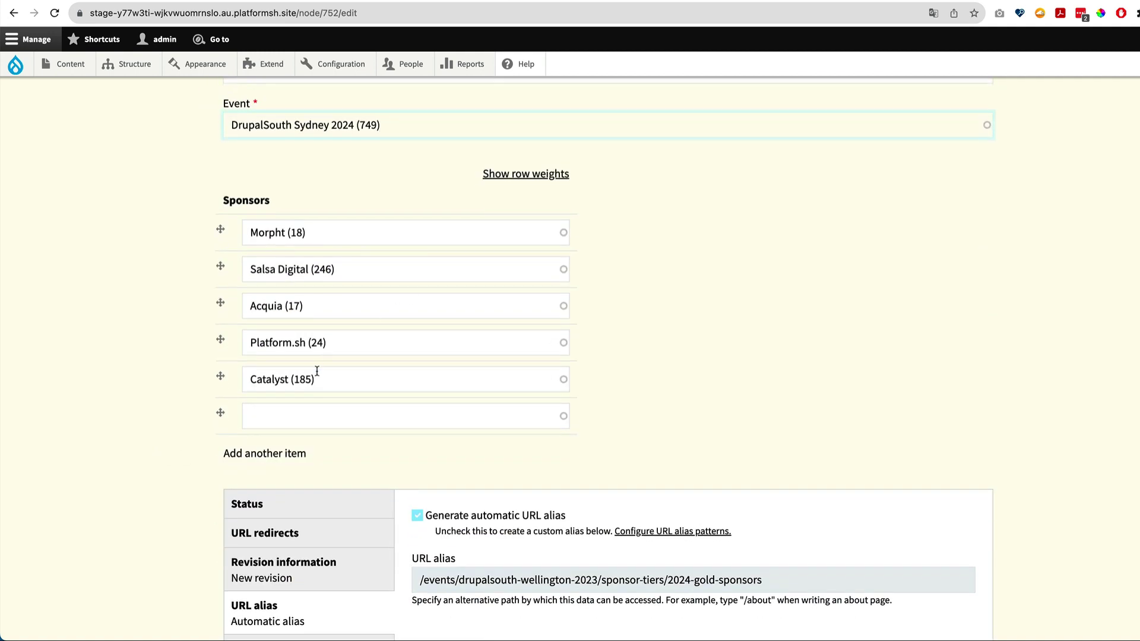
{"action": "left_click", "coordinate": [322, 230]}
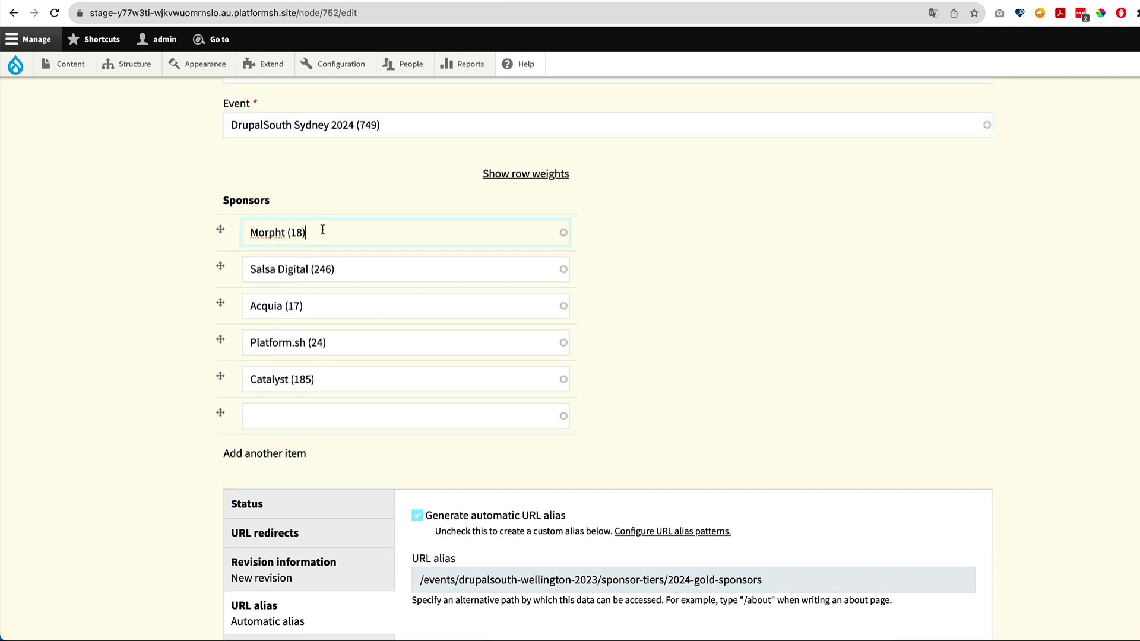
{"action": "key", "text": "ctrl+a"}
{"action": "type", "text": "Pre"}
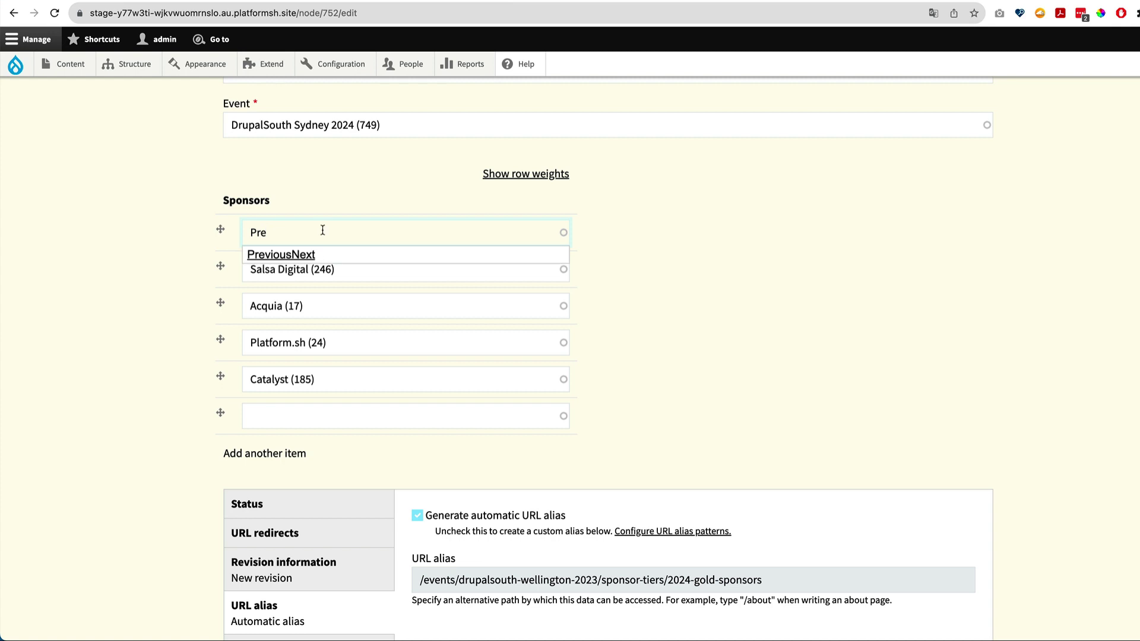
{"action": "left_click", "coordinate": [332, 255]}
{"action": "left_click", "coordinate": [349, 270]}
{"action": "key", "text": "ctrl+a"}
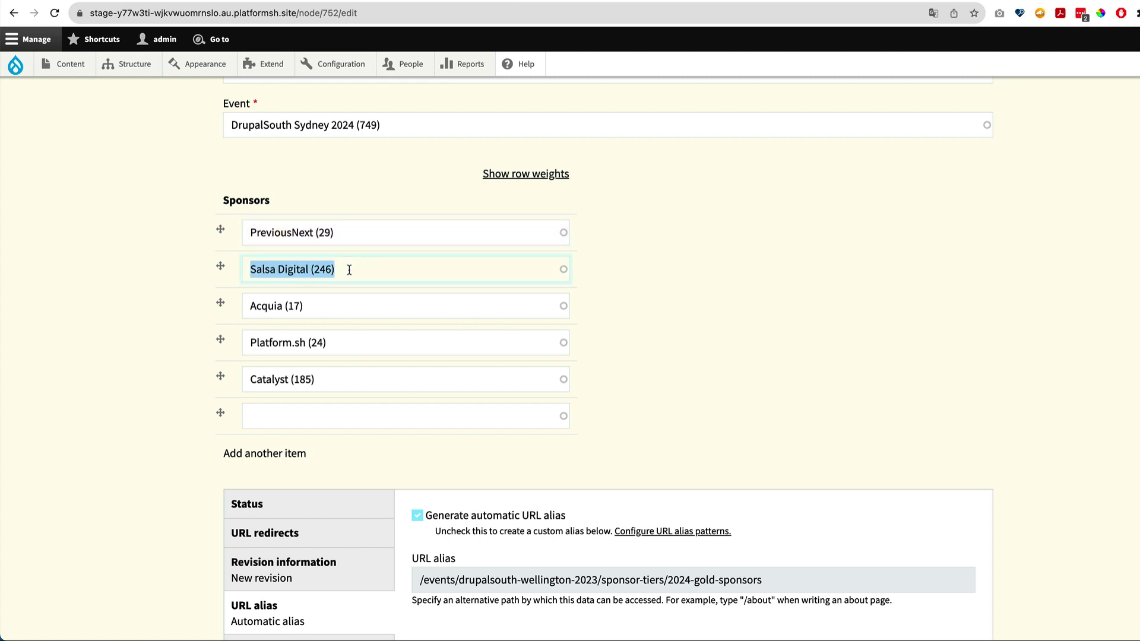
{"action": "type", "text": "Xeq"}
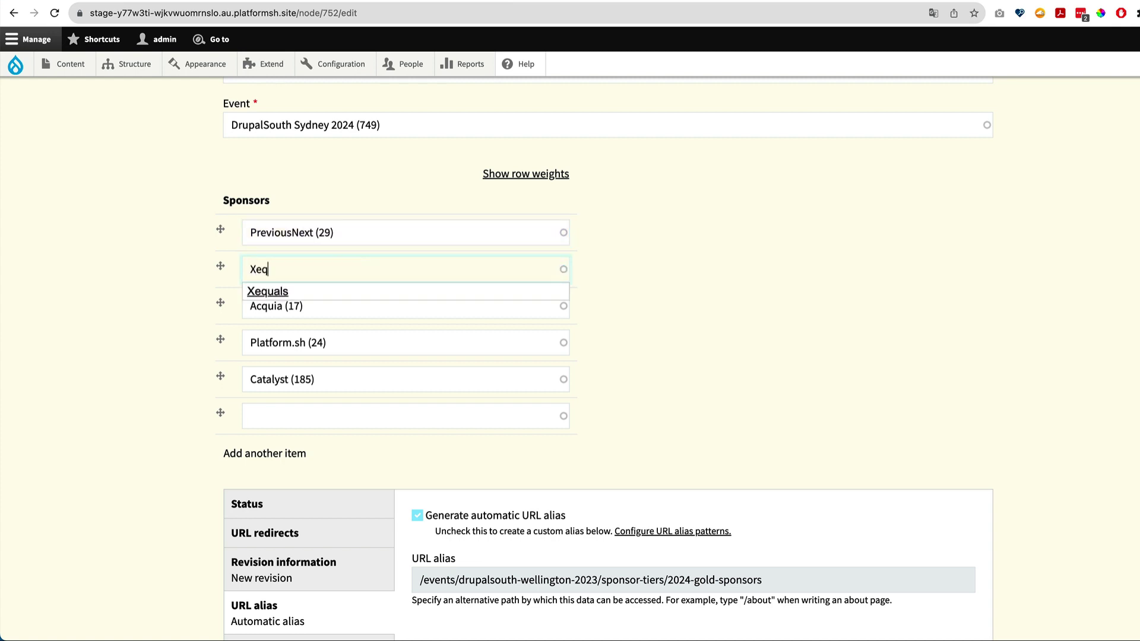
{"action": "left_click", "coordinate": [310, 292]}
{"action": "left_click", "coordinate": [314, 304]}
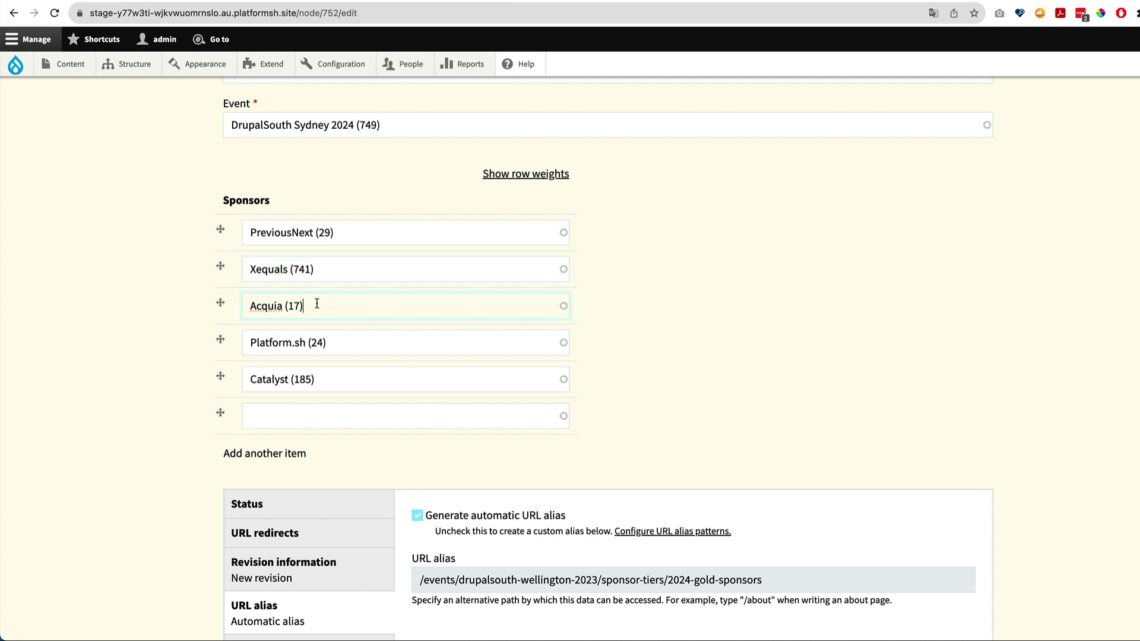
Remove Platform.sh and Catalyst from the sponsors and save the tier.
{"action": "left_click", "coordinate": [345, 354]}
{"action": "key", "text": "ctrl+a"}
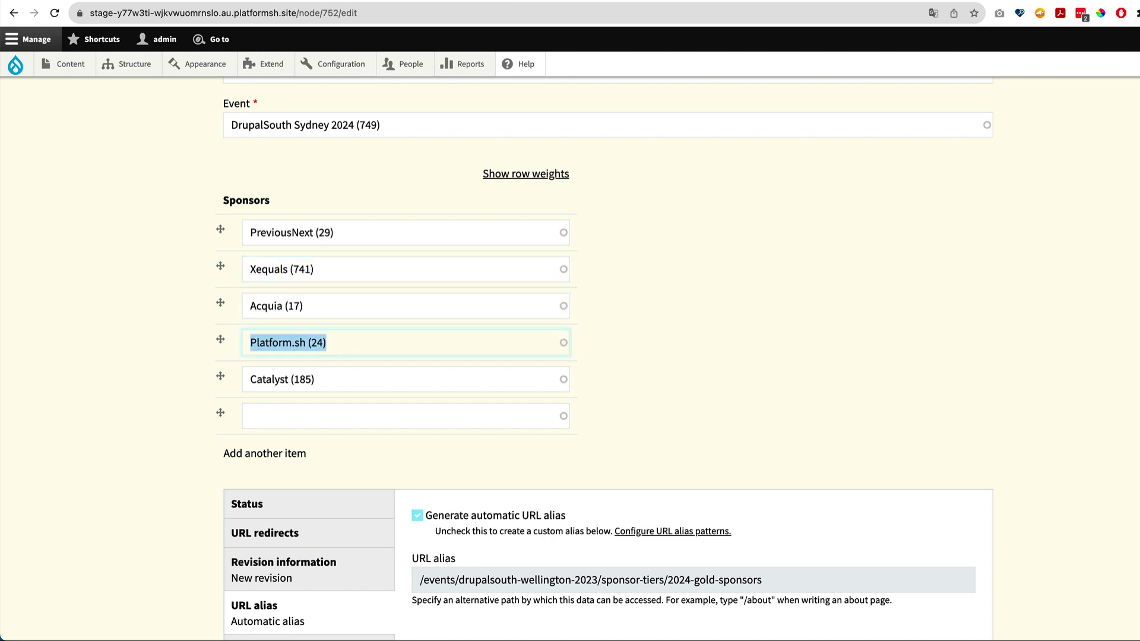
{"action": "key", "text": "BackSpace"}
{"action": "key", "text": "Tab"}
{"action": "key", "text": "Tab"}
{"action": "key", "text": "BackSpace"}
{"action": "scroll", "coordinate": [373, 396], "scroll_direction": "down", "scroll_amount": 2}
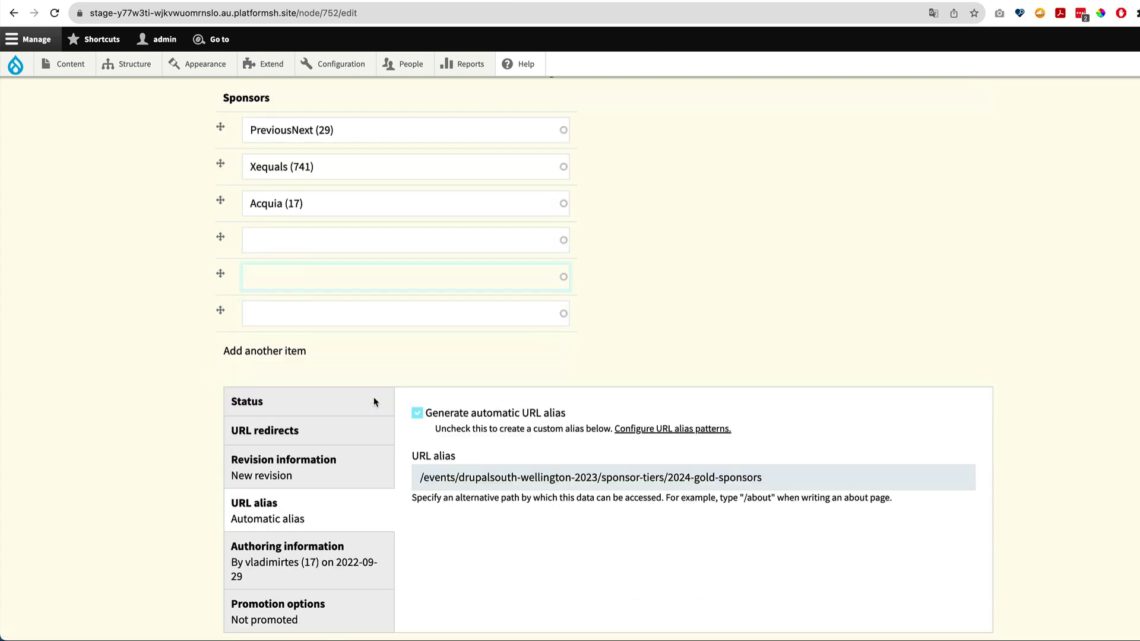
{"action": "scroll", "coordinate": [373, 396], "scroll_direction": "down", "scroll_amount": 5}
{"action": "left_click", "coordinate": [538, 446]}
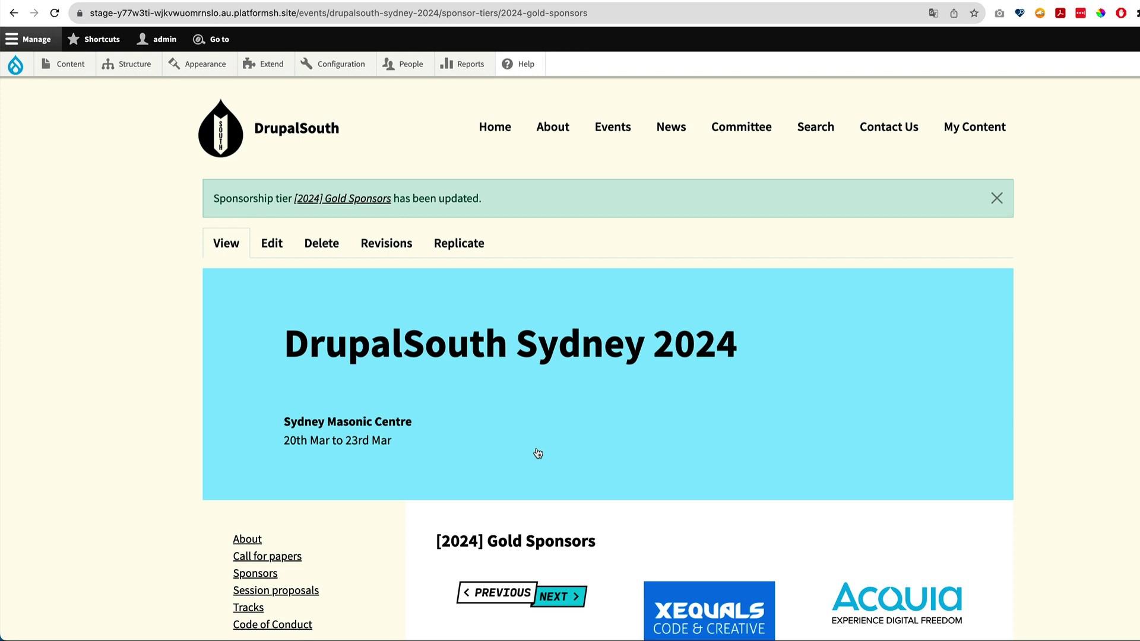
Go to Events and open the DrupalSouth Sydney 2024 page to review its [2023] sponsor blocks.
{"action": "scroll", "coordinate": [810, 325], "scroll_direction": "down", "scroll_amount": 3}
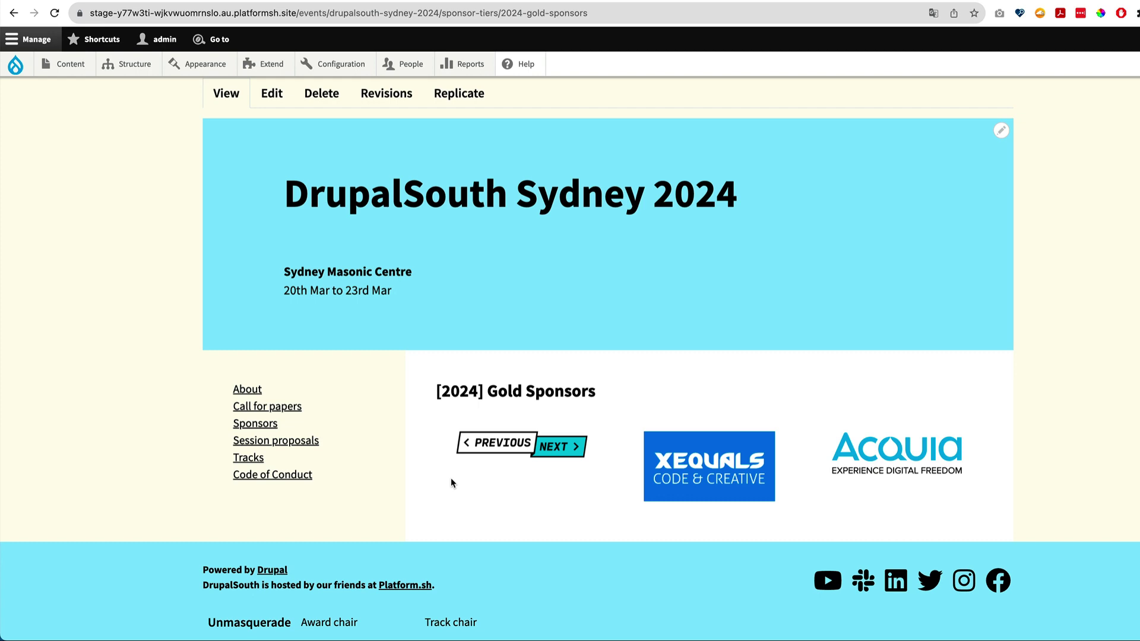
{"action": "scroll", "coordinate": [451, 482], "scroll_direction": "up", "scroll_amount": 3}
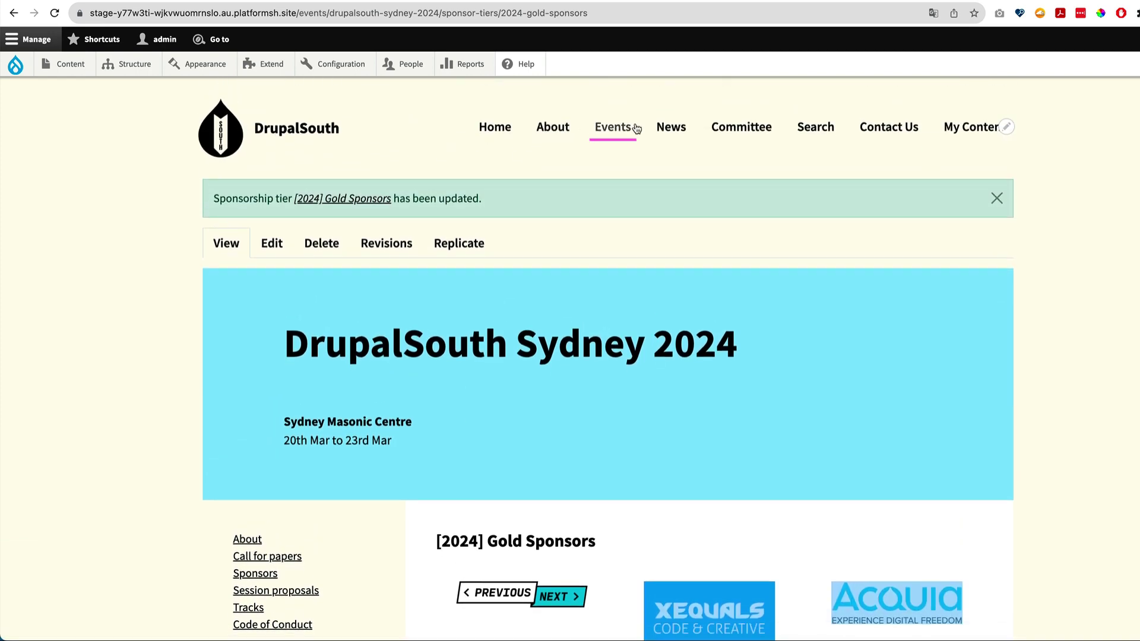
{"action": "left_click", "coordinate": [613, 127]}
{"action": "left_click", "coordinate": [563, 448]}
{"action": "scroll", "coordinate": [564, 451], "scroll_direction": "down", "scroll_amount": 15}
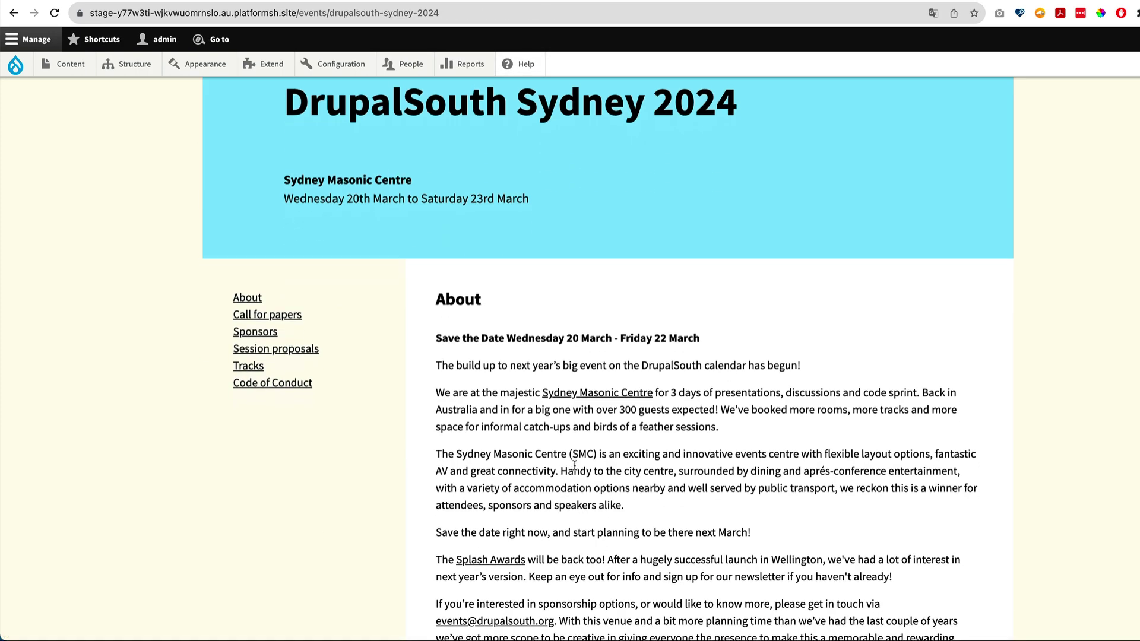
{"action": "scroll", "coordinate": [510, 246], "scroll_direction": "down", "scroll_amount": 3}
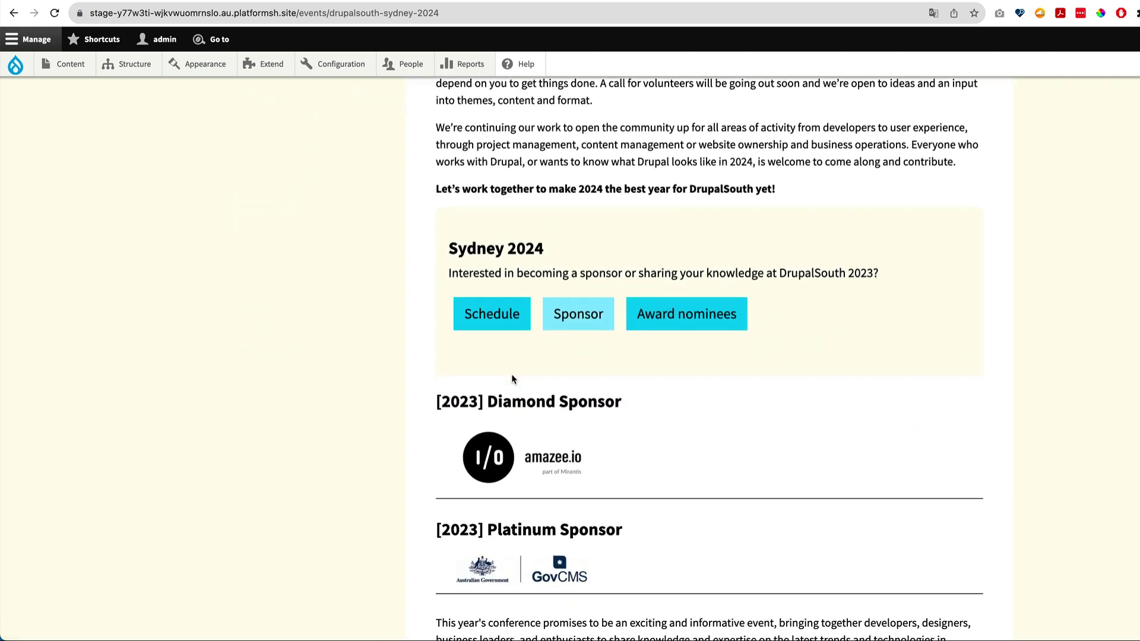
{"action": "scroll", "coordinate": [551, 479], "scroll_direction": "down", "scroll_amount": 5}
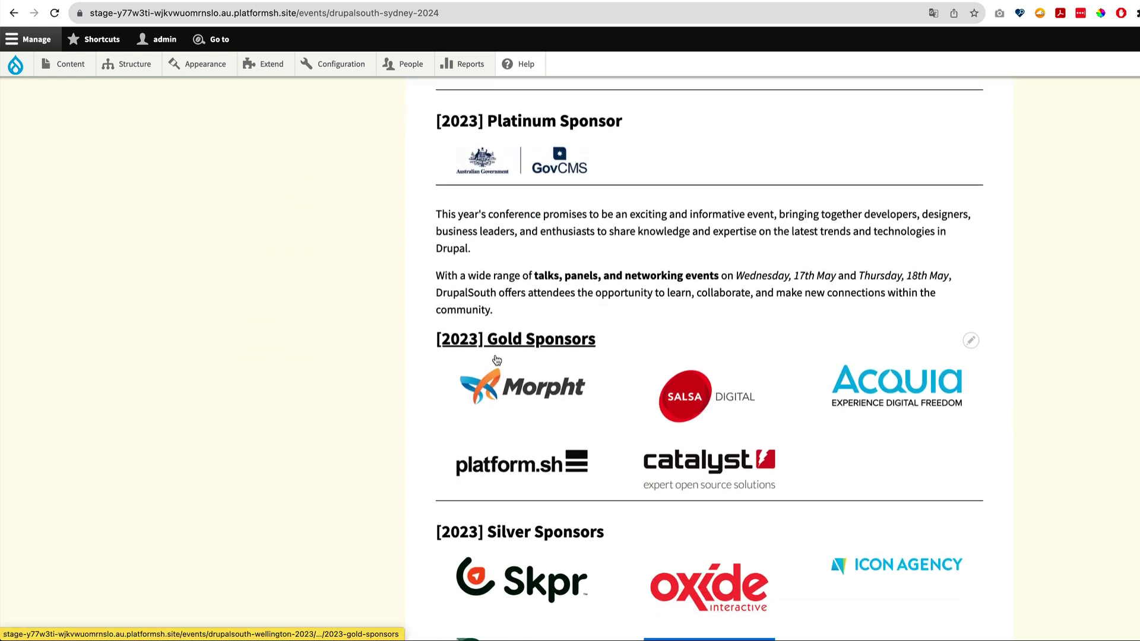
{"action": "scroll", "coordinate": [485, 342], "scroll_direction": "up", "scroll_amount": 15}
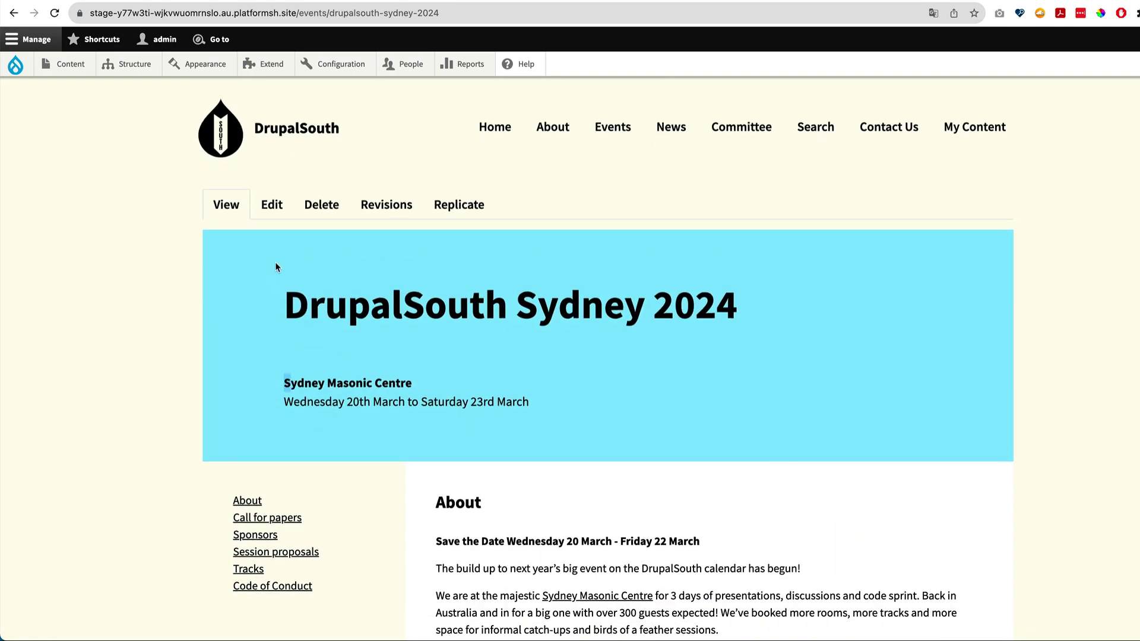
Open the DrupalSouth Sydney 2024 event for editing and scroll through its content blocks.
{"action": "left_click", "coordinate": [271, 205]}
{"action": "scroll", "coordinate": [579, 525], "scroll_direction": "down", "scroll_amount": 4}
{"action": "scroll", "coordinate": [580, 525], "scroll_direction": "down", "scroll_amount": 15}
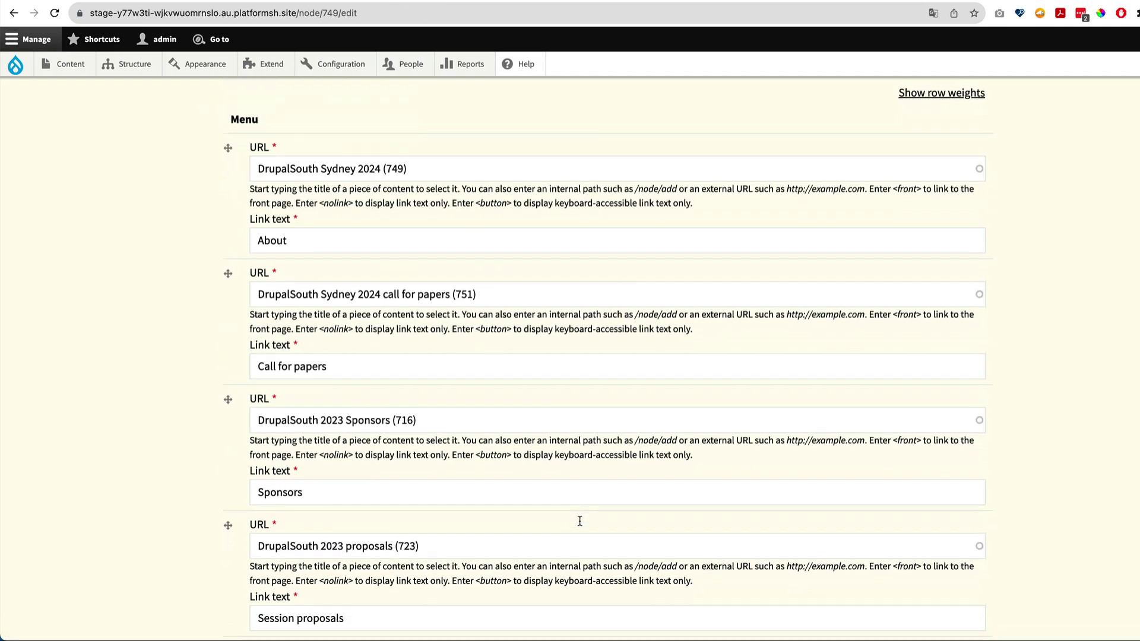
{"action": "scroll", "coordinate": [580, 525], "scroll_direction": "down", "scroll_amount": 15}
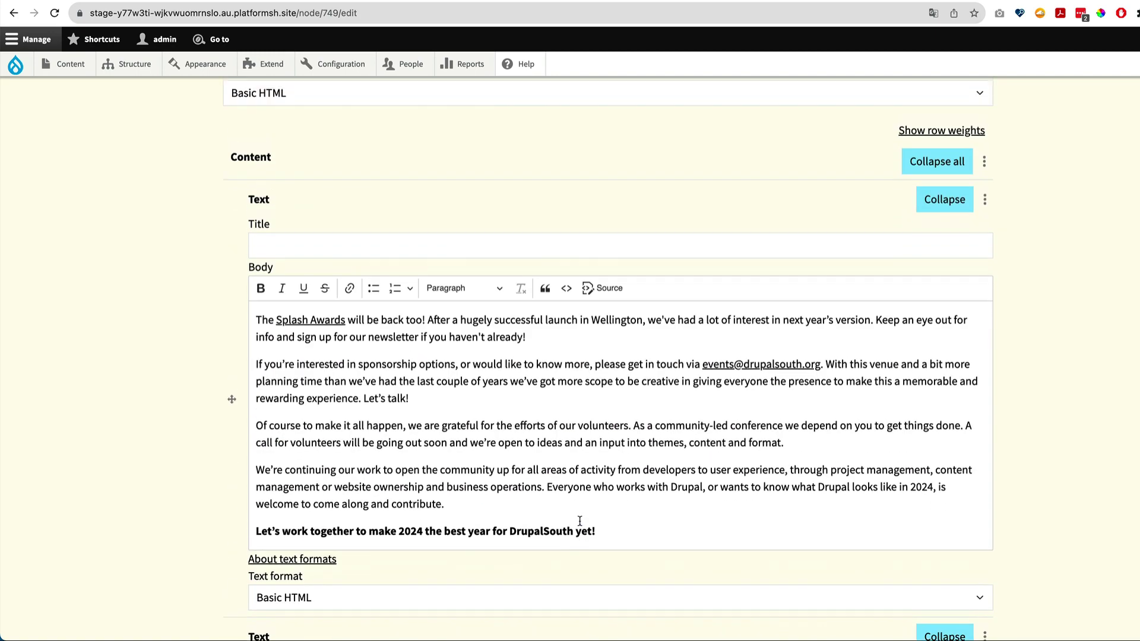
{"action": "scroll", "coordinate": [580, 521], "scroll_direction": "down", "scroll_amount": 3}
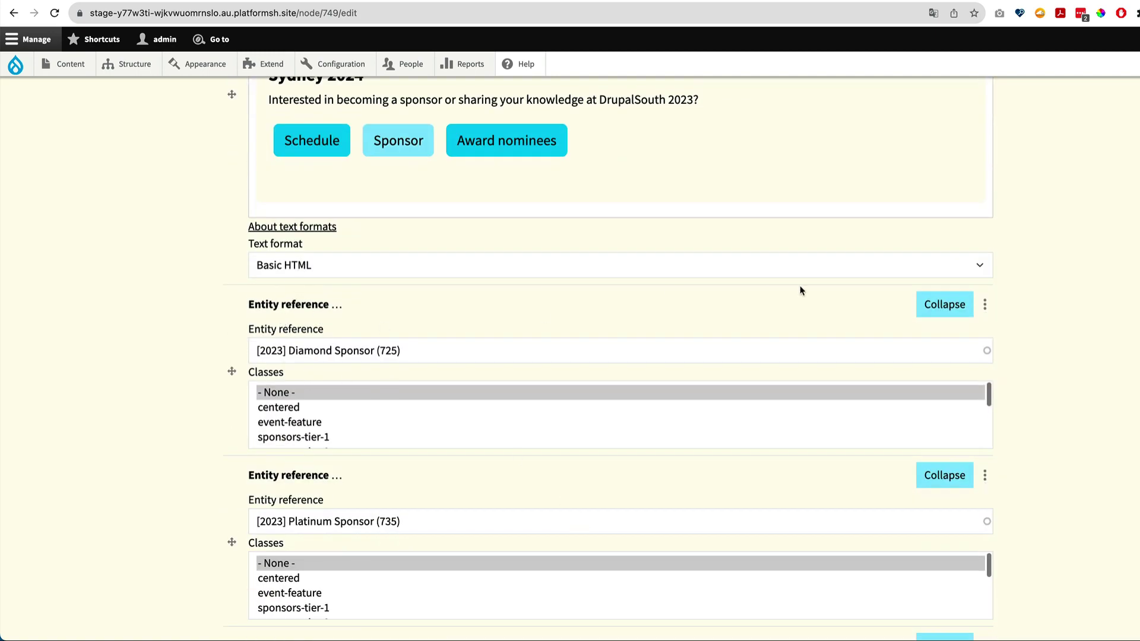
{"action": "left_click_drag", "start_coordinate": [263, 304], "coordinate": [337, 299]}
{"action": "left_click", "coordinate": [879, 350]}
{"action": "scroll", "coordinate": [301, 363], "scroll_direction": "down", "scroll_amount": 10}
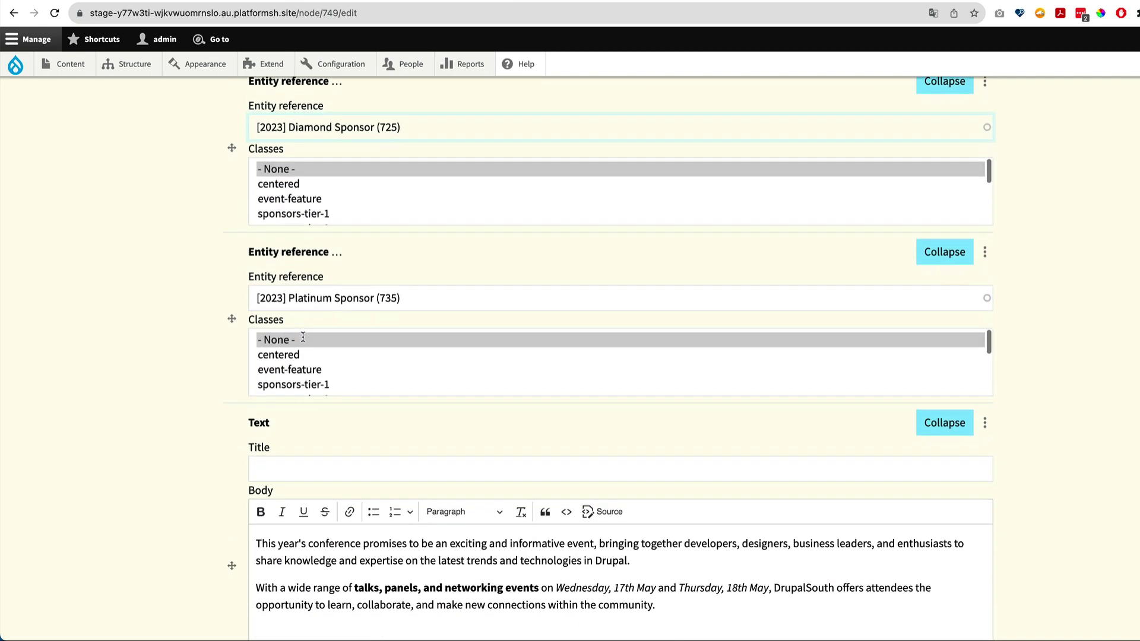
{"action": "scroll", "coordinate": [303, 340], "scroll_direction": "down", "scroll_amount": 5}
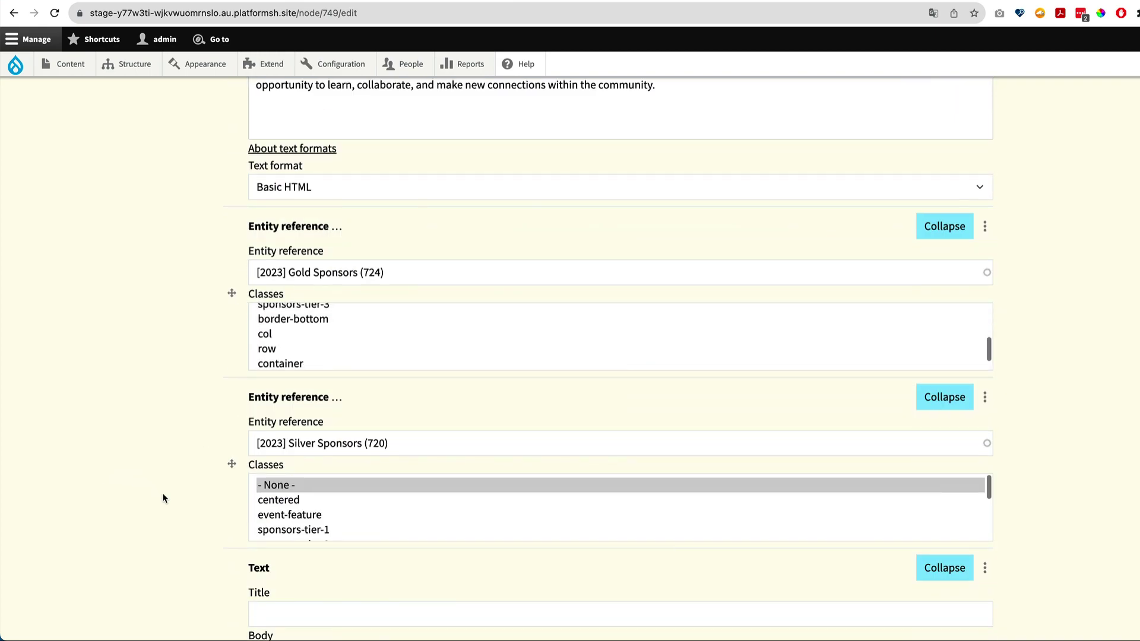
{"action": "scroll", "coordinate": [163, 496], "scroll_direction": "down", "scroll_amount": 8}
{"action": "scroll", "coordinate": [163, 497], "scroll_direction": "down", "scroll_amount": 12}
{"action": "scroll", "coordinate": [161, 492], "scroll_direction": "up", "scroll_amount": 8}
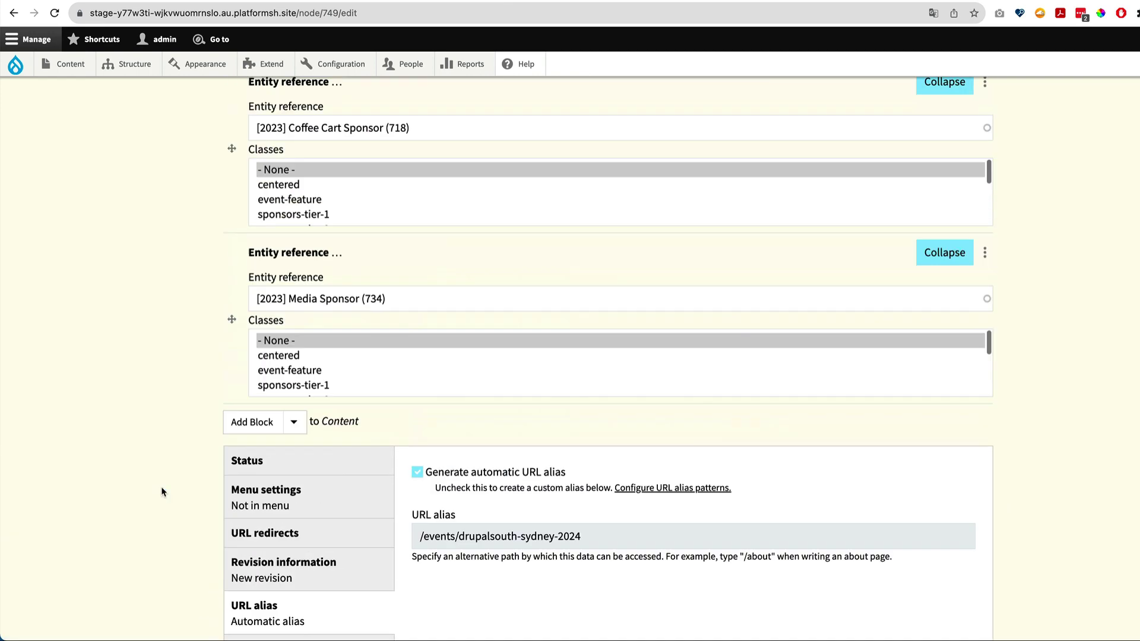
{"action": "scroll", "coordinate": [161, 491], "scroll_direction": "down", "scroll_amount": 3}
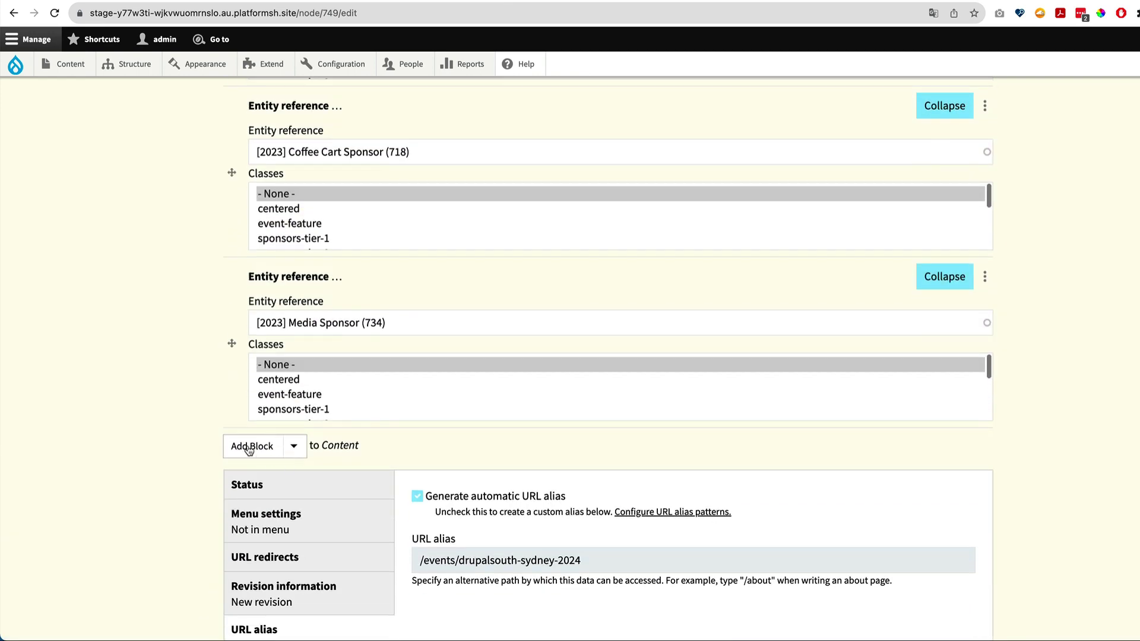
Add an Entity reference (feature) block pointing to [2024] Gold Sponsors (752).
{"action": "left_click", "coordinate": [294, 449]}
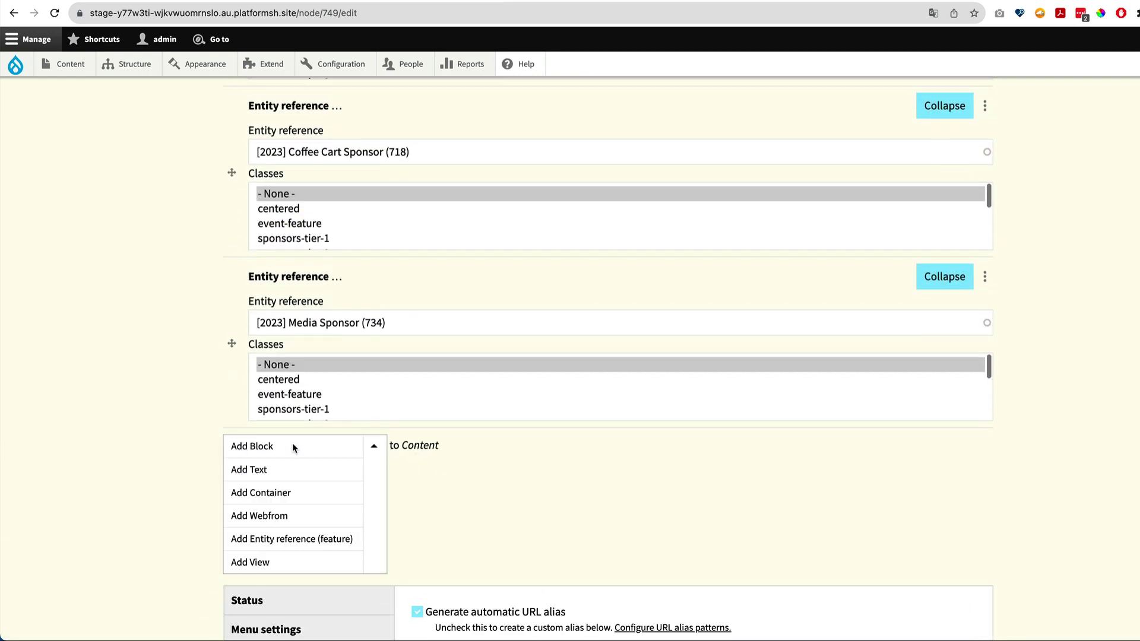
{"action": "scroll", "coordinate": [292, 445], "scroll_direction": "down", "scroll_amount": 1}
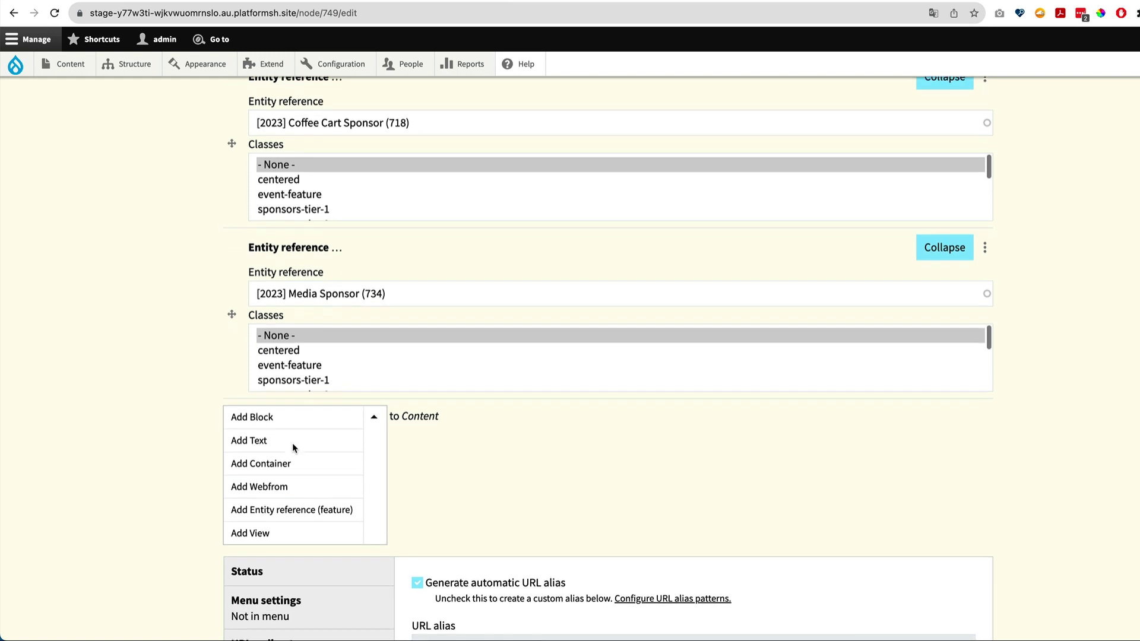
{"action": "left_click", "coordinate": [292, 507]}
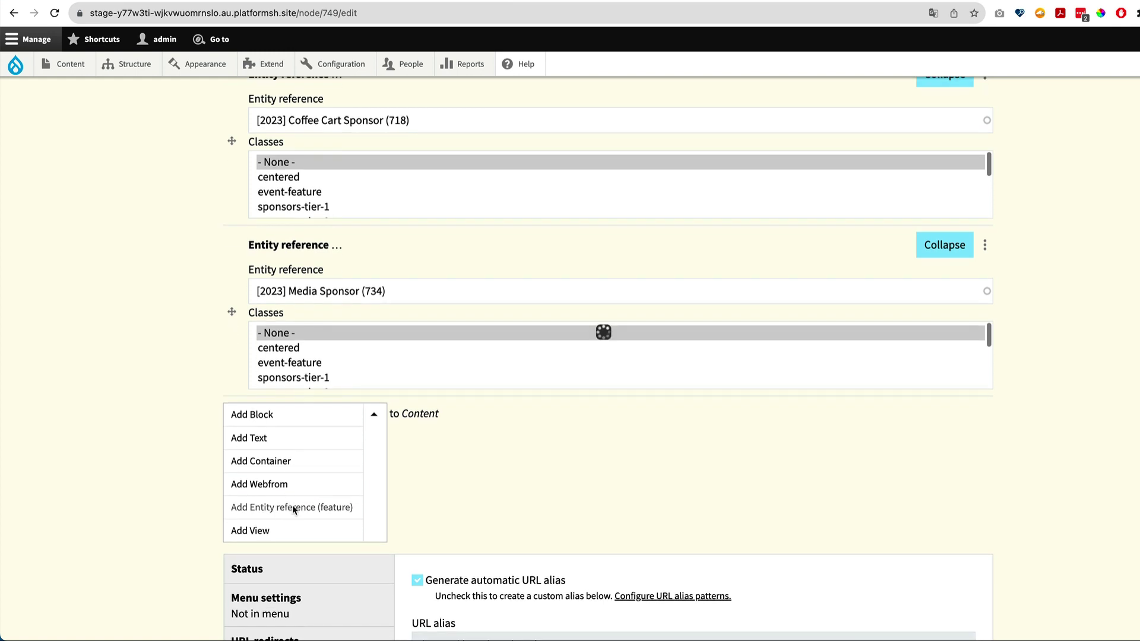
{"action": "scroll", "coordinate": [292, 505], "scroll_direction": "down", "scroll_amount": 1}
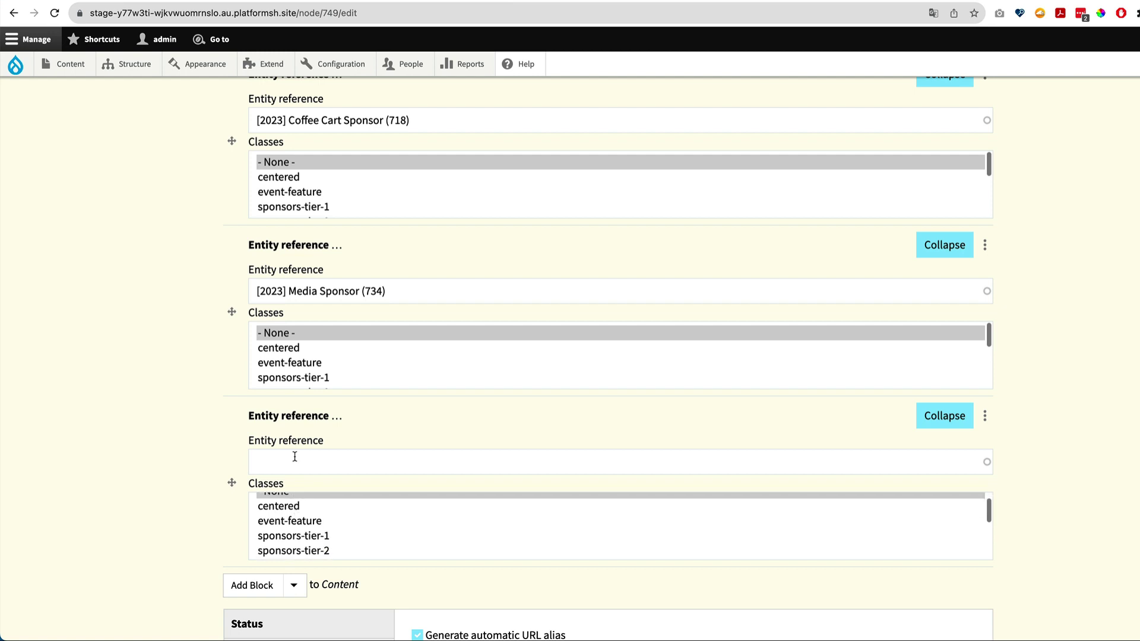
{"action": "left_click", "coordinate": [292, 457]}
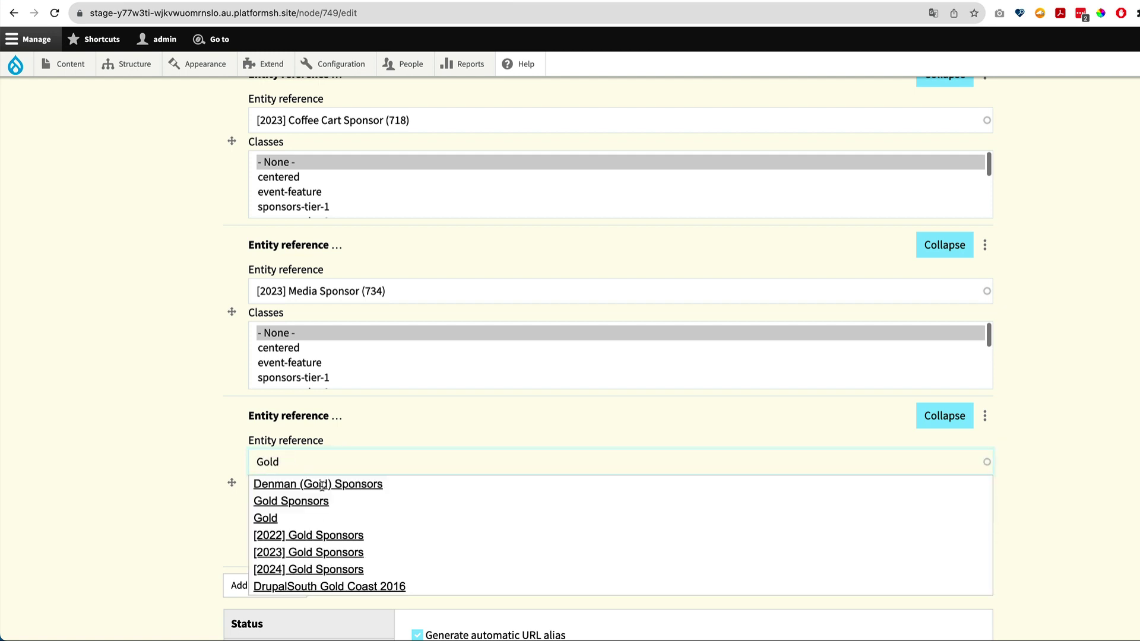
{"action": "left_click", "coordinate": [375, 570]}
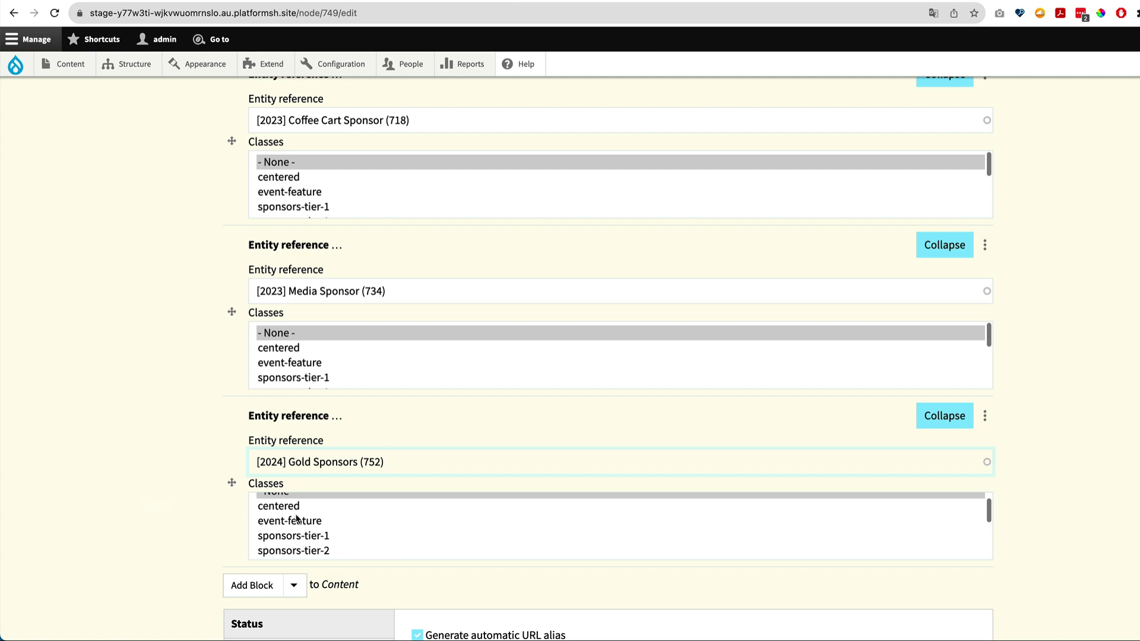
{"action": "scroll", "coordinate": [291, 549], "scroll_direction": "up", "scroll_amount": 1}
{"action": "scroll", "coordinate": [291, 549], "scroll_direction": "down", "scroll_amount": 5}
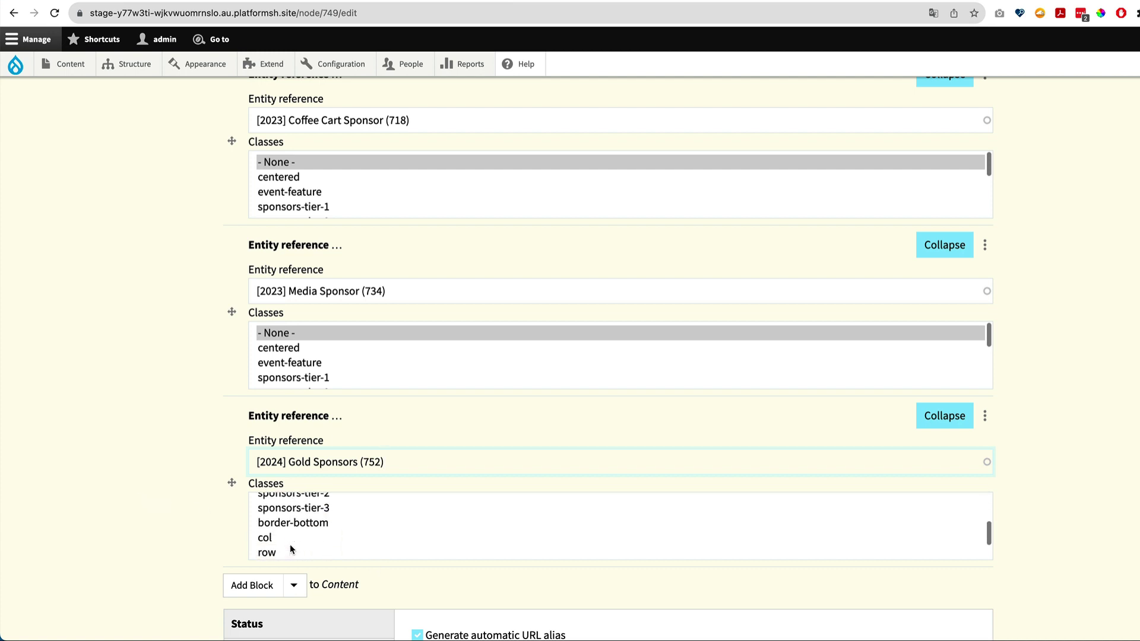
{"action": "scroll", "coordinate": [291, 549], "scroll_direction": "up", "scroll_amount": 5}
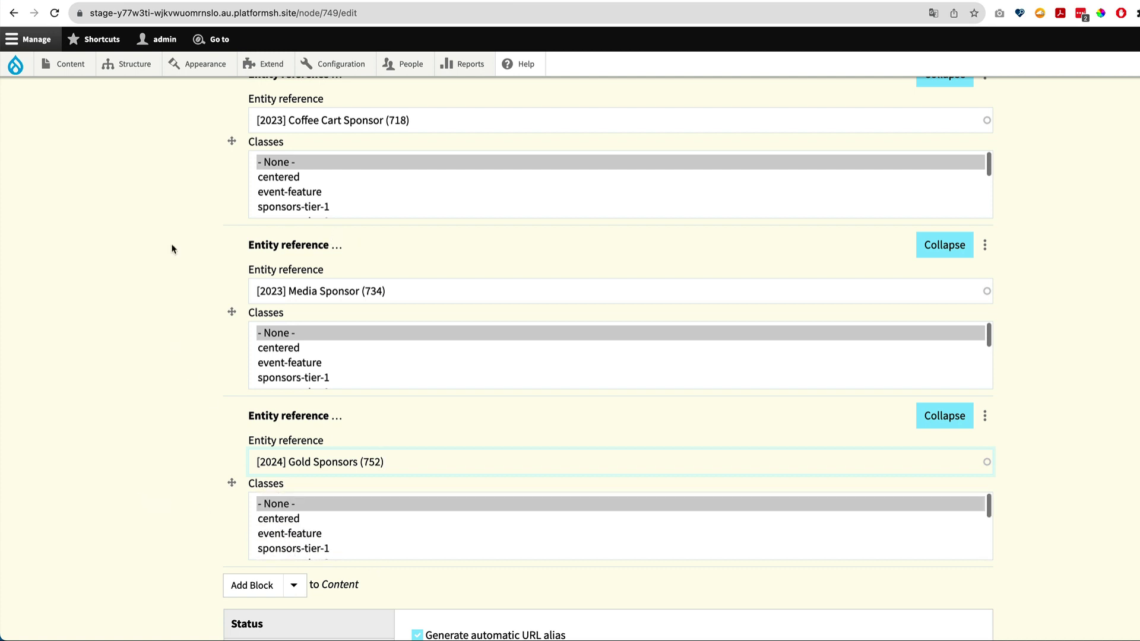
{"action": "scroll", "coordinate": [144, 461], "scroll_direction": "down", "scroll_amount": 9}
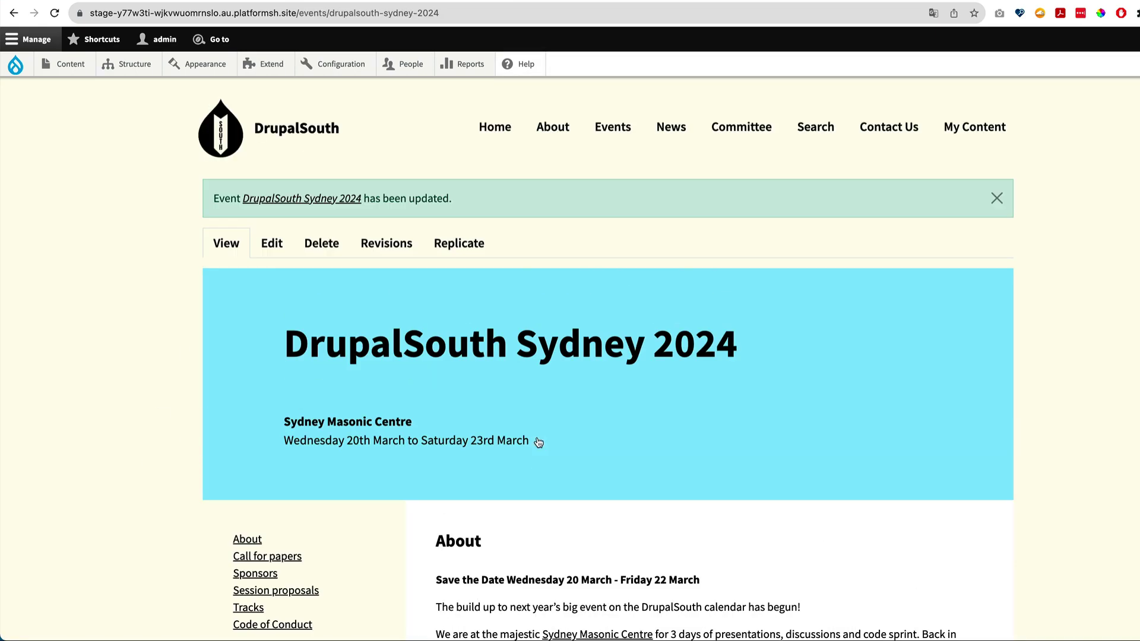
Check the saved event page's [2024] Gold Sponsors section showing PreviousNext, Xequals and Acquia.
{"action": "scroll", "coordinate": [538, 501], "scroll_direction": "down", "scroll_amount": 20}
{"action": "scroll", "coordinate": [538, 504], "scroll_direction": "up", "scroll_amount": 2}
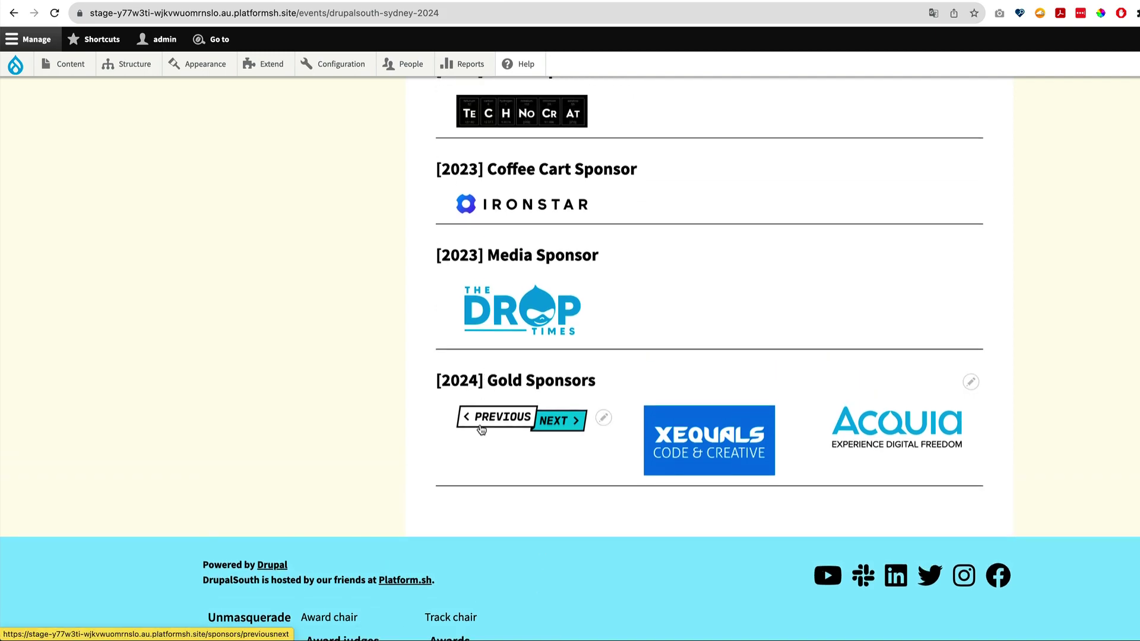
{"action": "scroll", "coordinate": [480, 427], "scroll_direction": "up", "scroll_amount": 20}
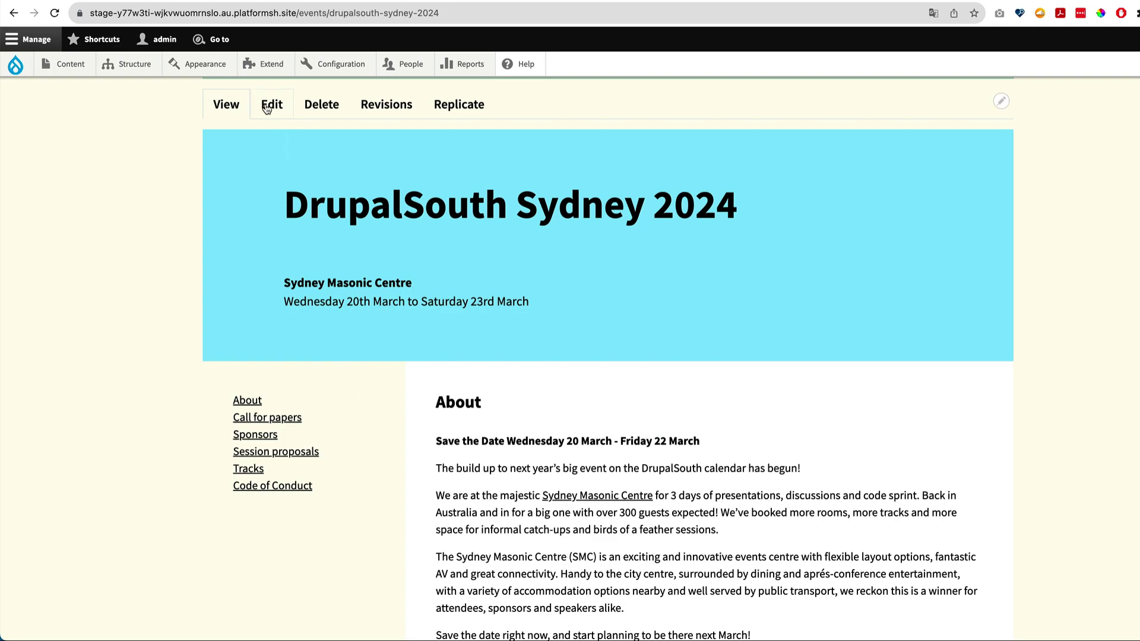
Reopen the event edit form and inspect the text block's remove and duplicate options.
{"action": "left_click", "coordinate": [266, 107]}
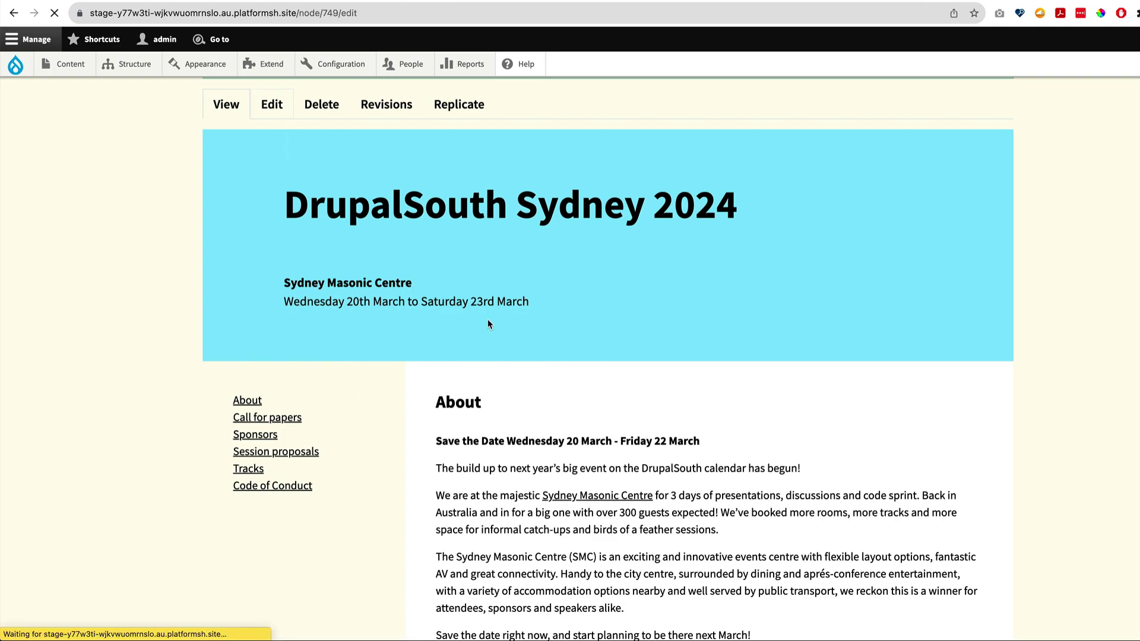
{"action": "scroll", "coordinate": [440, 350], "scroll_direction": "down", "scroll_amount": 10}
{"action": "scroll", "coordinate": [362, 393], "scroll_direction": "down", "scroll_amount": 20}
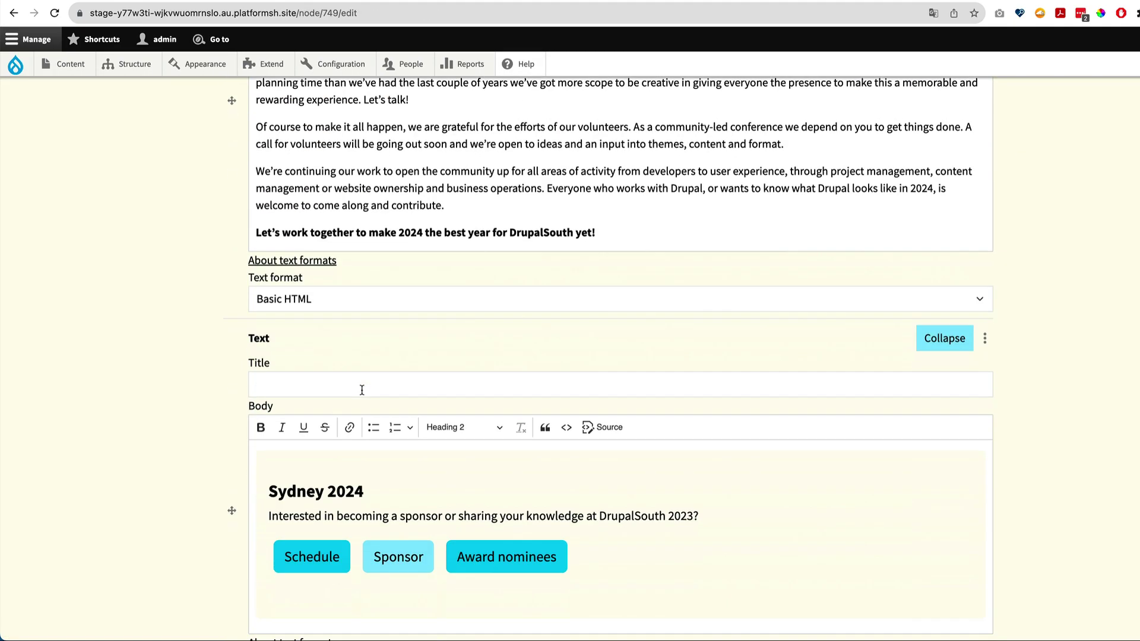
{"action": "scroll", "coordinate": [362, 393], "scroll_direction": "down", "scroll_amount": 20}
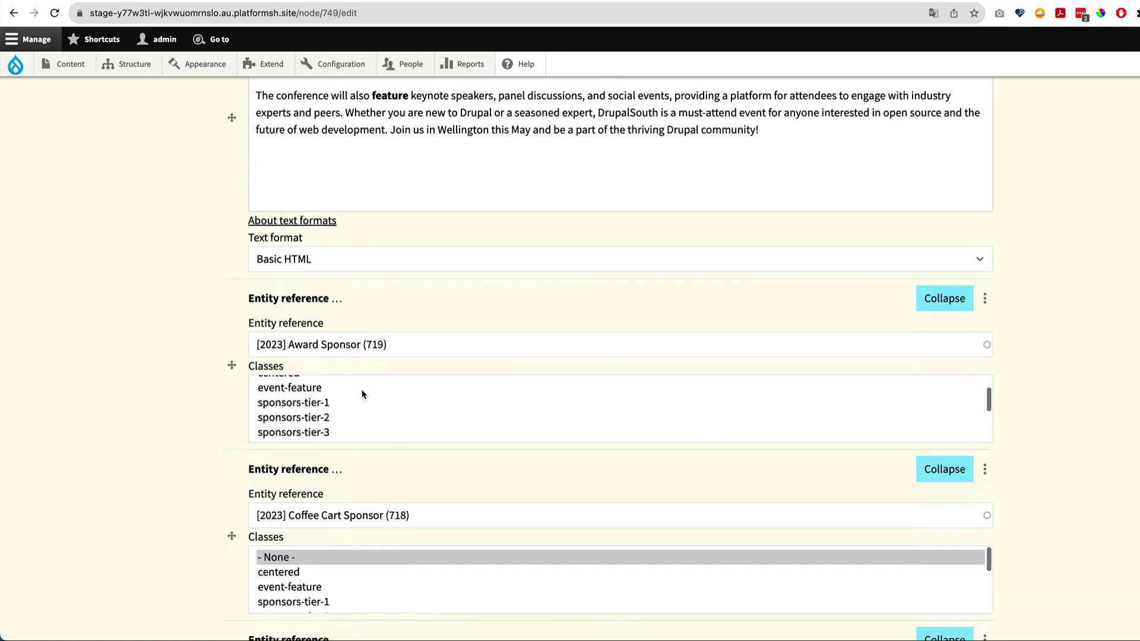
{"action": "scroll", "coordinate": [363, 394], "scroll_direction": "up", "scroll_amount": 20}
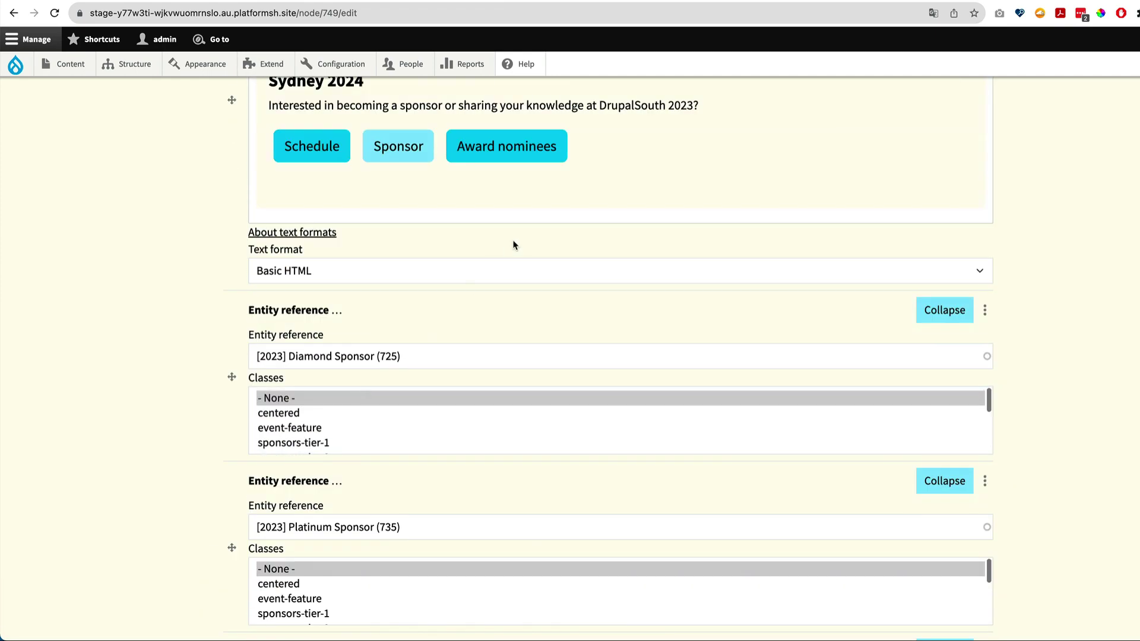
{"action": "scroll", "coordinate": [513, 243], "scroll_direction": "up", "scroll_amount": 10}
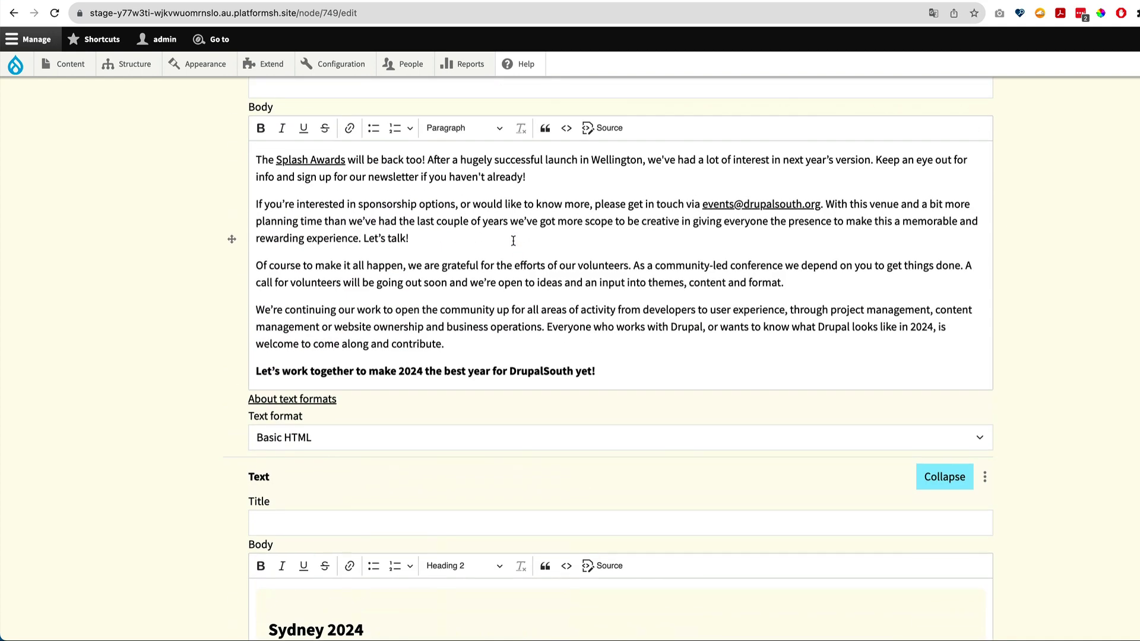
{"action": "scroll", "coordinate": [513, 240], "scroll_direction": "down", "scroll_amount": 2}
{"action": "right_click", "coordinate": [984, 374]}
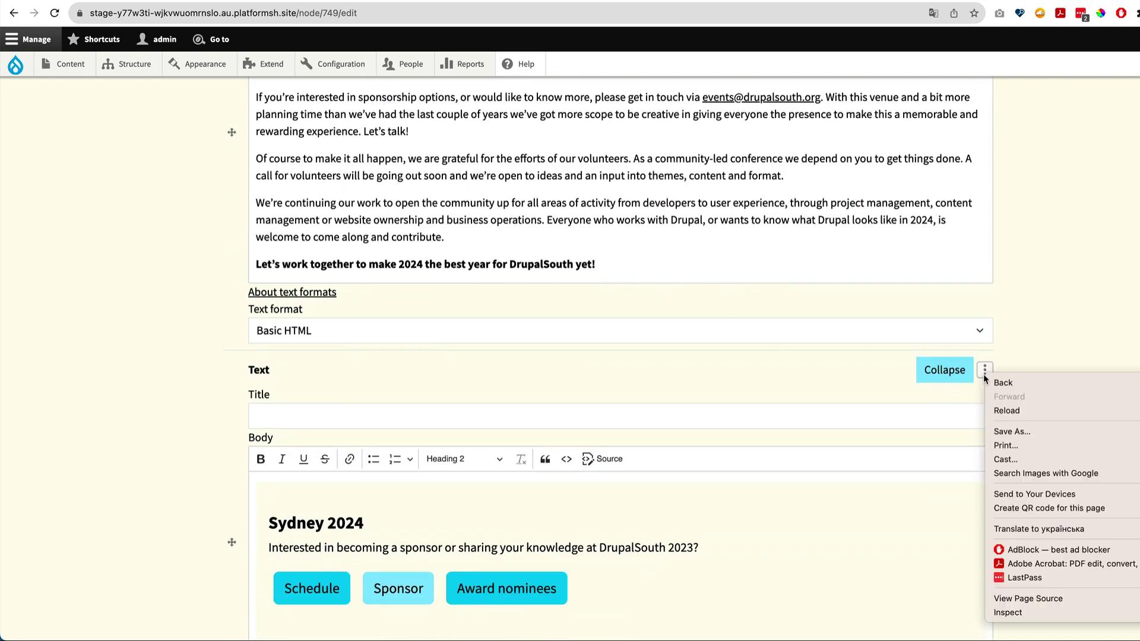
{"action": "left_click", "coordinate": [987, 368]}
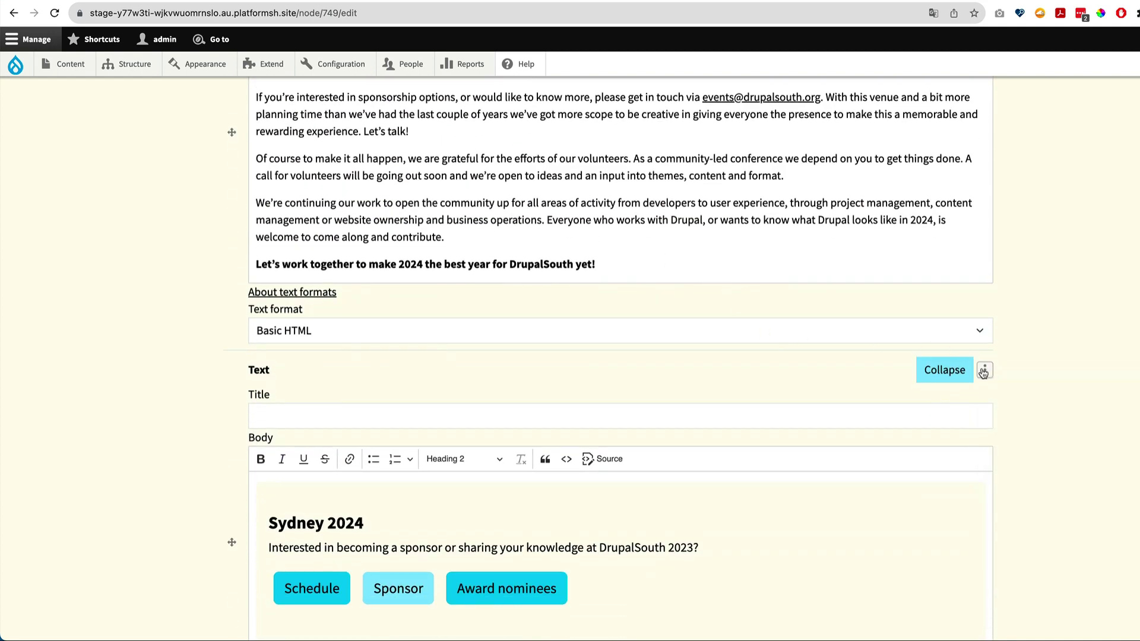
{"action": "left_click", "coordinate": [983, 372]}
{"action": "scroll", "coordinate": [897, 438], "scroll_direction": "up", "scroll_amount": 5}
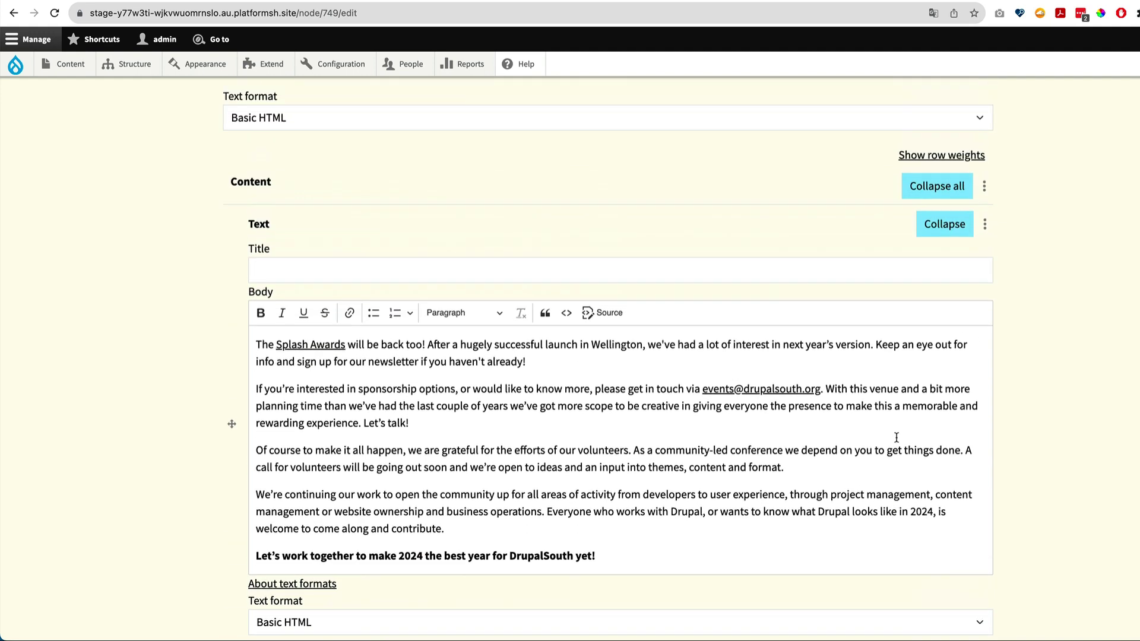
Collapse all blocks, move [2024] Gold Sponsors above [2023] Gold Sponsors, and remove the 2023 block.
{"action": "left_click", "coordinate": [938, 189]}
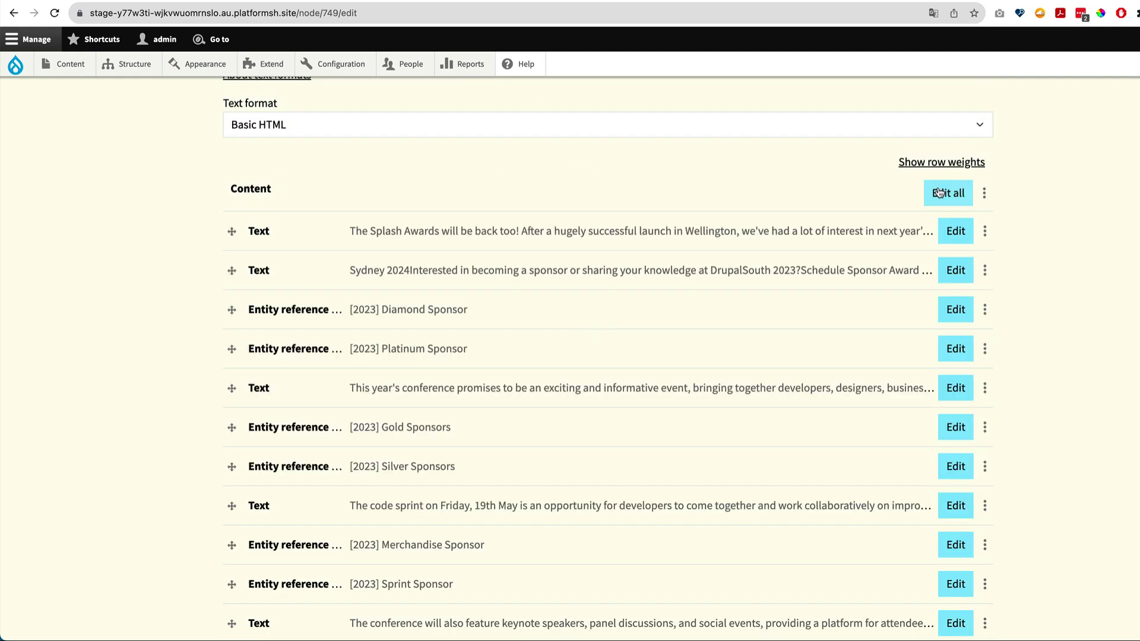
{"action": "scroll", "coordinate": [423, 427], "scroll_direction": "down", "scroll_amount": 5}
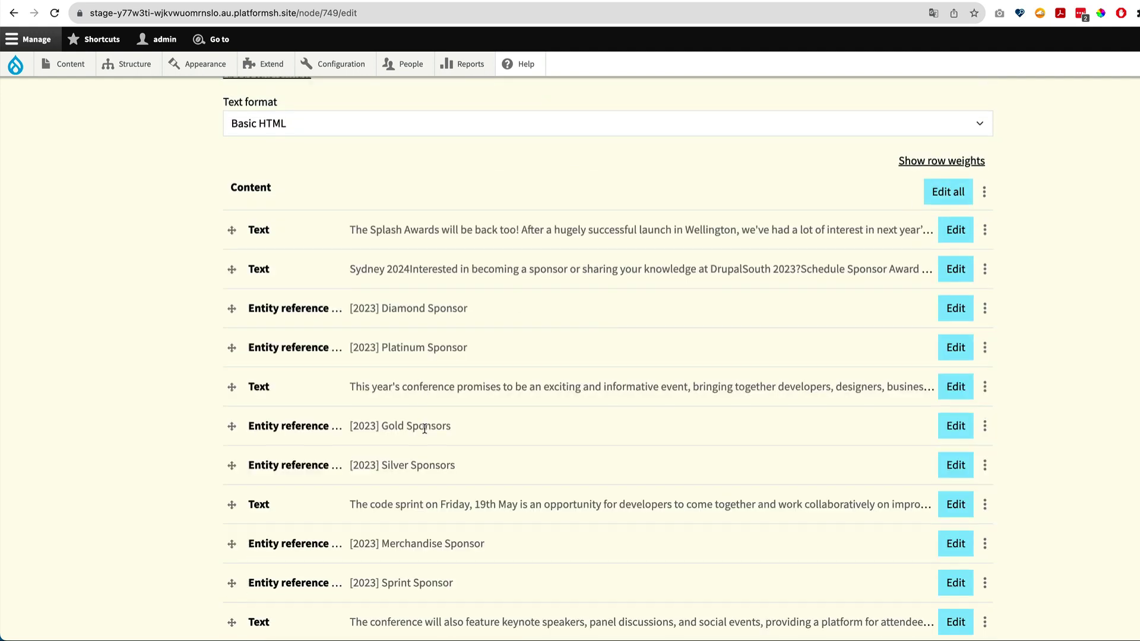
{"action": "scroll", "coordinate": [424, 432], "scroll_direction": "up", "scroll_amount": 1}
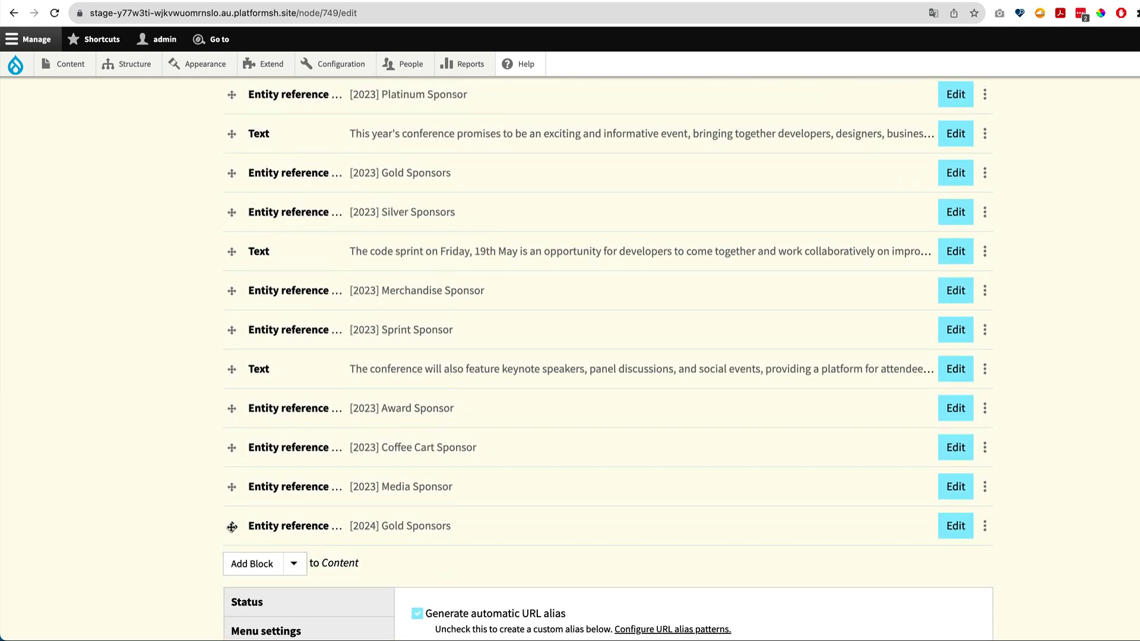
{"action": "left_click_drag", "start_coordinate": [231, 527], "coordinate": [221, 183]}
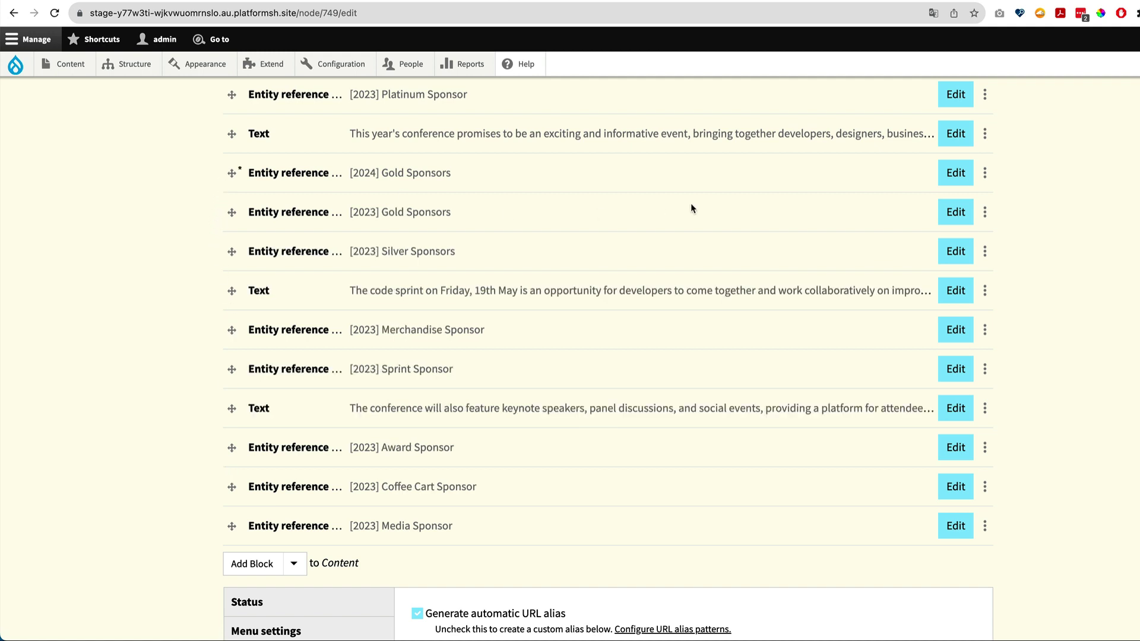
{"action": "left_click", "coordinate": [985, 213]}
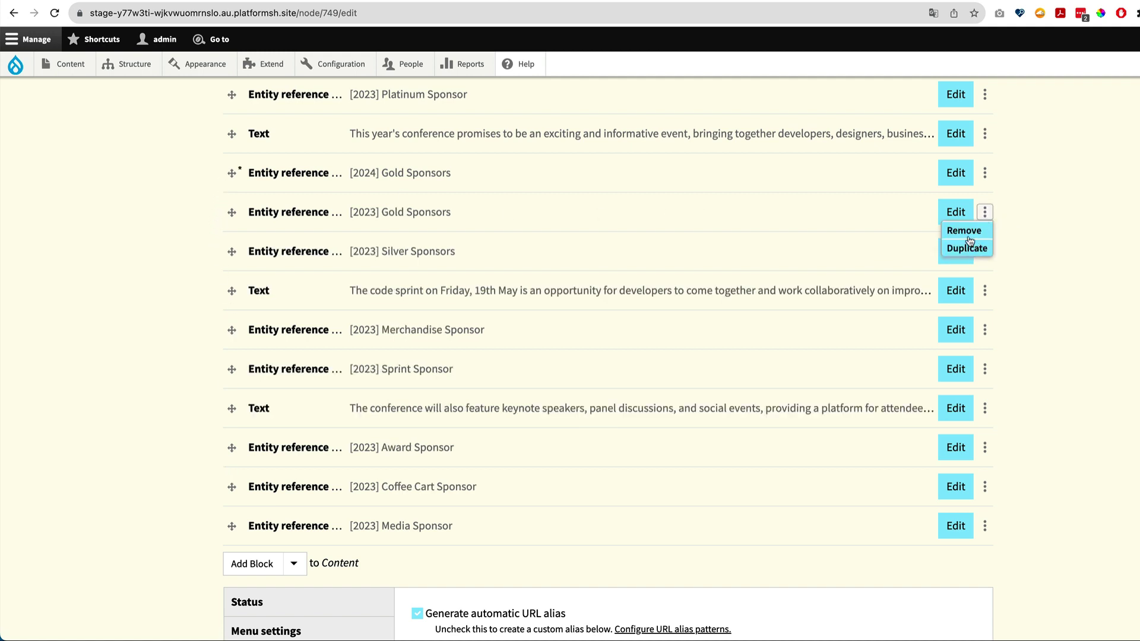
{"action": "left_click", "coordinate": [966, 231]}
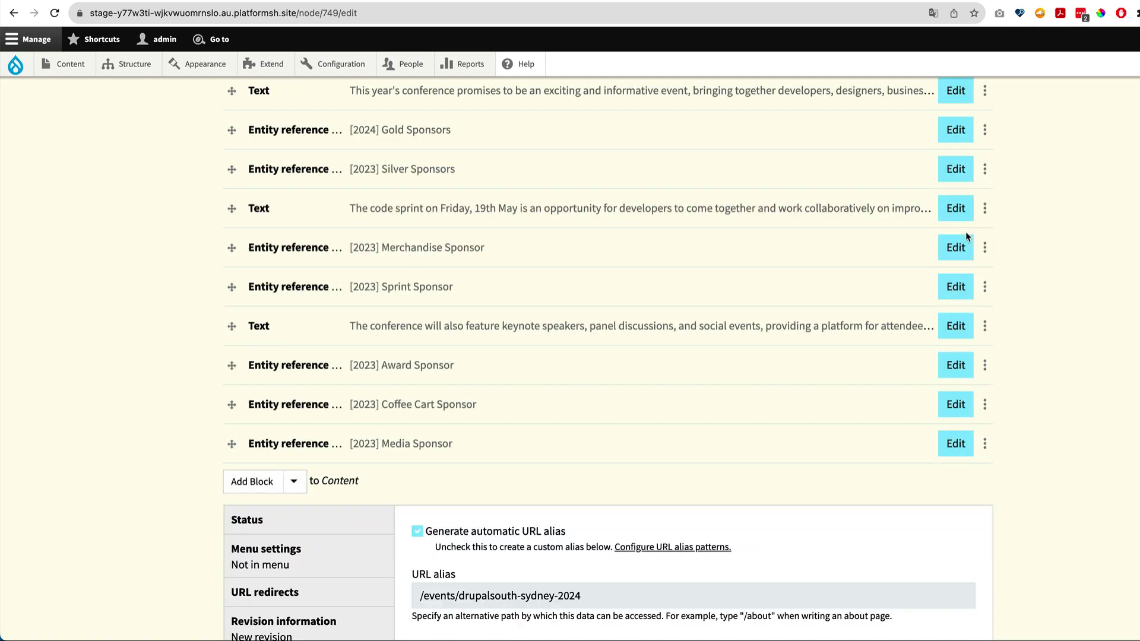
{"action": "scroll", "coordinate": [533, 381], "scroll_direction": "down", "scroll_amount": 7}
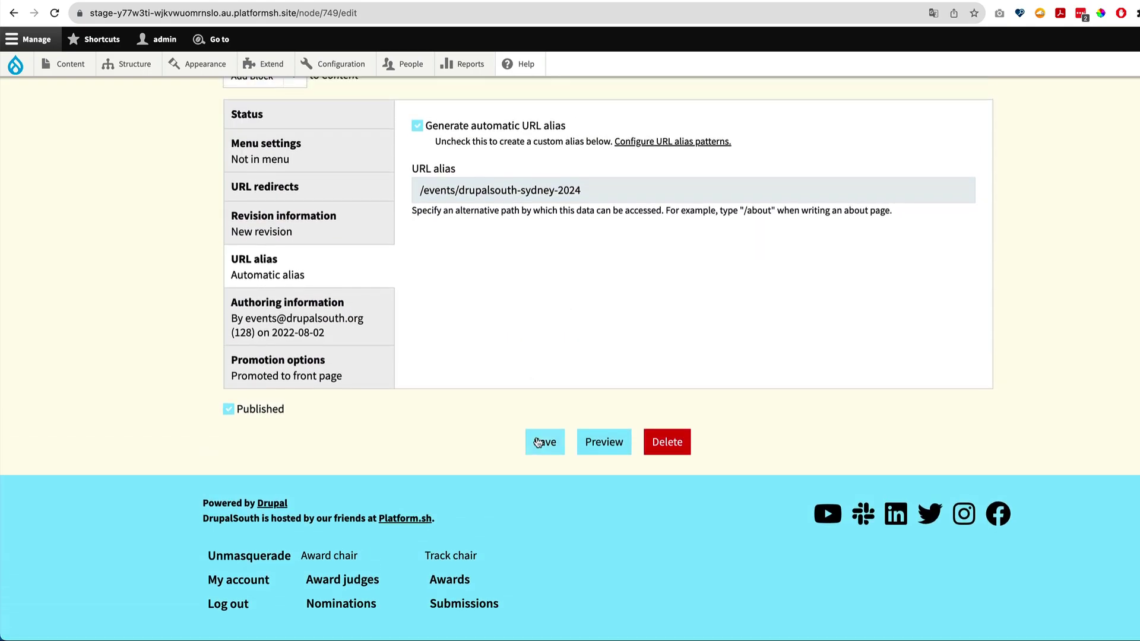
Confirm on the saved event page that [2024] Gold Sponsors sits directly above [2023] Silver Sponsors.
{"action": "scroll", "coordinate": [537, 442], "scroll_direction": "down", "scroll_amount": 10}
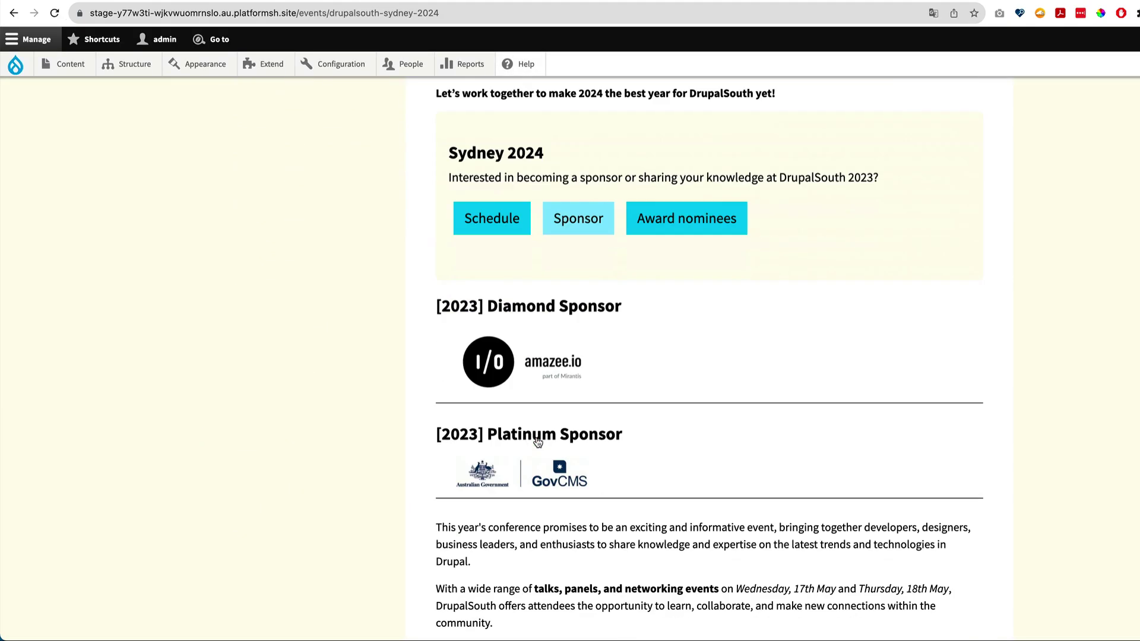
{"action": "scroll", "coordinate": [537, 442], "scroll_direction": "up", "scroll_amount": 4}
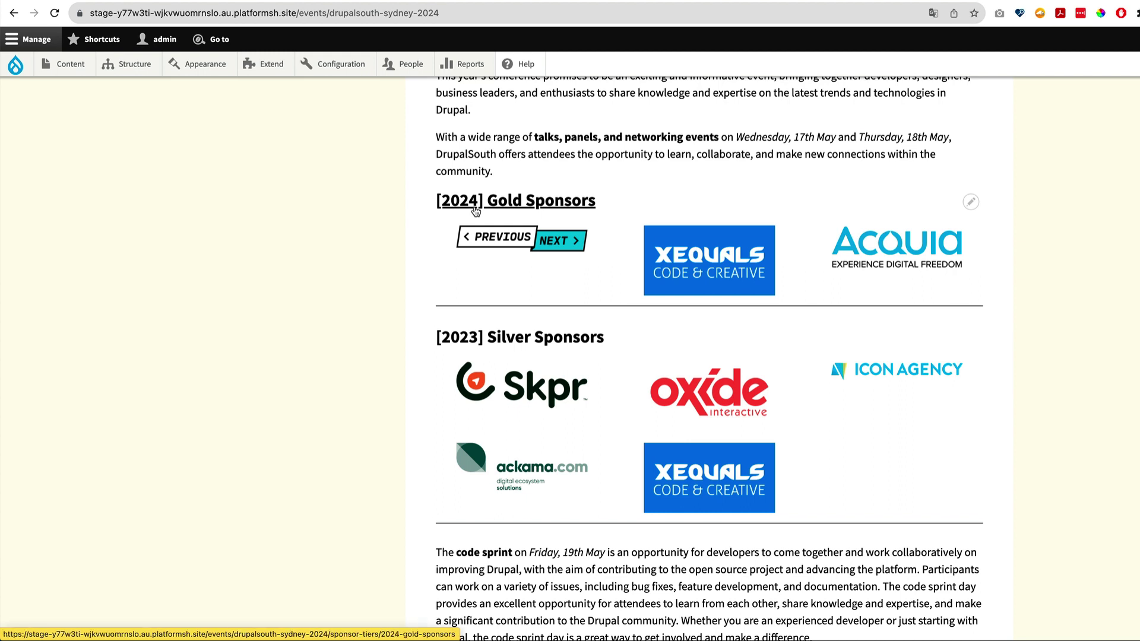
{"action": "scroll", "coordinate": [475, 211], "scroll_direction": "up", "scroll_amount": 15}
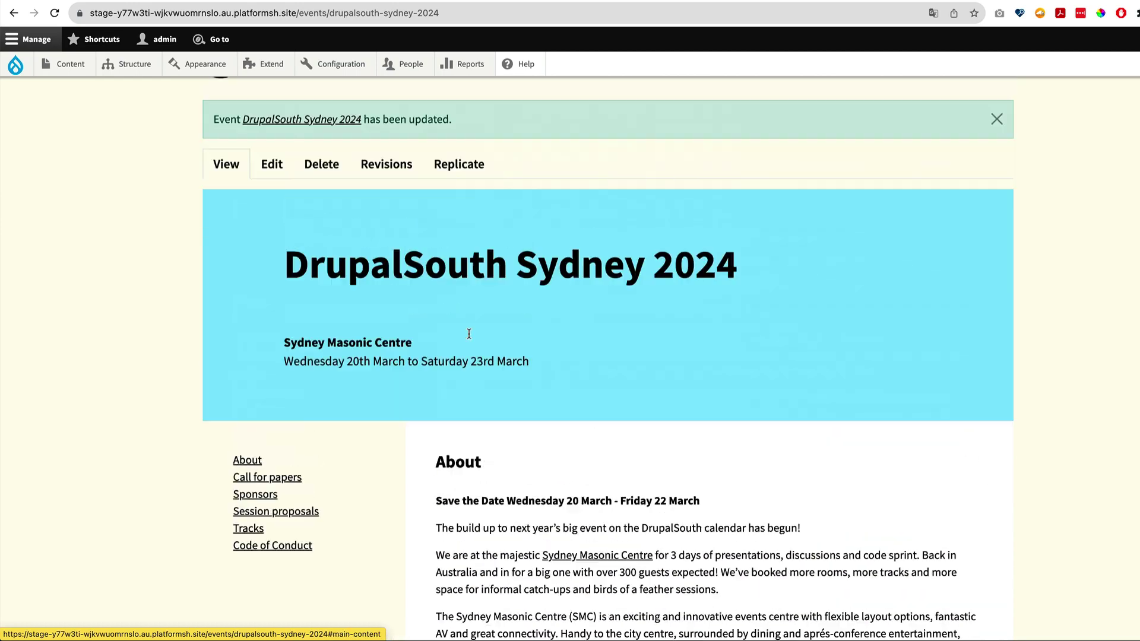
{"action": "scroll", "coordinate": [468, 333], "scroll_direction": "down", "scroll_amount": 15}
{"action": "scroll", "coordinate": [470, 338], "scroll_direction": "up", "scroll_amount": 1}
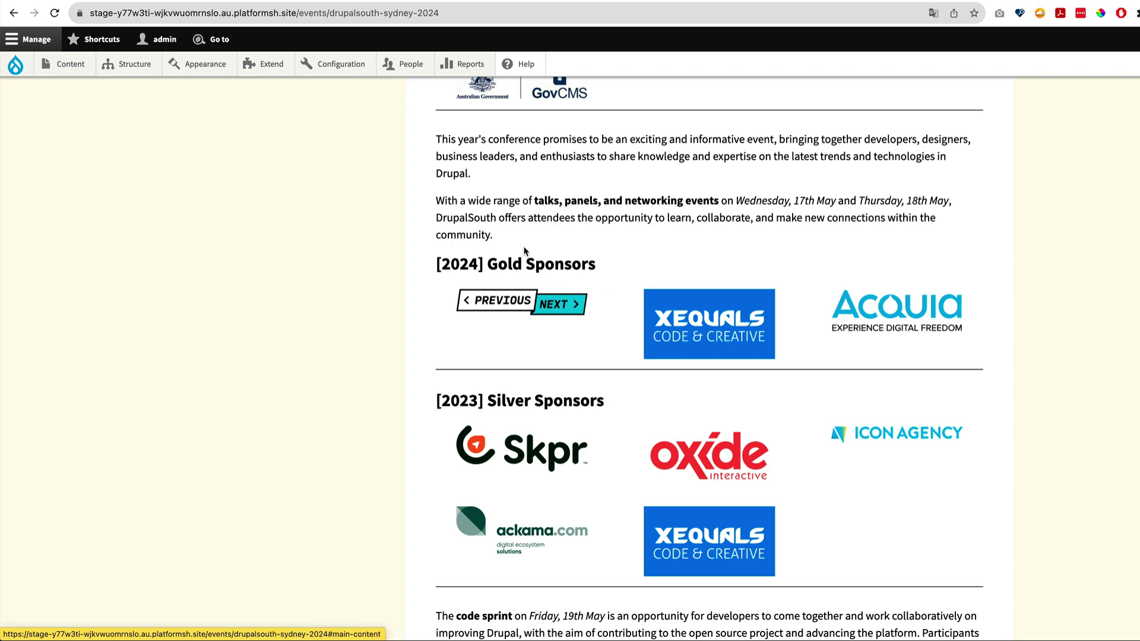
{"action": "scroll", "coordinate": [524, 251], "scroll_direction": "up", "scroll_amount": 15}
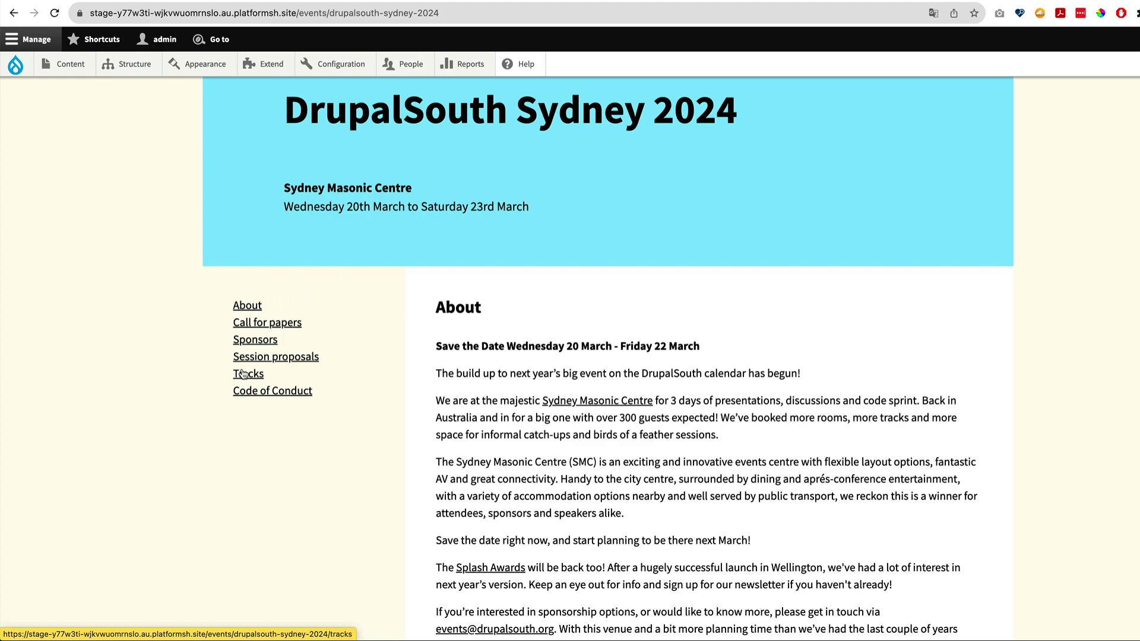
Open the Wellington 2023 Sponsors page and look through its [2023] Gold and Silver tiers.
{"action": "left_click", "coordinate": [255, 339]}
{"action": "scroll", "coordinate": [435, 499], "scroll_direction": "down", "scroll_amount": 7}
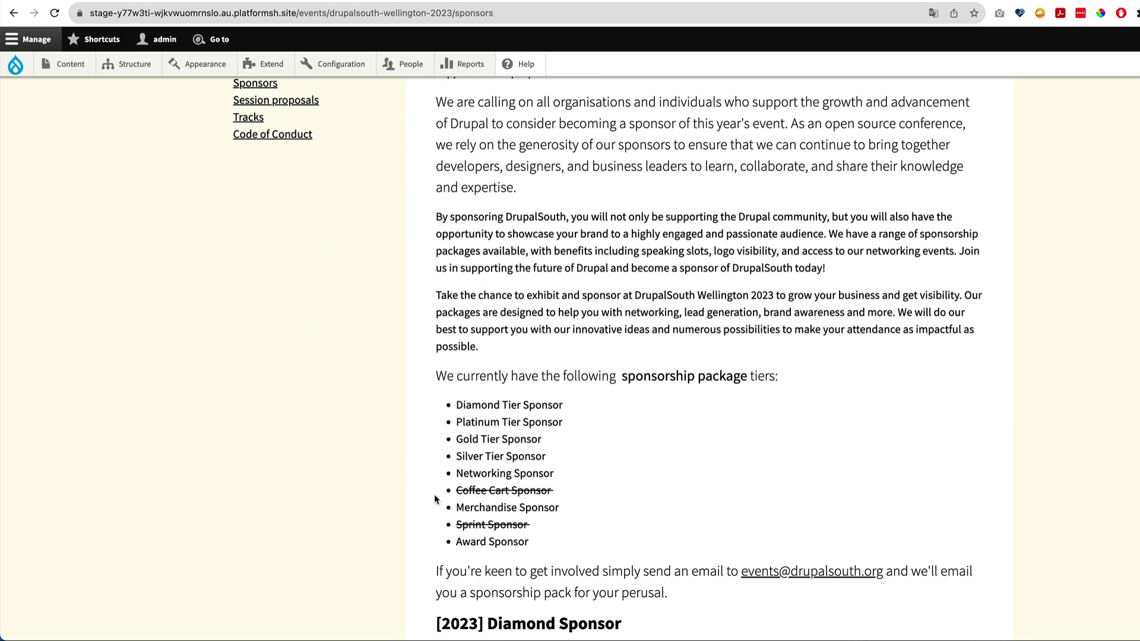
{"action": "scroll", "coordinate": [435, 499], "scroll_direction": "up", "scroll_amount": 2}
{"action": "scroll", "coordinate": [602, 258], "scroll_direction": "down", "scroll_amount": 8}
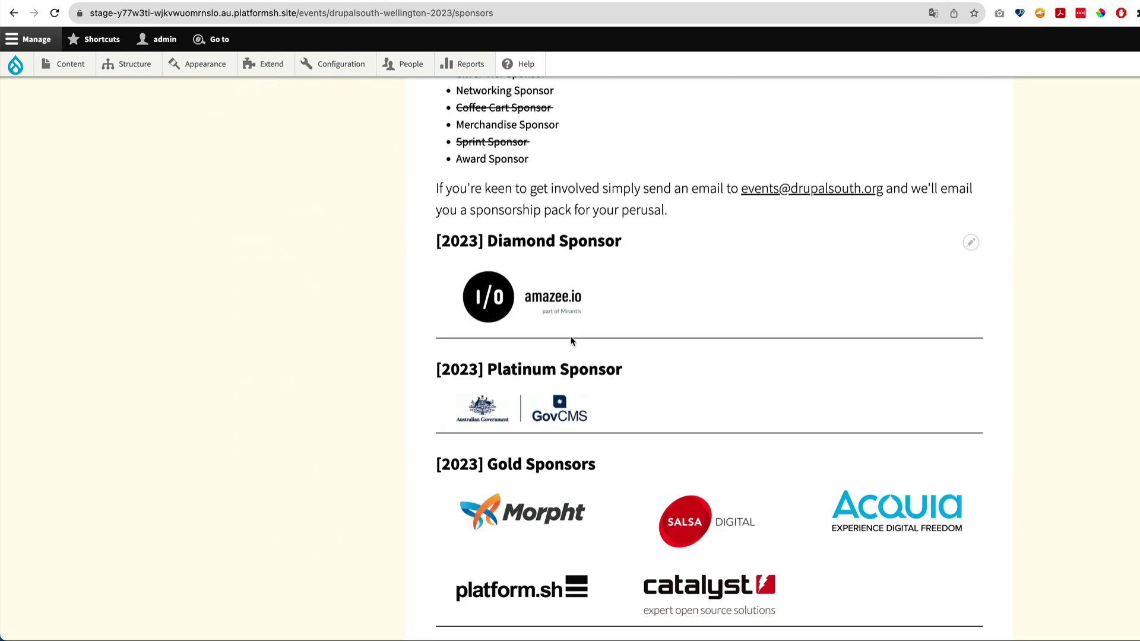
{"action": "scroll", "coordinate": [572, 341], "scroll_direction": "down", "scroll_amount": 2}
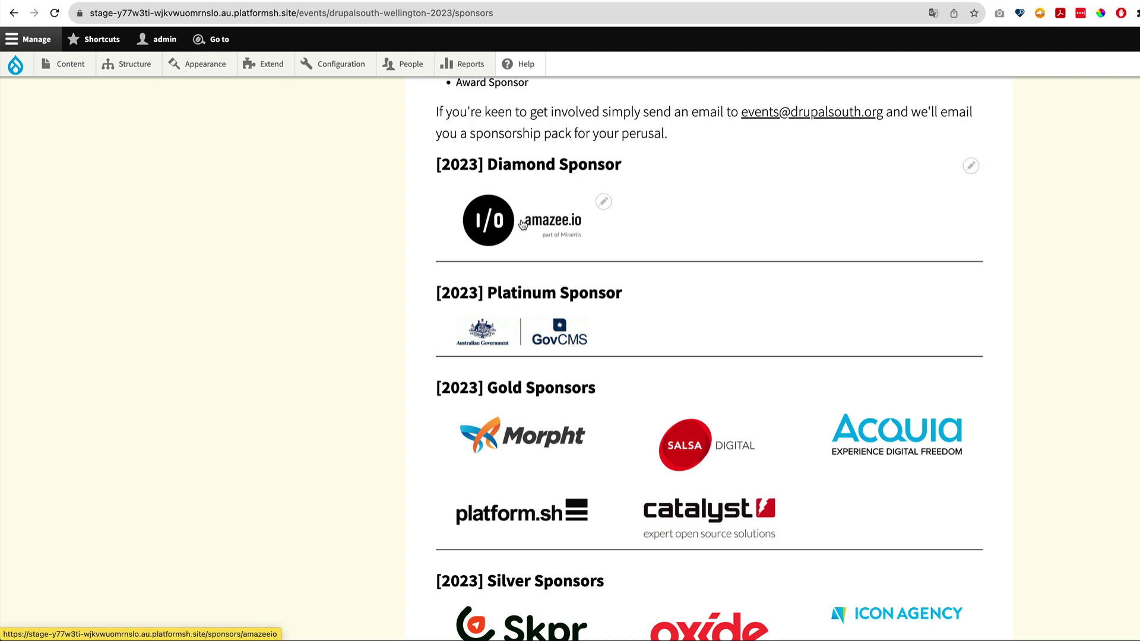
{"action": "scroll", "coordinate": [486, 480], "scroll_direction": "down", "scroll_amount": 2}
{"action": "scroll", "coordinate": [486, 480], "scroll_direction": "up", "scroll_amount": 3}
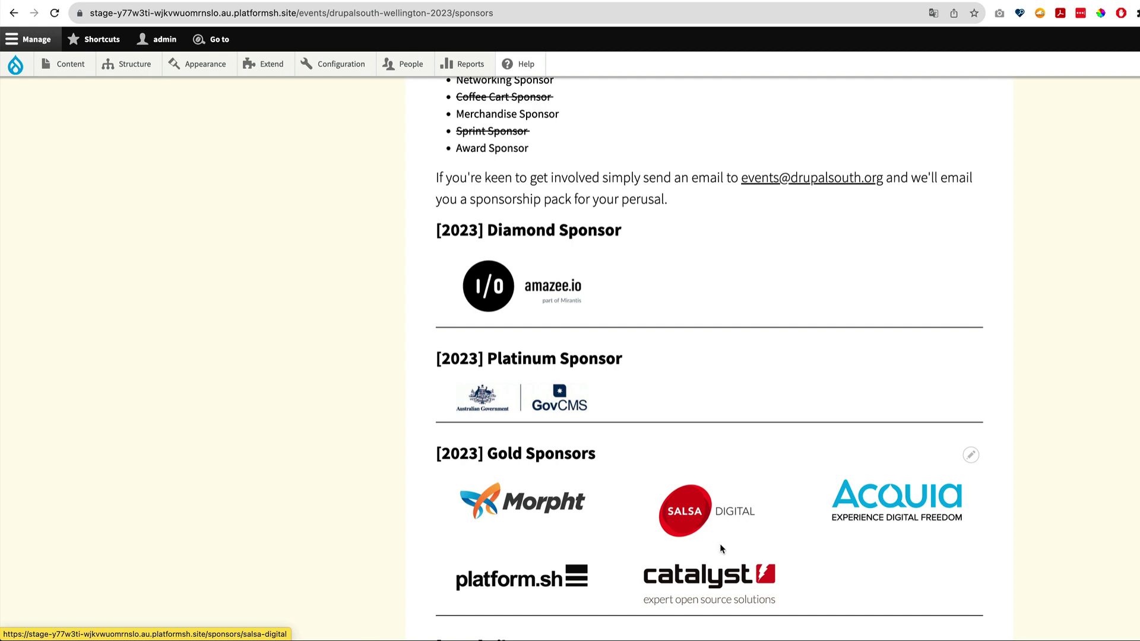
{"action": "scroll", "coordinate": [647, 526], "scroll_direction": "down", "scroll_amount": 5}
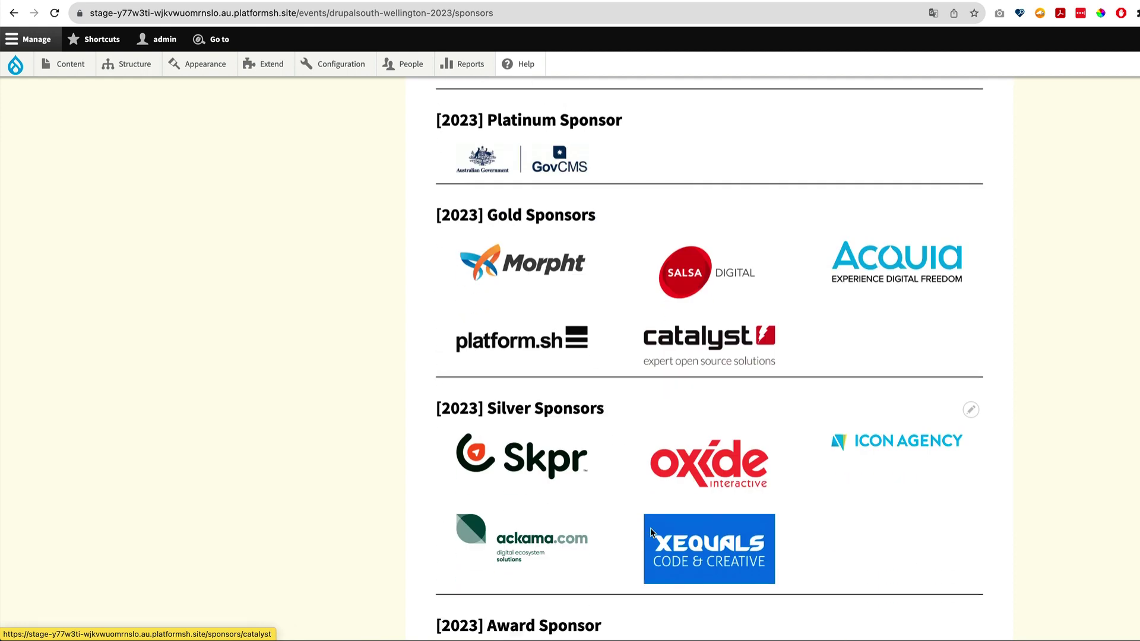
{"action": "scroll", "coordinate": [651, 530], "scroll_direction": "down", "scroll_amount": 9}
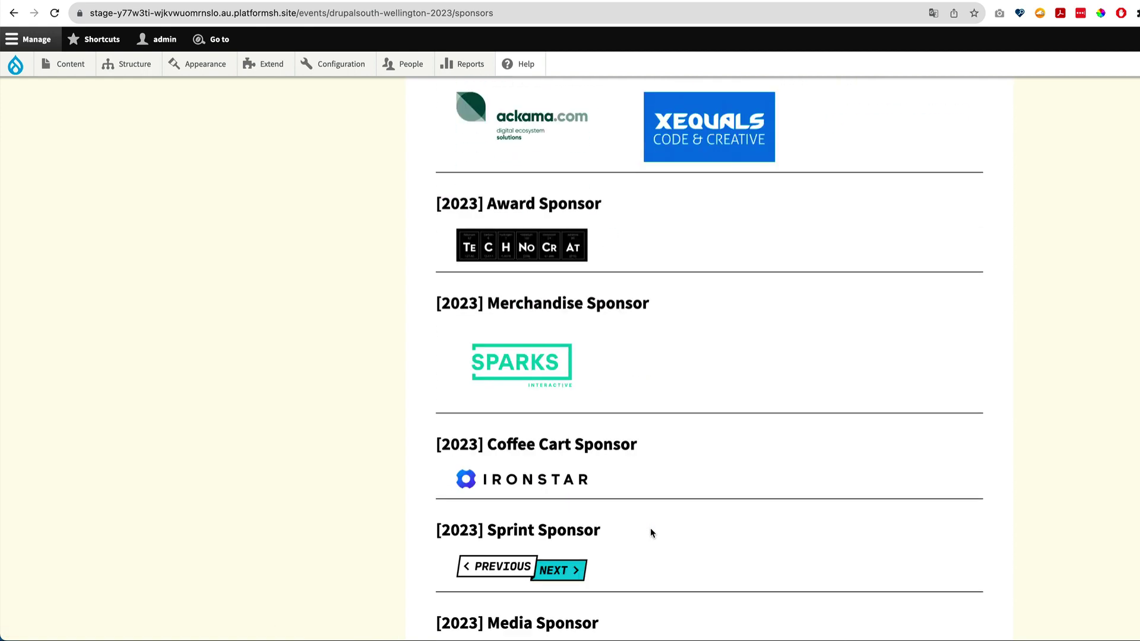
{"action": "scroll", "coordinate": [651, 529], "scroll_direction": "up", "scroll_amount": 20}
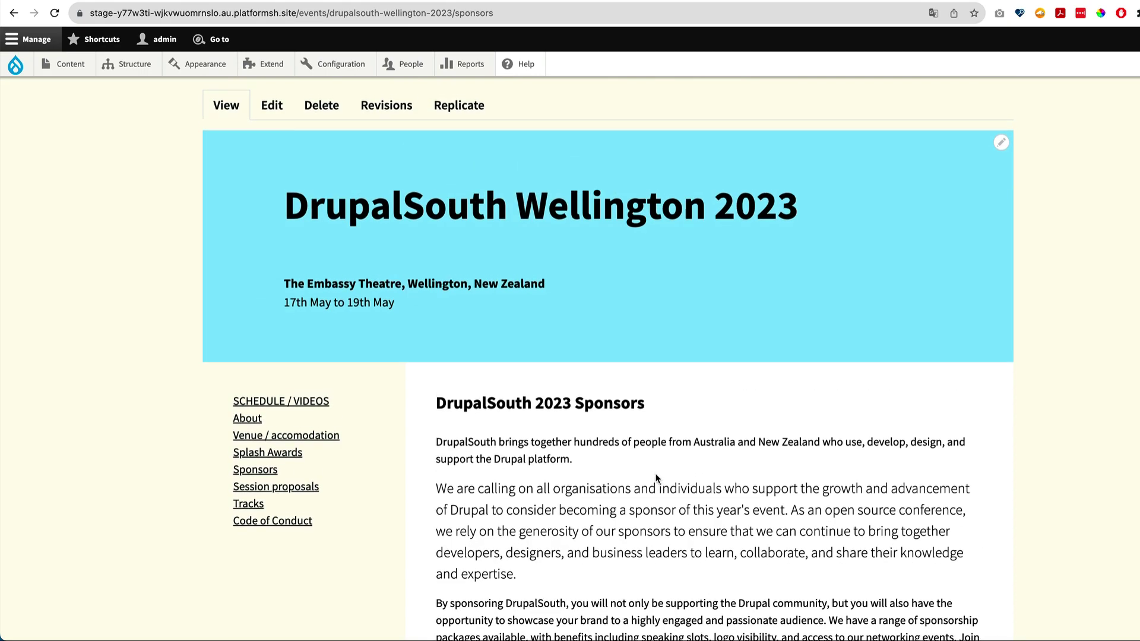
{"action": "scroll", "coordinate": [656, 478], "scroll_direction": "up", "scroll_amount": 1}
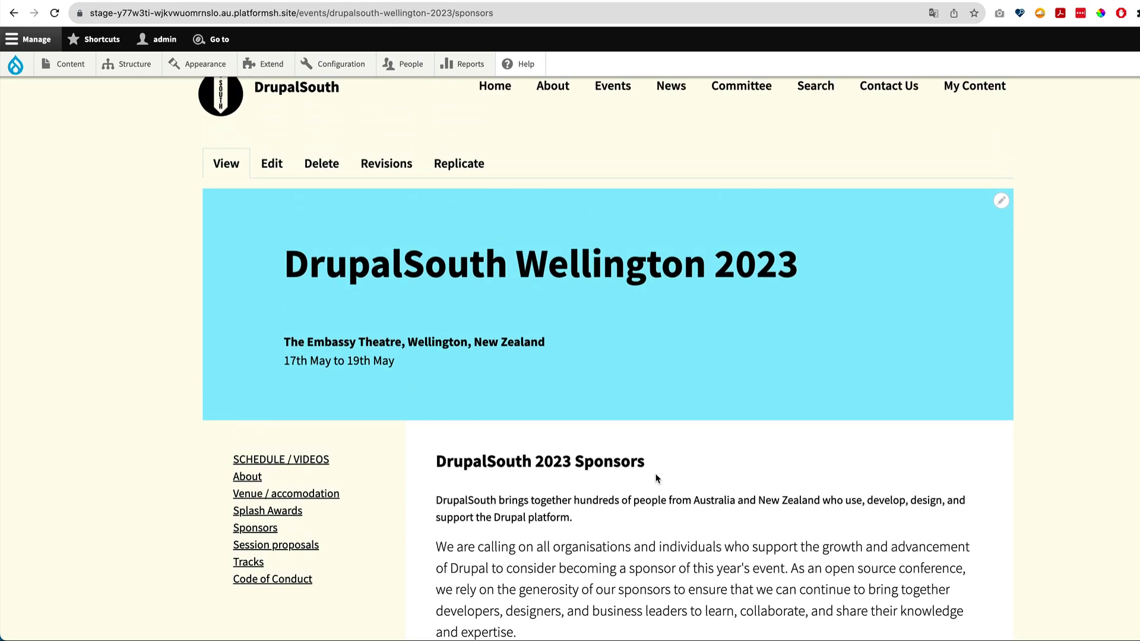